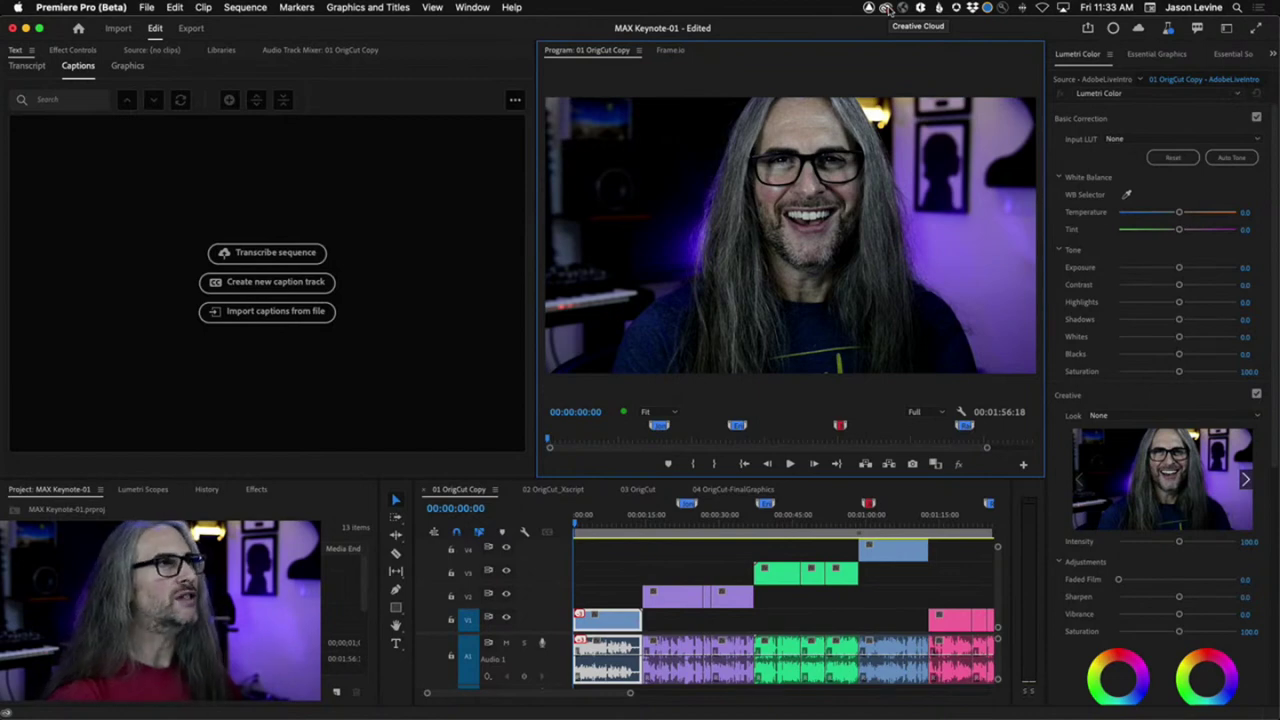
Open the Creative Cloud desktop app on its Beta apps page from the menu bar
{"action": "left_click", "coordinate": [884, 8]}
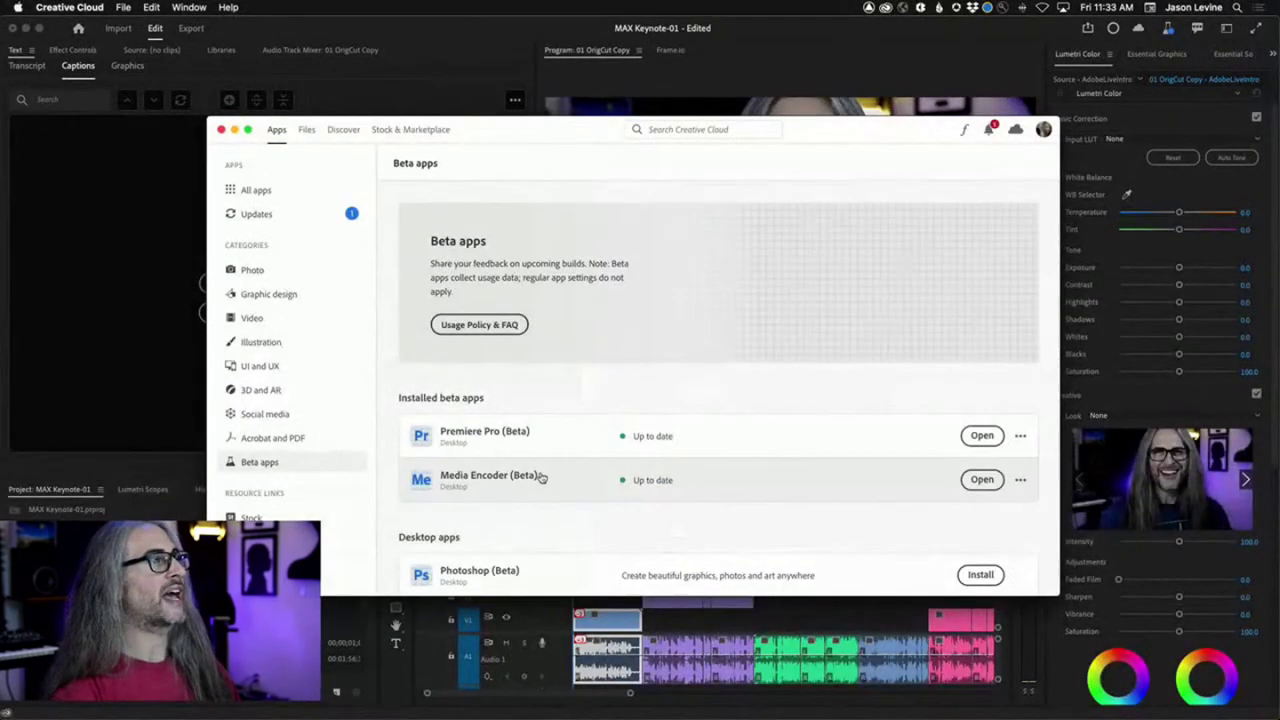
Review the installed and installable betas, including Premiere Pro and Media Encoder, then return to Premiere Pro
{"action": "scroll", "coordinate": [1010, 425], "scroll_direction": "down", "scroll_amount": 5}
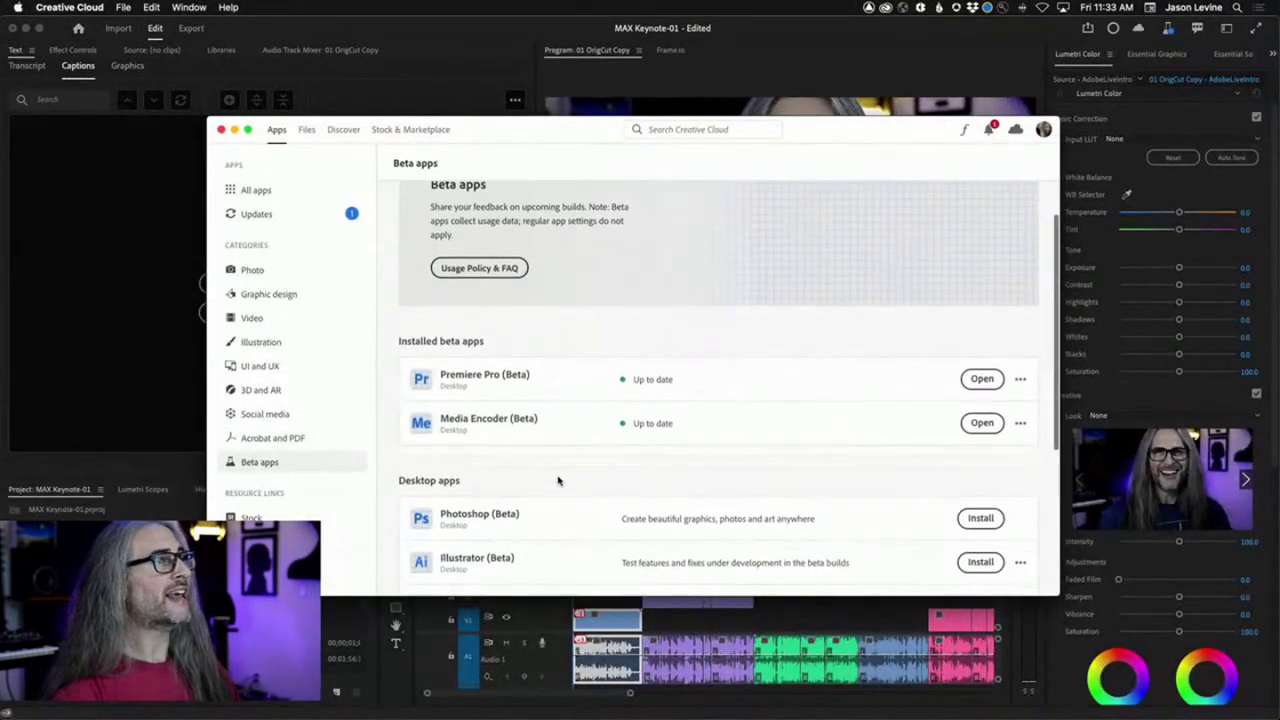
{"action": "scroll", "coordinate": [559, 482], "scroll_direction": "down", "scroll_amount": 2}
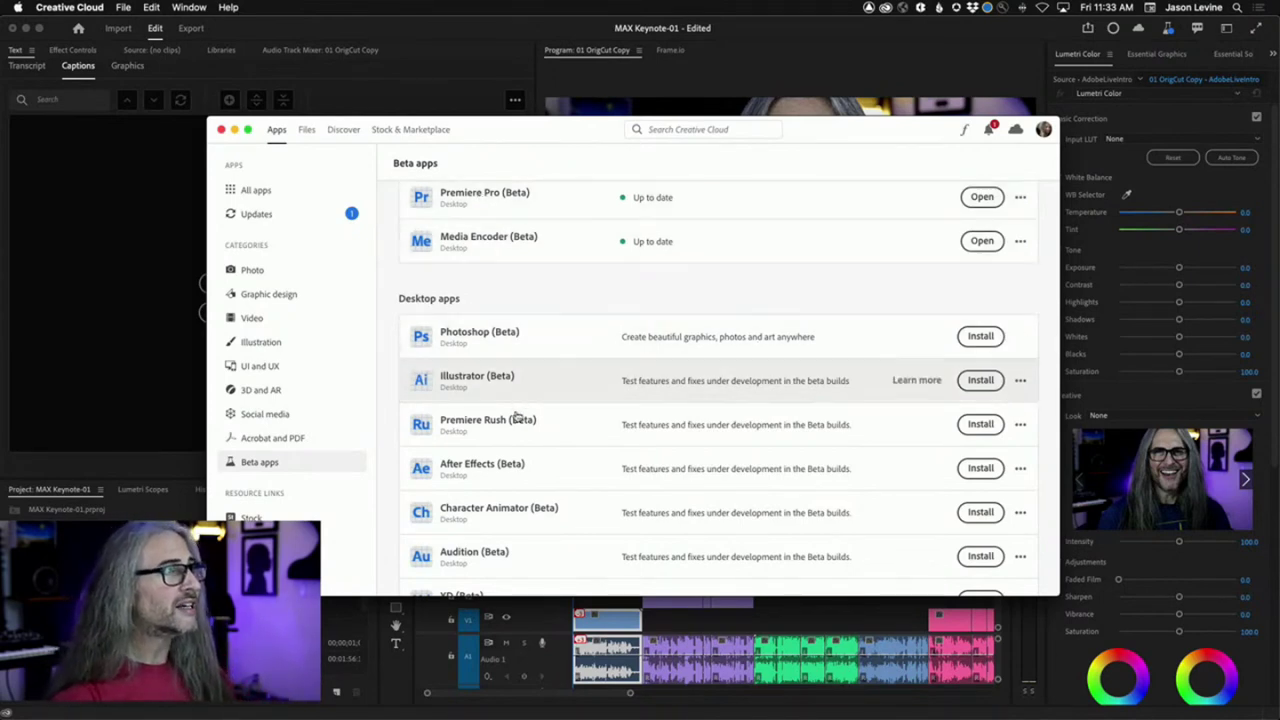
{"action": "scroll", "coordinate": [570, 438], "scroll_direction": "down", "scroll_amount": 1}
{"action": "scroll", "coordinate": [573, 463], "scroll_direction": "down", "scroll_amount": 1}
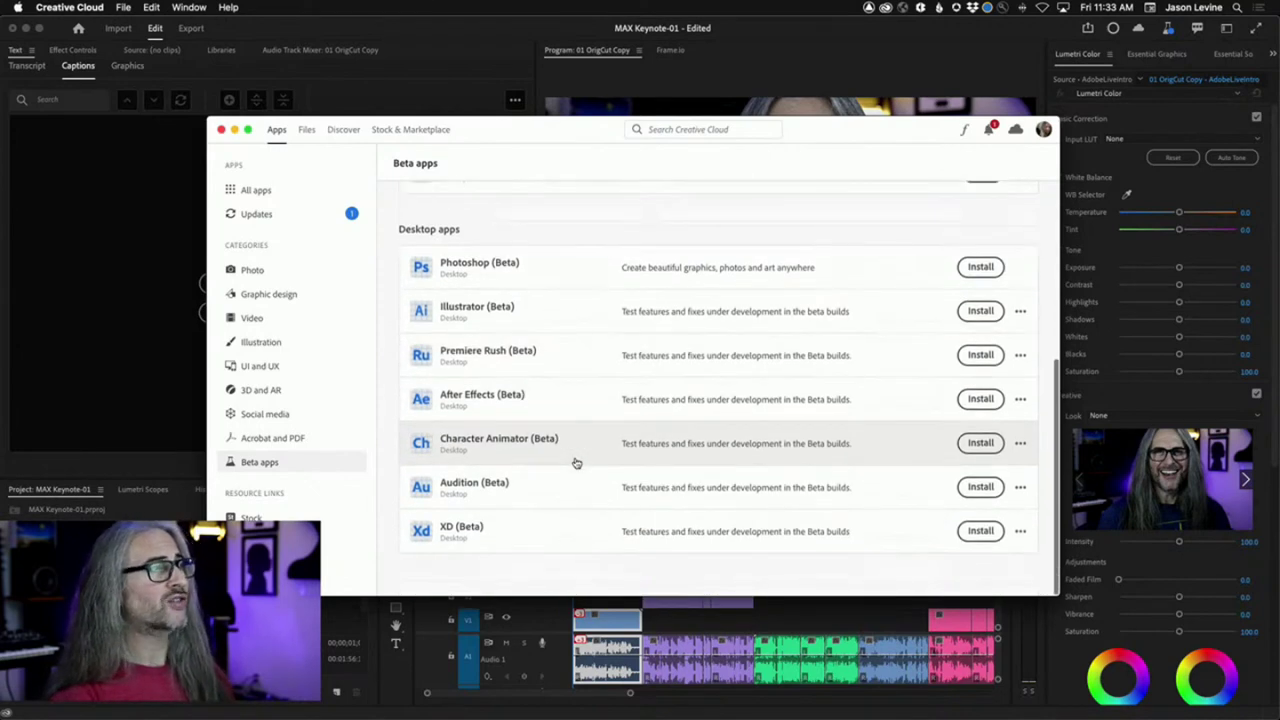
{"action": "scroll", "coordinate": [583, 514], "scroll_direction": "up", "scroll_amount": 3}
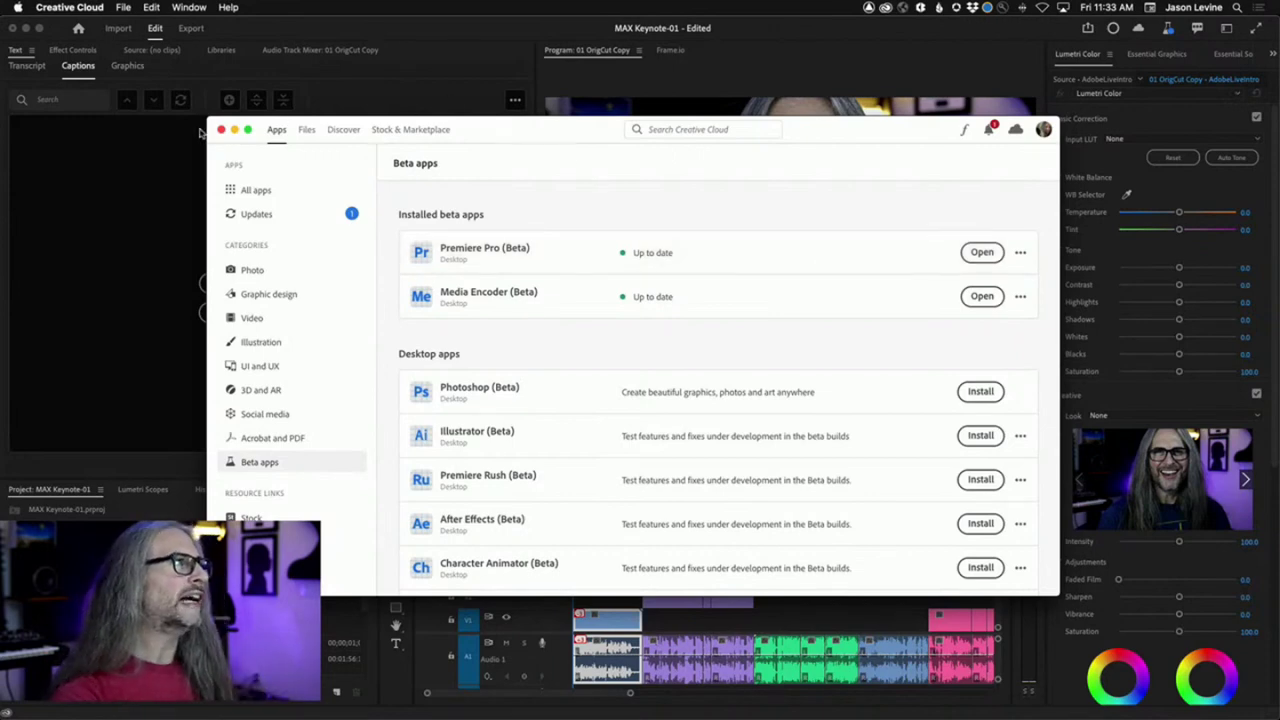
{"action": "left_click", "coordinate": [341, 90]}
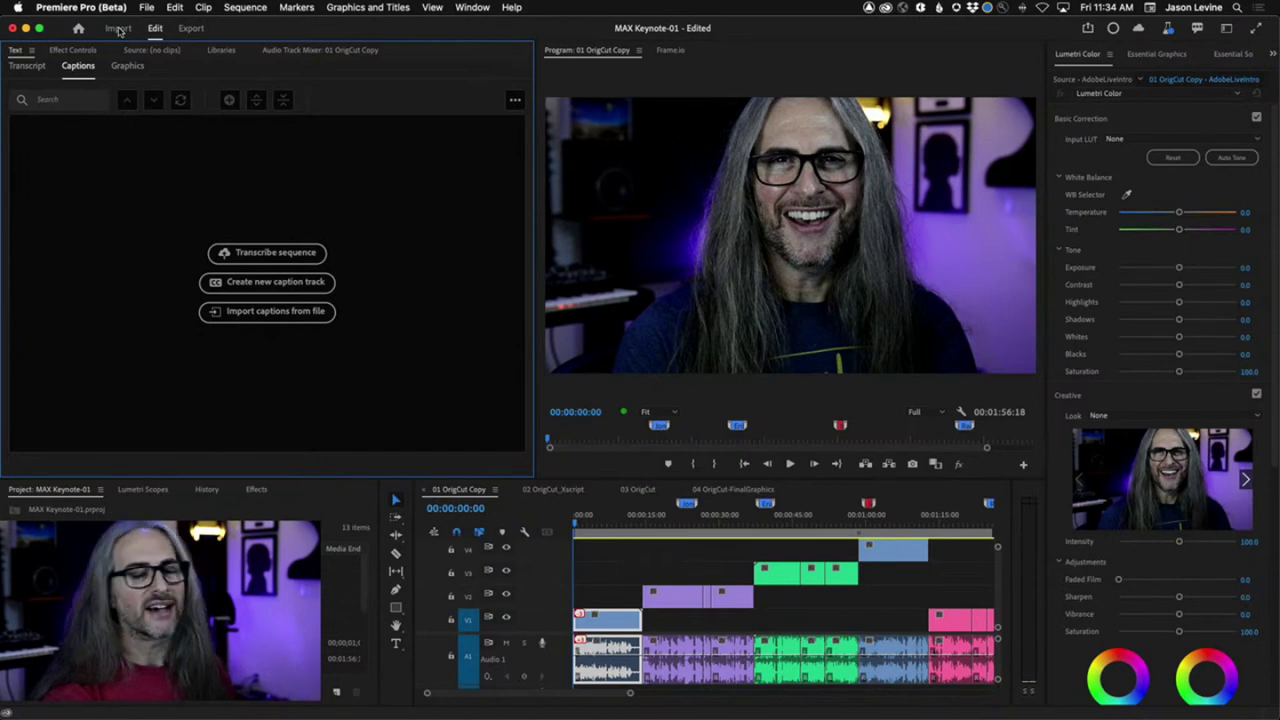
{"action": "left_click", "coordinate": [143, 7]}
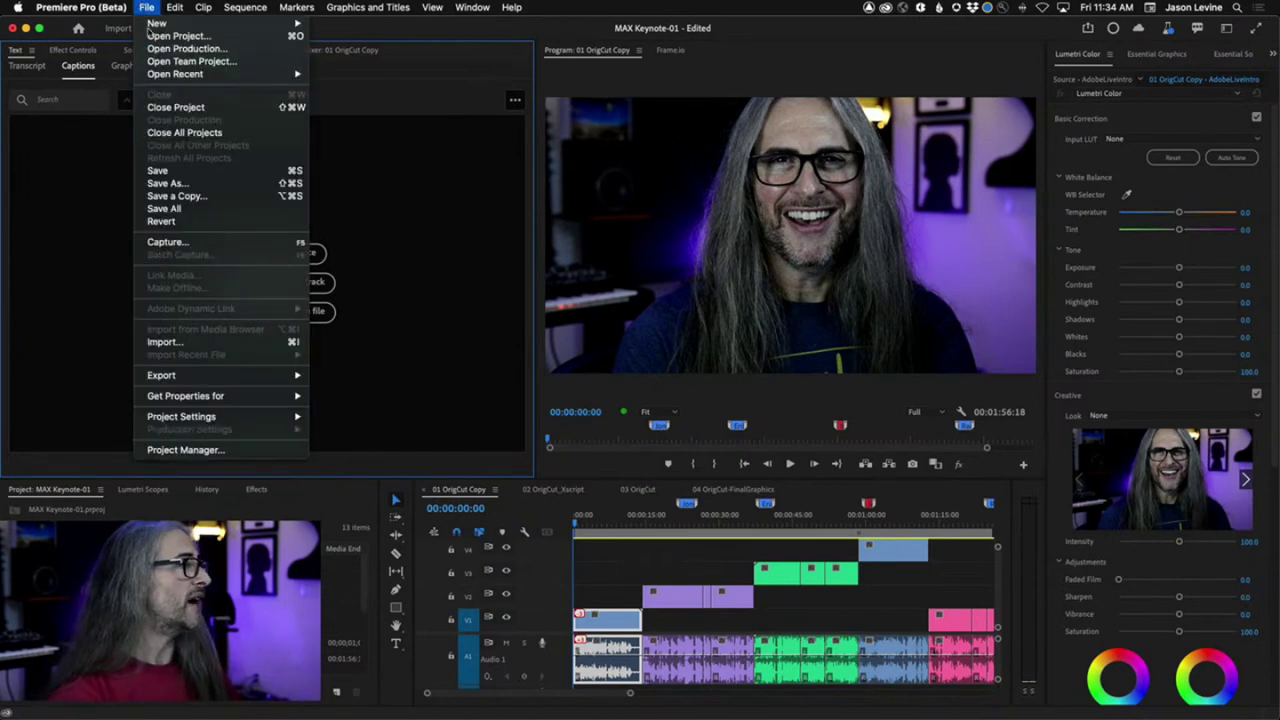
{"action": "left_click", "coordinate": [211, 341]}
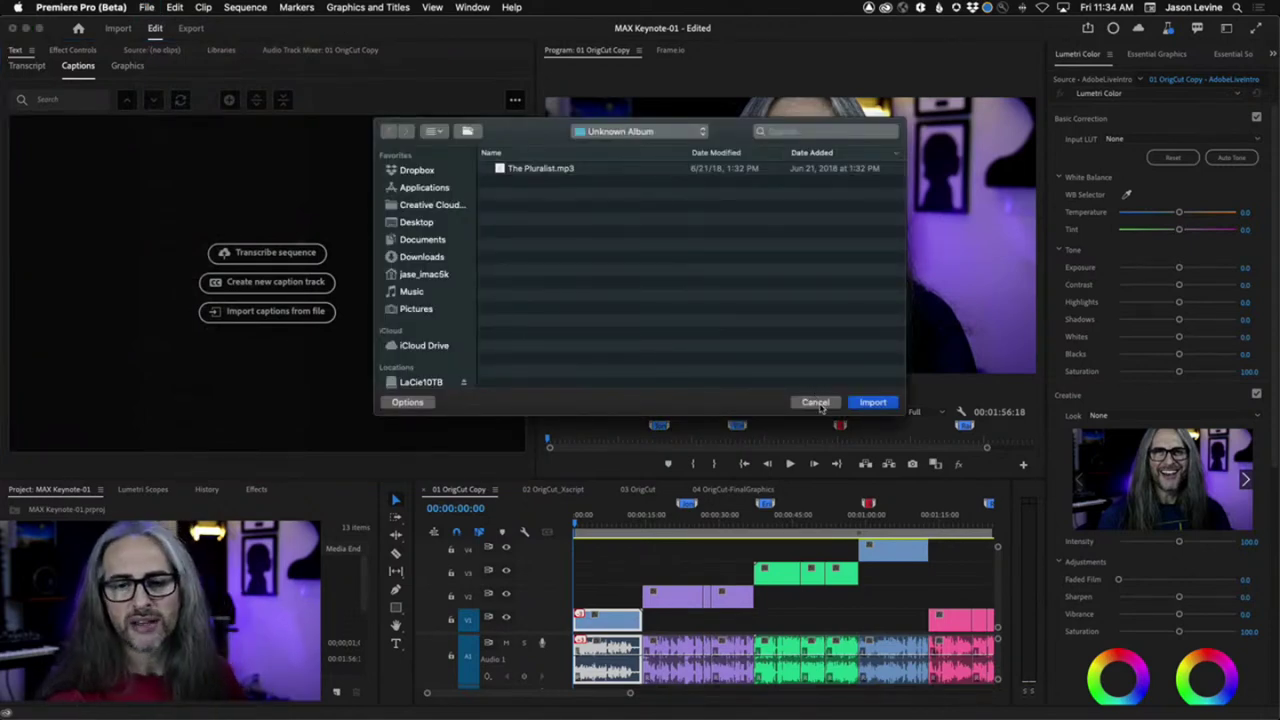
{"action": "left_click", "coordinate": [816, 402]}
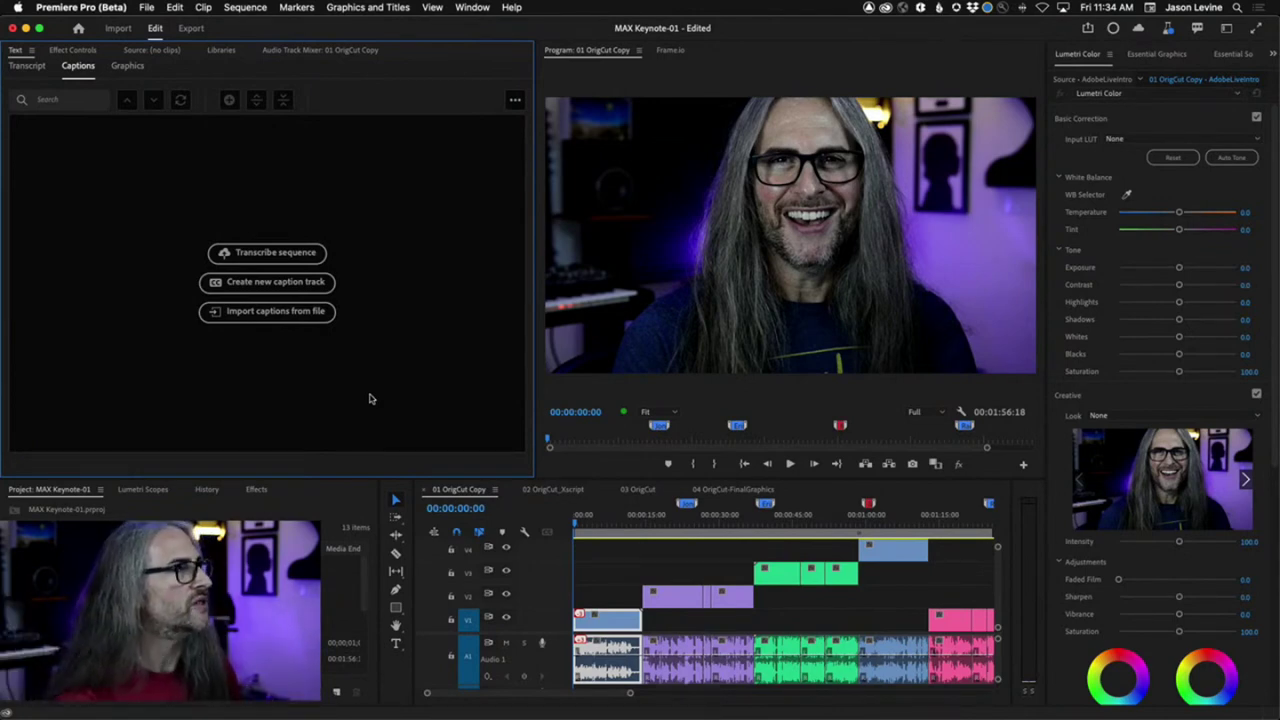
Switch to Import mode and browse the Going Home project's Footage clip thumbnails
{"action": "left_click", "coordinate": [118, 29]}
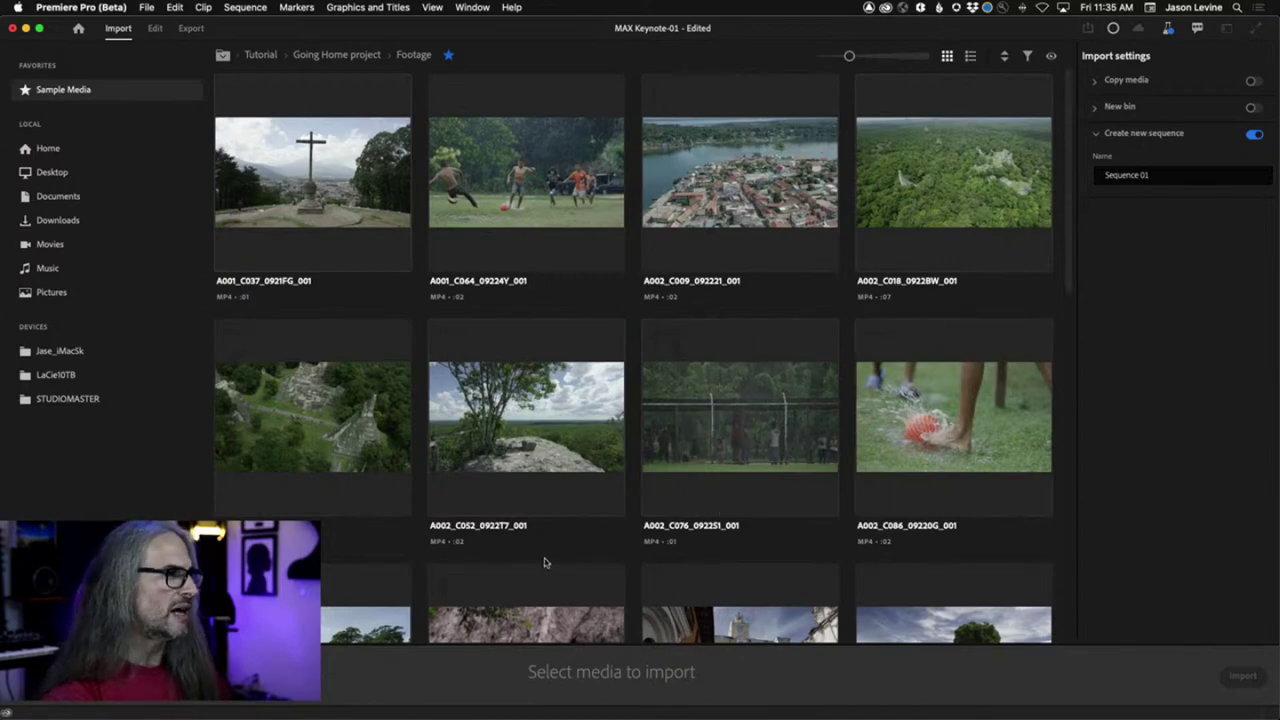
{"action": "scroll", "coordinate": [543, 563], "scroll_direction": "down", "scroll_amount": 10}
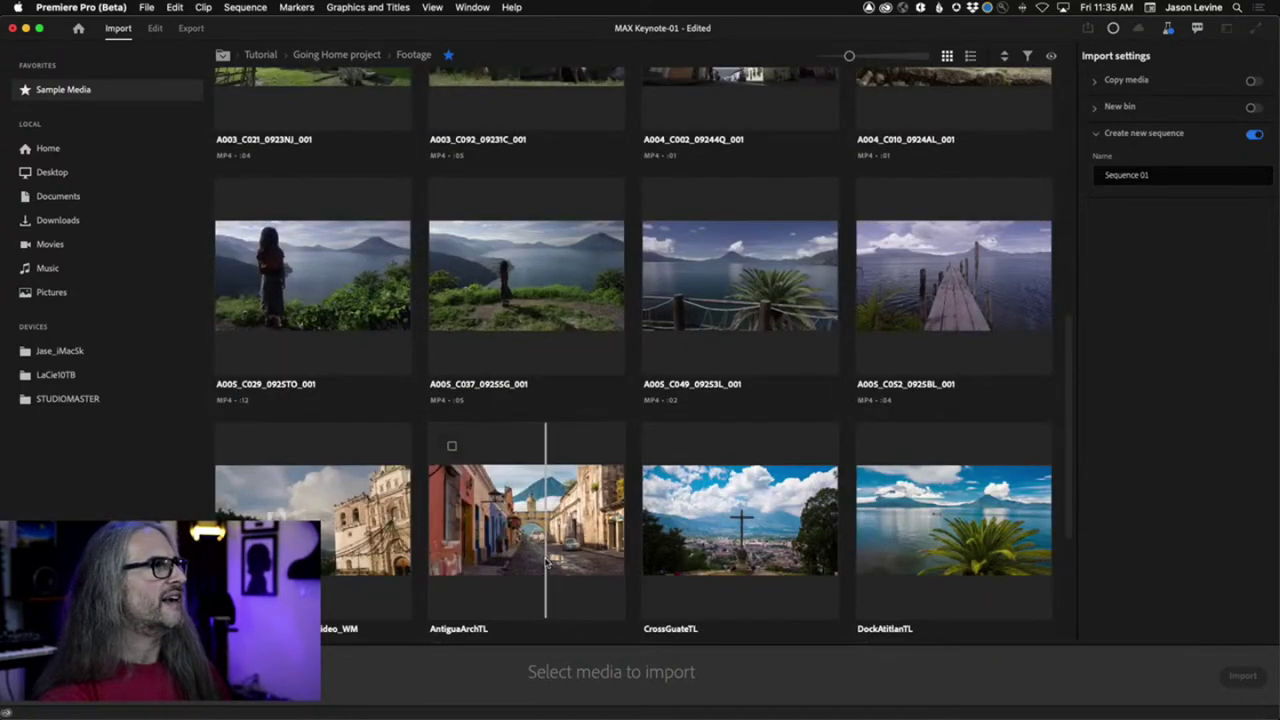
{"action": "scroll", "coordinate": [526, 552], "scroll_direction": "down", "scroll_amount": 2}
{"action": "scroll", "coordinate": [525, 549], "scroll_direction": "down", "scroll_amount": 3}
{"action": "scroll", "coordinate": [525, 549], "scroll_direction": "up", "scroll_amount": 2}
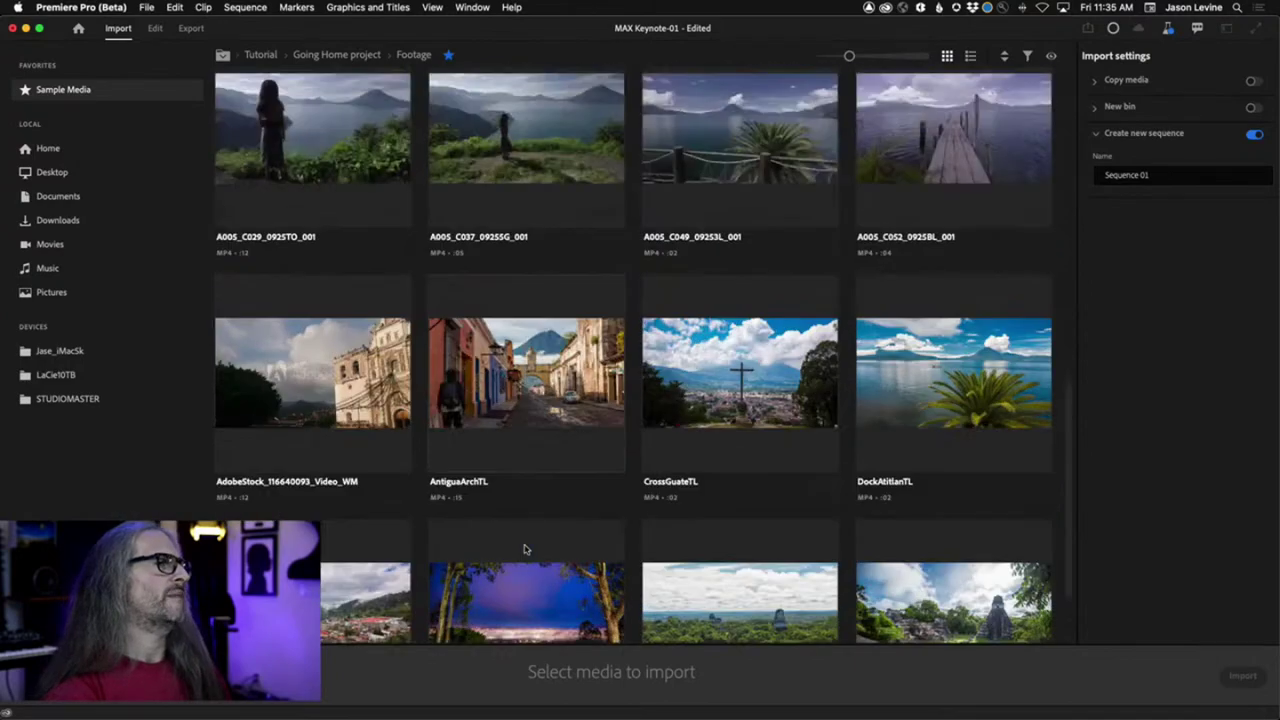
{"action": "scroll", "coordinate": [525, 549], "scroll_direction": "down", "scroll_amount": 5}
{"action": "scroll", "coordinate": [525, 549], "scroll_direction": "up", "scroll_amount": 10}
{"action": "scroll", "coordinate": [525, 549], "scroll_direction": "up", "scroll_amount": 5}
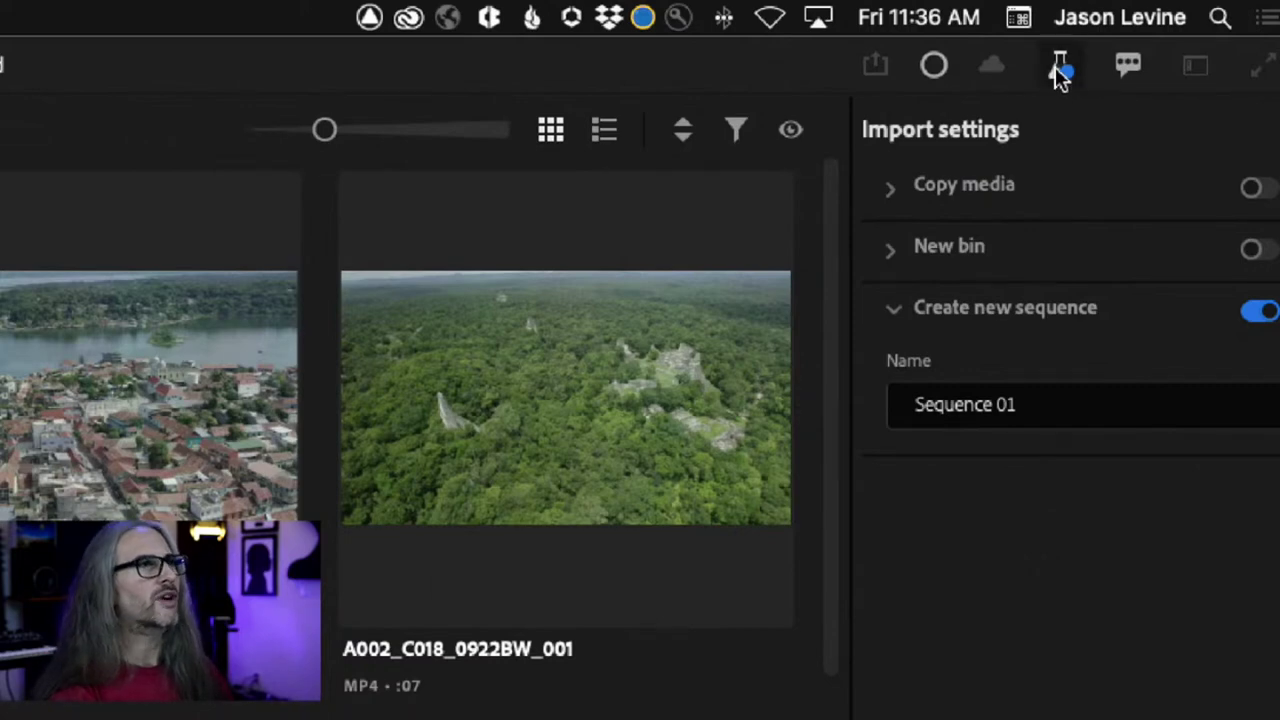
{"action": "left_click", "coordinate": [1060, 70]}
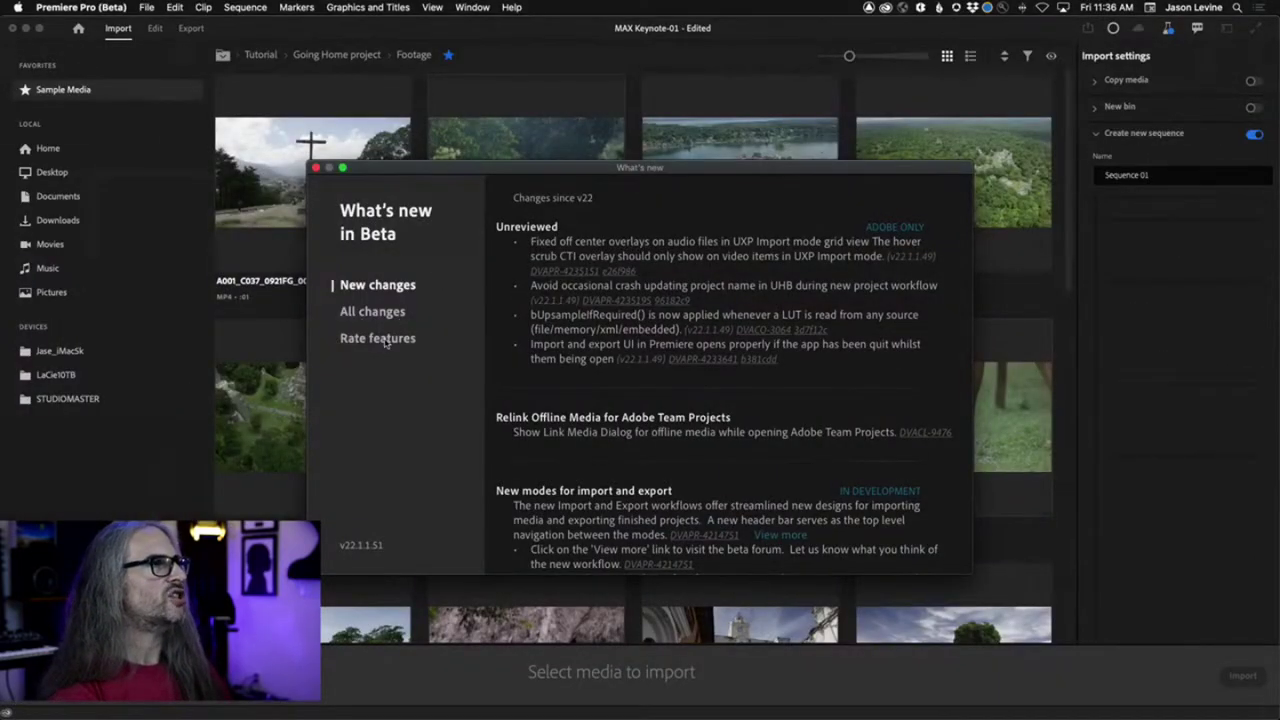
{"action": "left_click", "coordinate": [316, 168]}
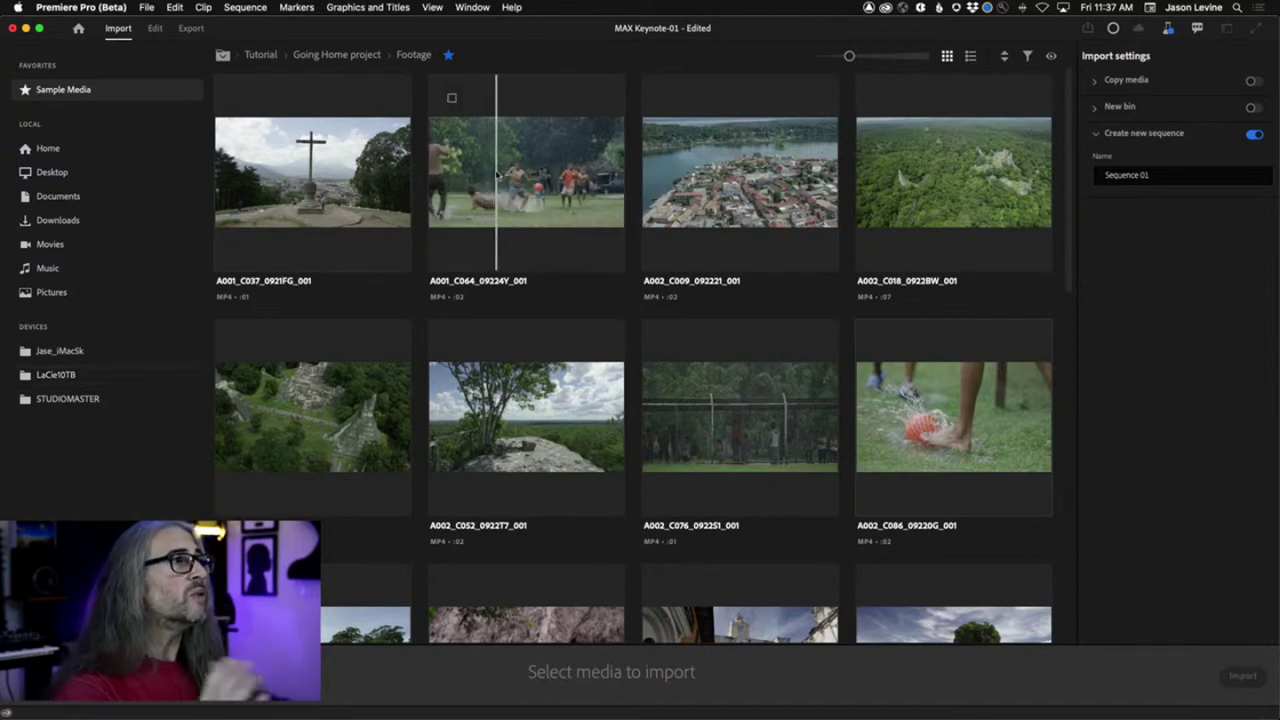
Mark A001_C064_09224Y_001, A002_C076_092251_001, CrossGuateTL, DockAtitlanTL and A005_C049_09253L_001 for import
{"action": "left_click", "coordinate": [452, 98]}
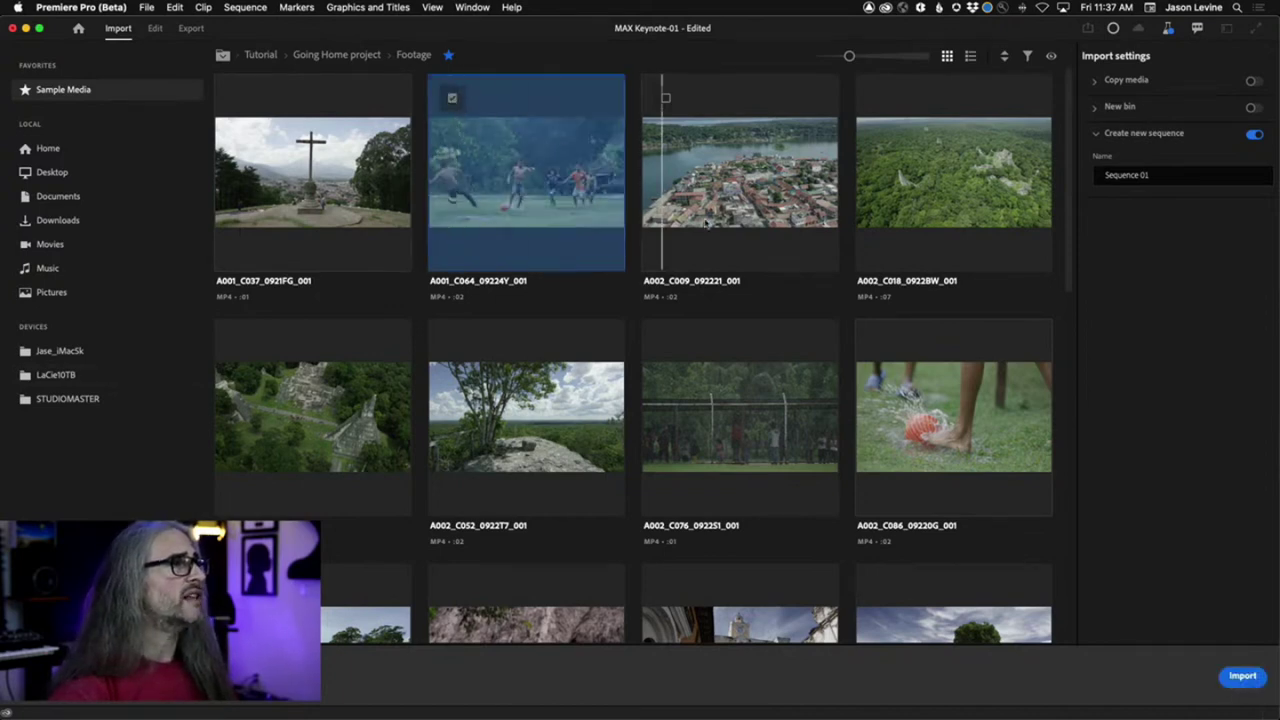
{"action": "left_click", "coordinate": [666, 343]}
{"action": "scroll", "coordinate": [584, 540], "scroll_direction": "down", "scroll_amount": 10}
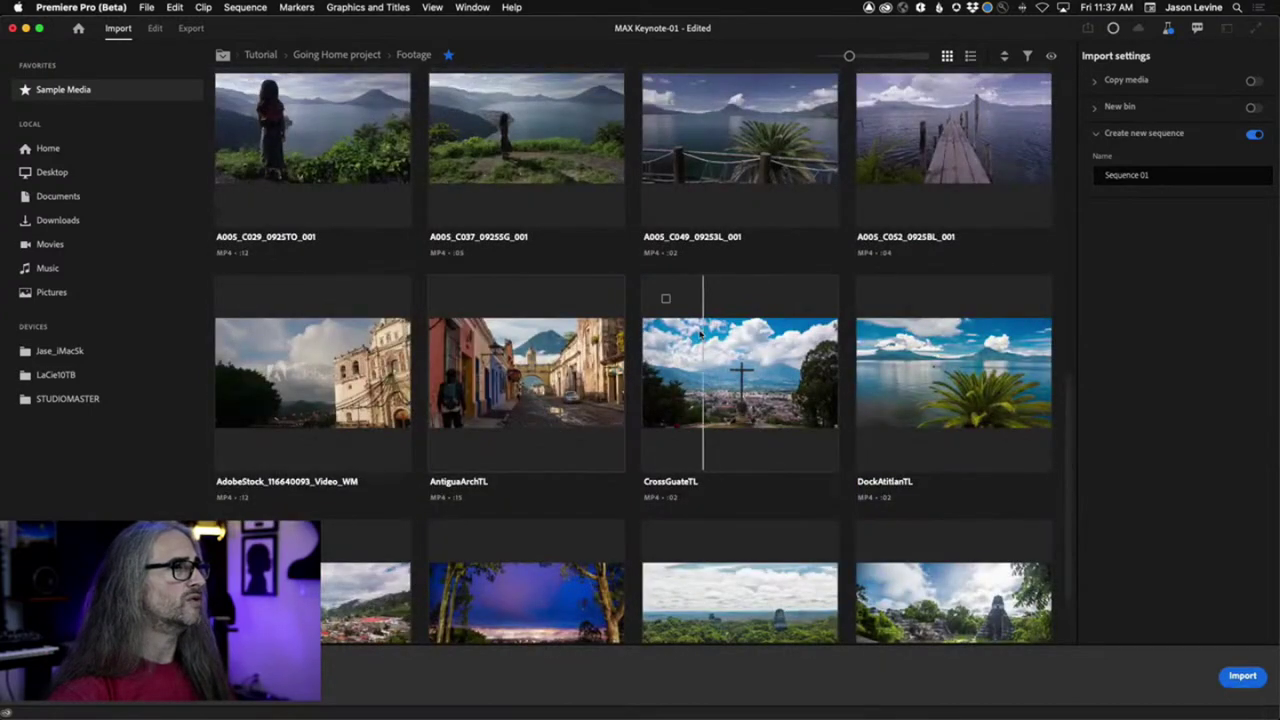
{"action": "left_click", "coordinate": [665, 297]}
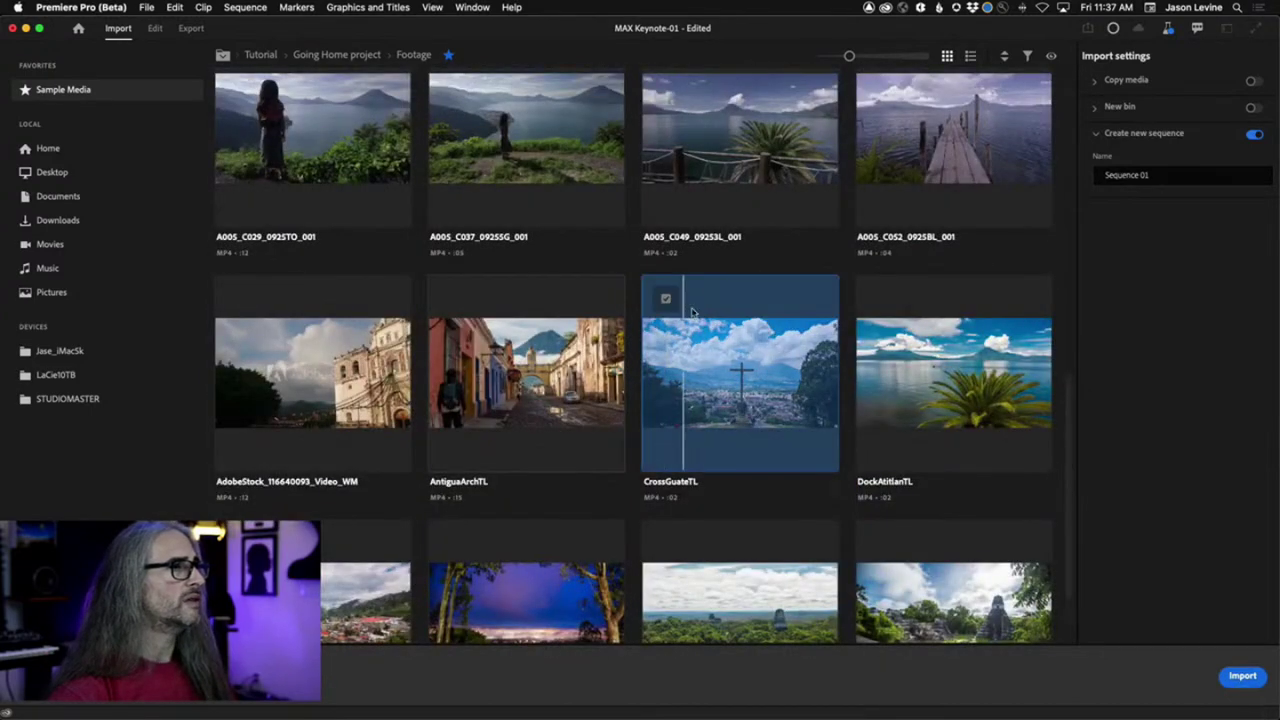
{"action": "left_click", "coordinate": [879, 298]}
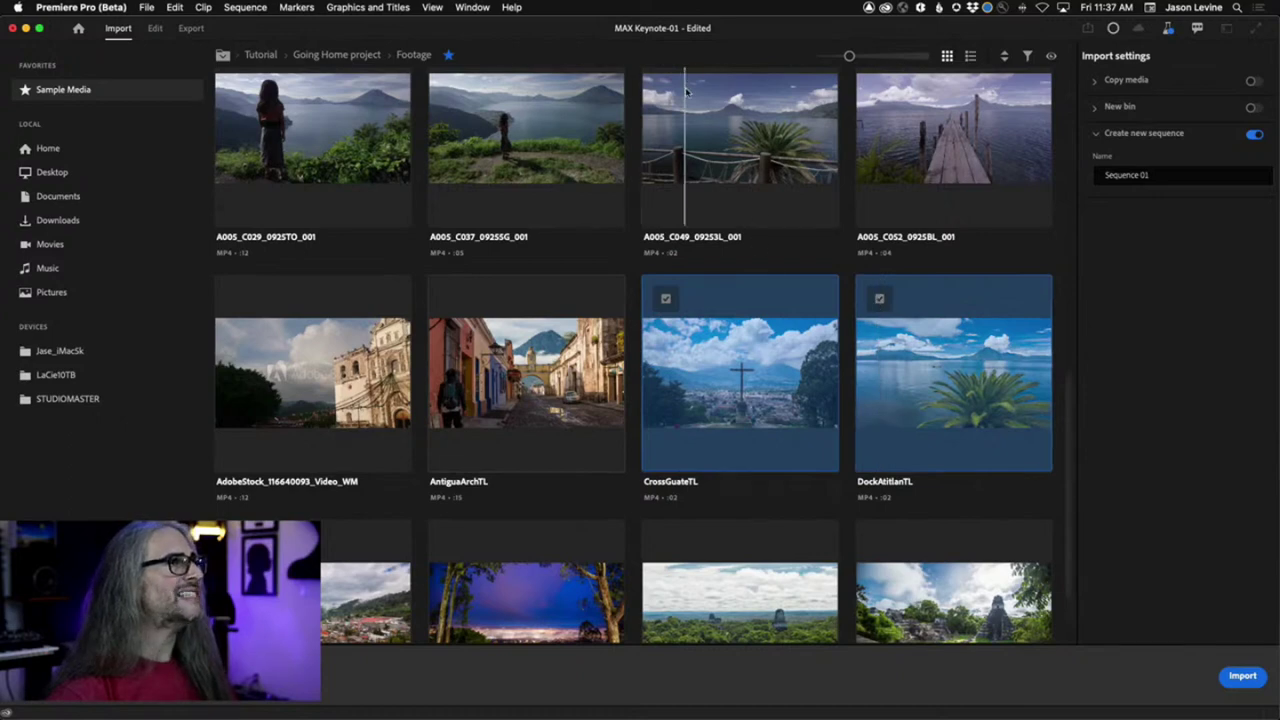
{"action": "scroll", "coordinate": [745, 150], "scroll_direction": "up", "scroll_amount": 5}
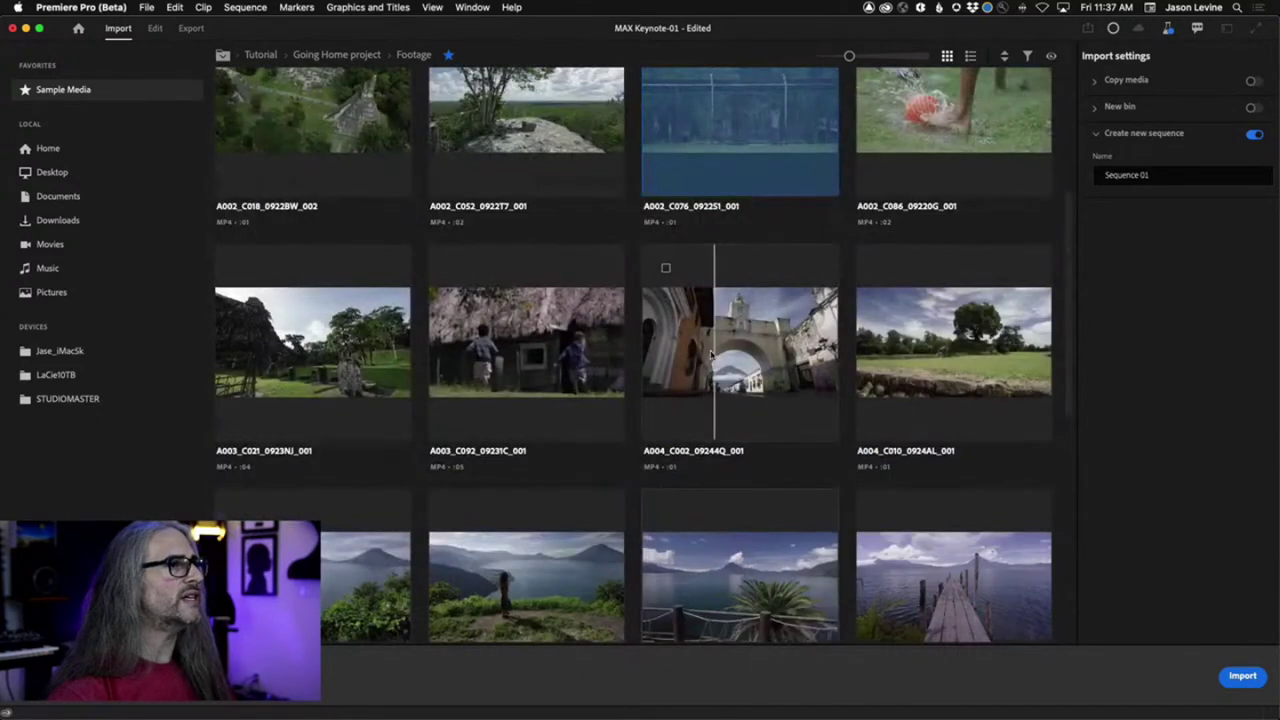
{"action": "left_click", "coordinate": [665, 512]}
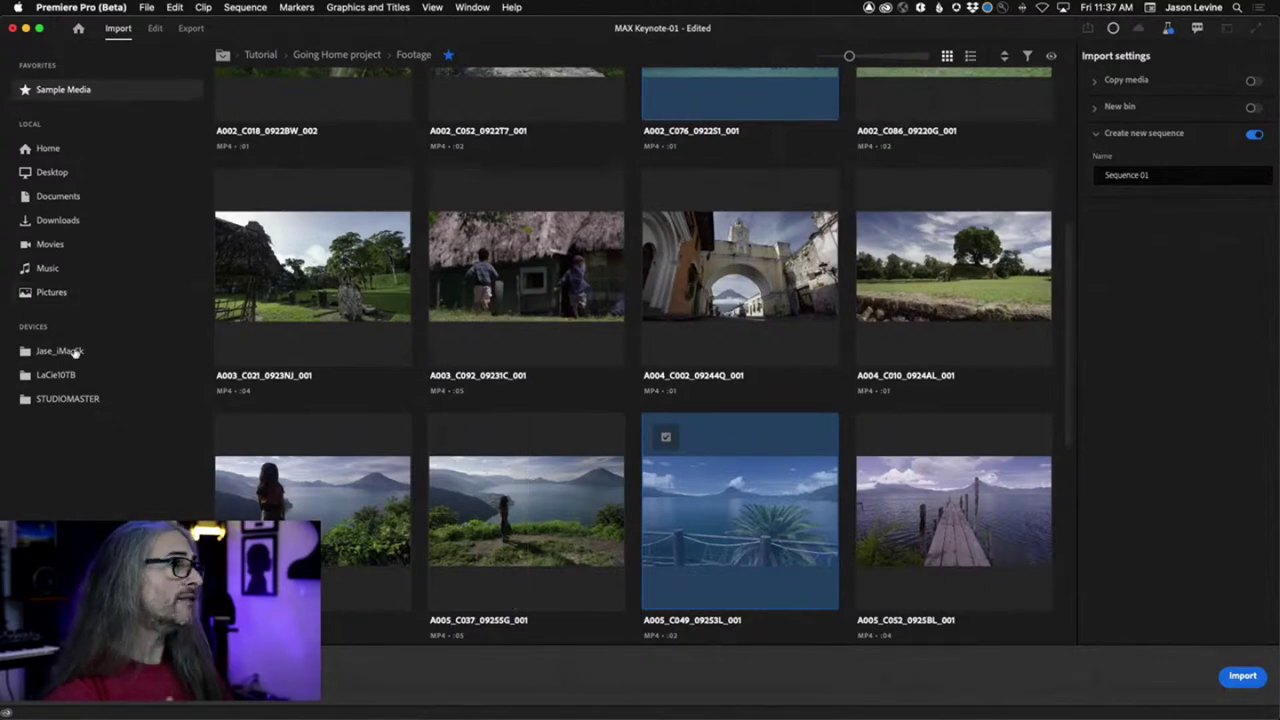
Browse the LaCie10TB drive into the 2021 folder and open MAX Keynote Demo 2021
{"action": "left_click", "coordinate": [55, 376]}
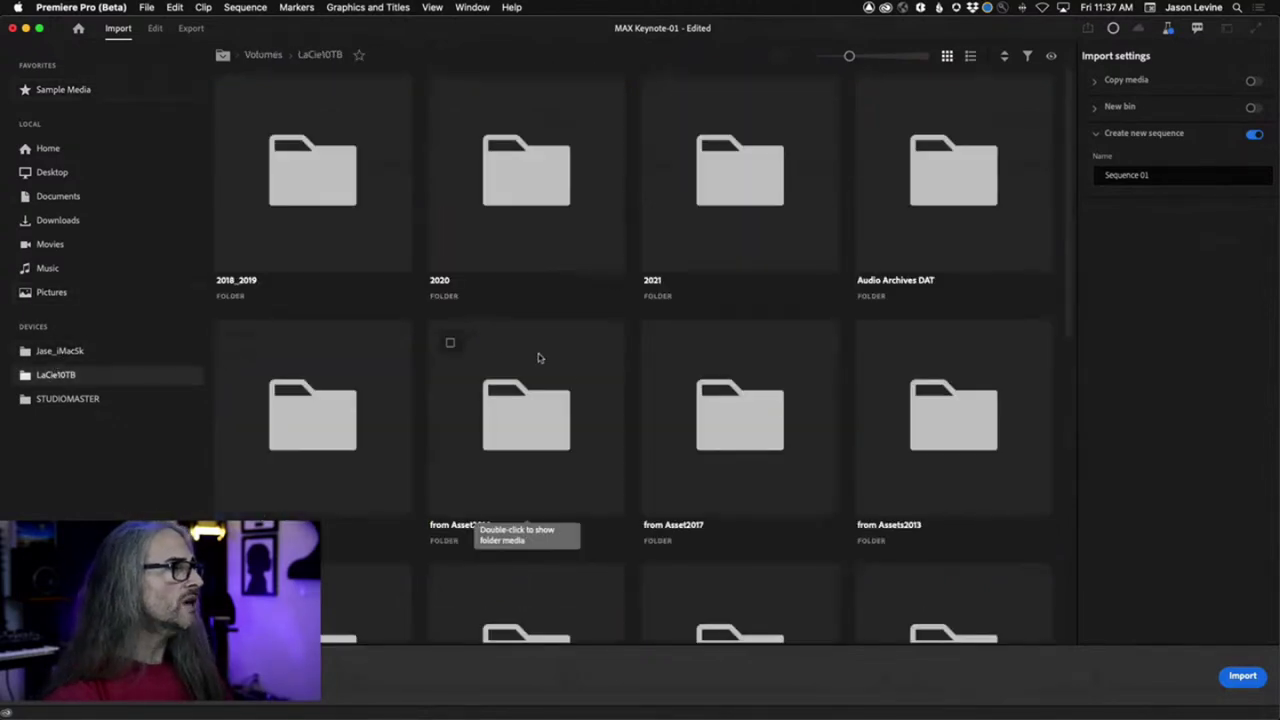
{"action": "scroll", "coordinate": [618, 436], "scroll_direction": "down", "scroll_amount": 10}
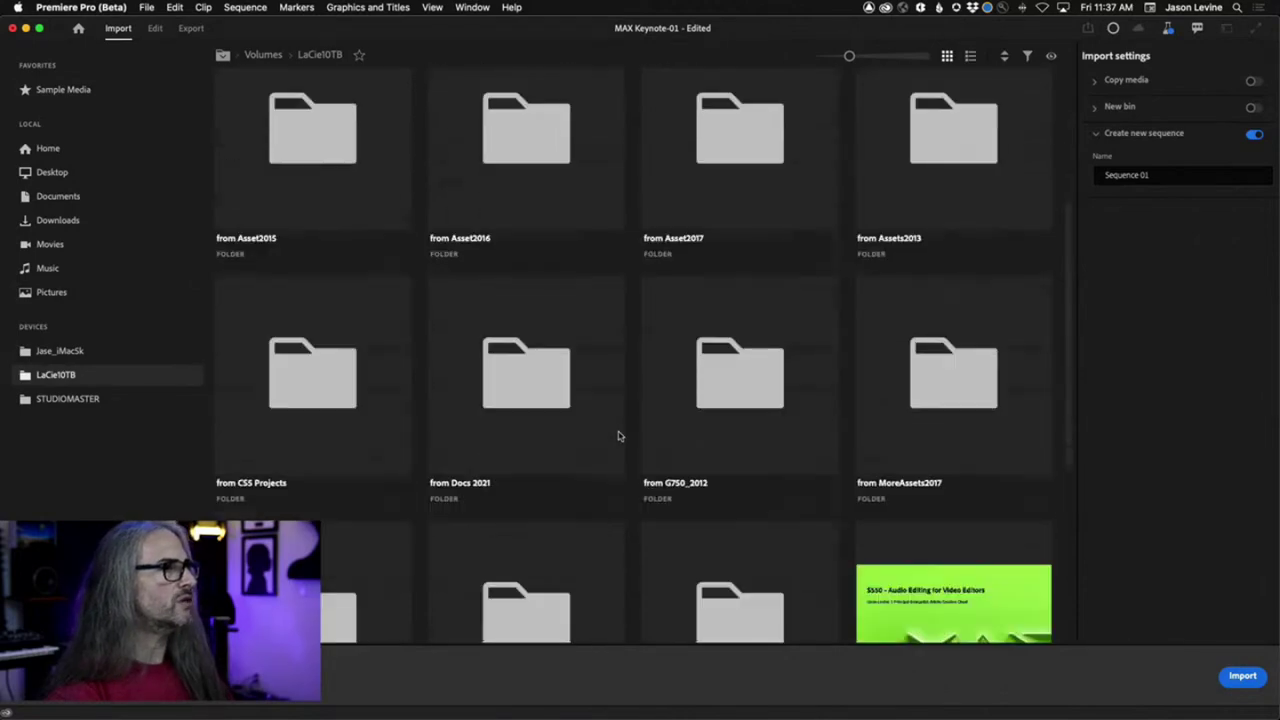
{"action": "scroll", "coordinate": [618, 436], "scroll_direction": "up", "scroll_amount": 2}
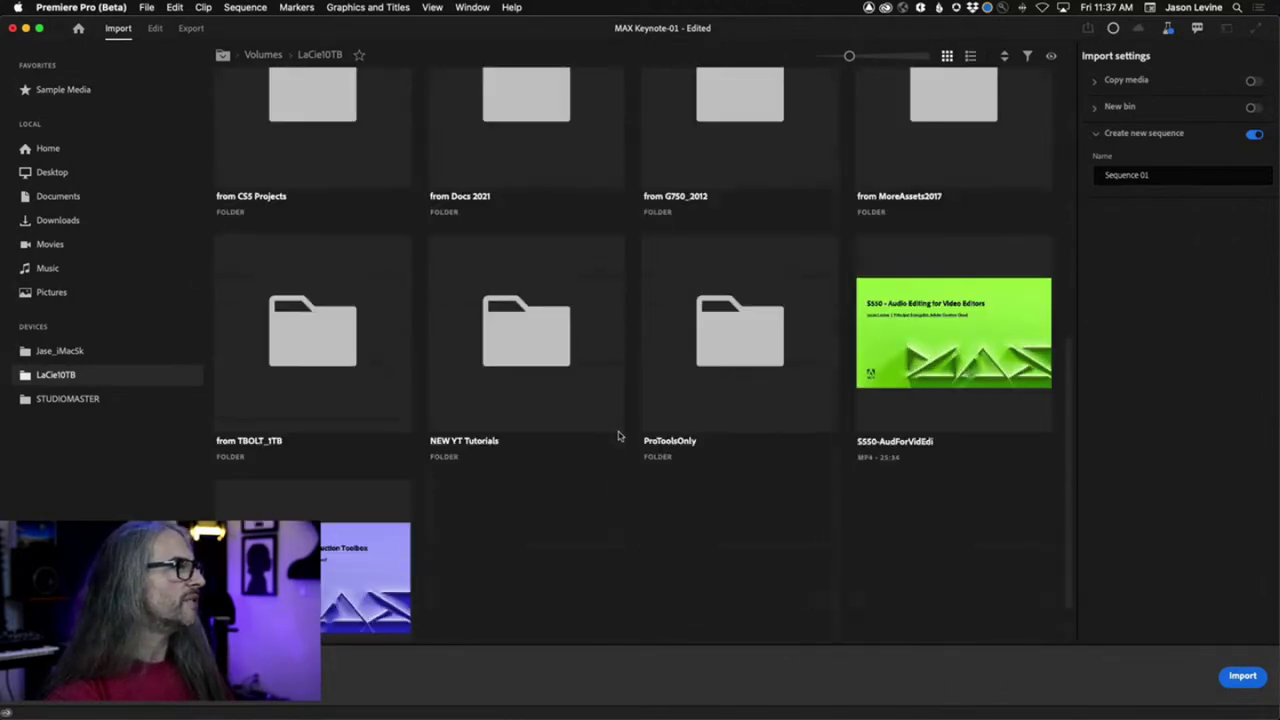
{"action": "scroll", "coordinate": [618, 436], "scroll_direction": "up", "scroll_amount": 10}
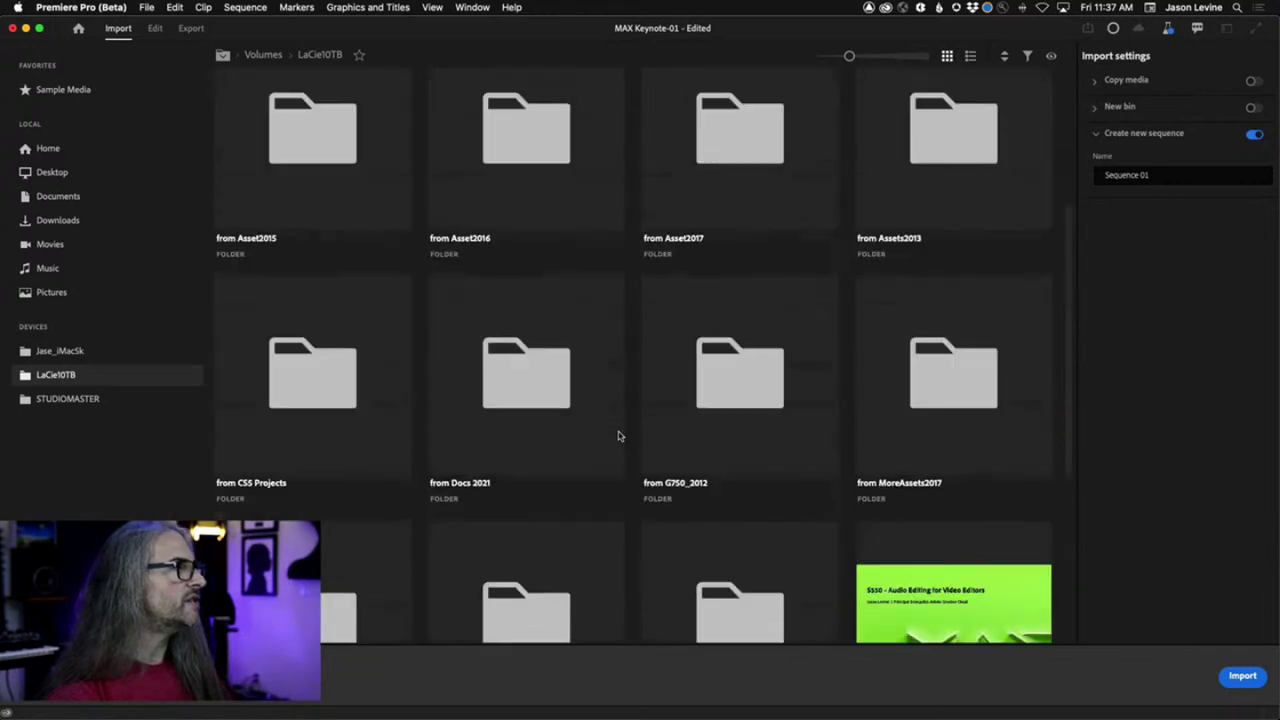
{"action": "scroll", "coordinate": [618, 436], "scroll_direction": "up", "scroll_amount": 10}
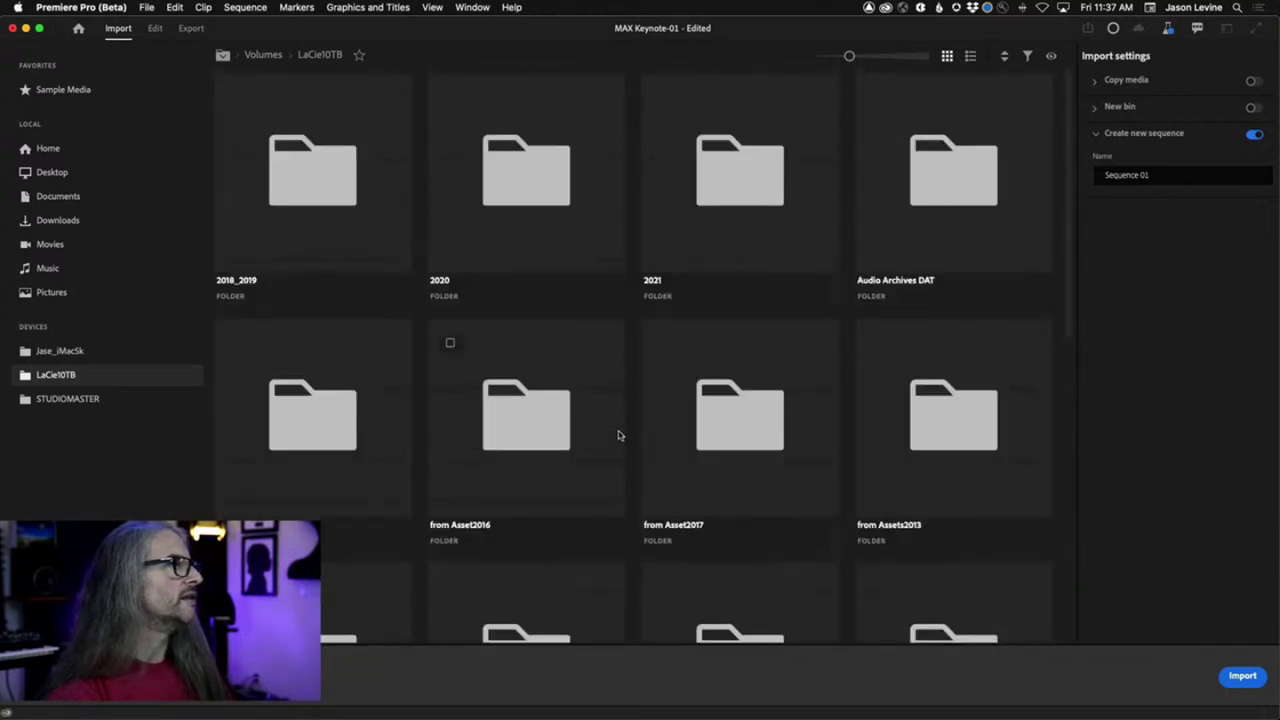
{"action": "double_click", "coordinate": [720, 200]}
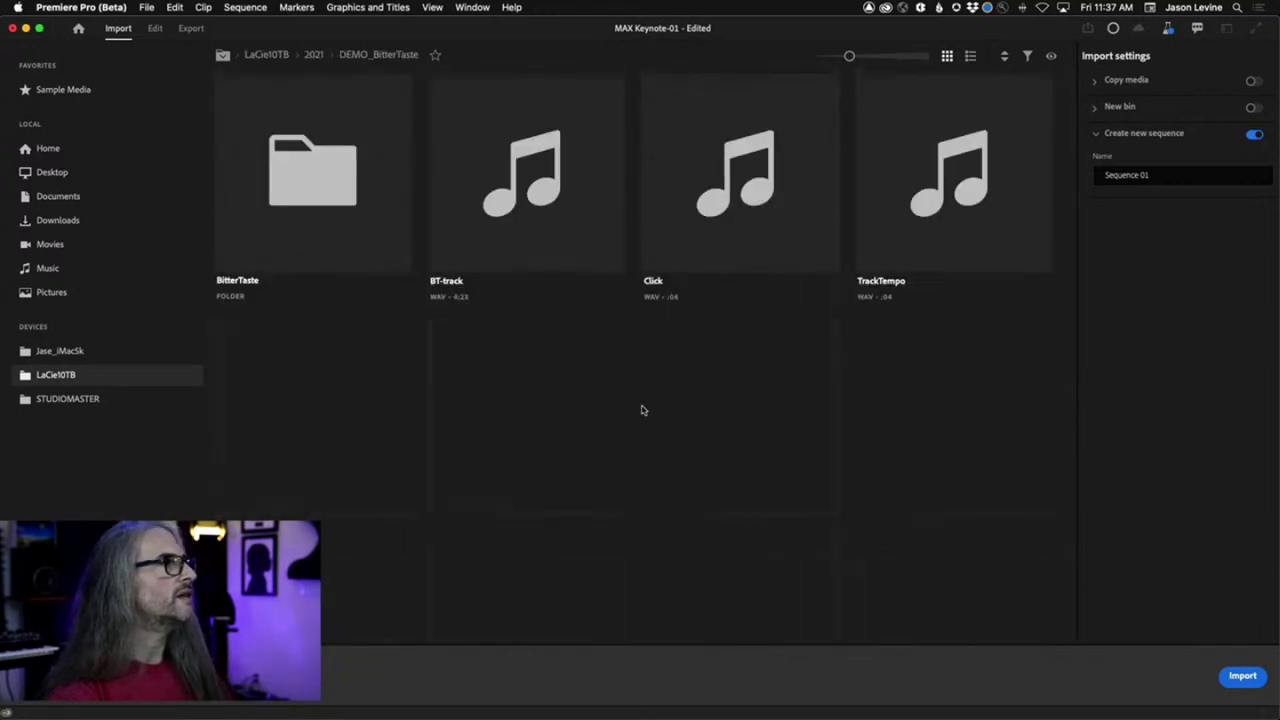
{"action": "left_click", "coordinate": [313, 54]}
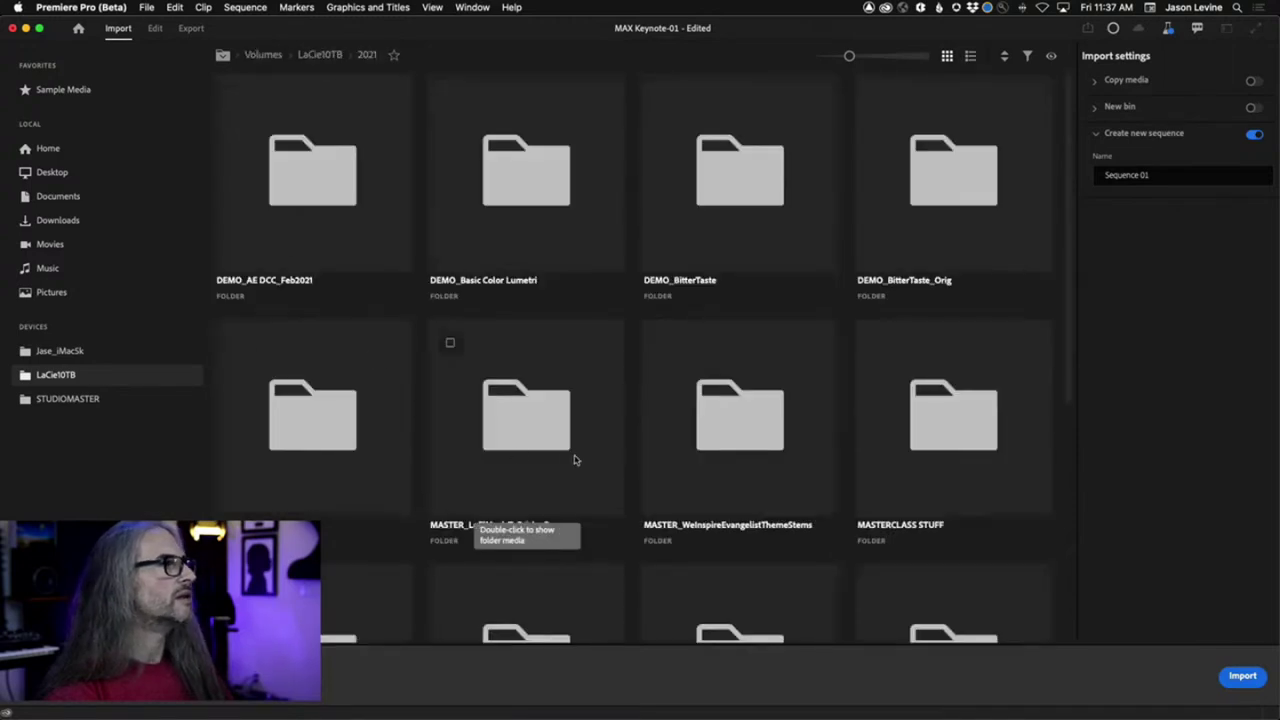
{"action": "scroll", "coordinate": [575, 460], "scroll_direction": "down", "scroll_amount": 10}
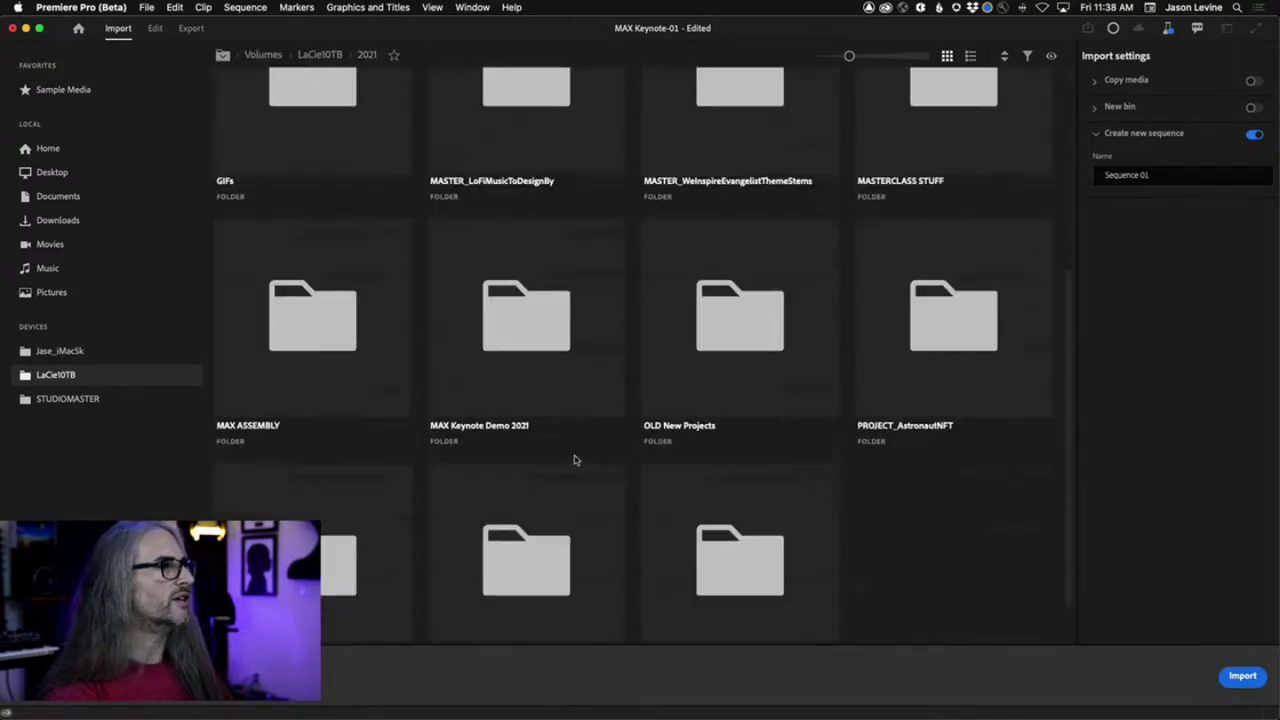
{"action": "double_click", "coordinate": [517, 277]}
{"action": "double_click", "coordinate": [517, 277]}
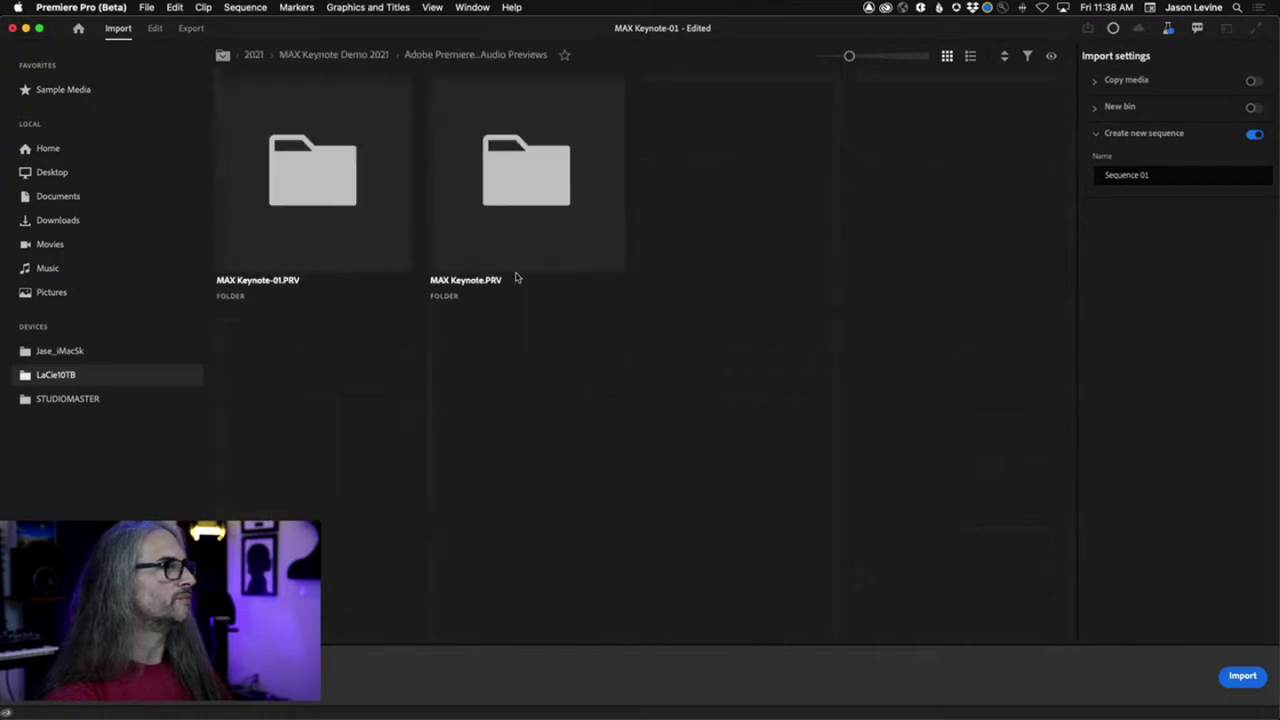
Back in MAX Keynote Demo 2021, mark Arizona Rainbow Pan Suburbia, MakeIt_Dave and MakeIt_Billy for import
{"action": "left_click", "coordinate": [356, 56]}
{"action": "scroll", "coordinate": [648, 430], "scroll_direction": "down", "scroll_amount": 4}
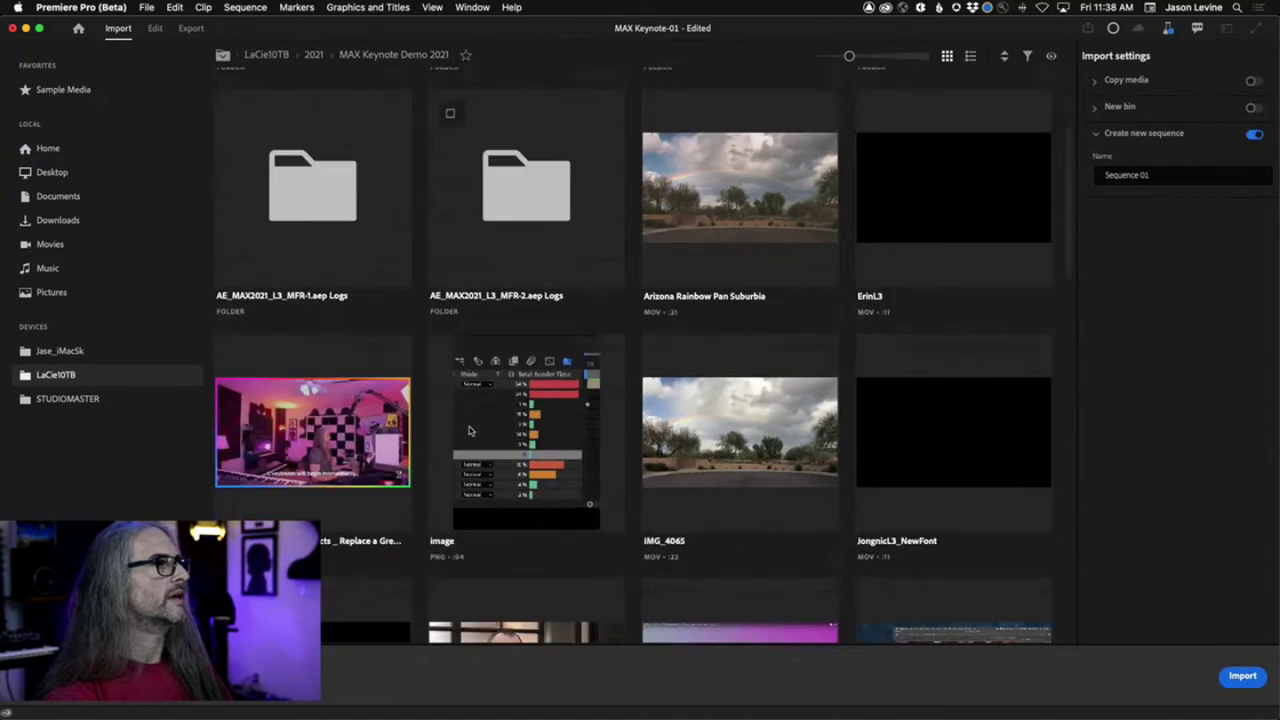
{"action": "left_click", "coordinate": [670, 200]}
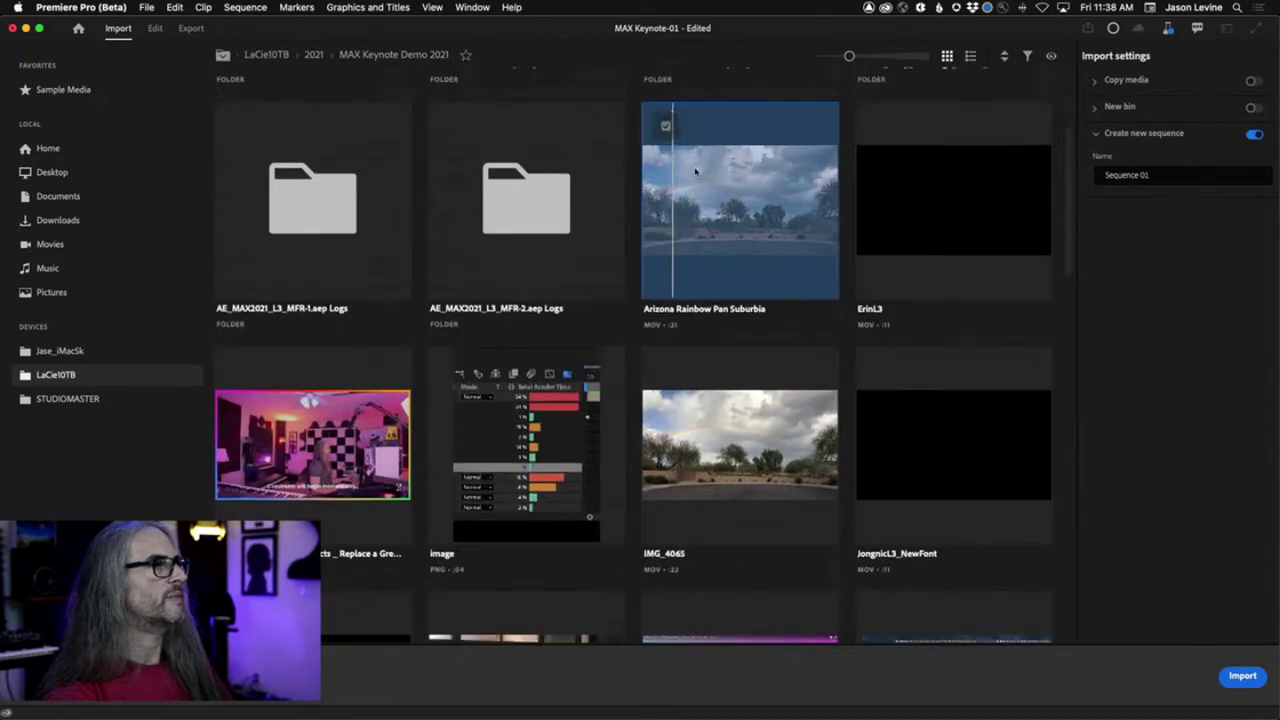
{"action": "scroll", "coordinate": [758, 386], "scroll_direction": "down", "scroll_amount": 3}
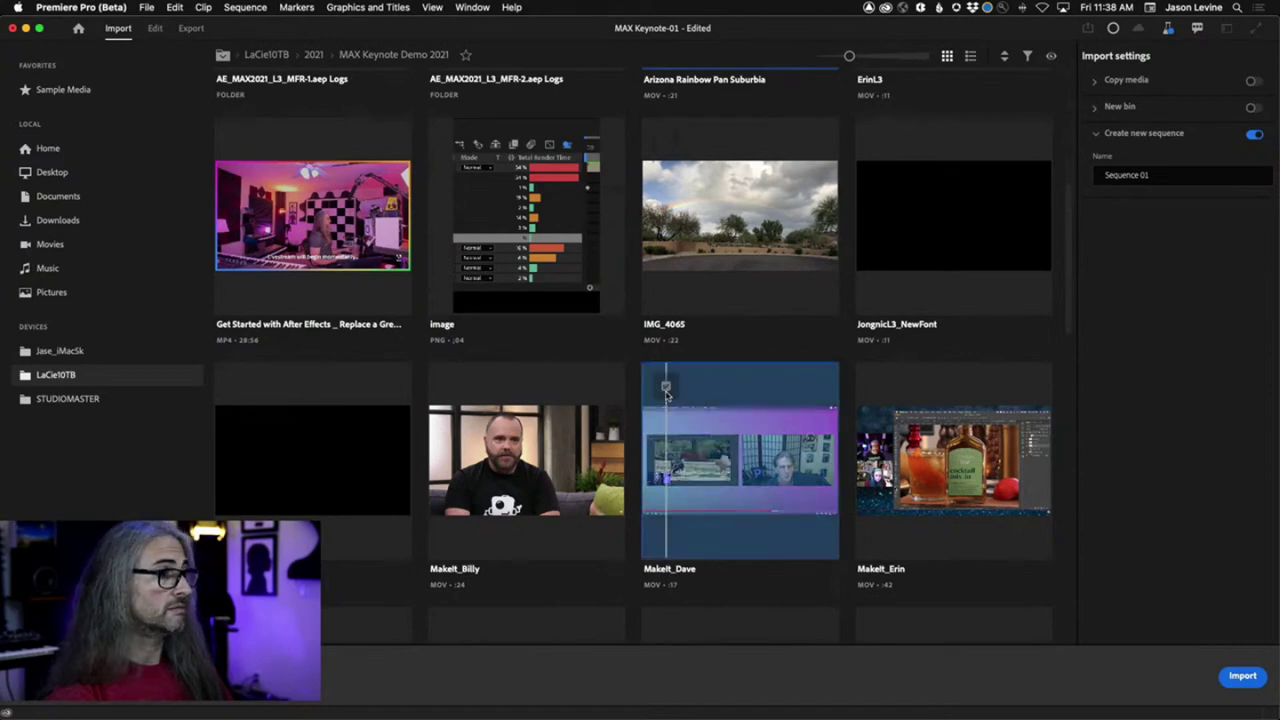
{"action": "left_click", "coordinate": [668, 396]}
{"action": "left_click", "coordinate": [457, 450]}
{"action": "scroll", "coordinate": [725, 460], "scroll_direction": "down", "scroll_amount": 5}
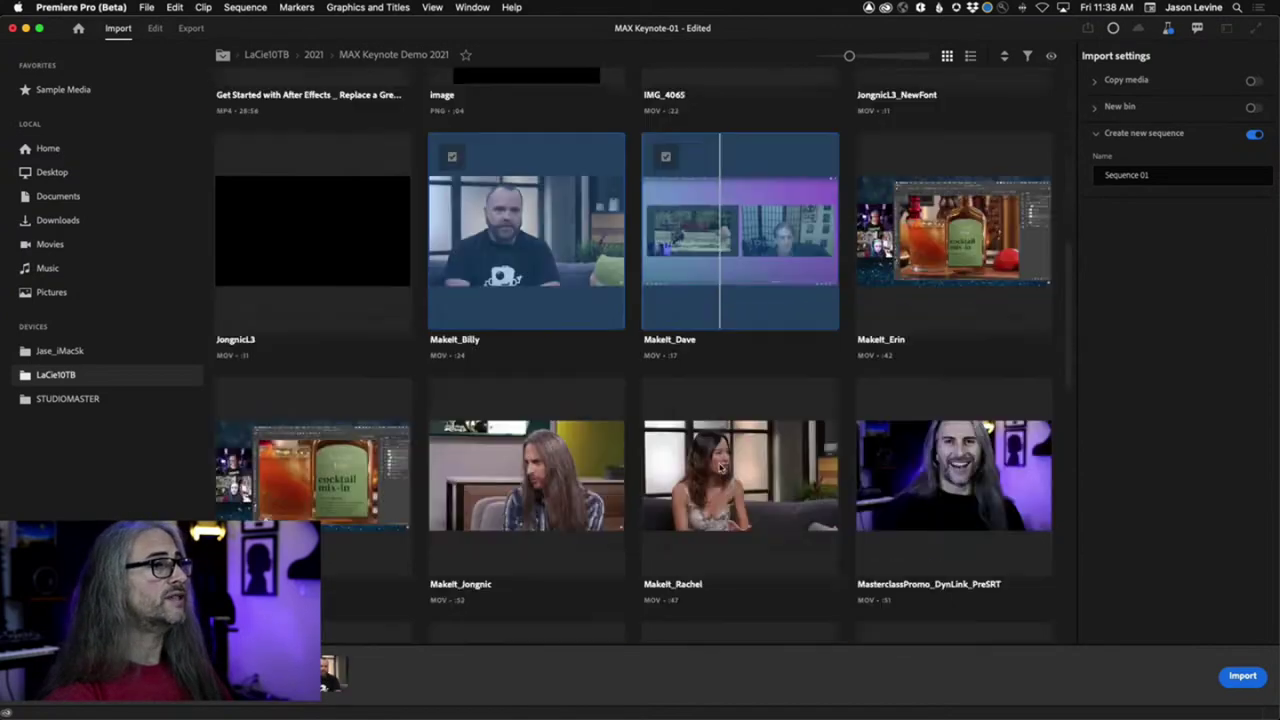
Choose Disable Asserts in the Debug Event dialog and ignore the assert failure
{"action": "left_click", "coordinate": [622, 343]}
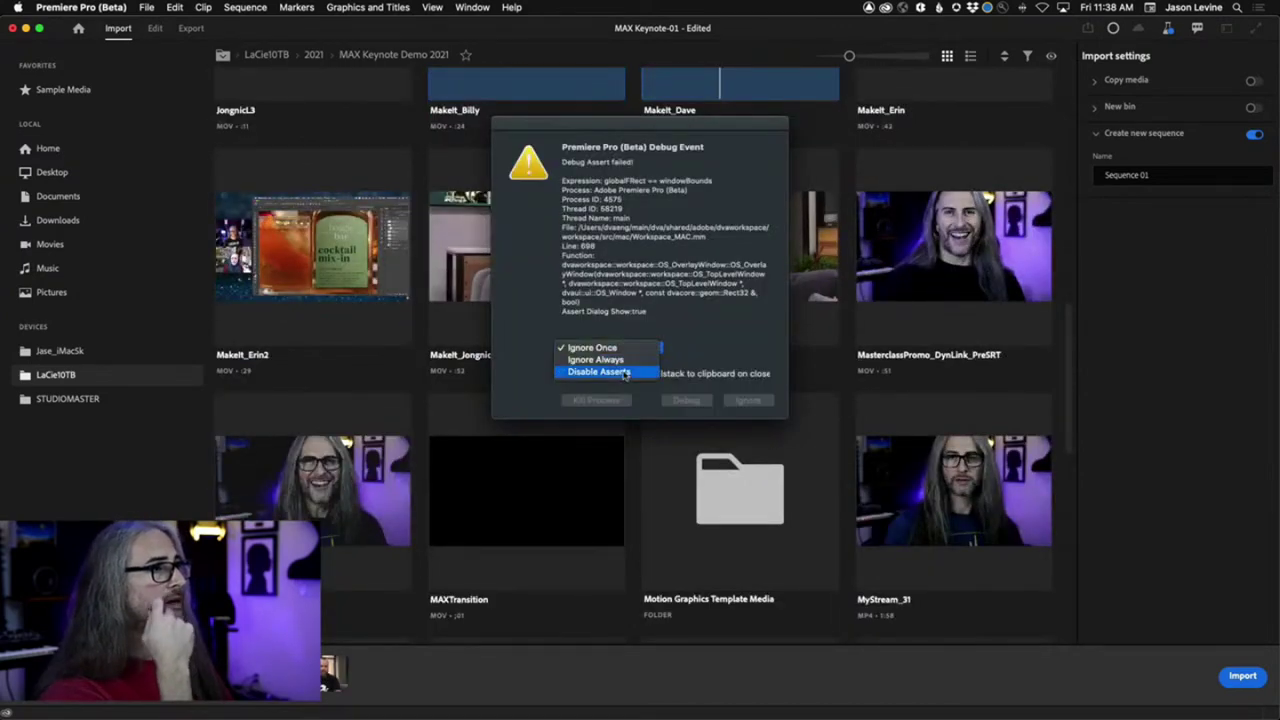
{"action": "left_click", "coordinate": [627, 373]}
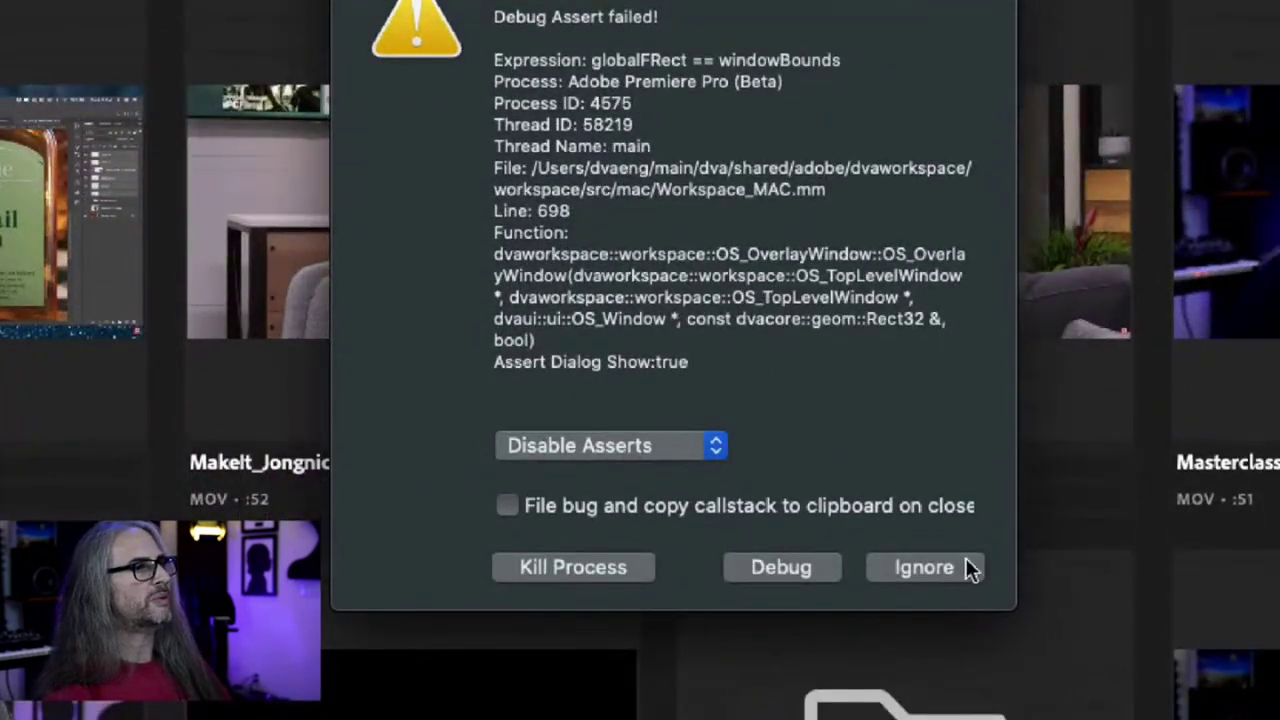
{"action": "left_click", "coordinate": [930, 567]}
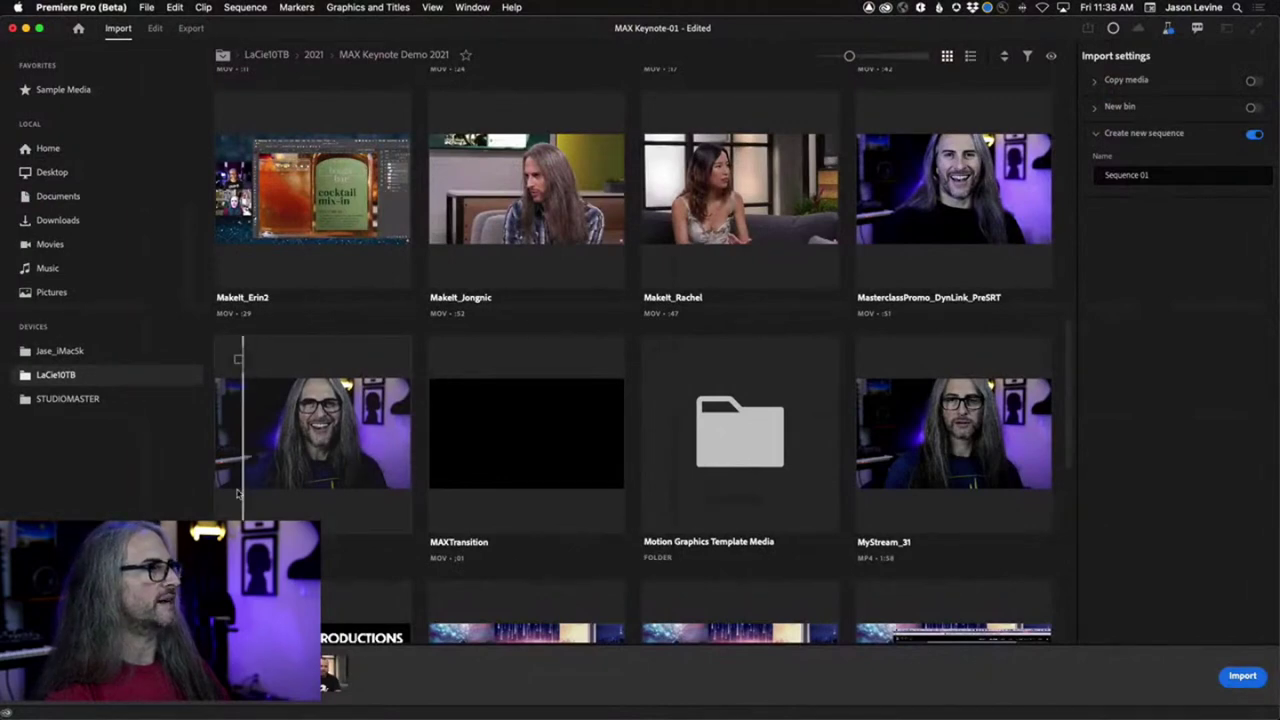
Add MAXPiece_Edit_1 to the clips marked for import
{"action": "left_click", "coordinate": [240, 364]}
{"action": "scroll", "coordinate": [690, 470], "scroll_direction": "down", "scroll_amount": 5}
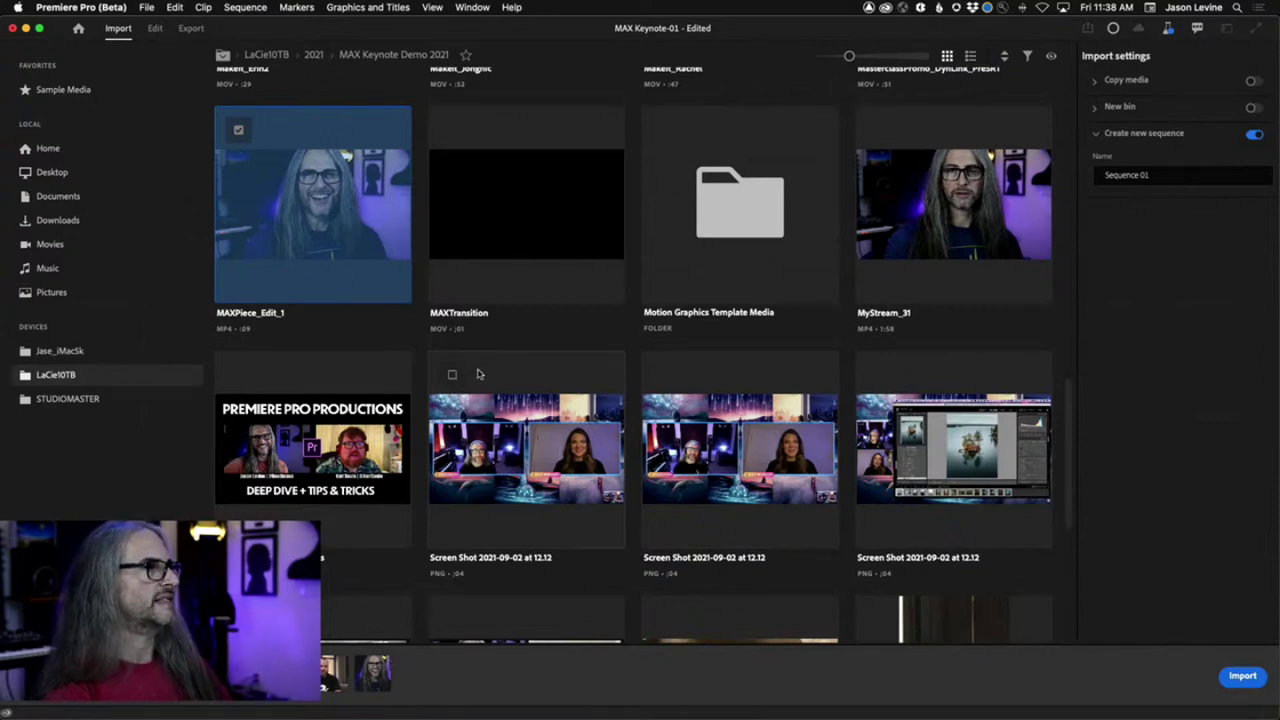
{"action": "scroll", "coordinate": [724, 503], "scroll_direction": "down", "scroll_amount": 7}
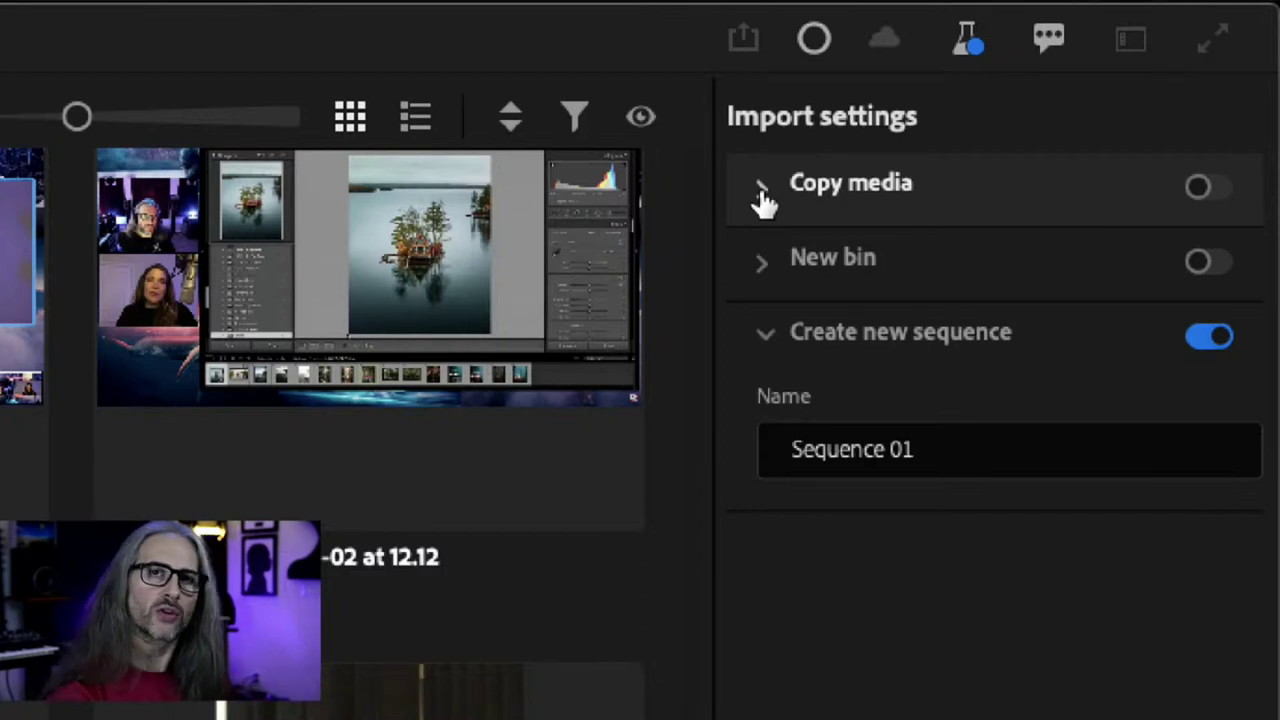
Try the Copy media options (MD5 verification, copy with project), then turn copying off
{"action": "left_click", "coordinate": [1214, 192]}
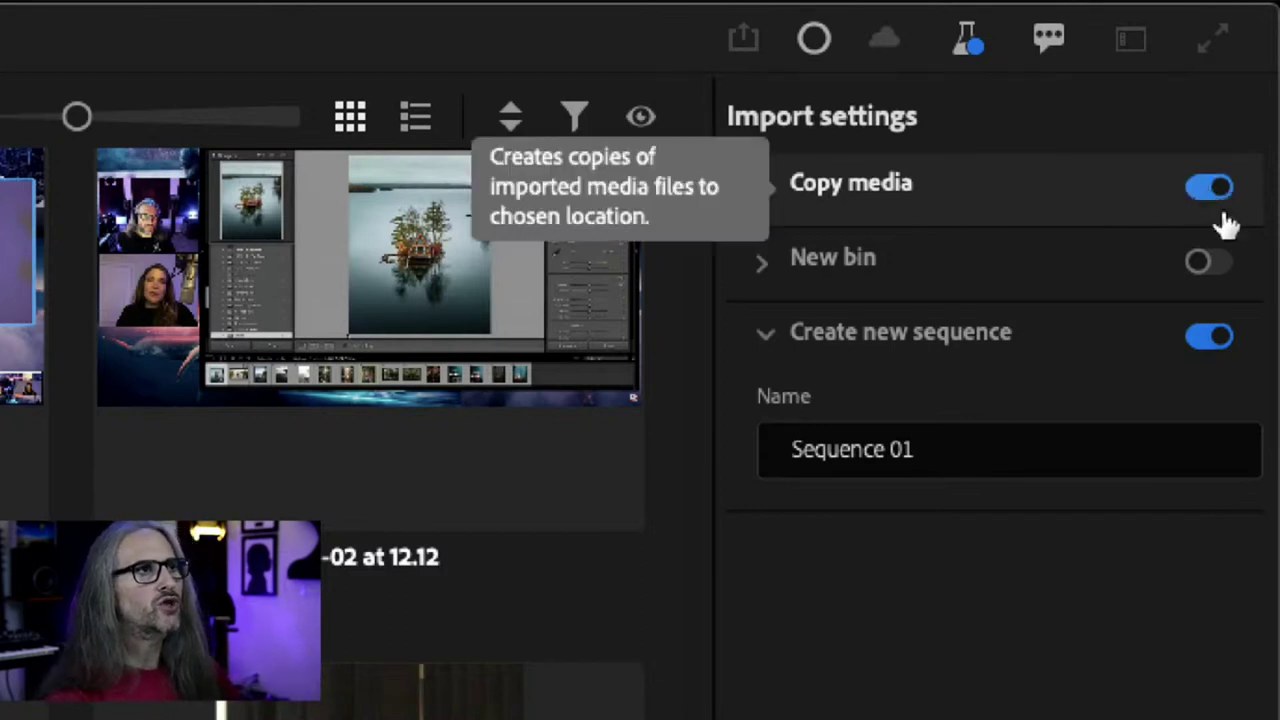
{"action": "left_click", "coordinate": [766, 194]}
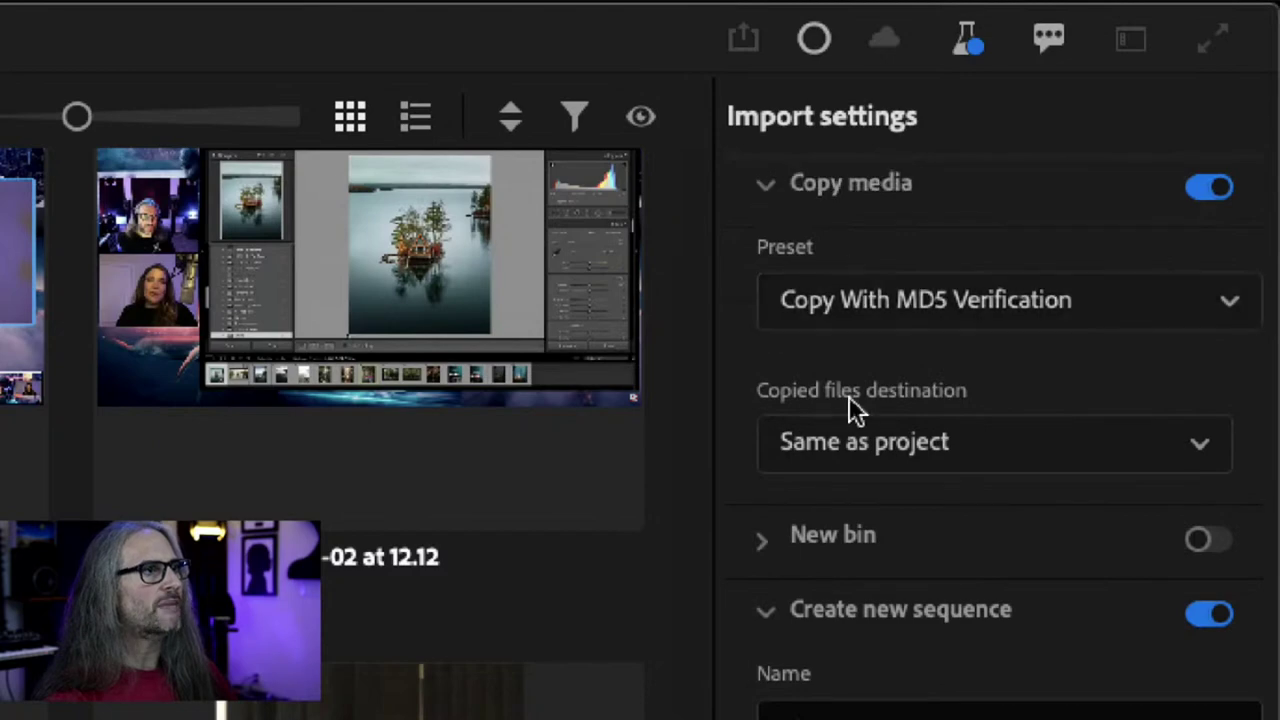
{"action": "left_click", "coordinate": [1222, 310]}
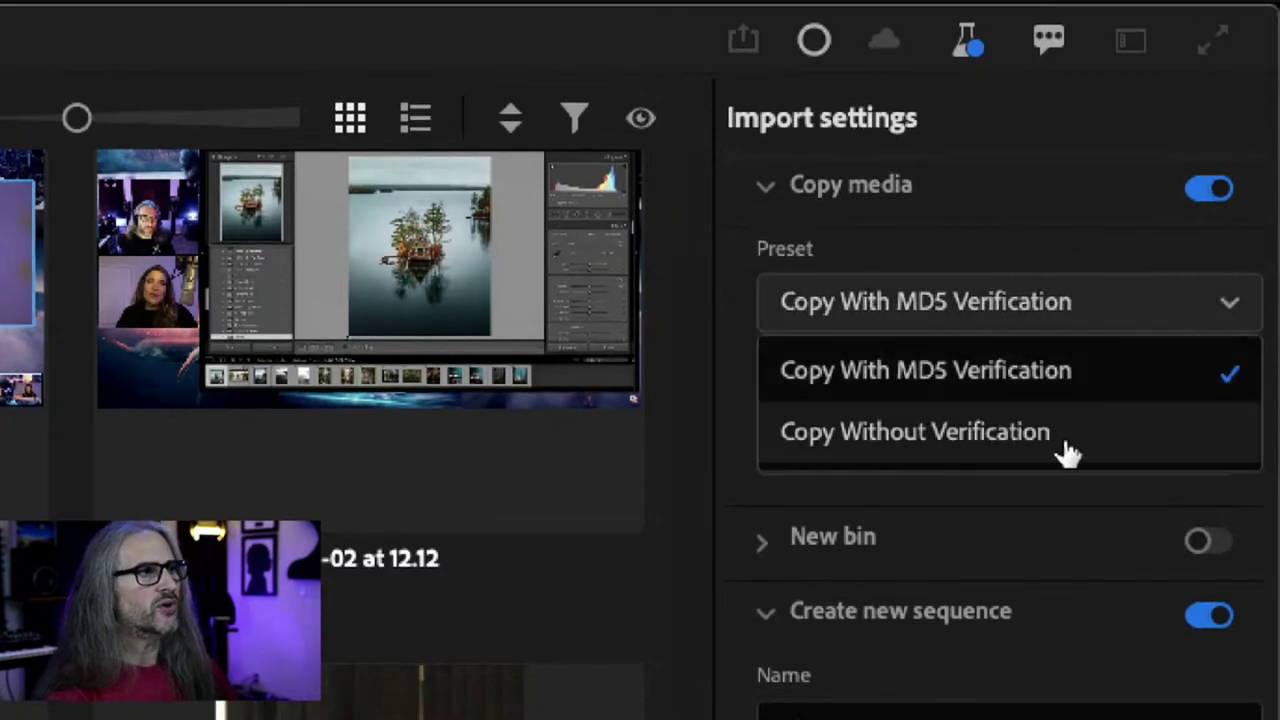
{"action": "left_click", "coordinate": [1035, 232]}
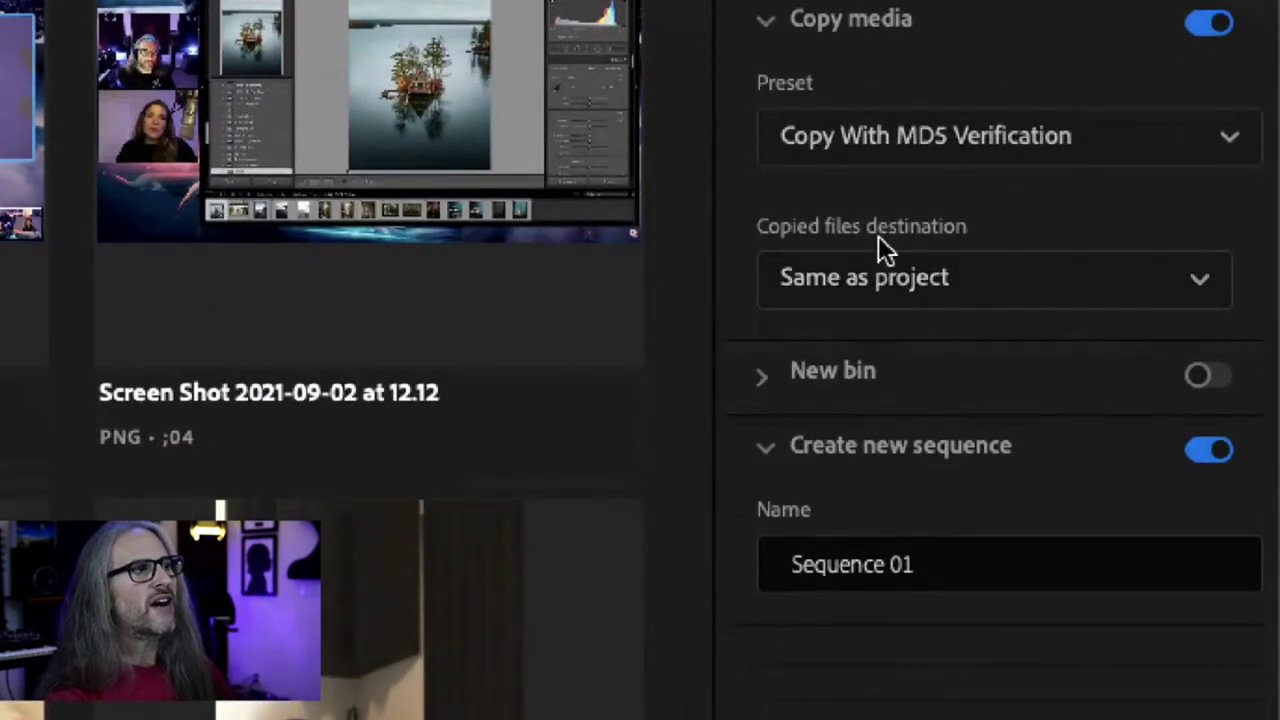
{"action": "left_click", "coordinate": [1188, 287]}
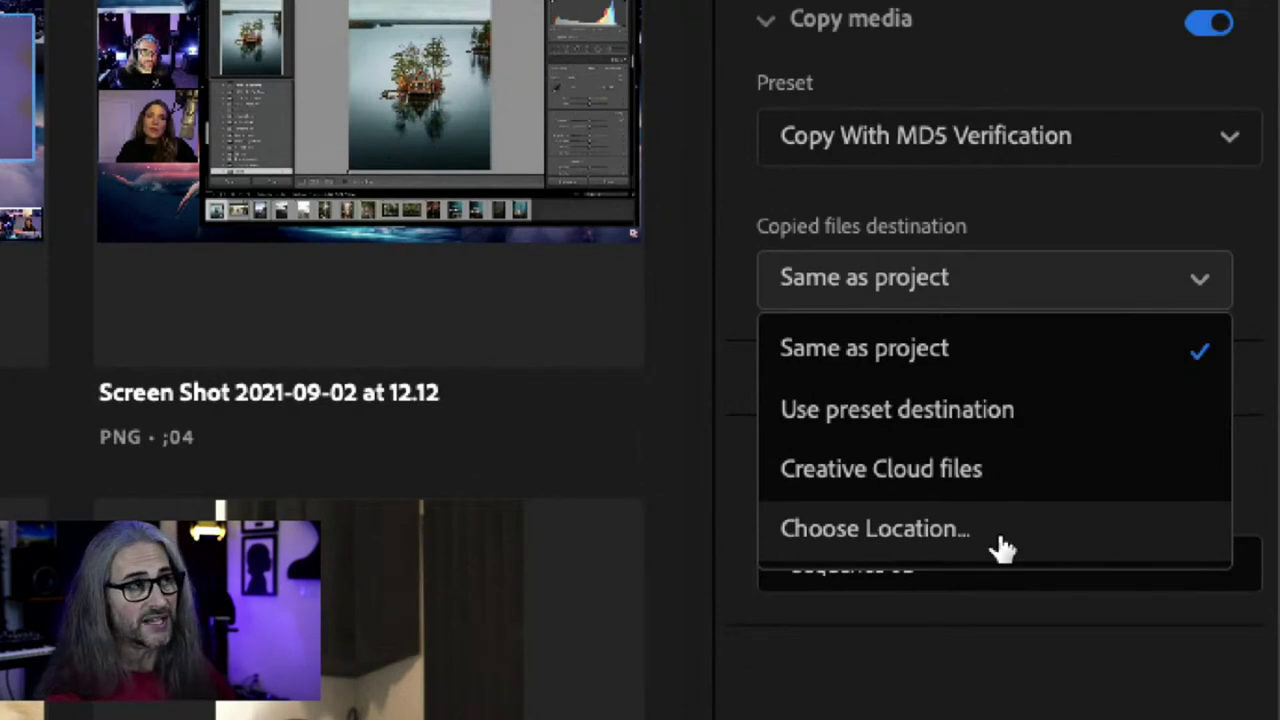
{"action": "left_click", "coordinate": [1086, 222]}
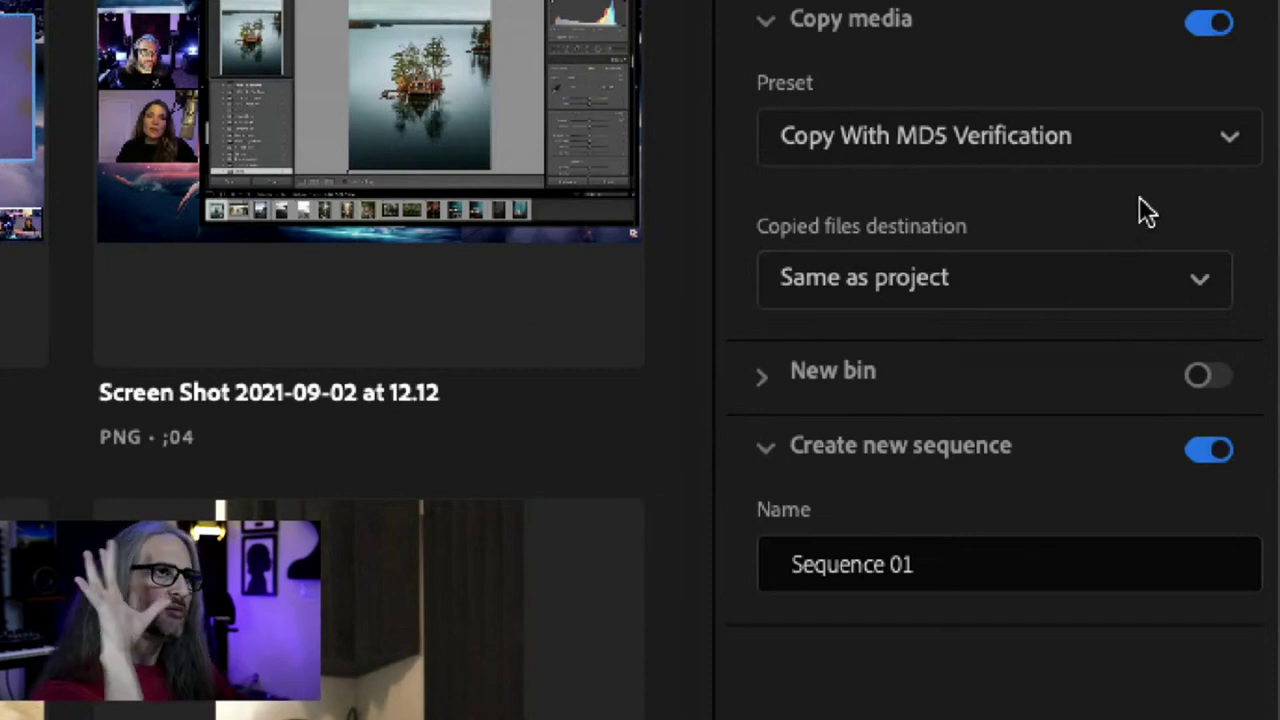
{"action": "left_click", "coordinate": [1203, 30]}
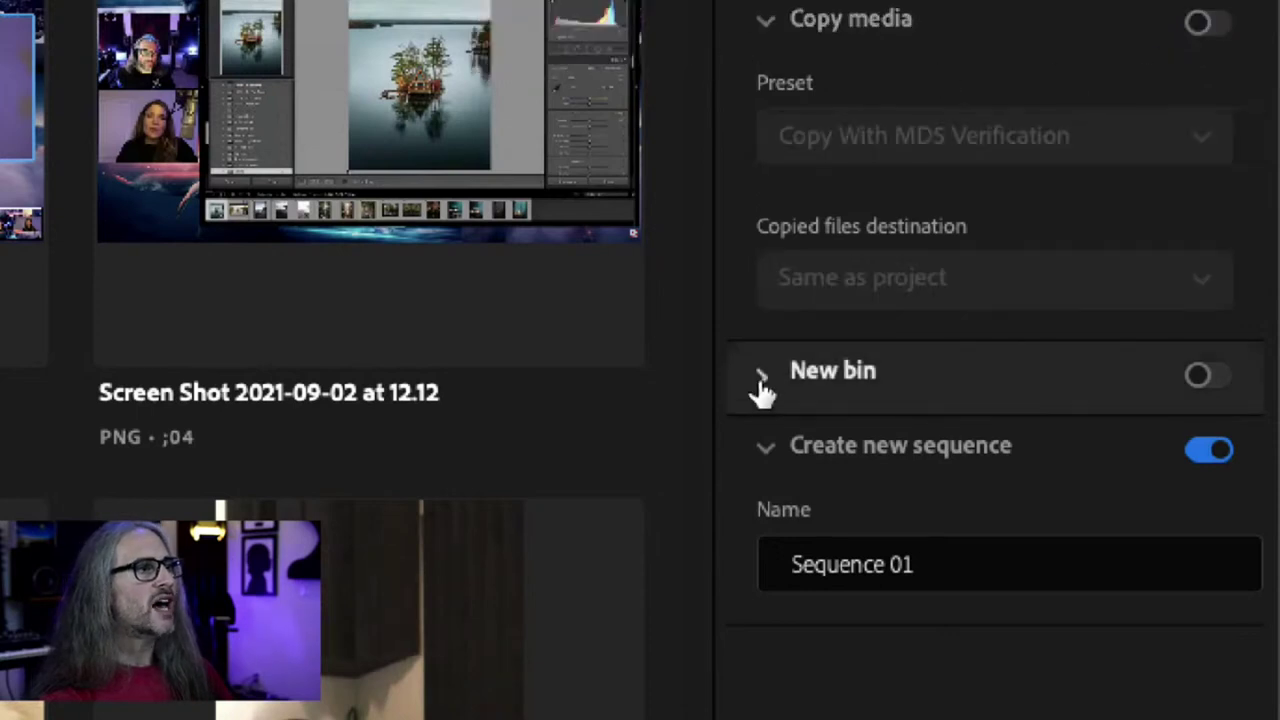
Import into a new bin named My Edit and name the new sequence AdobeLive
{"action": "left_click", "coordinate": [1199, 382]}
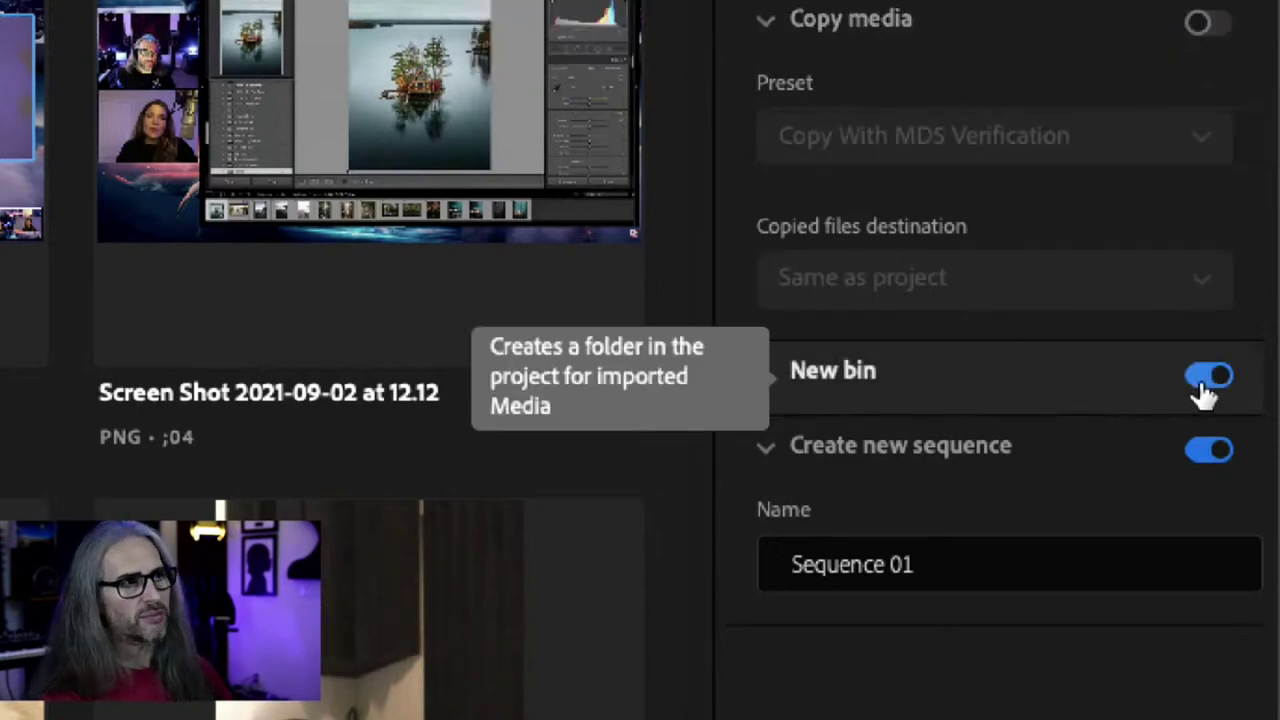
{"action": "left_click", "coordinate": [761, 376]}
{"action": "left_click", "coordinate": [874, 497]}
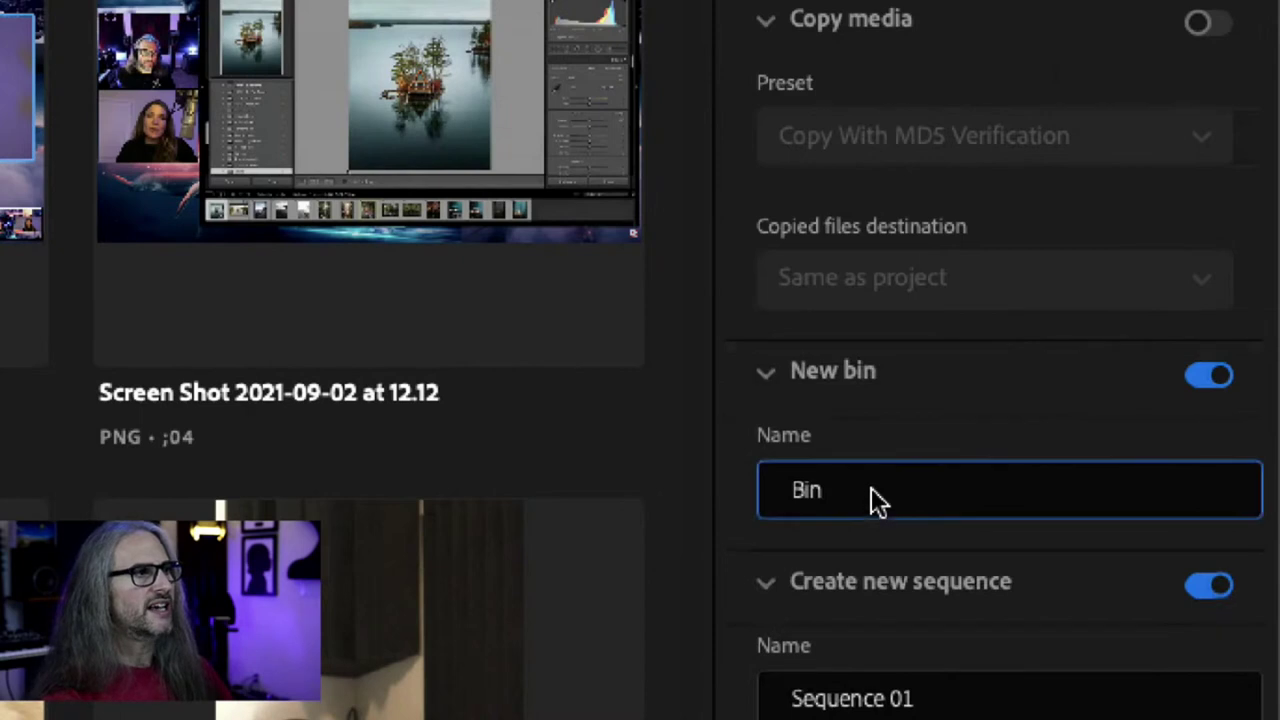
{"action": "type", "text": "My Edit"}
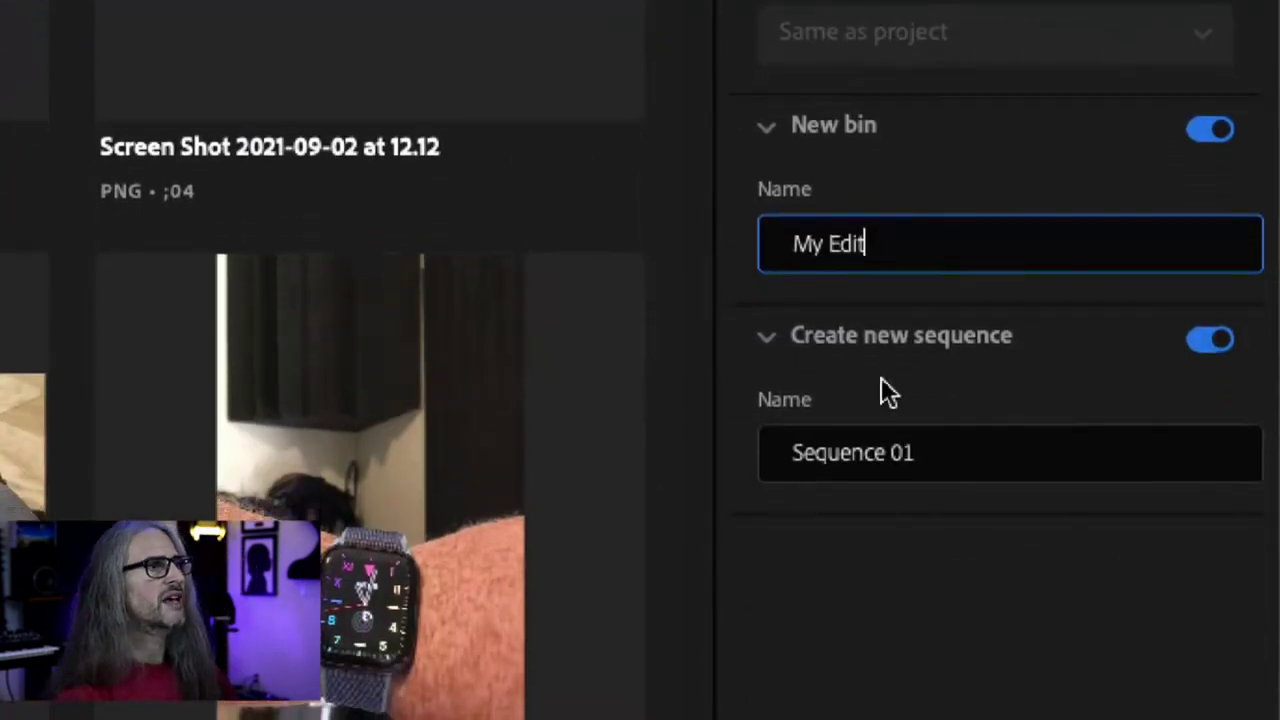
{"action": "left_click", "coordinate": [941, 459]}
{"action": "type", "text": "AdobeLive"}
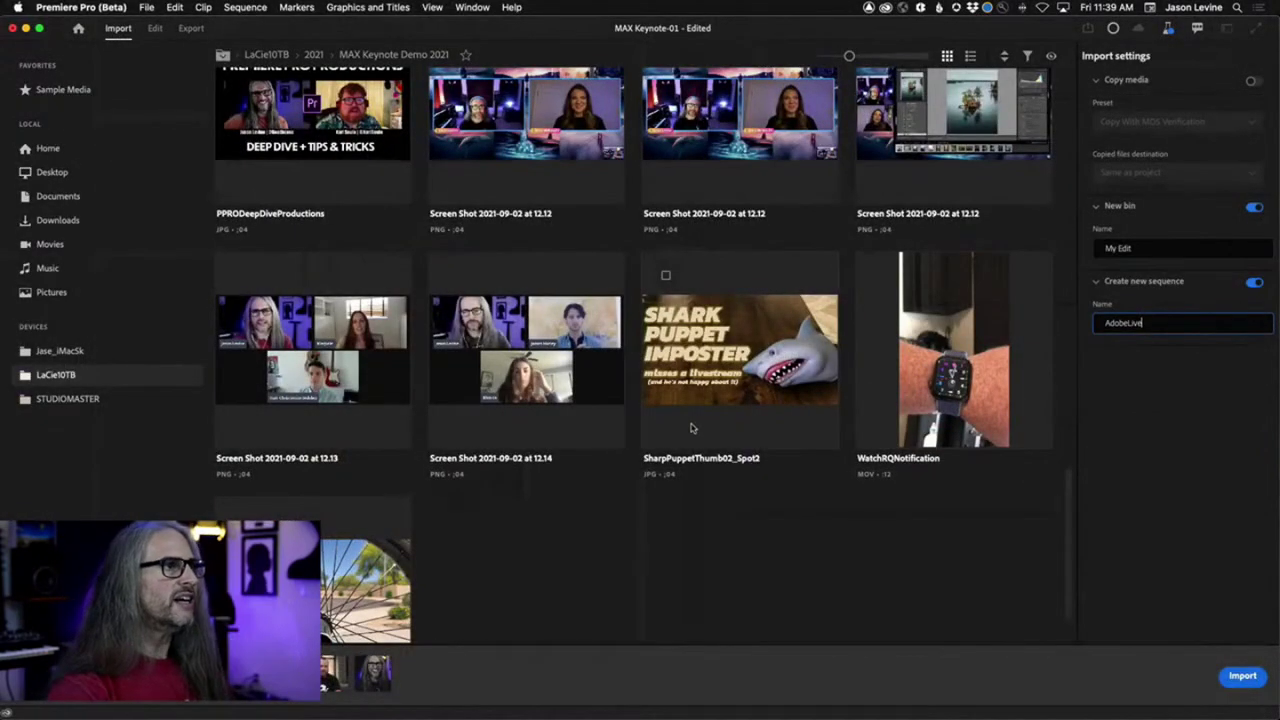
Leave MyStream_31 unselected and import the marked media
{"action": "scroll", "coordinate": [690, 428], "scroll_direction": "up", "scroll_amount": 5}
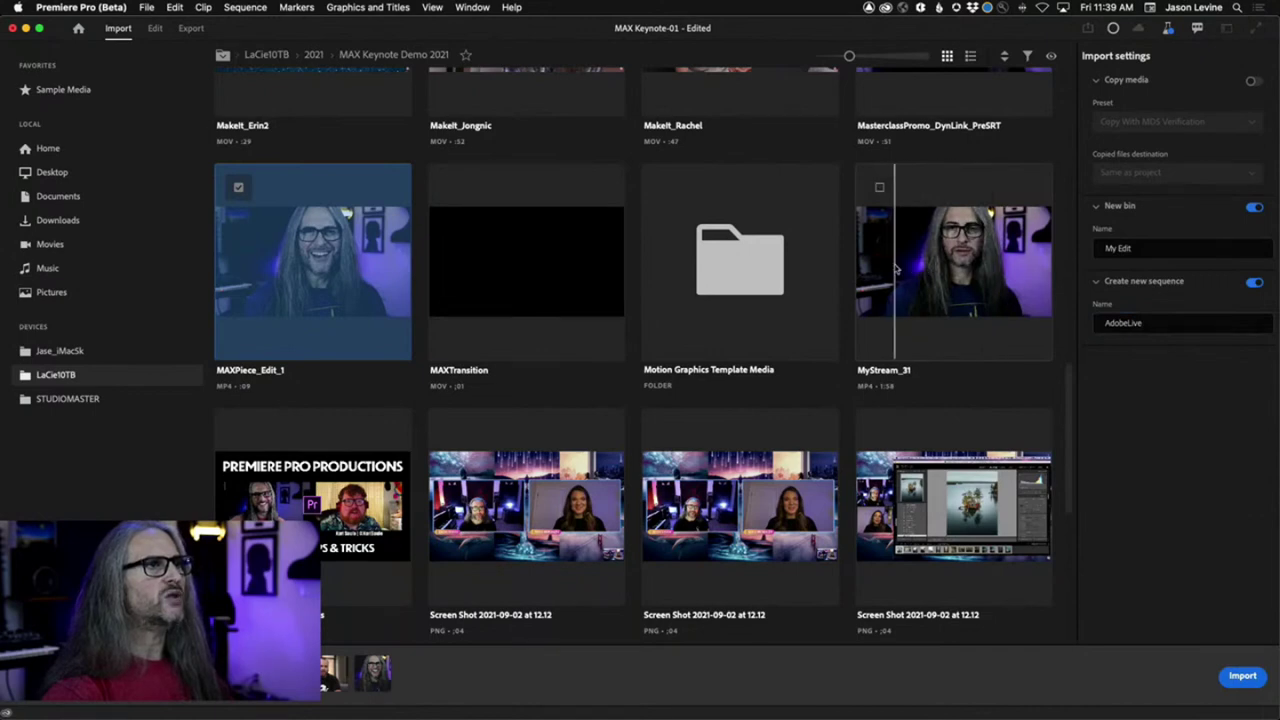
{"action": "left_click", "coordinate": [879, 188]}
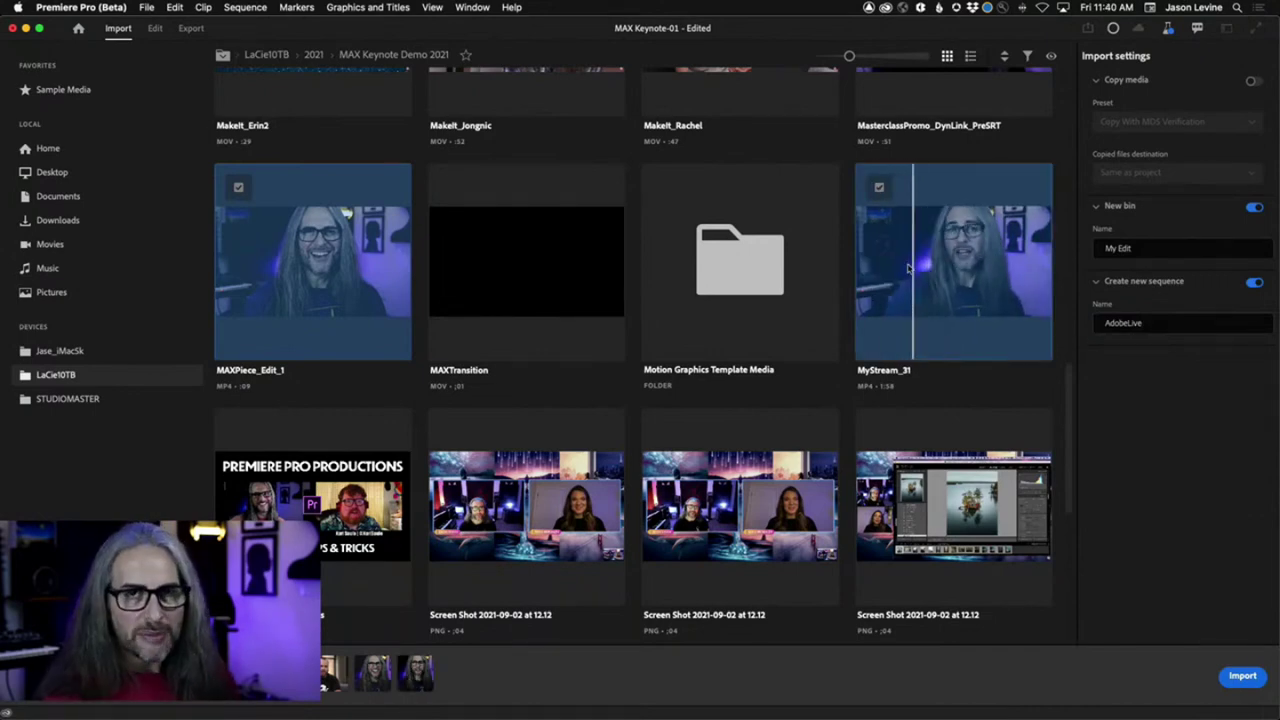
{"action": "left_click", "coordinate": [876, 290]}
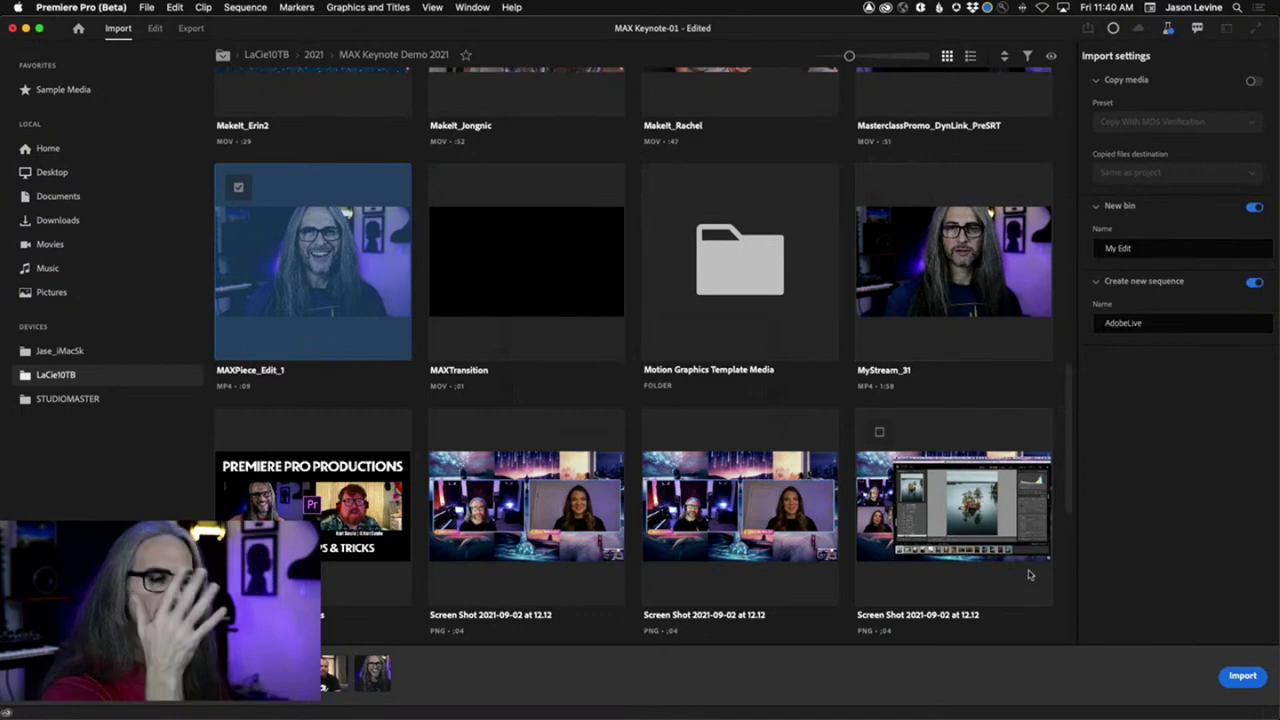
{"action": "left_click", "coordinate": [1243, 677]}
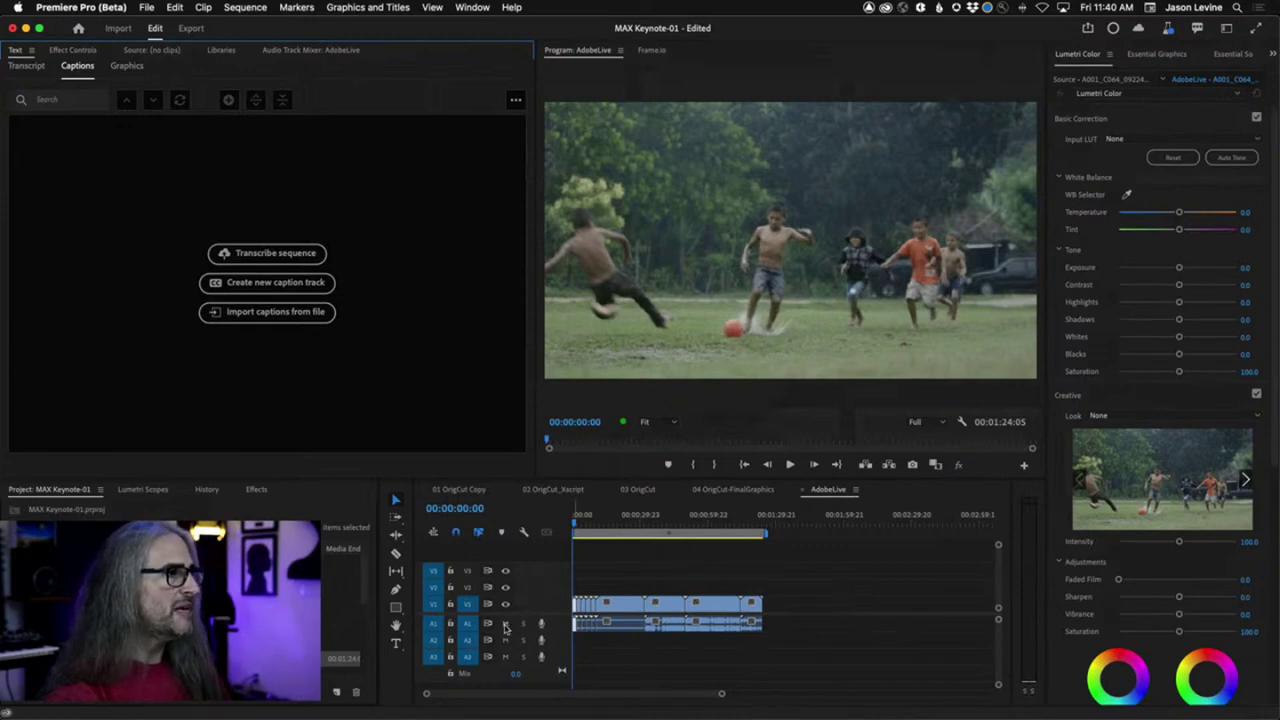
Mute track A1, then scrub the AdobeLive sequence forward and back to its start
{"action": "left_click", "coordinate": [505, 623]}
{"action": "left_click_drag", "start_coordinate": [577, 521], "coordinate": [724, 517]}
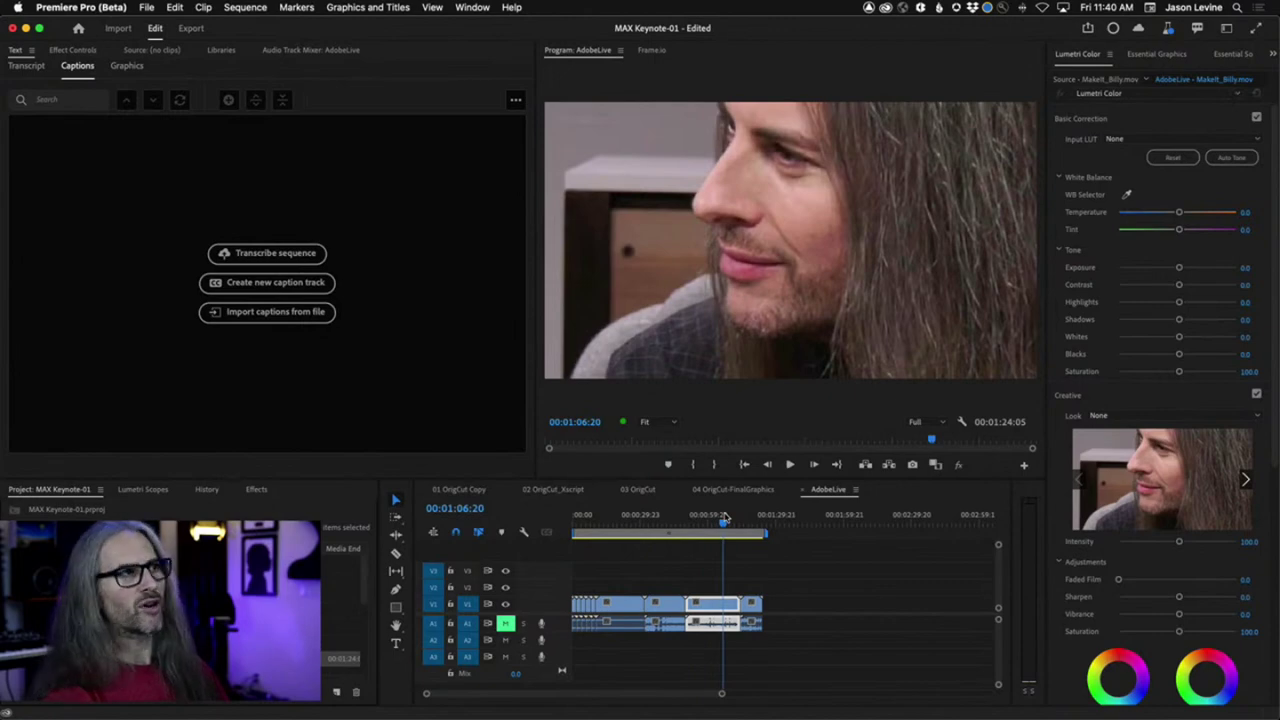
{"action": "left_click_drag", "start_coordinate": [724, 517], "coordinate": [557, 530]}
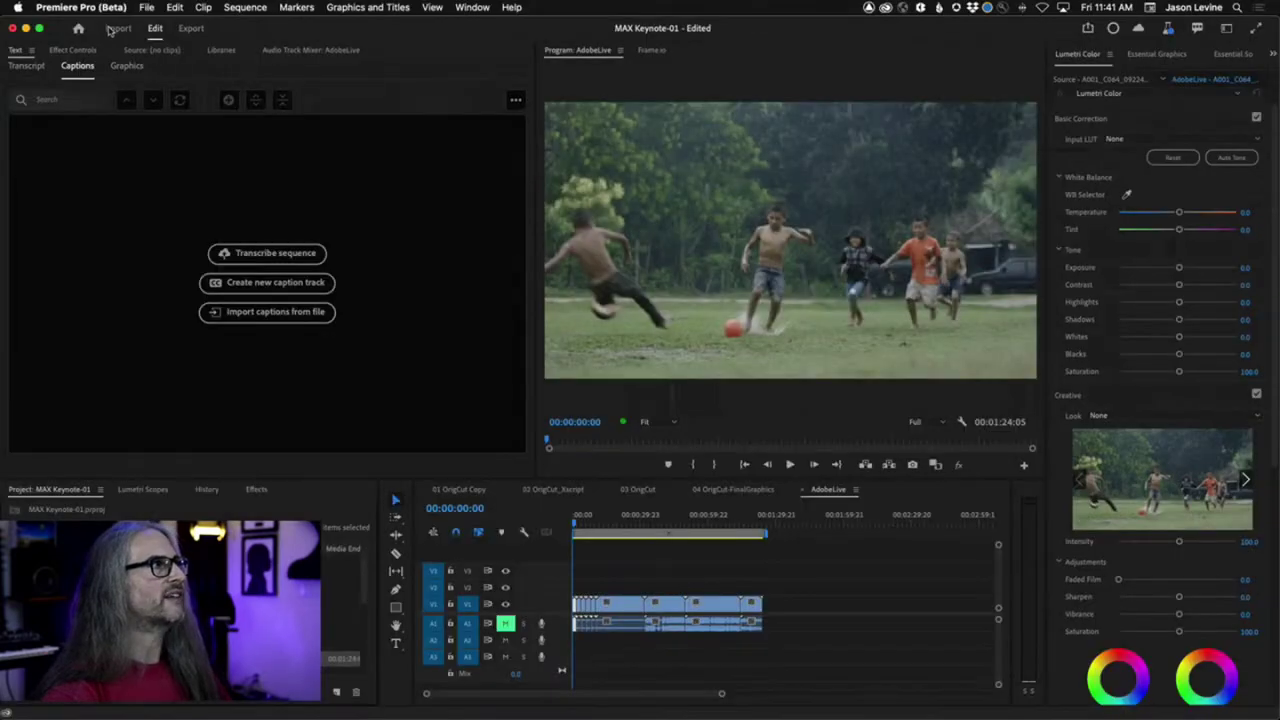
In Import mode, select the Premiere Pro Productions image and three Screen Shot images
{"action": "left_click", "coordinate": [117, 28]}
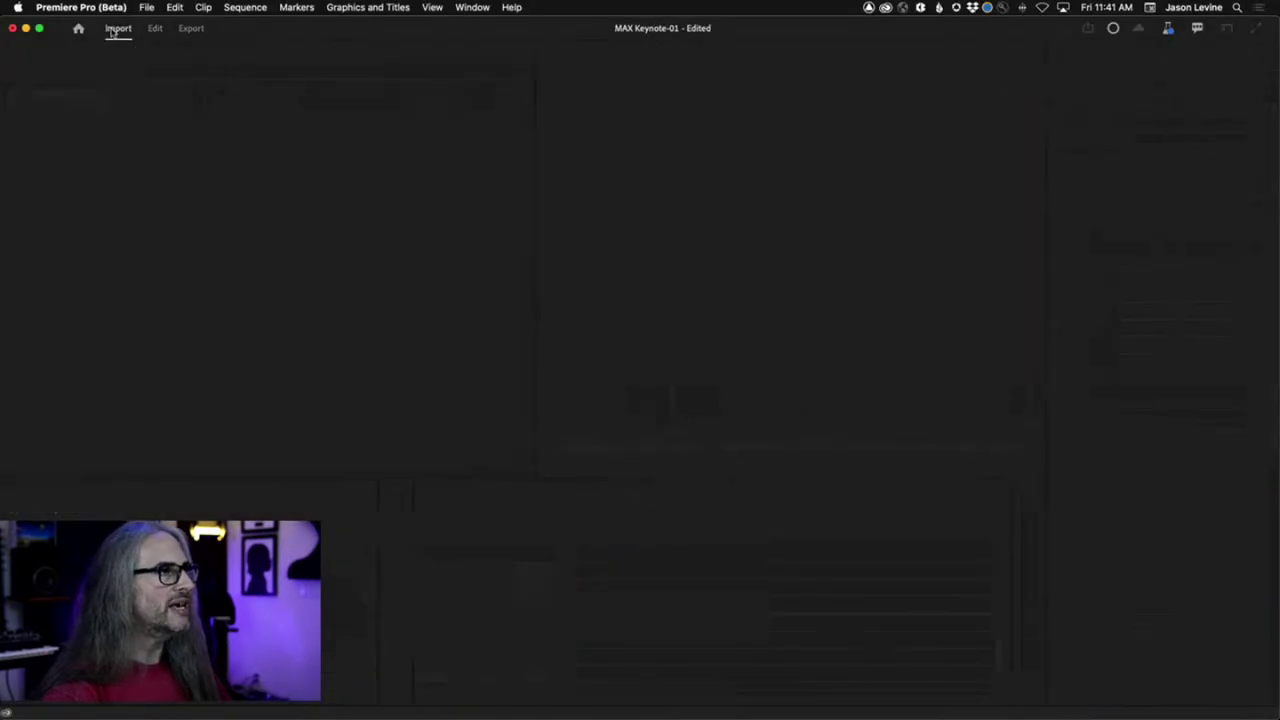
{"action": "scroll", "coordinate": [383, 523], "scroll_direction": "down", "scroll_amount": 5}
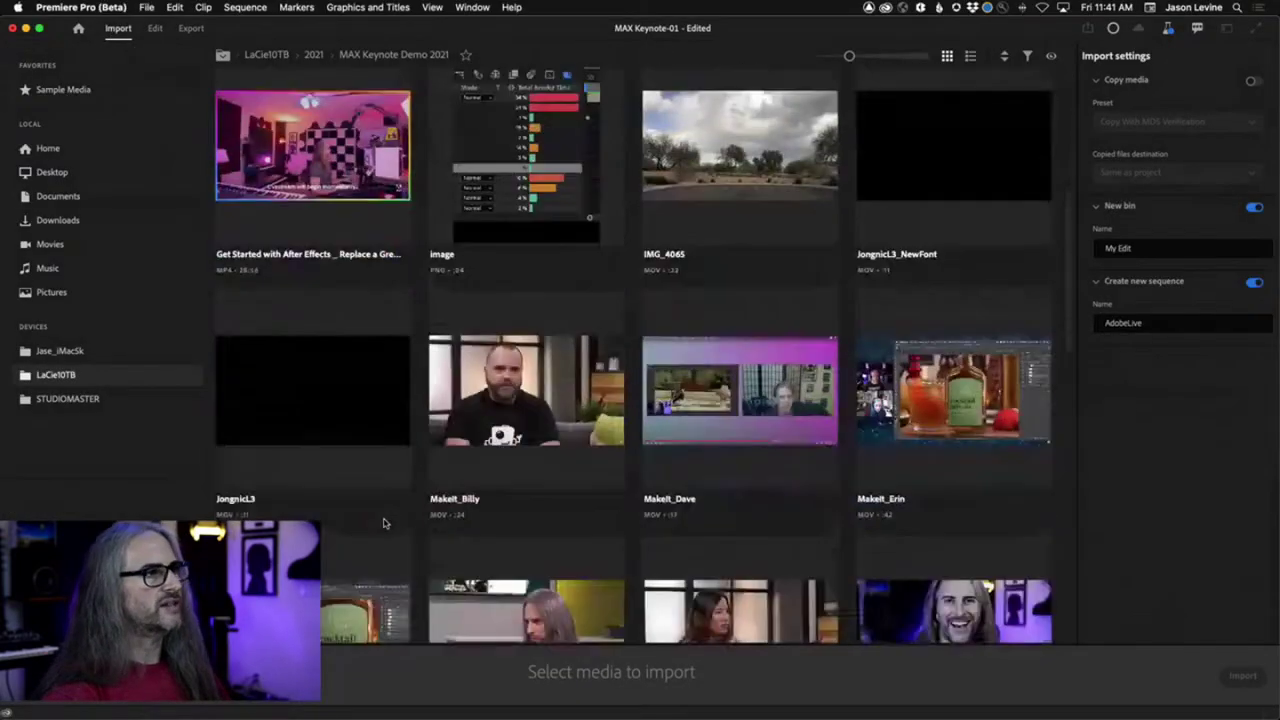
{"action": "scroll", "coordinate": [544, 532], "scroll_direction": "down", "scroll_amount": 6}
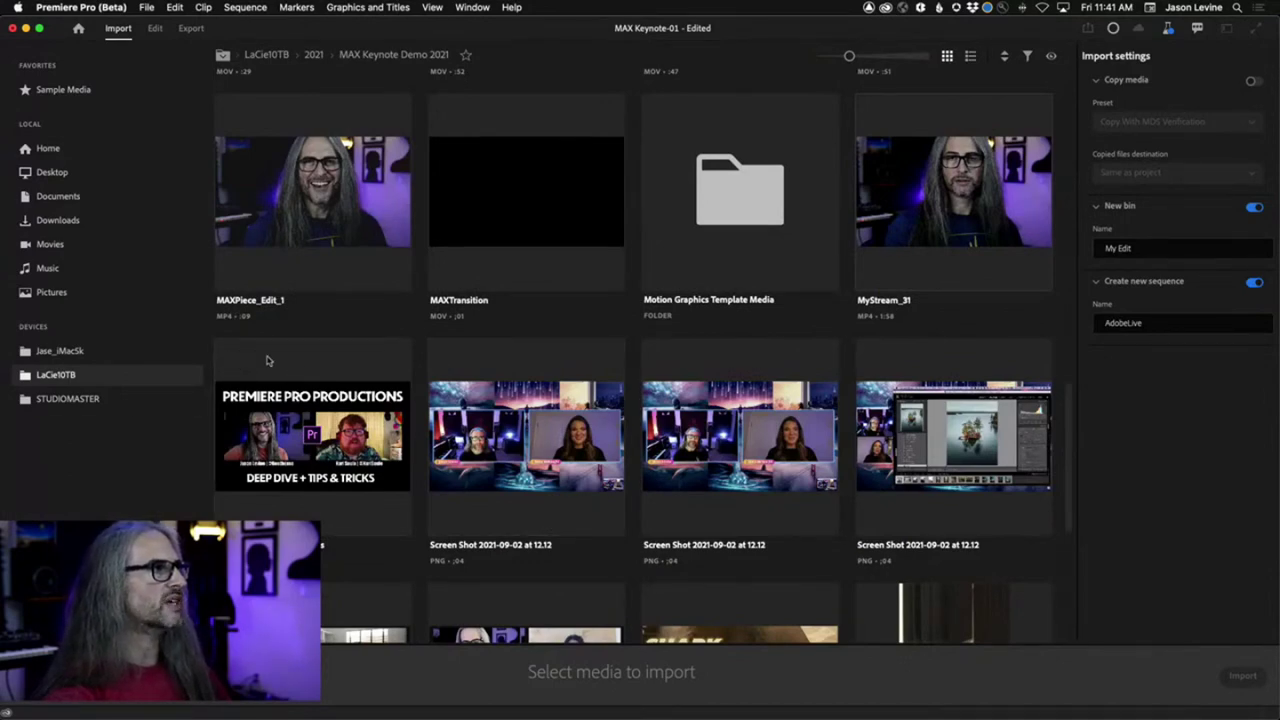
{"action": "left_click", "coordinate": [240, 361]}
{"action": "left_click", "coordinate": [535, 358]}
{"action": "left_click", "coordinate": [735, 353]}
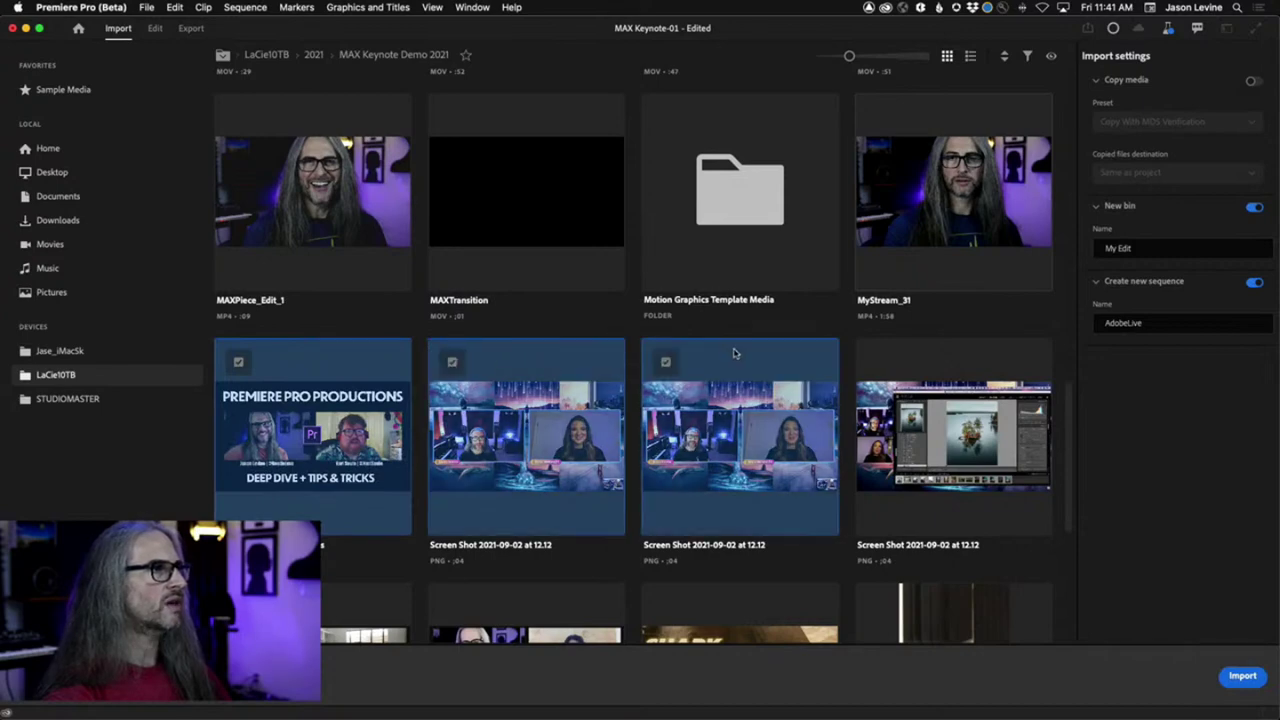
{"action": "left_click", "coordinate": [921, 364]}
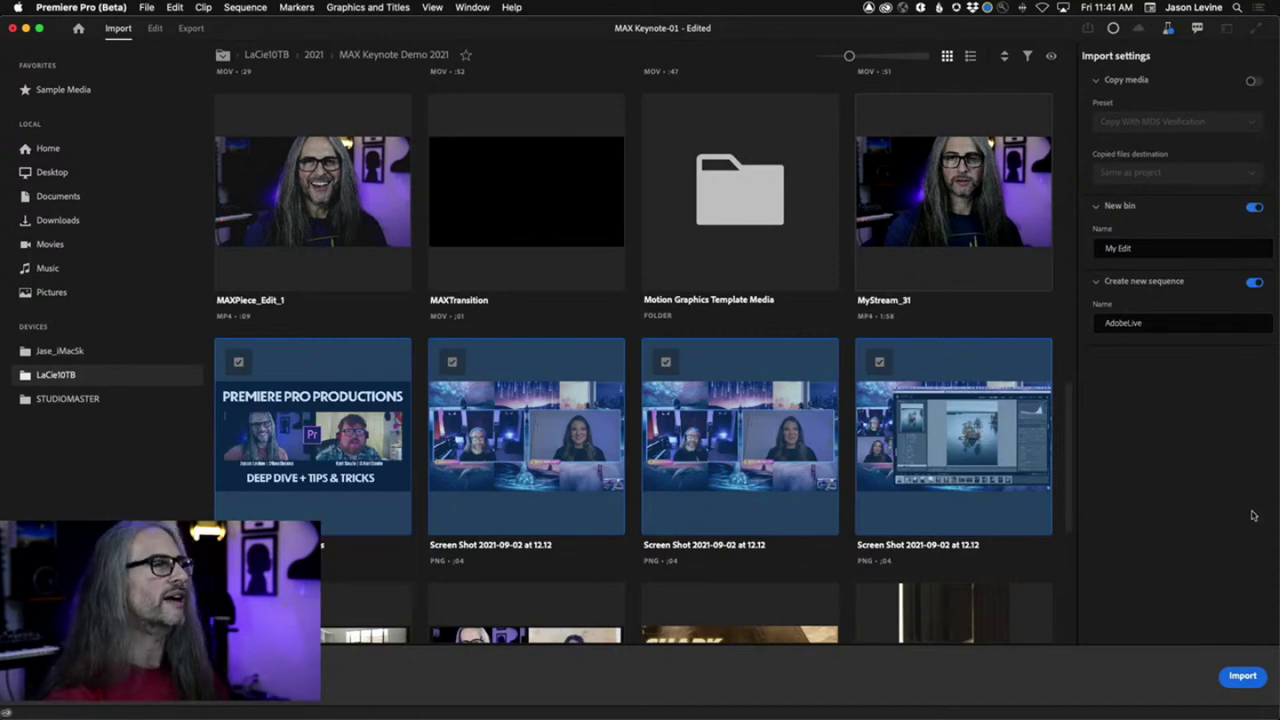
Turn off new-sequence creation, name the new bin AdotlContent, and import the images
{"action": "left_click", "coordinate": [1254, 282]}
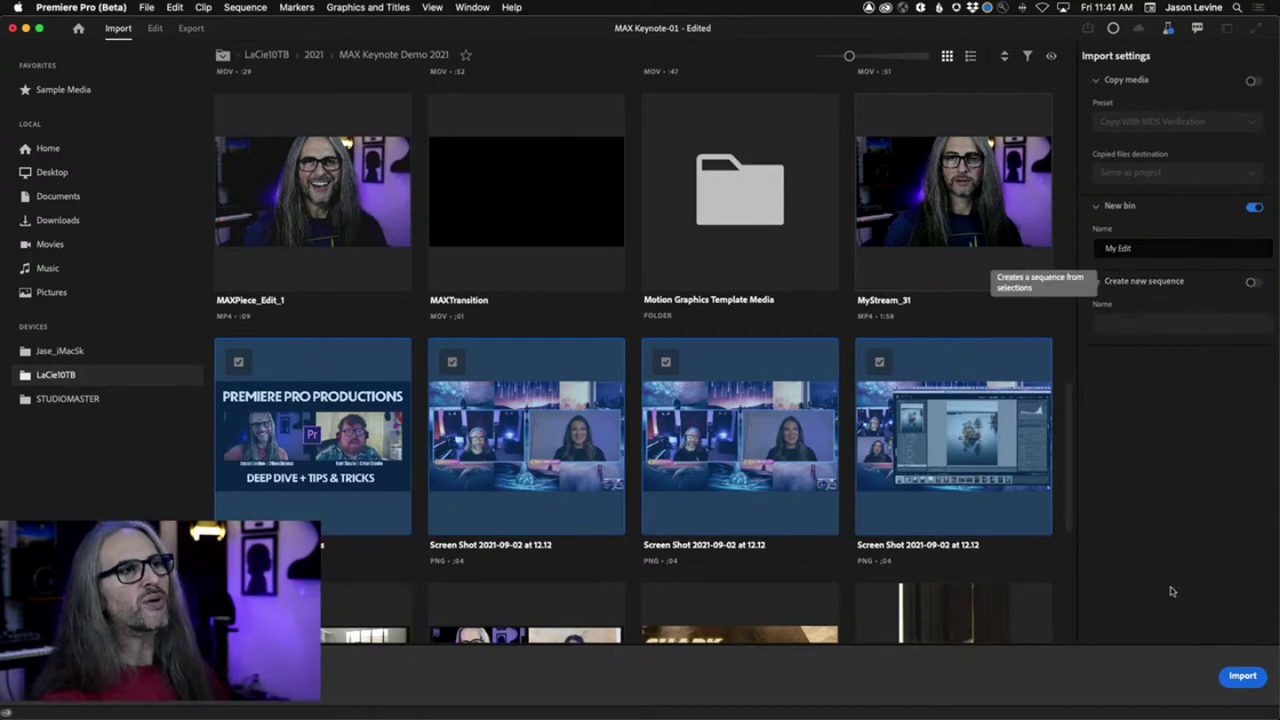
{"action": "left_click", "coordinate": [1132, 248]}
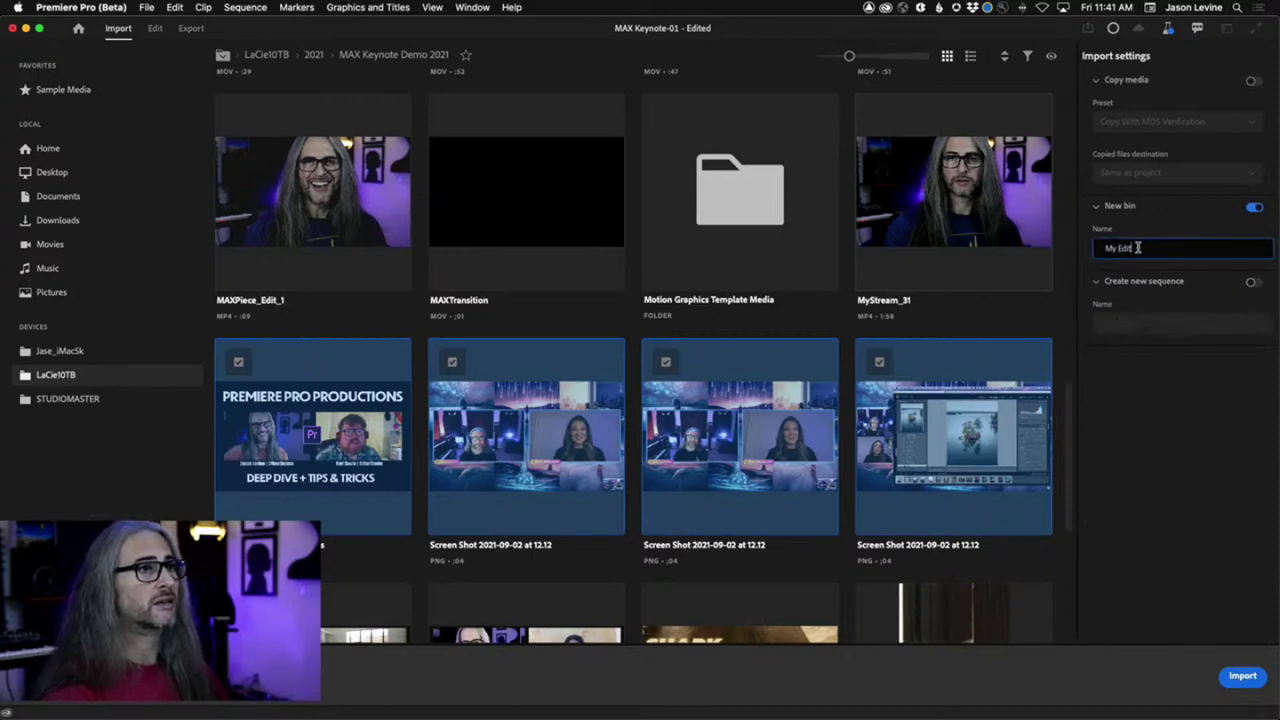
{"action": "triple_click", "coordinate": [1134, 249]}
{"action": "type", "text": "Ado"}
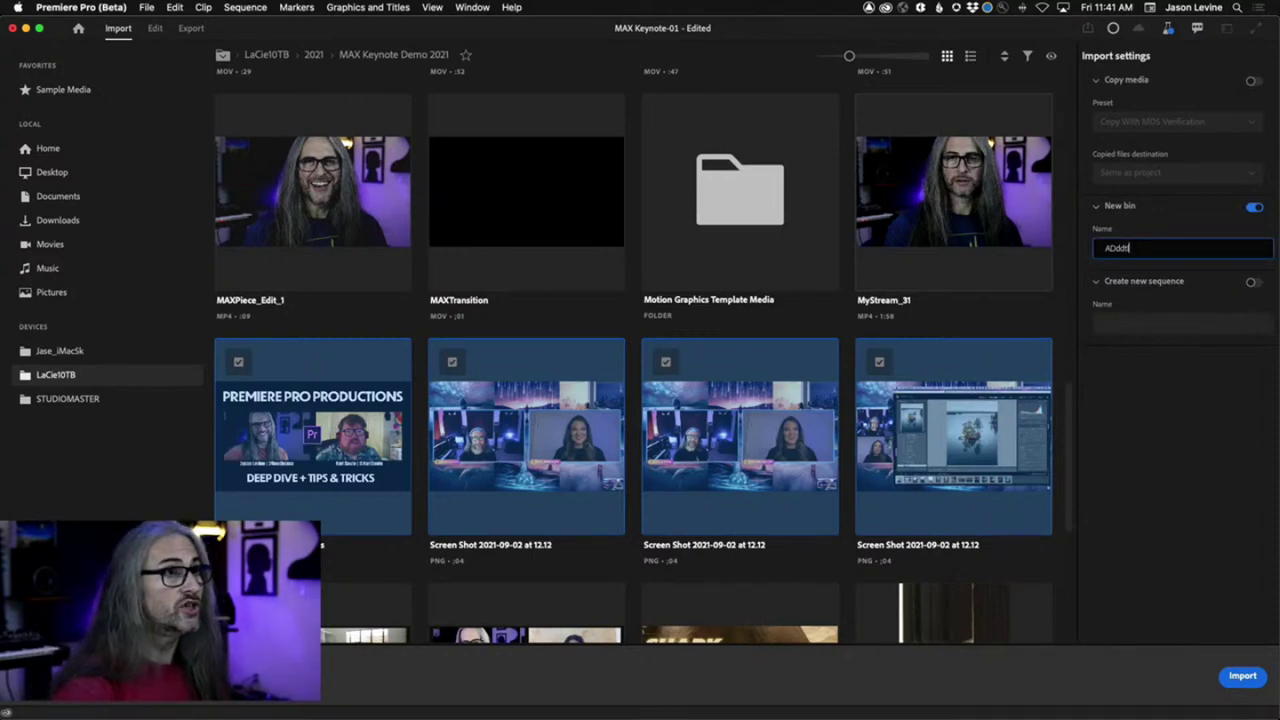
{"action": "type", "text": "tlConten"}
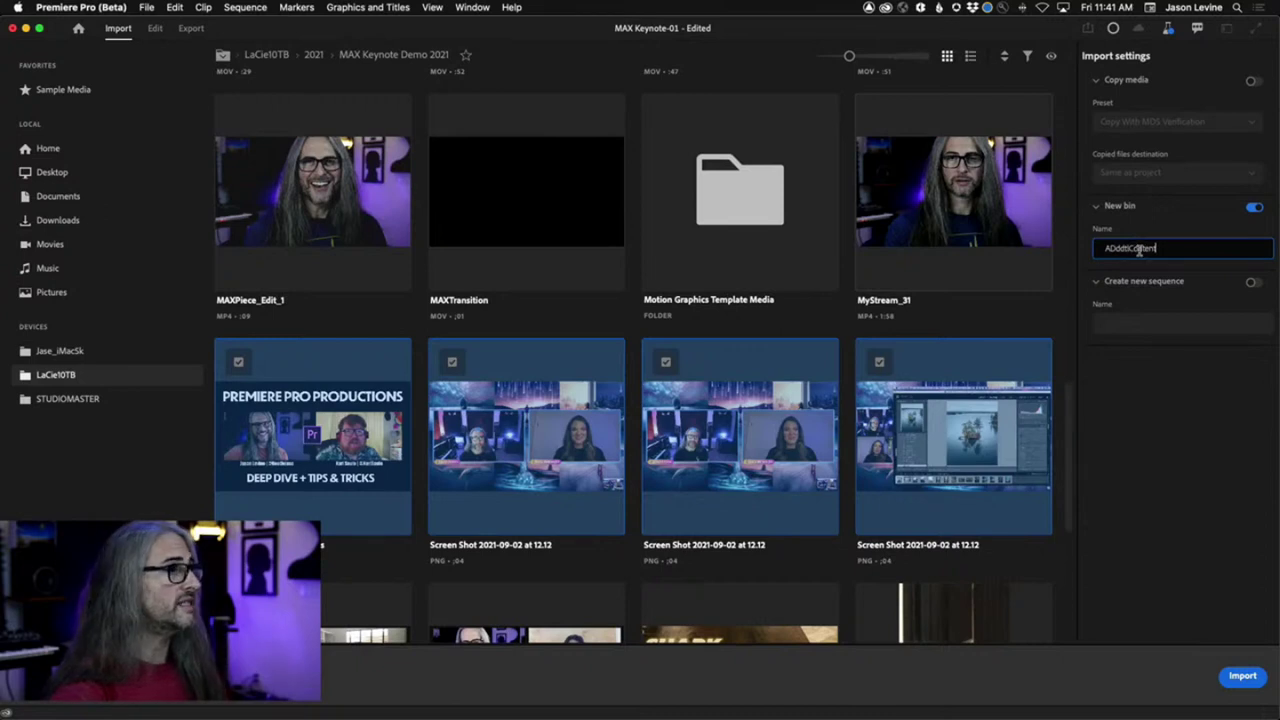
{"action": "type", "text": "t"}
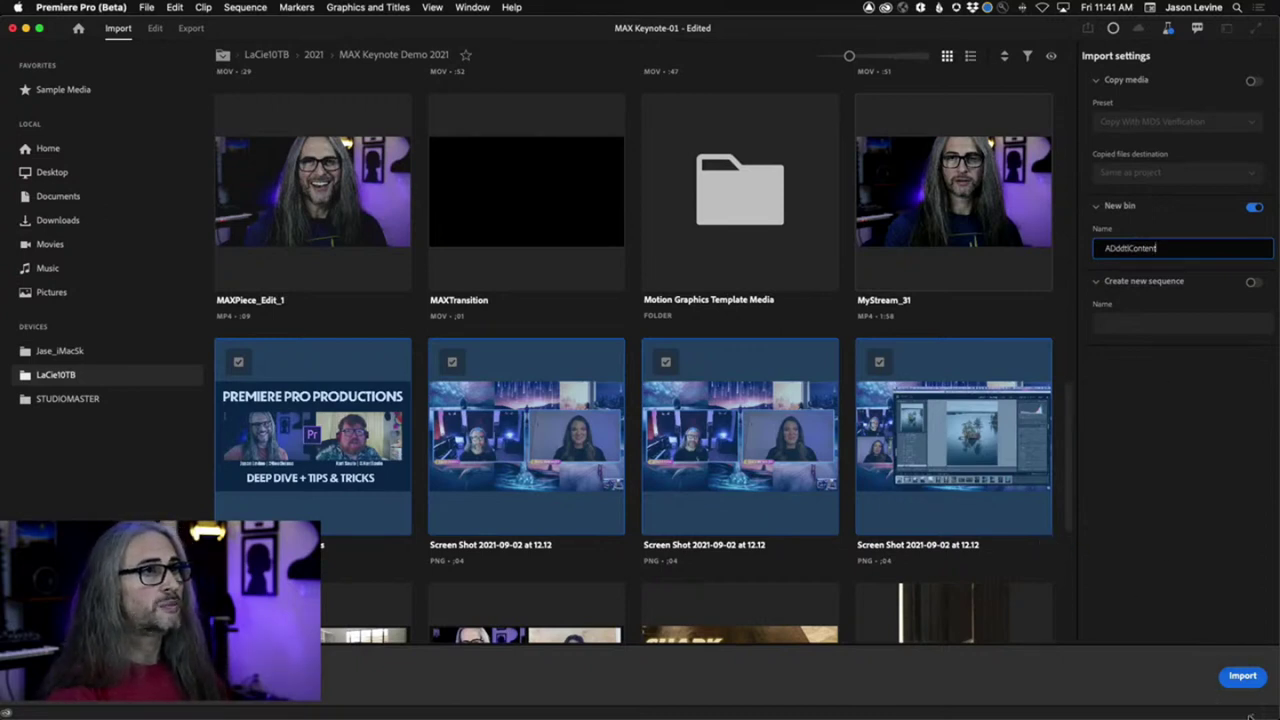
{"action": "key", "text": "Return"}
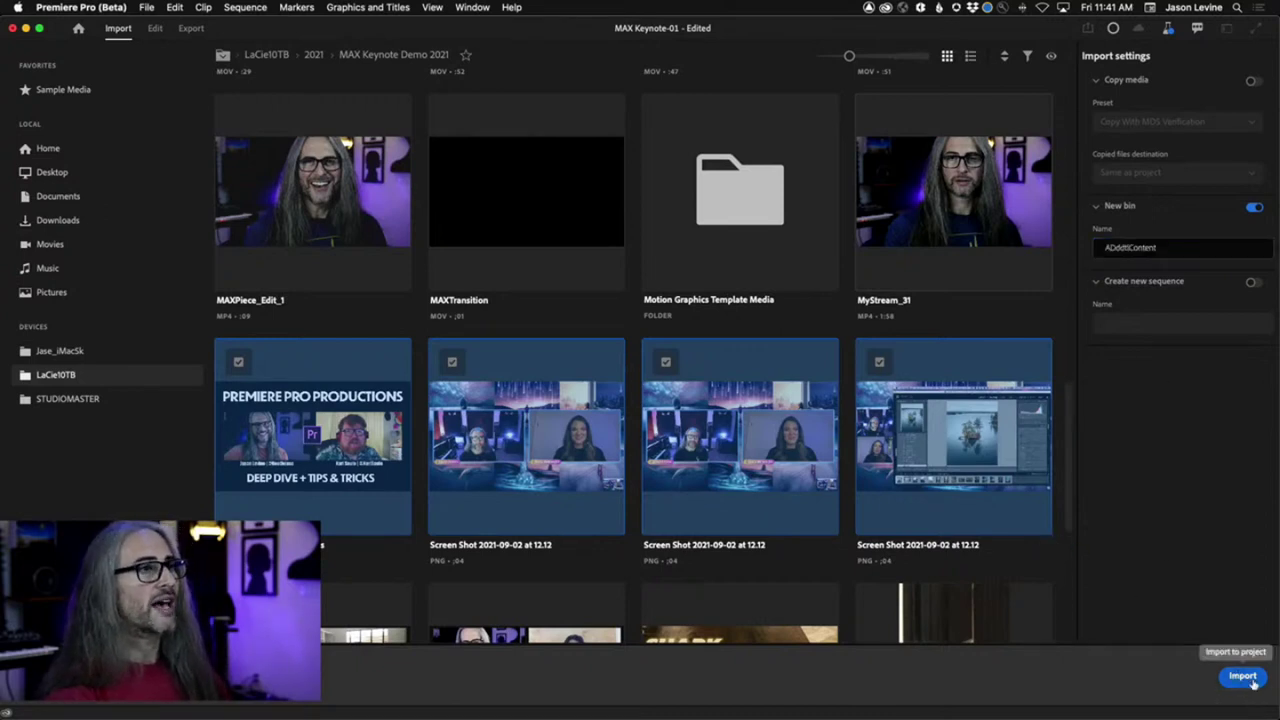
{"action": "left_click", "coordinate": [1242, 676]}
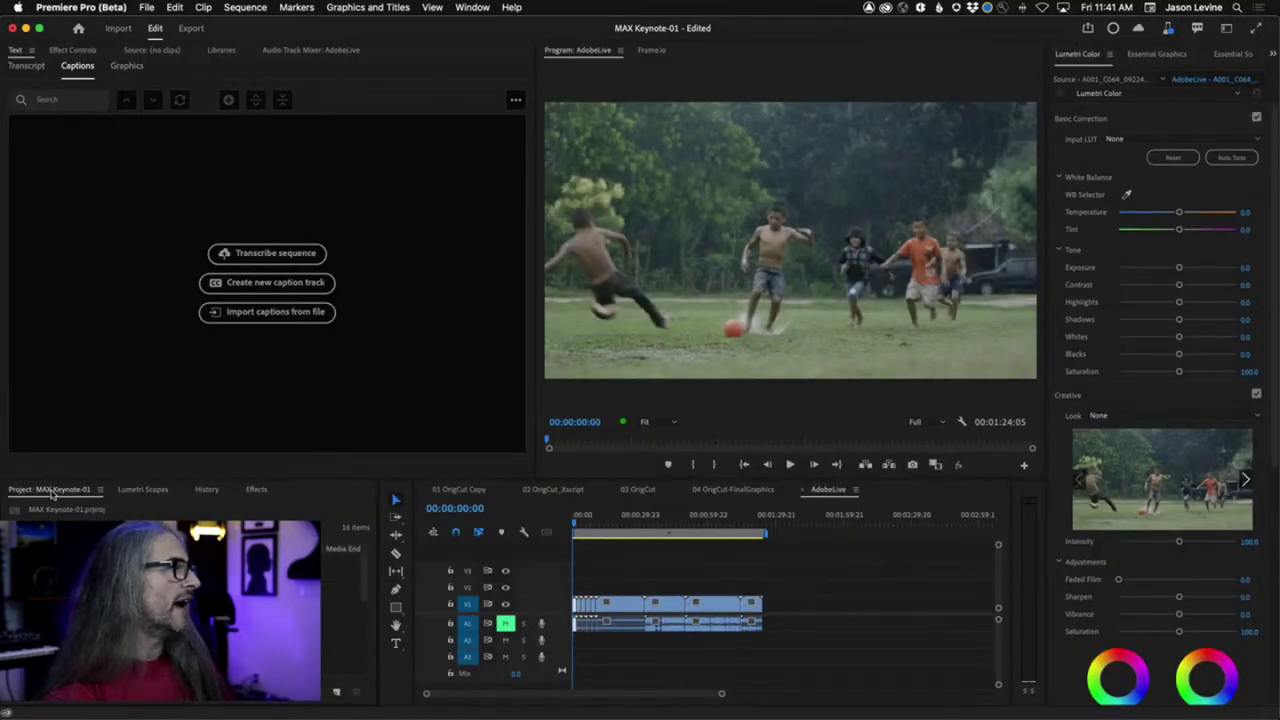
Dock the Project panel top-left and open the new bin in Icon View with enlarged thumbnails
{"action": "left_click_drag", "start_coordinate": [52, 492], "coordinate": [166, 326]}
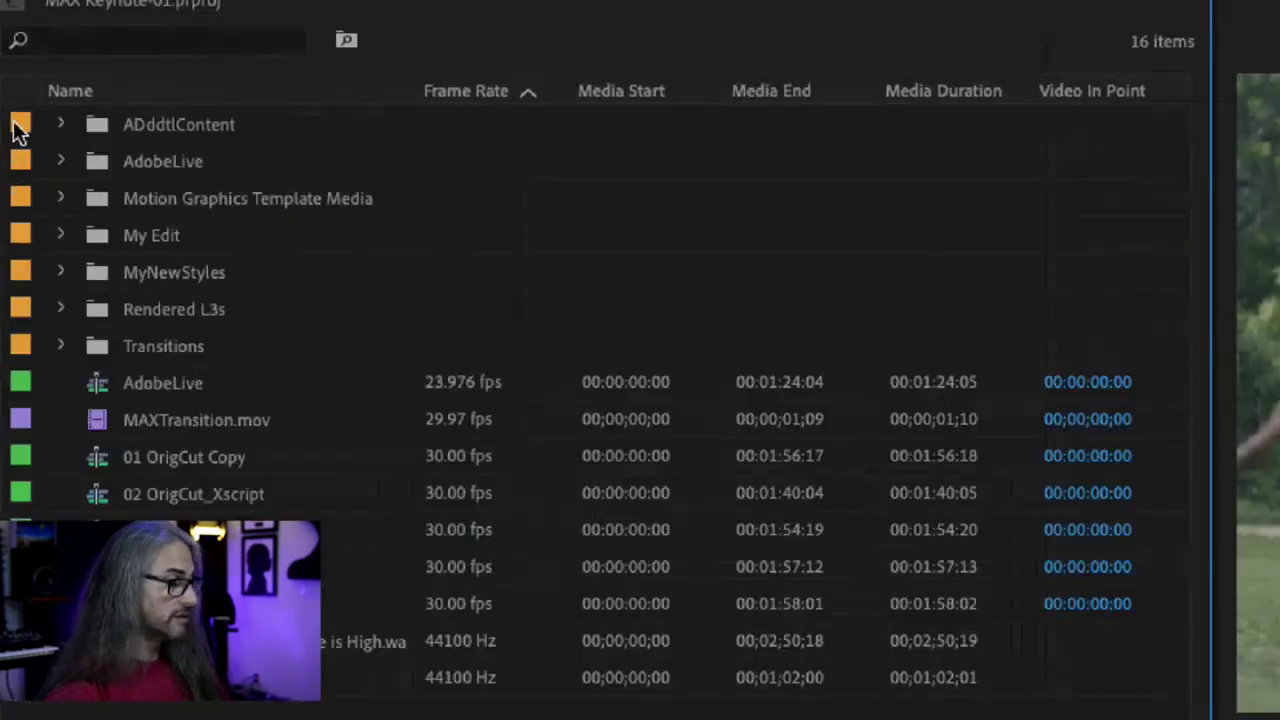
{"action": "left_click", "coordinate": [84, 124]}
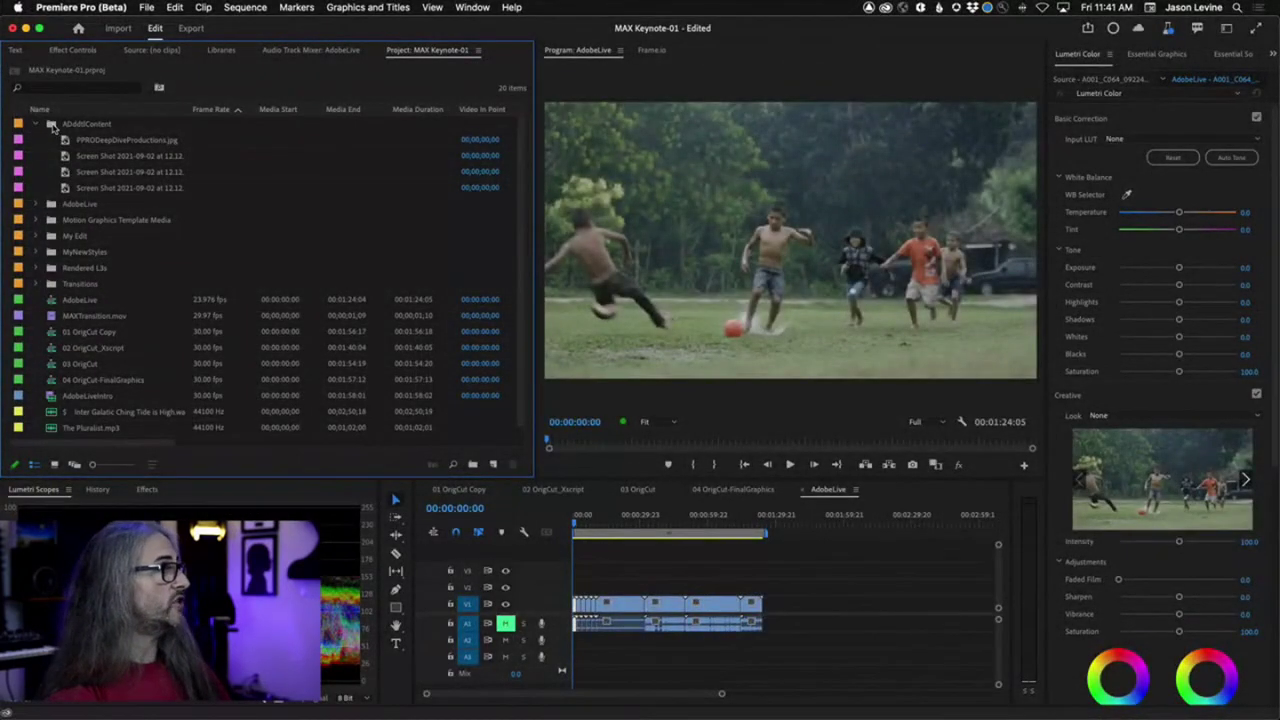
{"action": "double_click", "coordinate": [52, 124]}
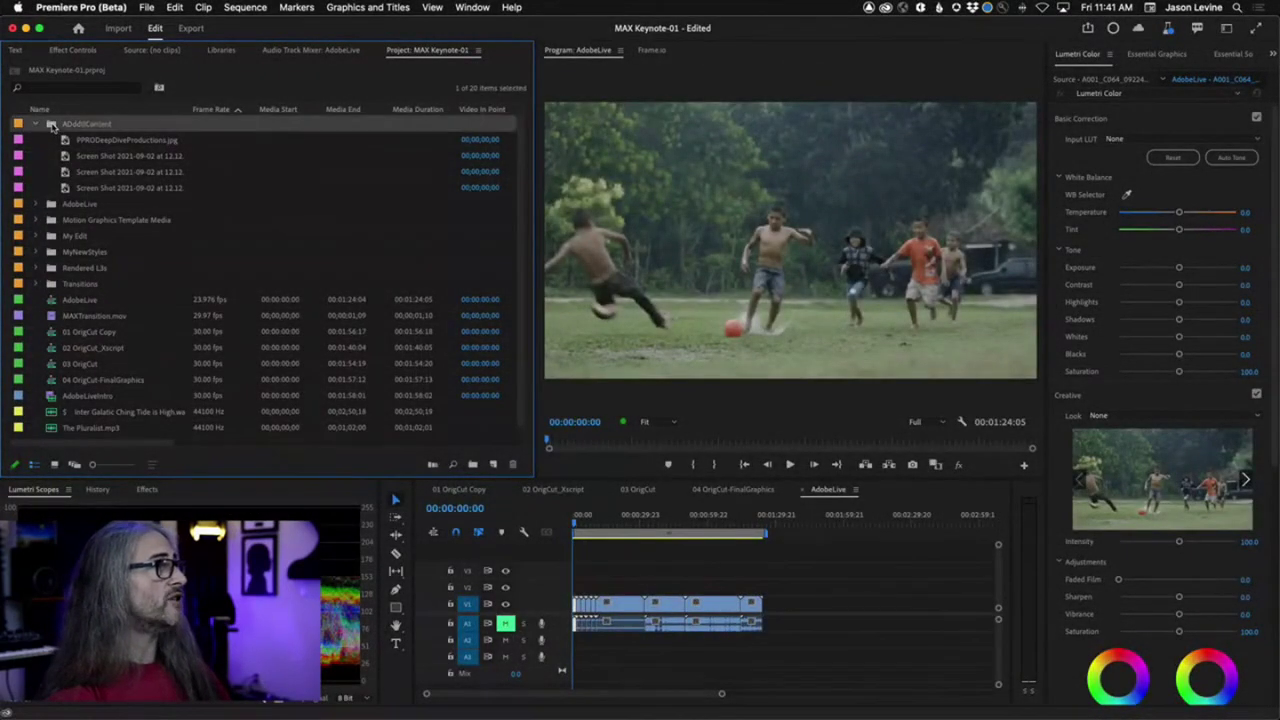
{"action": "left_click", "coordinate": [55, 464]}
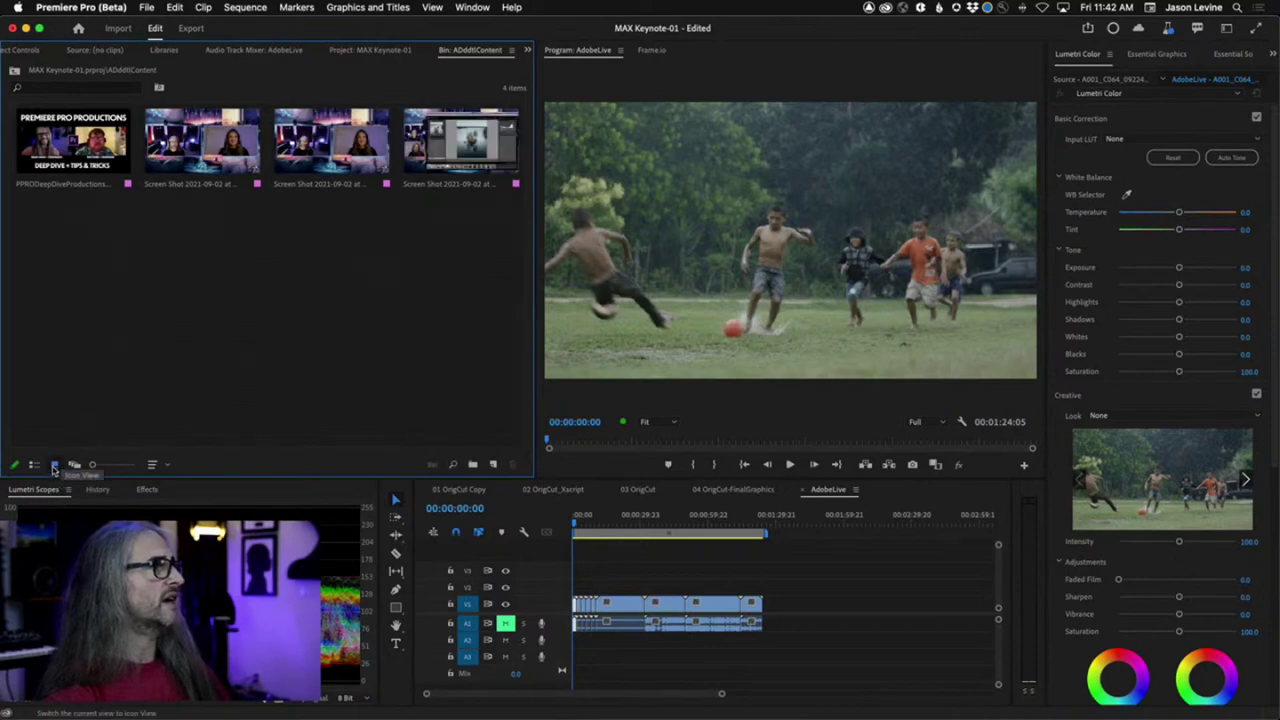
{"action": "left_click_drag", "start_coordinate": [92, 464], "coordinate": [113, 464]}
Drag the screenshot thumbnails around to arrange them freely in the bin
{"action": "left_click", "coordinate": [138, 290]}
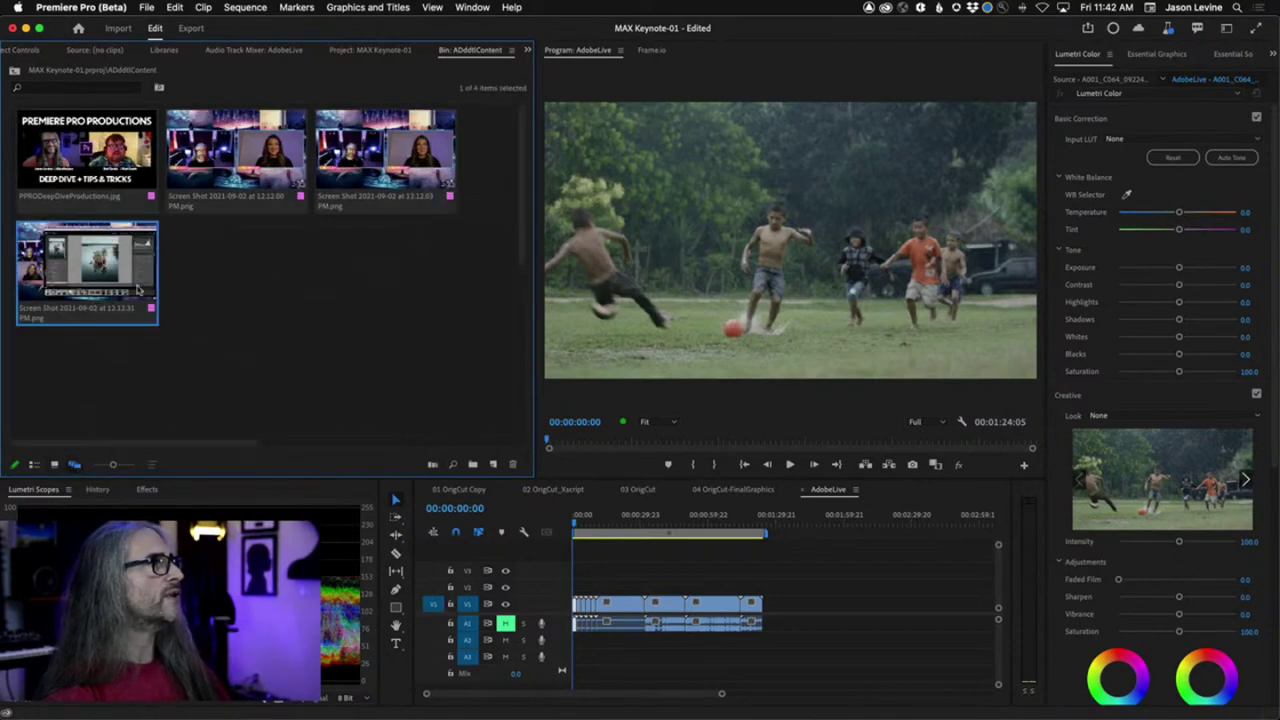
{"action": "left_click_drag", "start_coordinate": [138, 290], "coordinate": [250, 350]}
{"action": "left_click_drag", "start_coordinate": [235, 160], "coordinate": [461, 353]}
{"action": "left_click_drag", "start_coordinate": [399, 179], "coordinate": [337, 184]}
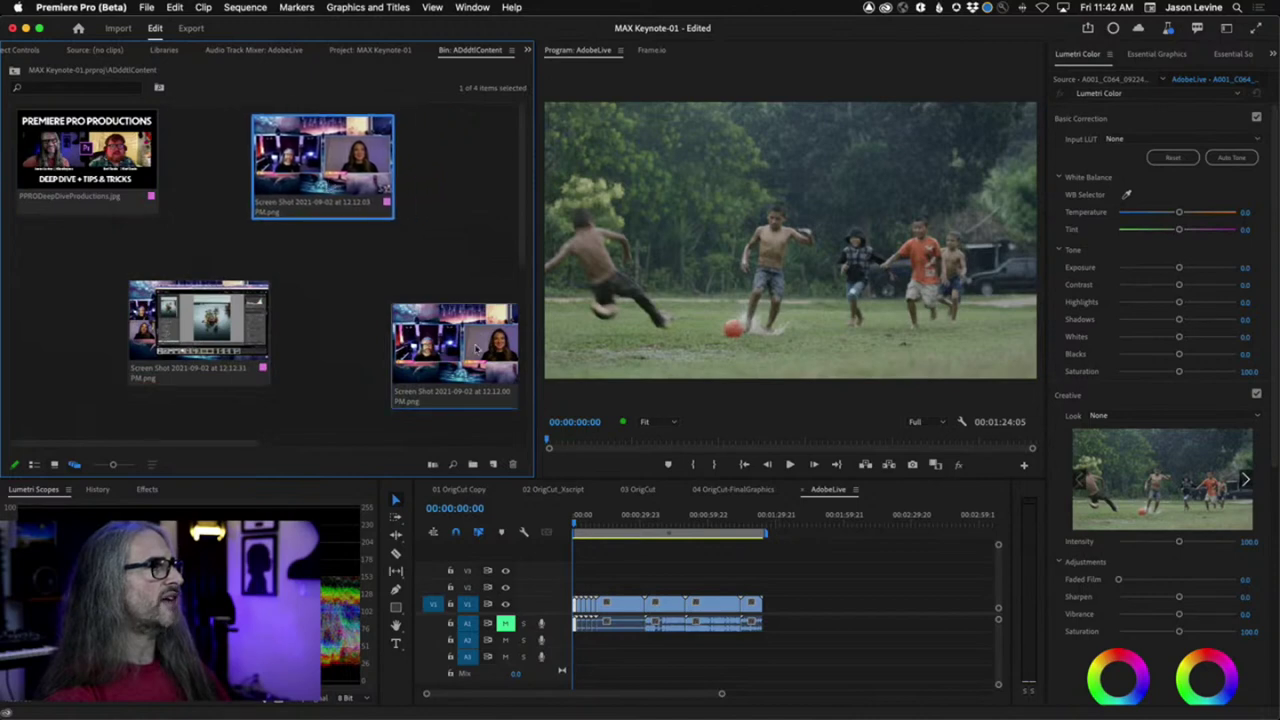
{"action": "left_click_drag", "start_coordinate": [476, 348], "coordinate": [384, 333]}
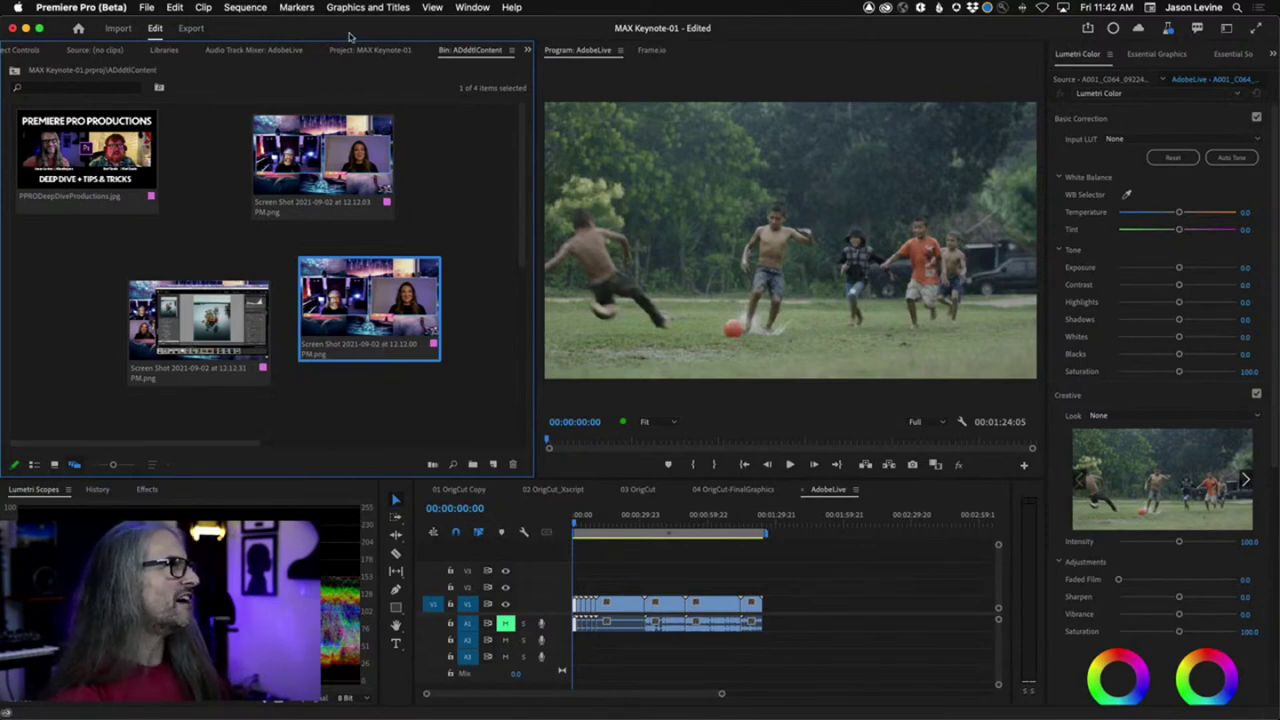
Glance at the full project list, return to the bin, then go to the Text panel's Captions tab
{"action": "left_click", "coordinate": [366, 50]}
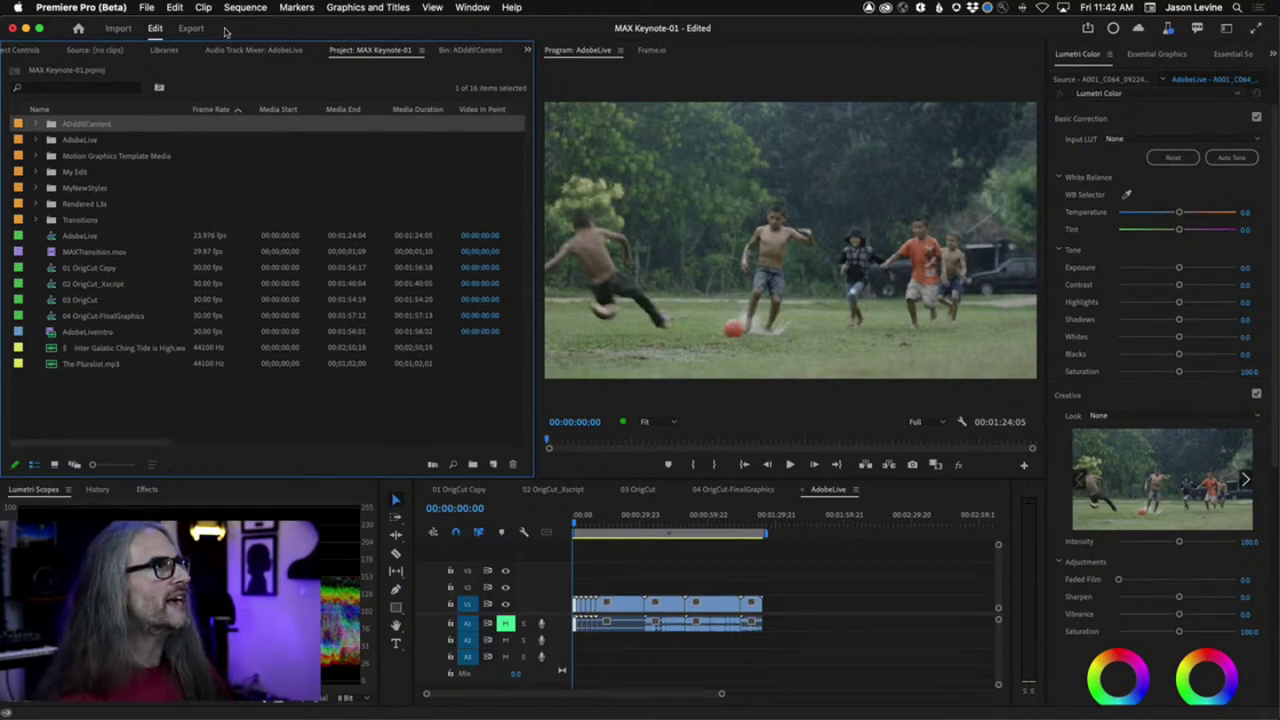
{"action": "left_click", "coordinate": [471, 50]}
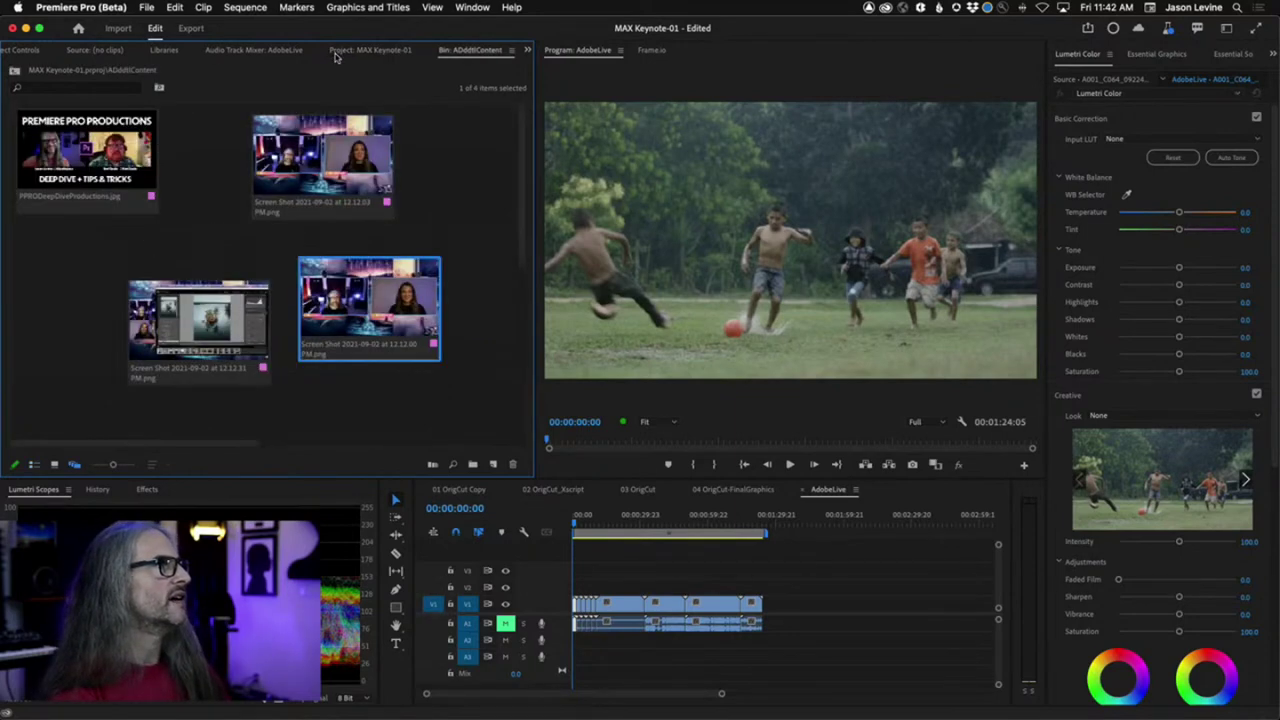
{"action": "left_click", "coordinate": [128, 60]}
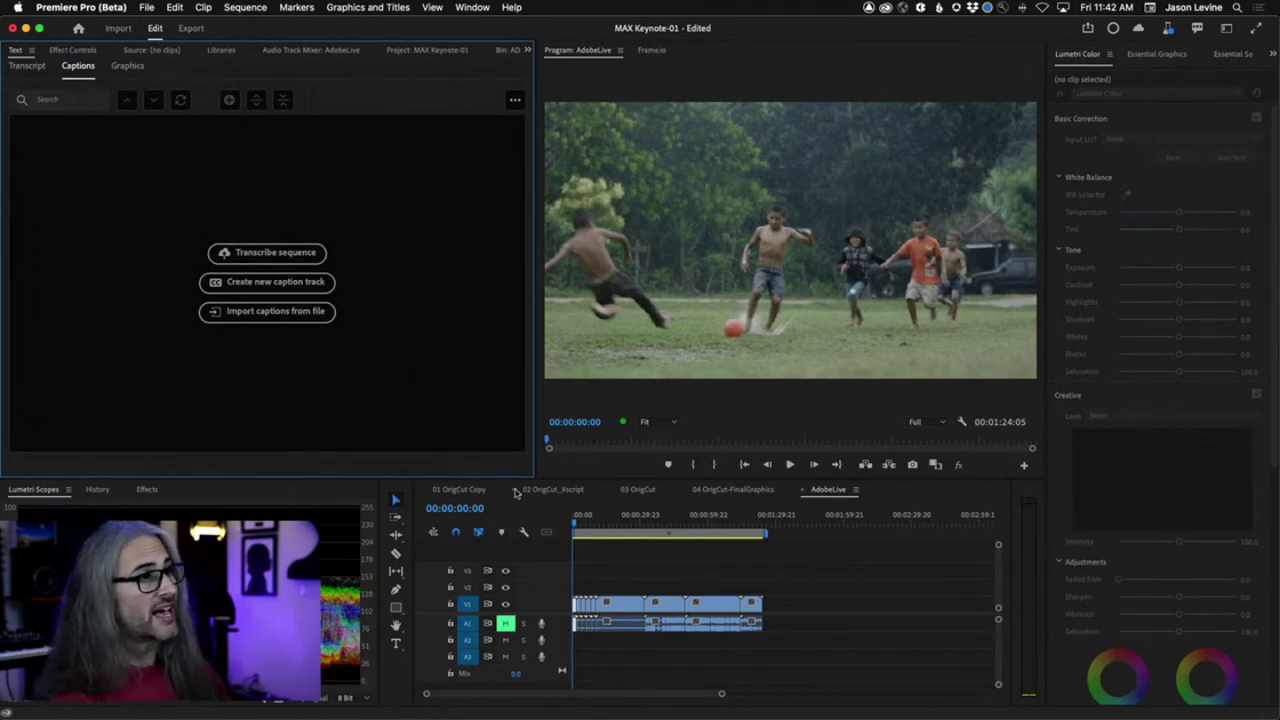
Make the AdobeLive sequence active, look through File > Export, then go to the Export page
{"action": "left_click", "coordinate": [822, 490]}
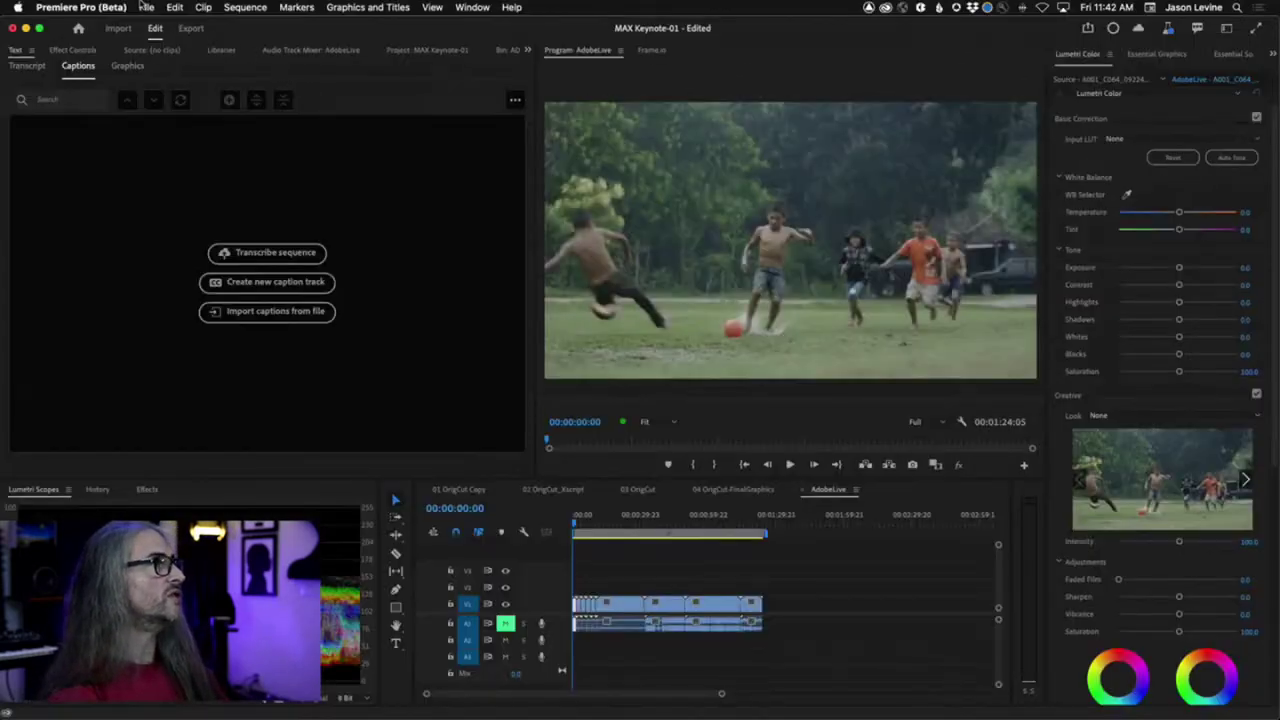
{"action": "left_click", "coordinate": [143, 6]}
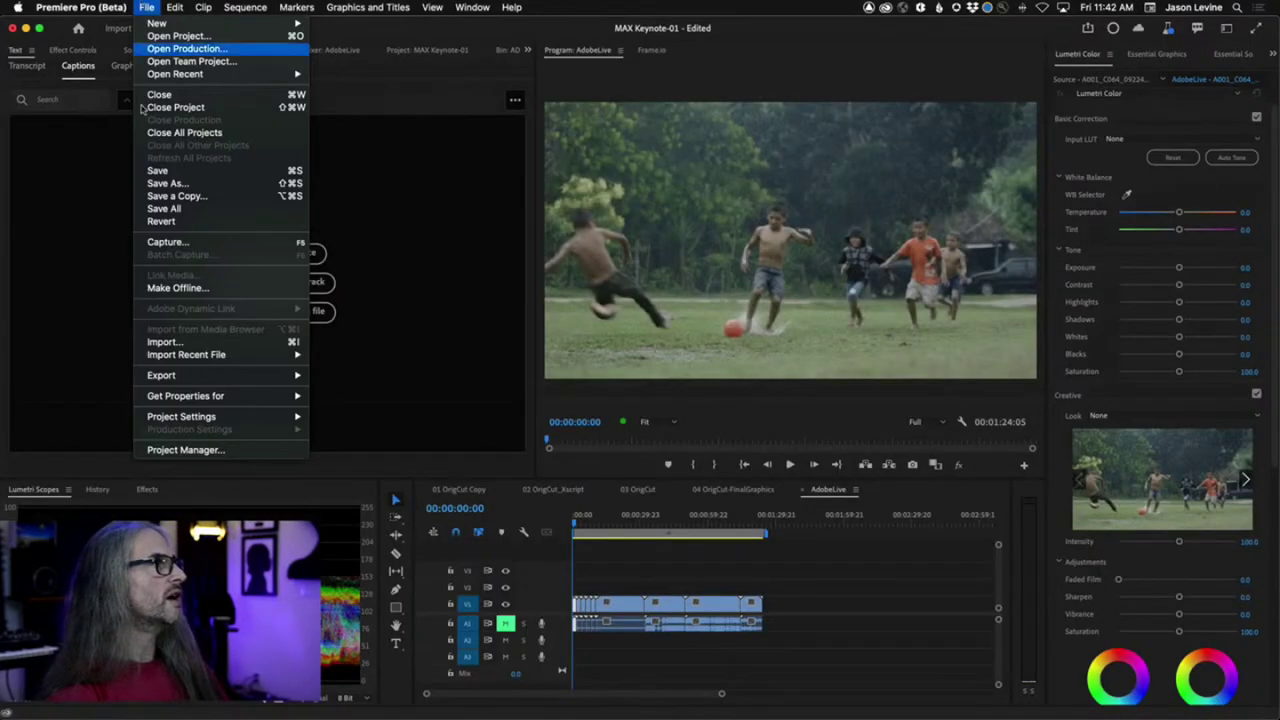
{"action": "mouse_move", "coordinate": [228, 378]}
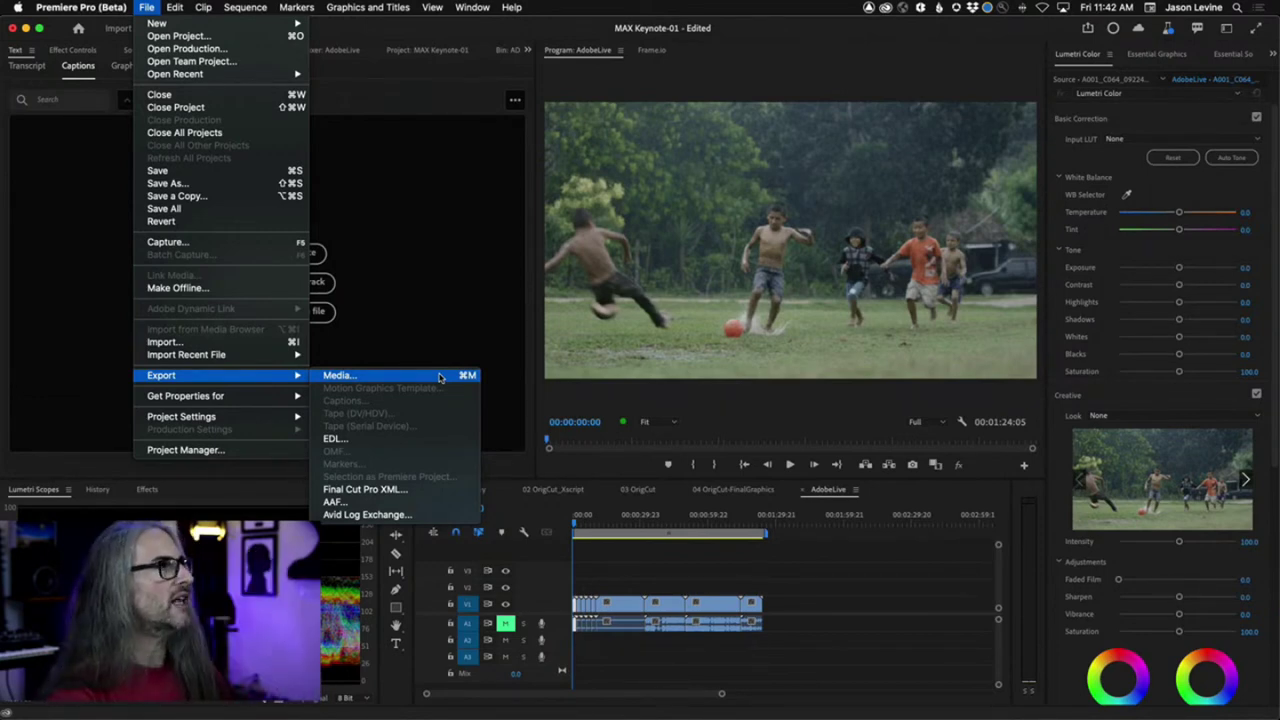
{"action": "left_click", "coordinate": [147, 7]}
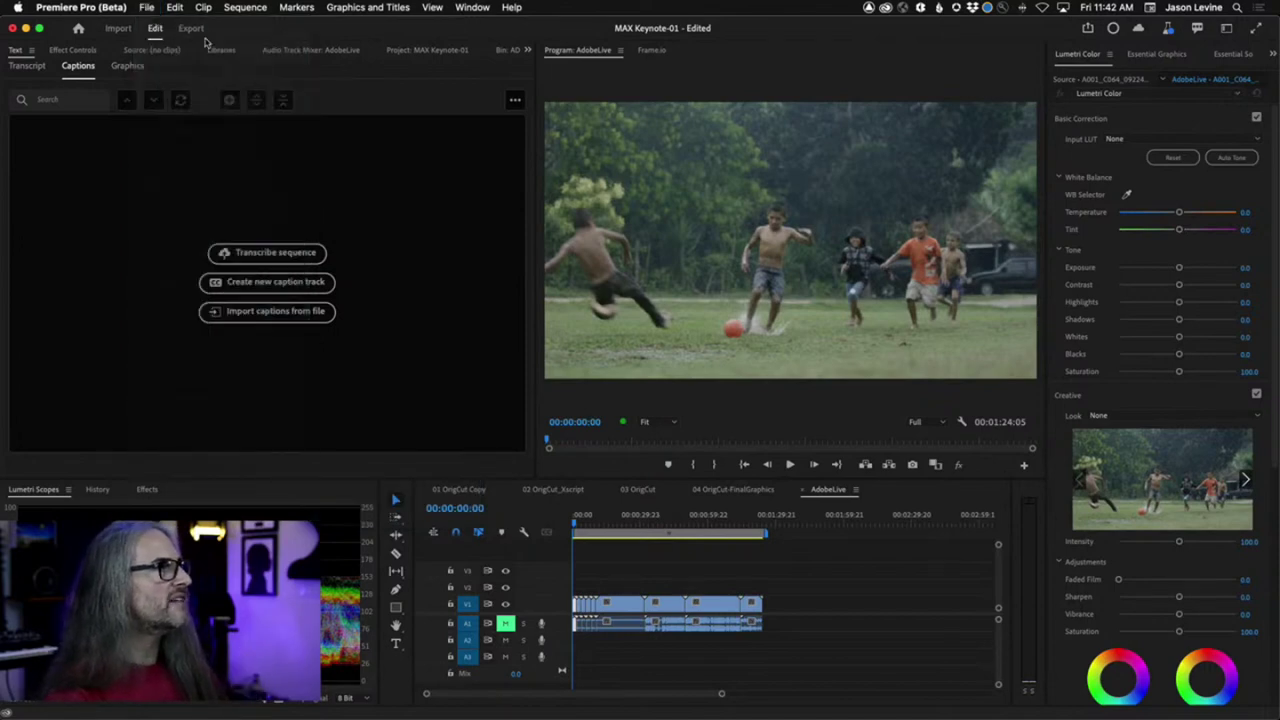
{"action": "left_click", "coordinate": [195, 30]}
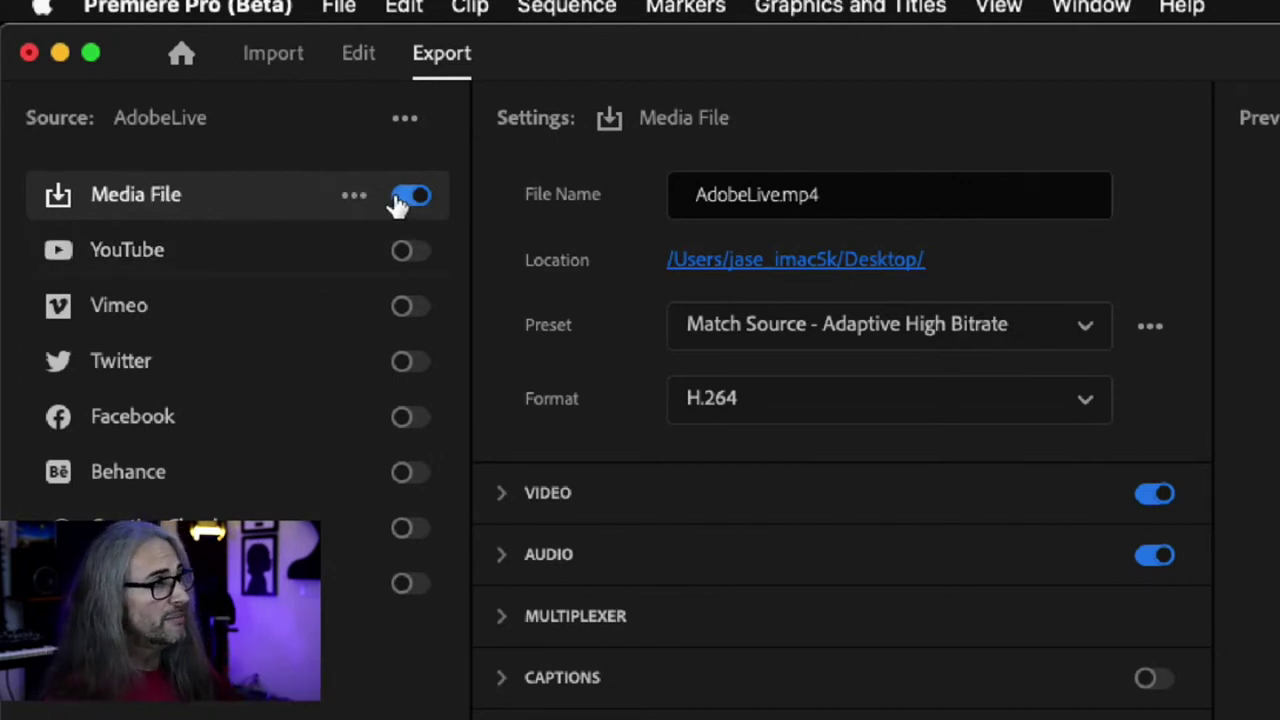
{"action": "left_click", "coordinate": [354, 198]}
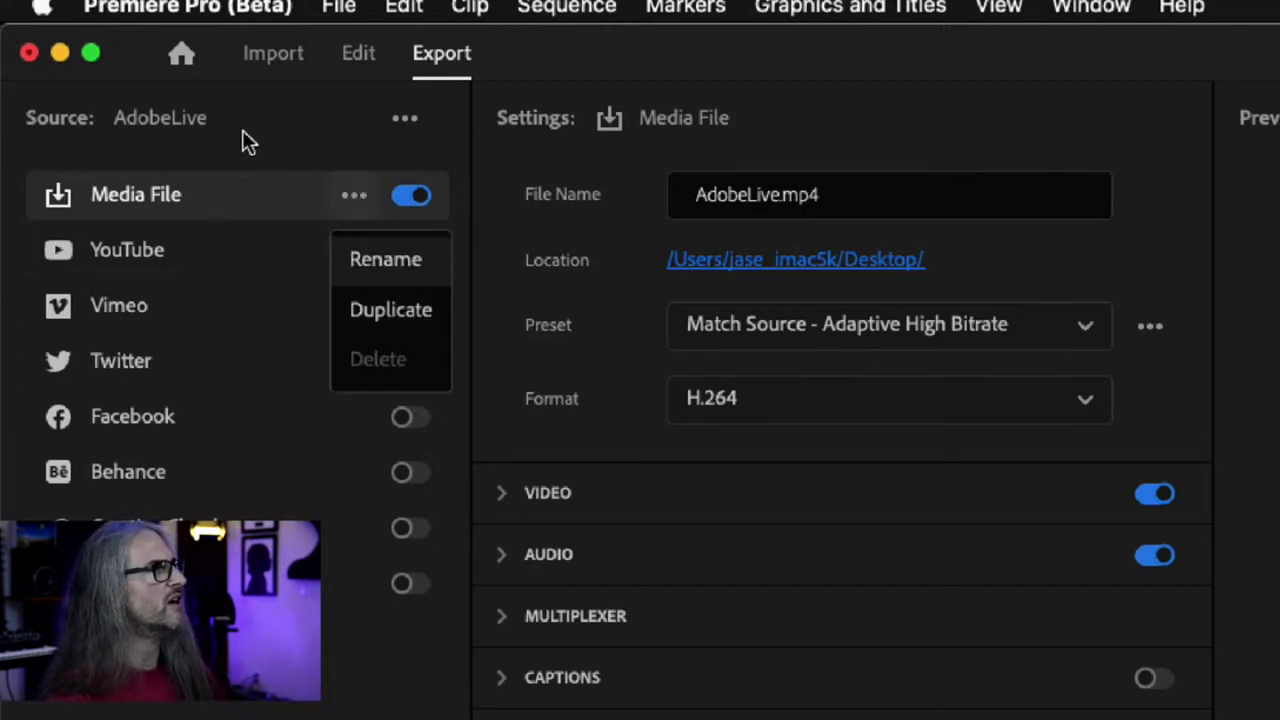
{"action": "left_click", "coordinate": [318, 155]}
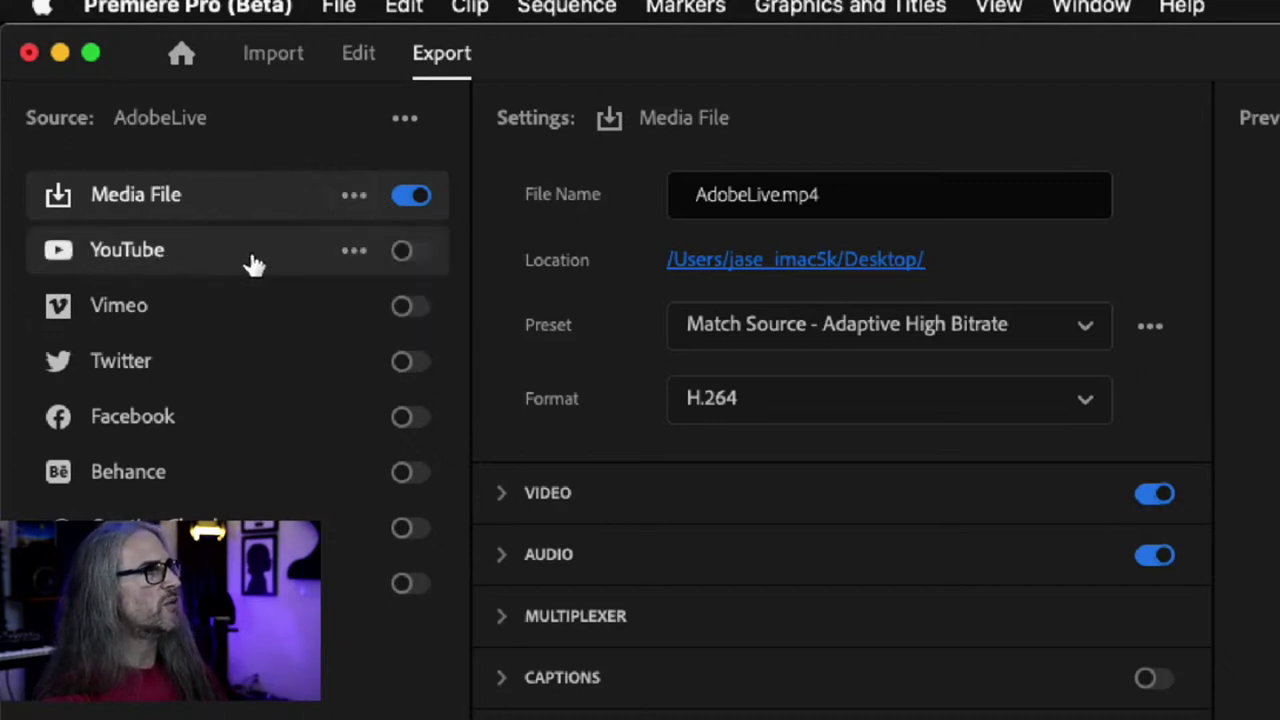
Enable the YouTube destination, leave Playlist at None, and set Custom thumbnail to Frame from source video
{"action": "left_click", "coordinate": [402, 251]}
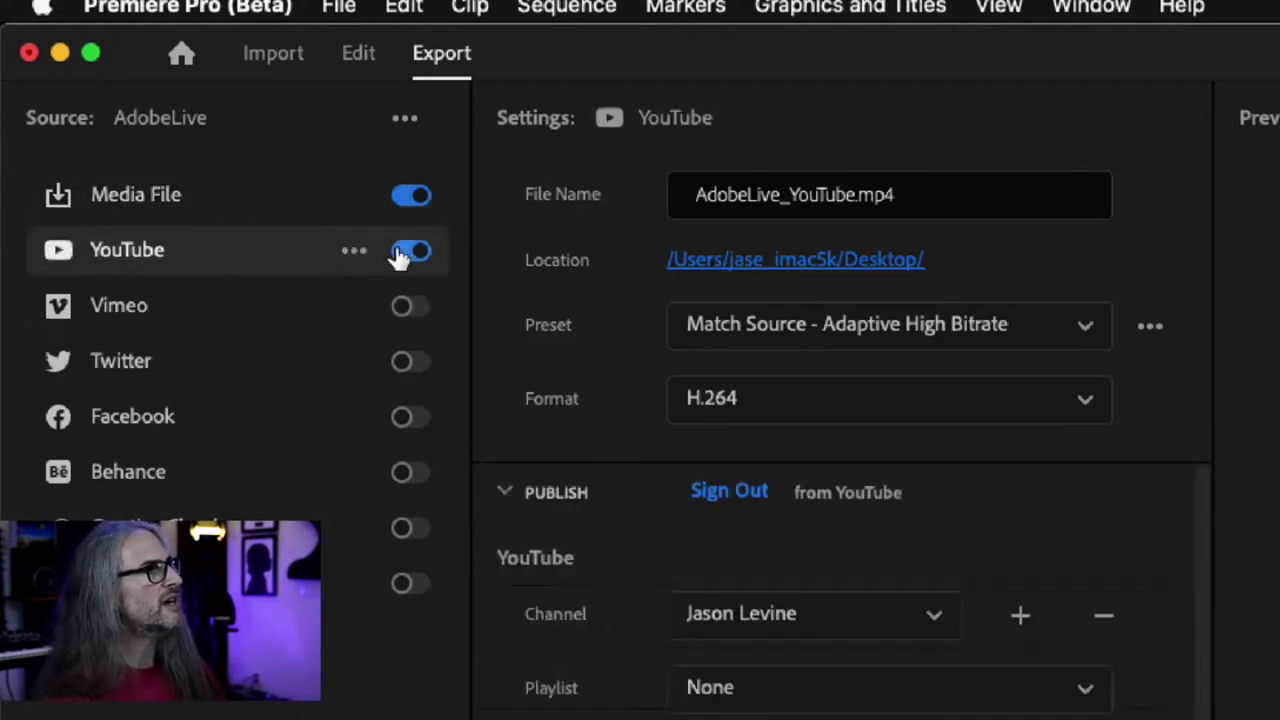
{"action": "left_click", "coordinate": [352, 255]}
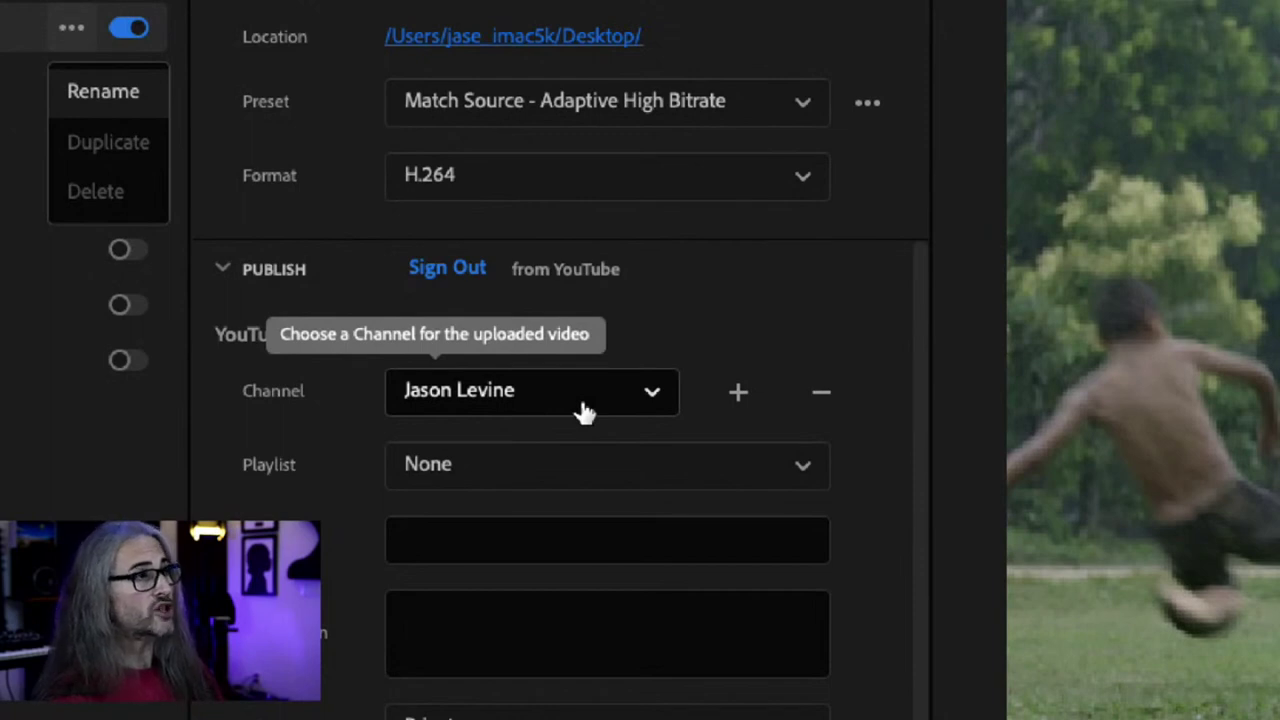
{"action": "left_click", "coordinate": [682, 476]}
{"action": "left_click", "coordinate": [682, 476]}
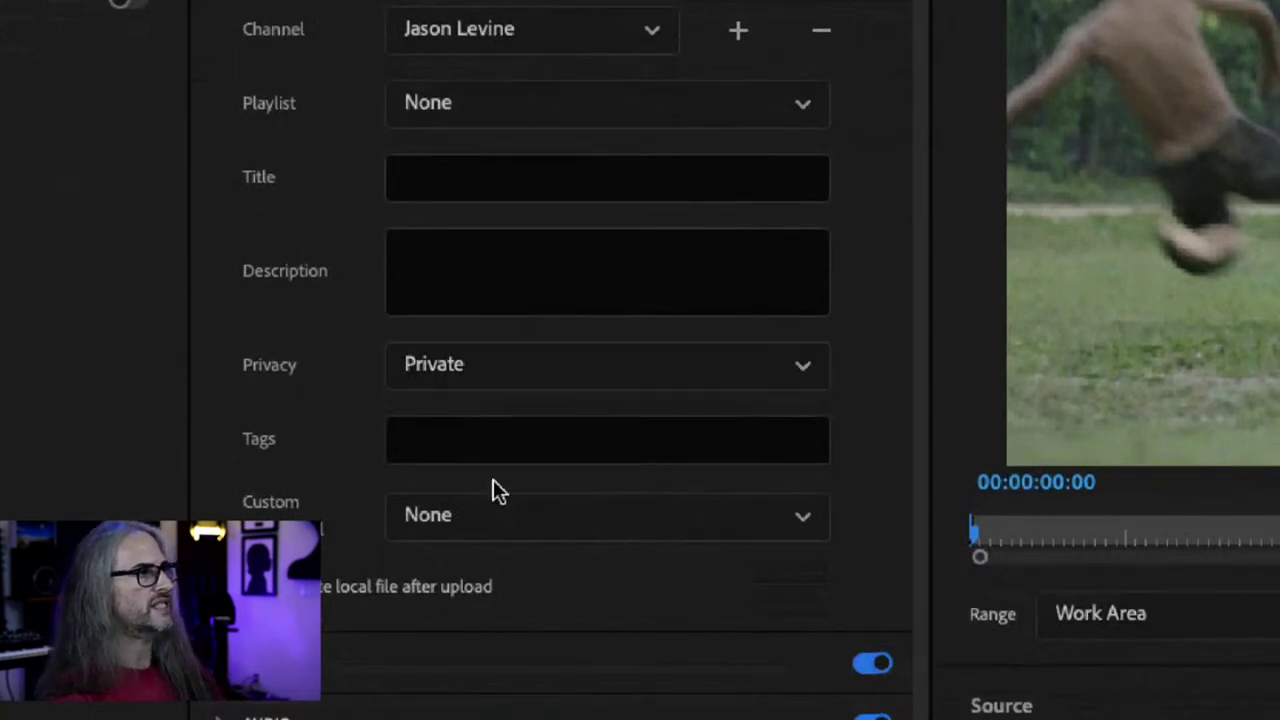
{"action": "left_click", "coordinate": [720, 527]}
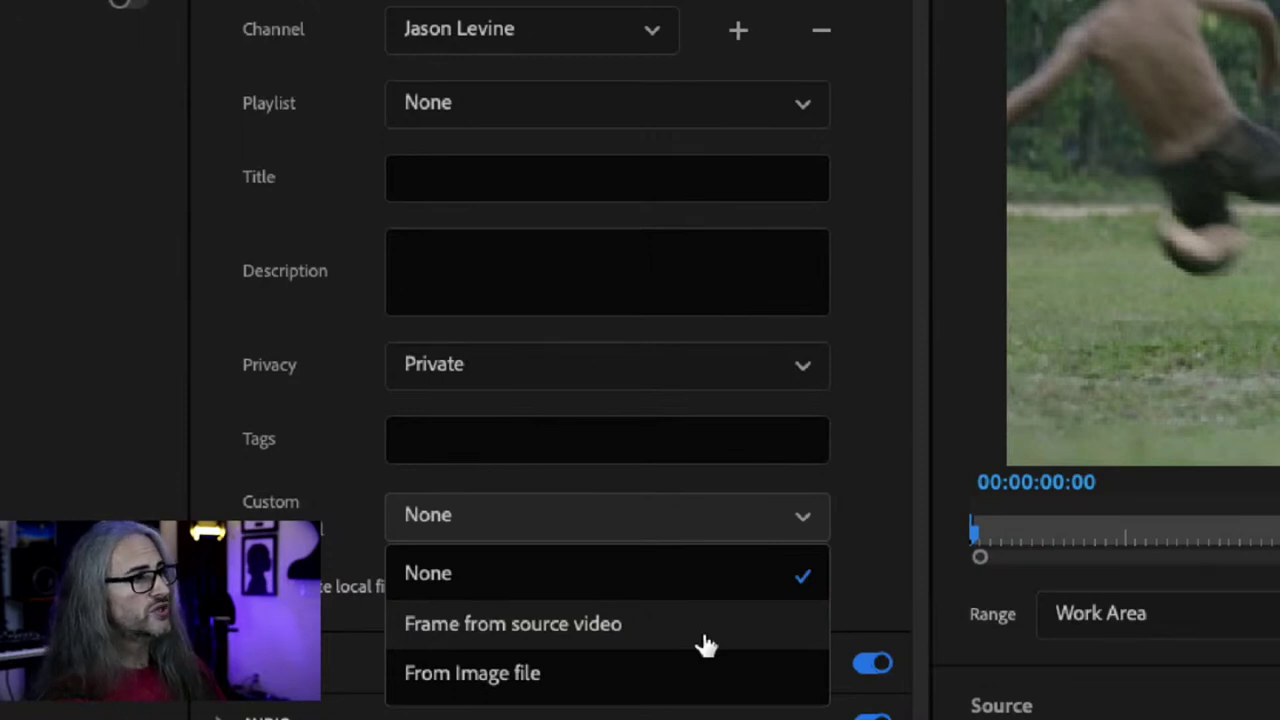
{"action": "left_click", "coordinate": [703, 642]}
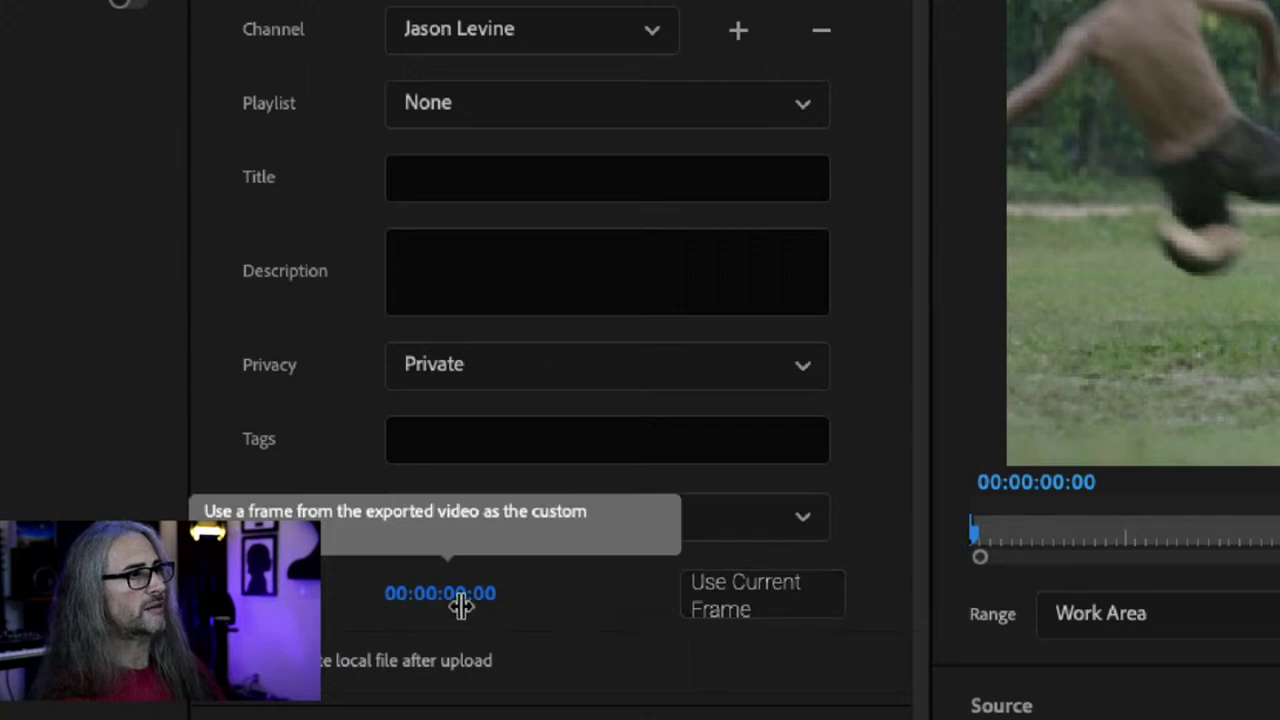
{"action": "scroll", "coordinate": [652, 645], "scroll_direction": "down", "scroll_amount": 3}
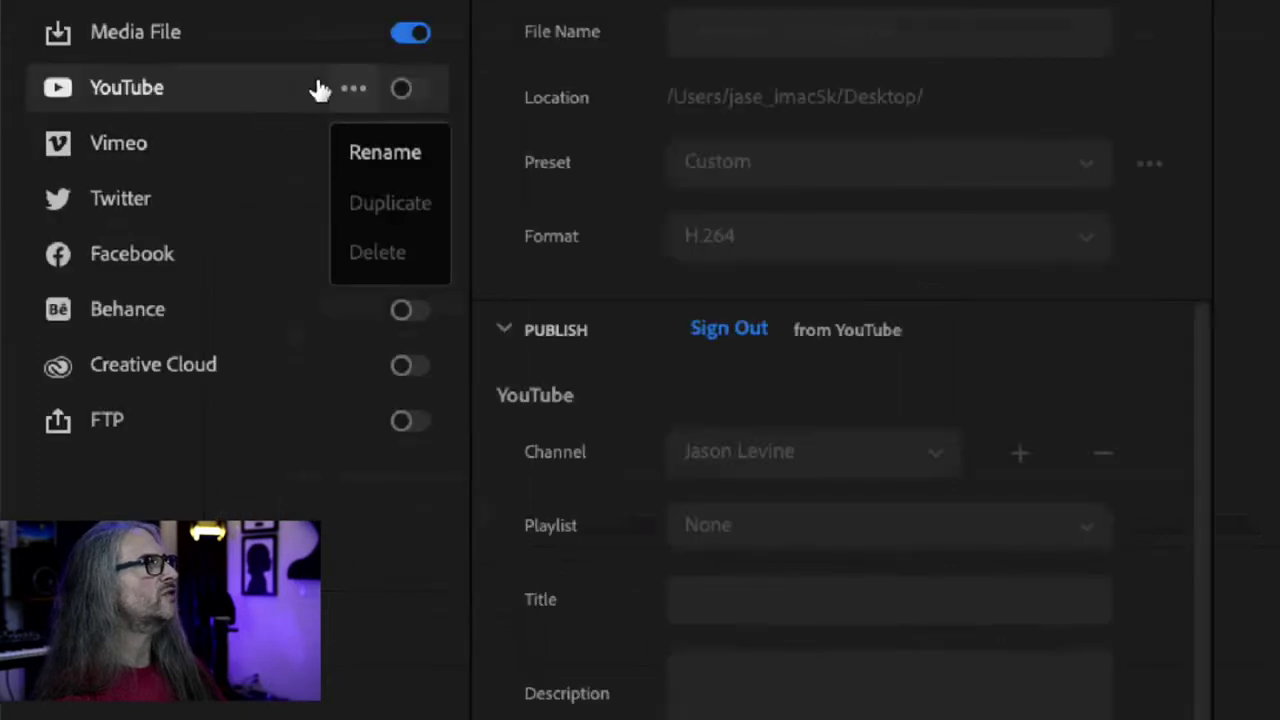
Dismiss the YouTube options, review Vimeo's Publish settings, then return to the Media File settings
{"action": "left_click", "coordinate": [352, 89]}
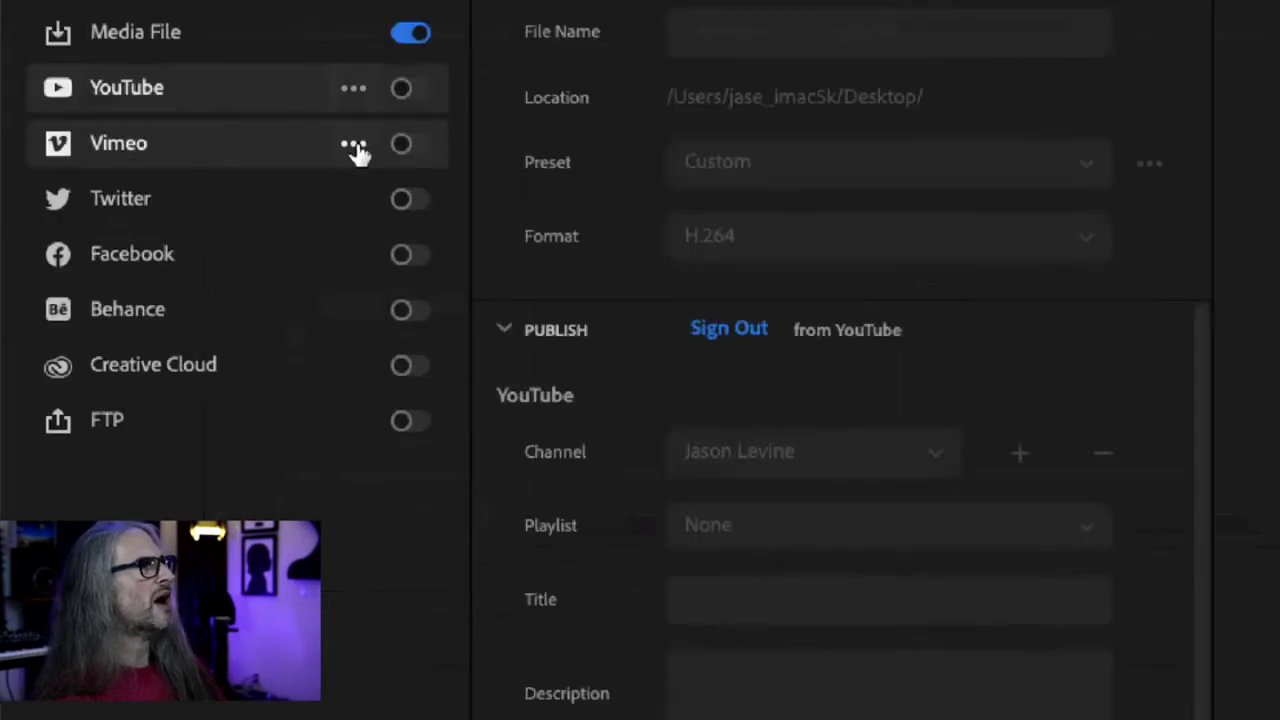
{"action": "left_click", "coordinate": [353, 144]}
{"action": "left_click", "coordinate": [265, 97]}
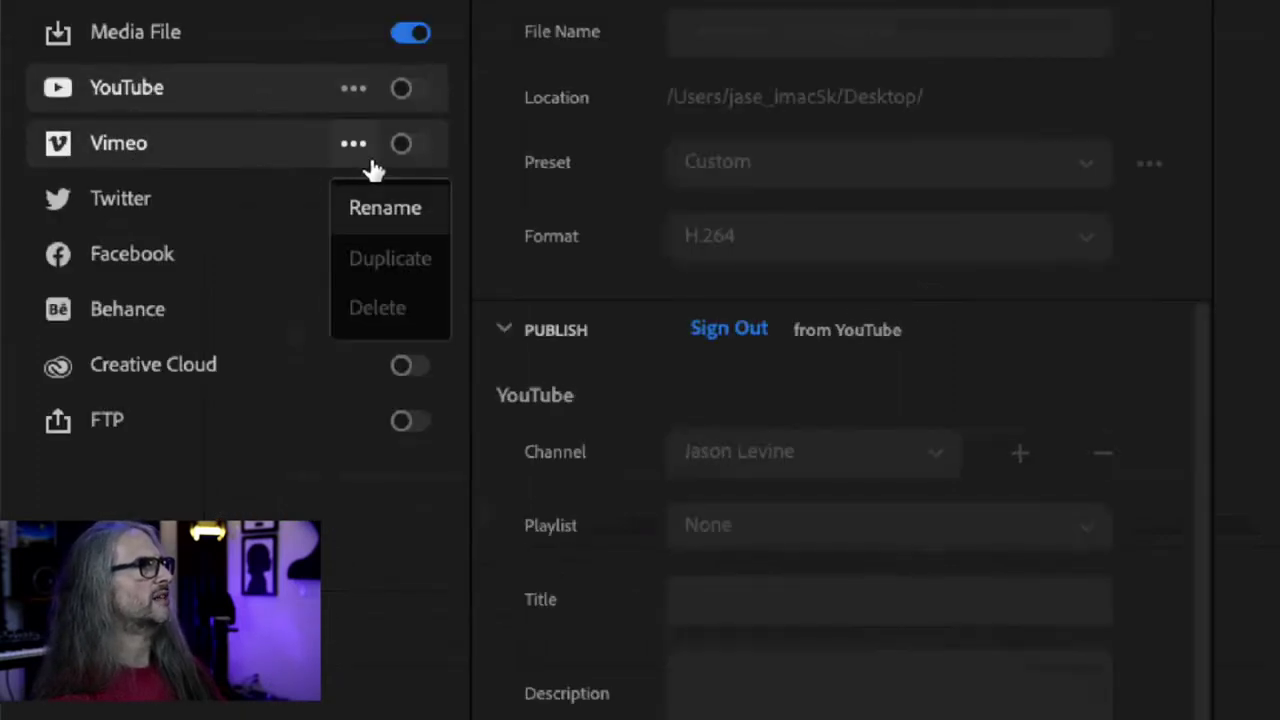
{"action": "left_click", "coordinate": [231, 161]}
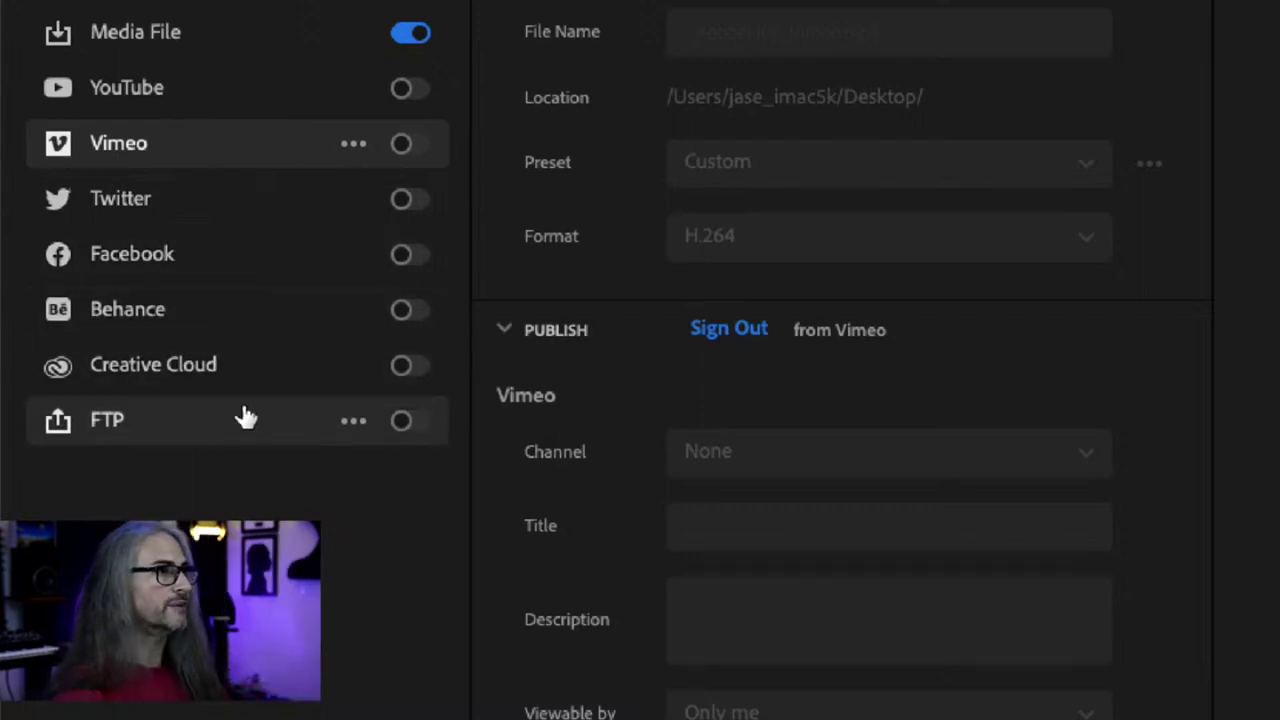
{"action": "left_click", "coordinate": [240, 38]}
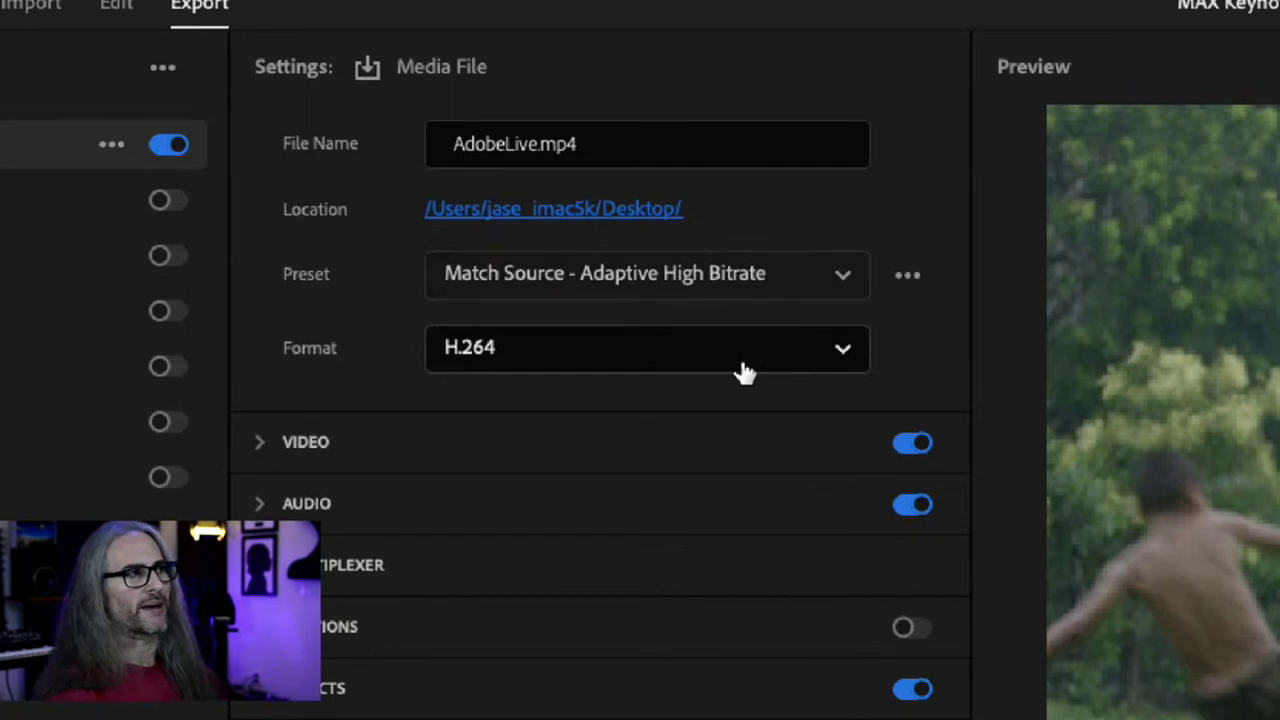
Open the Preset dropdown in the Media File export settings
{"action": "left_click", "coordinate": [843, 278]}
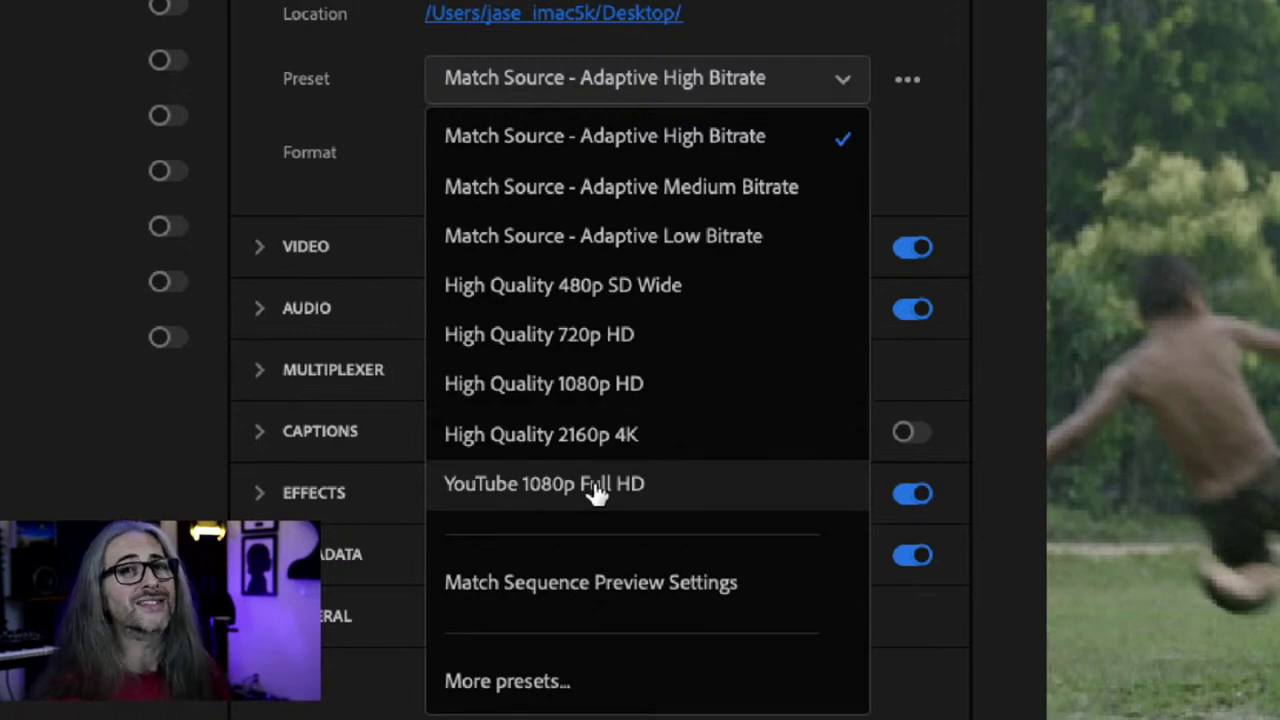
Open the Preset Manager via More presets and select XDCAM HD 50 NTSC 720p60 from All Presets
{"action": "left_click", "coordinate": [570, 684]}
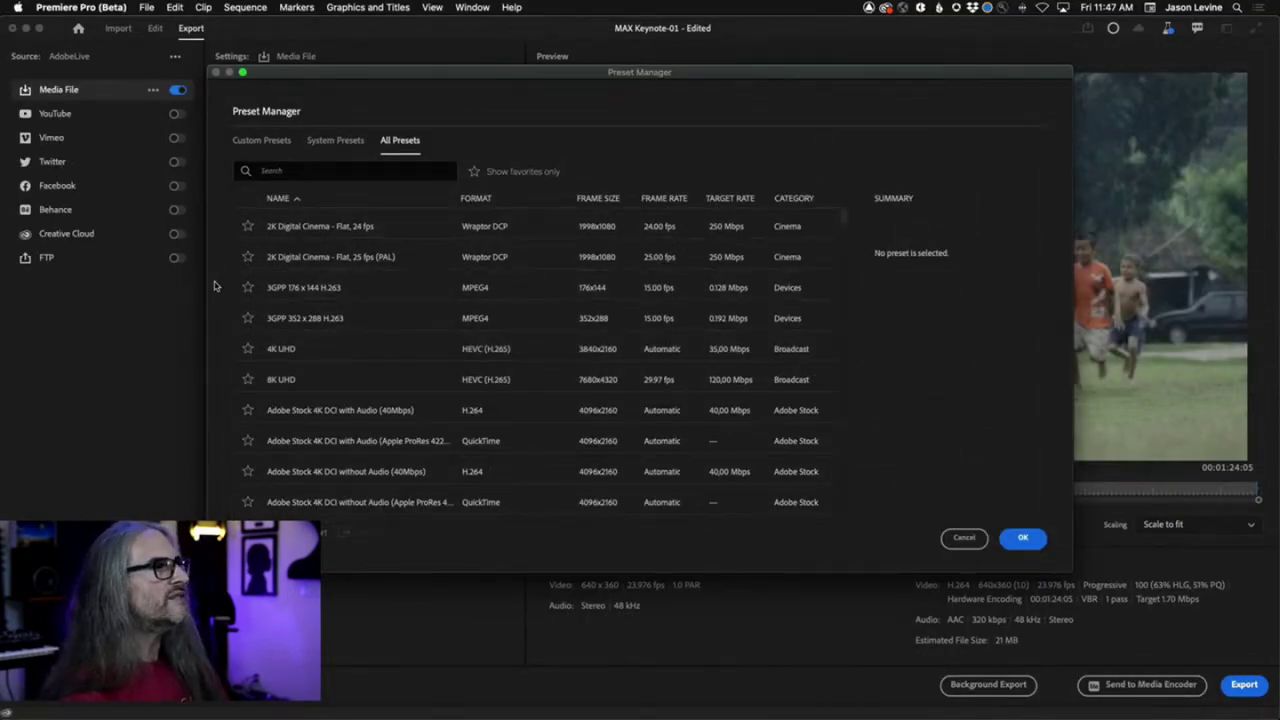
{"action": "scroll", "coordinate": [267, 330], "scroll_direction": "down", "scroll_amount": 4}
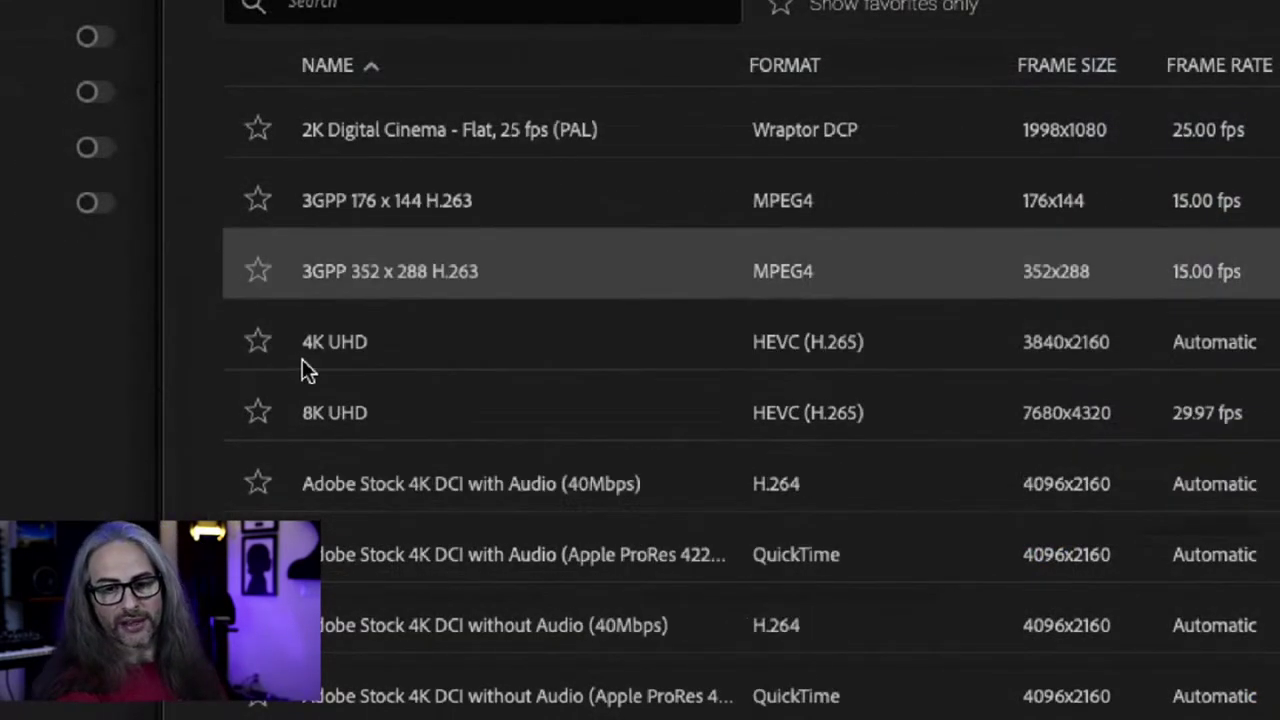
{"action": "scroll", "coordinate": [303, 360], "scroll_direction": "down", "scroll_amount": 9}
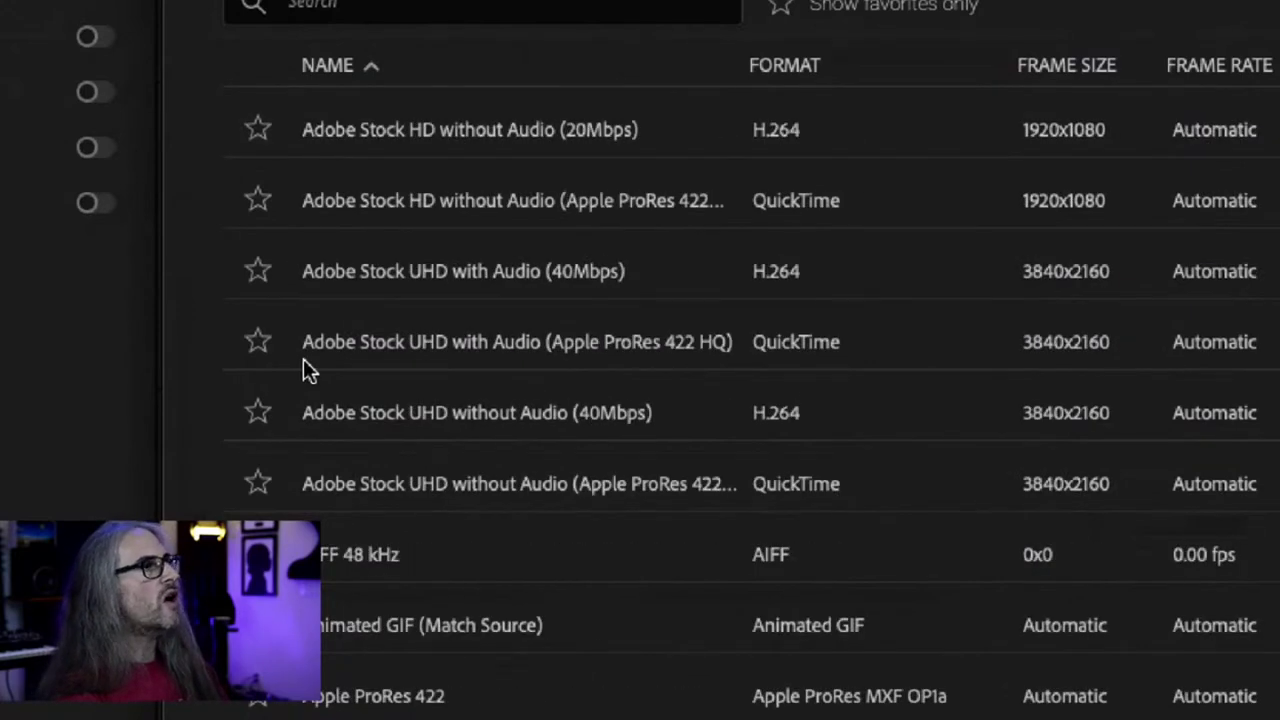
{"action": "scroll", "coordinate": [303, 360], "scroll_direction": "down", "scroll_amount": 7}
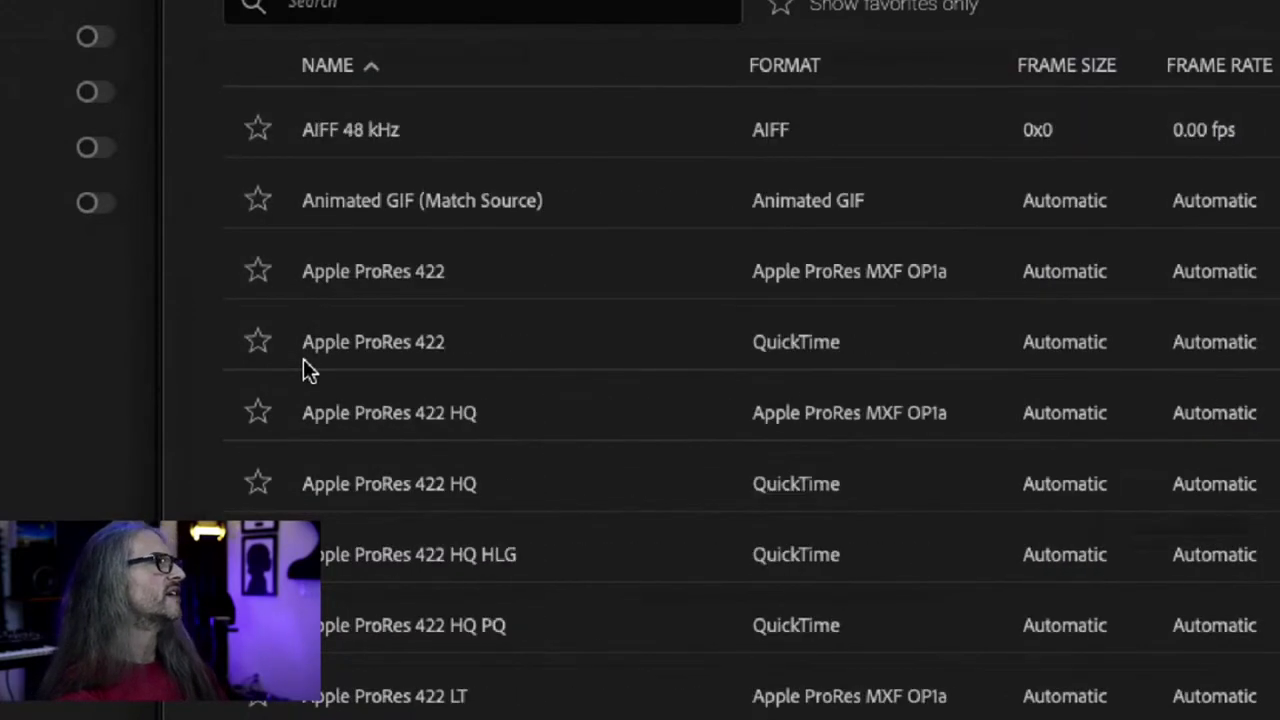
{"action": "scroll", "coordinate": [308, 369], "scroll_direction": "down", "scroll_amount": 1}
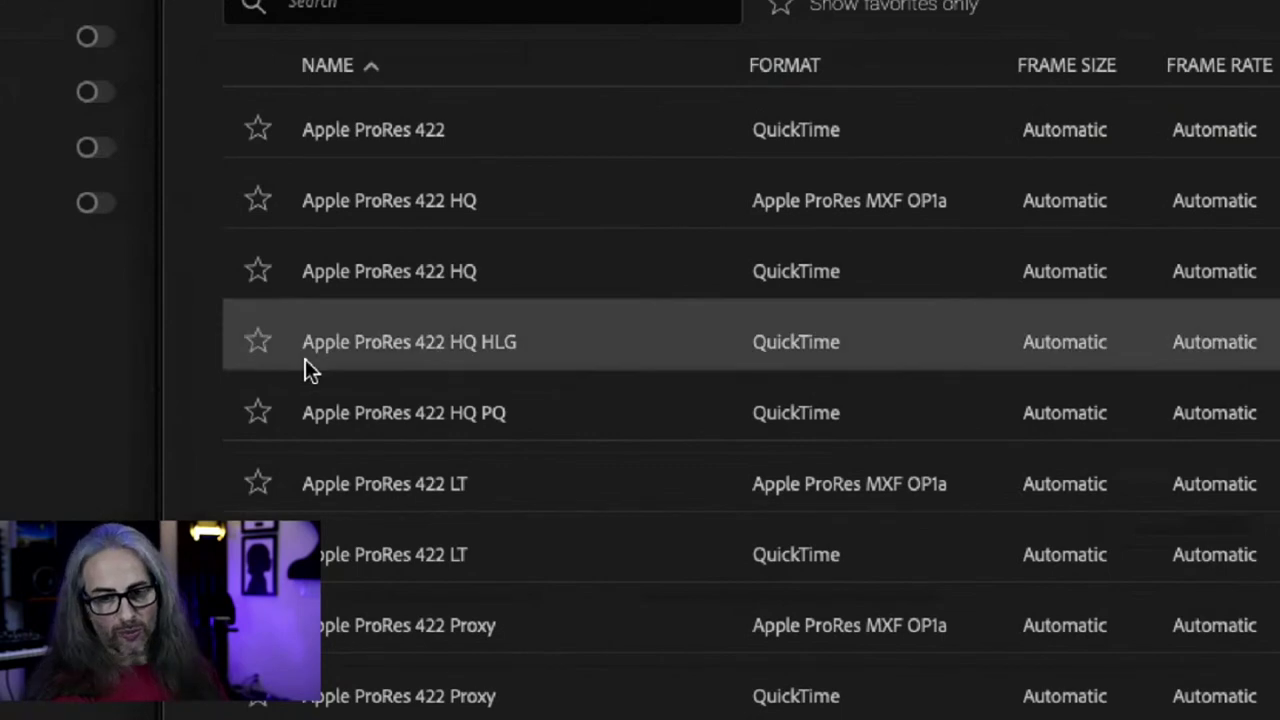
{"action": "scroll", "coordinate": [305, 365], "scroll_direction": "down", "scroll_amount": 13}
{"action": "scroll", "coordinate": [307, 368], "scroll_direction": "down", "scroll_amount": 20}
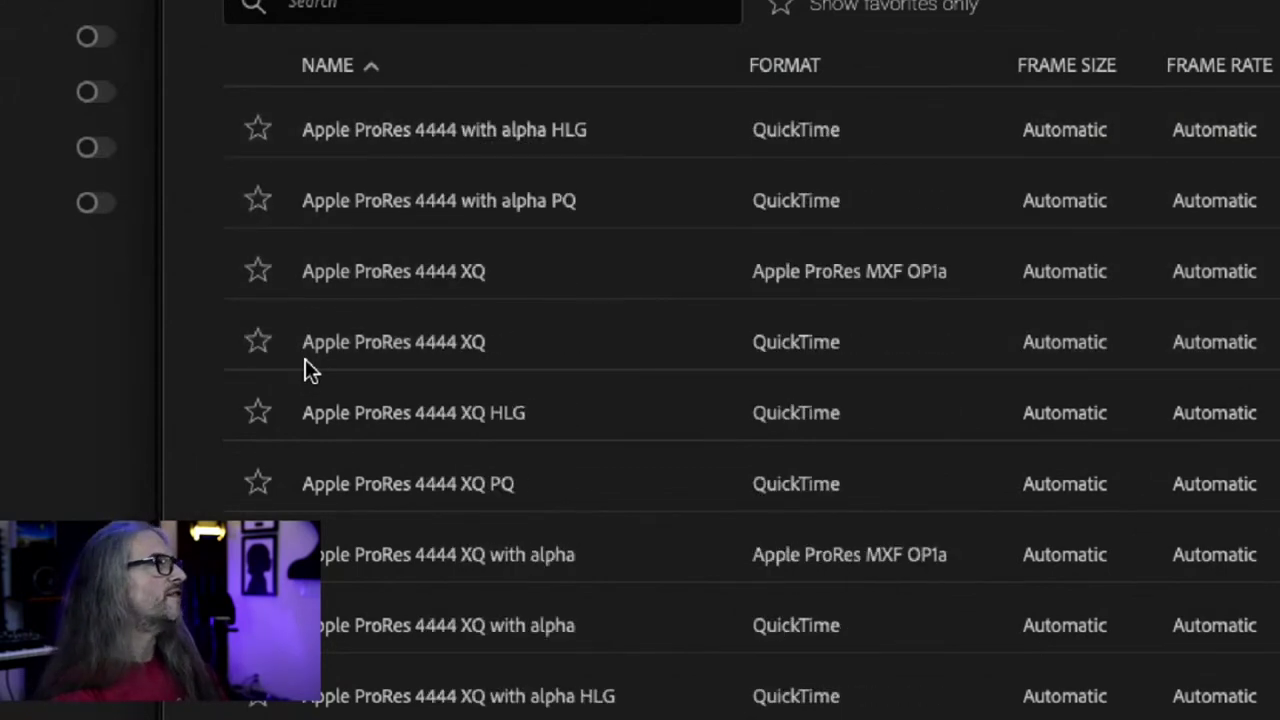
{"action": "scroll", "coordinate": [306, 362], "scroll_direction": "down", "scroll_amount": 20}
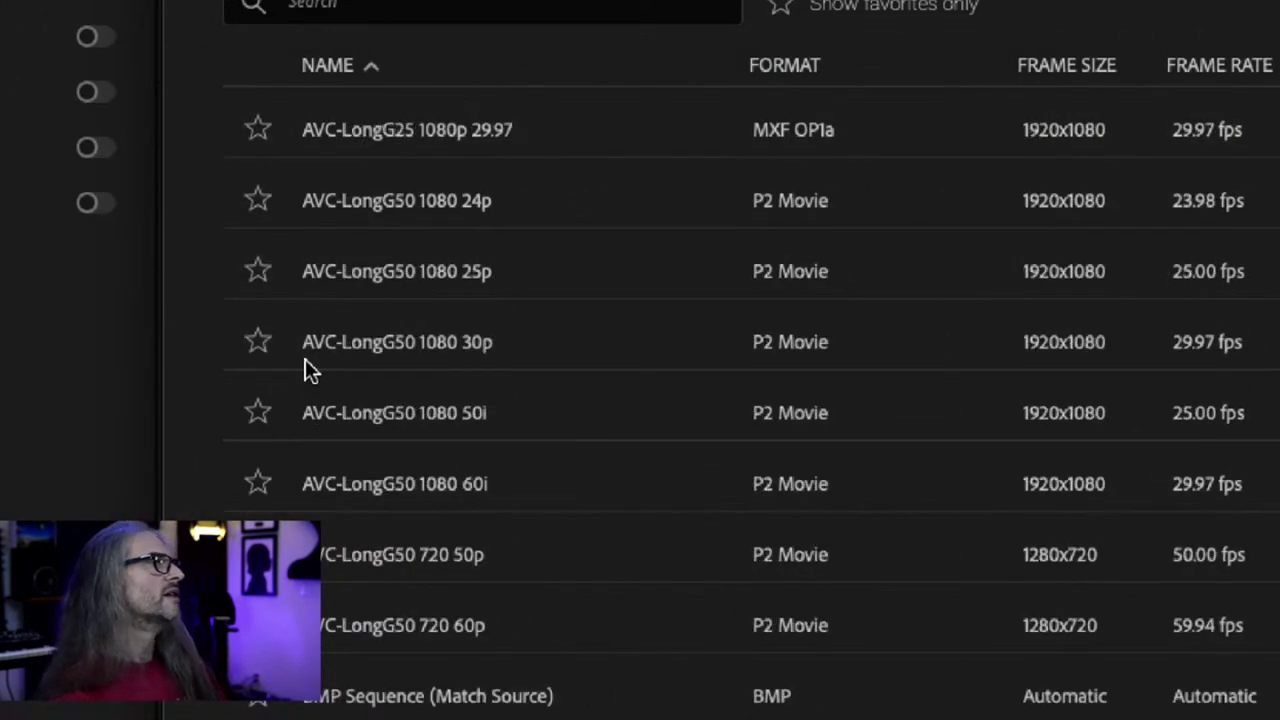
{"action": "scroll", "coordinate": [305, 360], "scroll_direction": "down", "scroll_amount": 20}
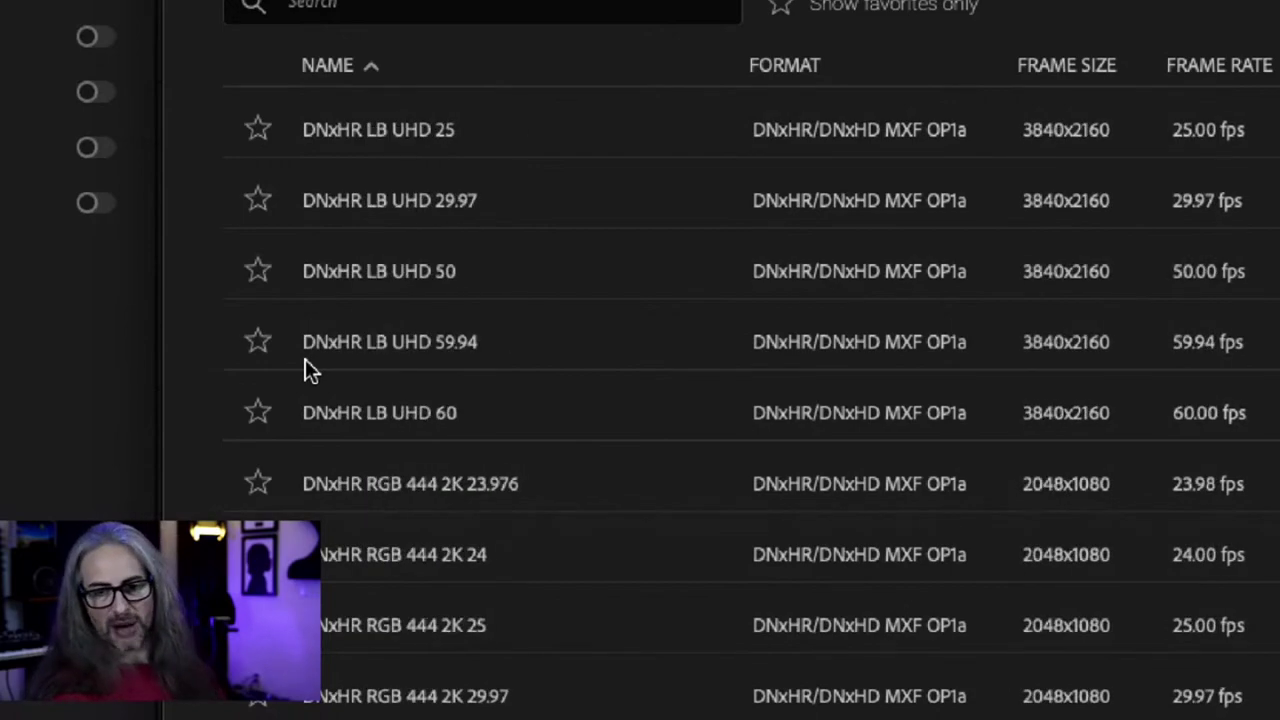
{"action": "scroll", "coordinate": [305, 360], "scroll_direction": "down", "scroll_amount": 20}
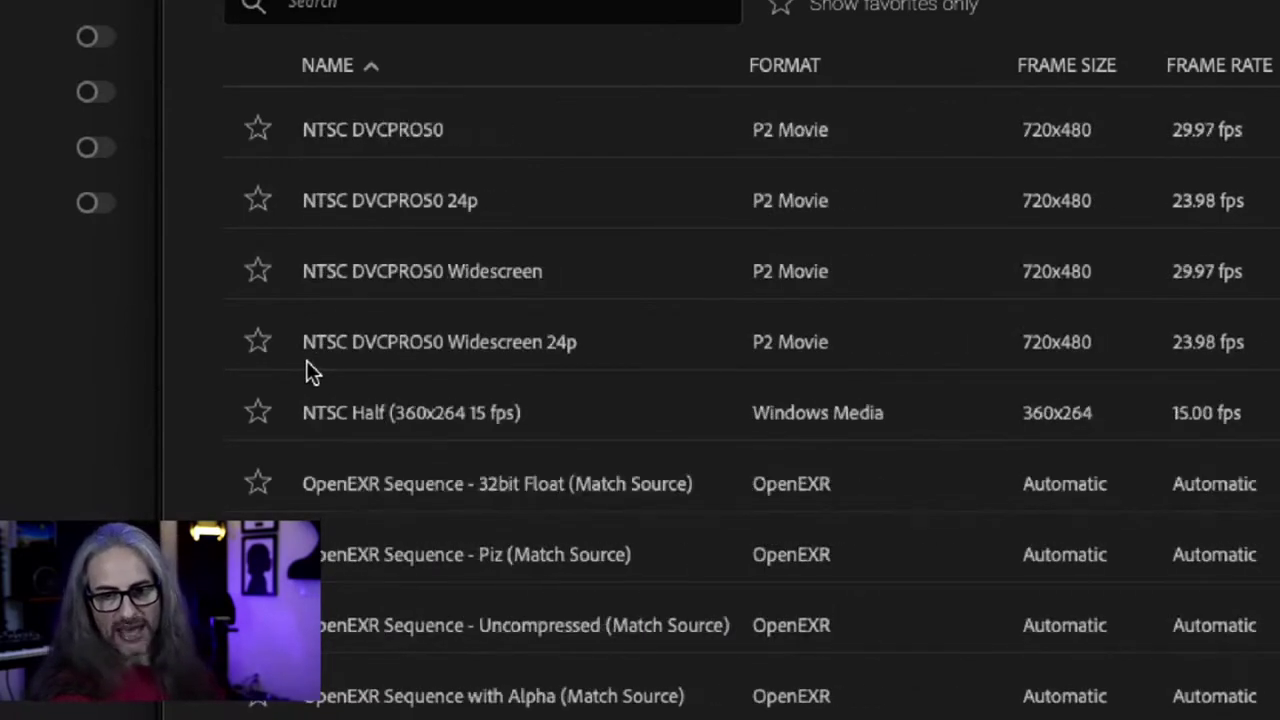
{"action": "scroll", "coordinate": [306, 370], "scroll_direction": "down", "scroll_amount": 6}
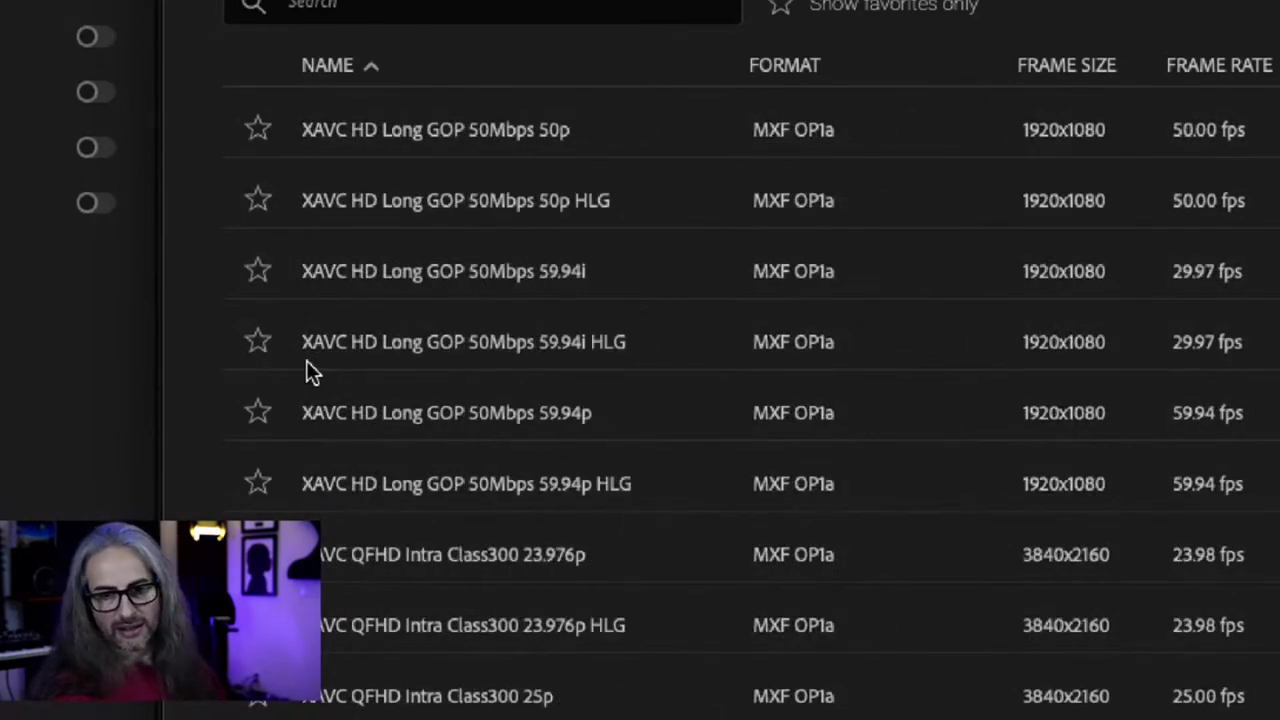
{"action": "scroll", "coordinate": [306, 370], "scroll_direction": "up", "scroll_amount": 20}
{"action": "scroll", "coordinate": [306, 370], "scroll_direction": "down", "scroll_amount": 4}
{"action": "scroll", "coordinate": [307, 363], "scroll_direction": "down", "scroll_amount": 20}
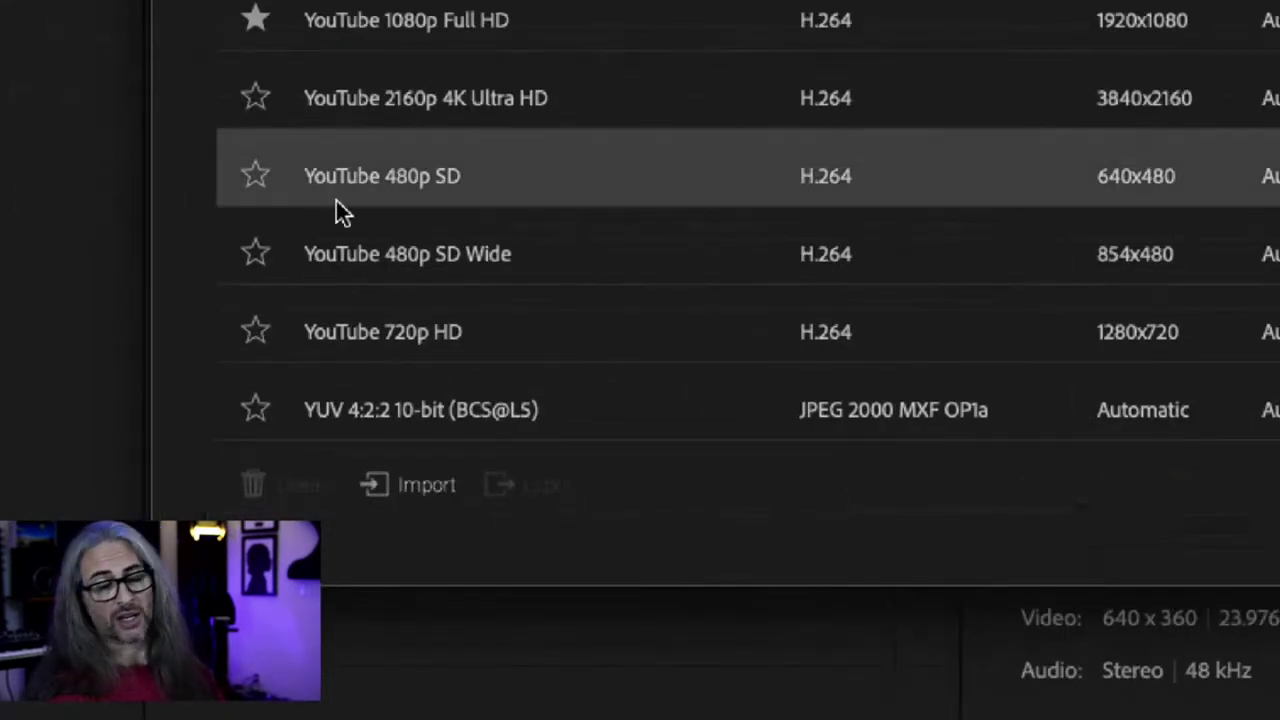
{"action": "scroll", "coordinate": [338, 208], "scroll_direction": "up", "scroll_amount": 5}
{"action": "scroll", "coordinate": [338, 205], "scroll_direction": "down", "scroll_amount": 1}
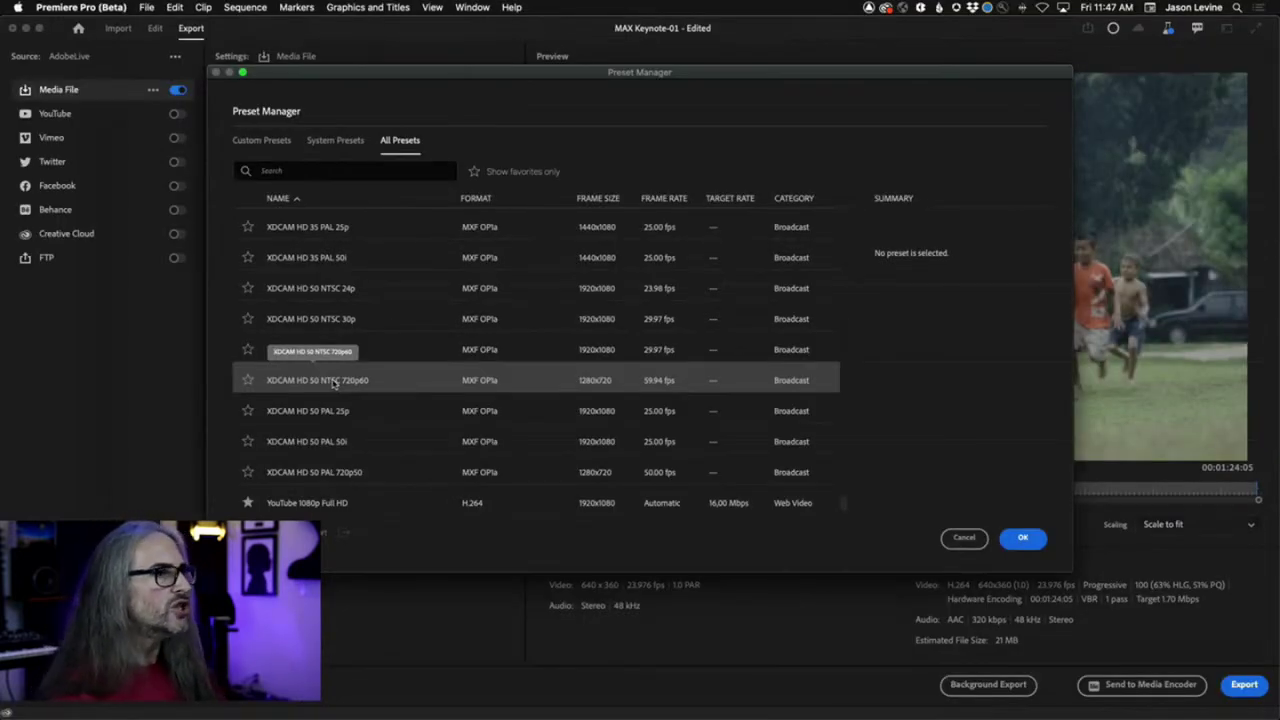
{"action": "left_click", "coordinate": [333, 383]}
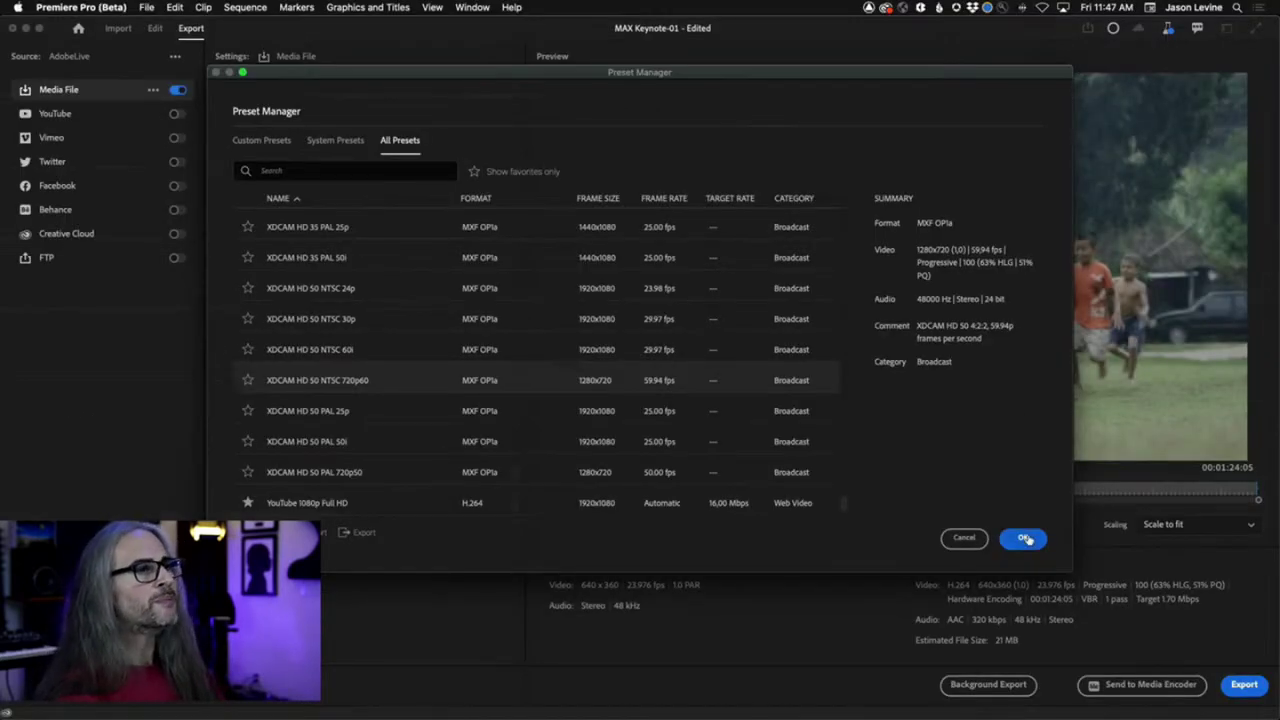
Apply the XDCAM preset, then switch the Format to H.264 (High Quality 1080p HD, AdobeLive.mp4)
{"action": "left_click", "coordinate": [1024, 539]}
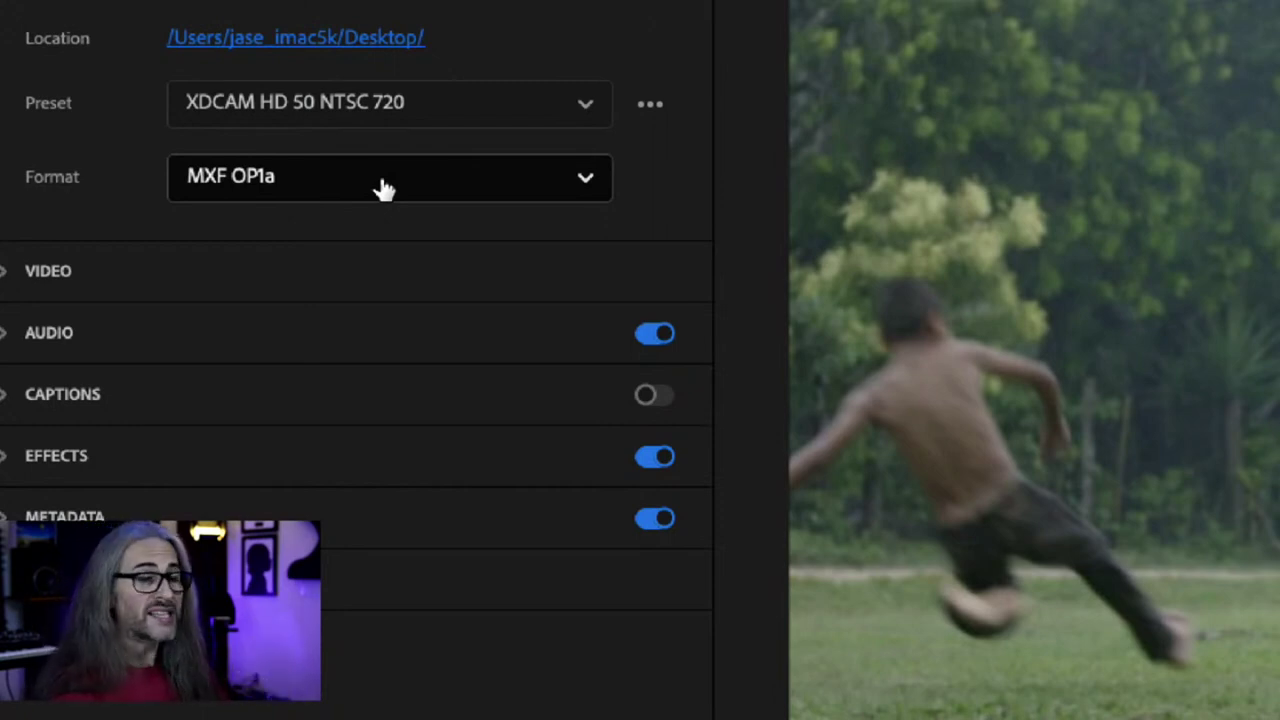
{"action": "left_click", "coordinate": [384, 190]}
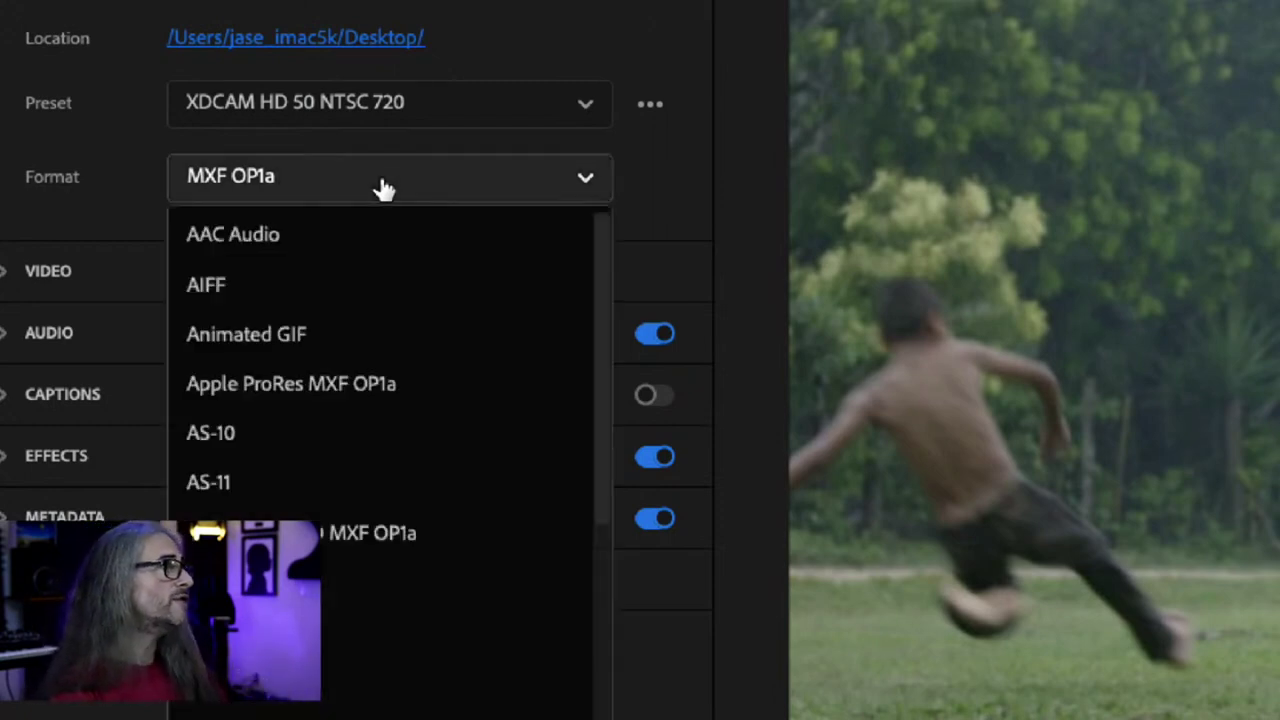
{"action": "scroll", "coordinate": [380, 191], "scroll_direction": "down", "scroll_amount": 2}
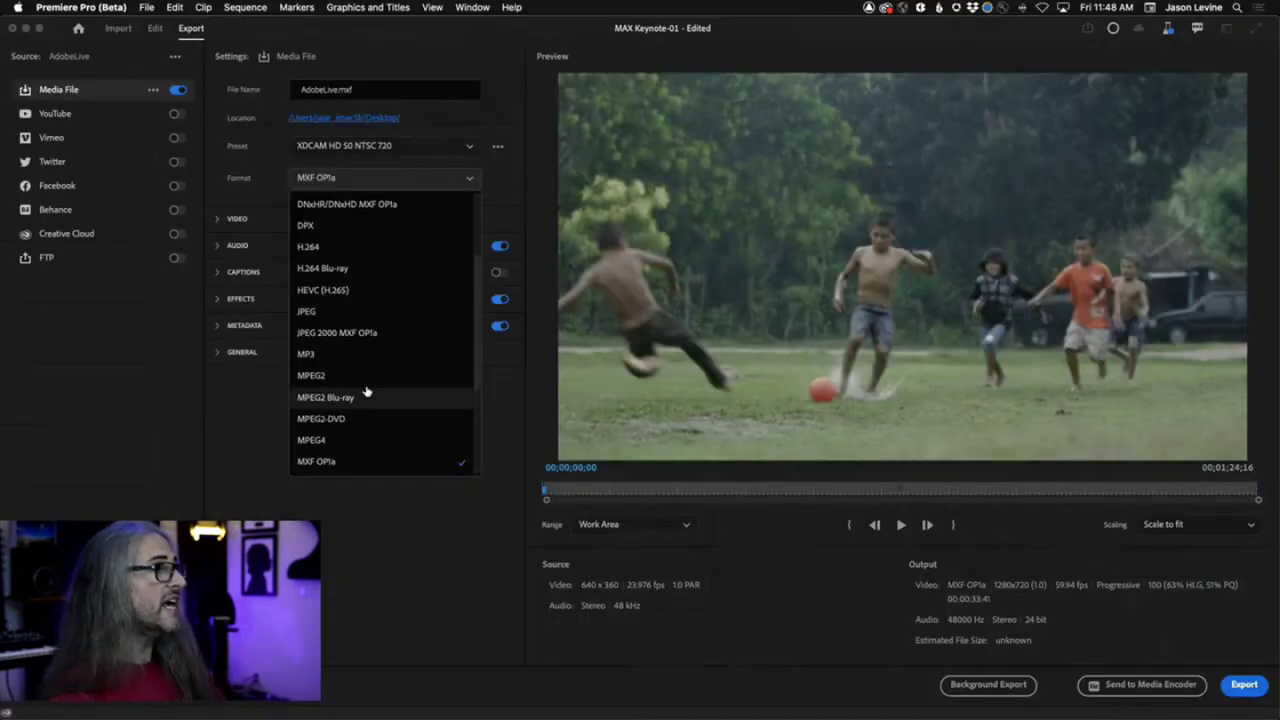
{"action": "scroll", "coordinate": [603, 691], "scroll_direction": "down", "scroll_amount": 3}
{"action": "left_click_drag", "start_coordinate": [476, 400], "coordinate": [478, 332]}
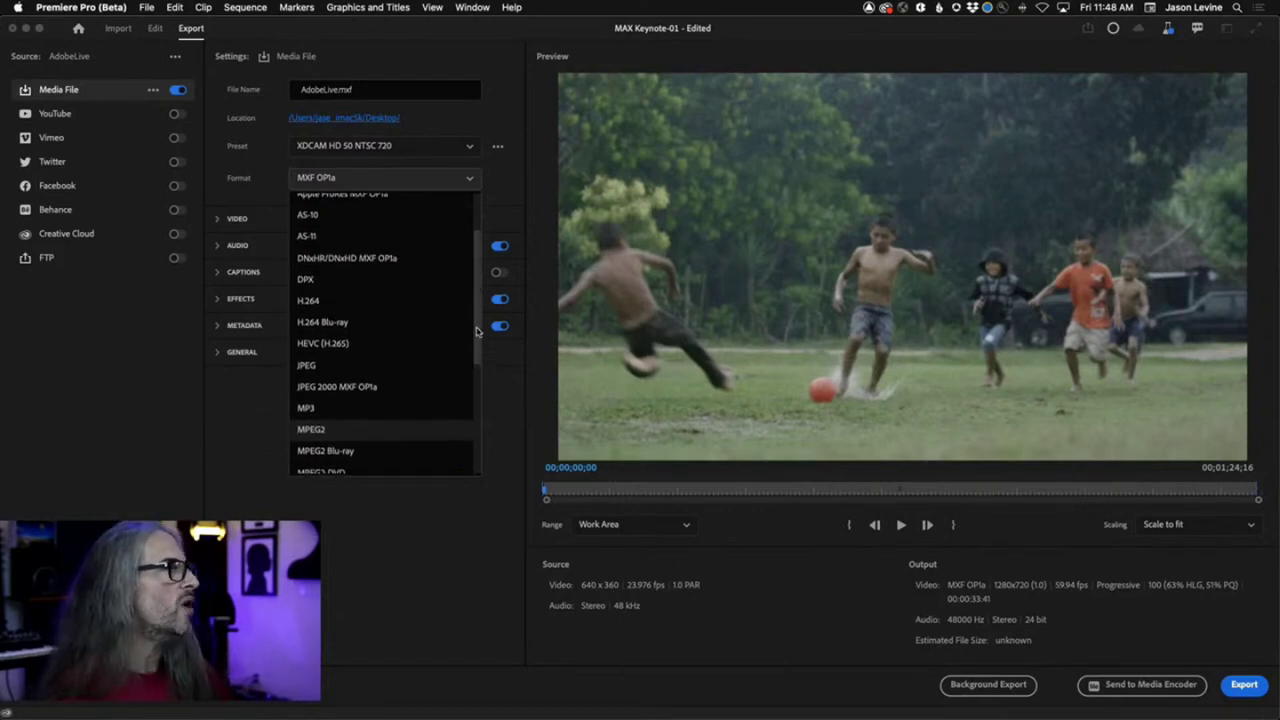
{"action": "left_click", "coordinate": [378, 302]}
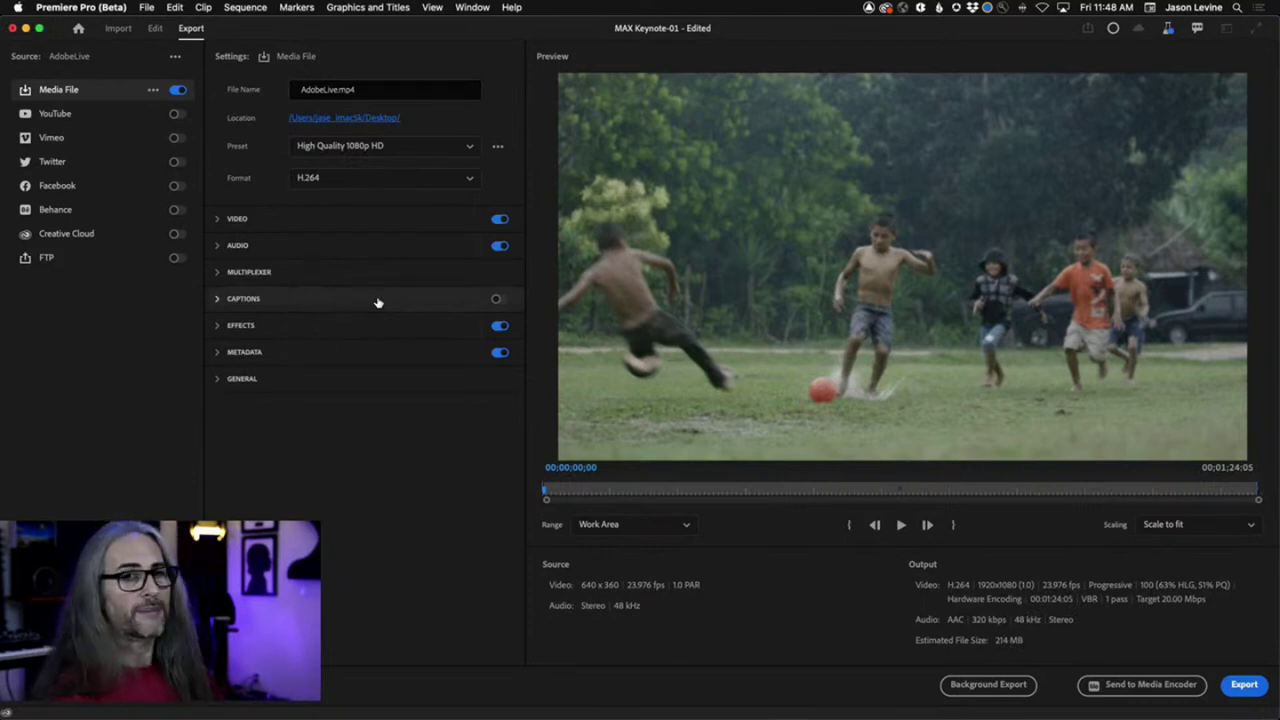
Expand Metadata, Video and Effects, toggle Lumetri Look / LUT on and off, and show More video options
{"action": "left_click", "coordinate": [218, 353]}
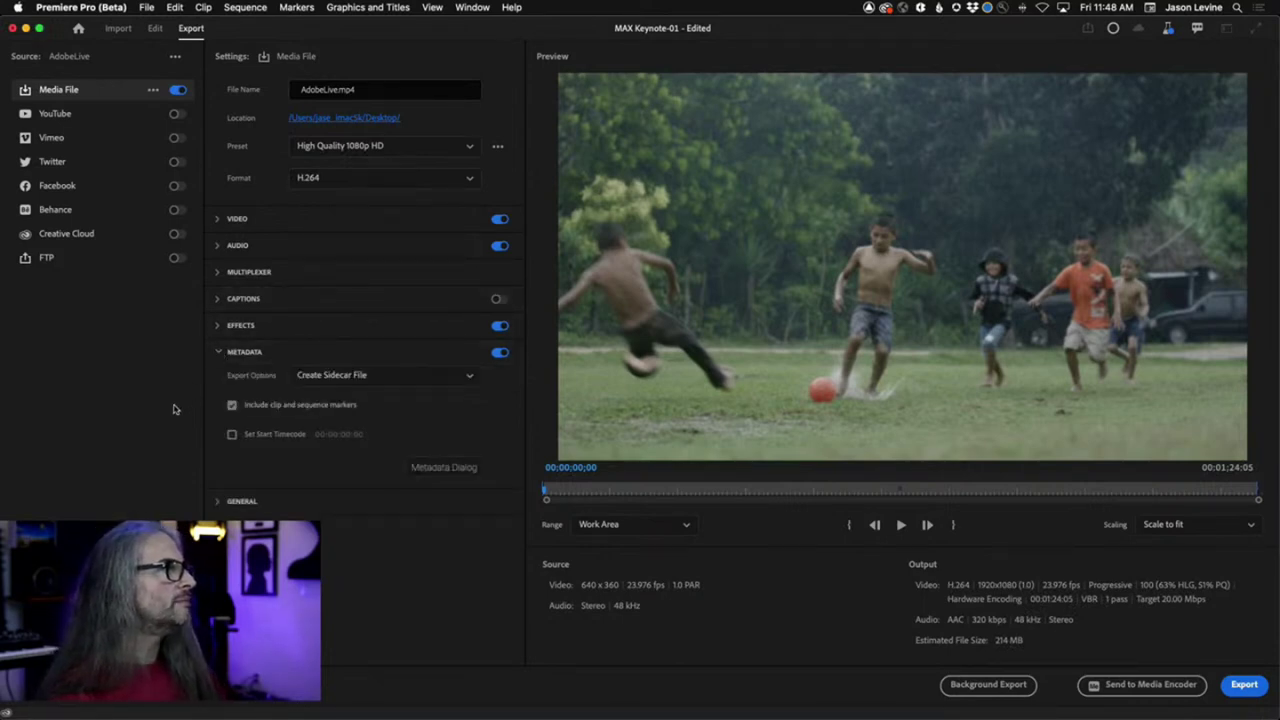
{"action": "left_click", "coordinate": [218, 219]}
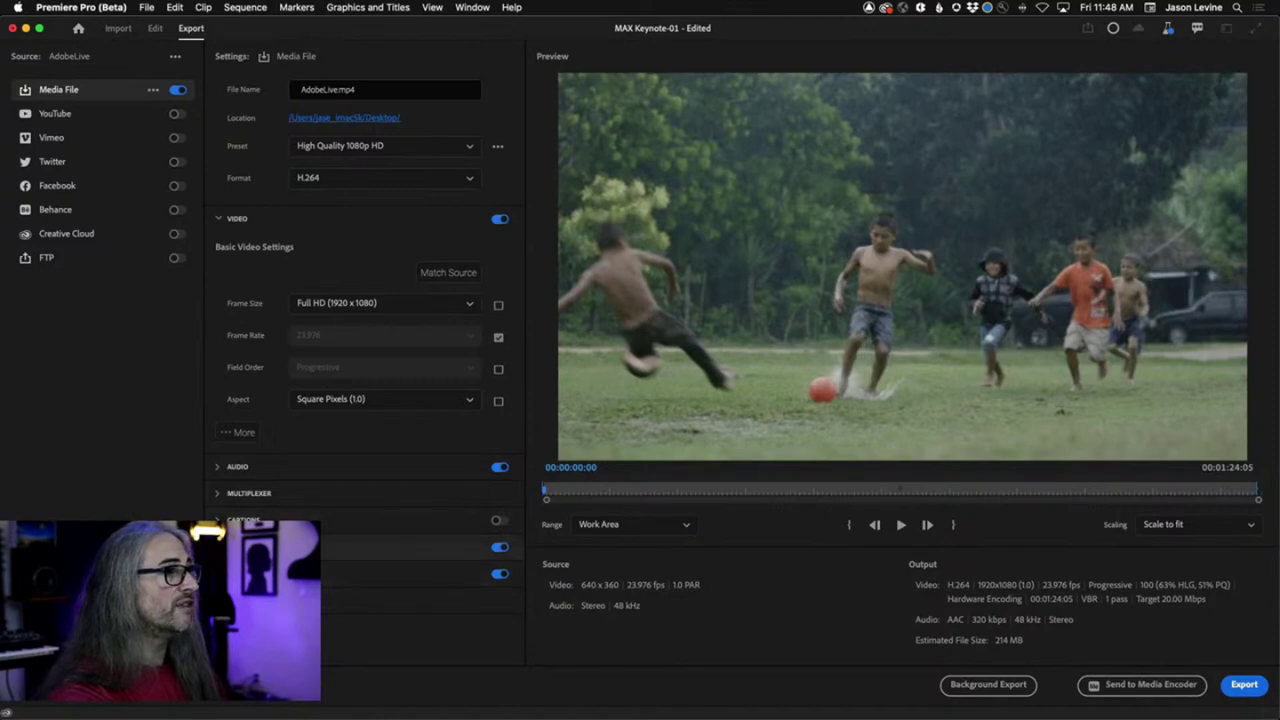
{"action": "left_click", "coordinate": [300, 547]}
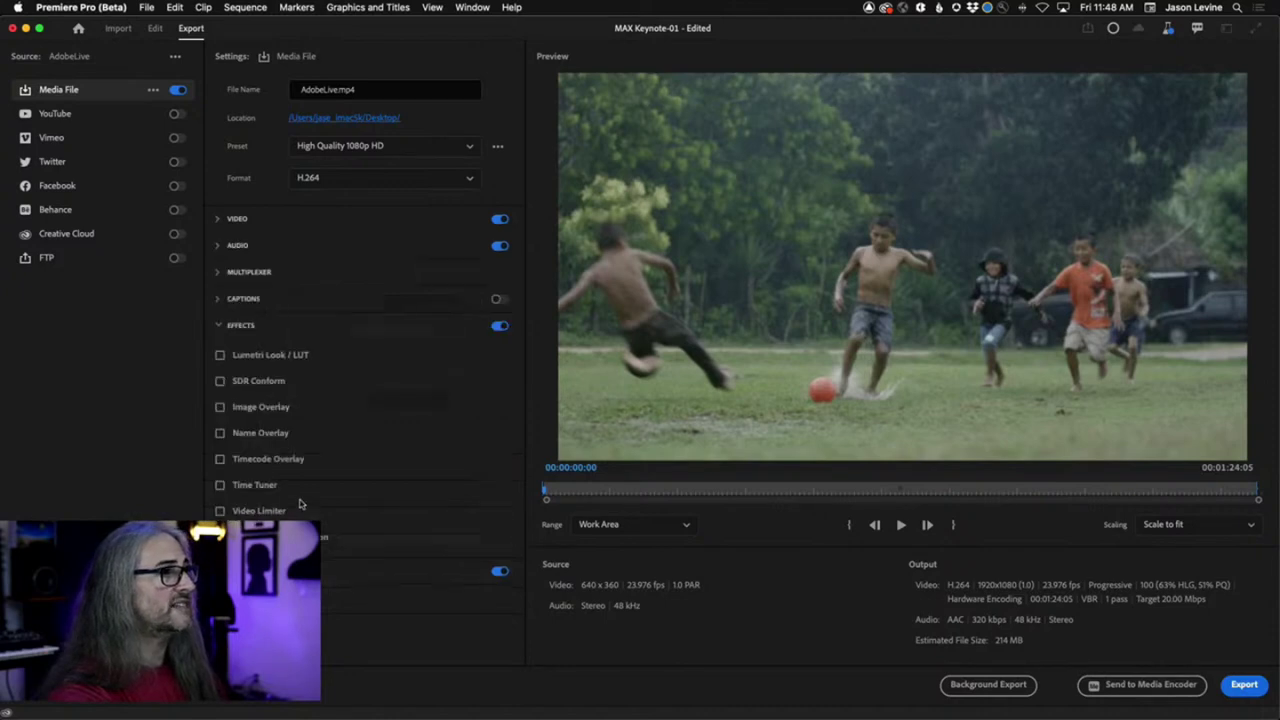
{"action": "left_click", "coordinate": [220, 356]}
{"action": "left_click", "coordinate": [220, 356]}
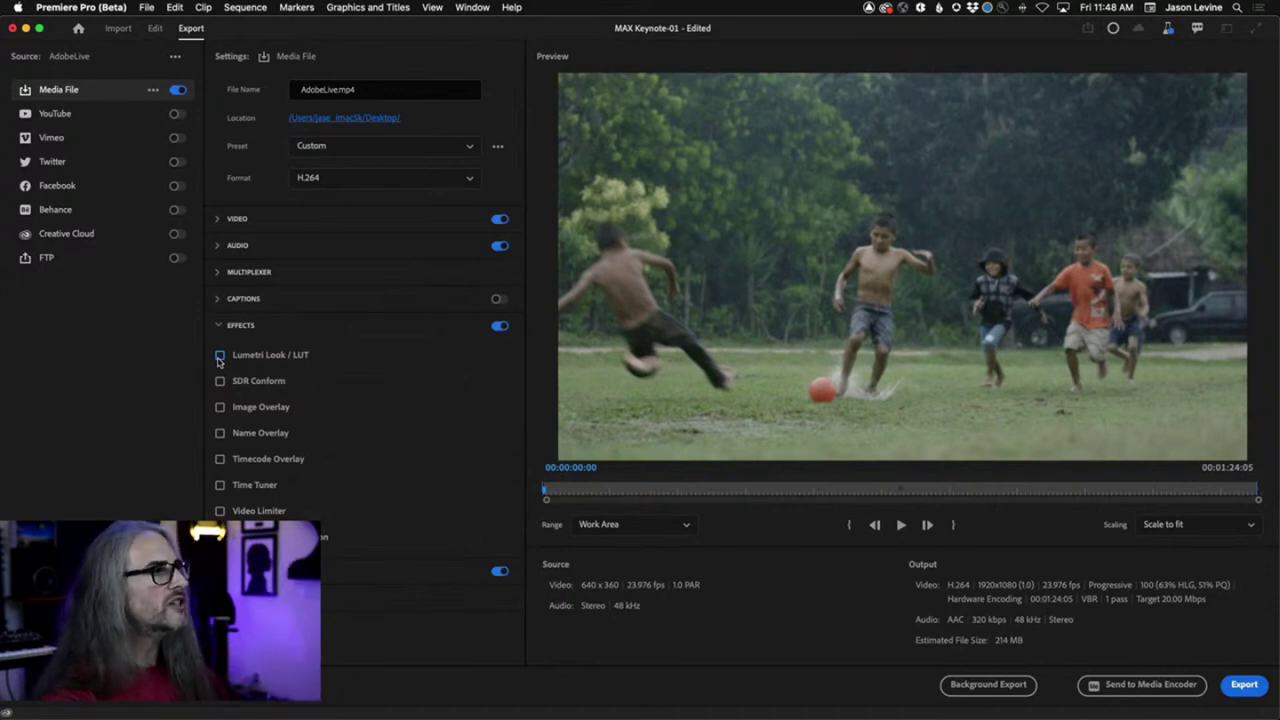
{"action": "left_click", "coordinate": [222, 219]}
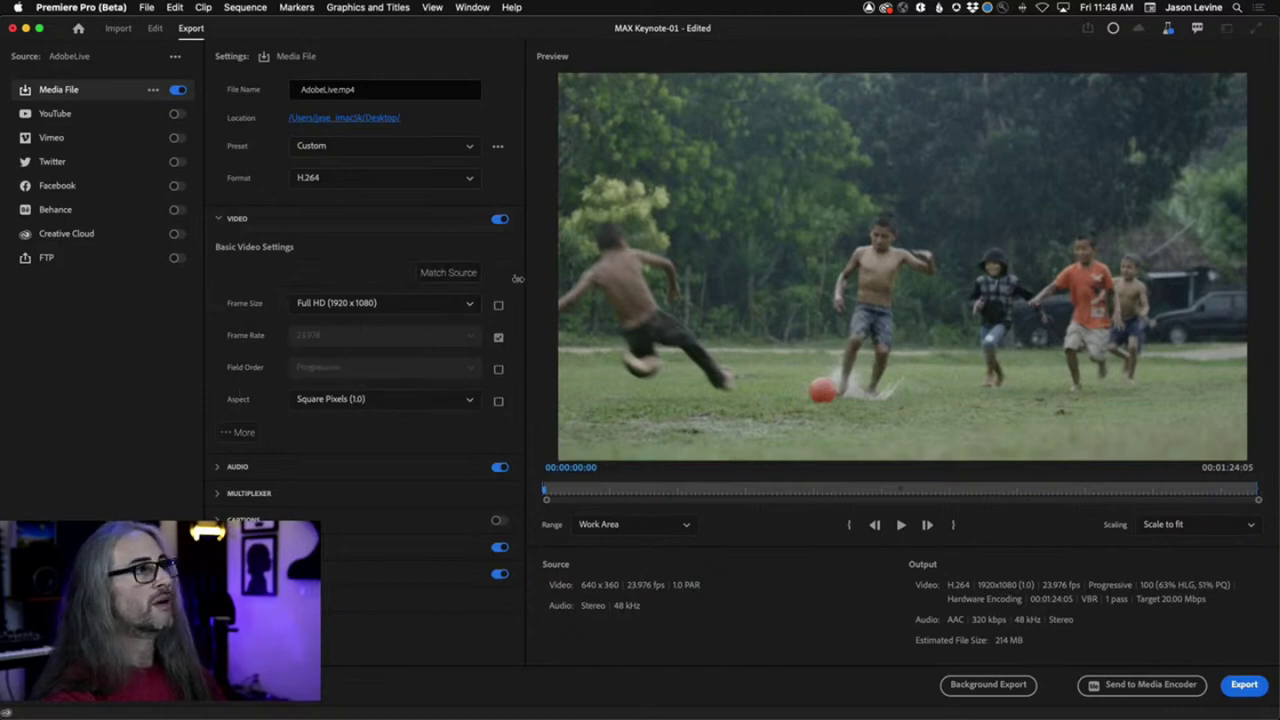
{"action": "left_click", "coordinate": [226, 433]}
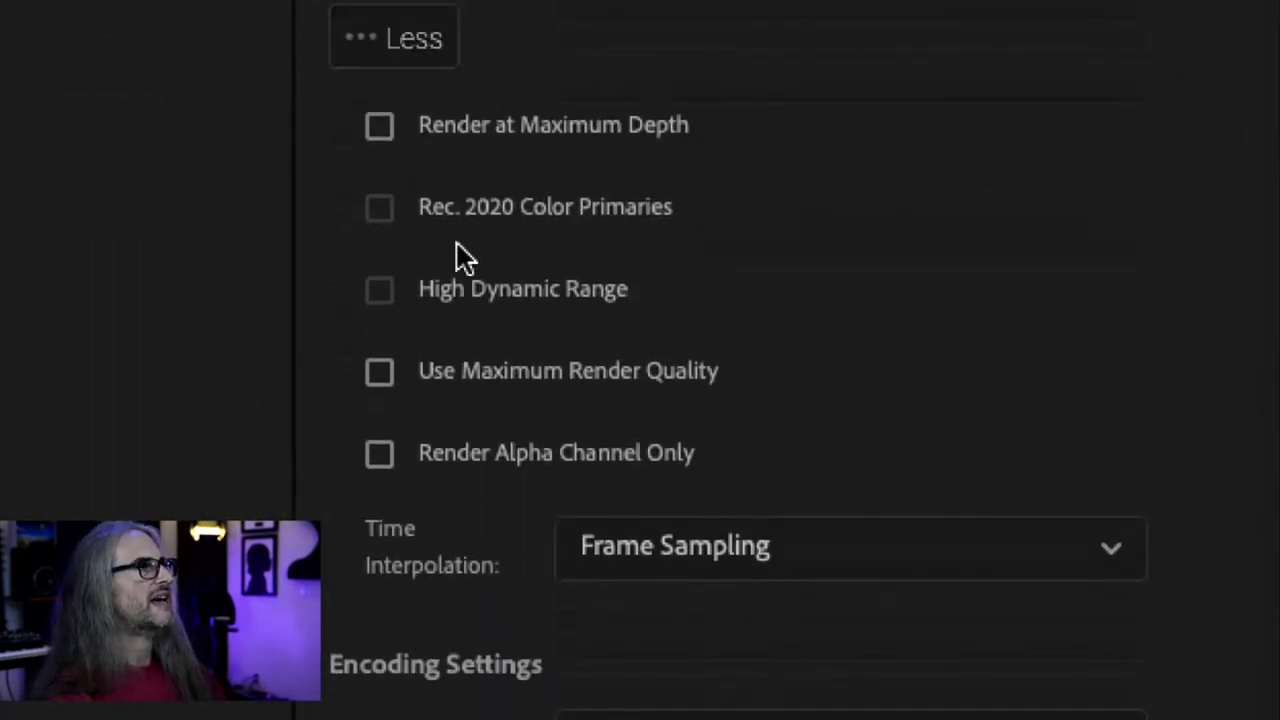
{"action": "mouse_move", "coordinate": [640, 255]}
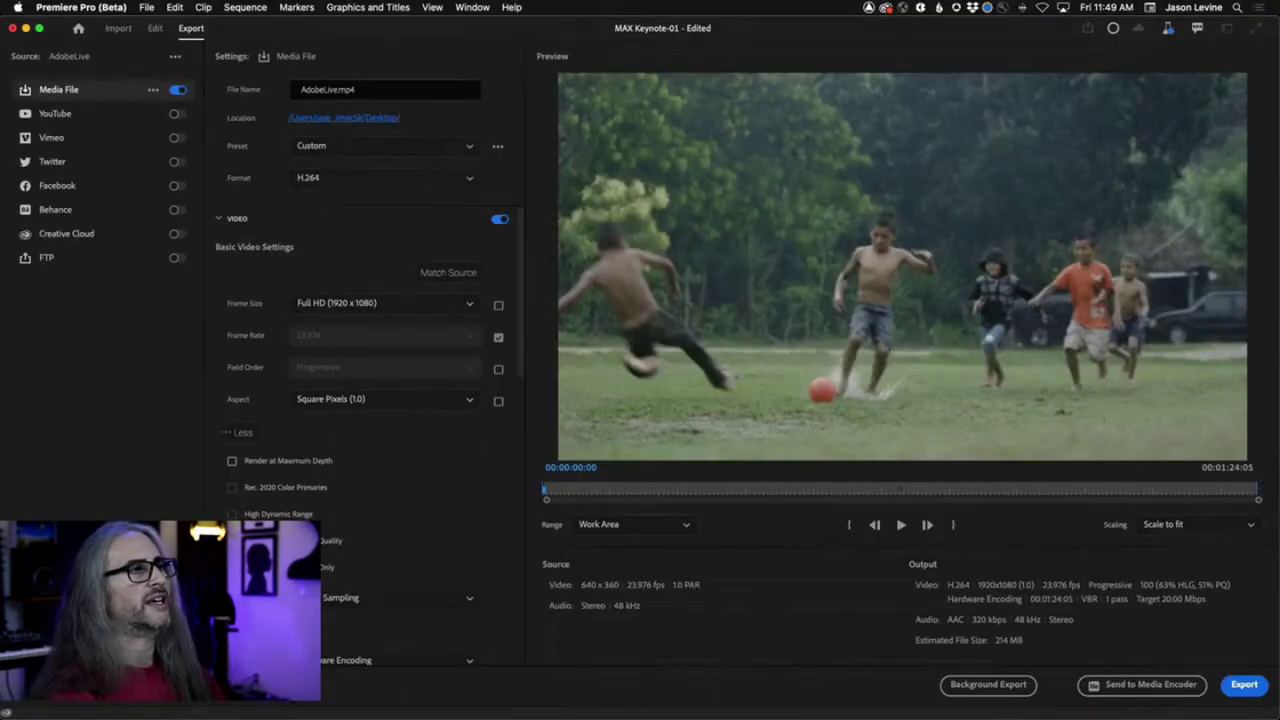
Expand and collapse the Audio, Multiplexer, Captions and Effects export sections in turn
{"action": "left_click", "coordinate": [216, 219]}
{"action": "left_click", "coordinate": [217, 245]}
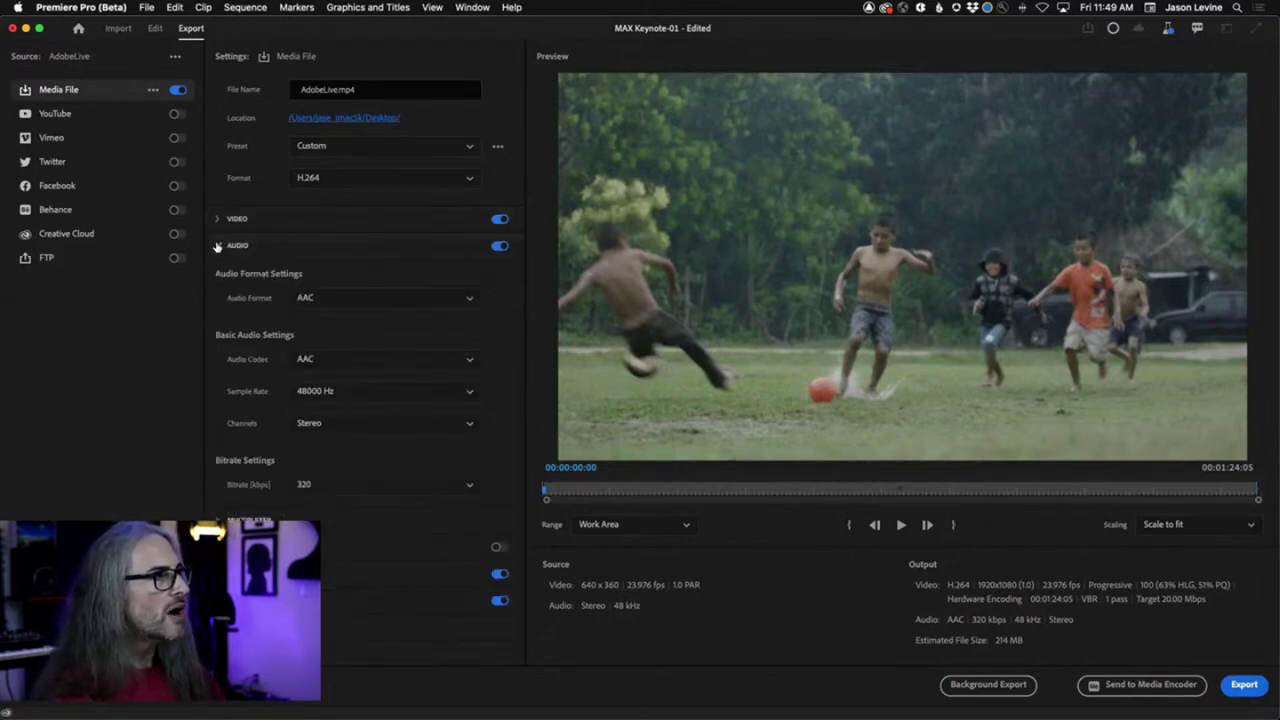
{"action": "left_click", "coordinate": [217, 245]}
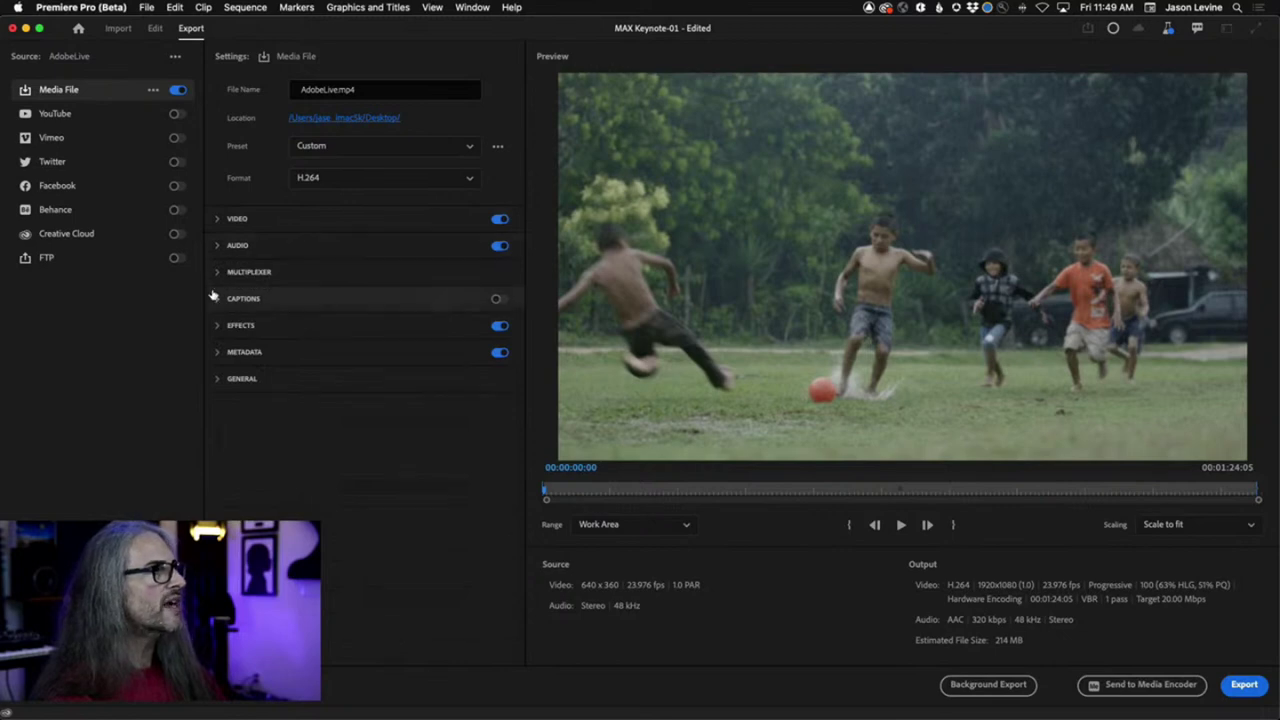
{"action": "left_click", "coordinate": [216, 273]}
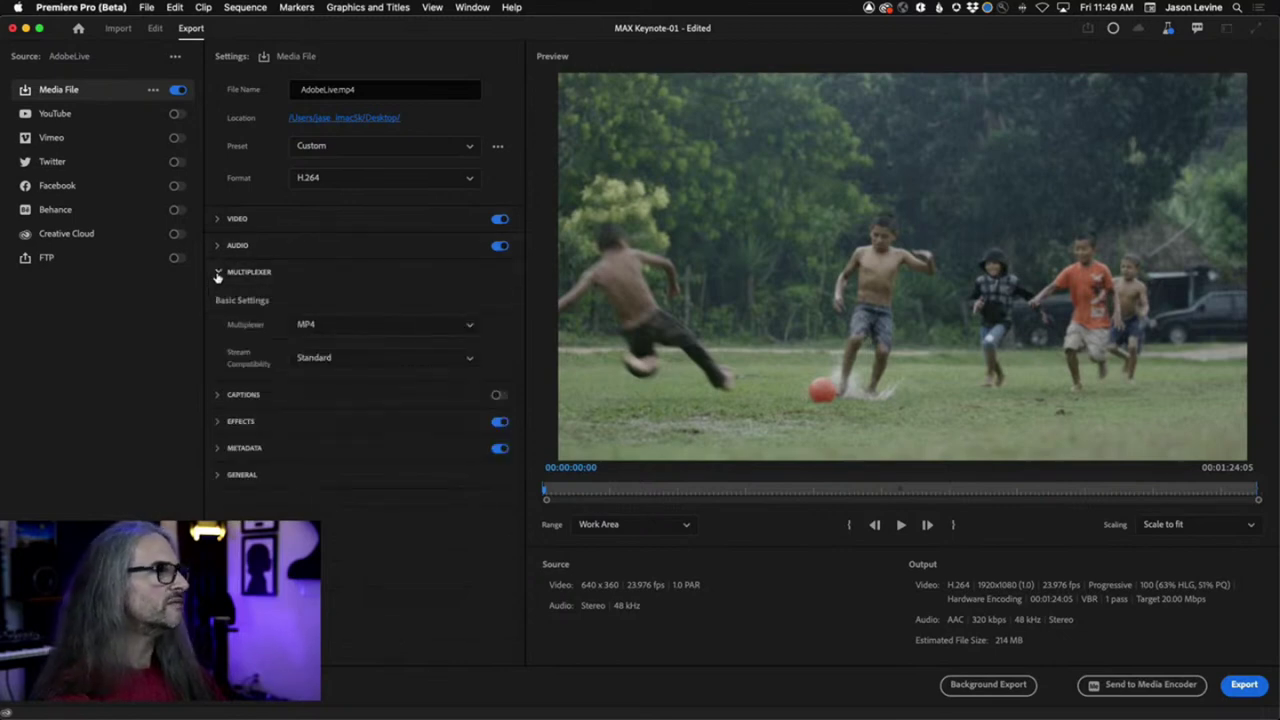
{"action": "left_click", "coordinate": [217, 273]}
{"action": "left_click", "coordinate": [218, 299]}
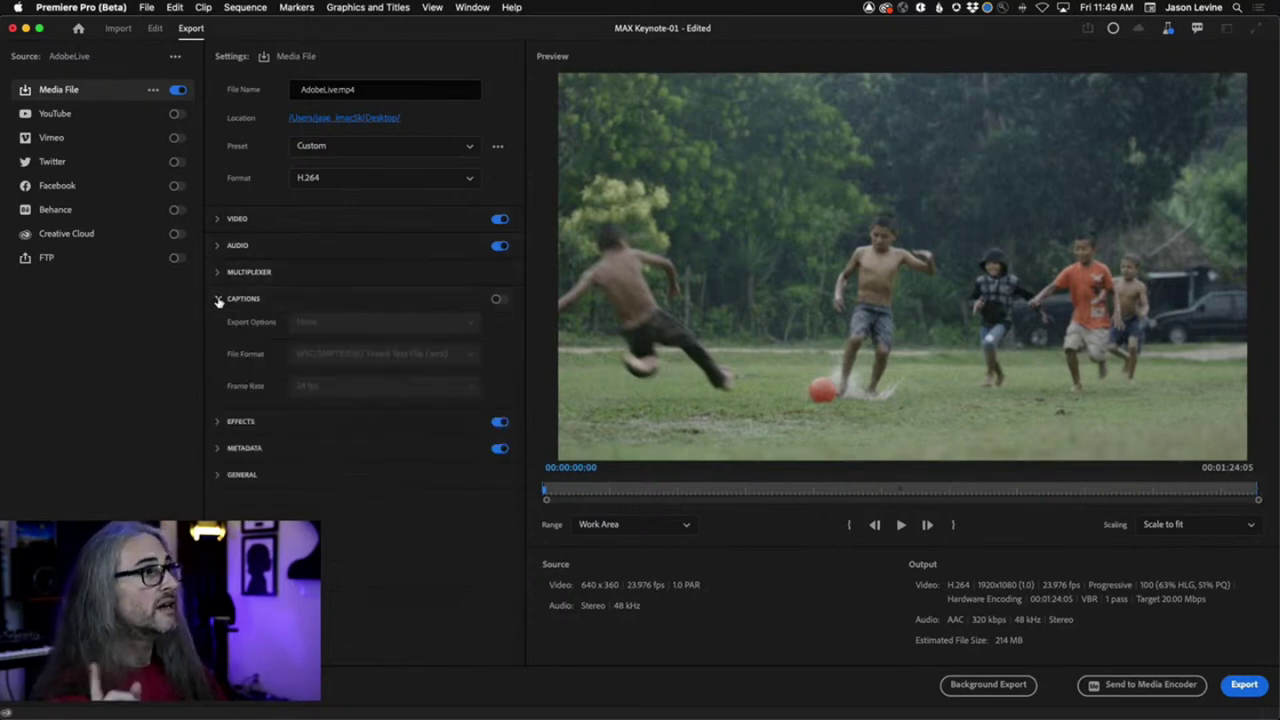
{"action": "left_click", "coordinate": [218, 299]}
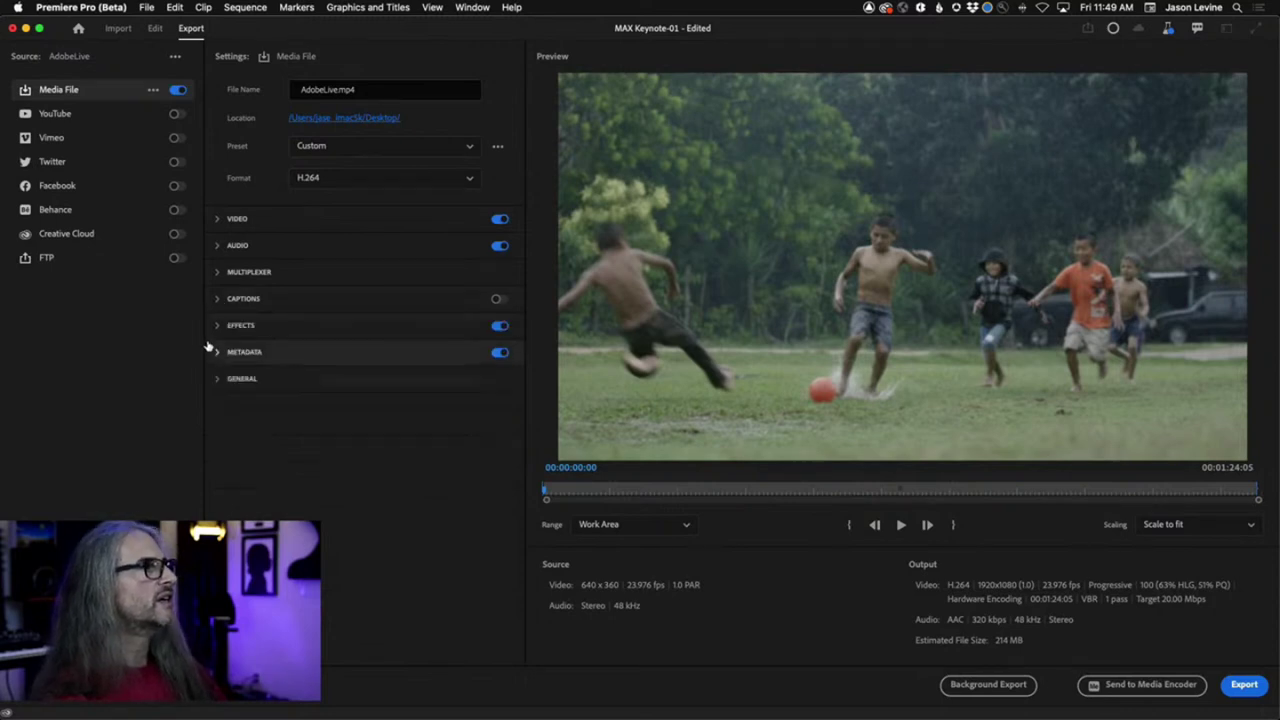
{"action": "left_click", "coordinate": [216, 326]}
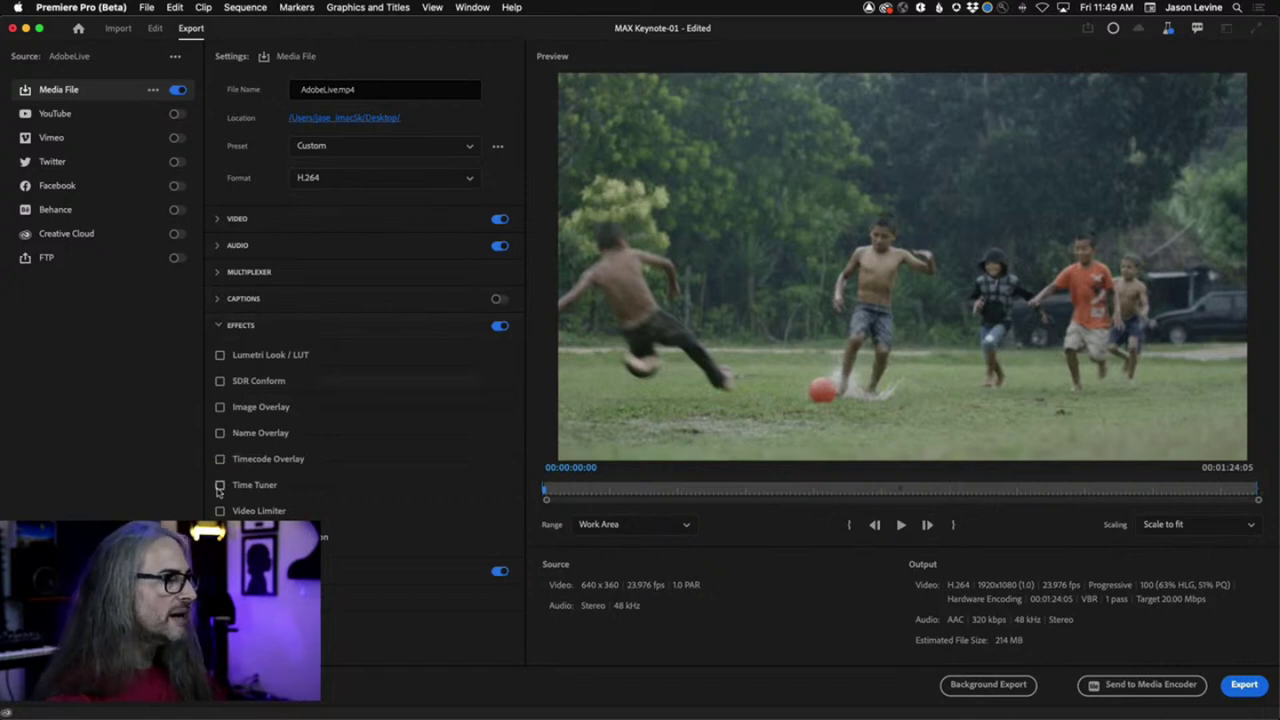
{"action": "left_click", "coordinate": [218, 325]}
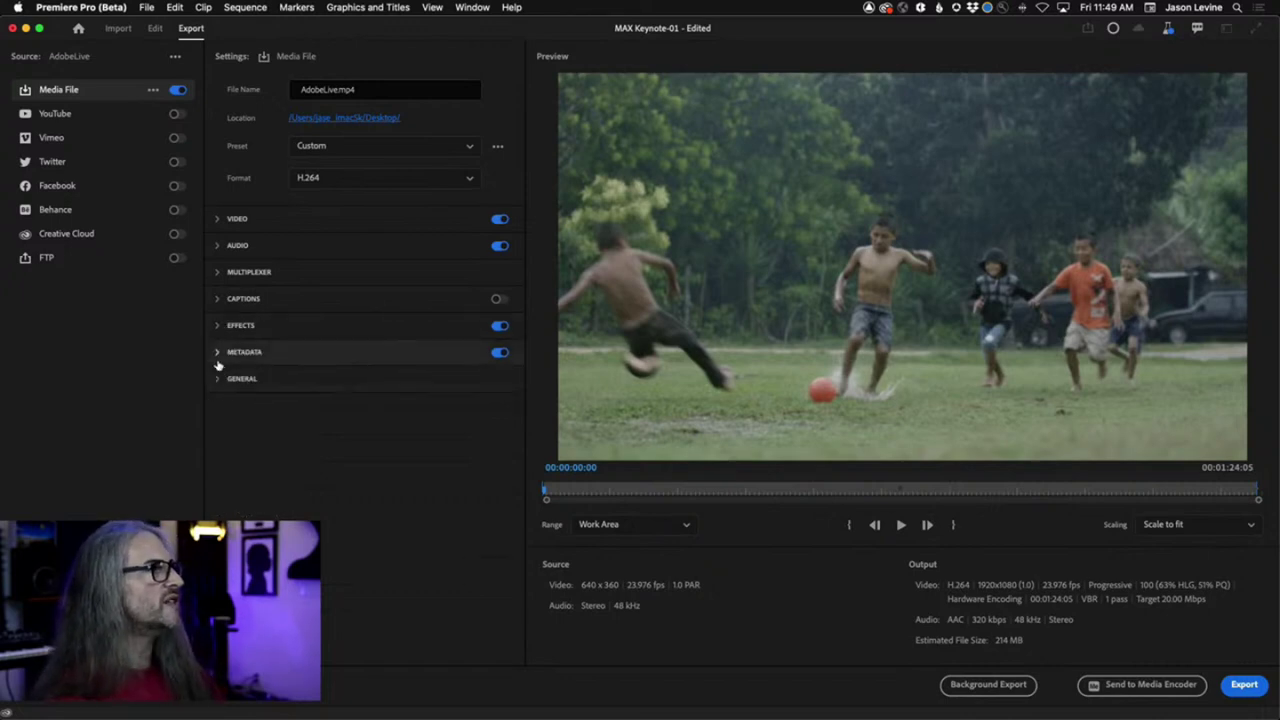
In the Metadata section, set Export Options to Minimum required
{"action": "left_click", "coordinate": [217, 353]}
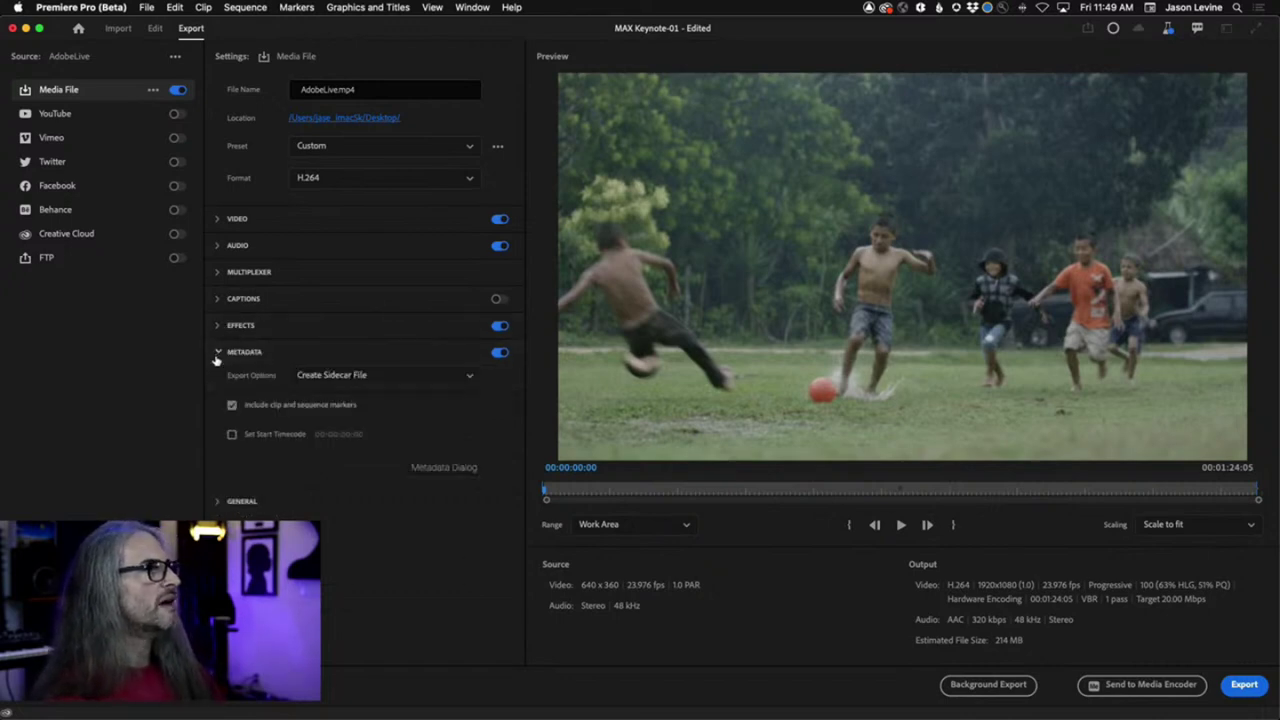
{"action": "left_click", "coordinate": [405, 376]}
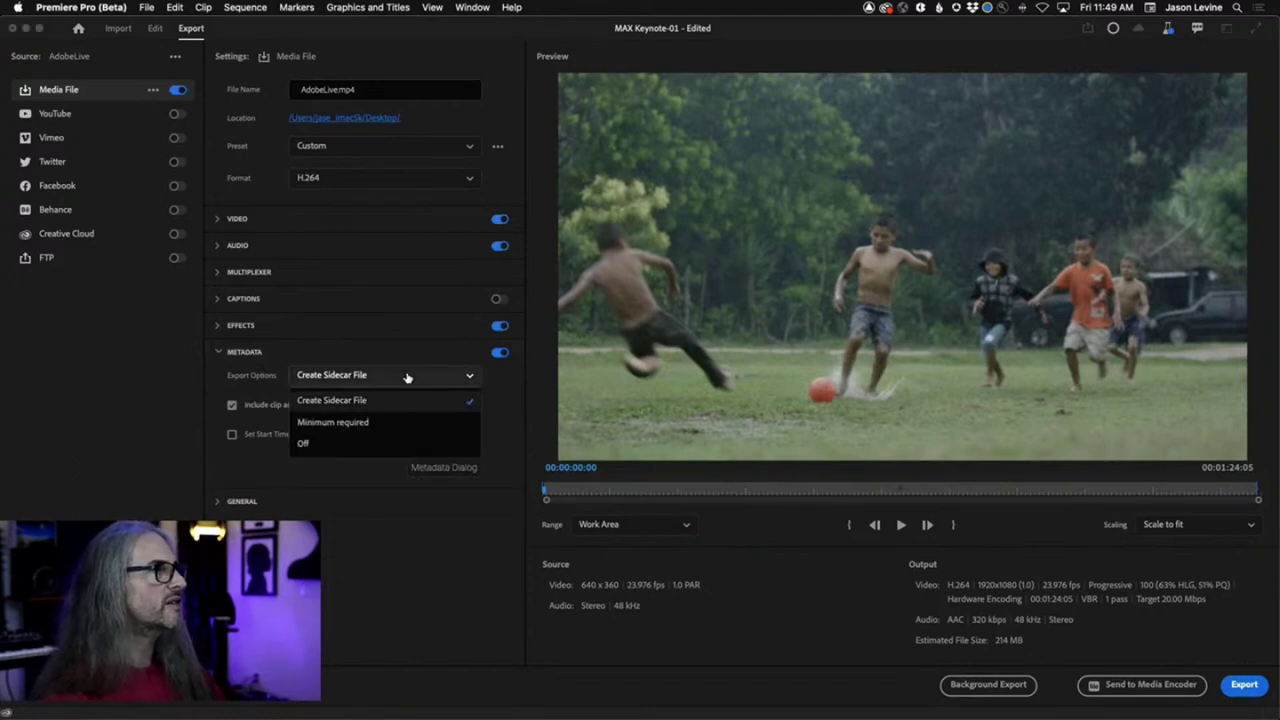
{"action": "left_click", "coordinate": [413, 425]}
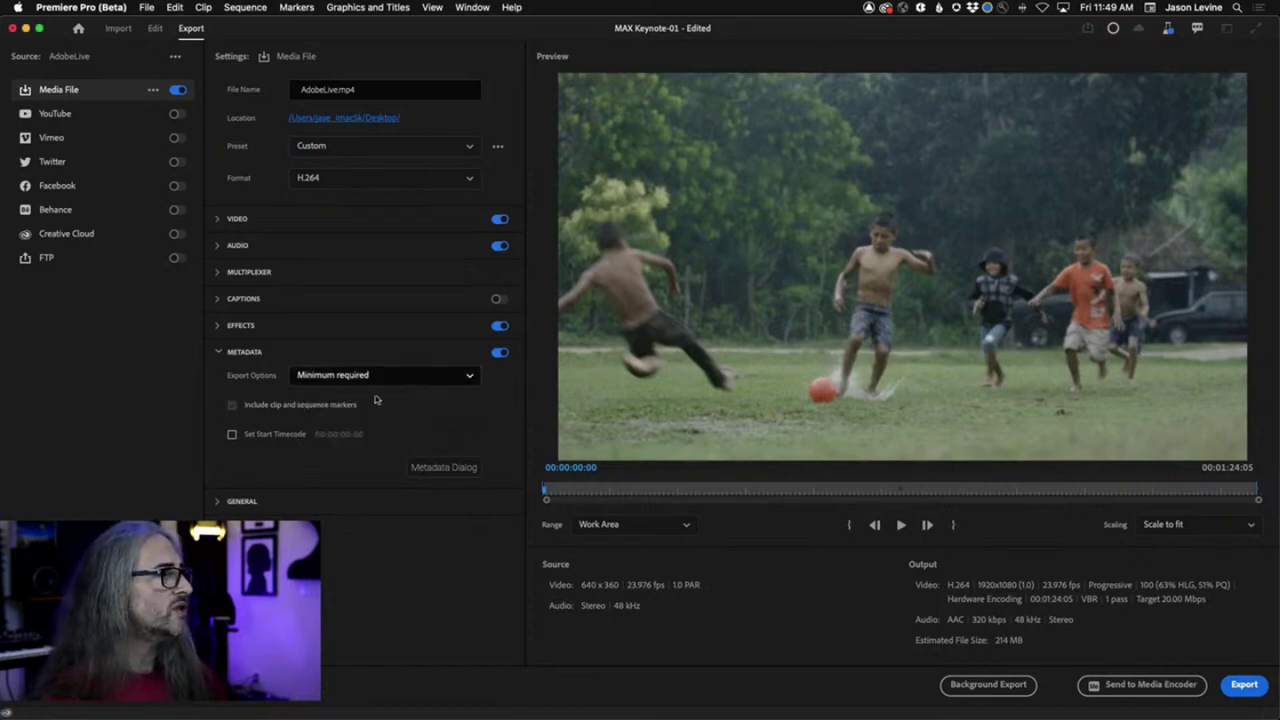
{"action": "left_click", "coordinate": [216, 353]}
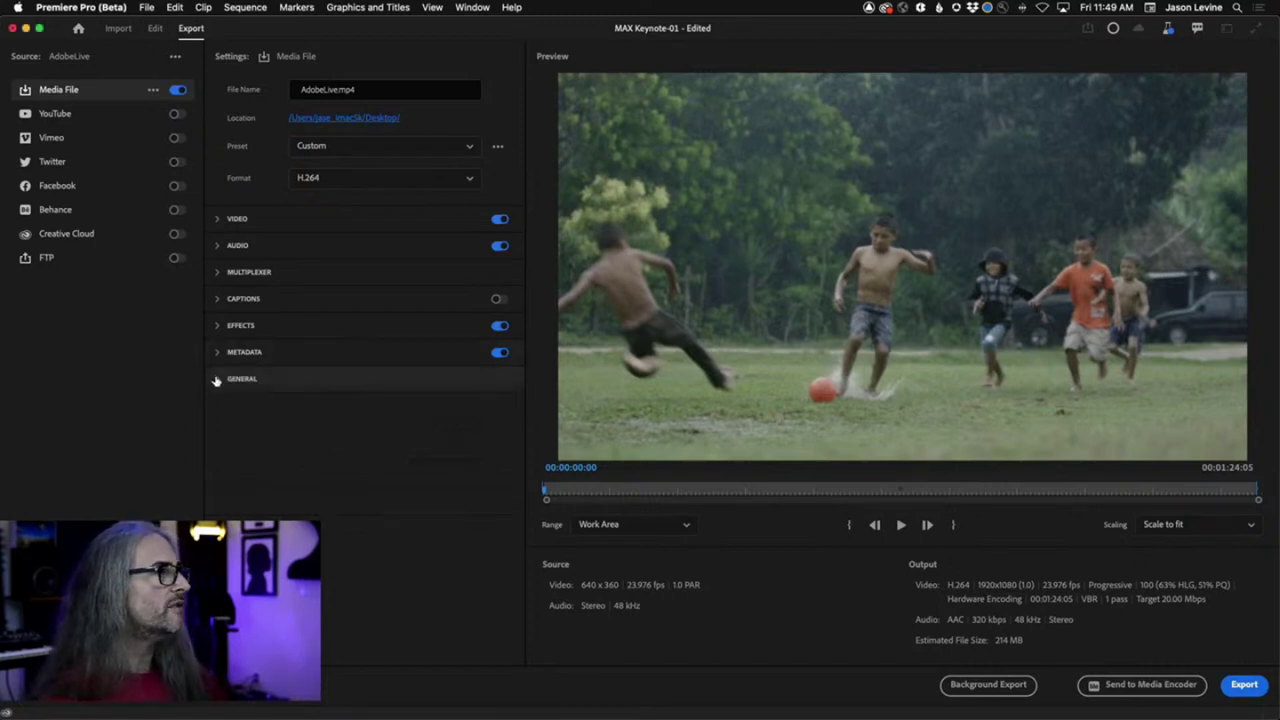
{"action": "left_click", "coordinate": [219, 380]}
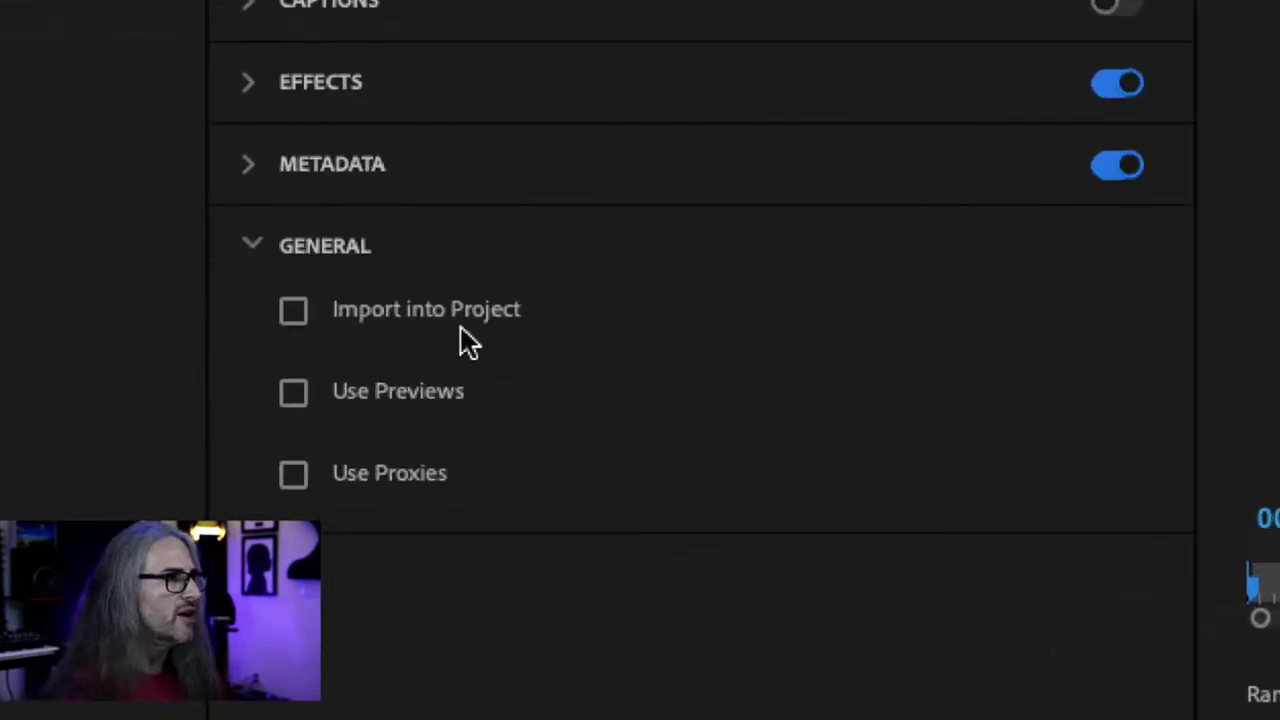
{"action": "mouse_move", "coordinate": [369, 404]}
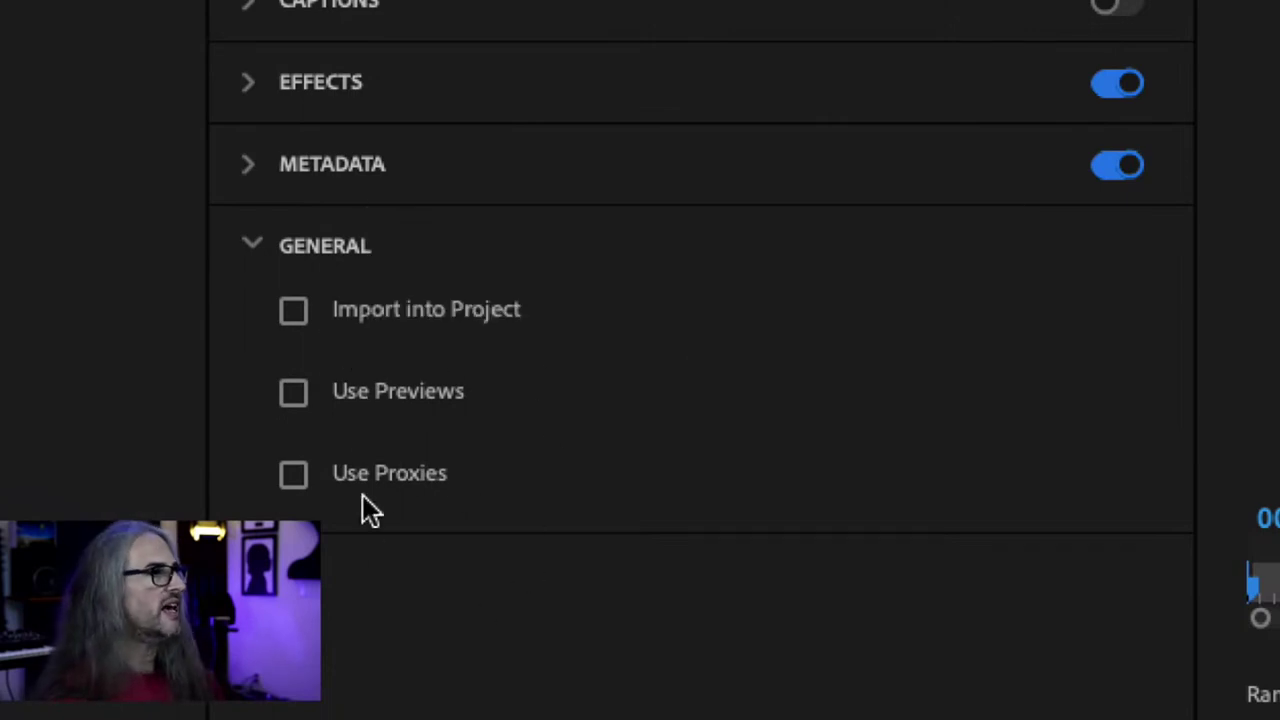
{"action": "mouse_move", "coordinate": [375, 479]}
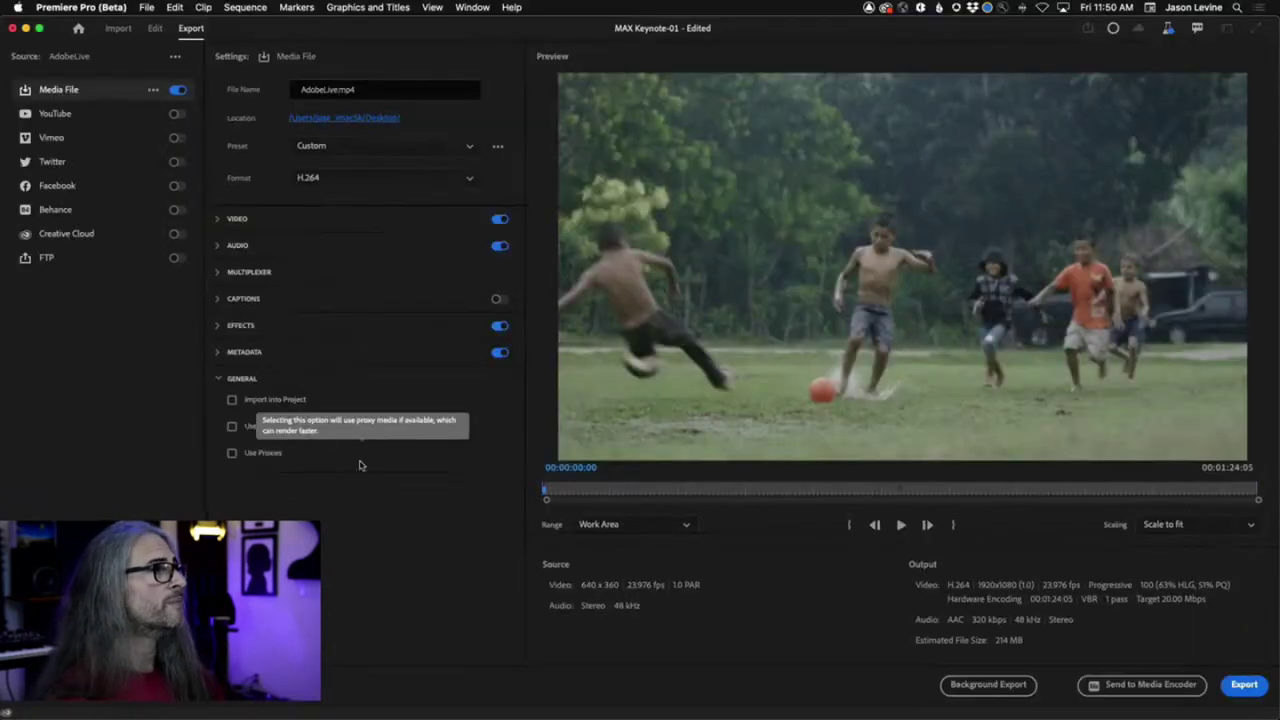
{"action": "left_click", "coordinate": [251, 245]}
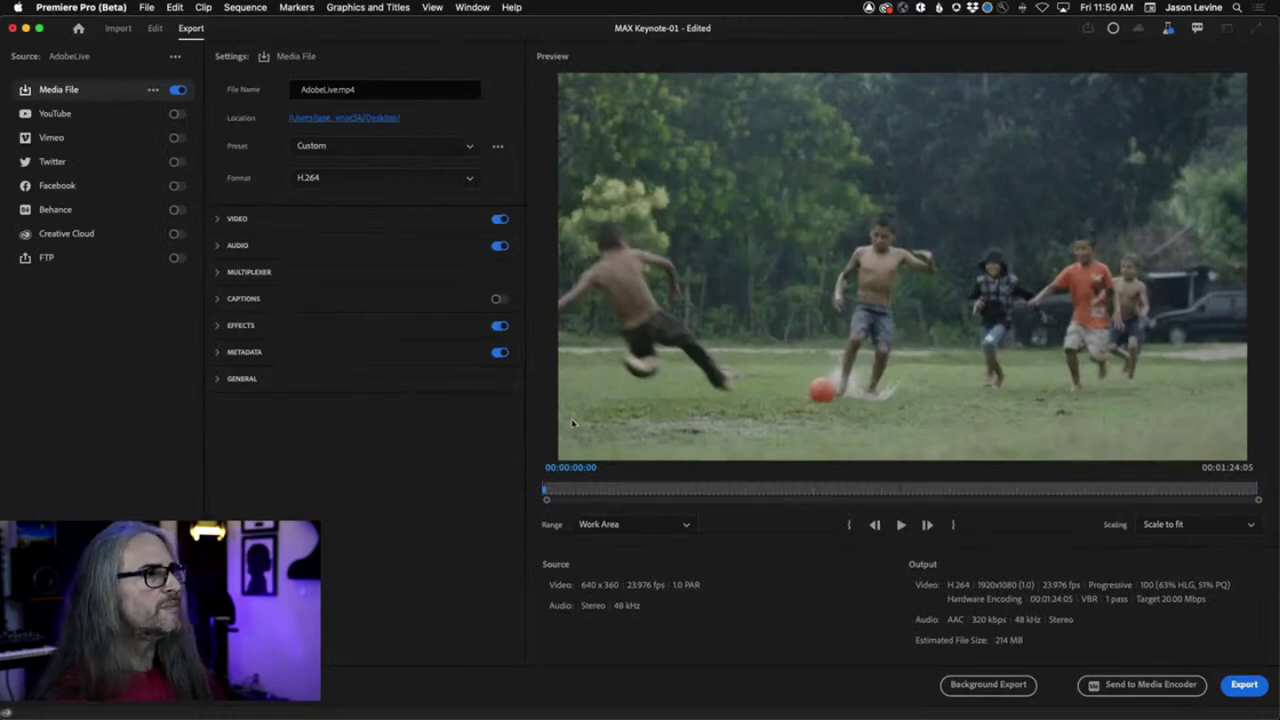
{"action": "left_click_drag", "start_coordinate": [547, 494], "coordinate": [1149, 490]}
{"action": "left_click", "coordinate": [547, 492]}
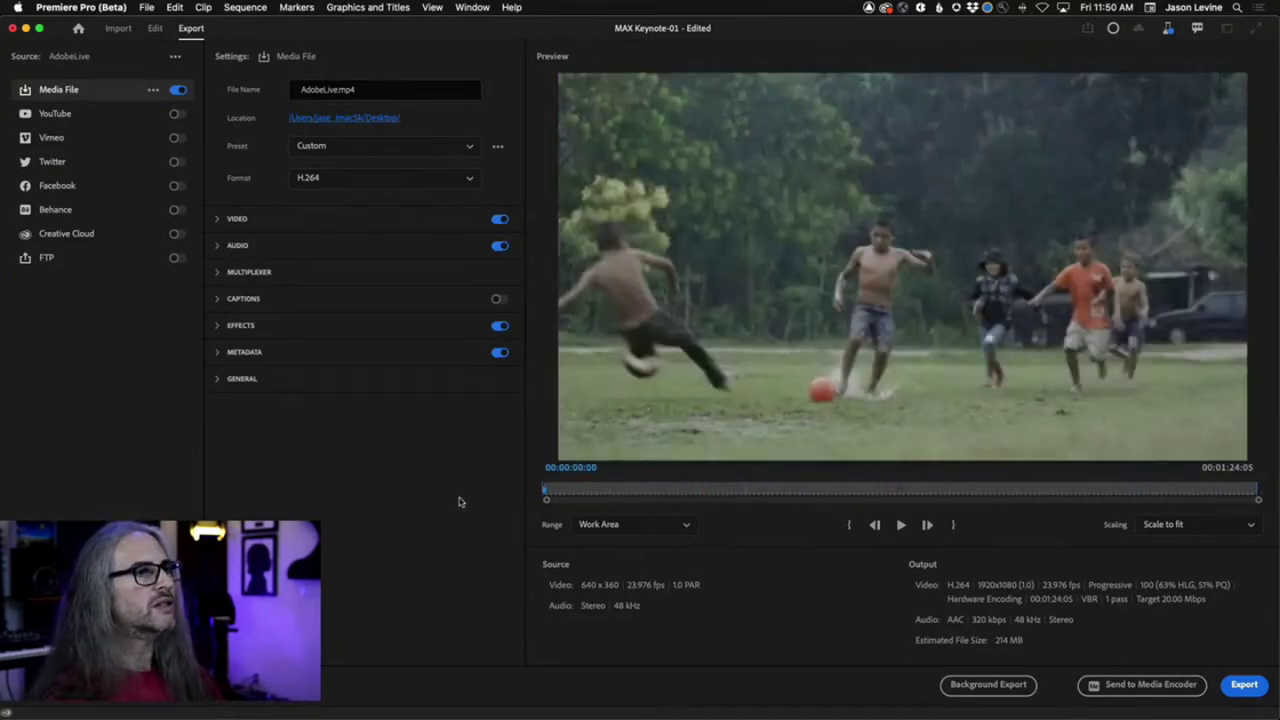
Drag the out point to about 50 s, keep Range as Custom (00:00:50:21, 129 MB), and scrub the preview
{"action": "left_click_drag", "start_coordinate": [1256, 489], "coordinate": [973, 489]}
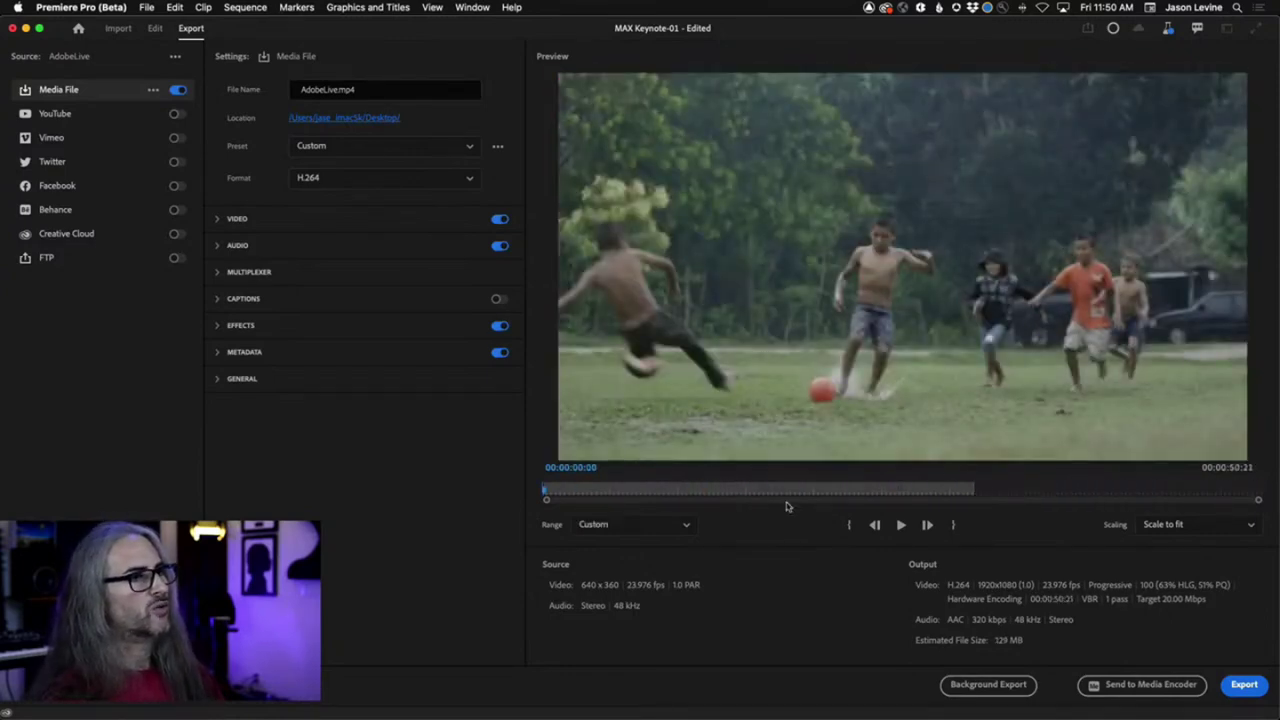
{"action": "left_click_drag", "start_coordinate": [545, 490], "coordinate": [755, 490]}
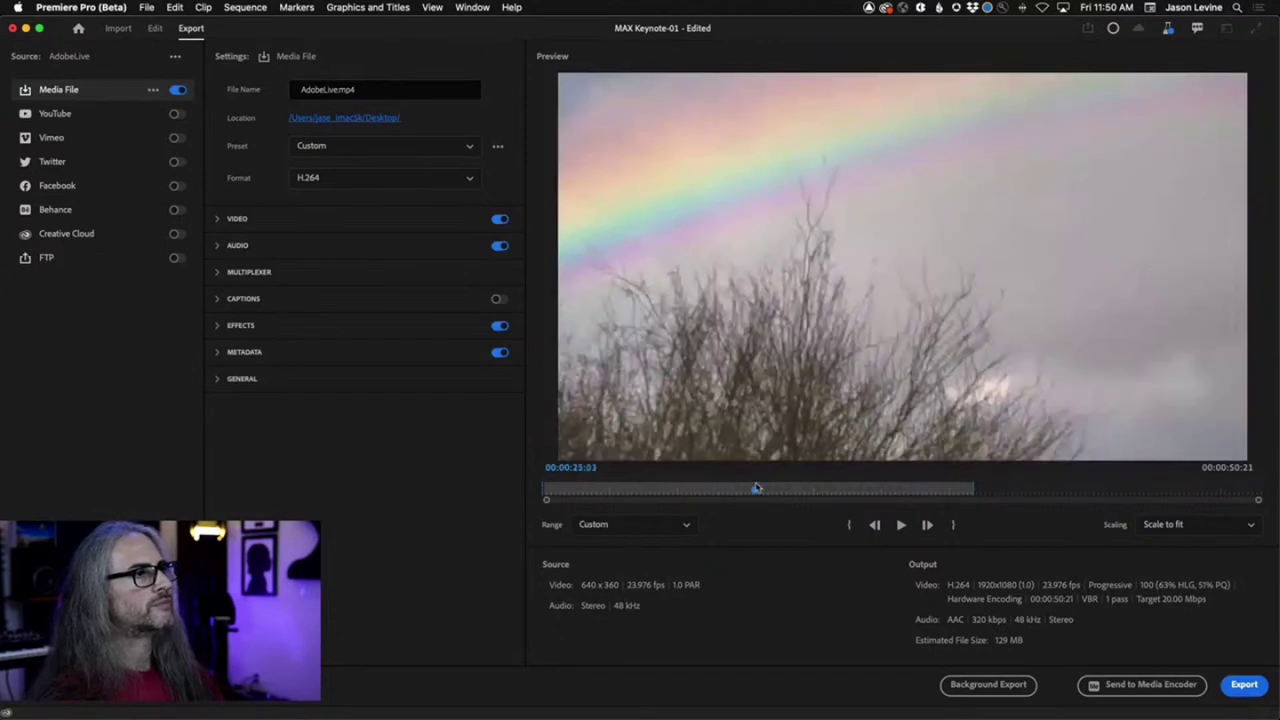
{"action": "left_click", "coordinate": [671, 524]}
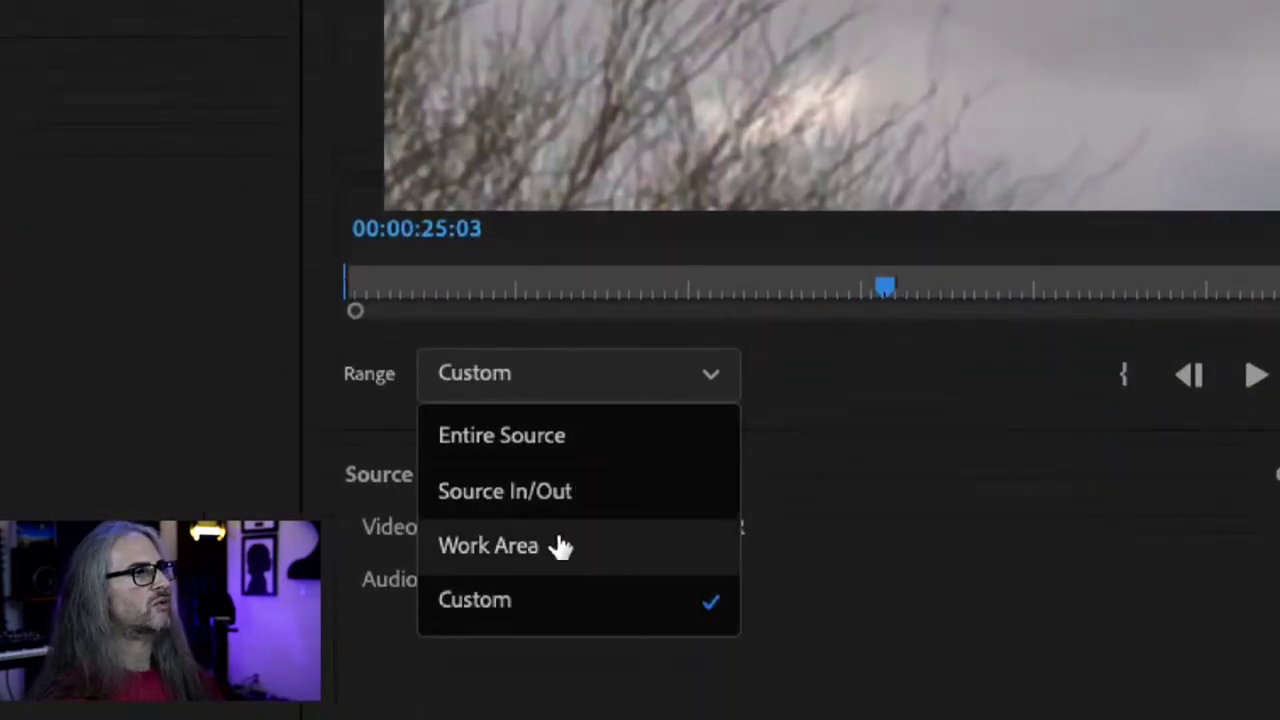
{"action": "left_click", "coordinate": [852, 366]}
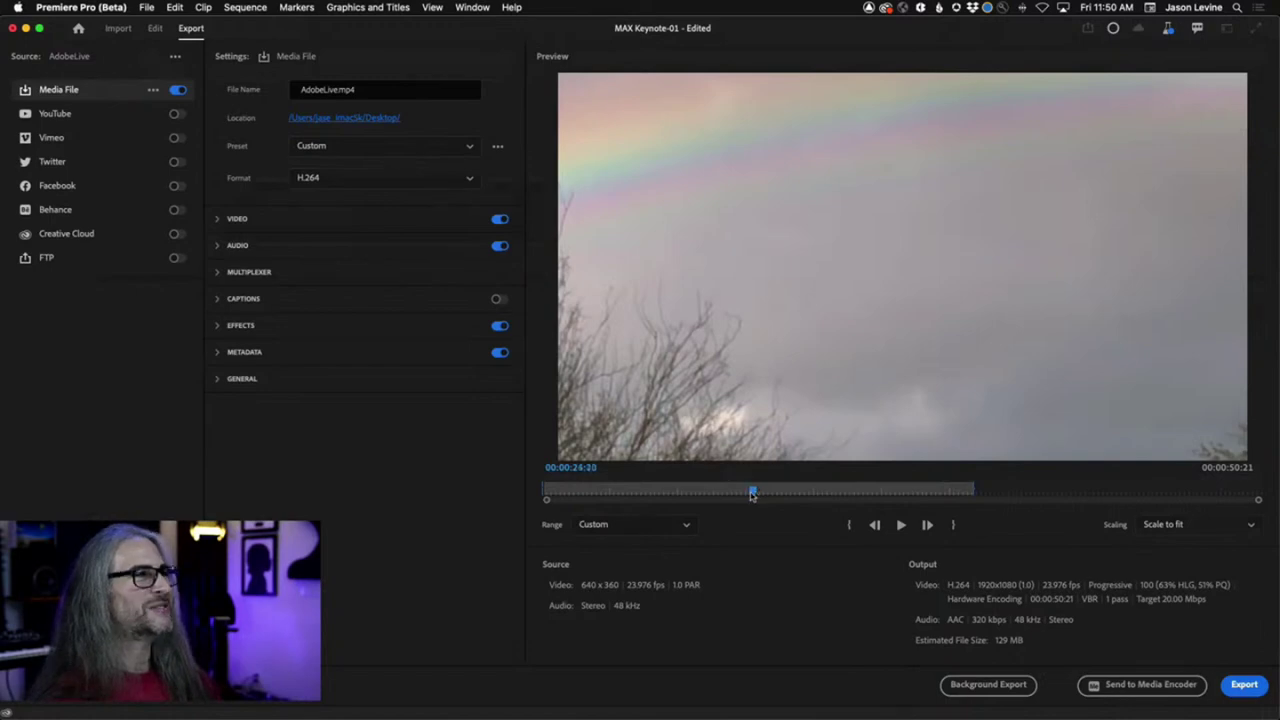
{"action": "left_click_drag", "start_coordinate": [755, 491], "coordinate": [551, 494]}
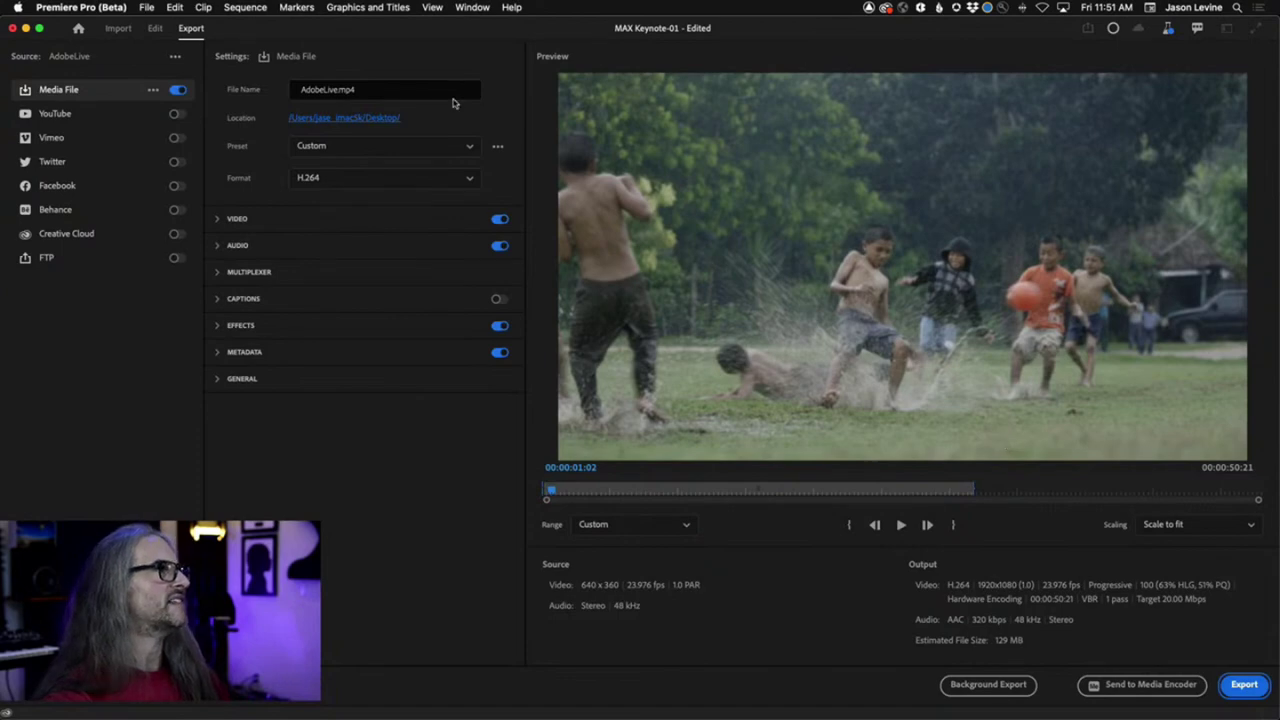
Leave the export settings for the Edit workspace, showing the AdobeLive sequence
{"action": "left_click", "coordinate": [156, 29]}
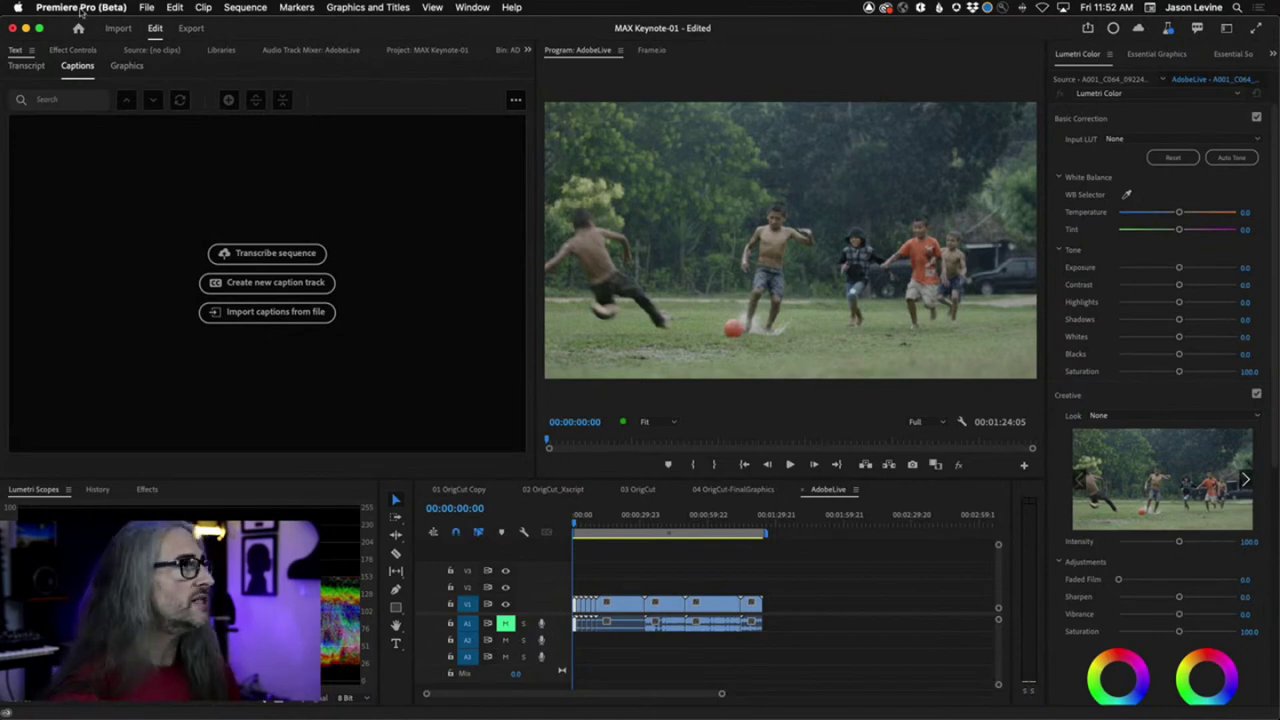
Show the 01 OrigCut Copy sequence (00:01:56:18) in the timeline instead of AdobeLive
{"action": "left_click", "coordinate": [458, 490]}
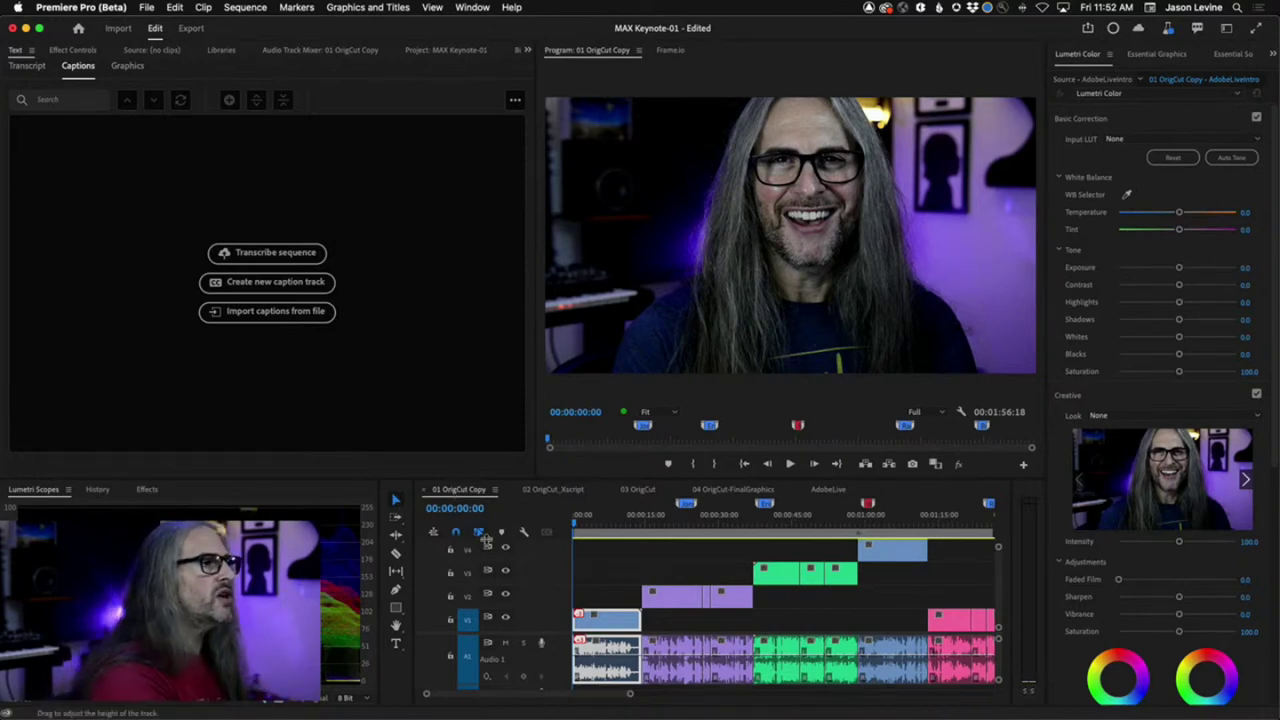
Delete the clips after 1:07 in 01 OrigCut Copy, trimming it to 00:01:12:27
{"action": "left_click", "coordinate": [590, 525]}
{"action": "left_click_drag", "start_coordinate": [590, 525], "coordinate": [805, 525]}
{"action": "key", "text": "backslash"}
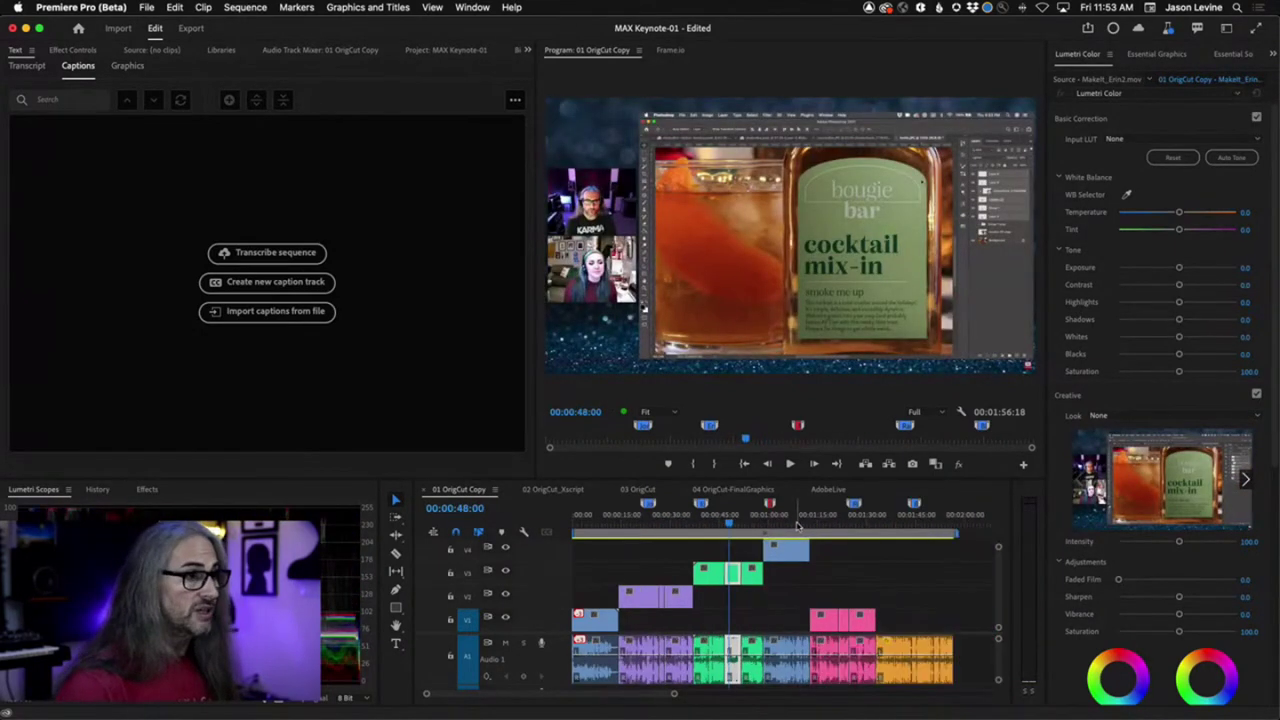
{"action": "left_click", "coordinate": [951, 531]}
{"action": "left_click_drag", "start_coordinate": [951, 531], "coordinate": [793, 537]}
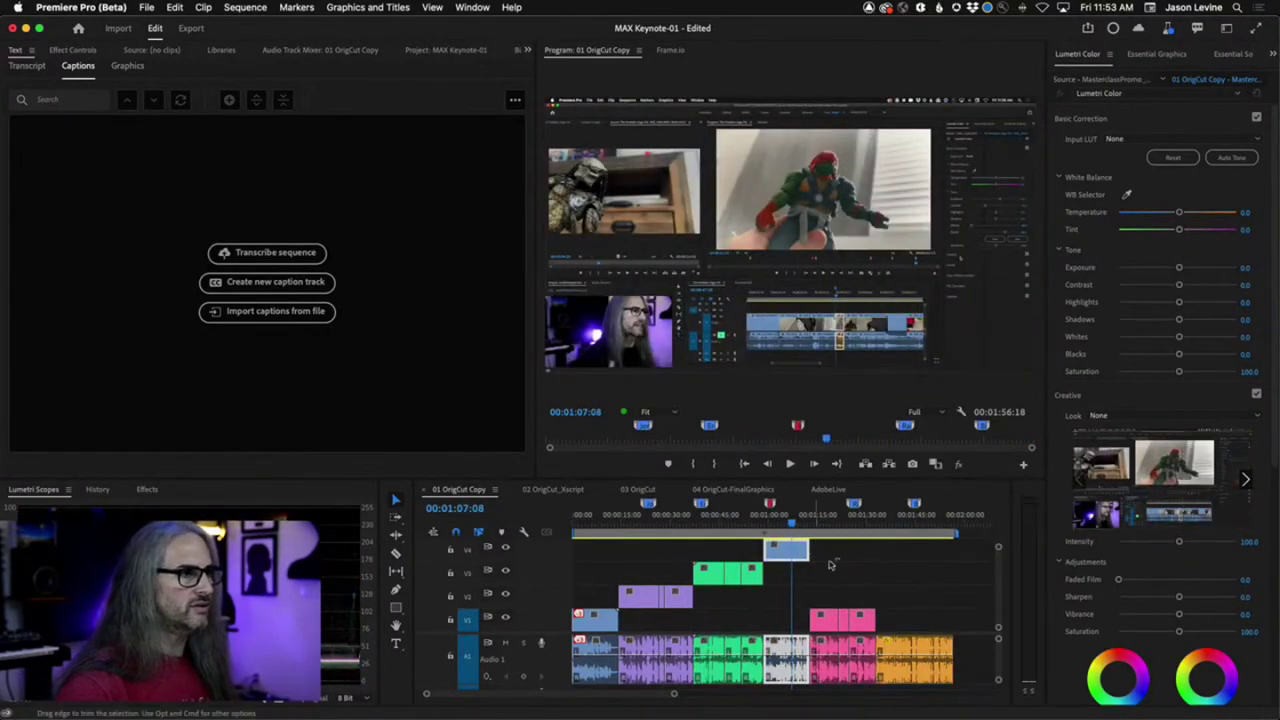
{"action": "left_click_drag", "start_coordinate": [957, 599], "coordinate": [828, 692]}
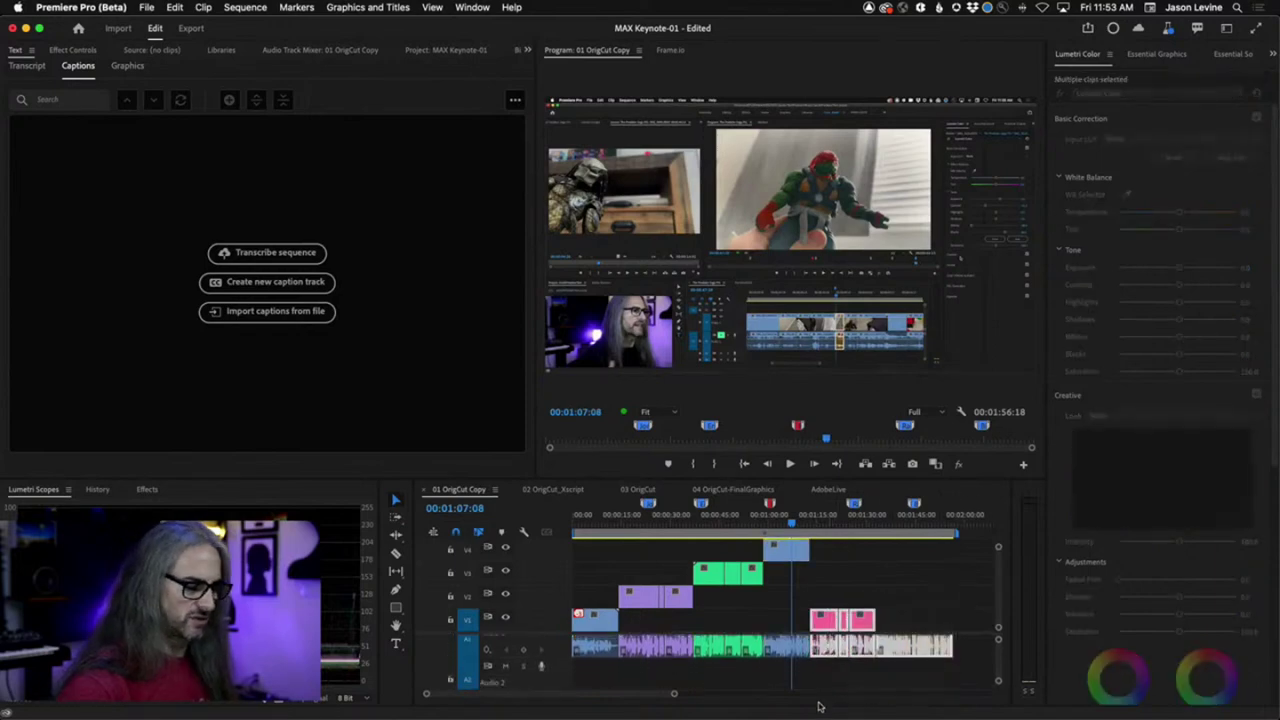
{"action": "key", "text": "Delete"}
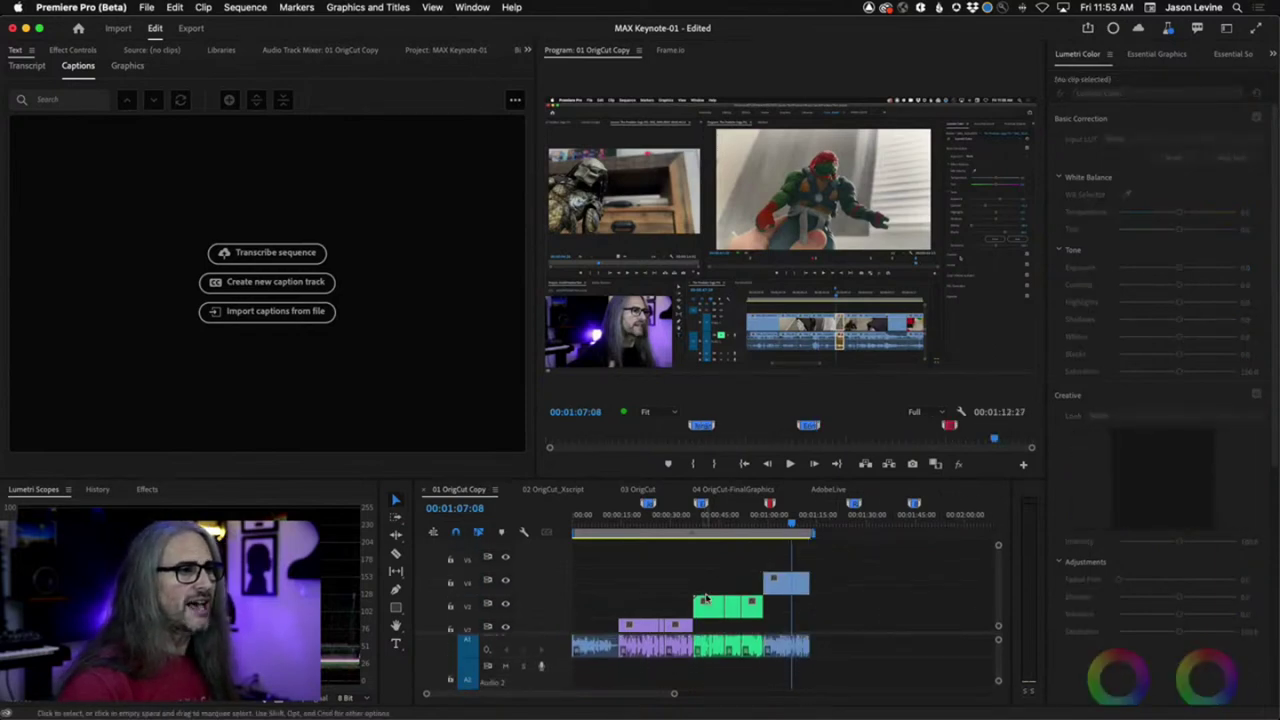
{"action": "key", "text": "backslash"}
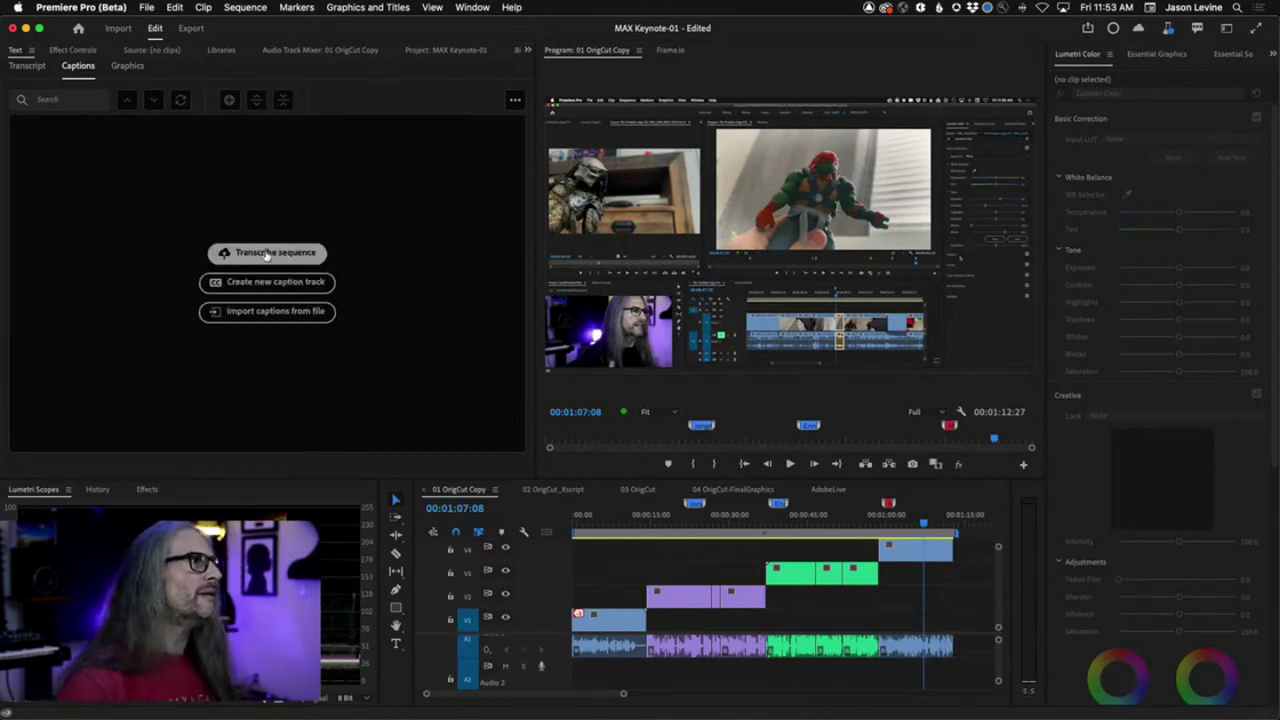
{"action": "left_click", "coordinate": [27, 65]}
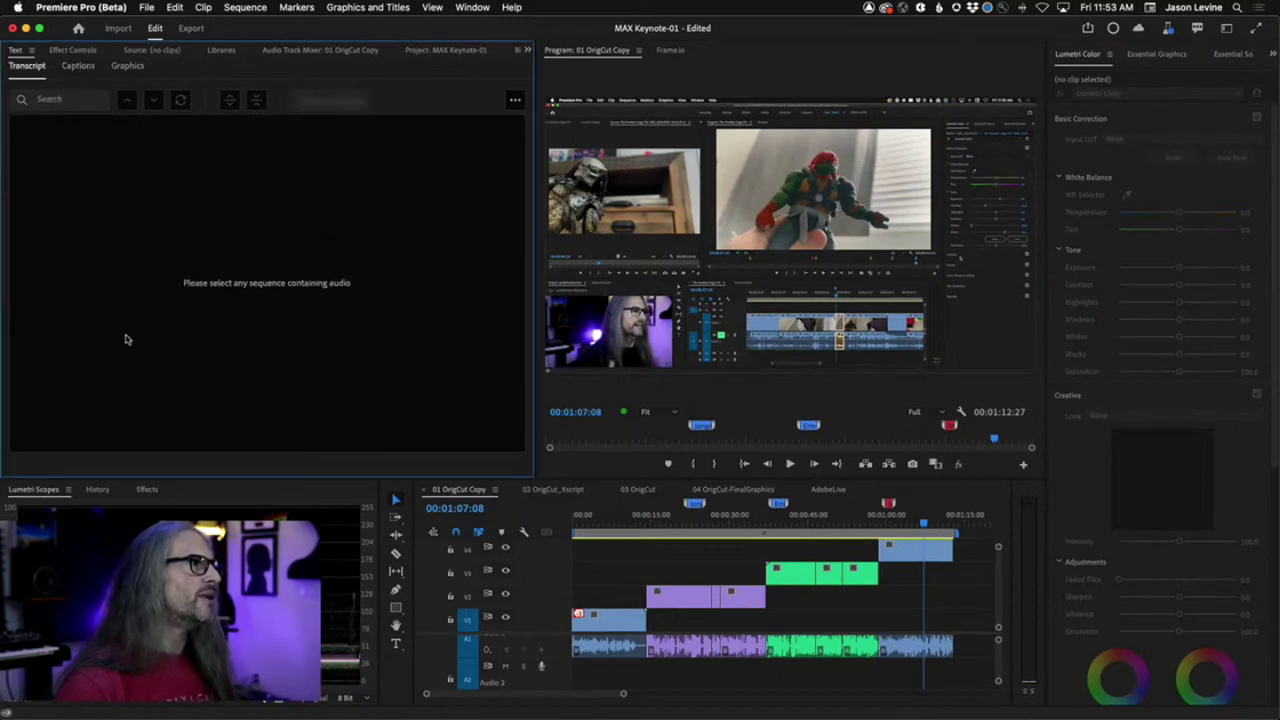
{"action": "left_click", "coordinate": [63, 66]}
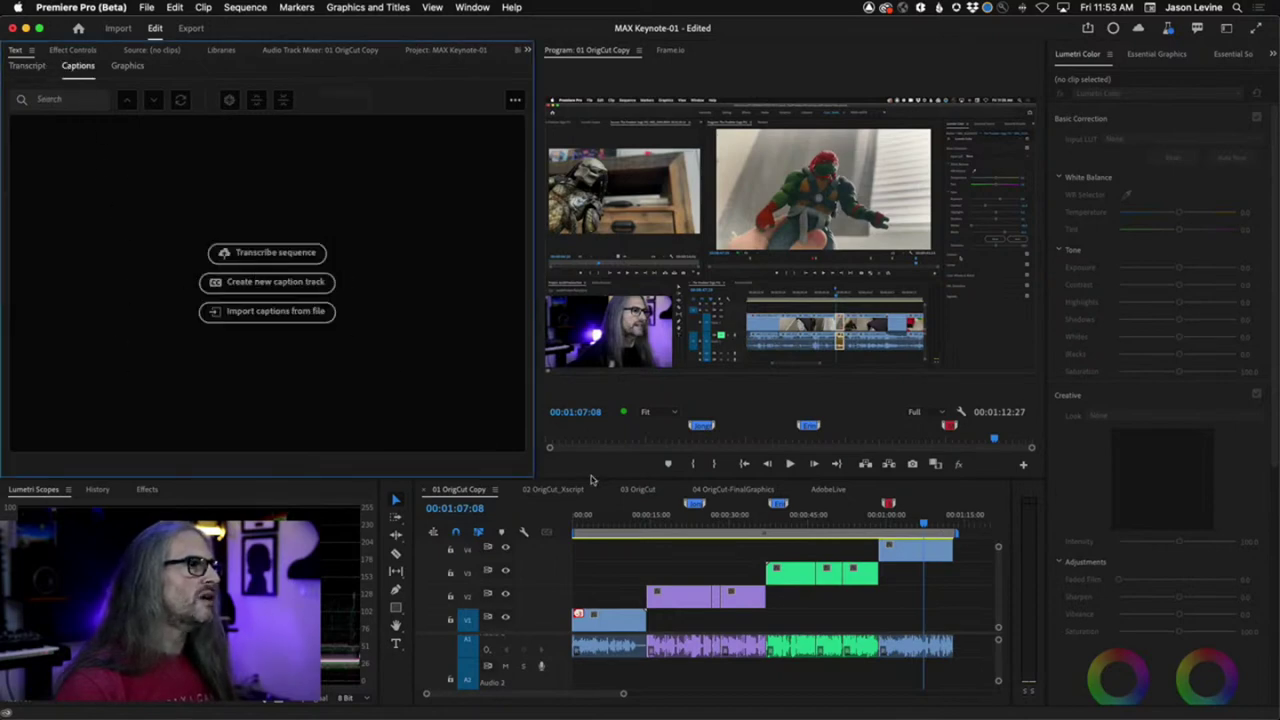
{"action": "left_click", "coordinate": [456, 494]}
{"action": "key", "text": "Home"}
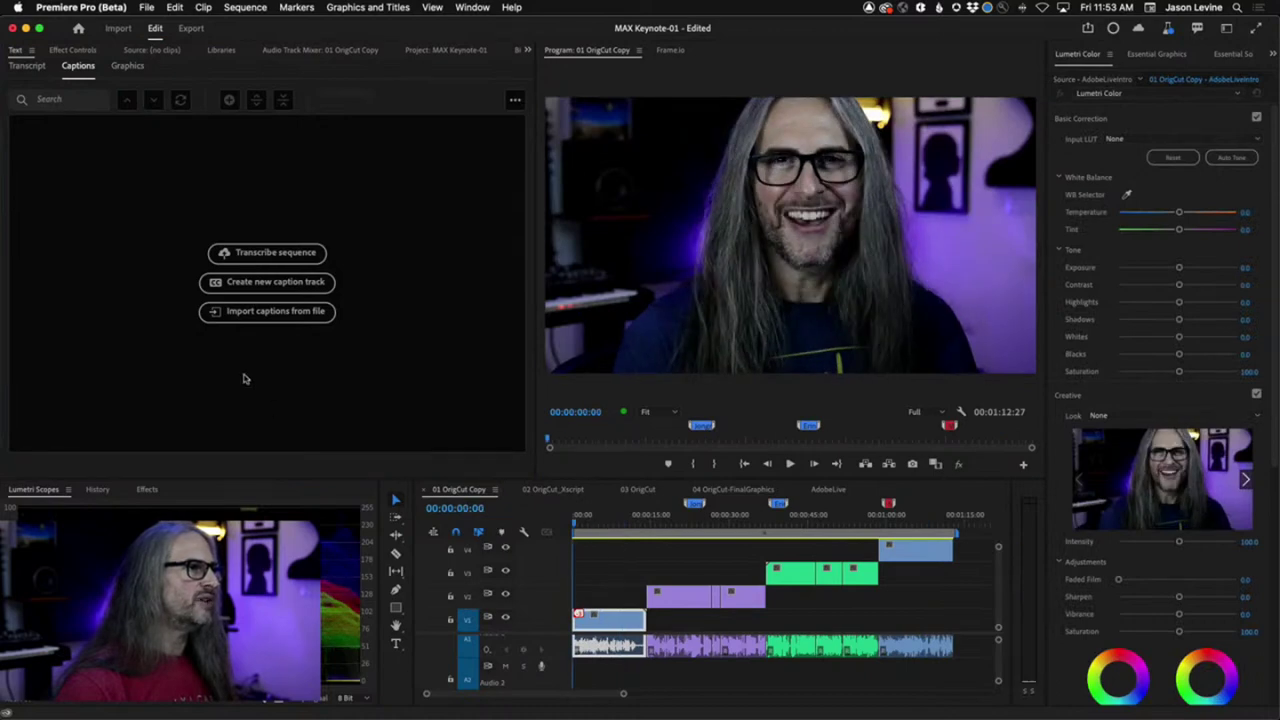
{"action": "left_click", "coordinate": [274, 252]}
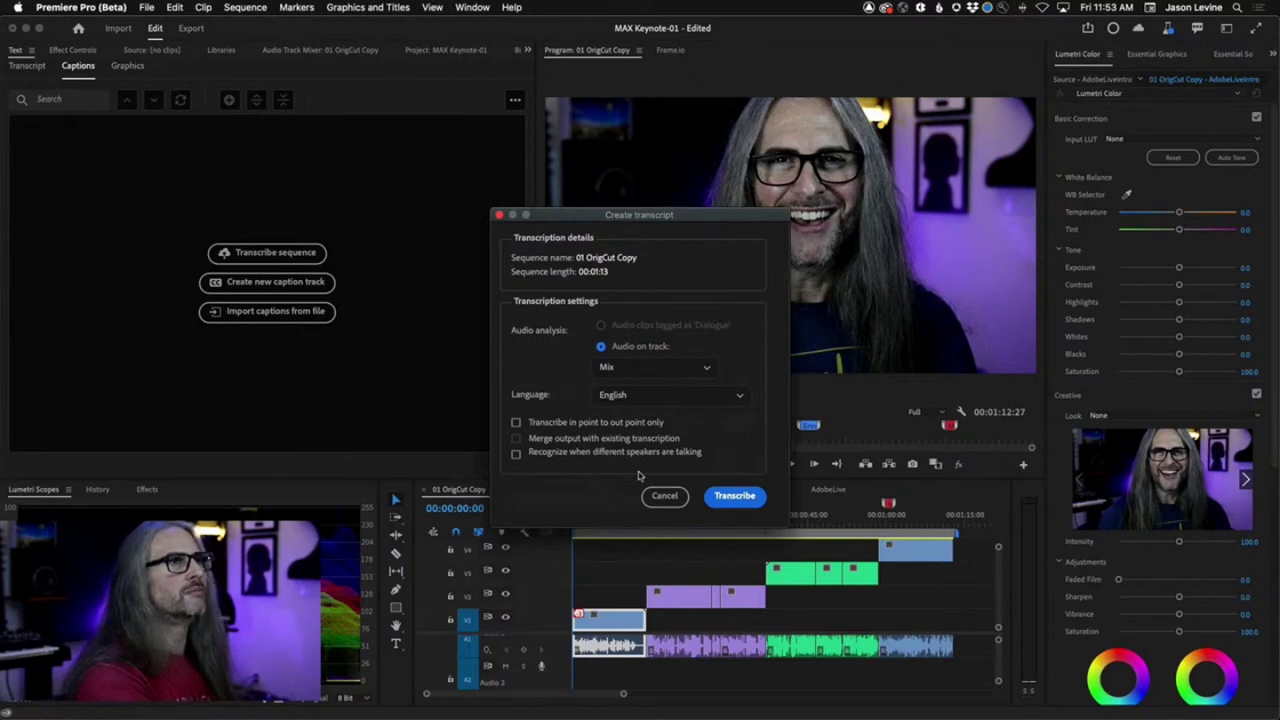
{"action": "left_click", "coordinate": [658, 497]}
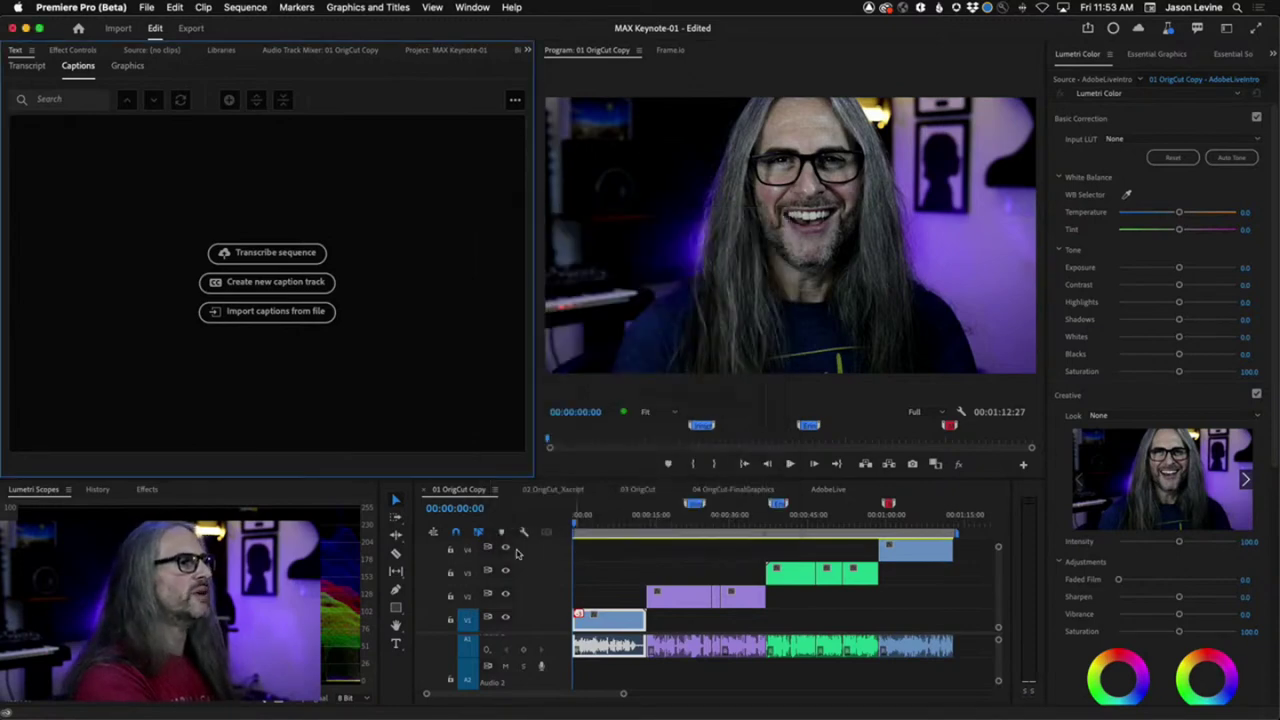
{"action": "left_click", "coordinate": [535, 489]}
{"action": "left_click", "coordinate": [484, 489]}
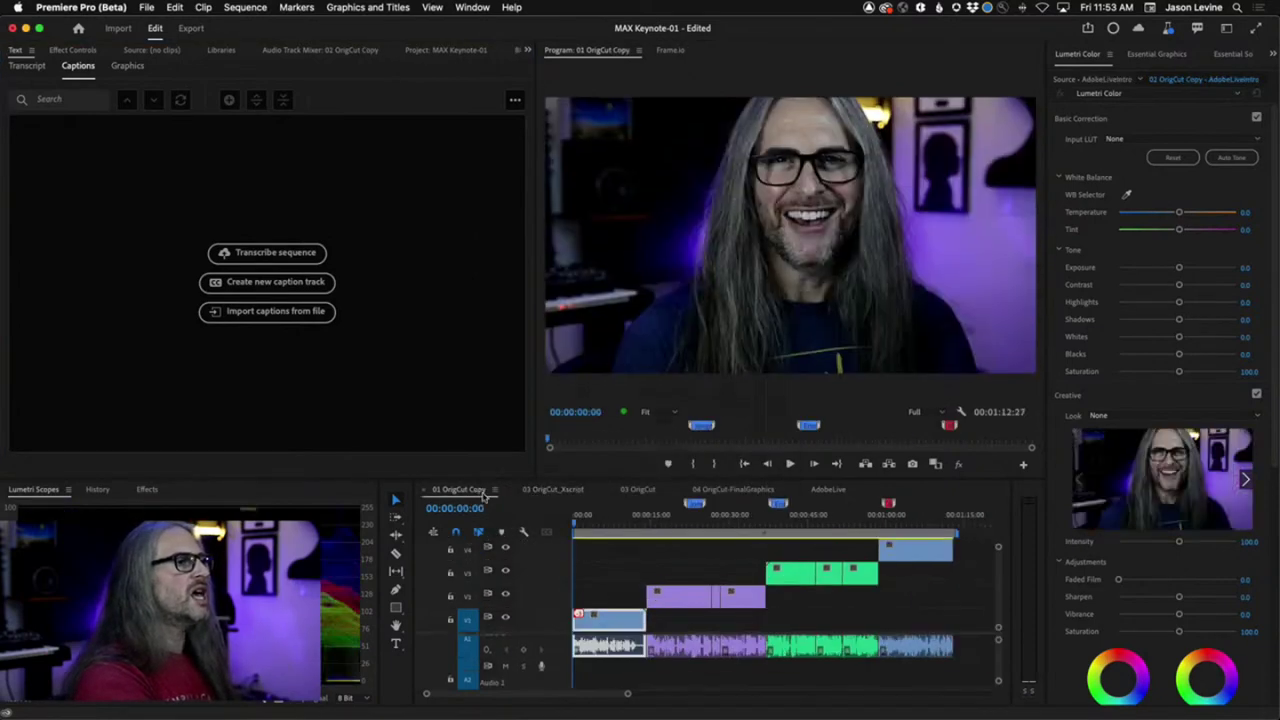
Make a new AdobeLiveIntro sequence from its clip and bring up the Text panel's Captions tab
{"action": "right_click", "coordinate": [608, 625]}
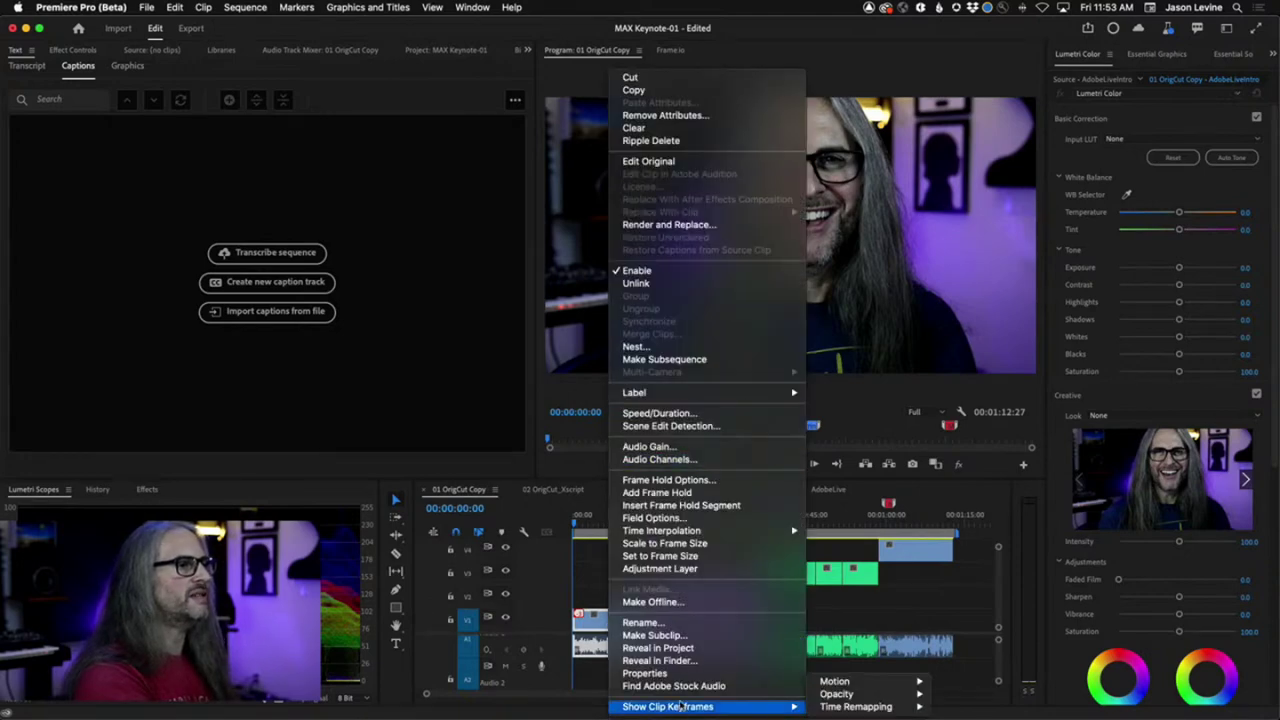
{"action": "left_click", "coordinate": [700, 648]}
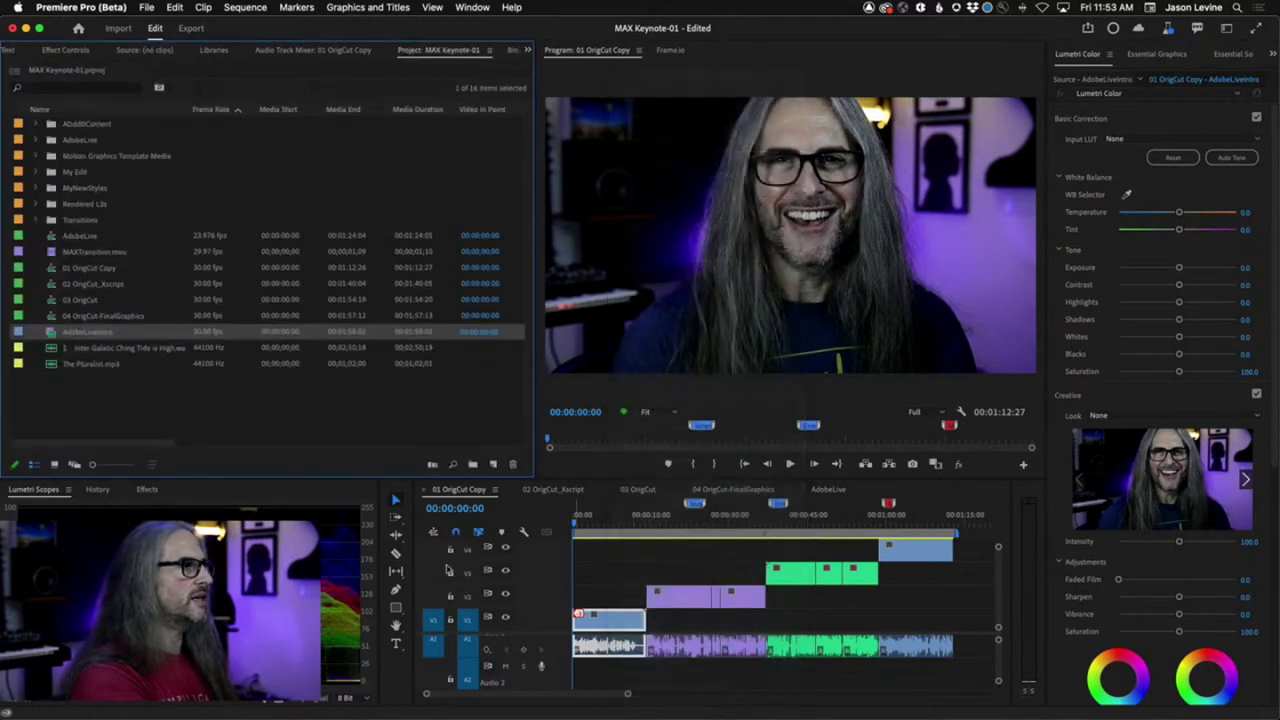
{"action": "right_click", "coordinate": [48, 333]}
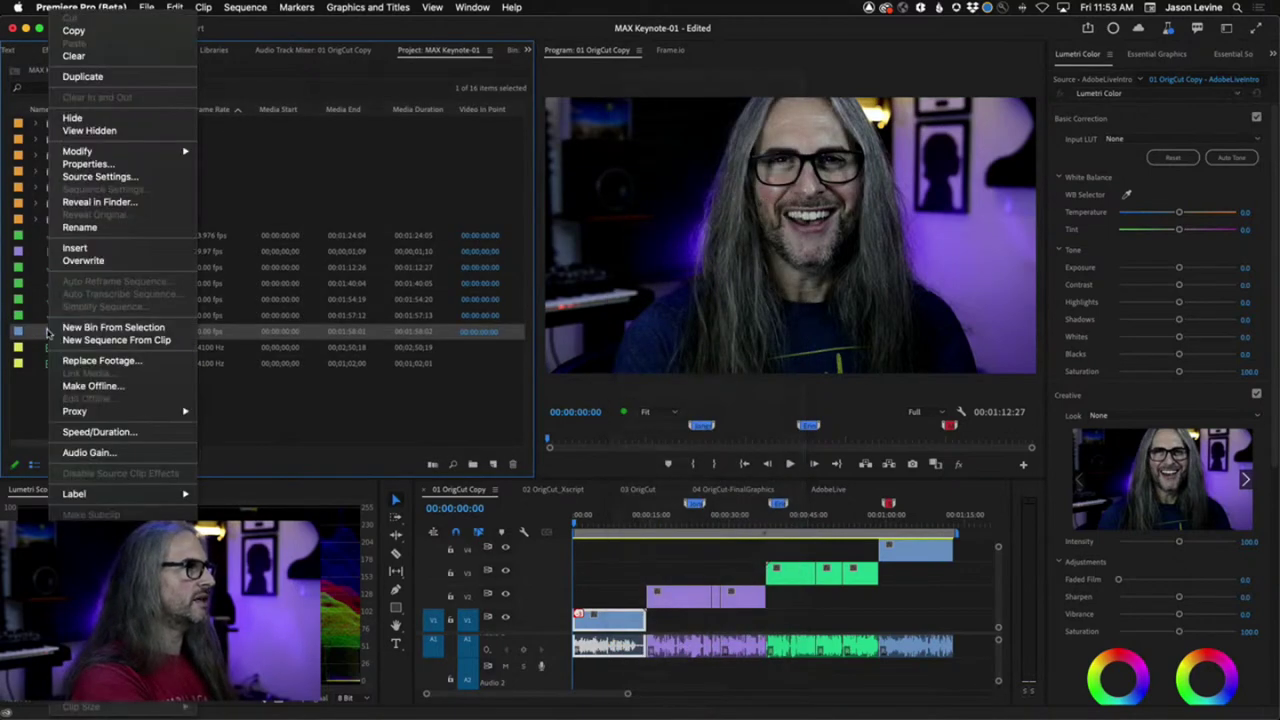
{"action": "left_click", "coordinate": [150, 342]}
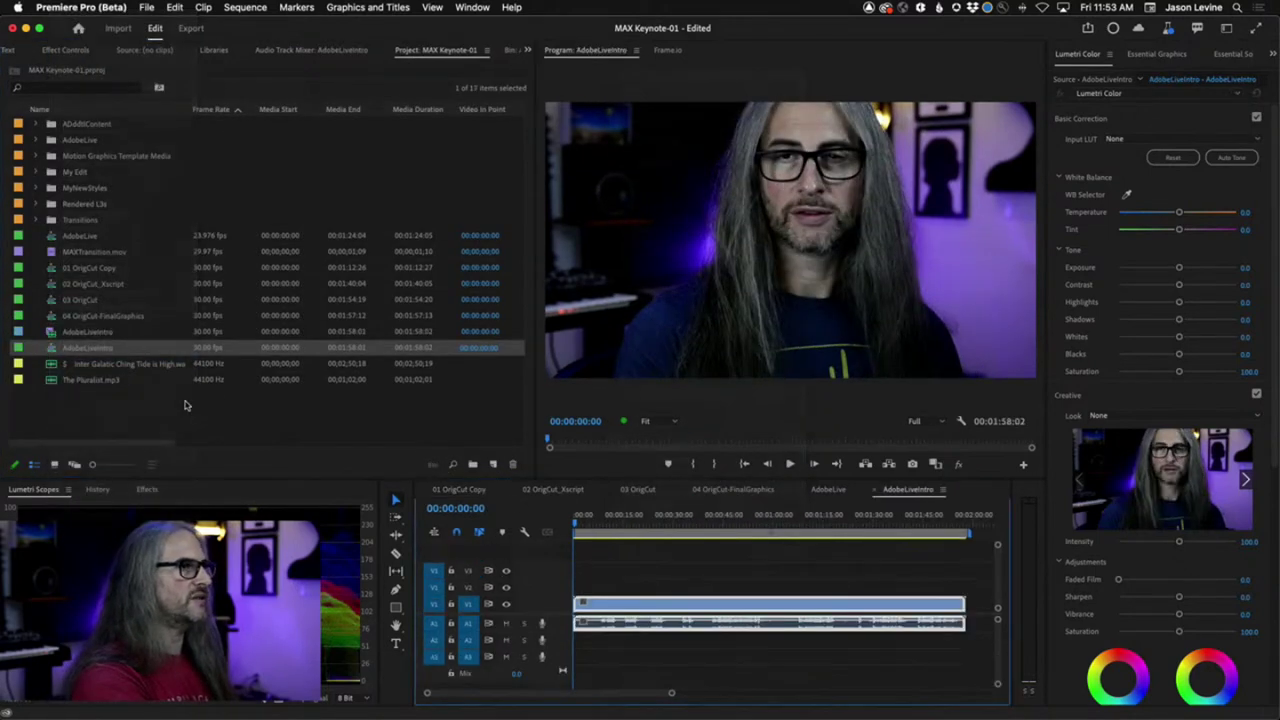
{"action": "left_click", "coordinate": [585, 517]}
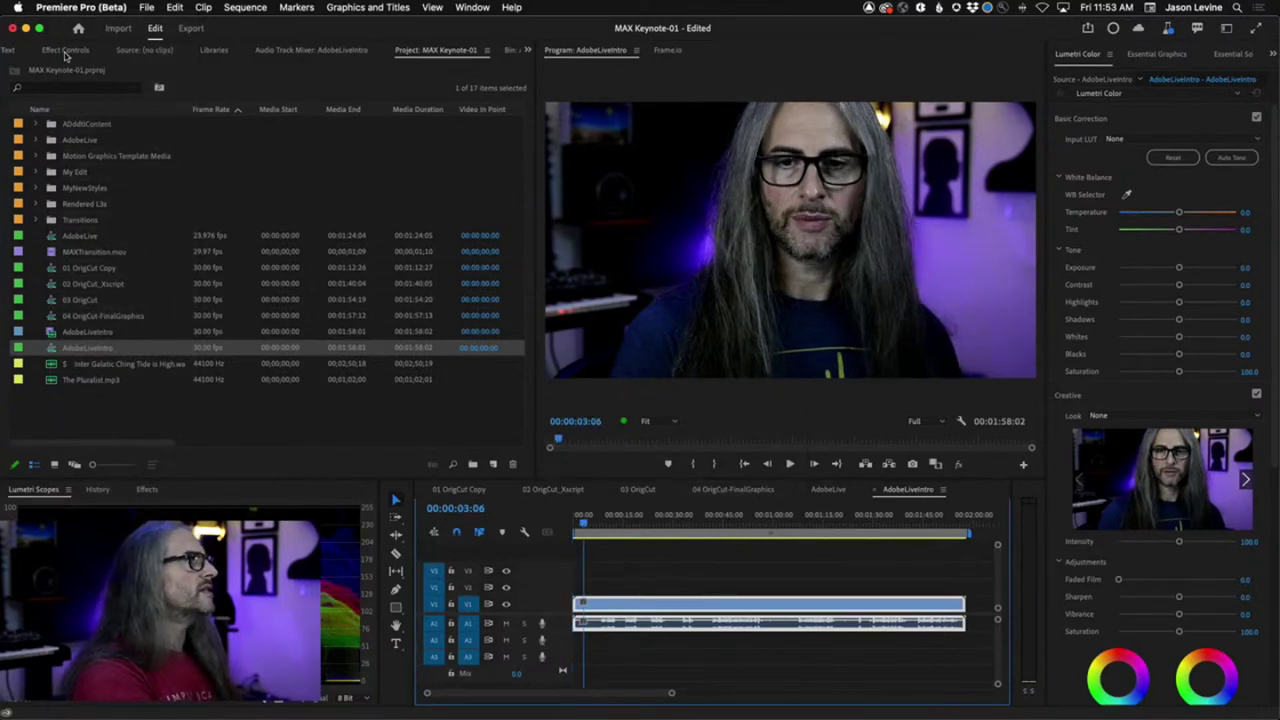
{"action": "left_click", "coordinate": [8, 51]}
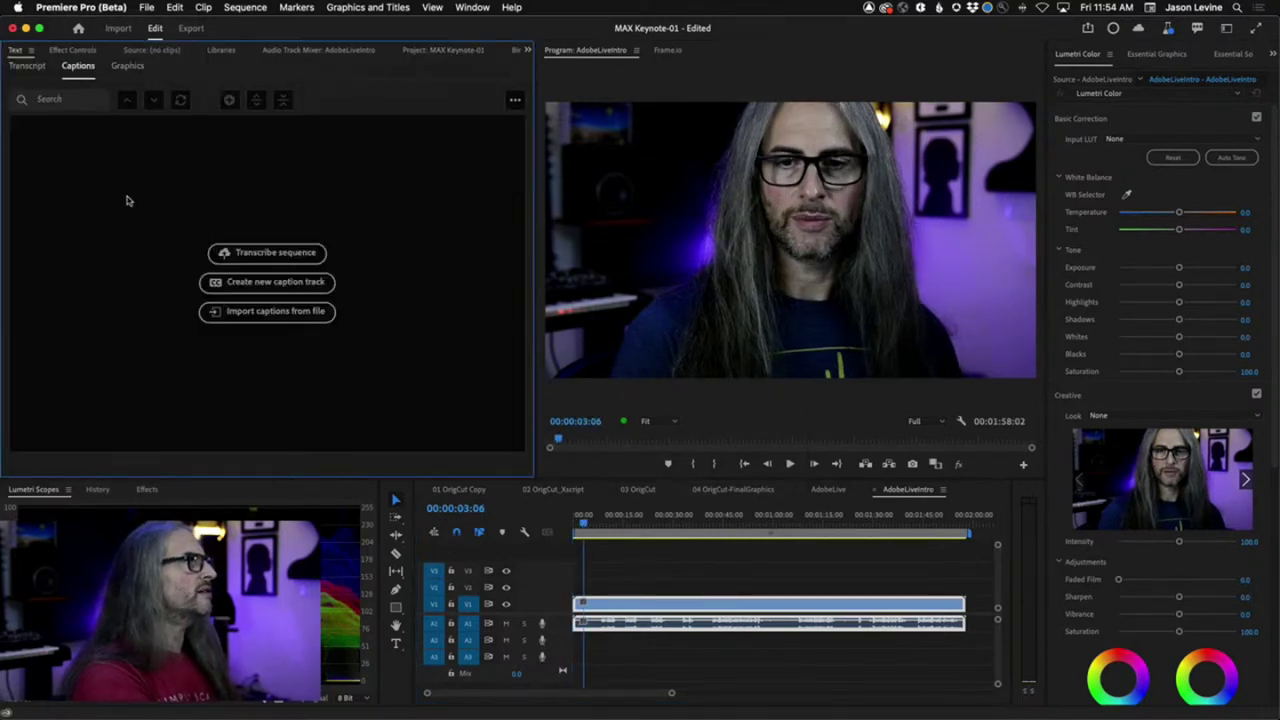
Enlarge track A1, select the AdobeLiveIntro audio clip, and open the Create transcript dialog
{"action": "left_click", "coordinate": [27, 70]}
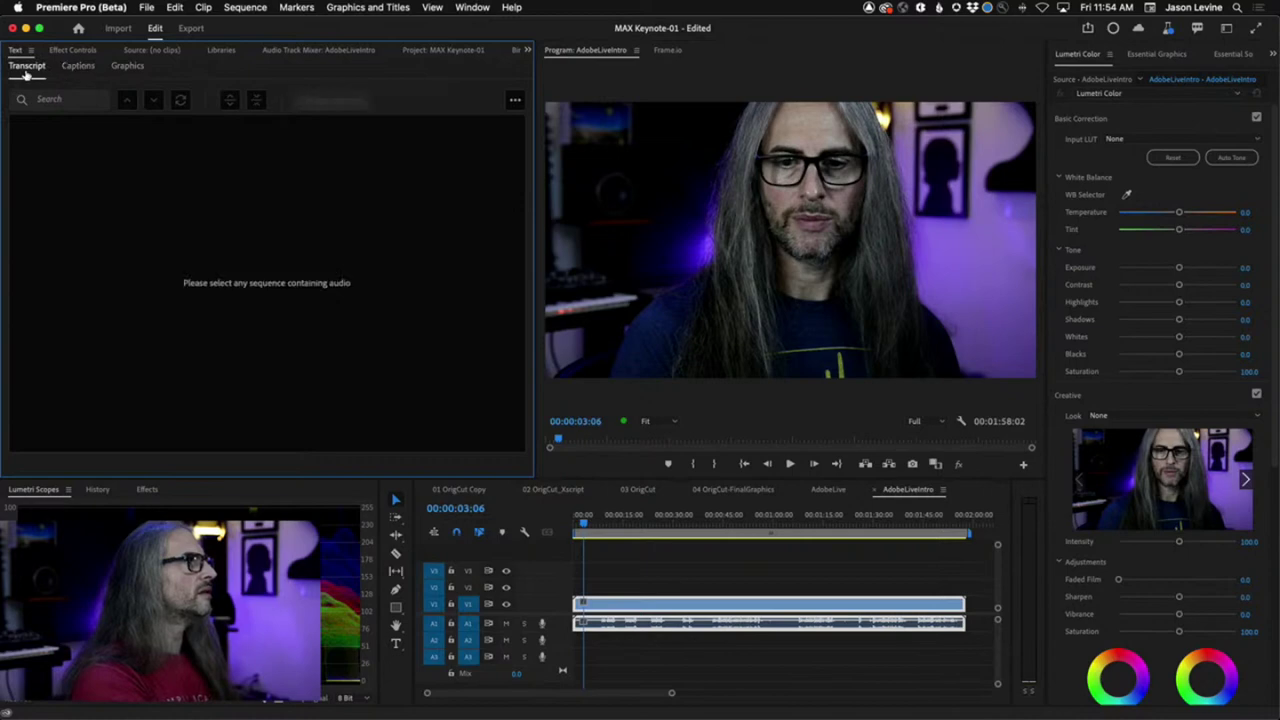
{"action": "left_click", "coordinate": [598, 624]}
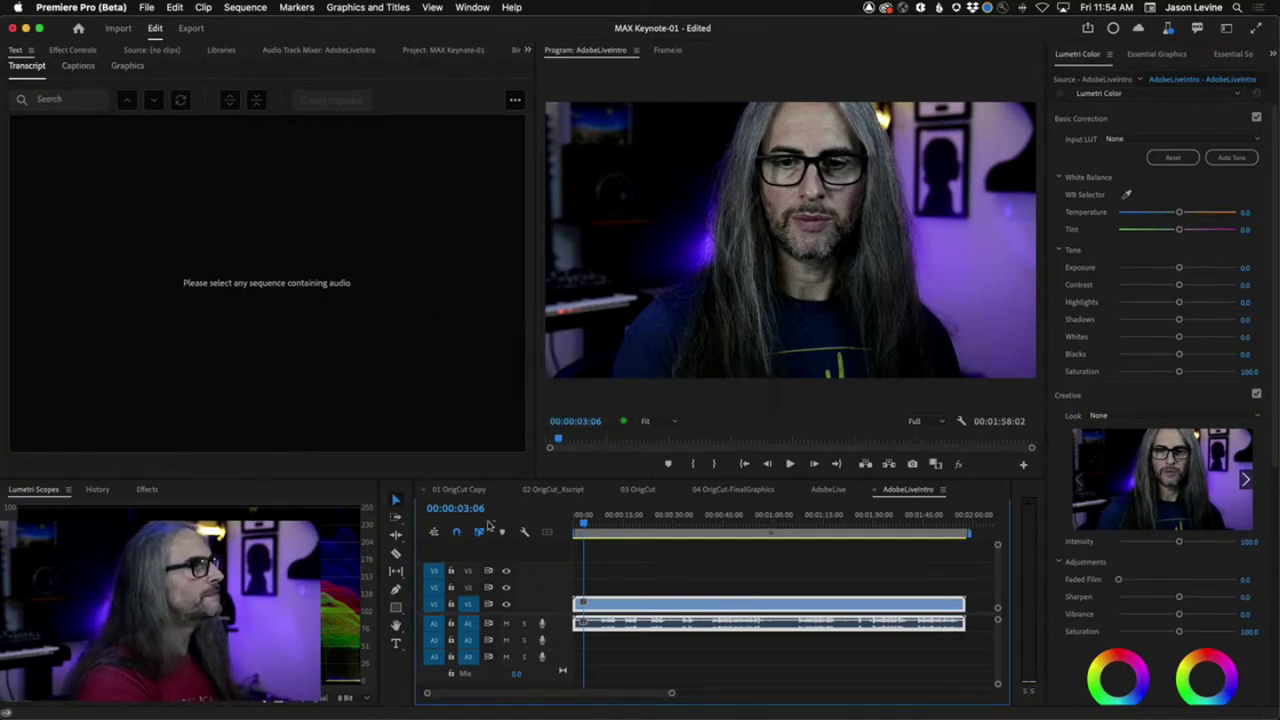
{"action": "left_click", "coordinate": [614, 652]}
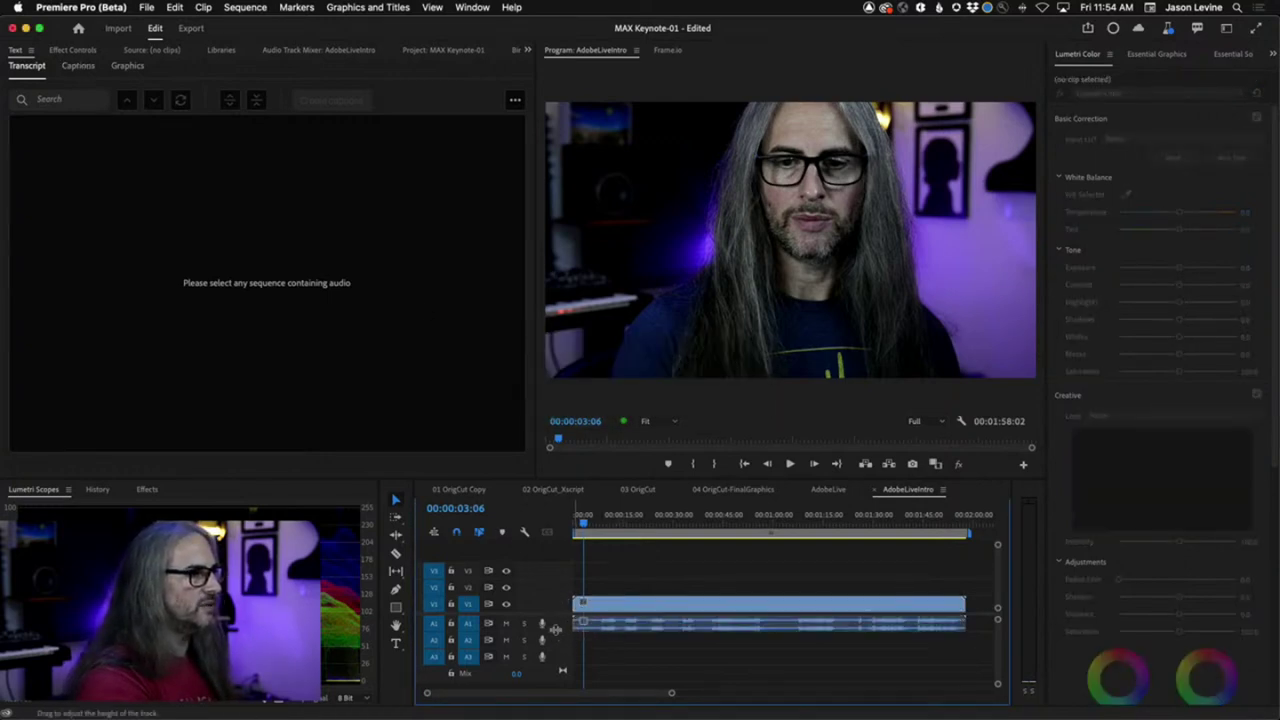
{"action": "scroll", "coordinate": [556, 636], "scroll_direction": "up", "scroll_amount": 5}
{"action": "left_click", "coordinate": [620, 636]}
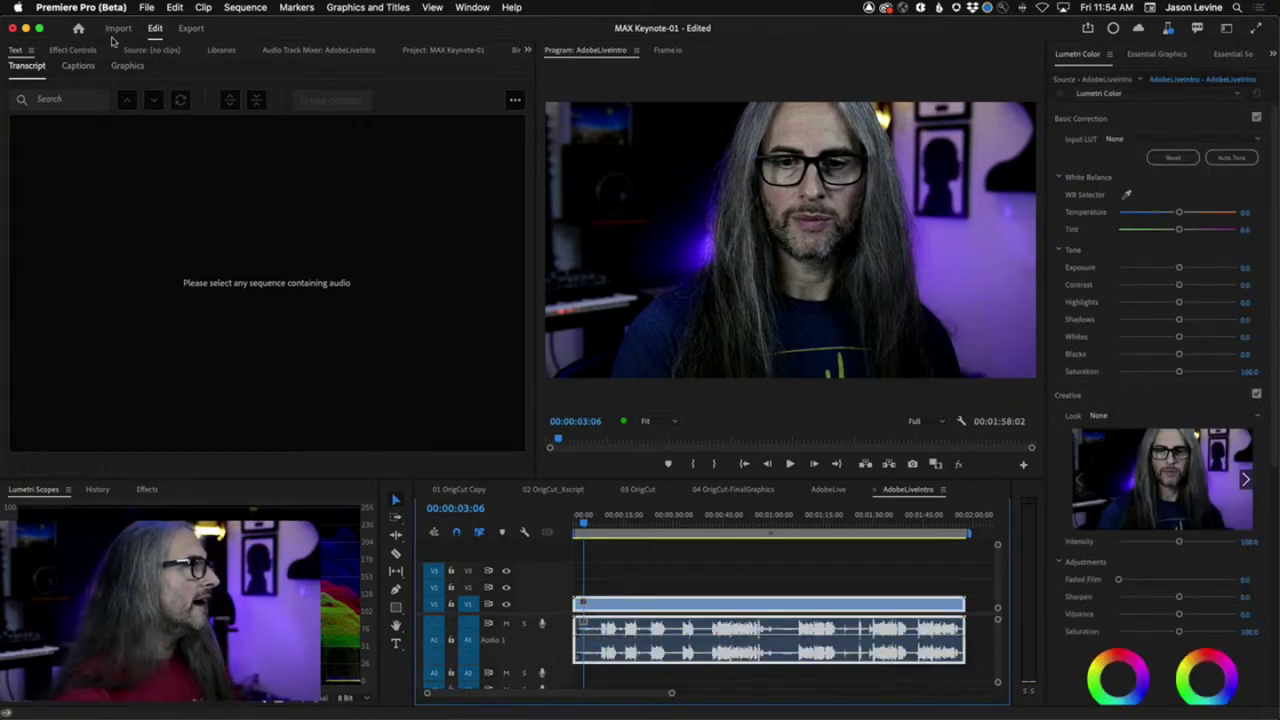
{"action": "left_click", "coordinate": [79, 66]}
Keep Mix audio and English in the transcript settings and turn on Recognize speakers
{"action": "left_click", "coordinate": [286, 252]}
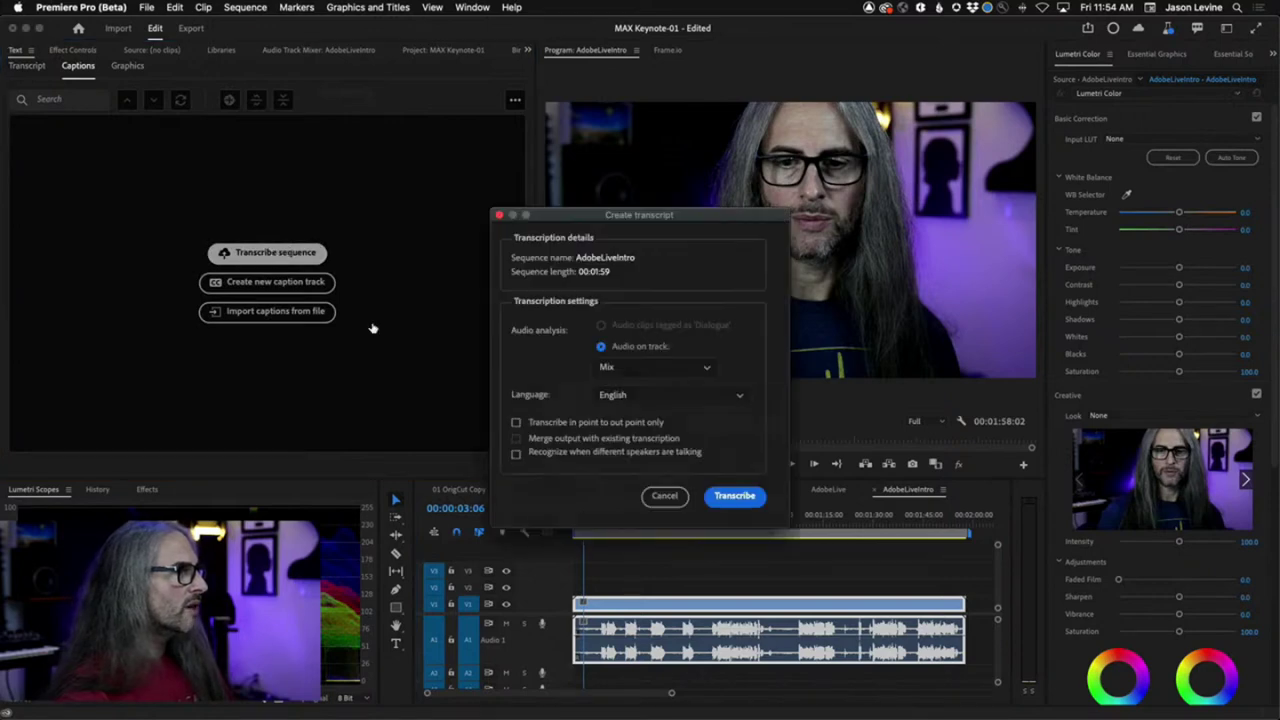
{"action": "left_click_drag", "start_coordinate": [641, 214], "coordinate": [752, 130]}
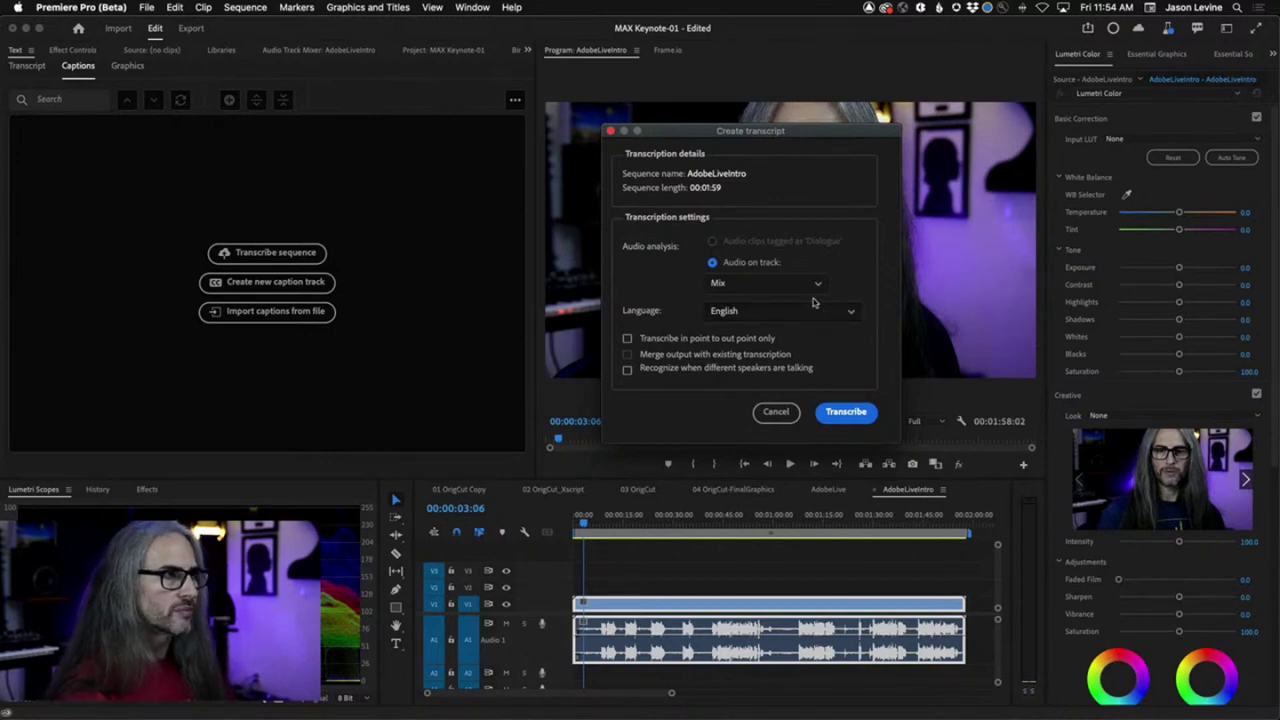
{"action": "left_click", "coordinate": [763, 285]}
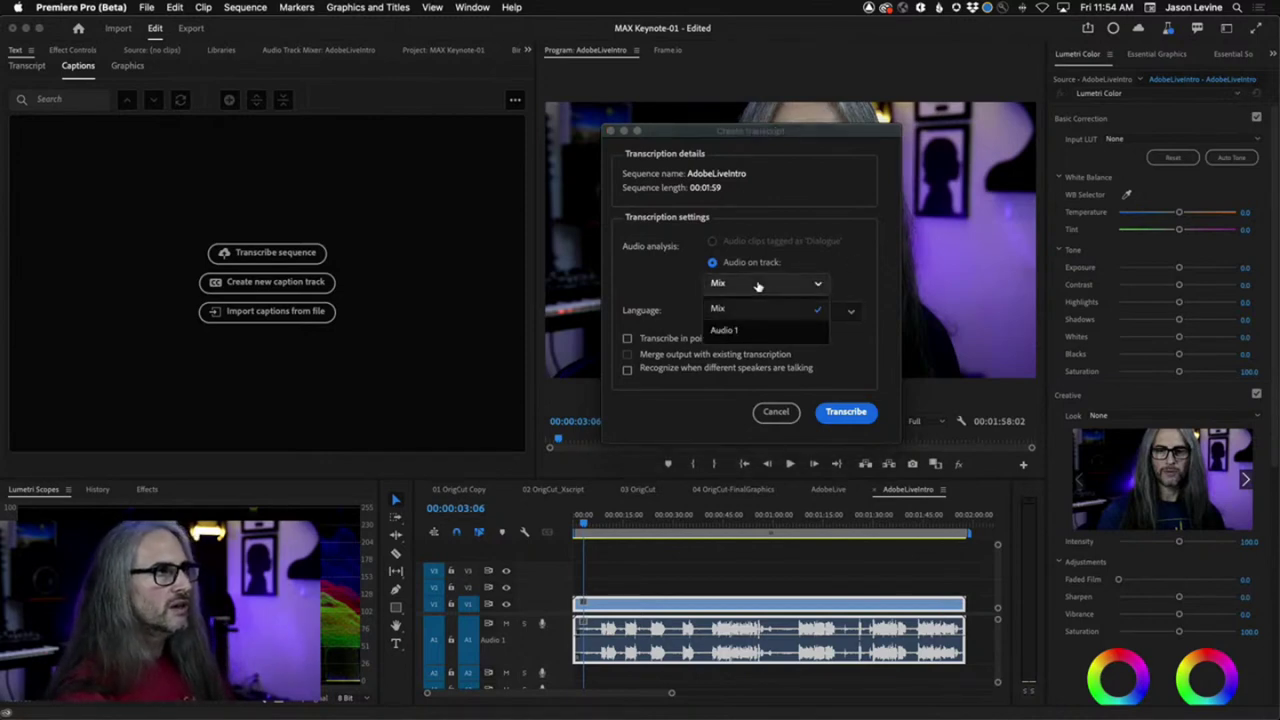
{"action": "left_click", "coordinate": [763, 290]}
{"action": "left_click", "coordinate": [785, 313]}
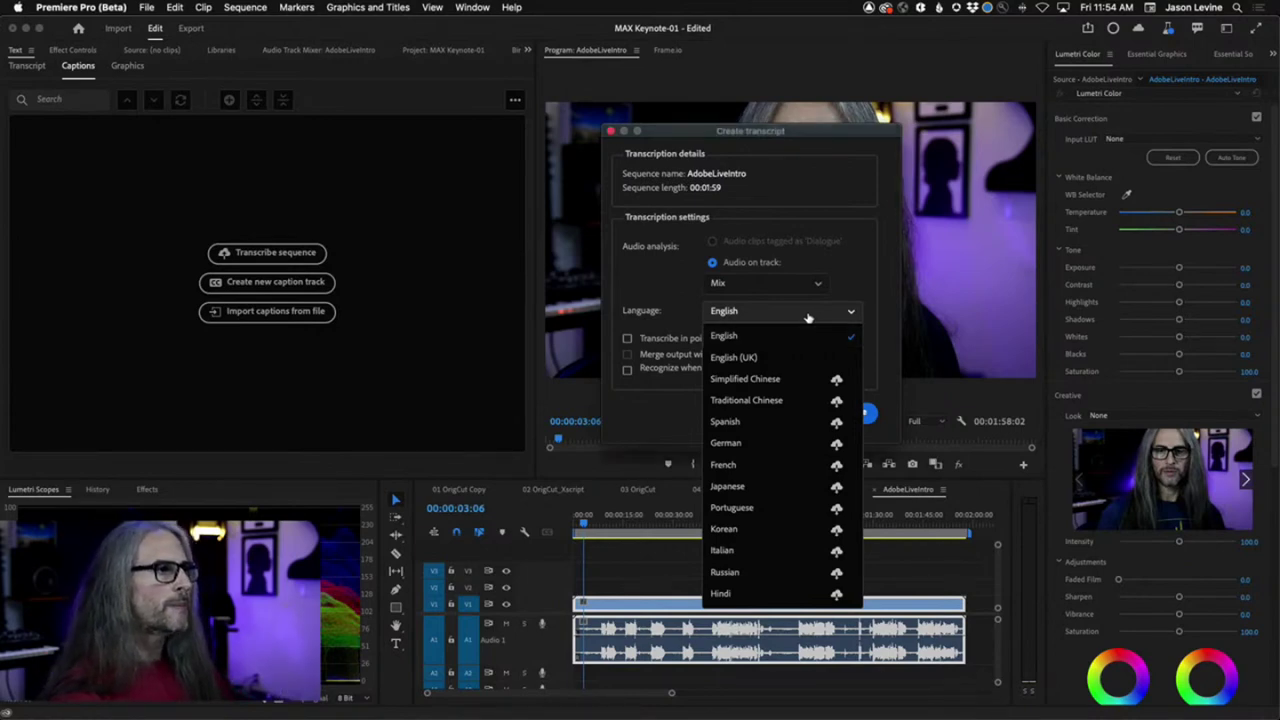
{"action": "left_click", "coordinate": [811, 340]}
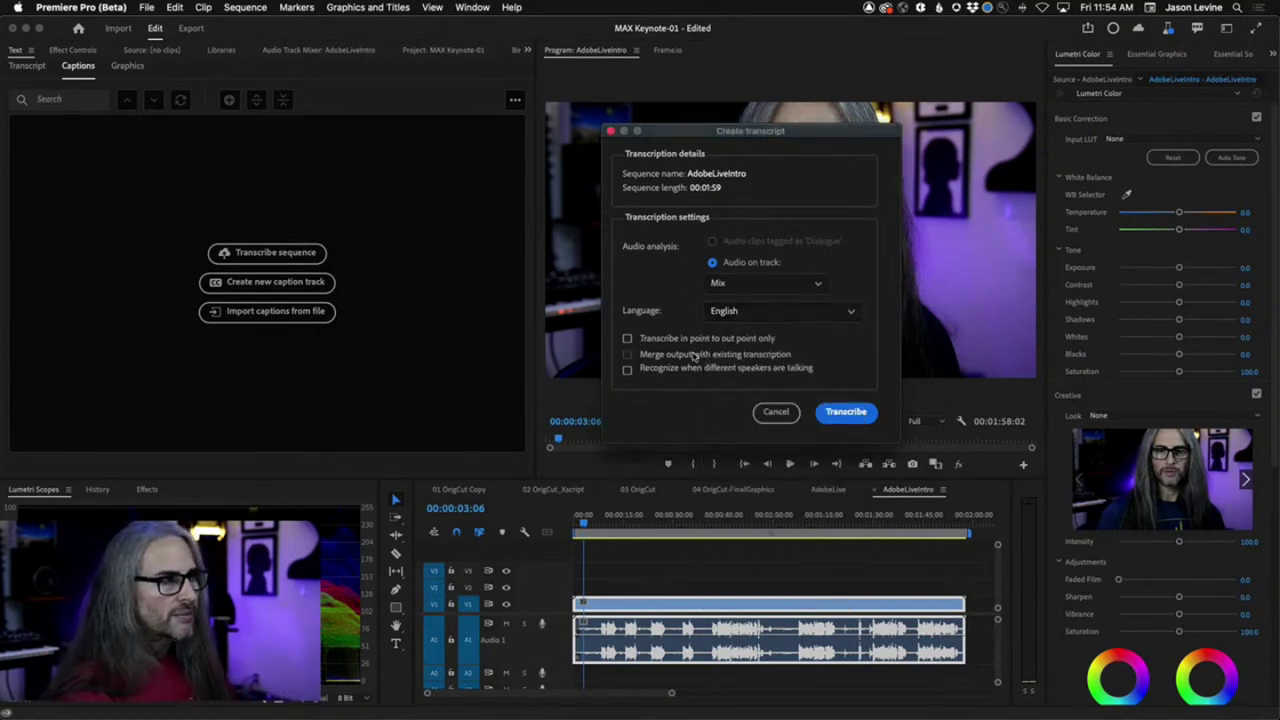
{"action": "left_click", "coordinate": [627, 370]}
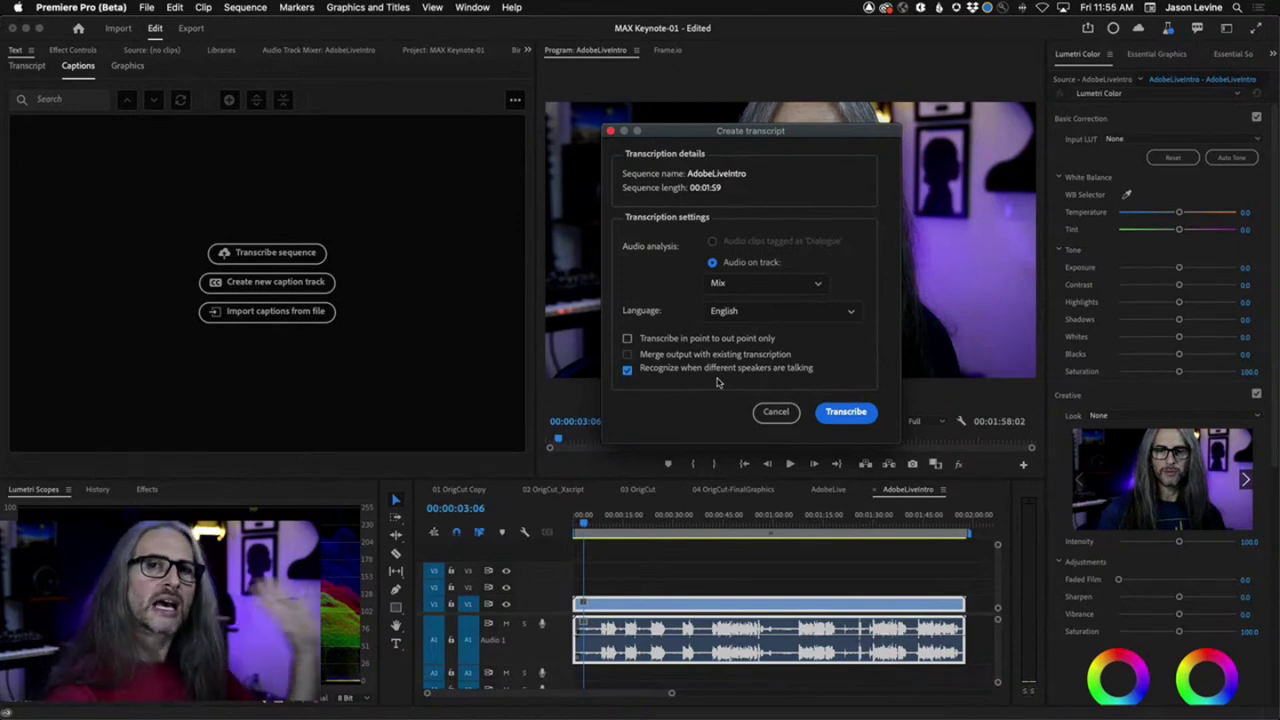
Cancel the transcript settings and open the 02 OrigCut_Xscript sequence at its start
{"action": "left_click", "coordinate": [775, 412]}
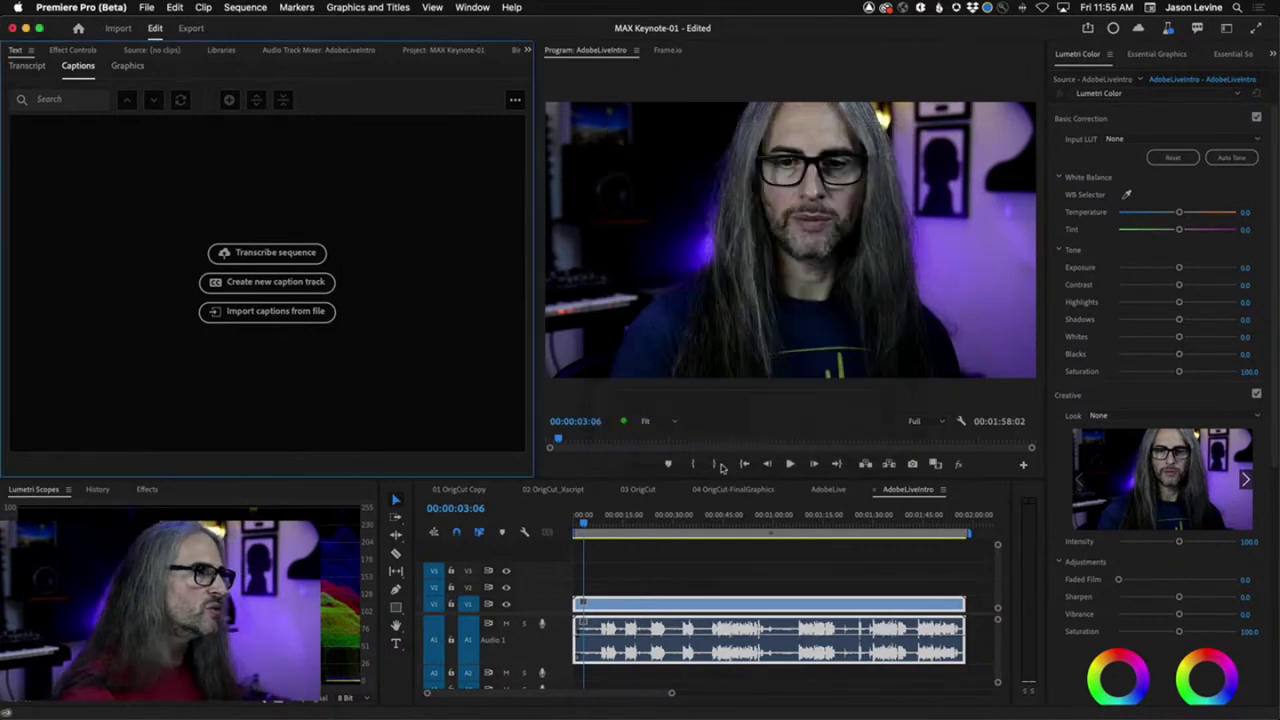
{"action": "left_click", "coordinate": [553, 489]}
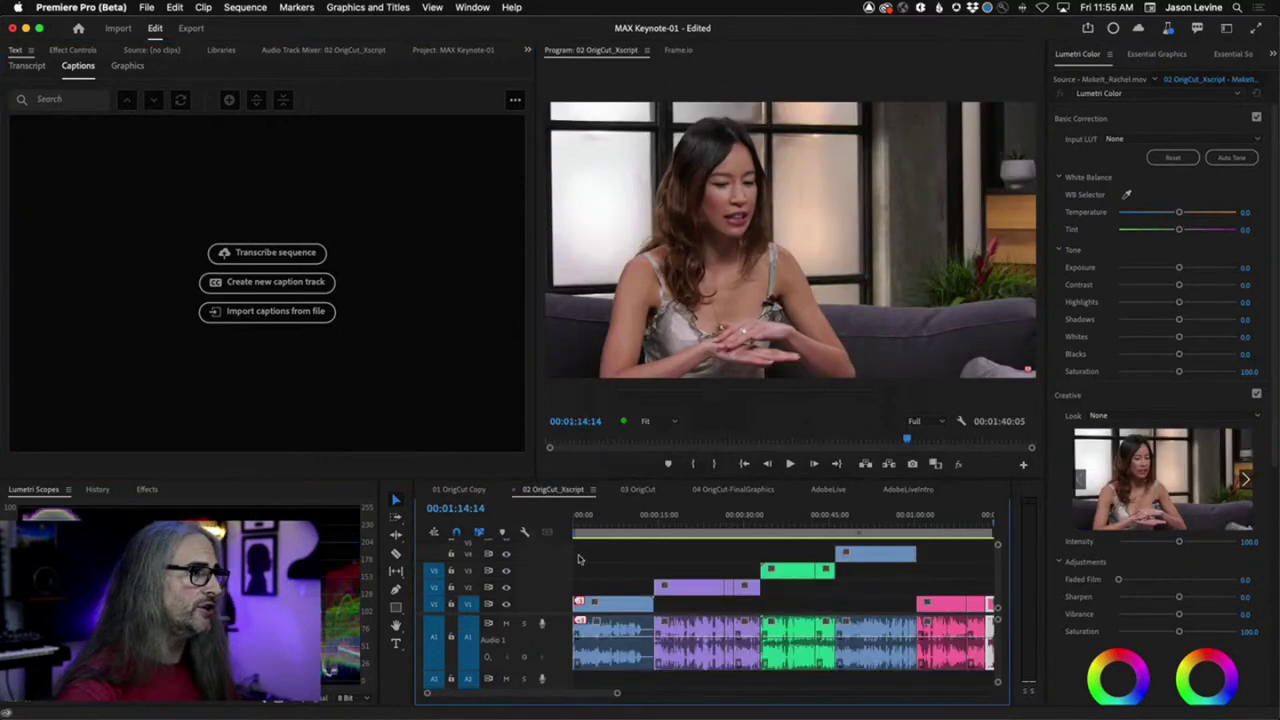
{"action": "left_click", "coordinate": [600, 520]}
{"action": "left_click_drag", "start_coordinate": [600, 520], "coordinate": [576, 520]}
Show its transcript, scrub the opening, and open the first paragraph's N/A speaker choices
{"action": "left_click", "coordinate": [27, 65]}
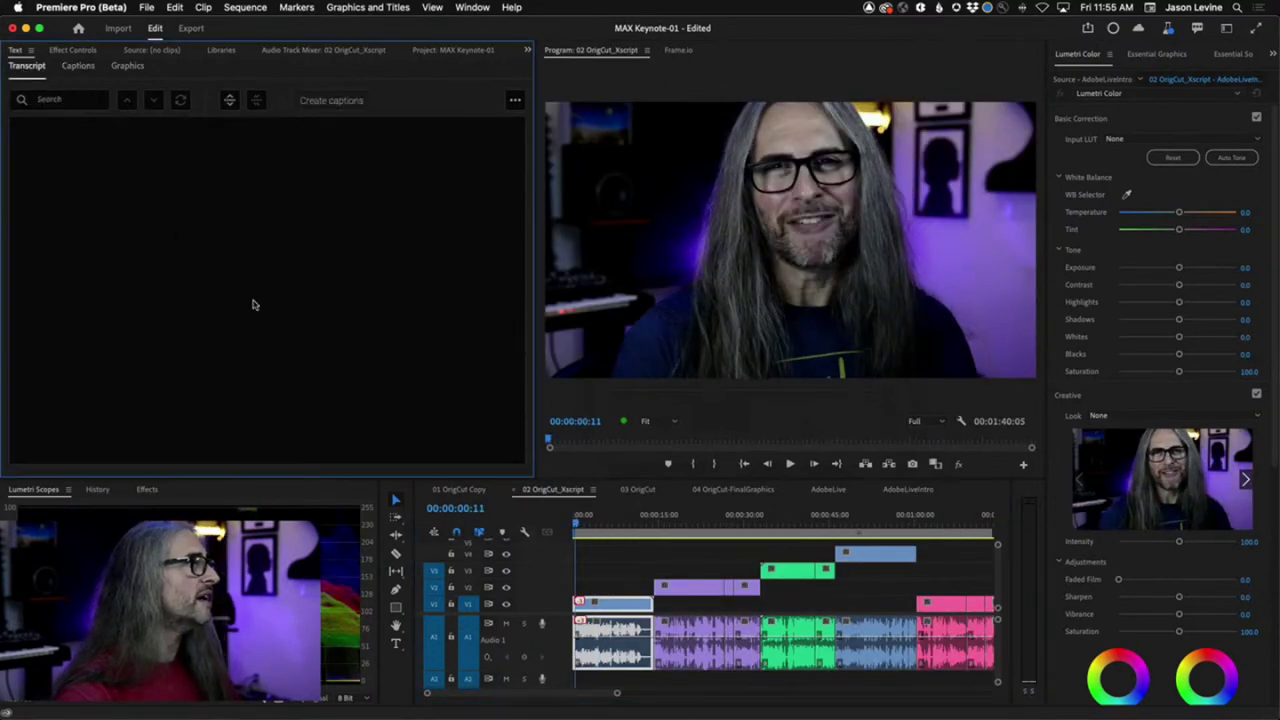
{"action": "mouse_move", "coordinate": [579, 520]}
{"action": "left_mouse_down"}
{"action": "mouse_move", "coordinate": [617, 521]}
{"action": "mouse_move", "coordinate": [604, 521]}
{"action": "left_mouse_up"}
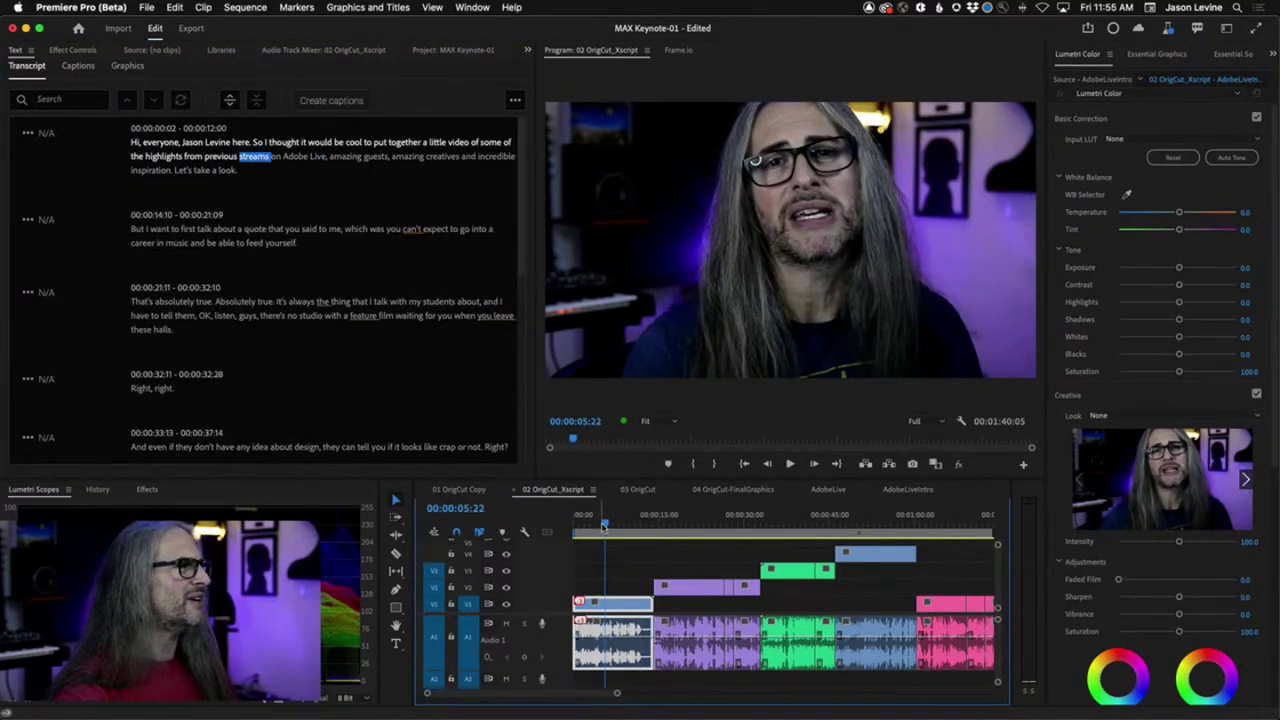
{"action": "left_click_drag", "start_coordinate": [603, 520], "coordinate": [545, 514]}
{"action": "left_click", "coordinate": [44, 133]}
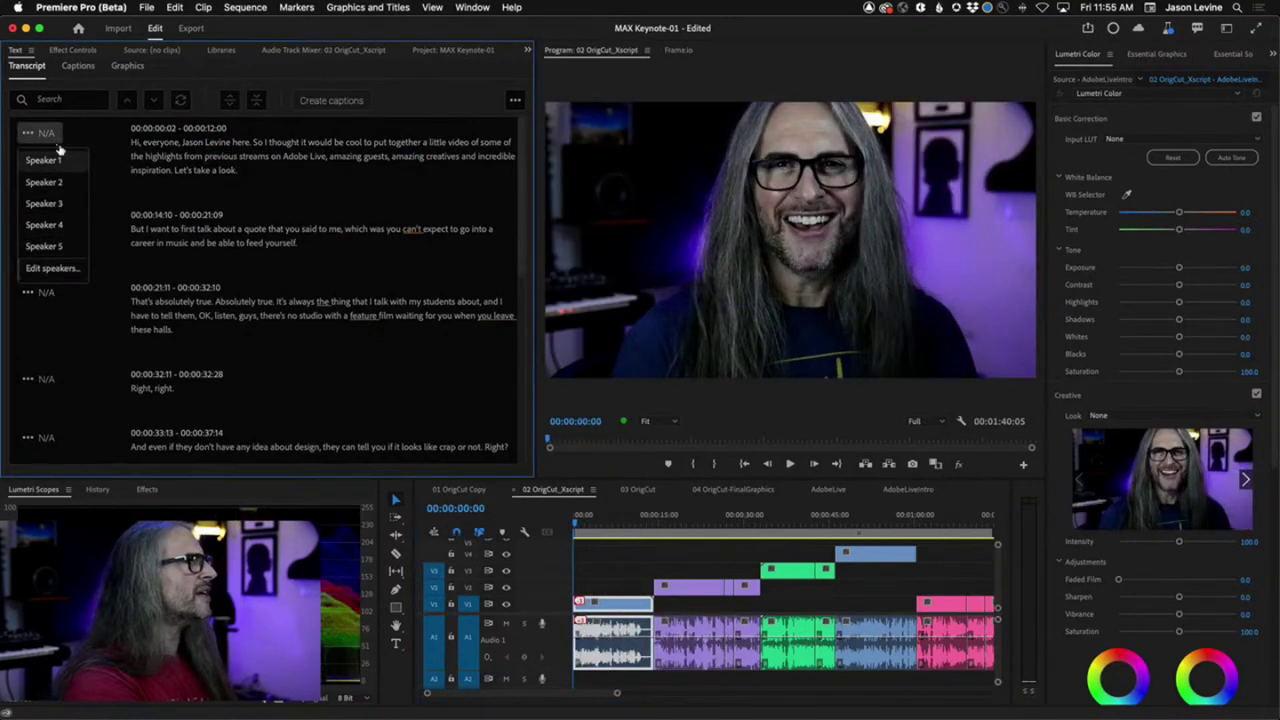
{"action": "left_click", "coordinate": [55, 268]}
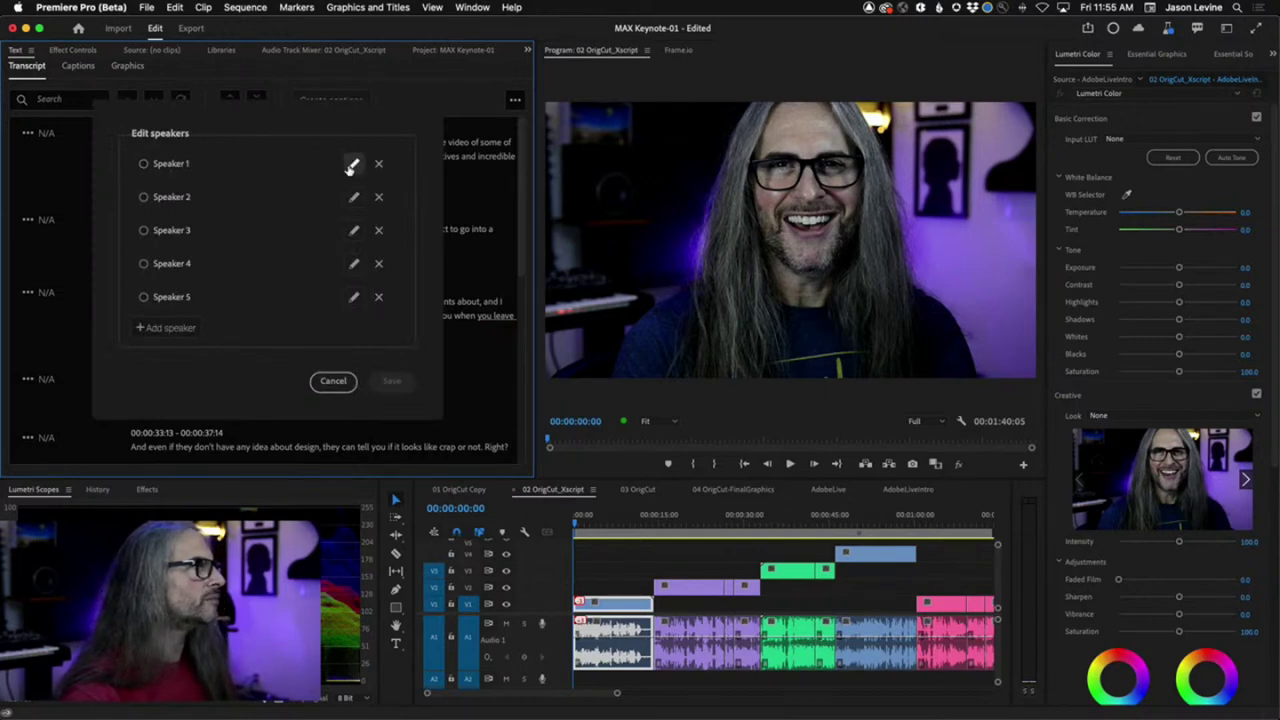
{"action": "left_click", "coordinate": [143, 164]}
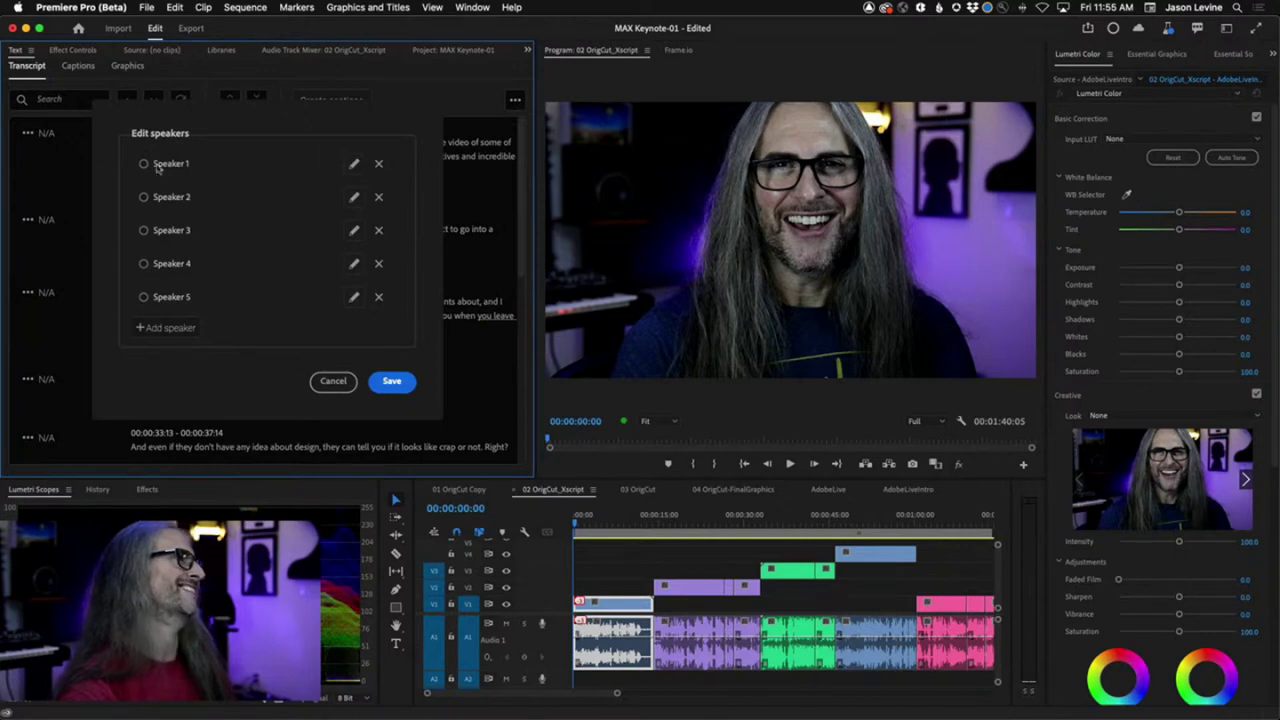
{"action": "left_click", "coordinate": [331, 381]}
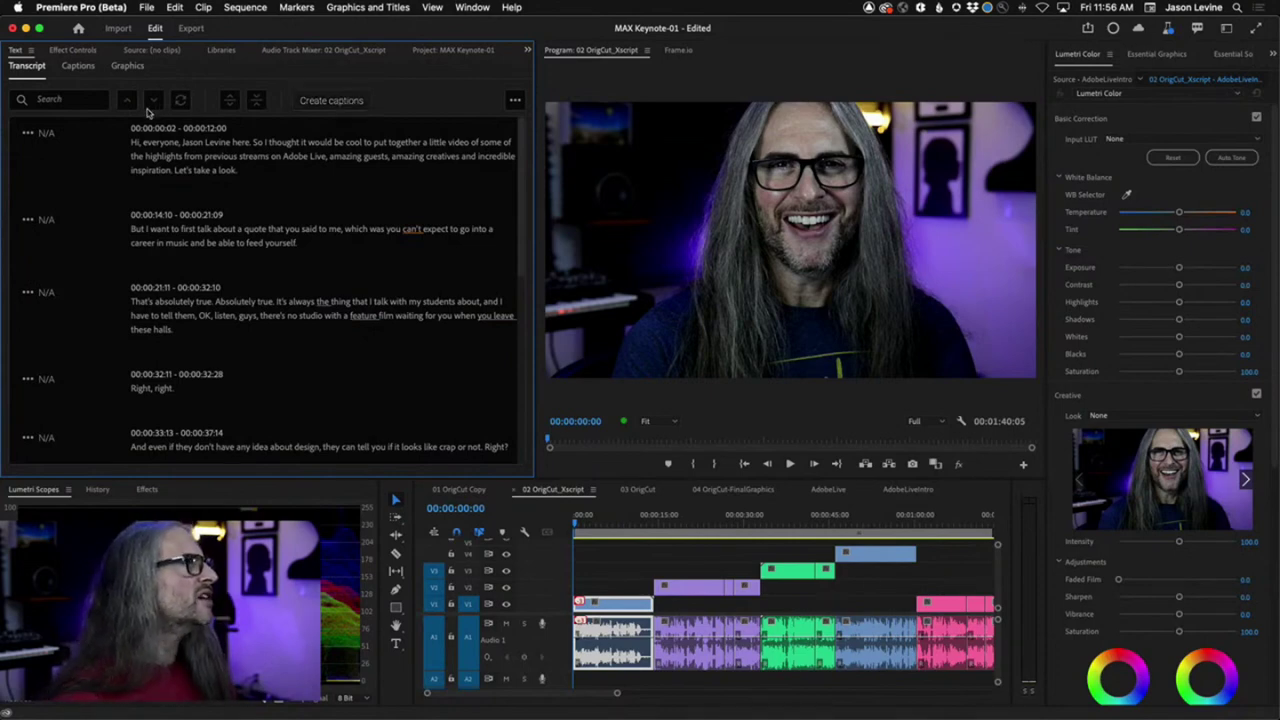
{"action": "left_click", "coordinate": [158, 143]}
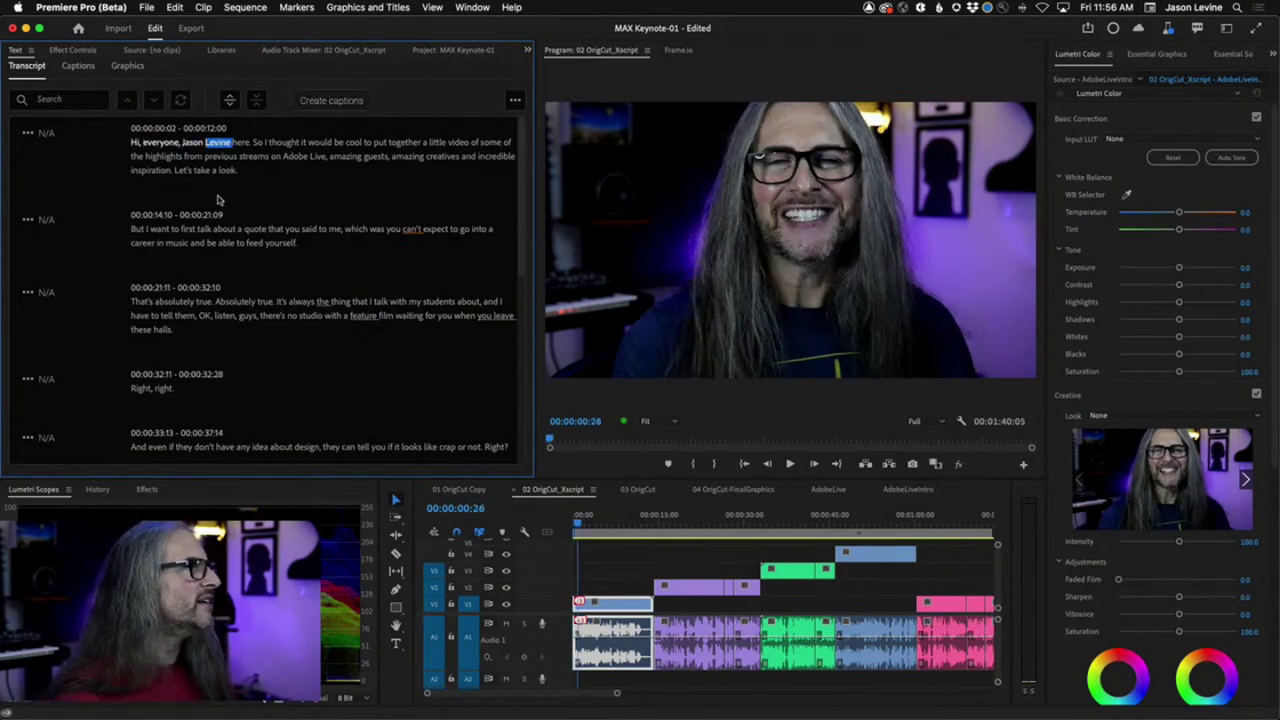
{"action": "left_click", "coordinate": [206, 229]}
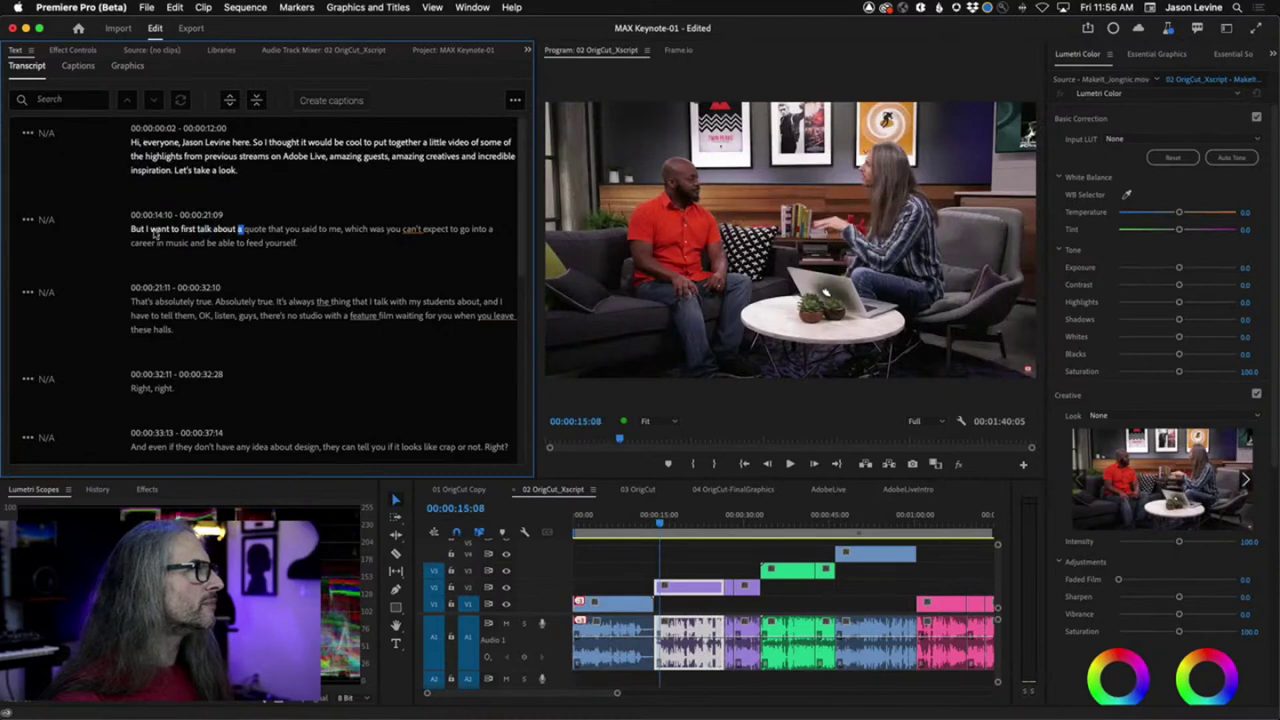
{"action": "left_click", "coordinate": [38, 219]}
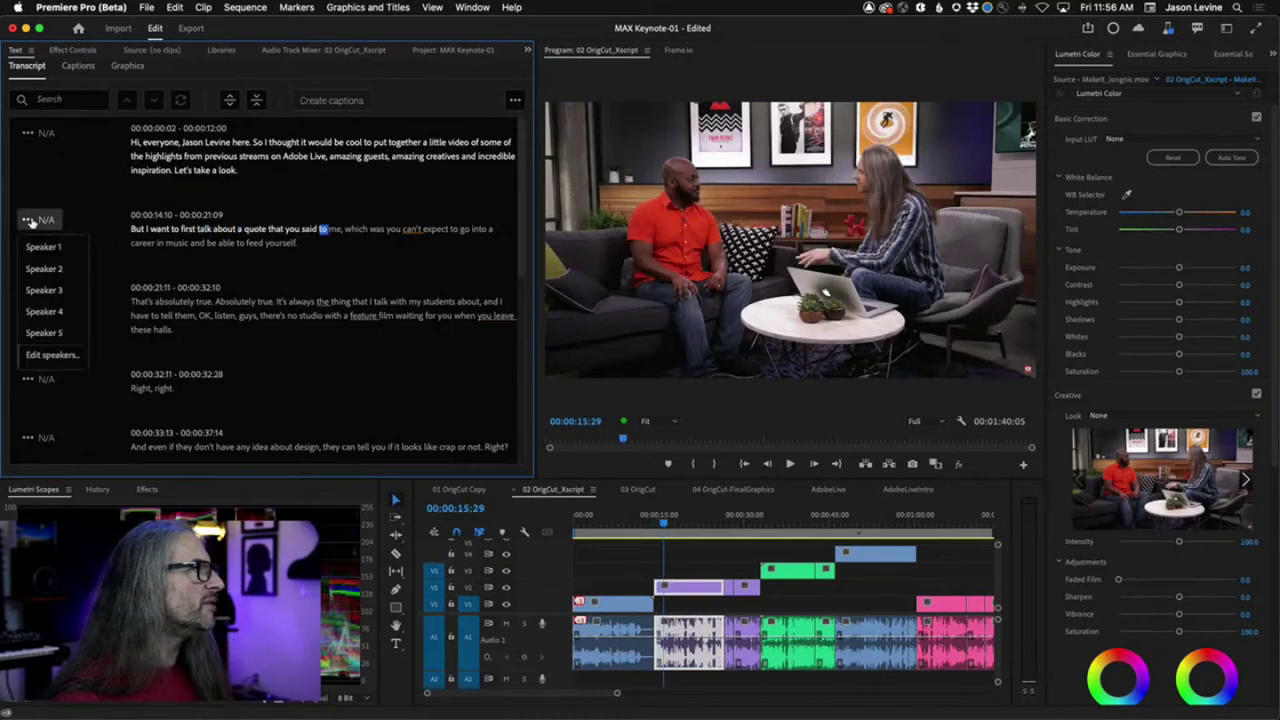
{"action": "left_click", "coordinate": [50, 270]}
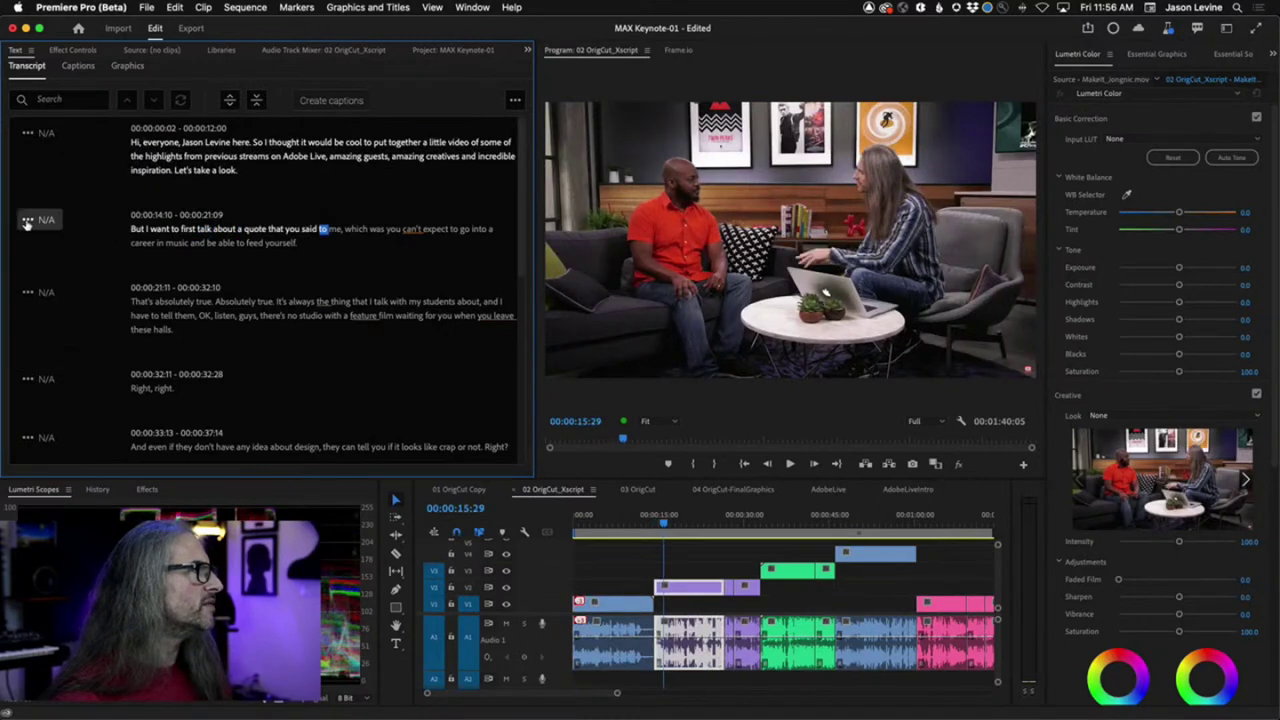
{"action": "left_click", "coordinate": [38, 219]}
{"action": "left_click", "coordinate": [55, 354]}
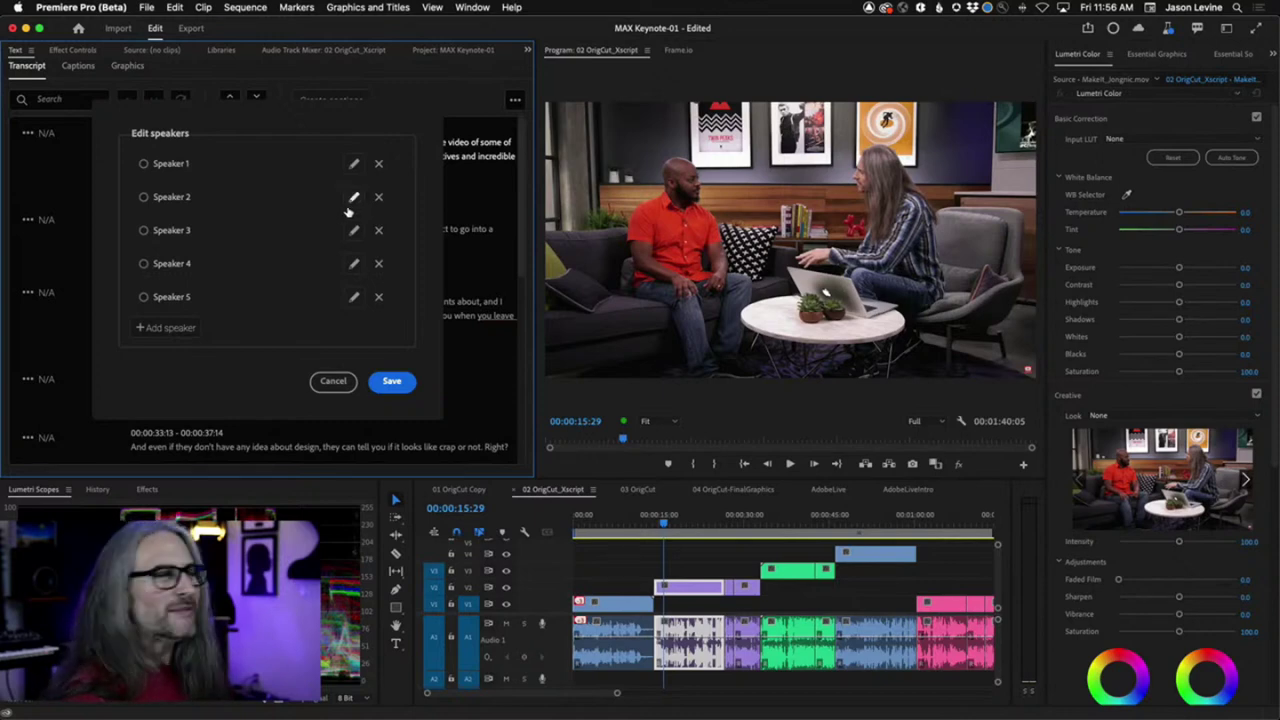
{"action": "left_click", "coordinate": [333, 381]}
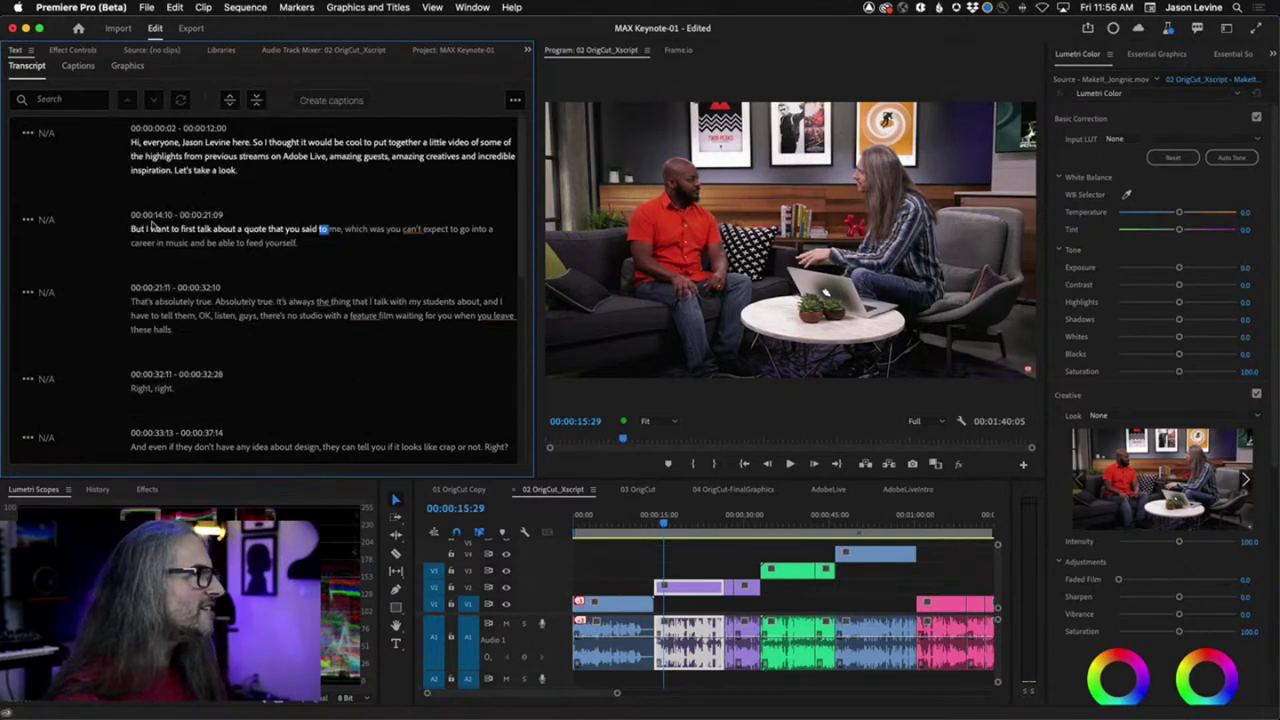
{"action": "double_click", "coordinate": [322, 230]}
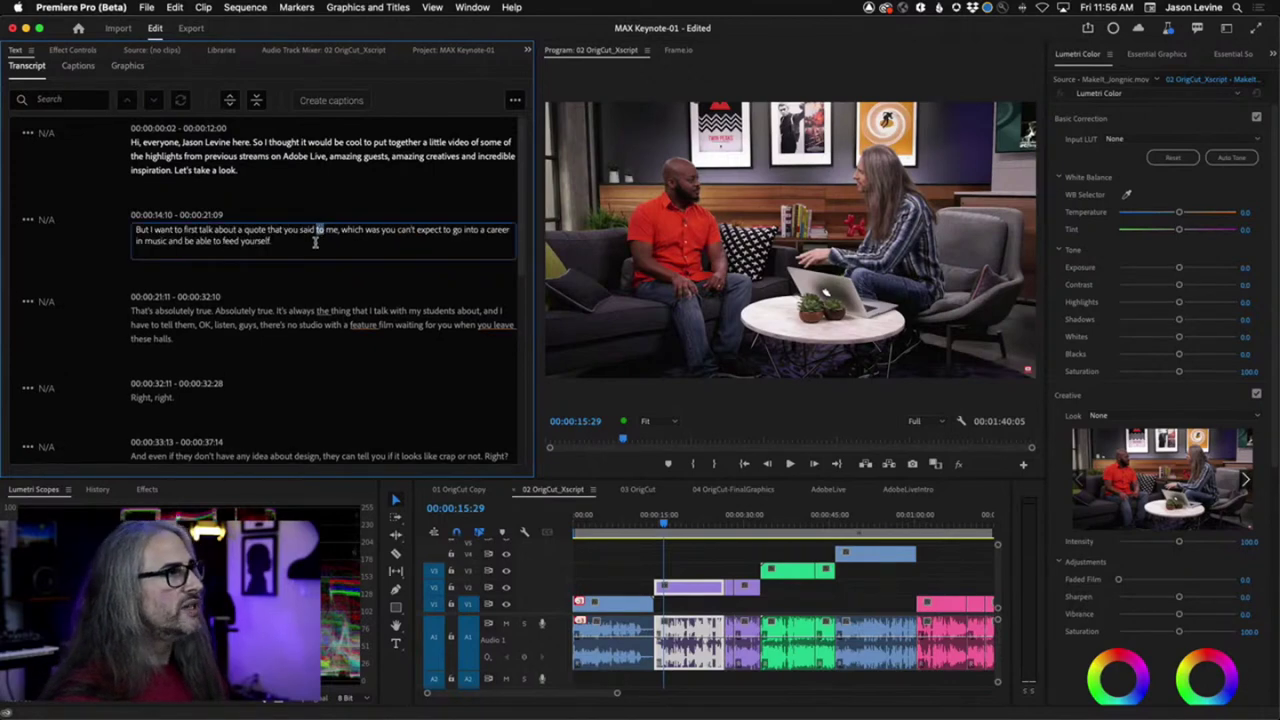
{"action": "left_click", "coordinate": [270, 240]}
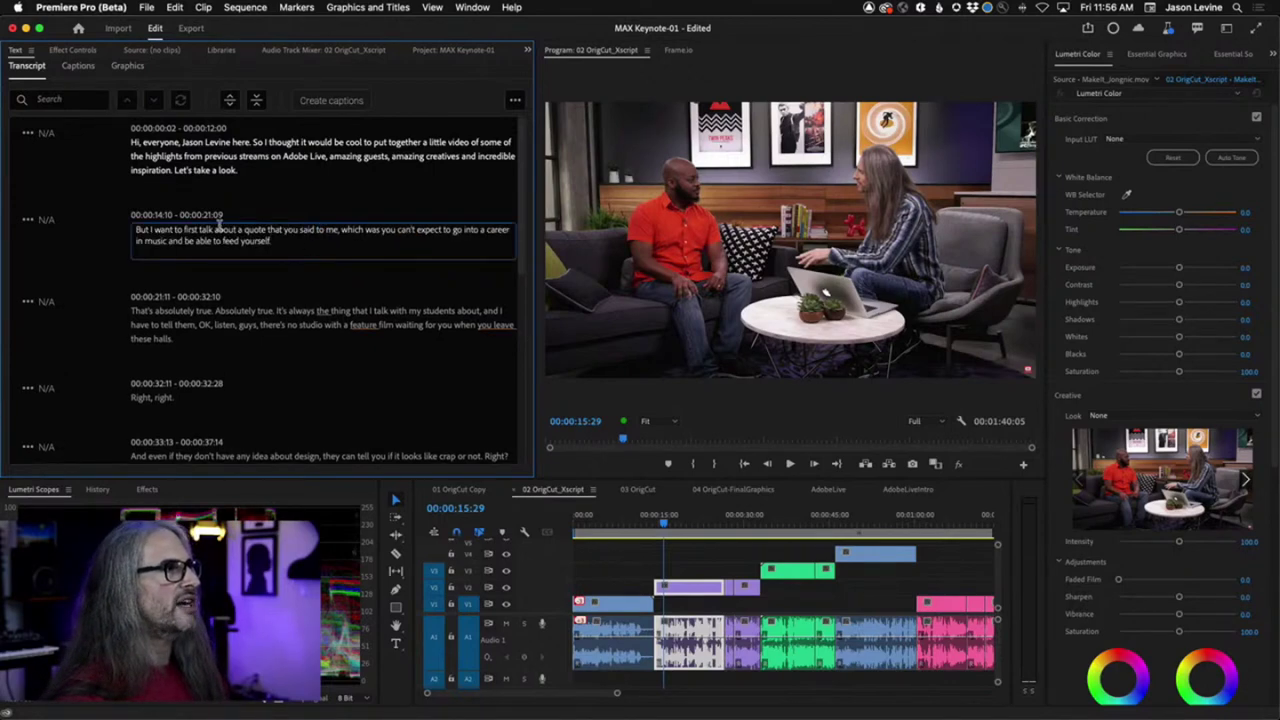
{"action": "left_click", "coordinate": [250, 213]}
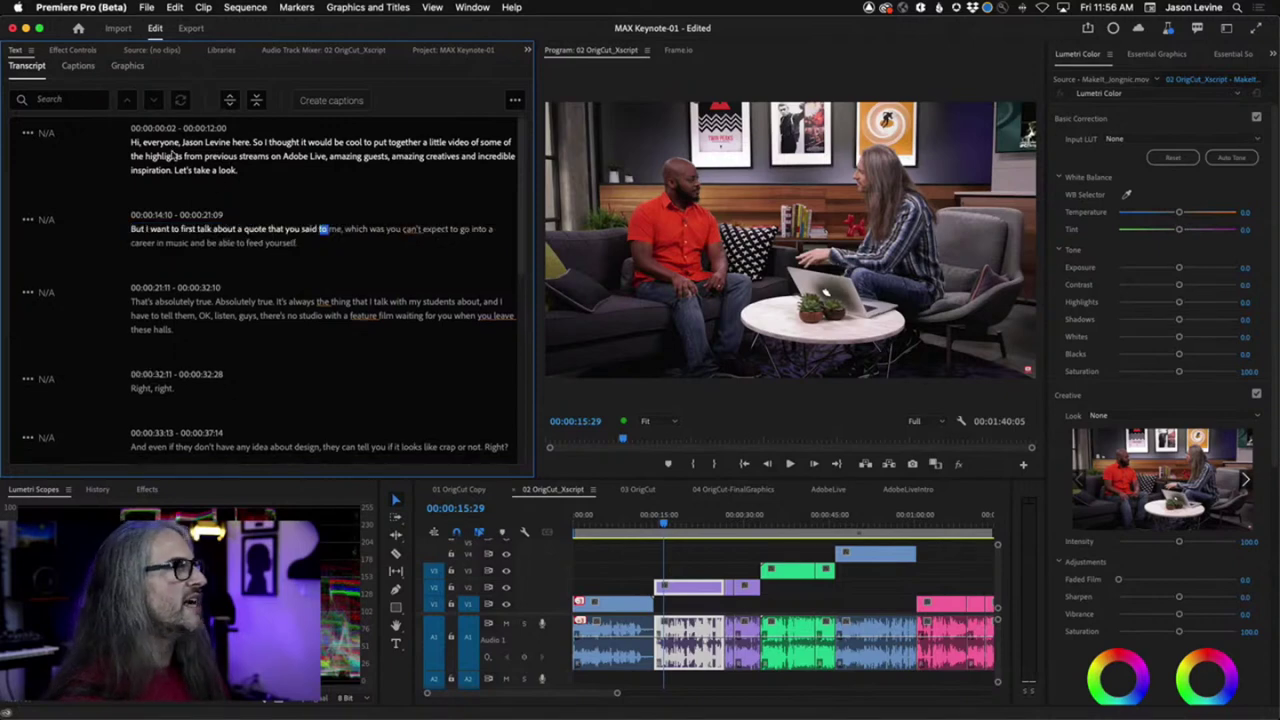
{"action": "left_click", "coordinate": [175, 156]}
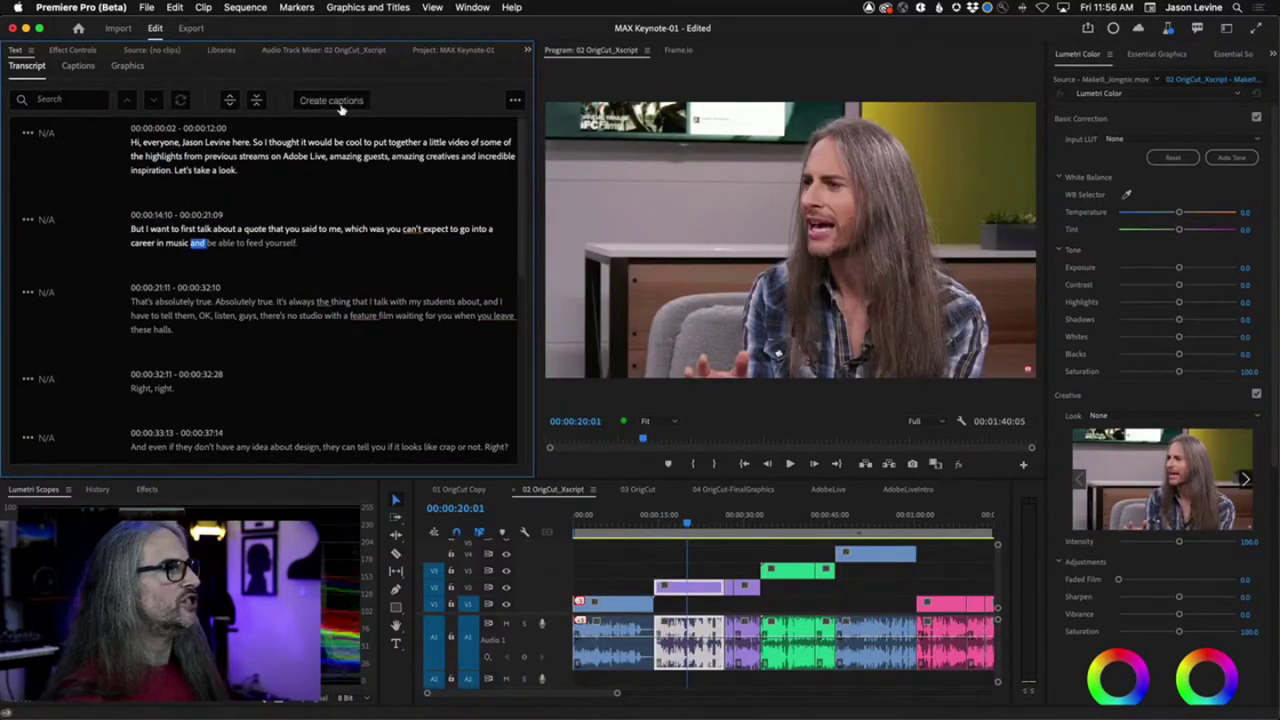
Create Subtitle-format captions with Double lines from the 02 OrigCut_Xscript transcript
{"action": "left_click", "coordinate": [340, 103]}
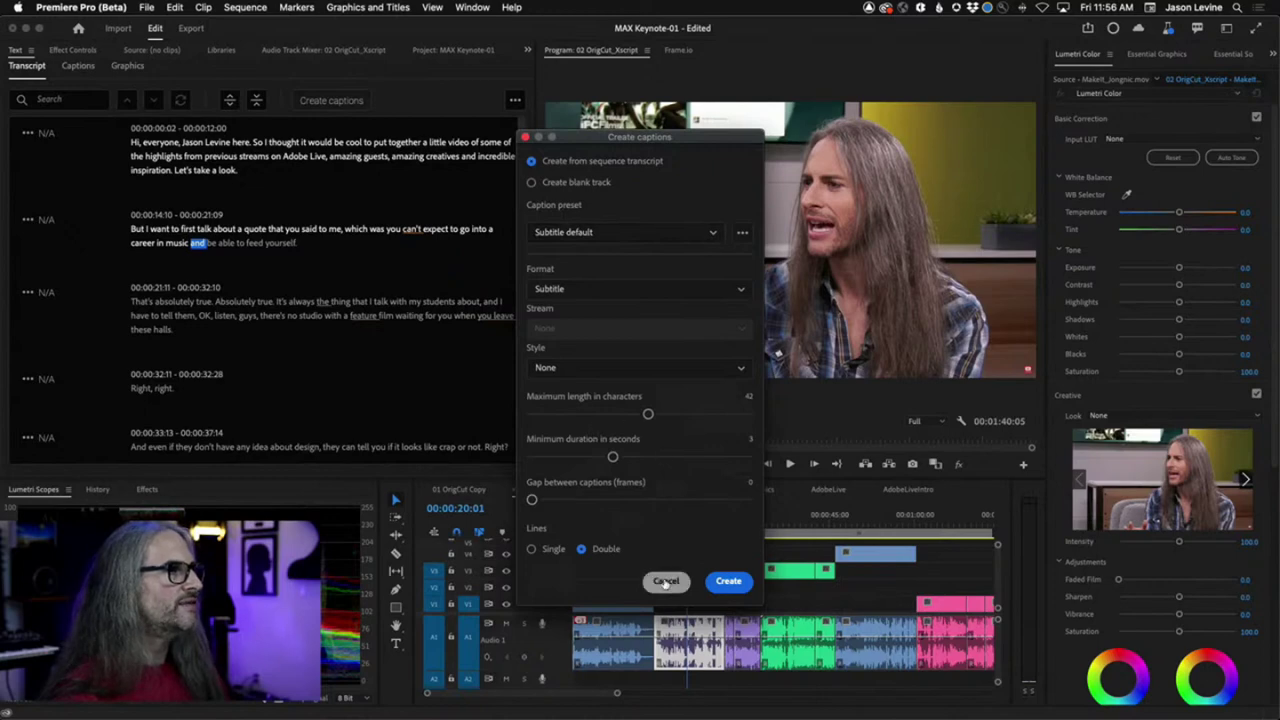
{"action": "left_click", "coordinate": [729, 584]}
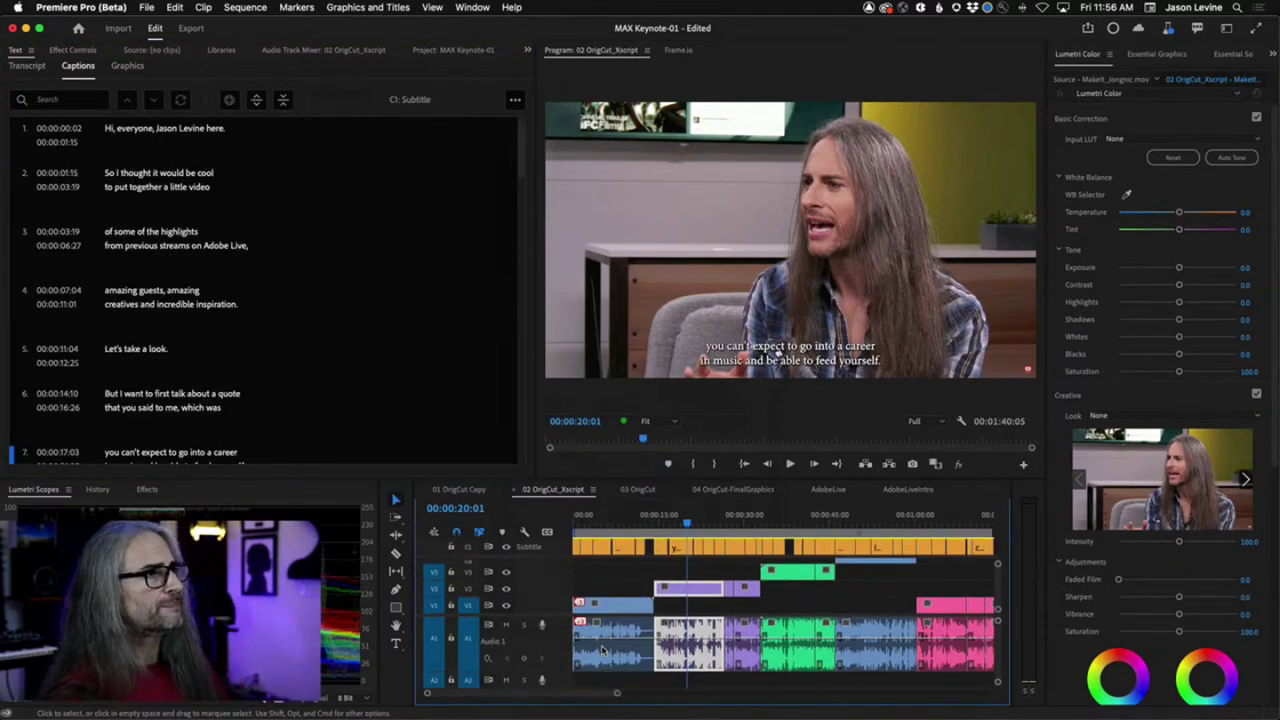
Play from 00:00:17:00 to review subtitles, then select the 'and I have to tell them, OK, listen, guys' caption
{"action": "left_click", "coordinate": [79, 66]}
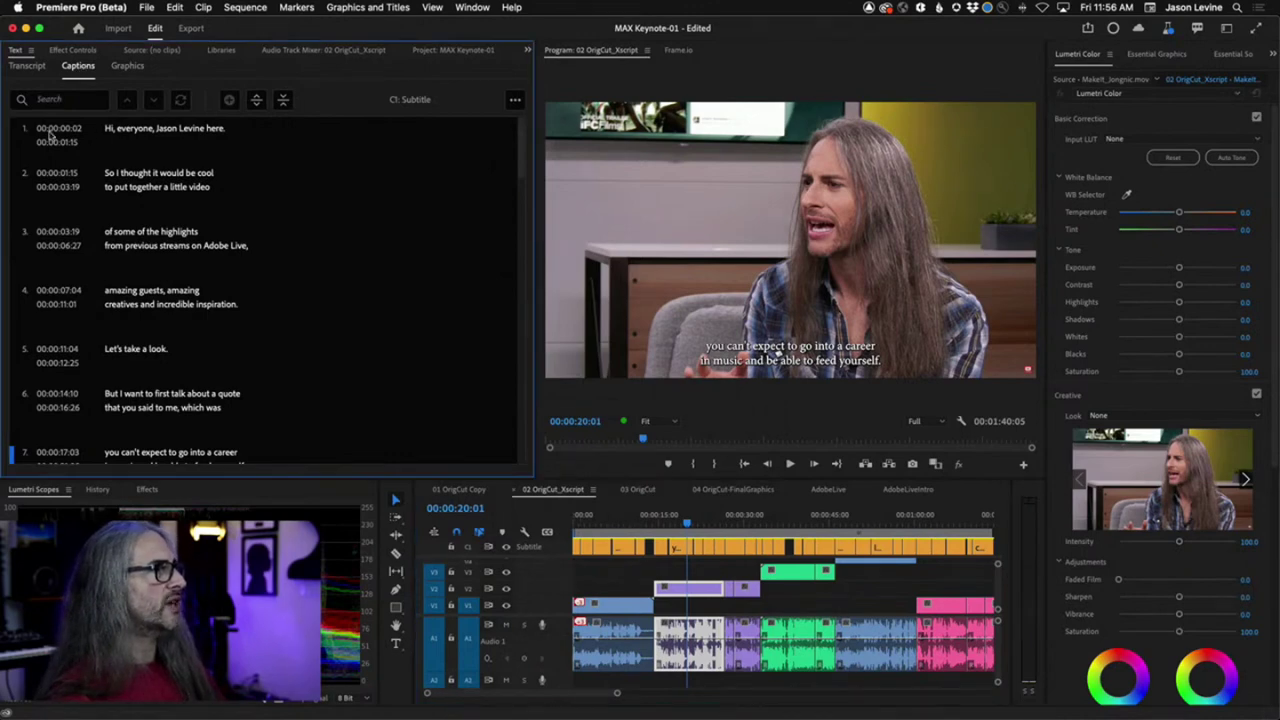
{"action": "left_click", "coordinate": [688, 525]}
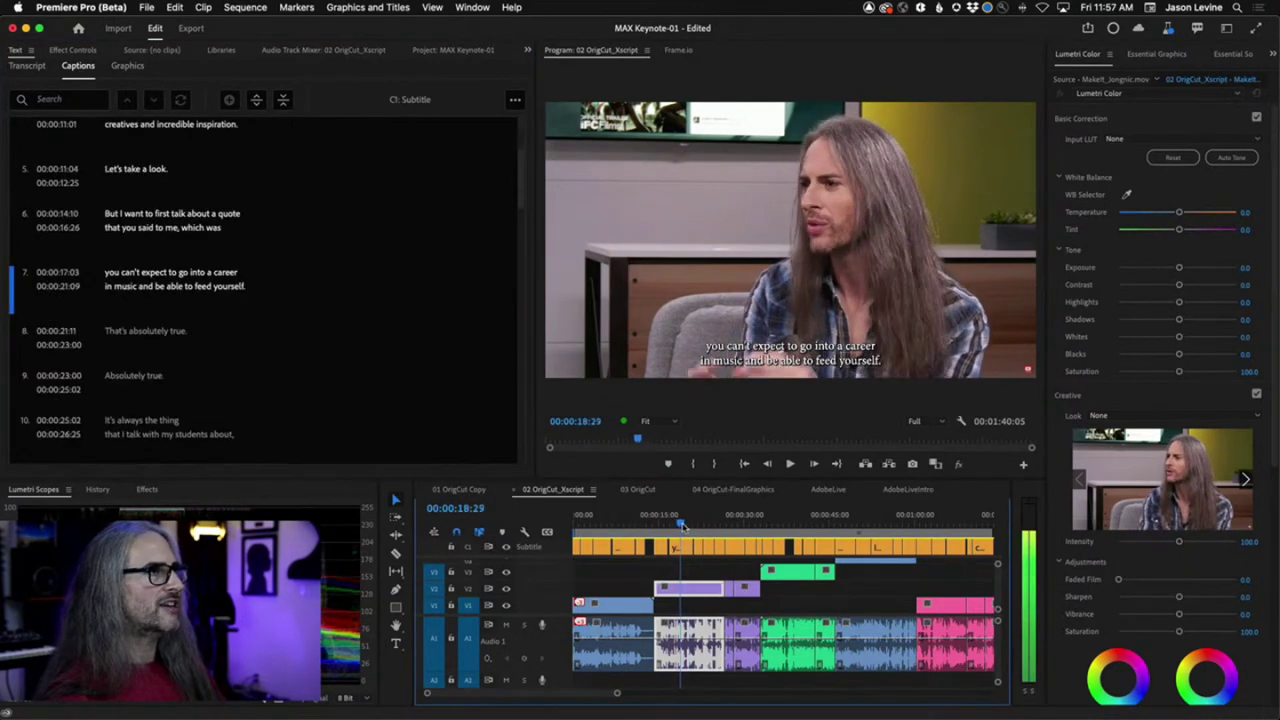
{"action": "left_click_drag", "start_coordinate": [688, 525], "coordinate": [670, 525]}
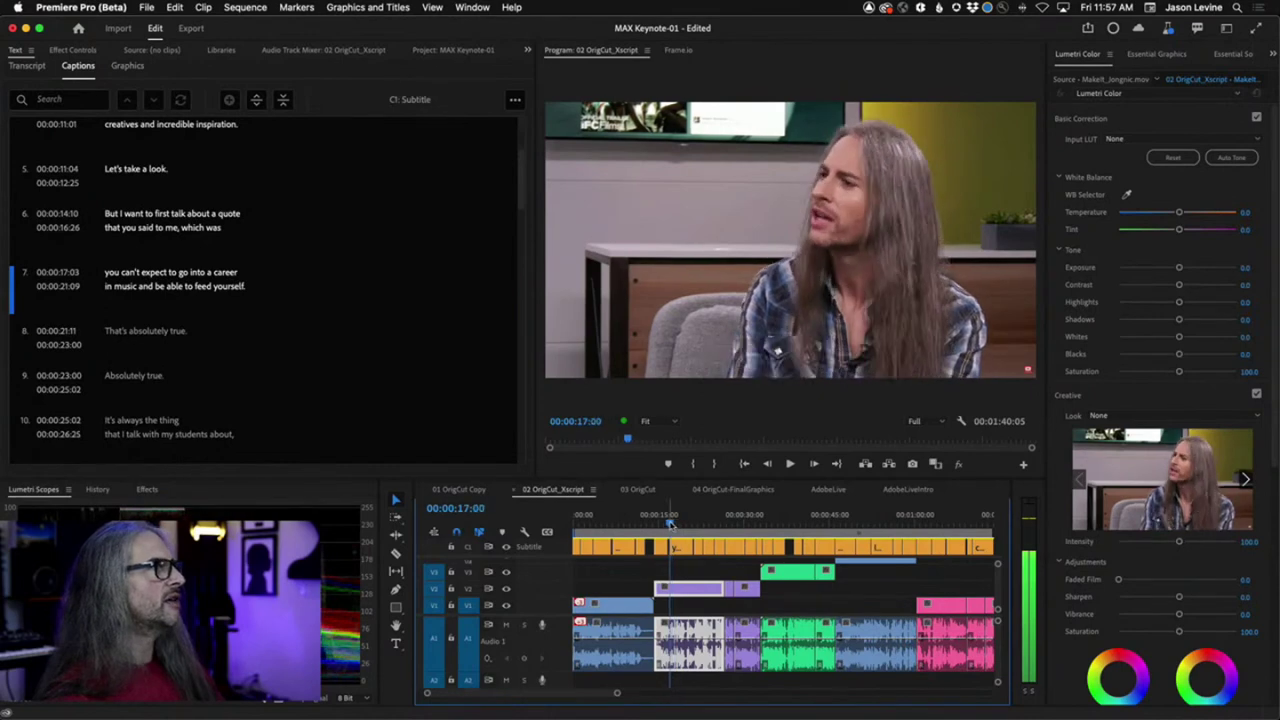
{"action": "key", "text": "space"}
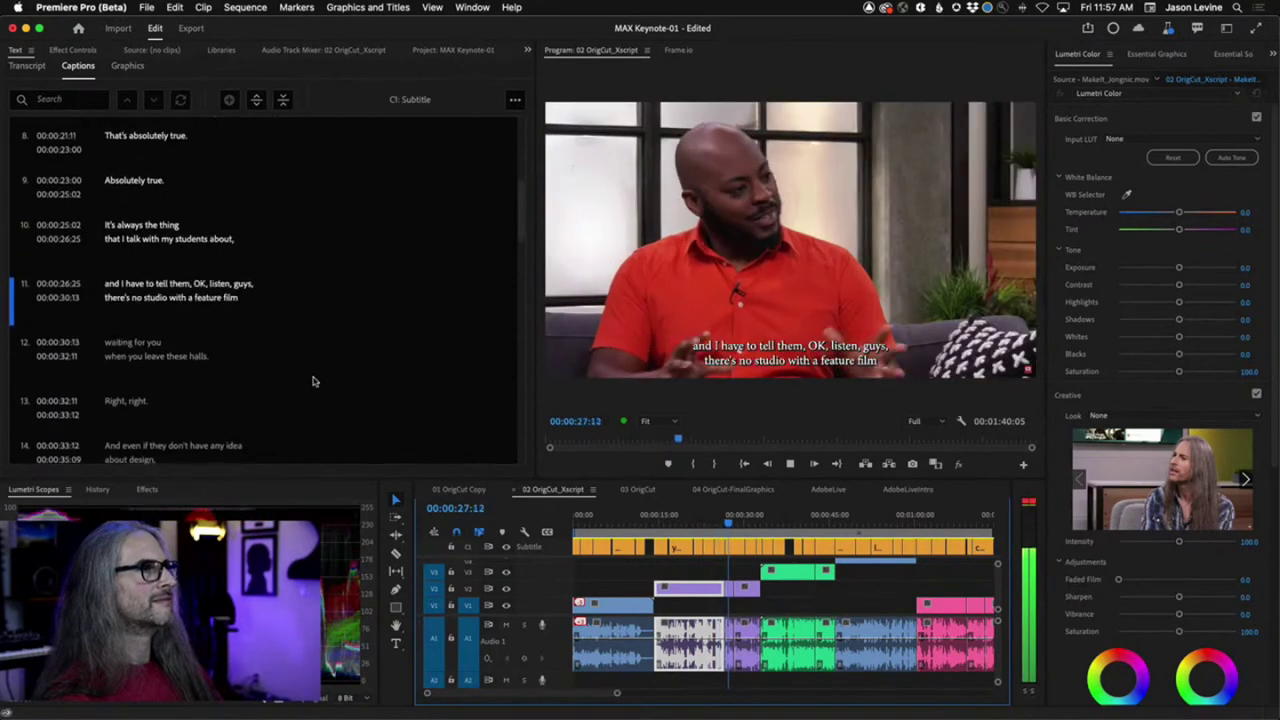
{"action": "key", "text": "space"}
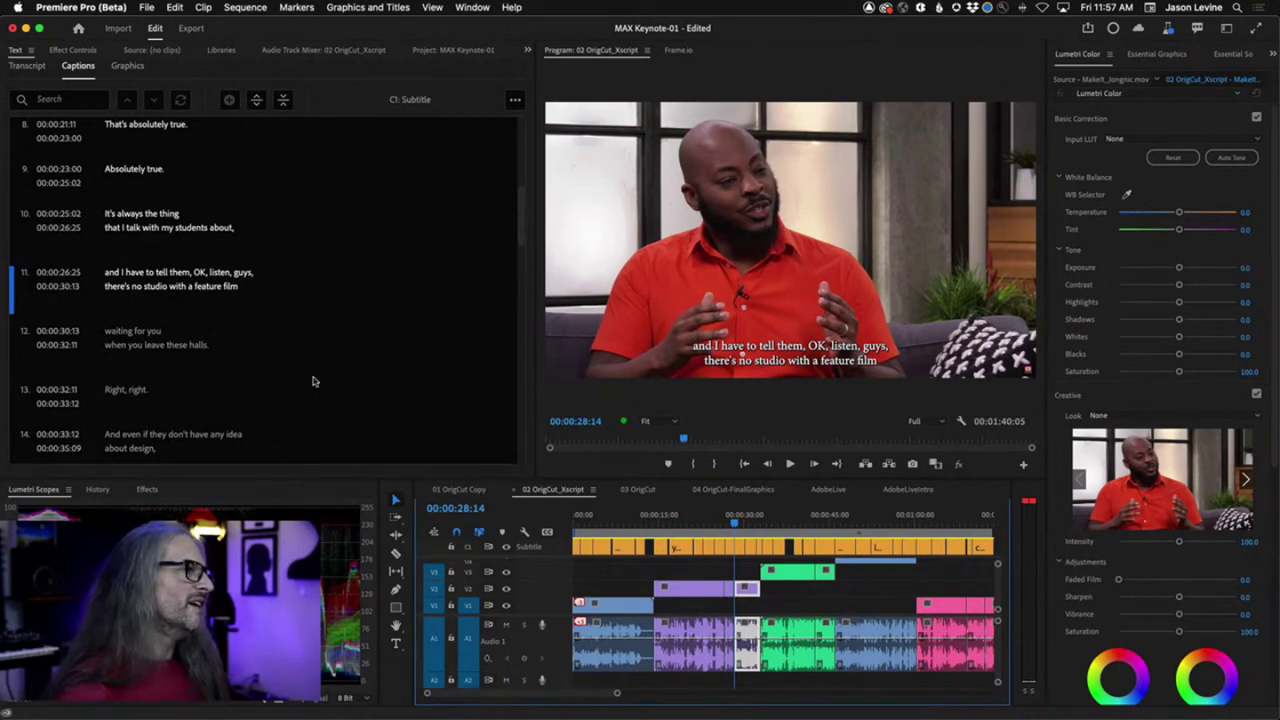
{"action": "left_click_drag", "start_coordinate": [738, 524], "coordinate": [729, 522]}
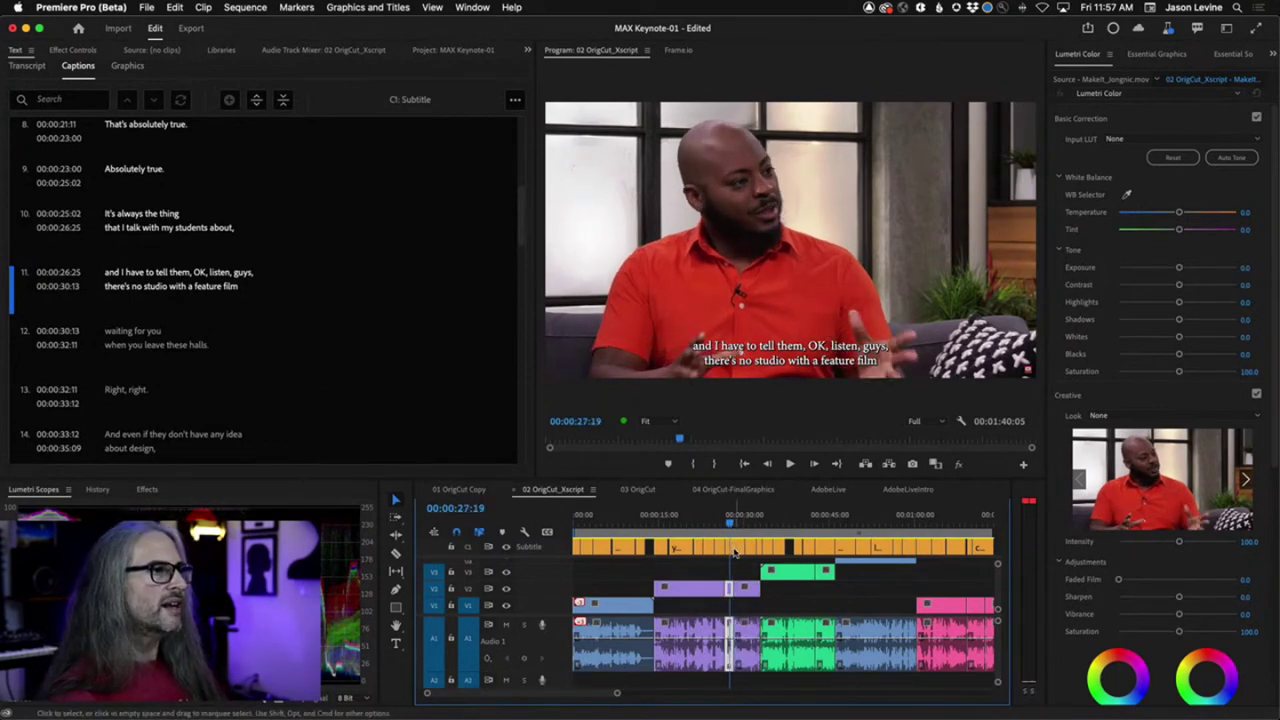
{"action": "left_click", "coordinate": [735, 552]}
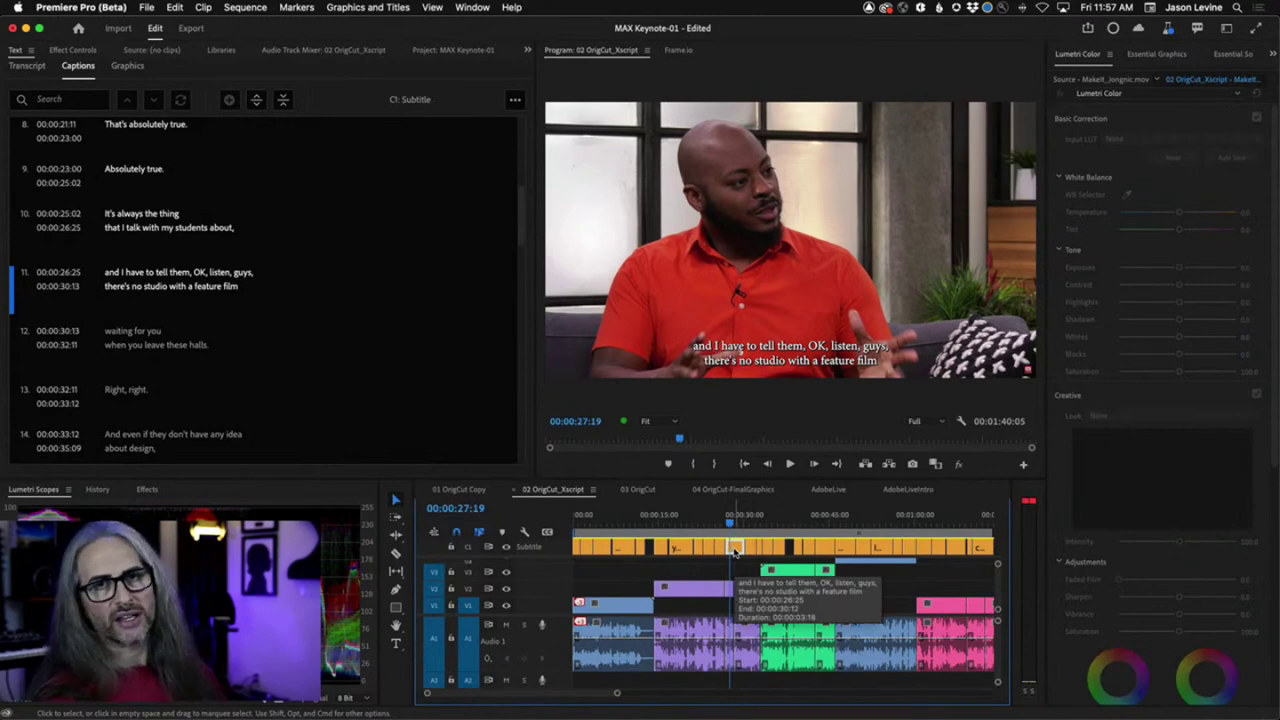
Set the caption font to Barricada Pro from Adobe Fonts in Essential Graphics
{"action": "left_click", "coordinate": [1156, 54]}
{"action": "left_click", "coordinate": [1101, 81]}
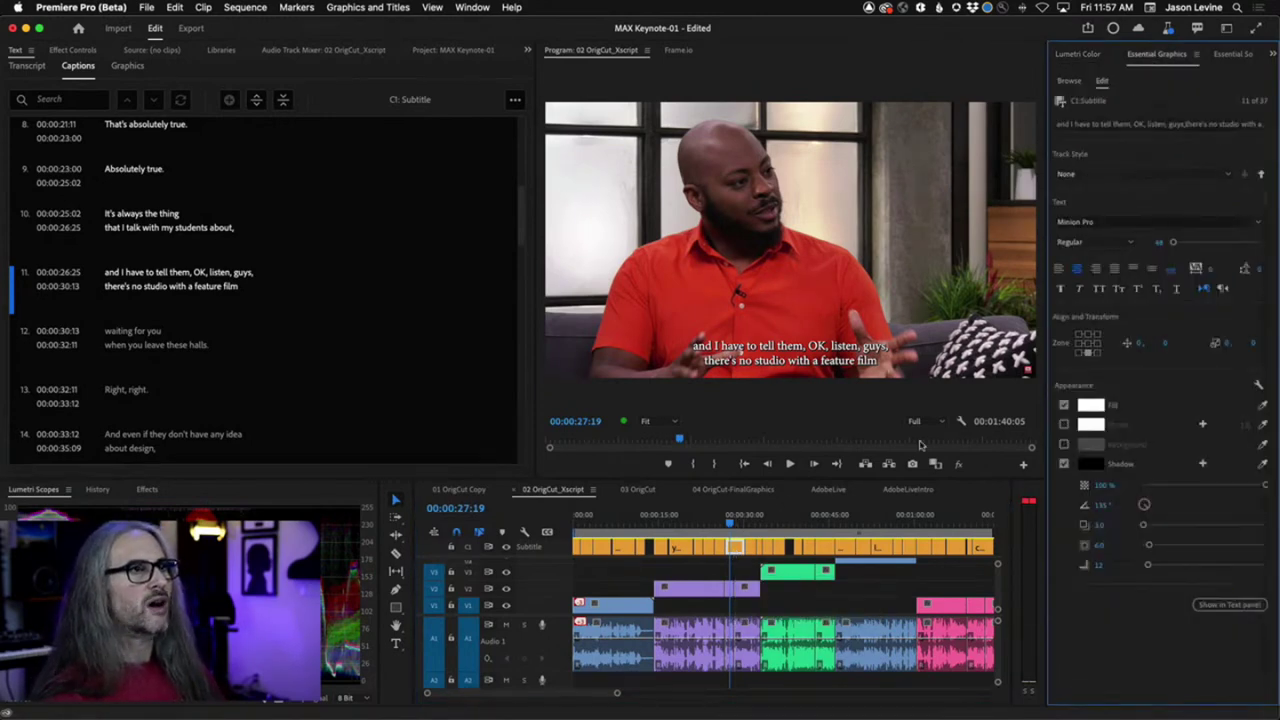
{"action": "left_click", "coordinate": [1261, 224]}
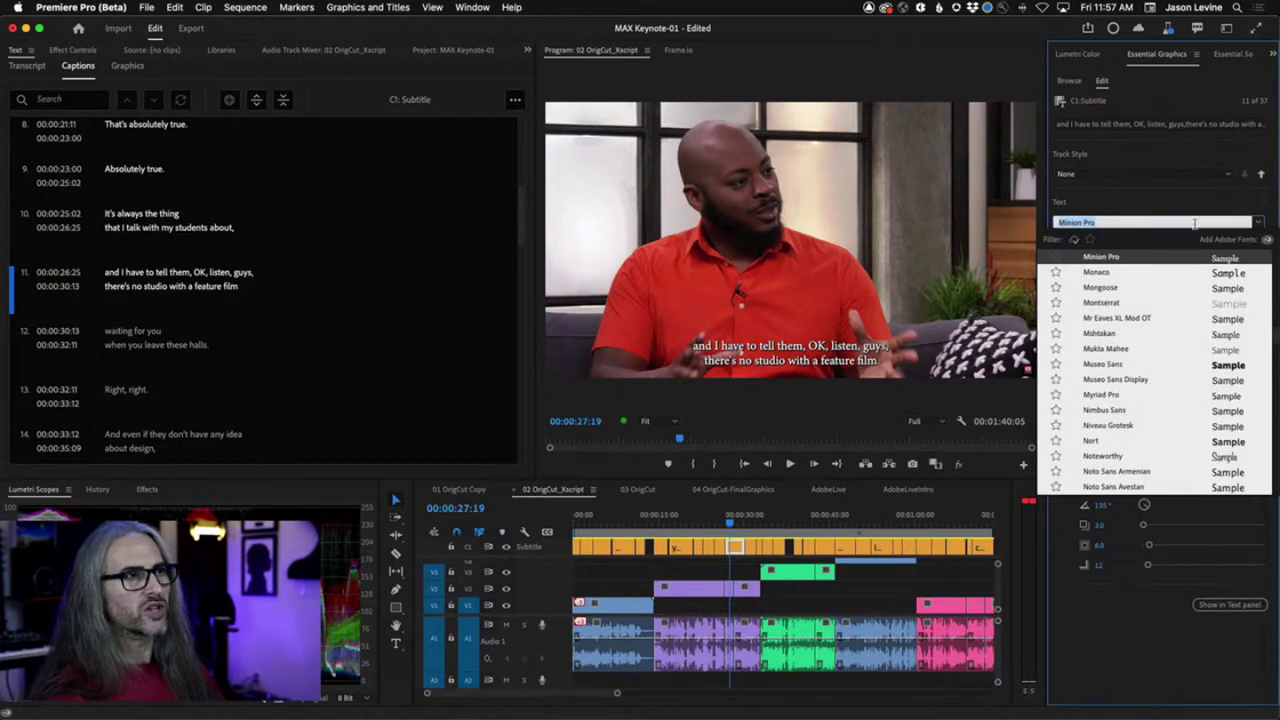
{"action": "left_click", "coordinate": [1074, 243]}
{"action": "scroll", "coordinate": [1097, 348], "scroll_direction": "up", "scroll_amount": 10}
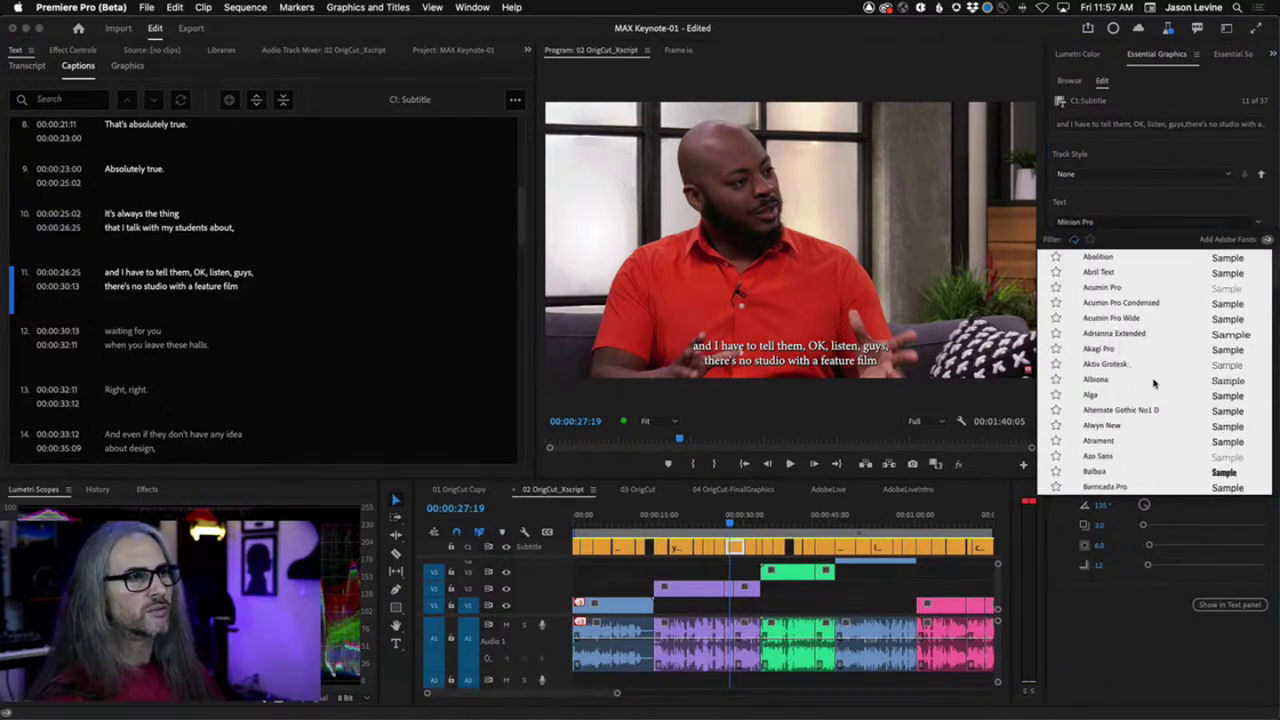
{"action": "scroll", "coordinate": [1157, 385], "scroll_direction": "down", "scroll_amount": 1}
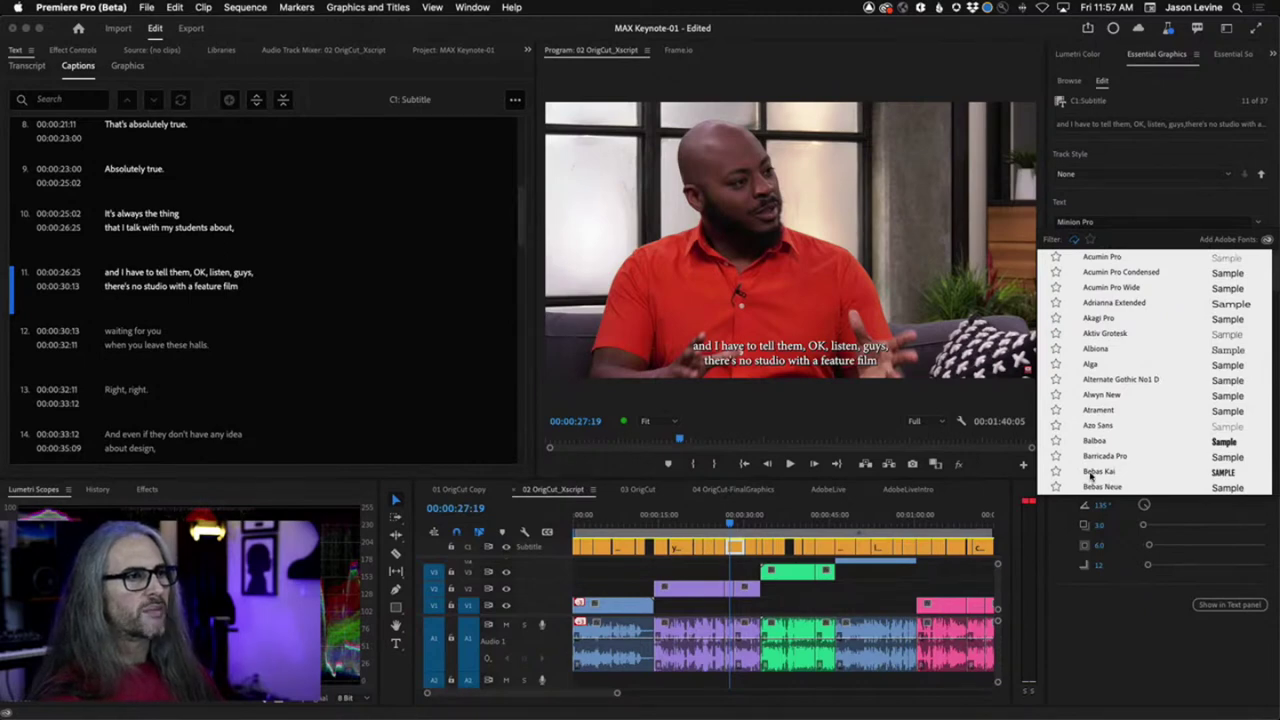
{"action": "left_click", "coordinate": [1105, 456]}
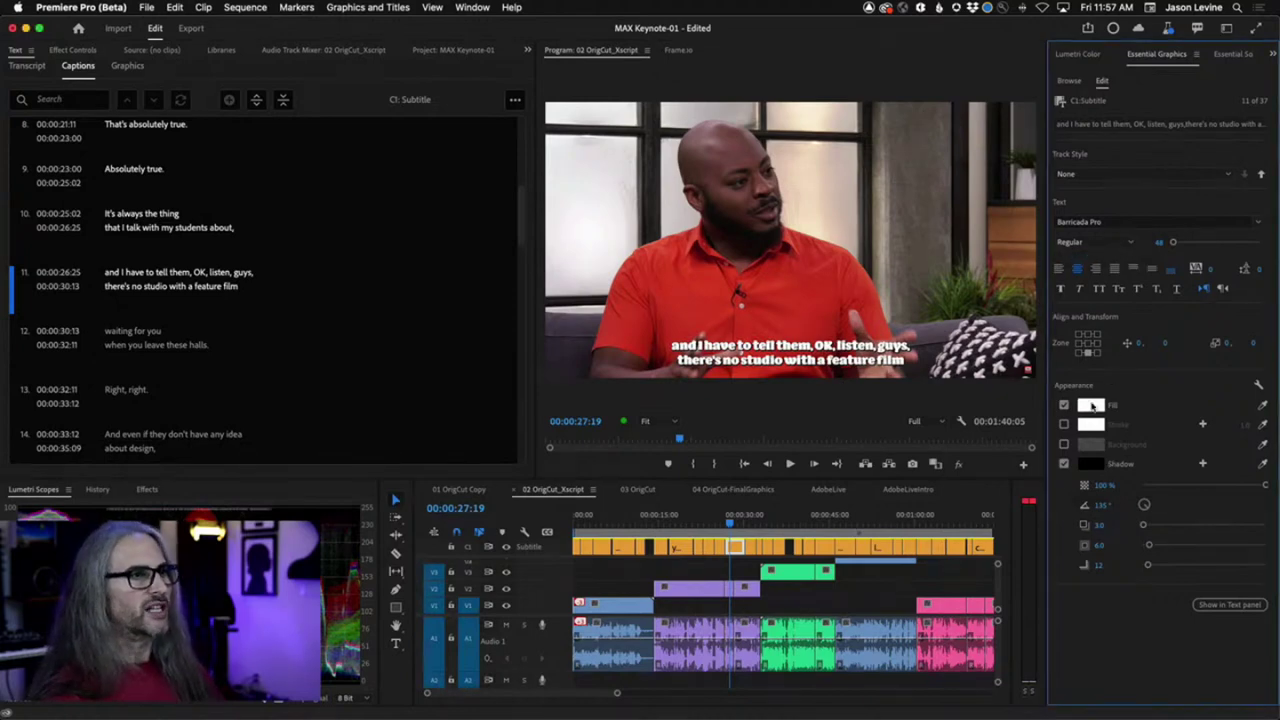
Change the caption text fill from white to yellow FADE40, with the drop shadow still on
{"action": "left_click", "coordinate": [1091, 405]}
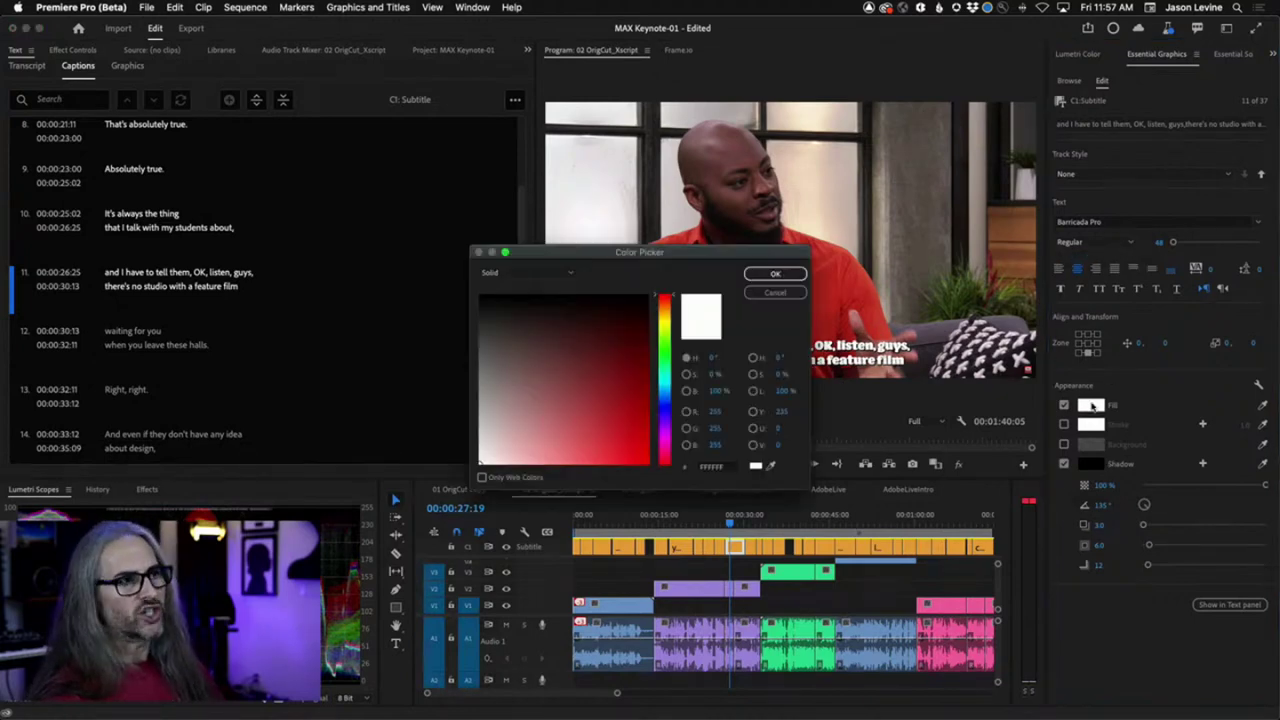
{"action": "left_click", "coordinate": [661, 325]}
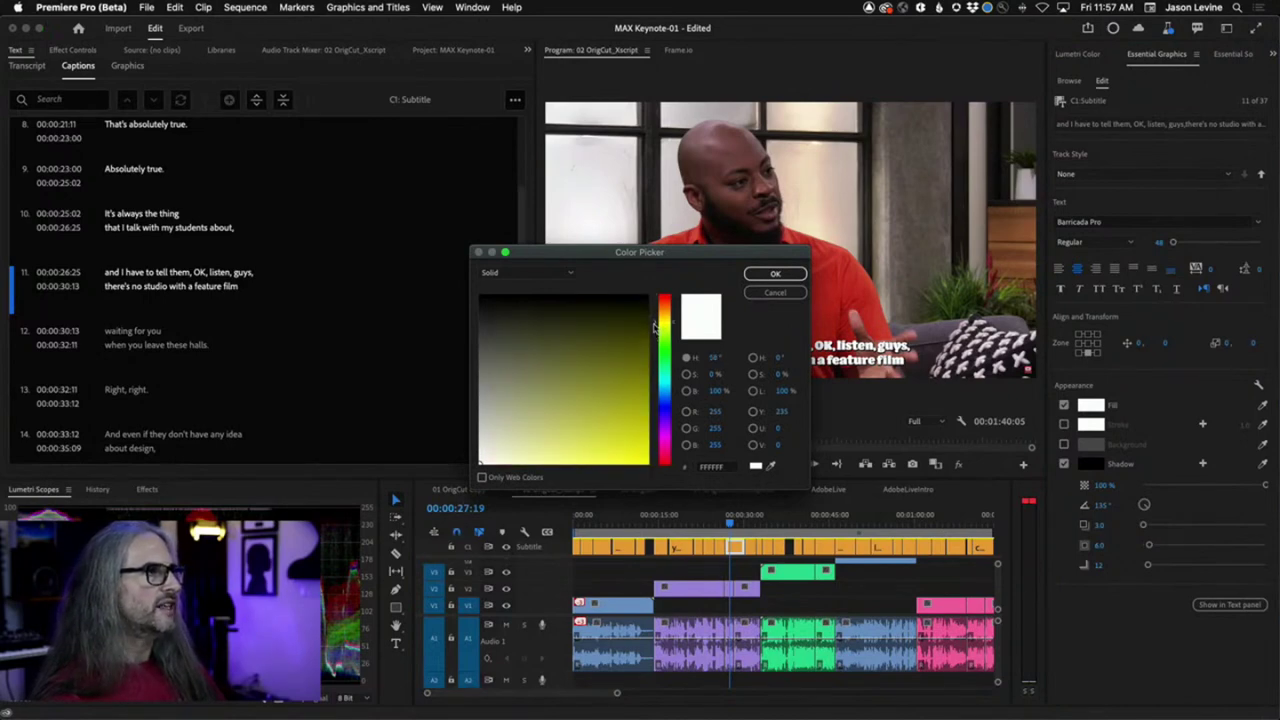
{"action": "left_click_drag", "start_coordinate": [659, 327], "coordinate": [660, 324]}
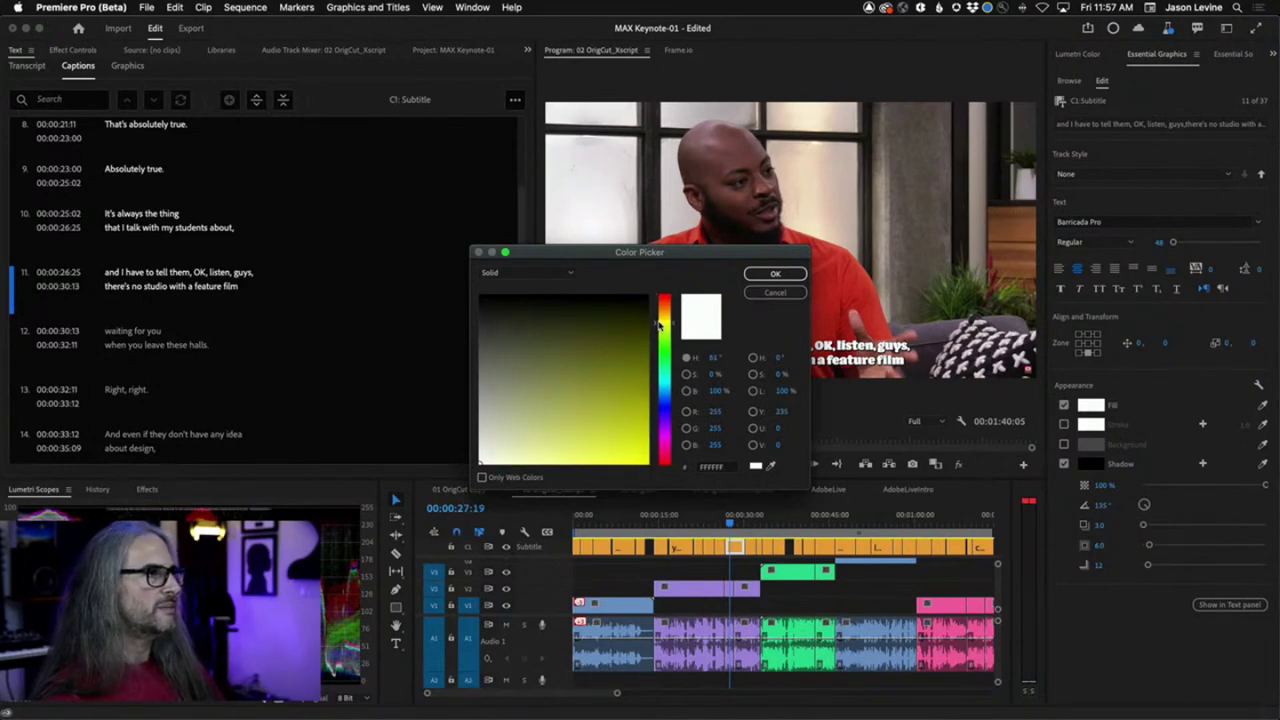
{"action": "left_click_drag", "start_coordinate": [612, 415], "coordinate": [601, 449]}
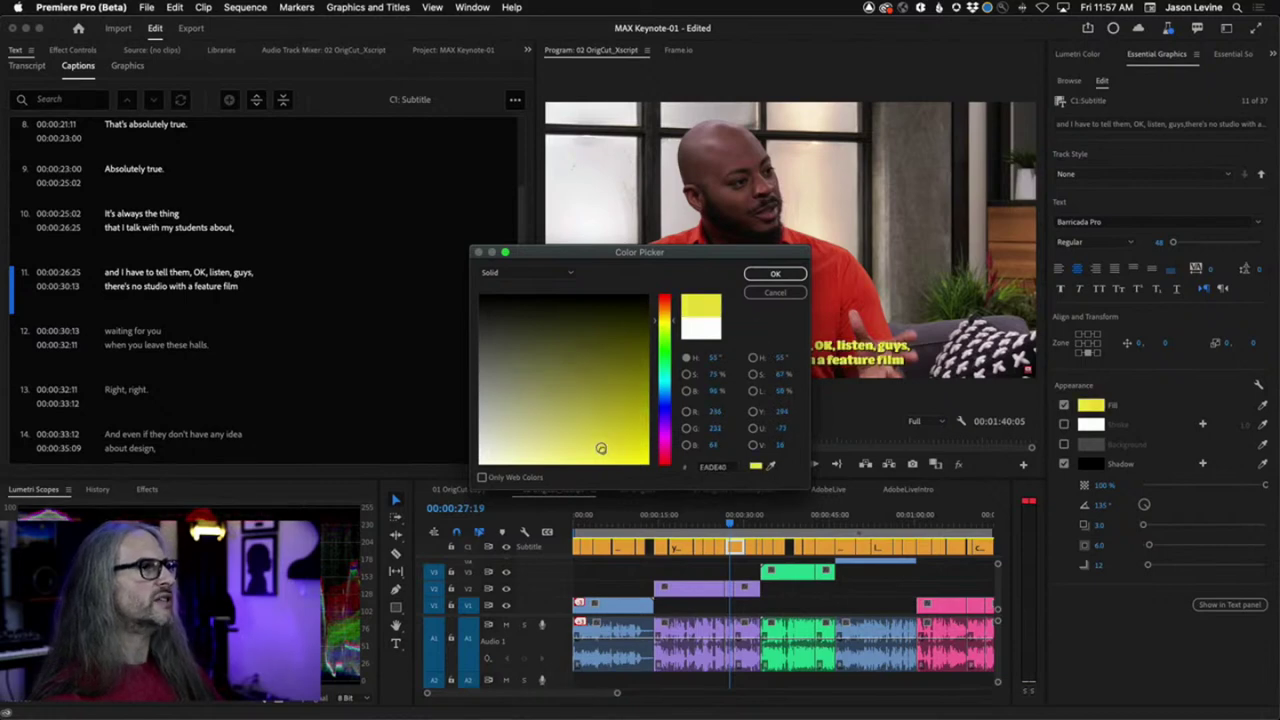
{"action": "left_click", "coordinate": [778, 280]}
{"action": "key", "text": "Return"}
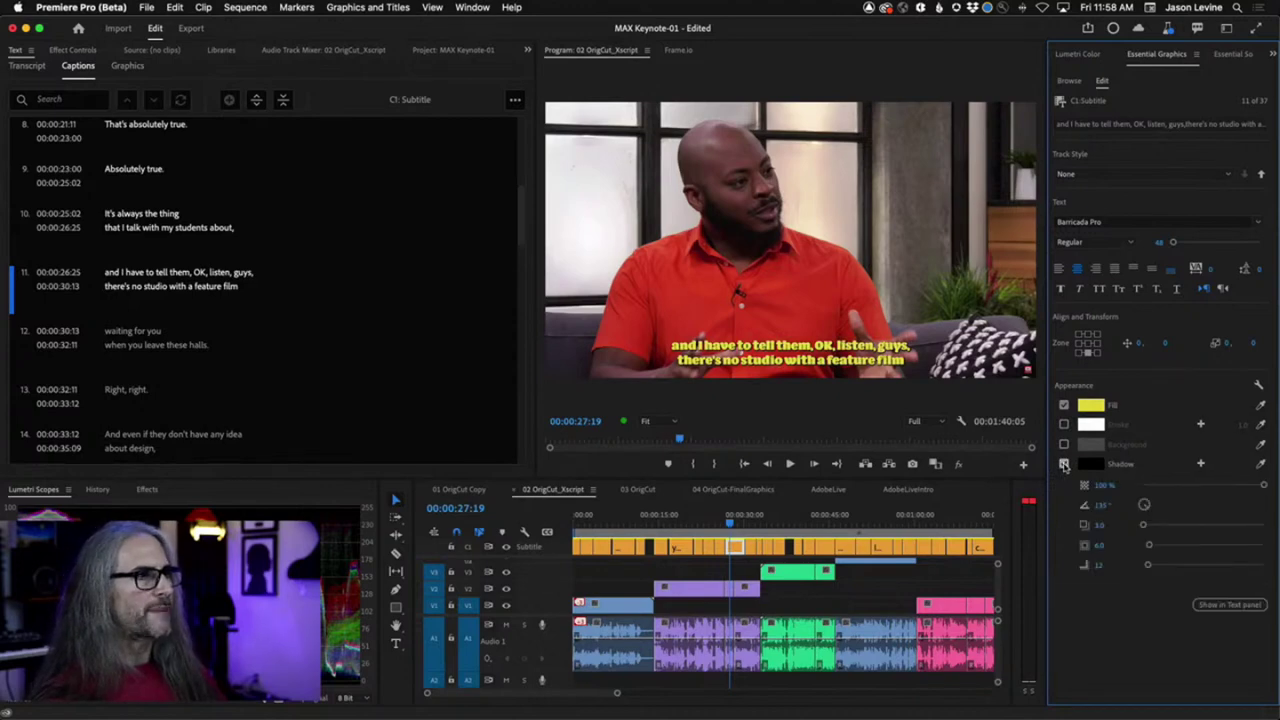
{"action": "left_click", "coordinate": [1064, 464]}
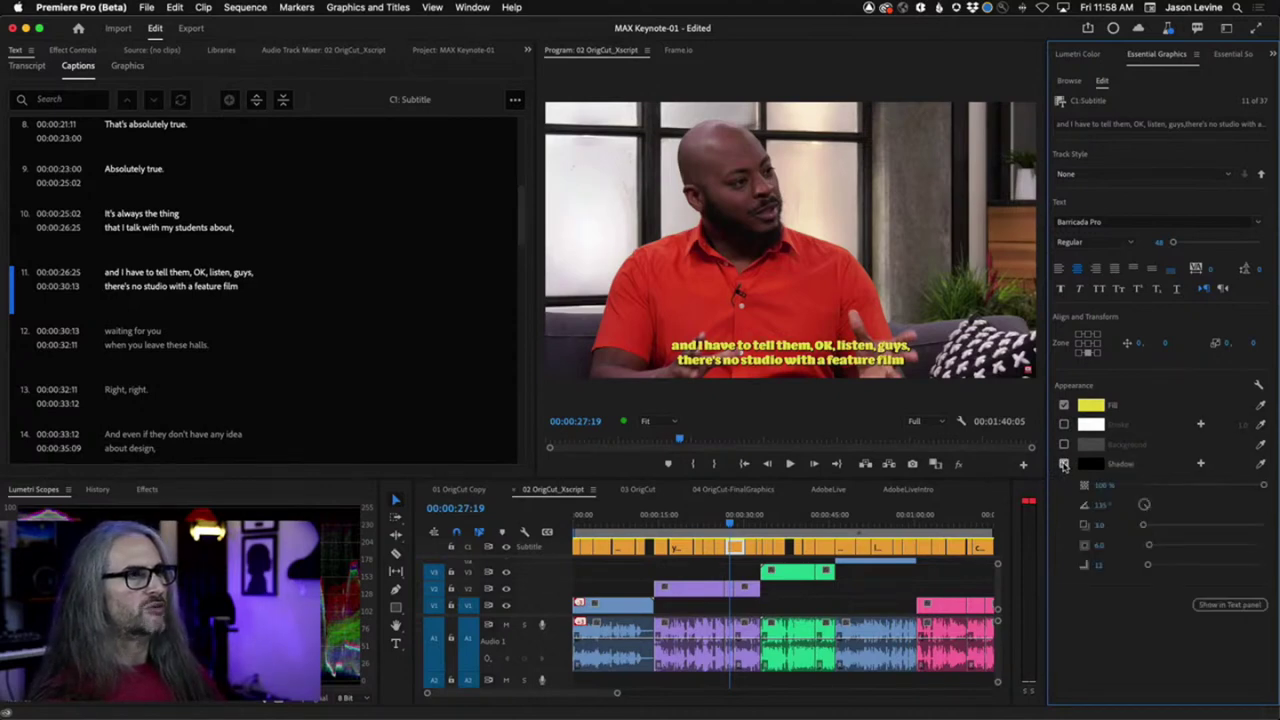
{"action": "left_click", "coordinate": [1230, 176]}
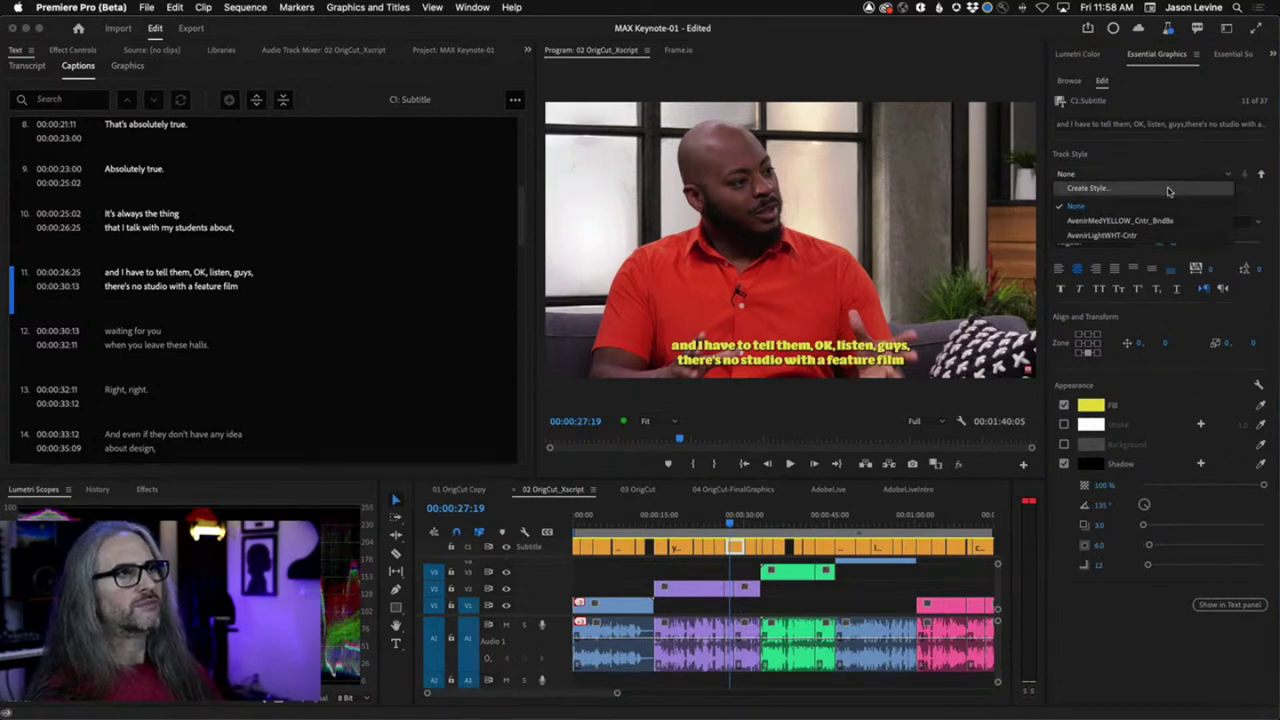
Create a track style named 'Barricada Style Yellow' from the yellow captions, then select a caption clip
{"action": "left_click", "coordinate": [1168, 189]}
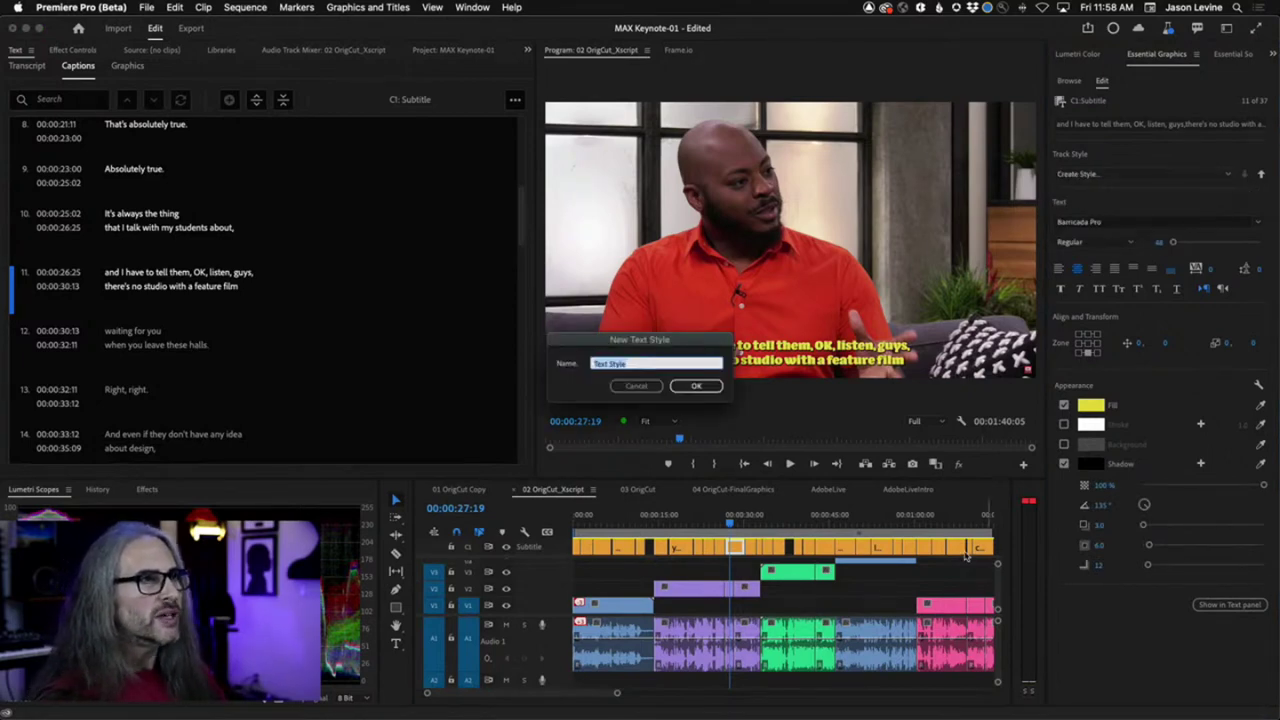
{"action": "type", "text": "Barricada St"}
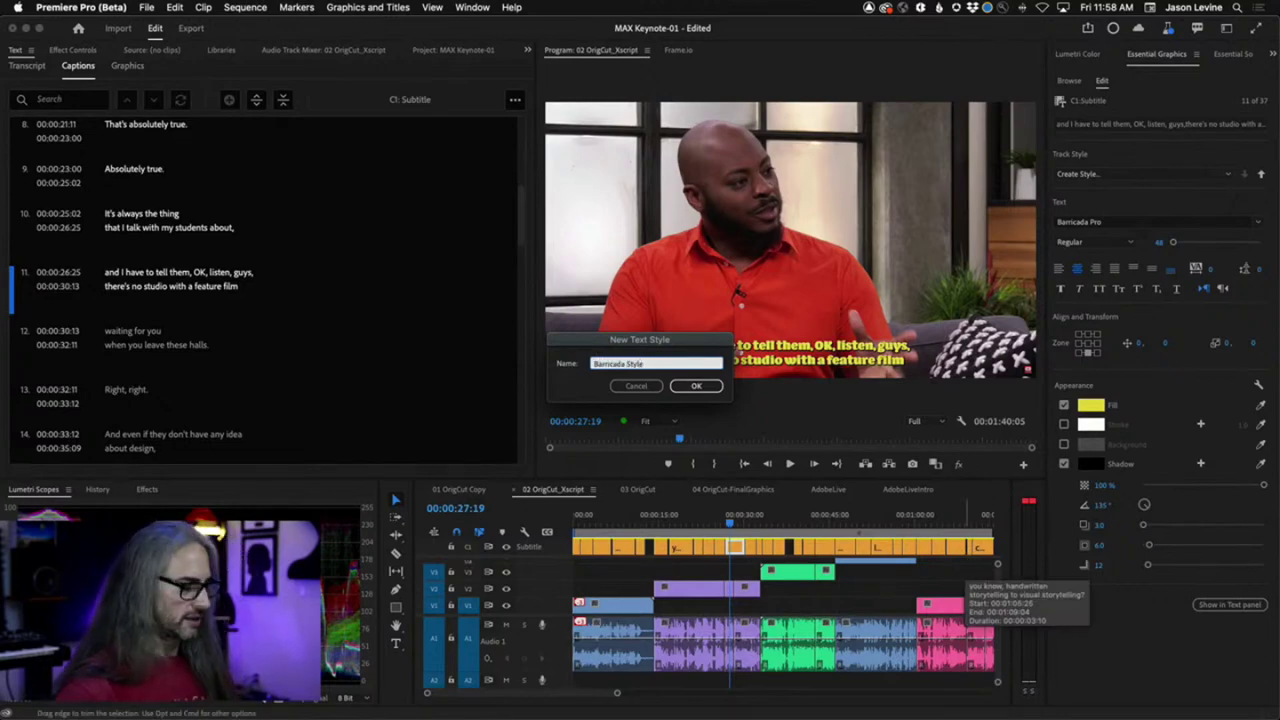
{"action": "type", "text": "yle Yellow"}
{"action": "key", "text": "Return"}
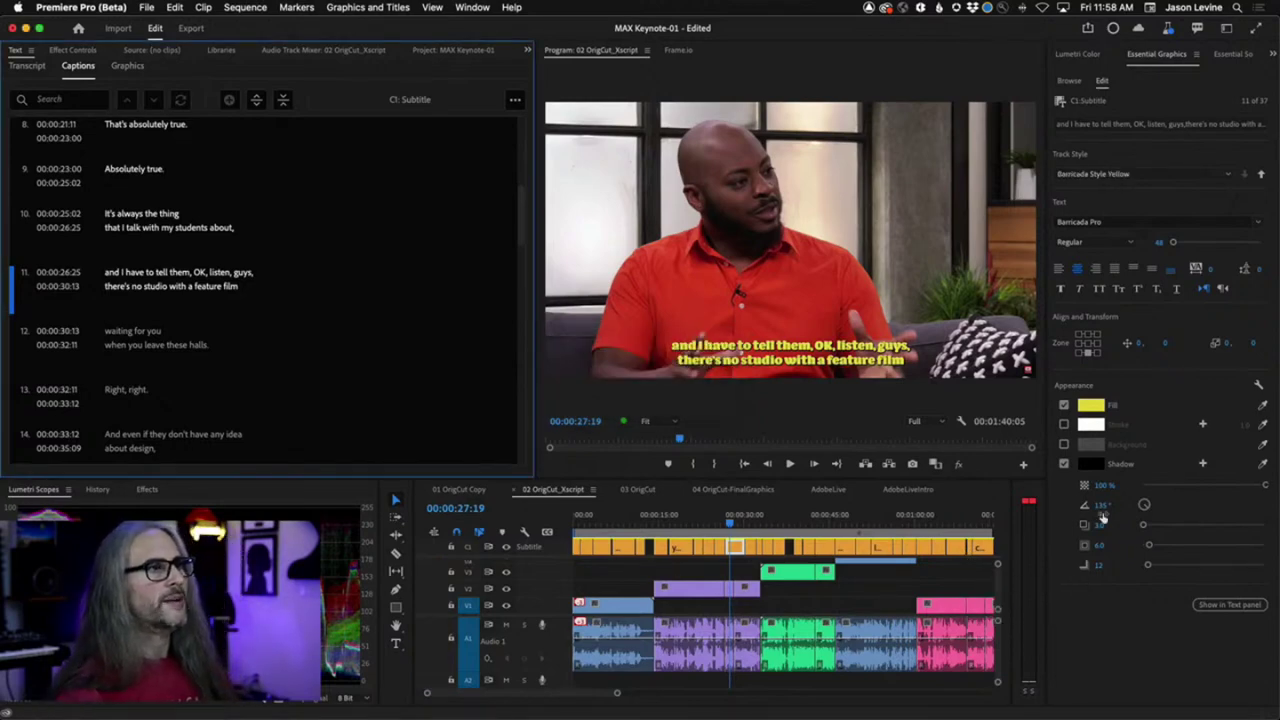
{"action": "mouse_move", "coordinate": [742, 520]}
{"action": "left_mouse_down"}
{"action": "mouse_move", "coordinate": [590, 520]}
{"action": "mouse_move", "coordinate": [726, 528]}
{"action": "left_mouse_up"}
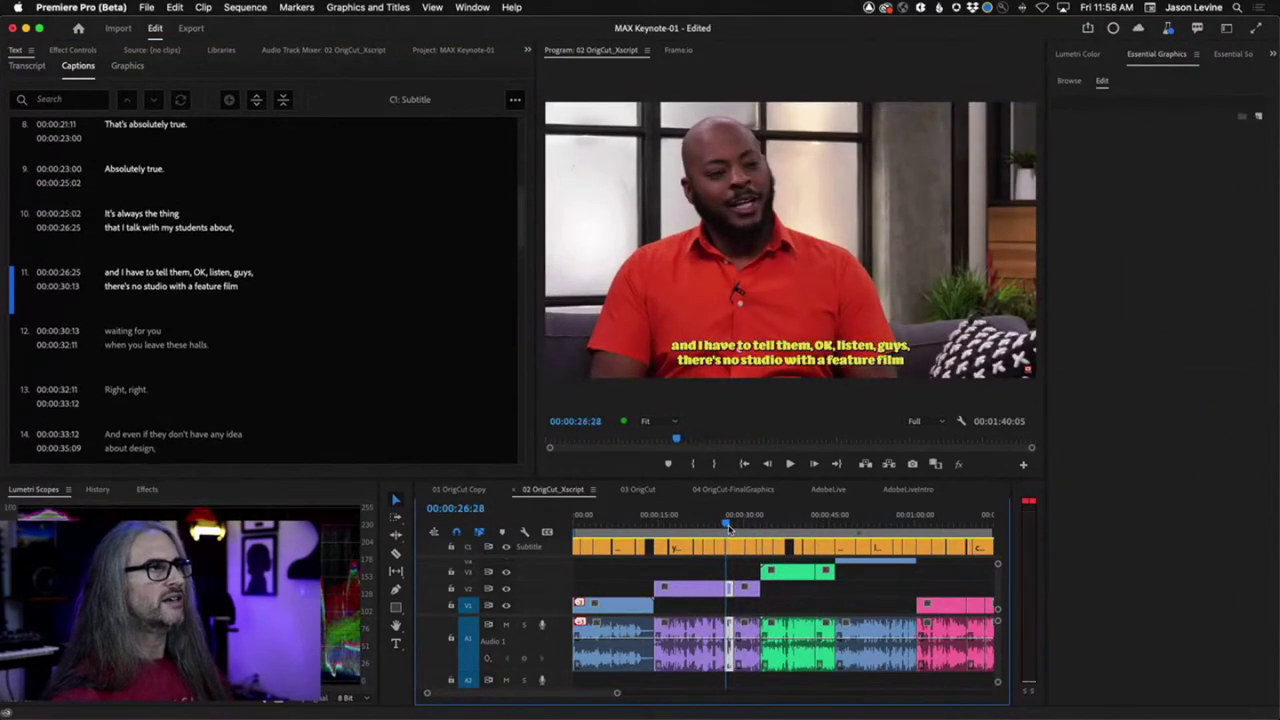
{"action": "left_click", "coordinate": [733, 546]}
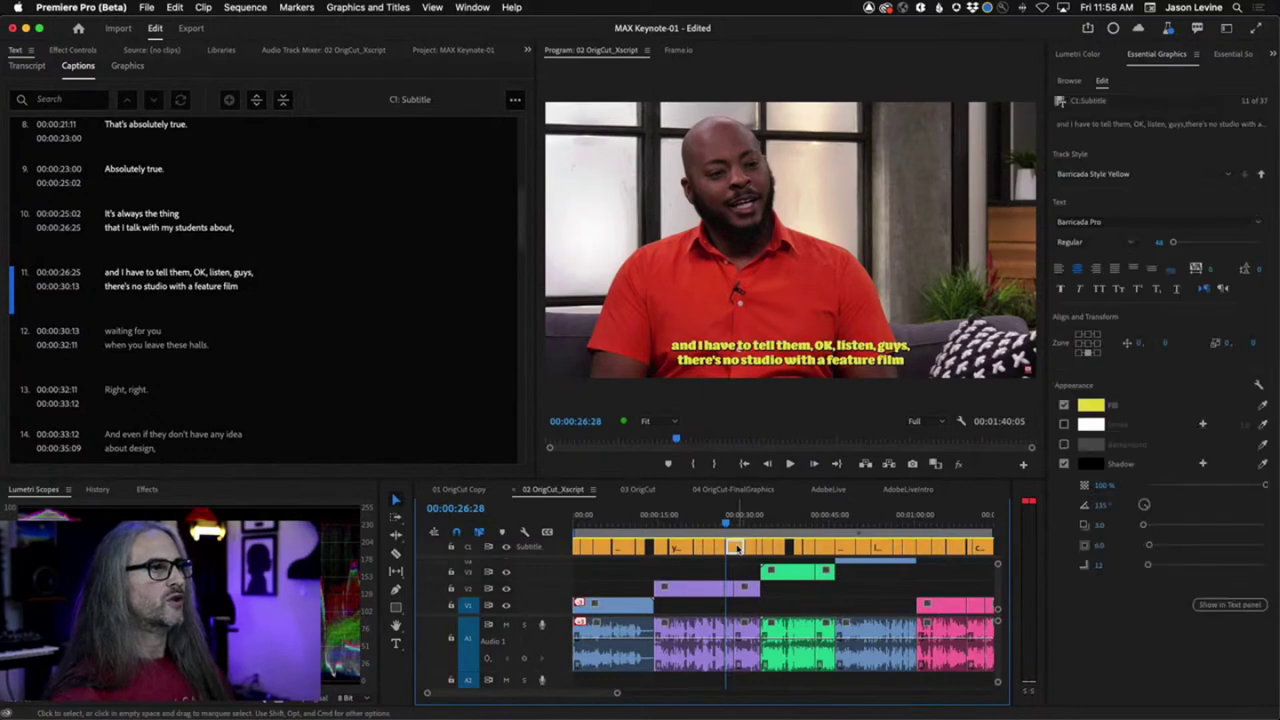
{"action": "left_click", "coordinate": [1227, 174]}
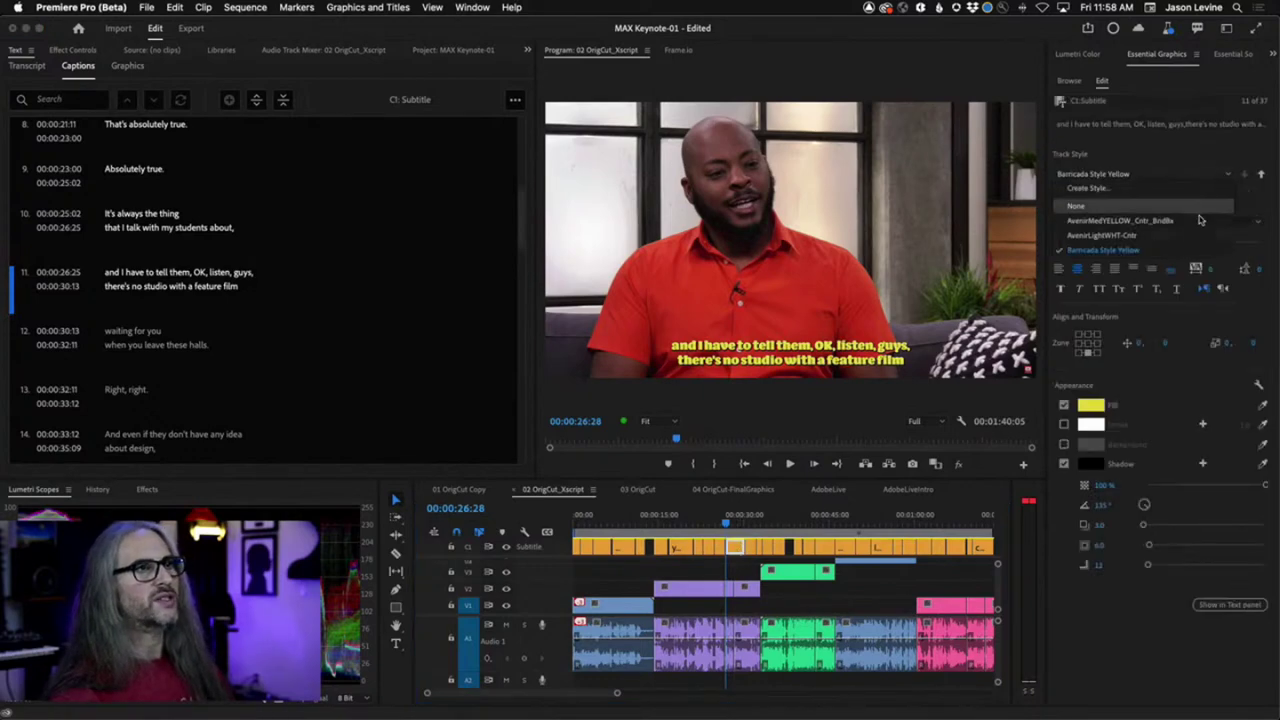
Apply the AvenirLightWHT-Cntr track style and turn on a 75% background behind the captions
{"action": "left_click", "coordinate": [1149, 236]}
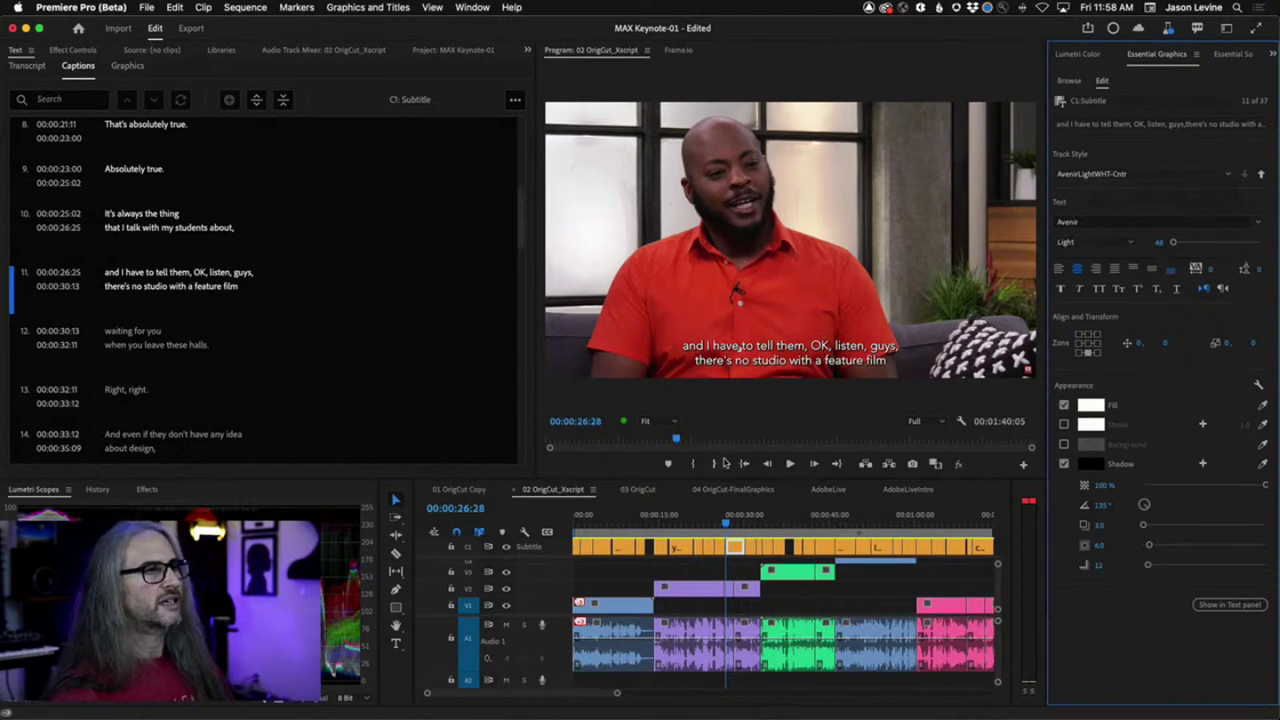
{"action": "left_click", "coordinate": [1064, 446]}
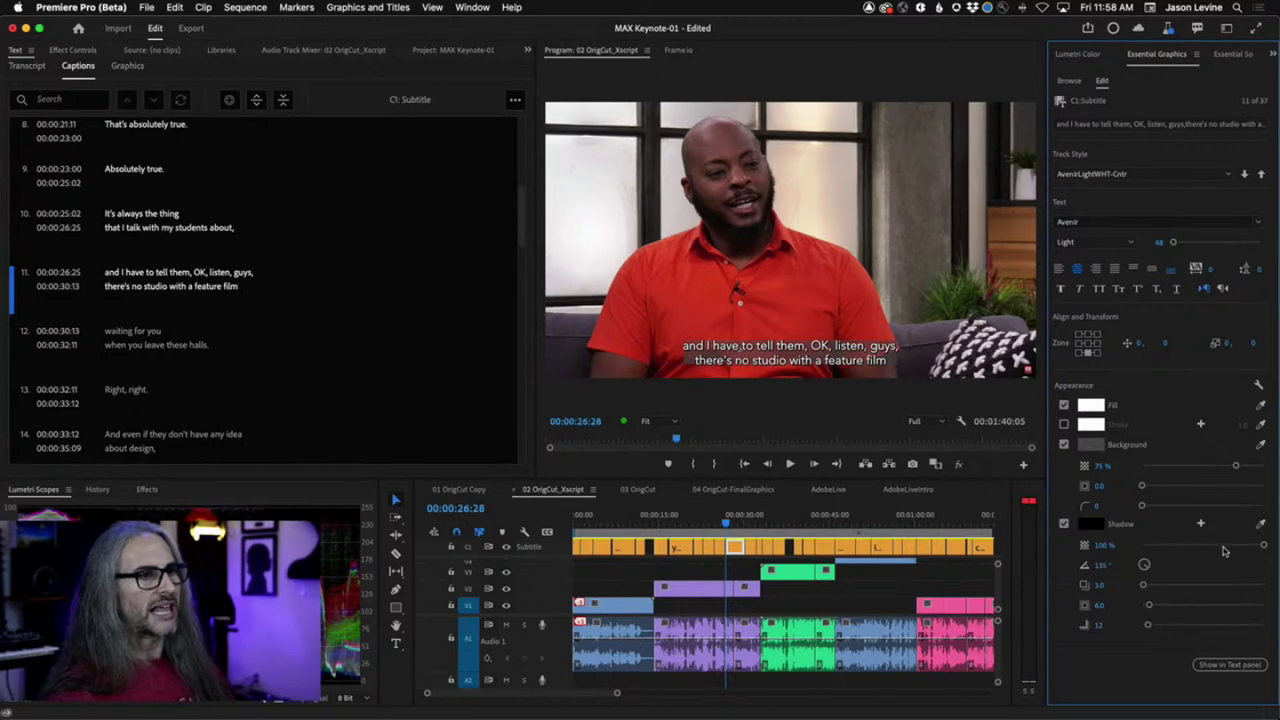
{"action": "mouse_move", "coordinate": [1265, 547]}
{"action": "left_mouse_down"}
{"action": "mouse_move", "coordinate": [1183, 547]}
{"action": "mouse_move", "coordinate": [1268, 545]}
{"action": "left_mouse_up"}
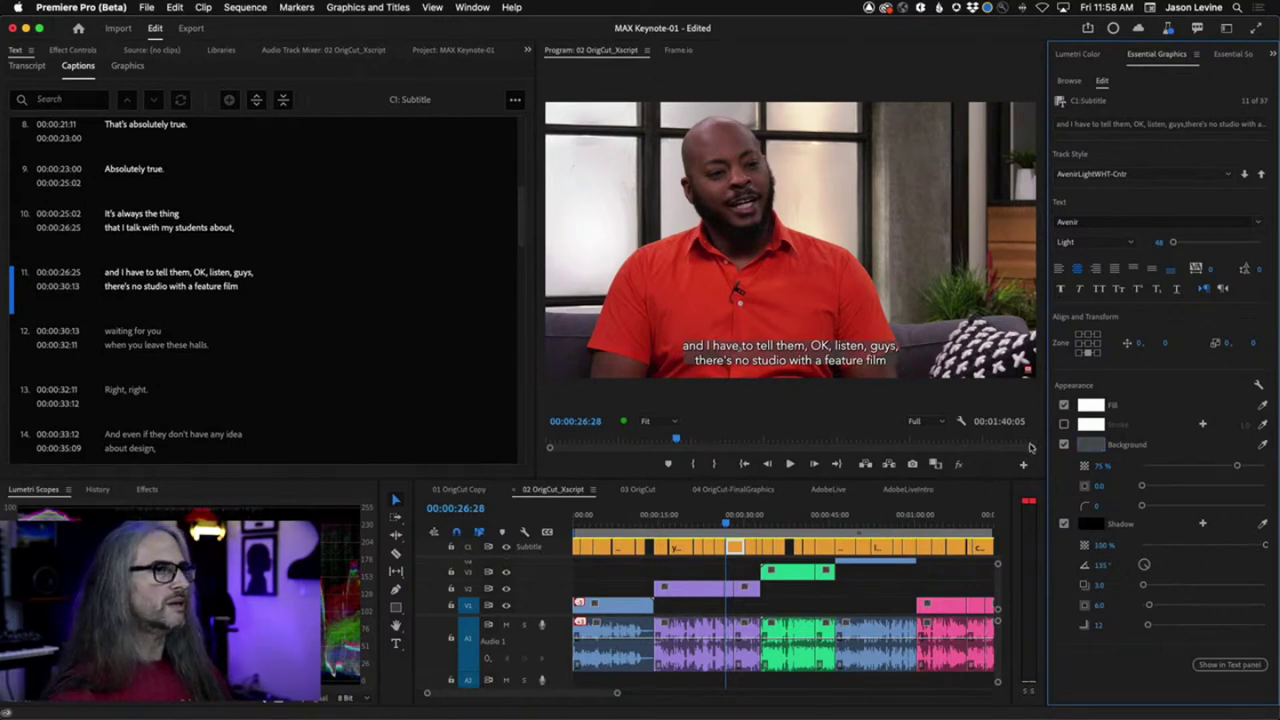
{"action": "left_click", "coordinate": [1089, 446]}
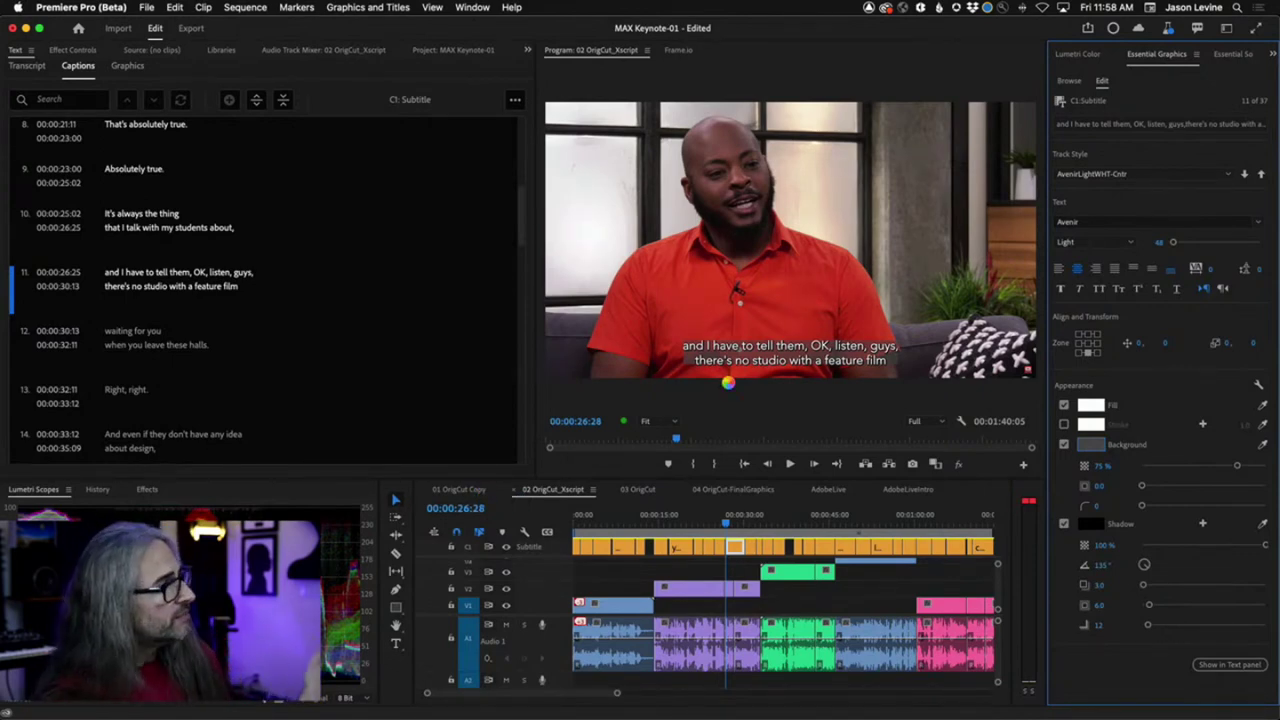
{"action": "mouse_move", "coordinate": [490, 712]}
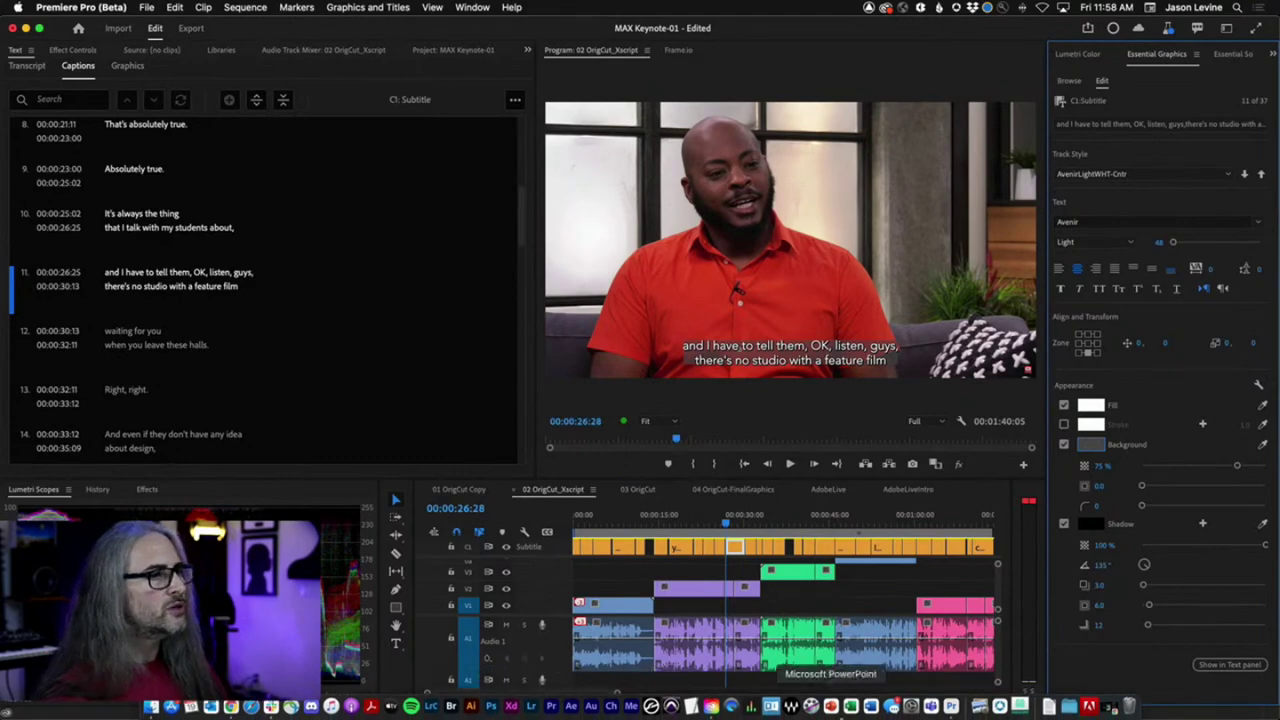
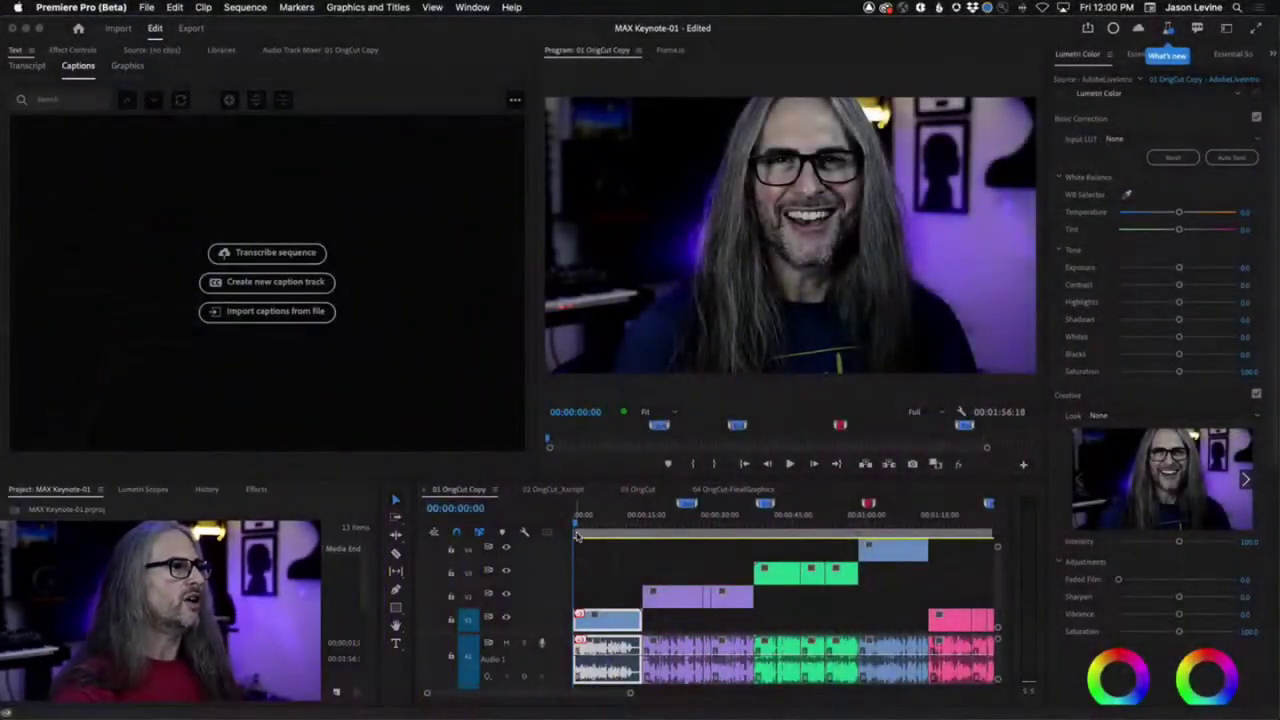
Rewind 01 OrigCut Copy to its start and check the first V1 clip's options without choosing any
{"action": "left_click", "coordinate": [604, 530]}
{"action": "left_click_drag", "start_coordinate": [604, 530], "coordinate": [592, 537]}
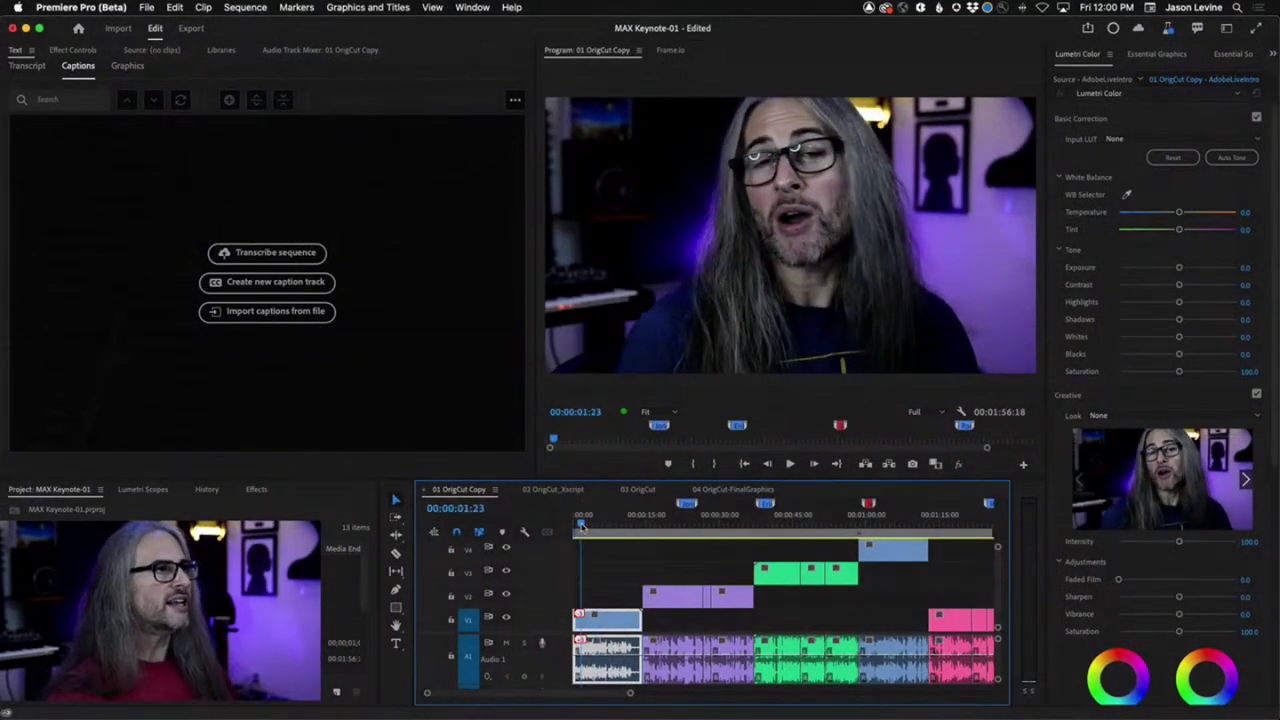
{"action": "key", "text": "Home"}
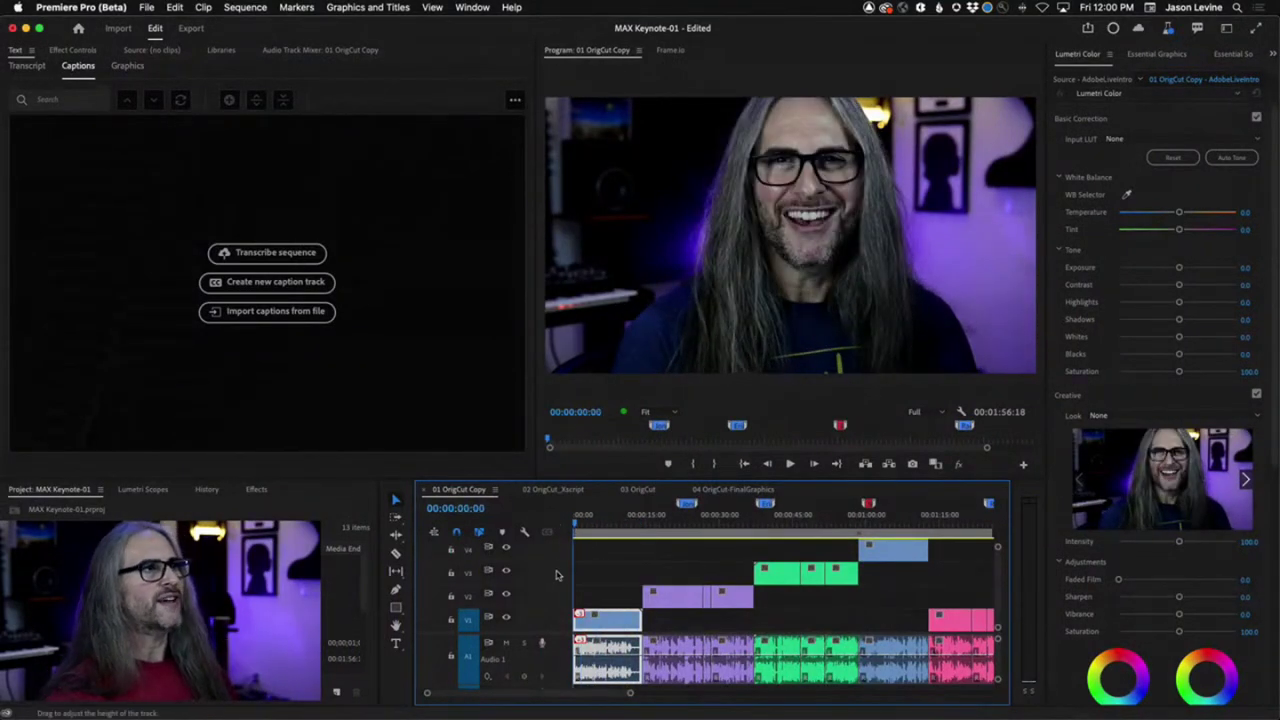
{"action": "right_click", "coordinate": [603, 621]}
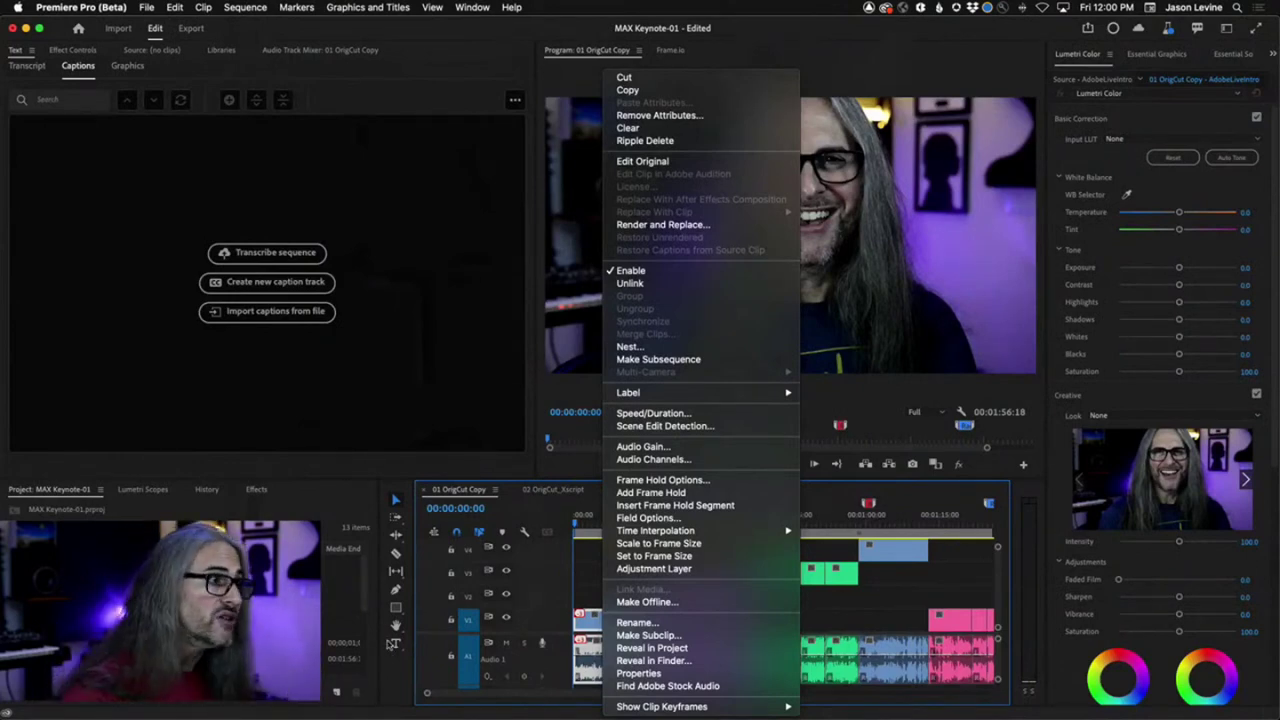
{"action": "left_click", "coordinate": [558, 468]}
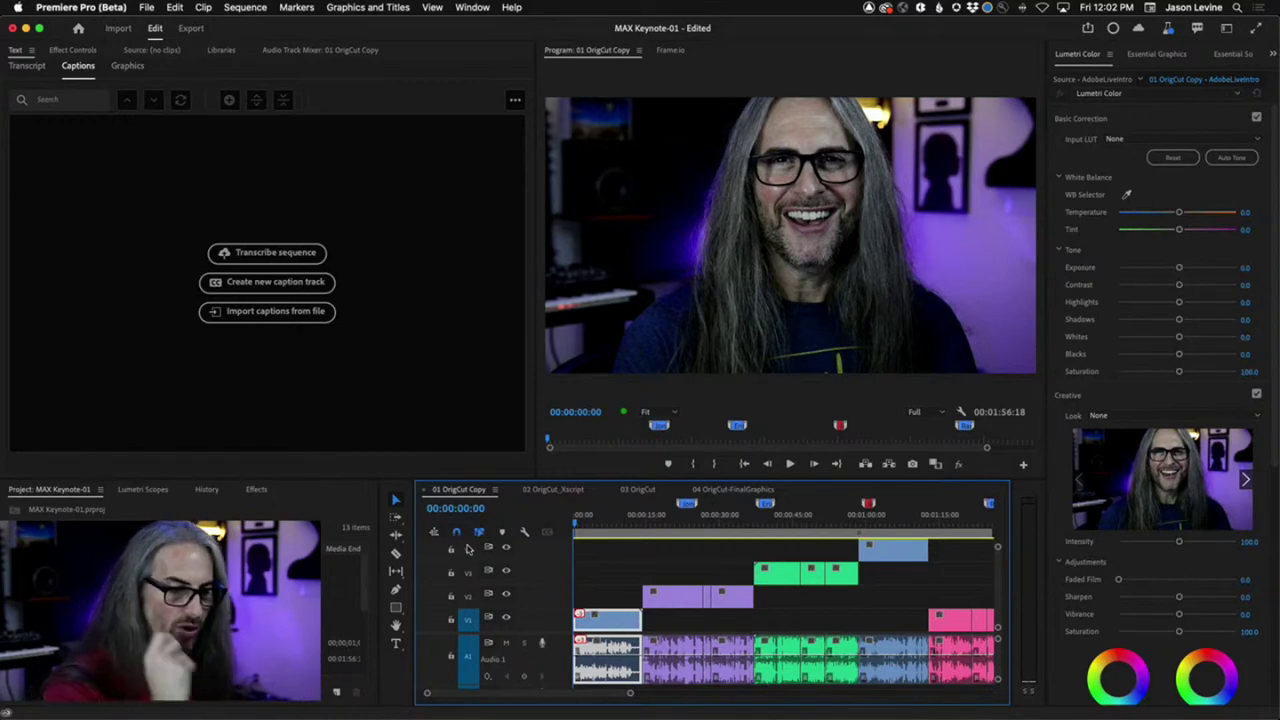
Switch between the Frame.io panel and the Program monitor twice, ending on the Program video
{"action": "left_click", "coordinate": [669, 51]}
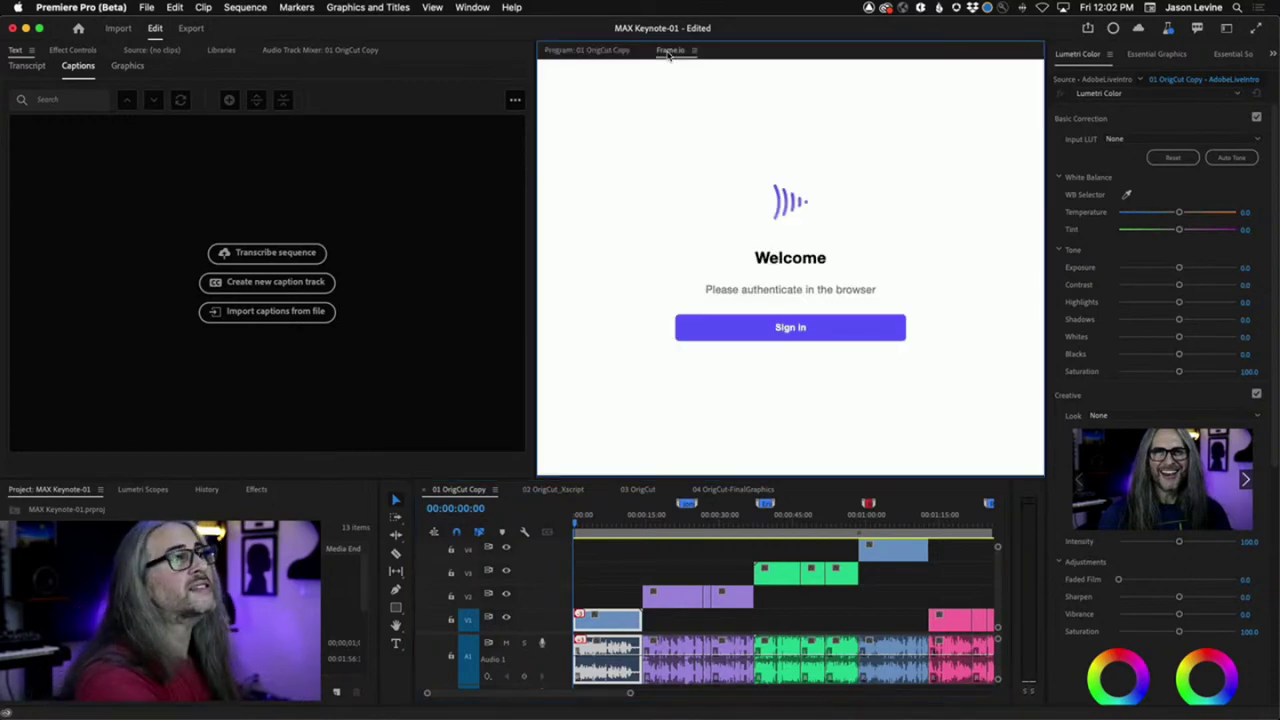
{"action": "left_click", "coordinate": [584, 51]}
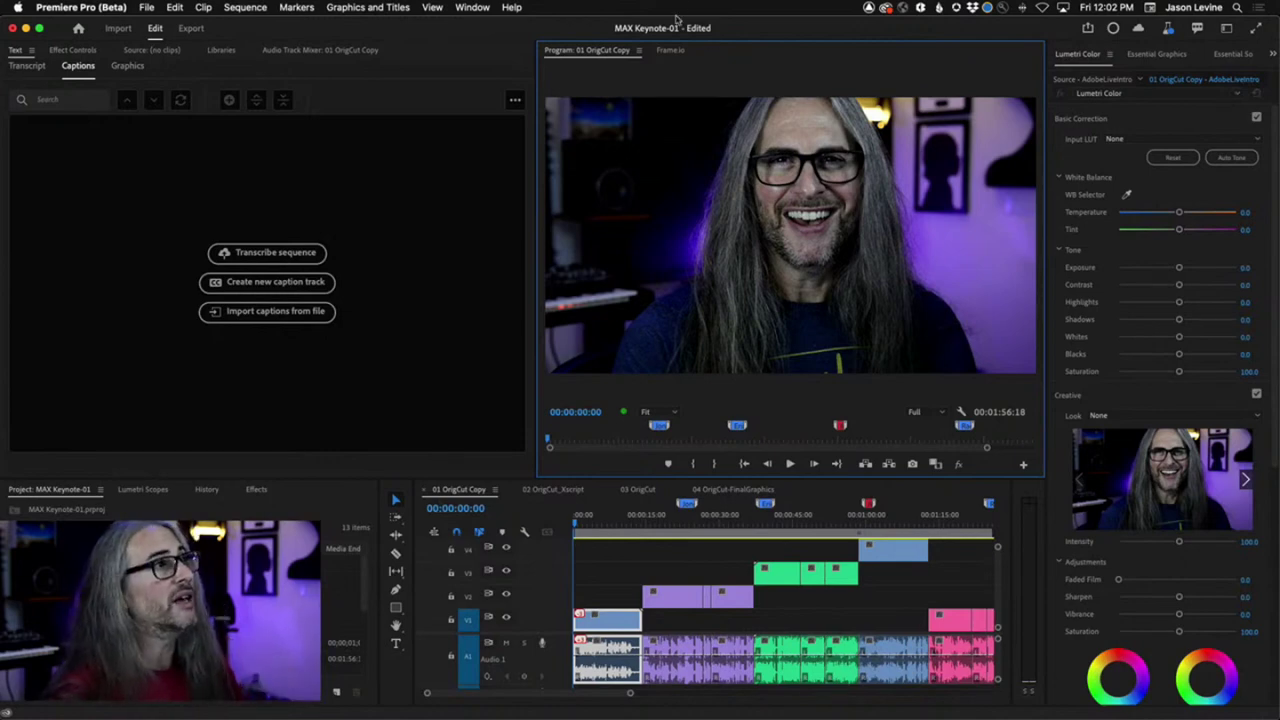
{"action": "left_click", "coordinate": [677, 51]}
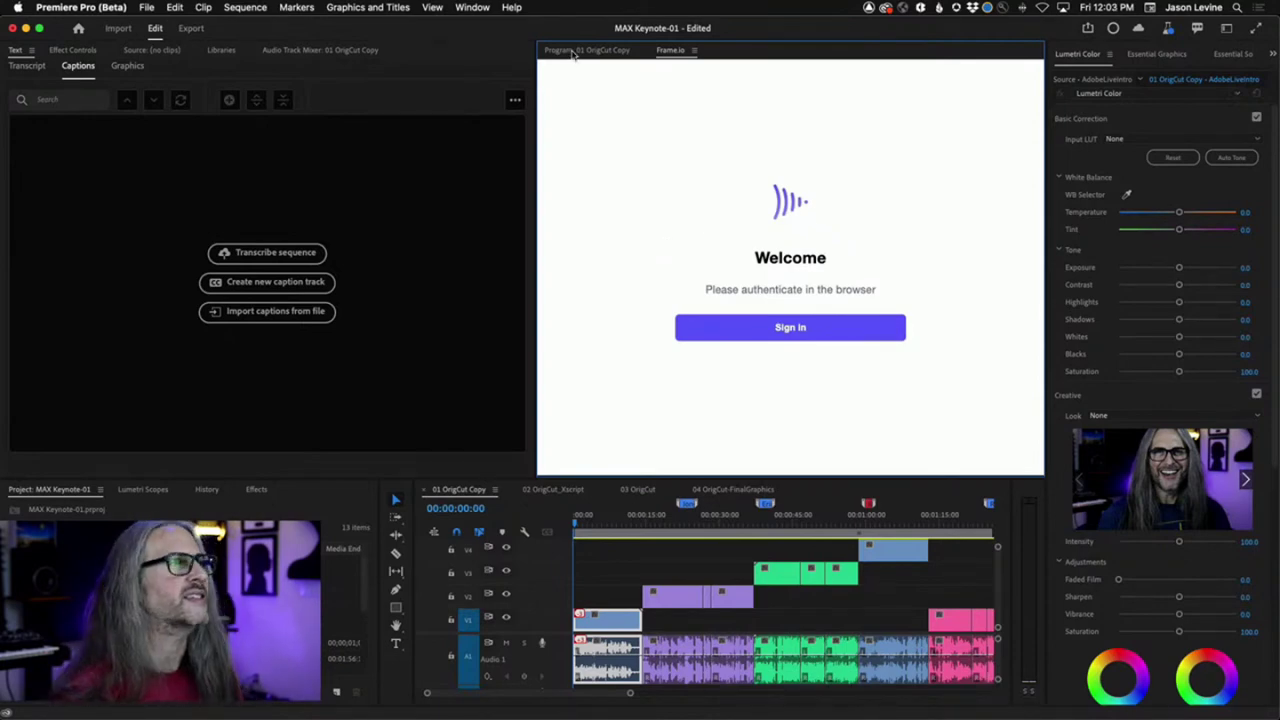
{"action": "left_click", "coordinate": [580, 50]}
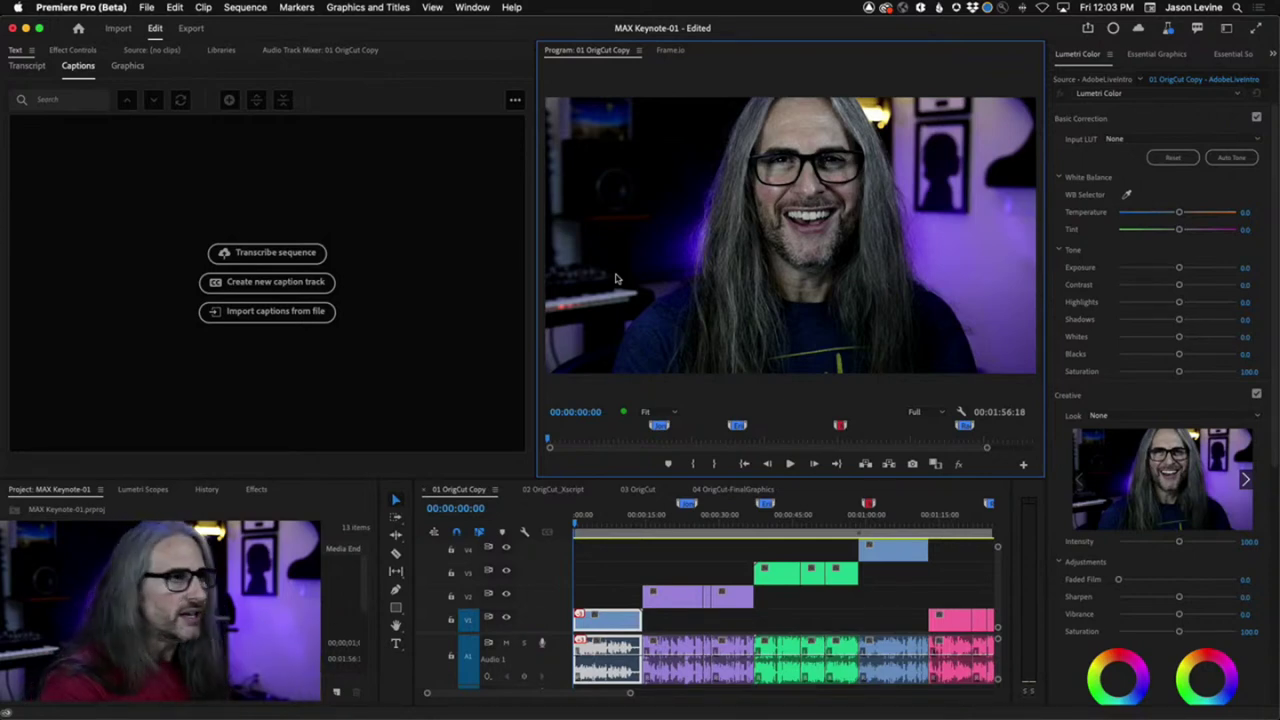
Search Essential Graphics' Adobe Stock templates for 'transitions', limited to Free results
{"action": "left_click", "coordinate": [1168, 58]}
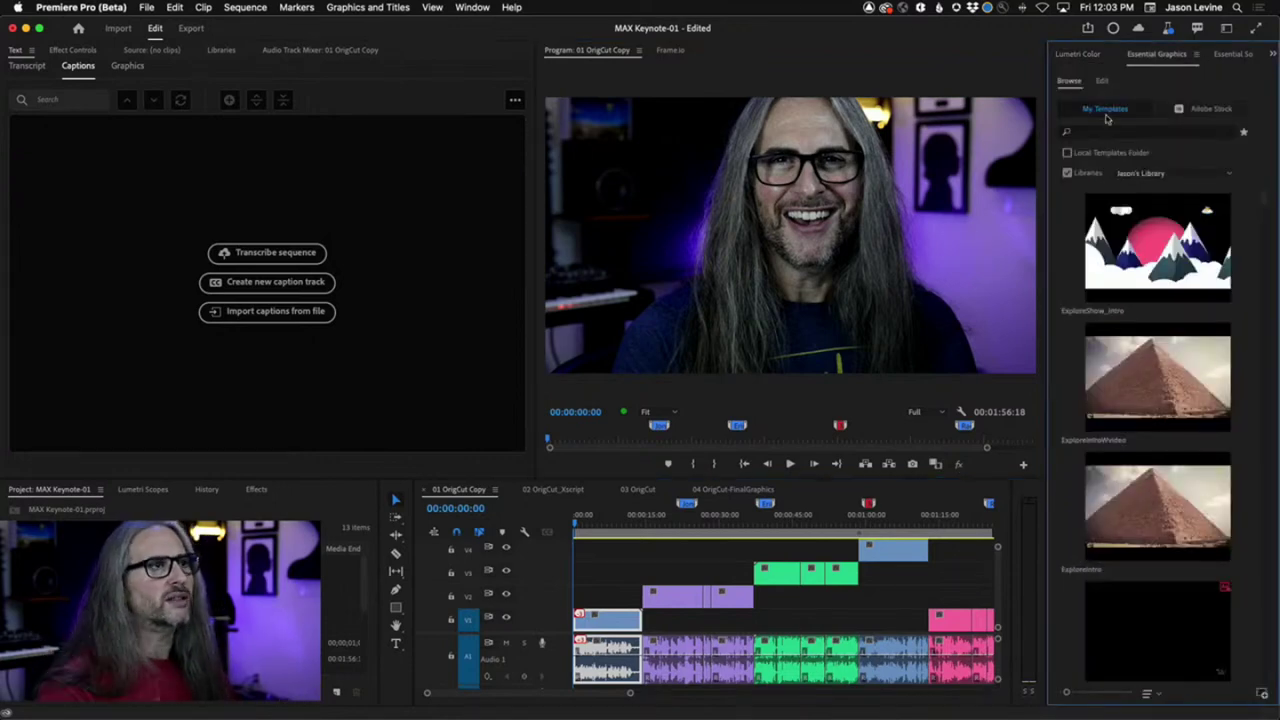
{"action": "left_click", "coordinate": [1187, 110]}
{"action": "left_click", "coordinate": [1131, 130]}
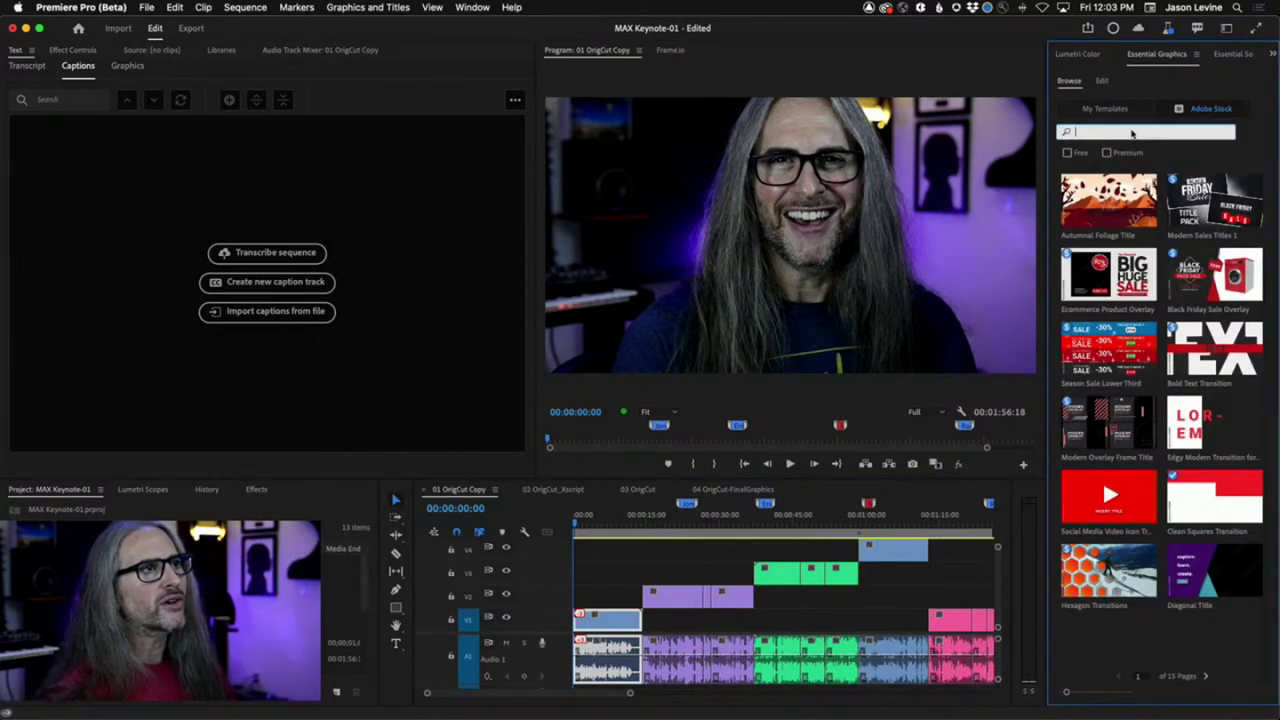
{"action": "type", "text": "transitions"}
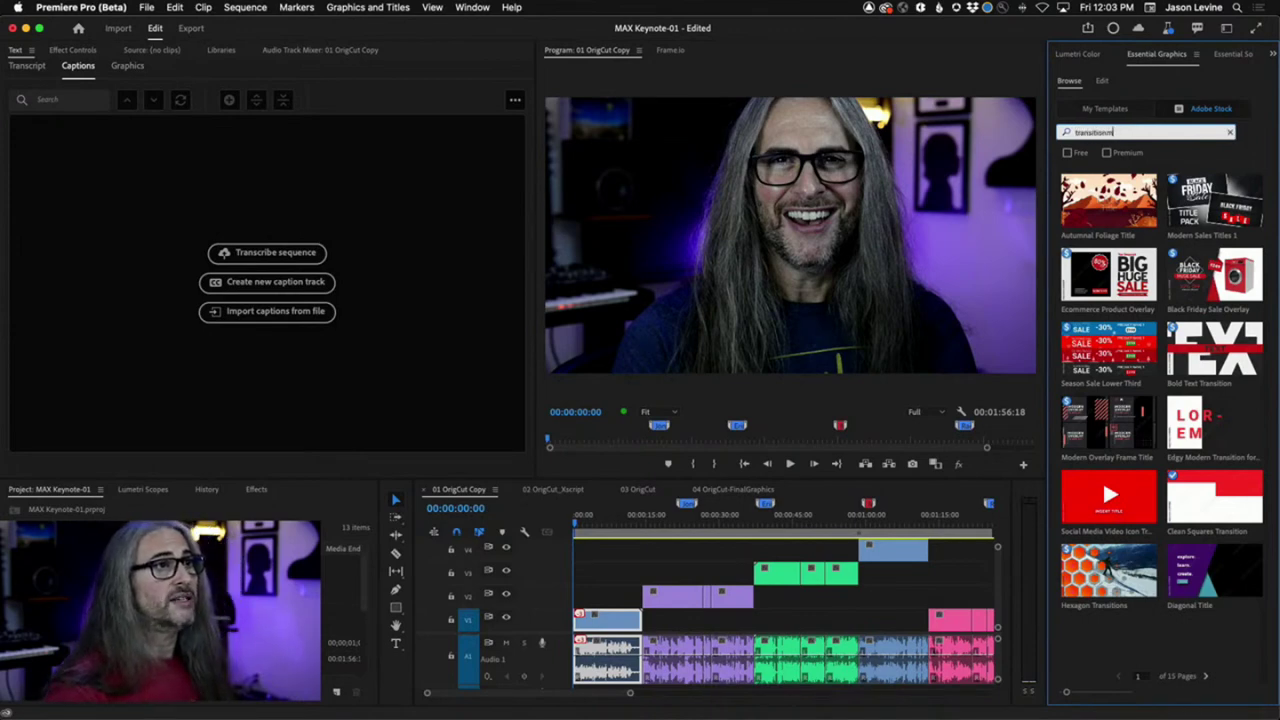
{"action": "key", "text": "BackSpace"}
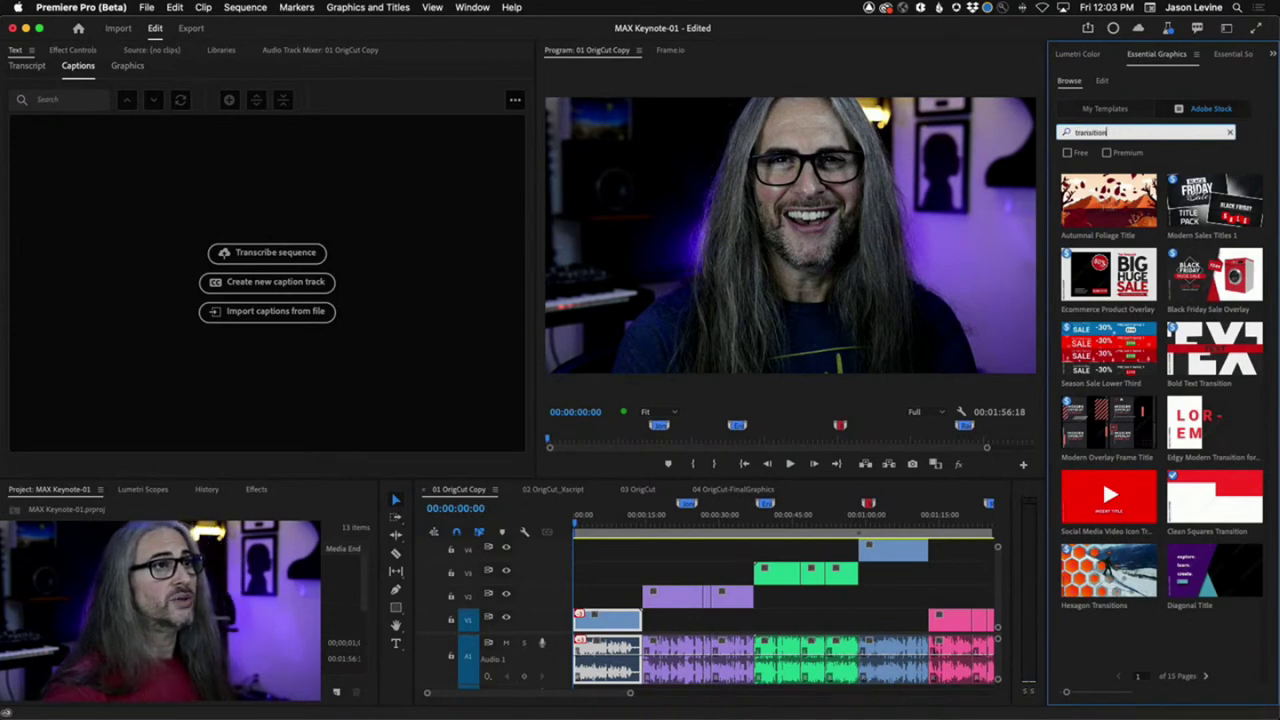
{"action": "type", "text": "s"}
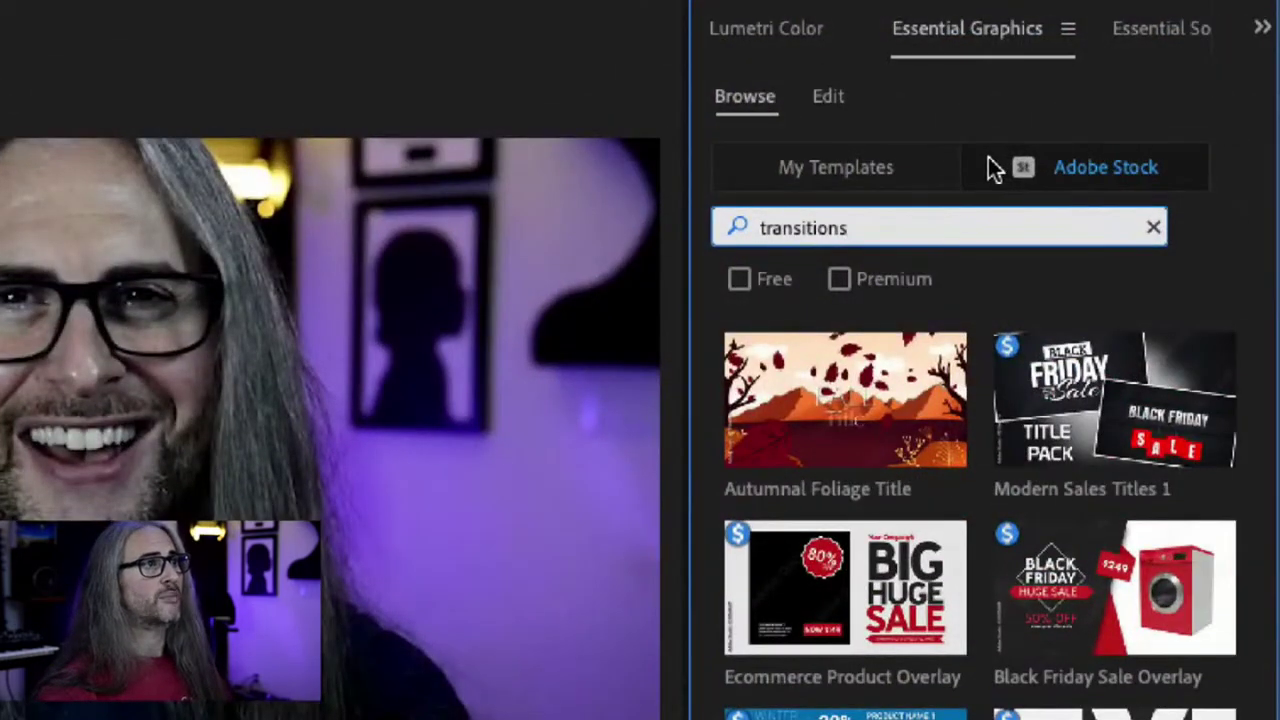
{"action": "left_click", "coordinate": [738, 279]}
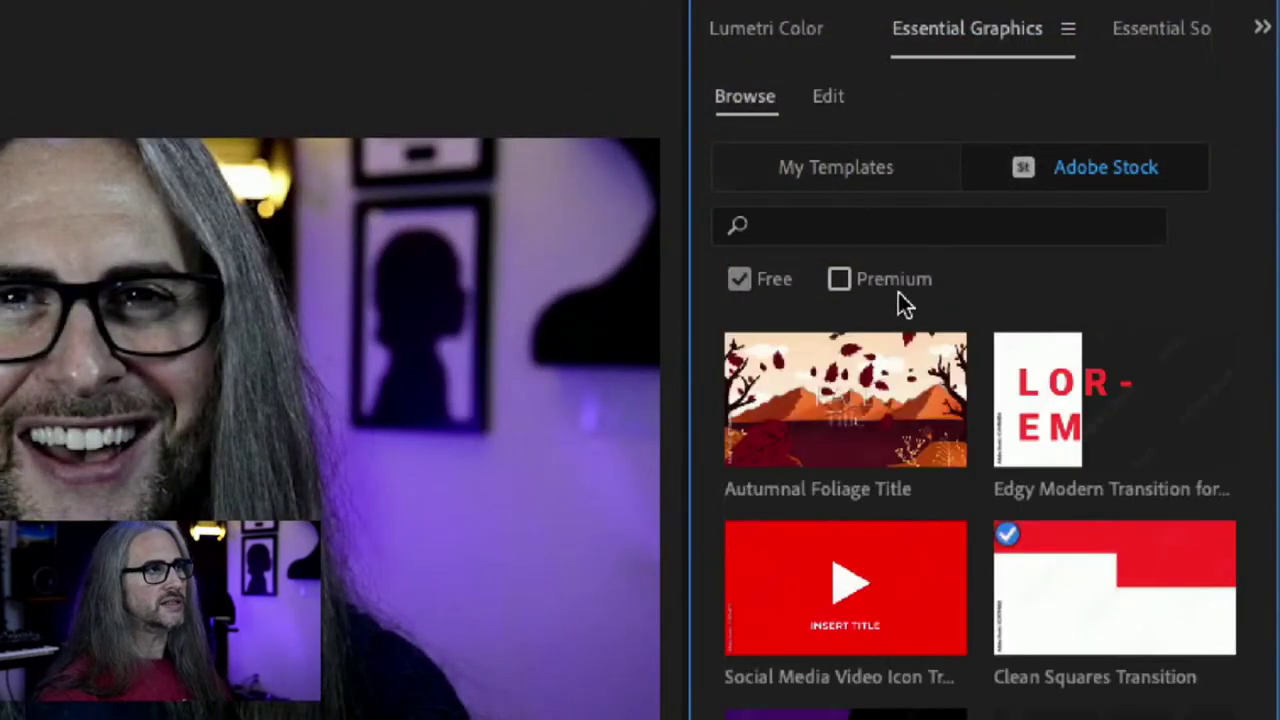
{"action": "left_click", "coordinate": [893, 232]}
{"action": "type", "text": "transiti"}
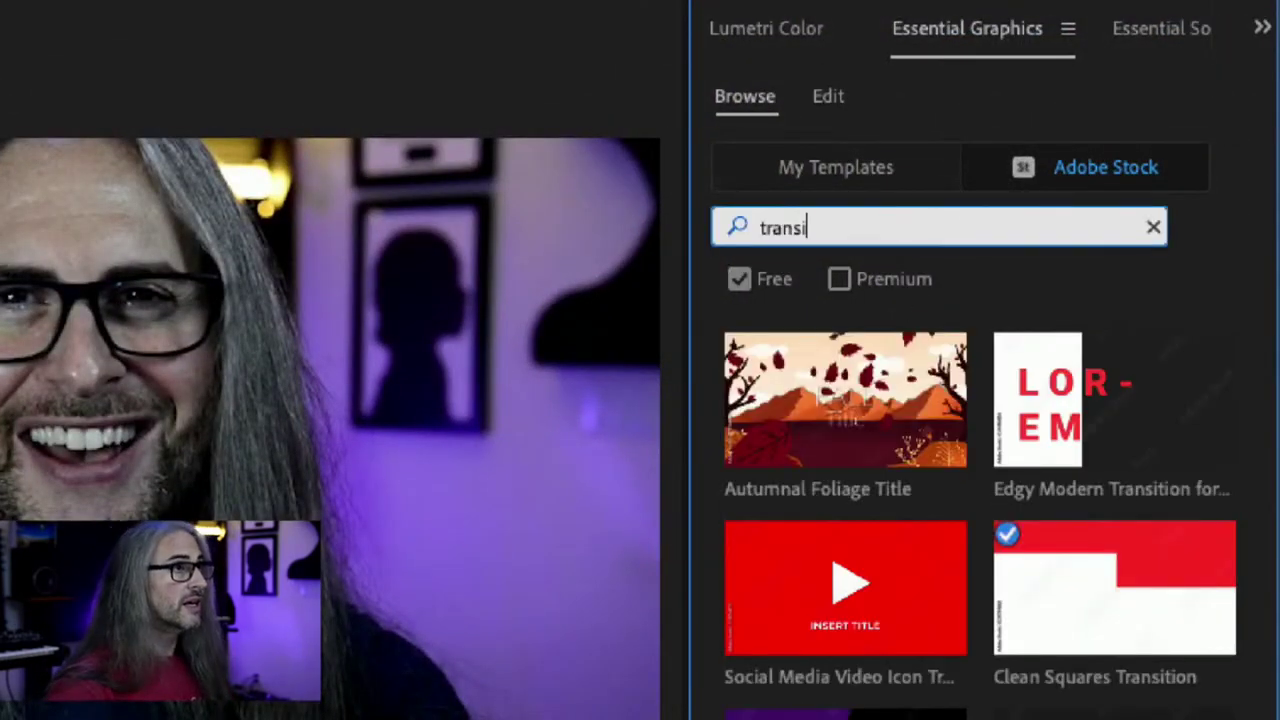
{"action": "type", "text": "ons"}
{"action": "key", "text": "Return"}
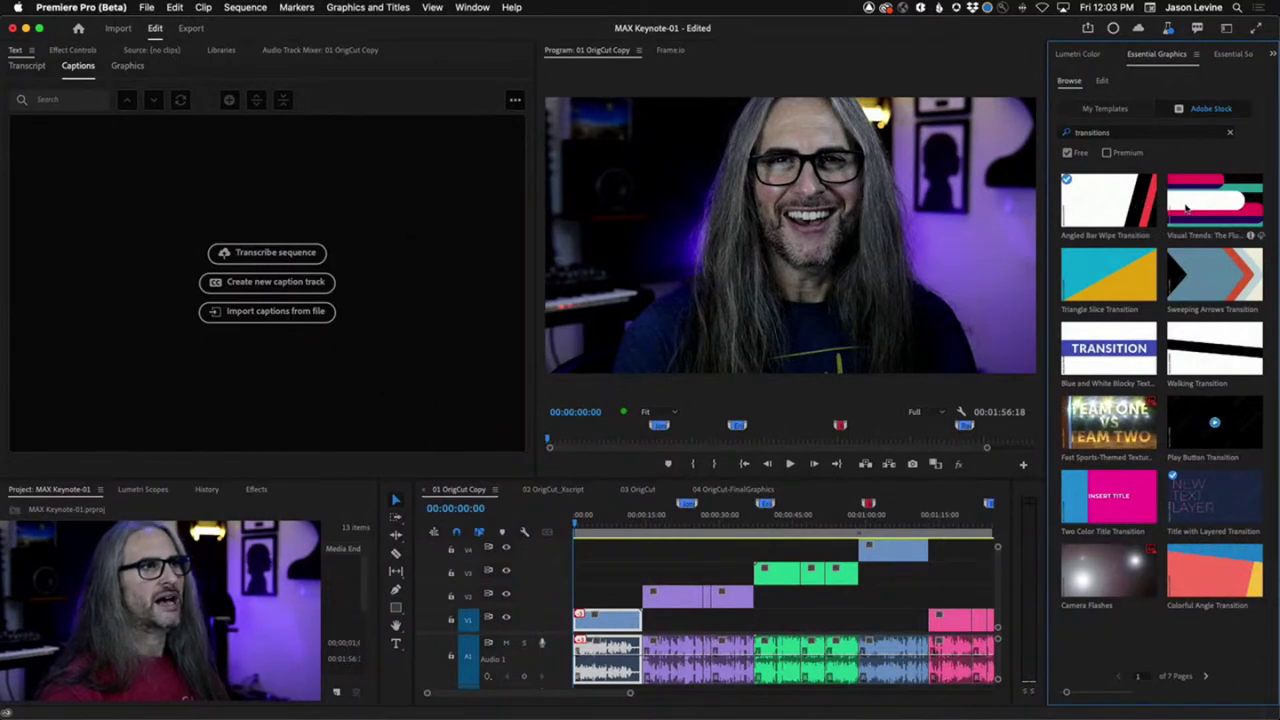
Check the Angled Bar Wipe Transition details, then add it to V3 near 13 seconds
{"action": "left_click", "coordinate": [1140, 234]}
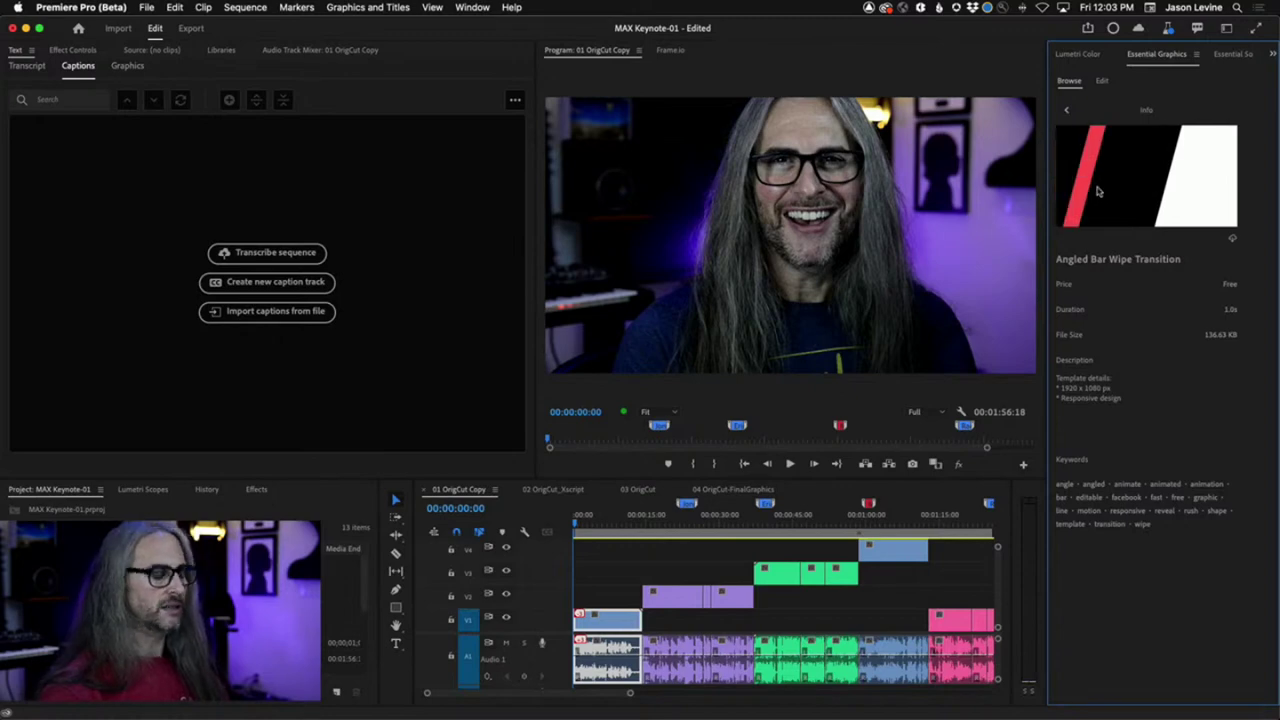
{"action": "left_click", "coordinate": [1066, 110]}
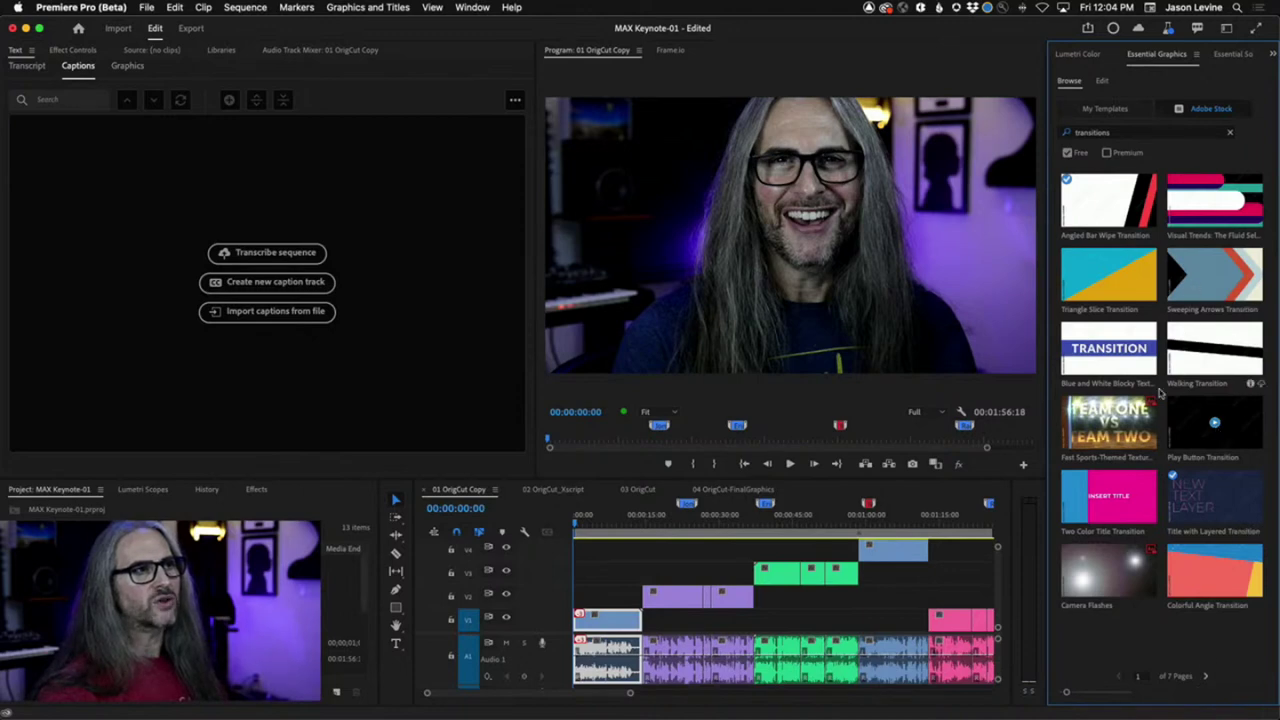
{"action": "left_click_drag", "start_coordinate": [1105, 200], "coordinate": [645, 584]}
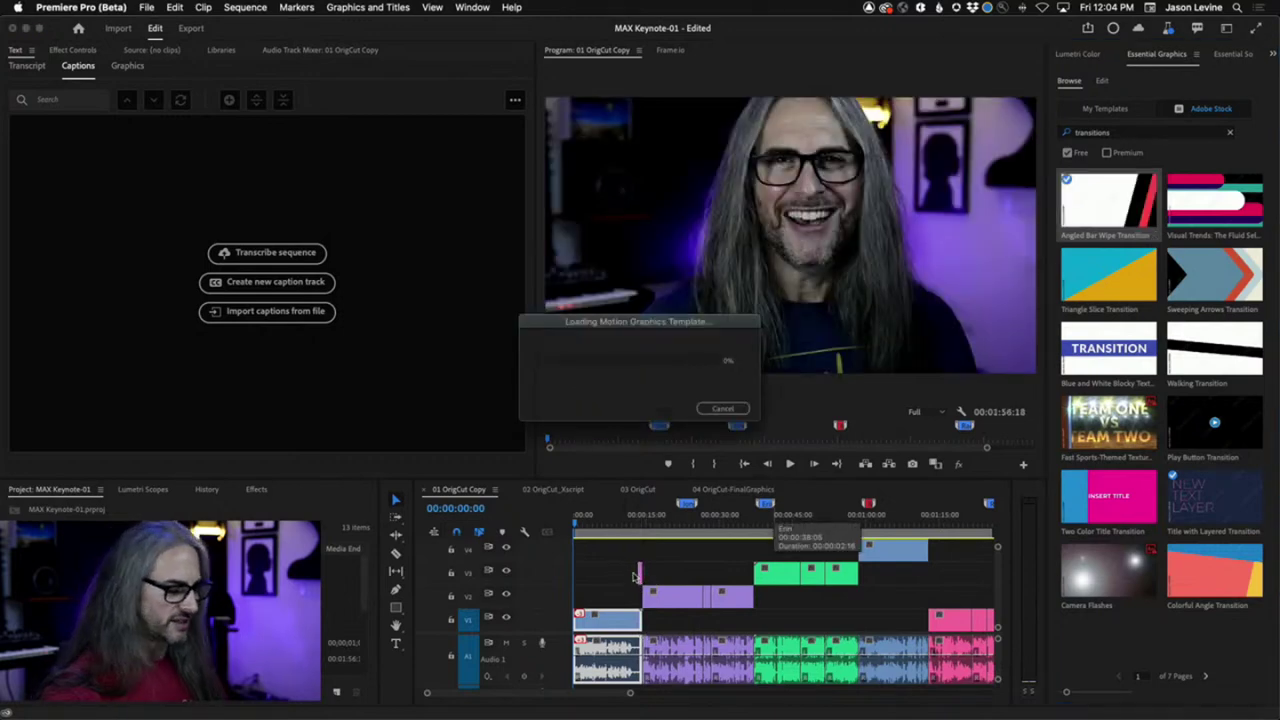
Shift the Angled Bar Wipe graphic on V3 slightly later over the cut
{"action": "left_click", "coordinate": [643, 524]}
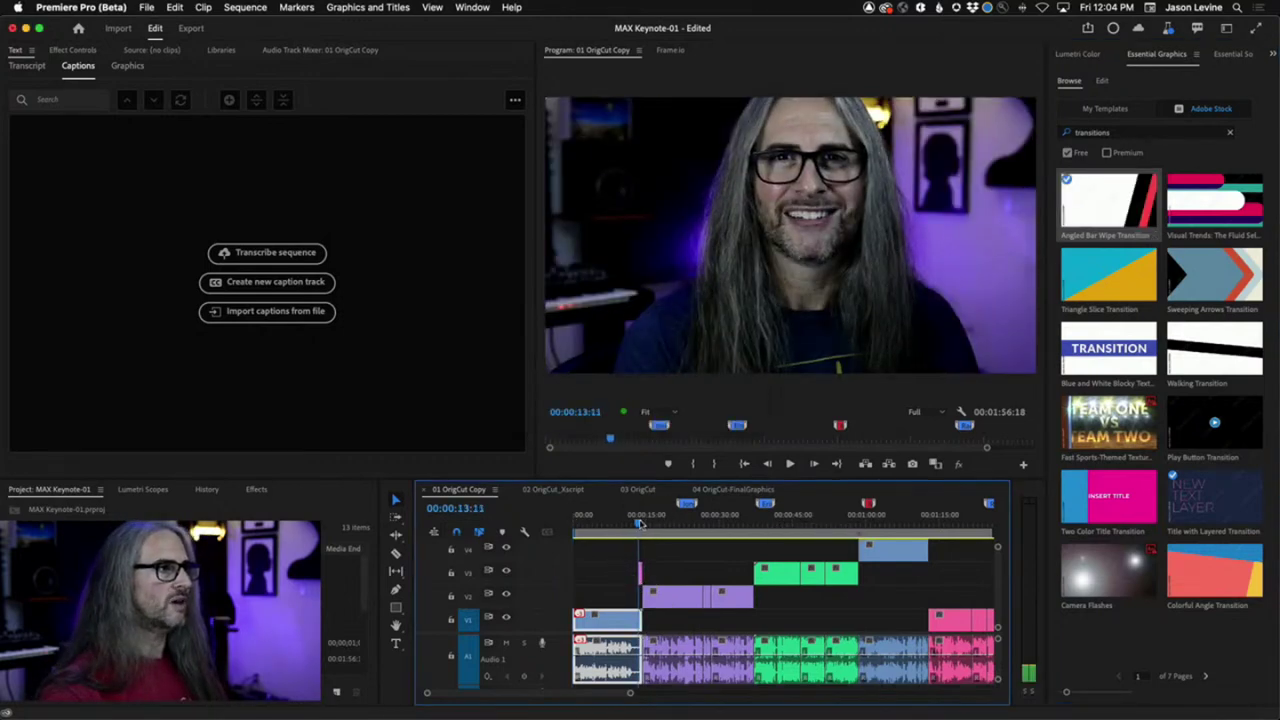
{"action": "key", "text": "equal"}
{"action": "key", "text": "equal"}
{"action": "key", "text": "equal"}
{"action": "key", "text": "equal"}
{"action": "key", "text": "equal"}
{"action": "left_click_drag", "start_coordinate": [787, 588], "coordinate": [823, 589]}
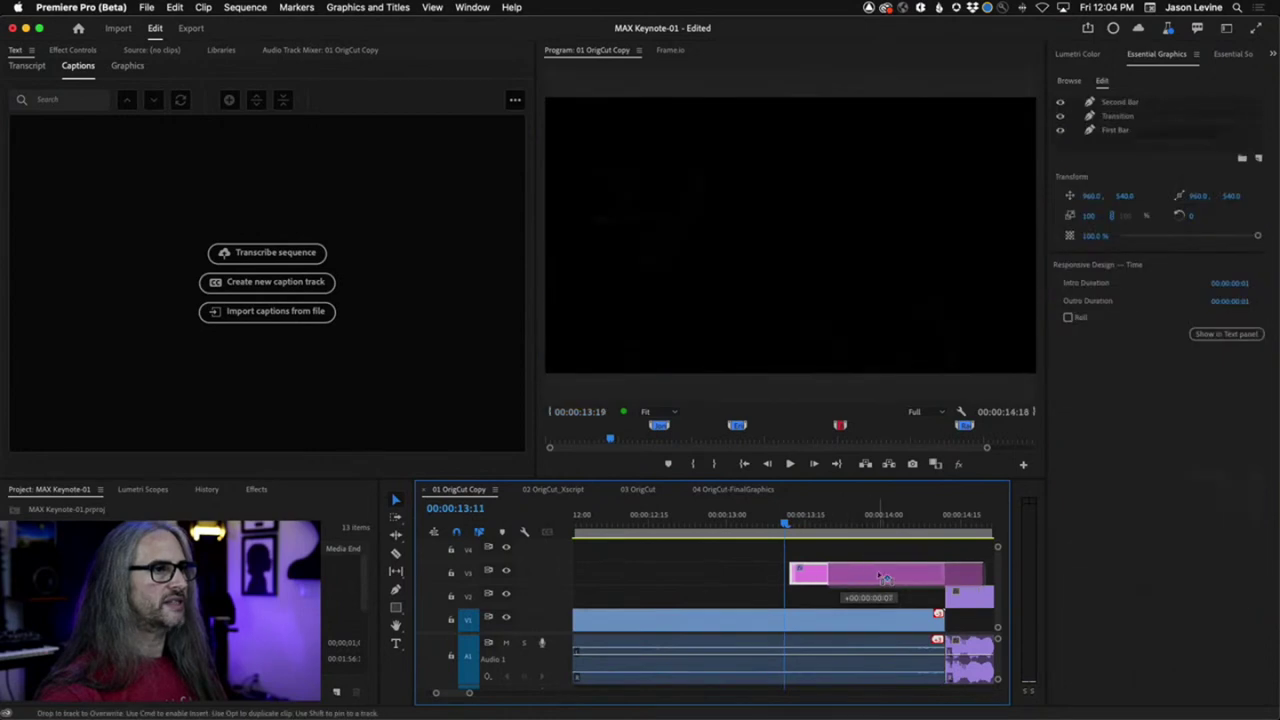
{"action": "key", "text": "minus"}
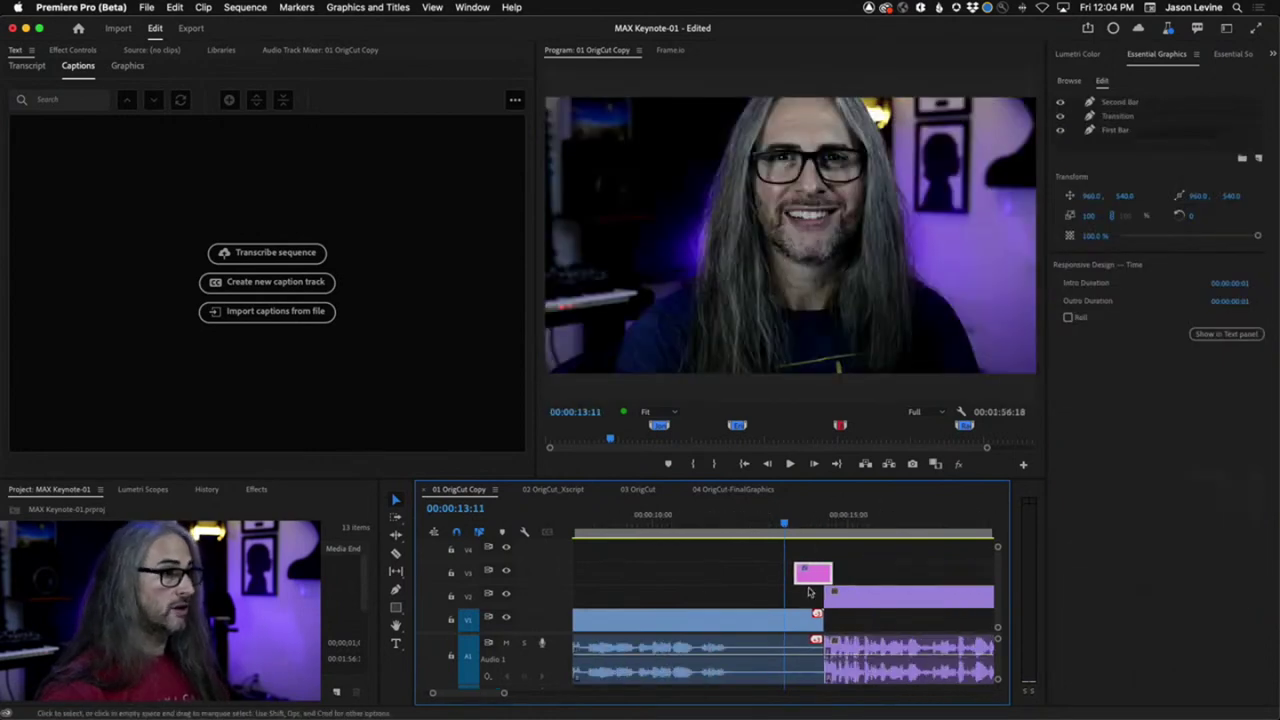
Preview the wipe around 00:00:14:00 twice, then return to the transition template browser
{"action": "left_click", "coordinate": [809, 526]}
{"action": "mouse_move", "coordinate": [809, 528]}
{"action": "left_mouse_down"}
{"action": "mouse_move", "coordinate": [837, 527]}
{"action": "mouse_move", "coordinate": [799, 534]}
{"action": "left_mouse_up"}
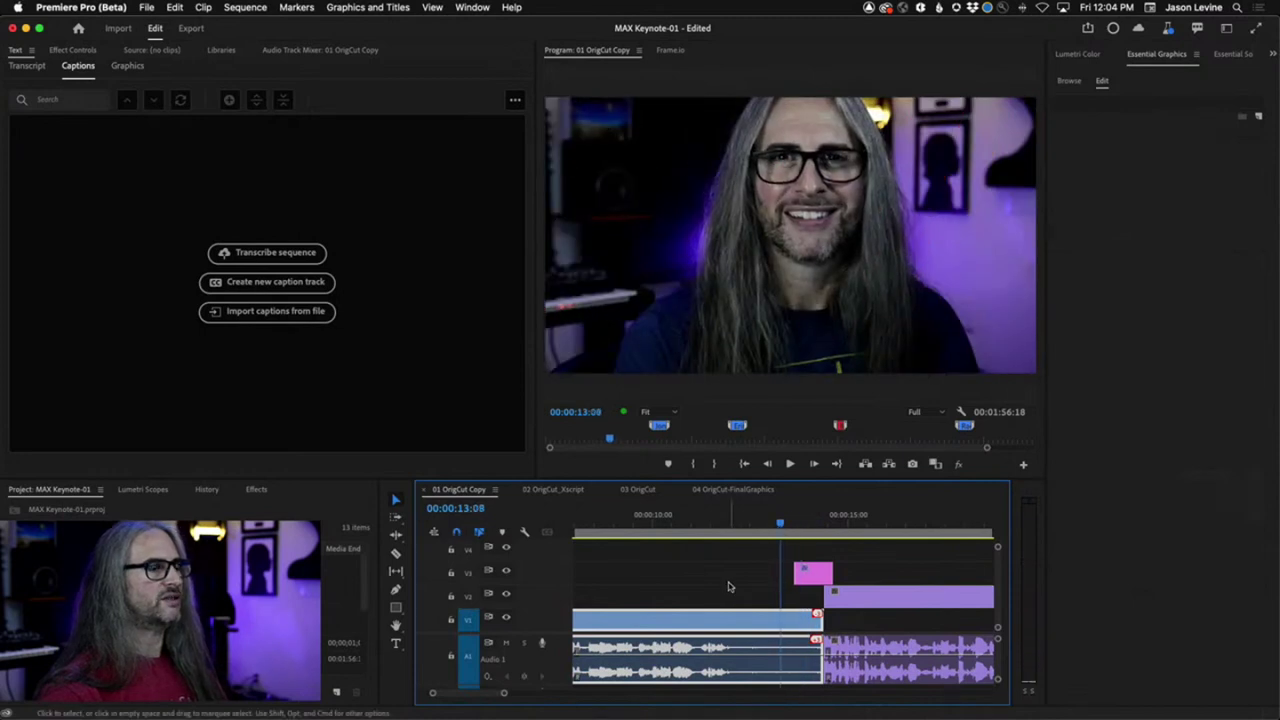
{"action": "key", "text": "space"}
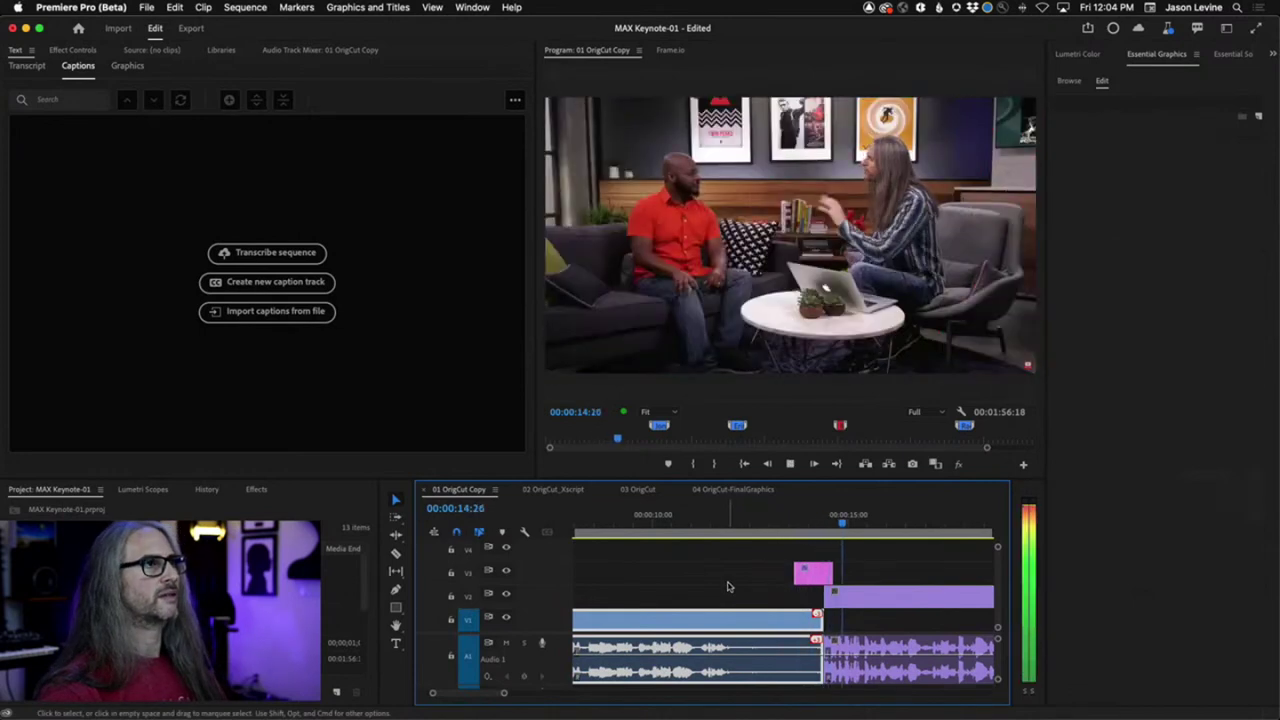
{"action": "key", "text": "space"}
{"action": "left_click", "coordinate": [777, 527]}
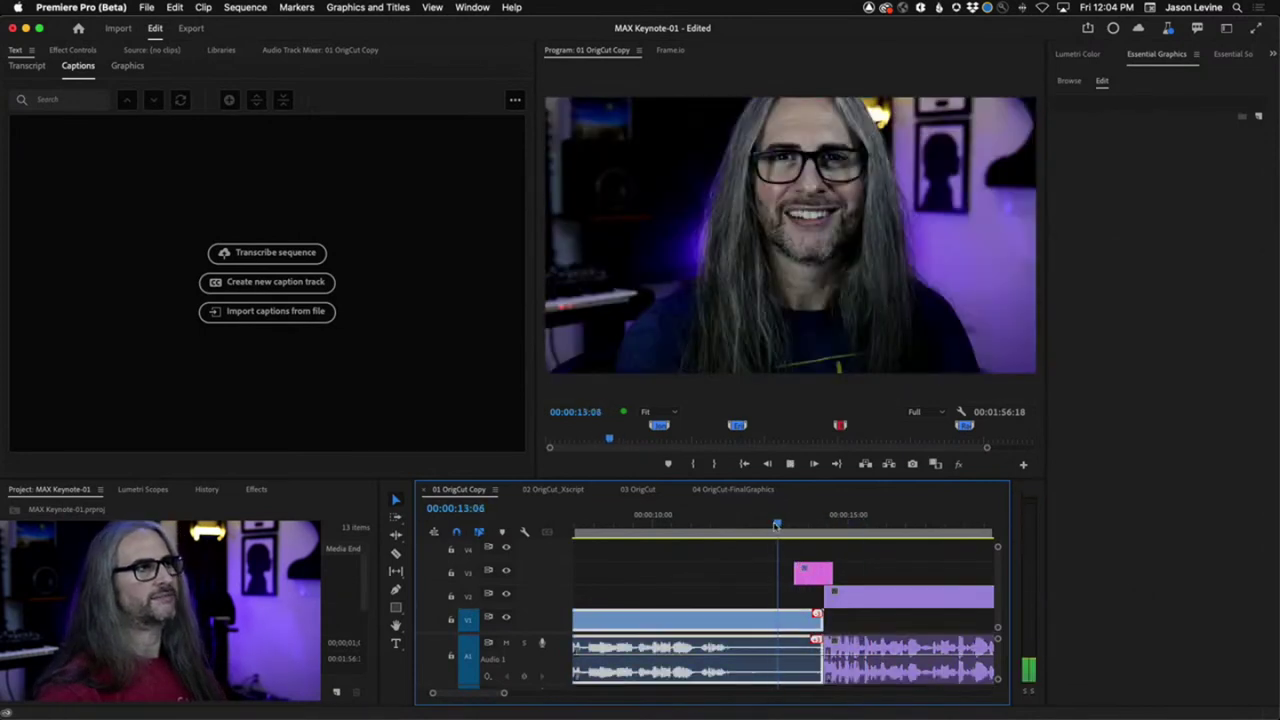
{"action": "key", "text": "space"}
{"action": "key", "text": "space"}
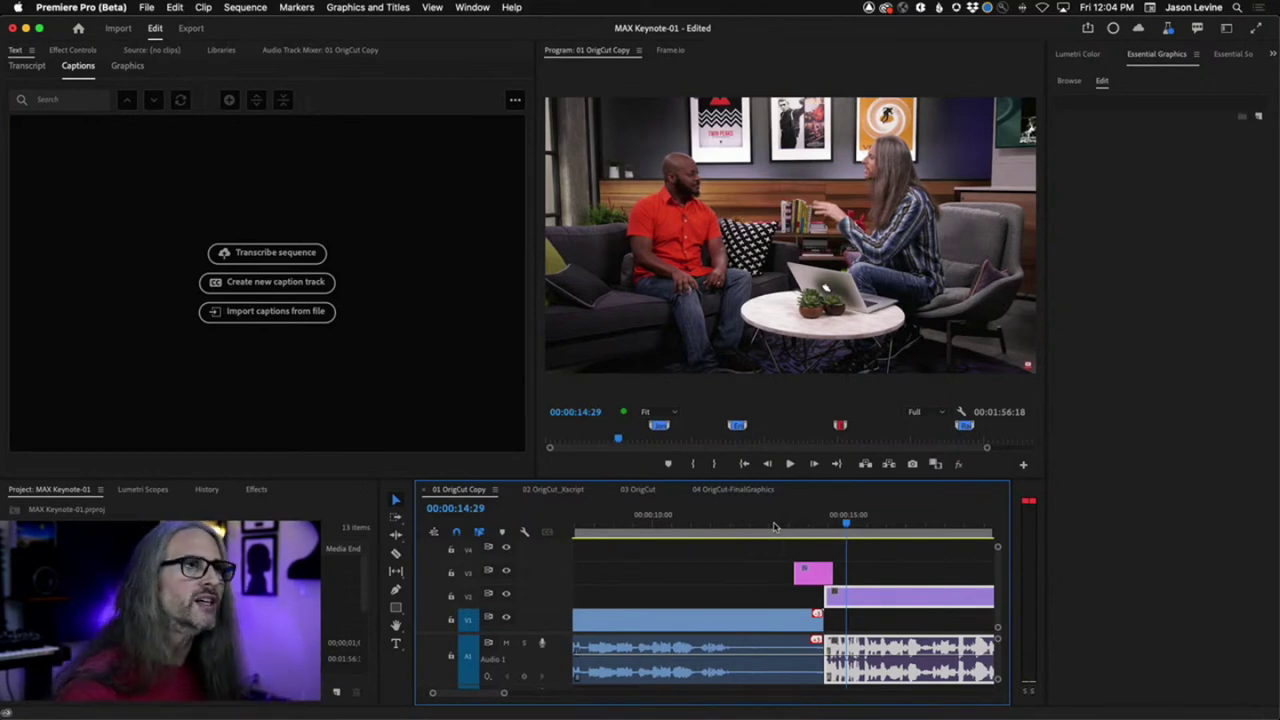
{"action": "left_click", "coordinate": [1070, 81]}
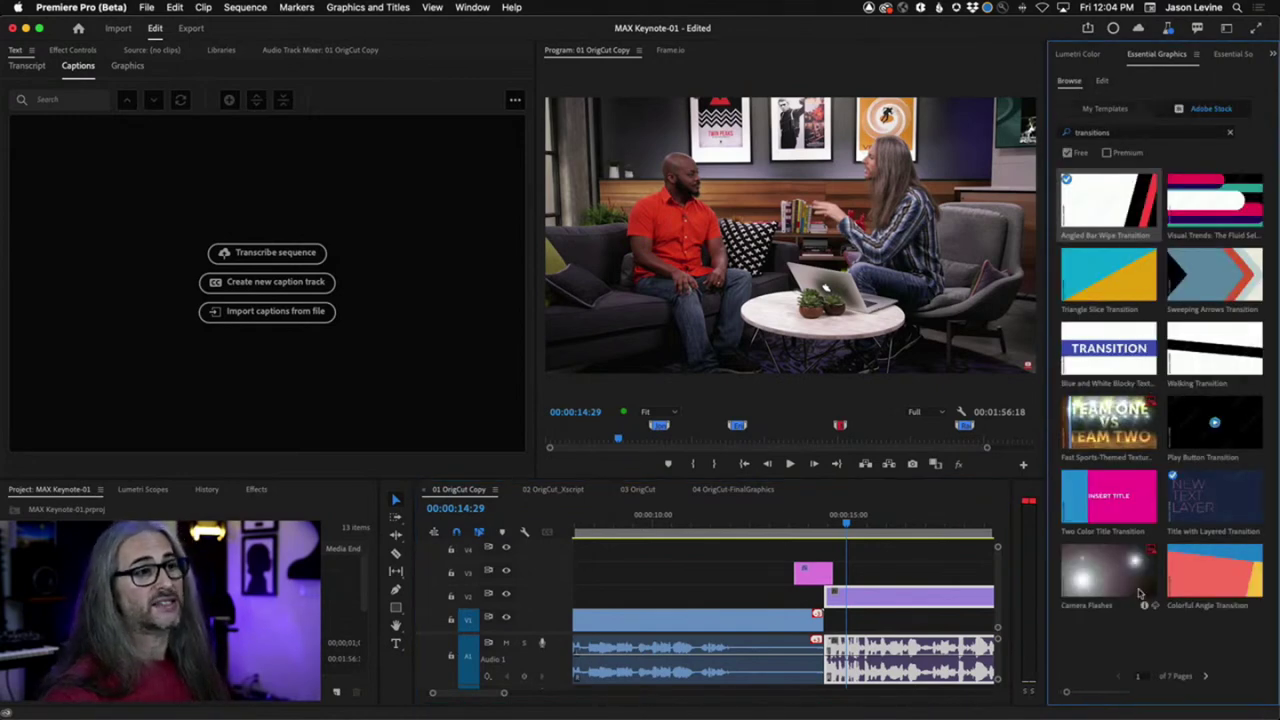
View the Visual Trends: Creative Reality Transition details on the next results page, then switch to 03 OrigCut
{"action": "left_click", "coordinate": [1205, 676]}
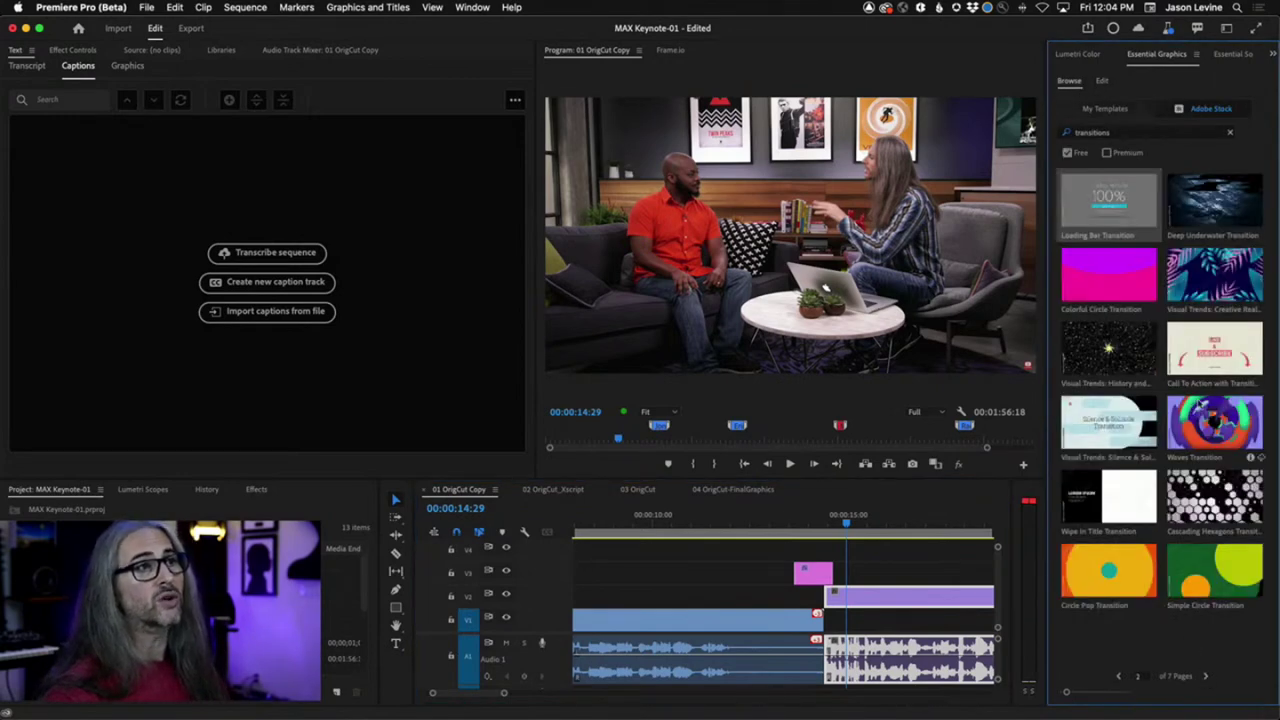
{"action": "left_click", "coordinate": [1254, 311]}
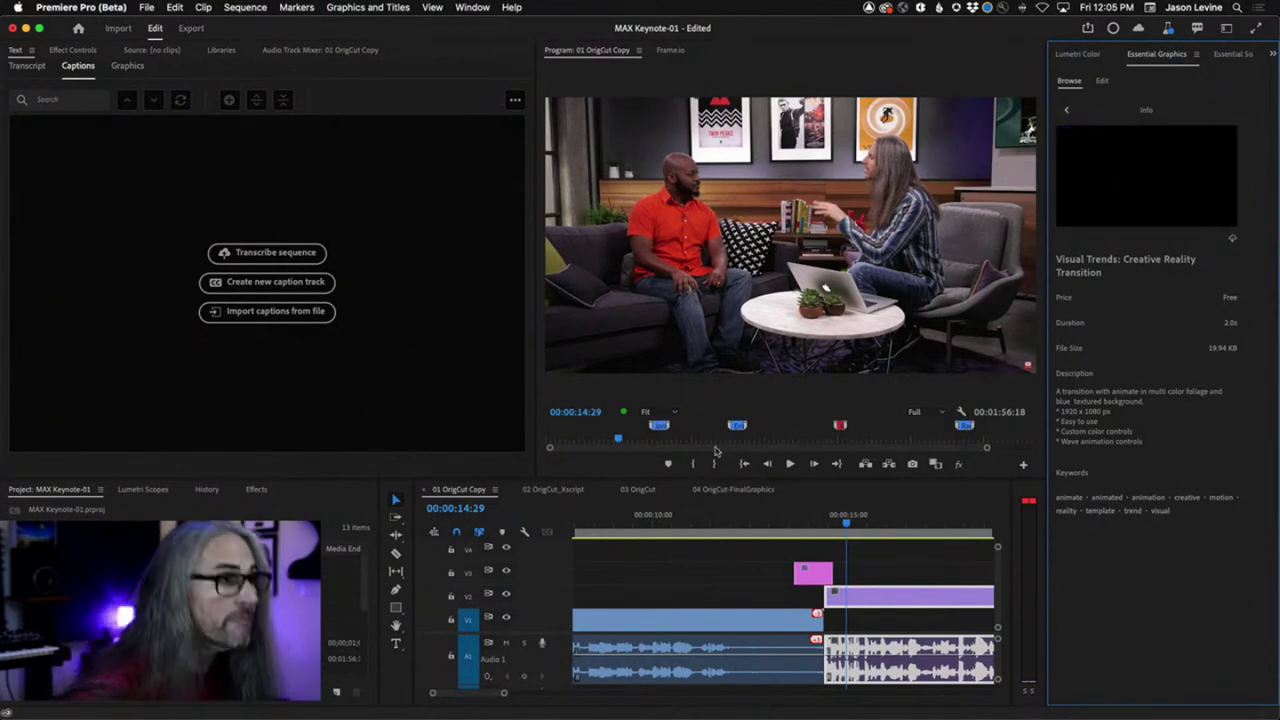
{"action": "left_click", "coordinate": [636, 490]}
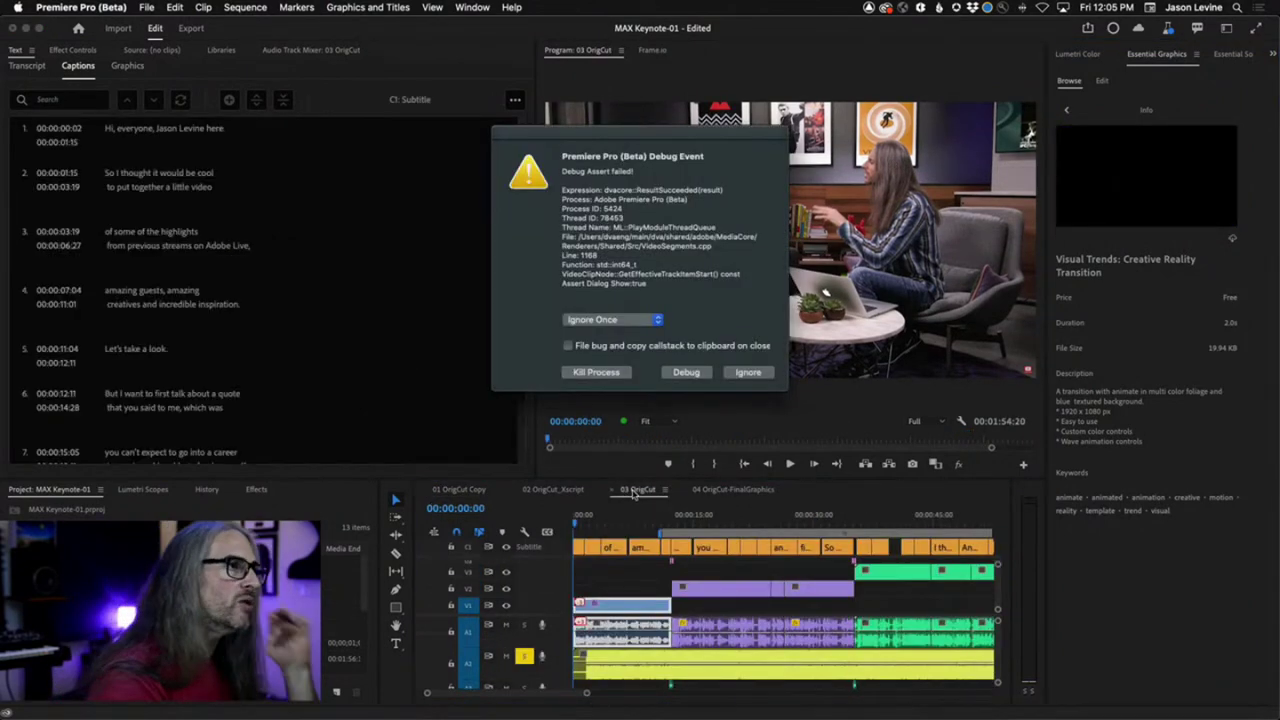
Ignore the Debug Assert error with Disable Asserts chosen, then show the Essential Sound panel
{"action": "left_click", "coordinate": [652, 320]}
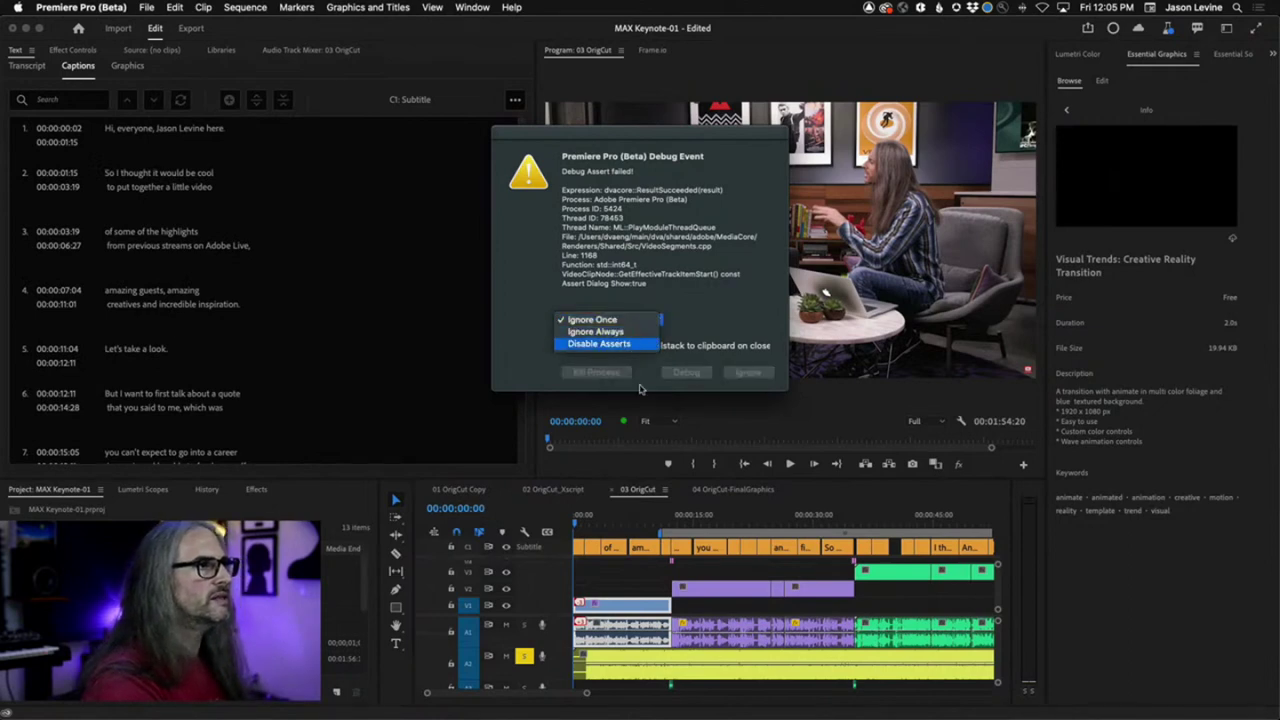
{"action": "left_click", "coordinate": [628, 343]}
{"action": "left_click", "coordinate": [748, 373]}
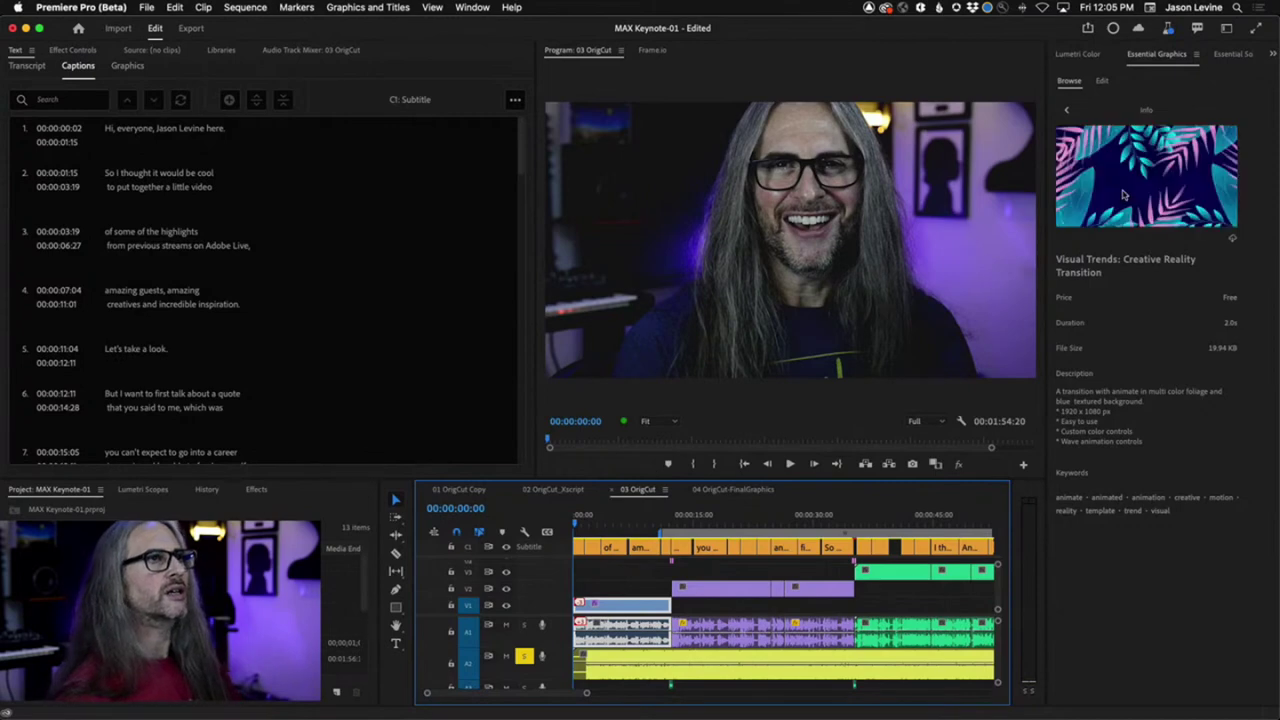
{"action": "left_click", "coordinate": [1234, 56]}
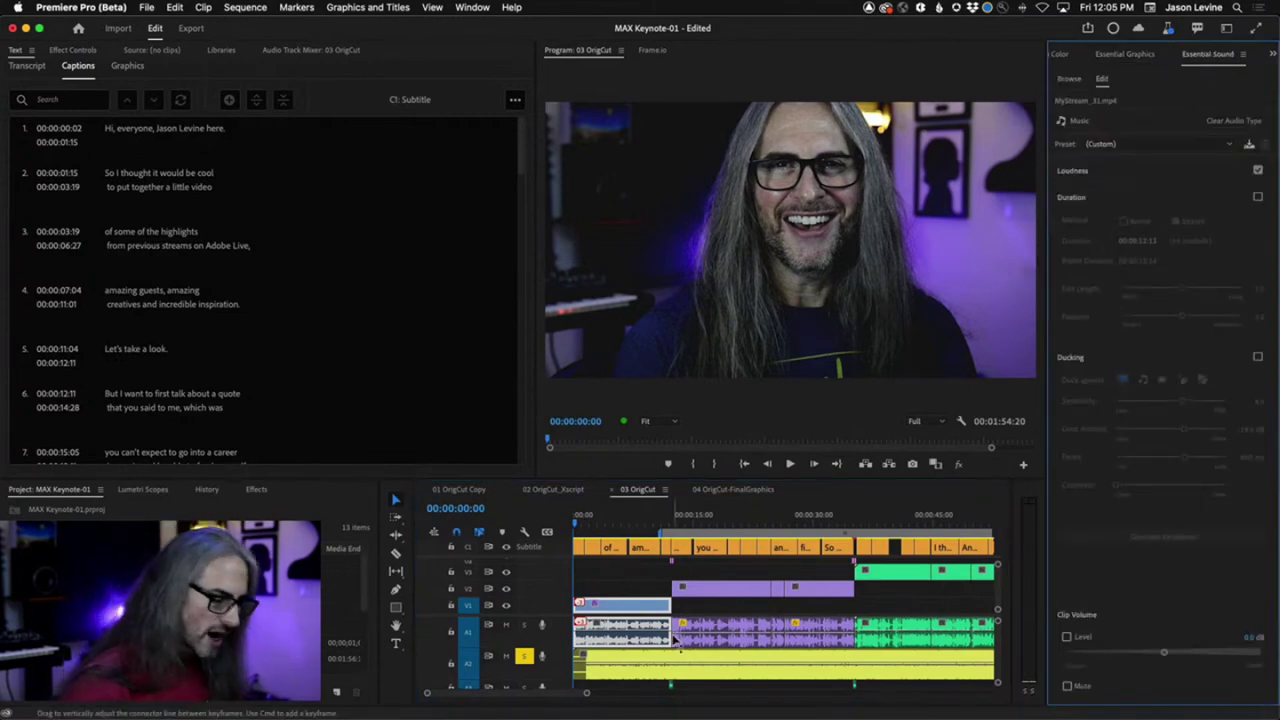
Zoom the timeline to the full 03 OrigCut sequence and select The Pluralist.mp3 on A2
{"action": "key", "text": "backslash"}
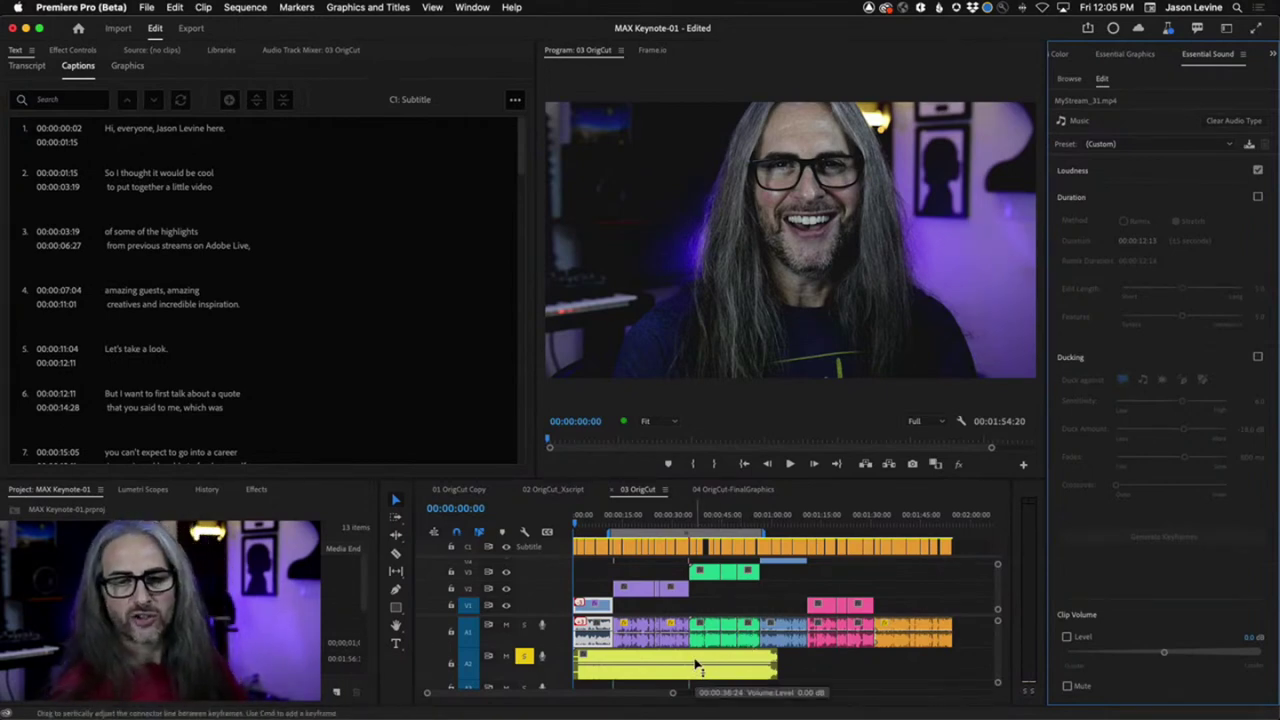
{"action": "left_click", "coordinate": [627, 660]}
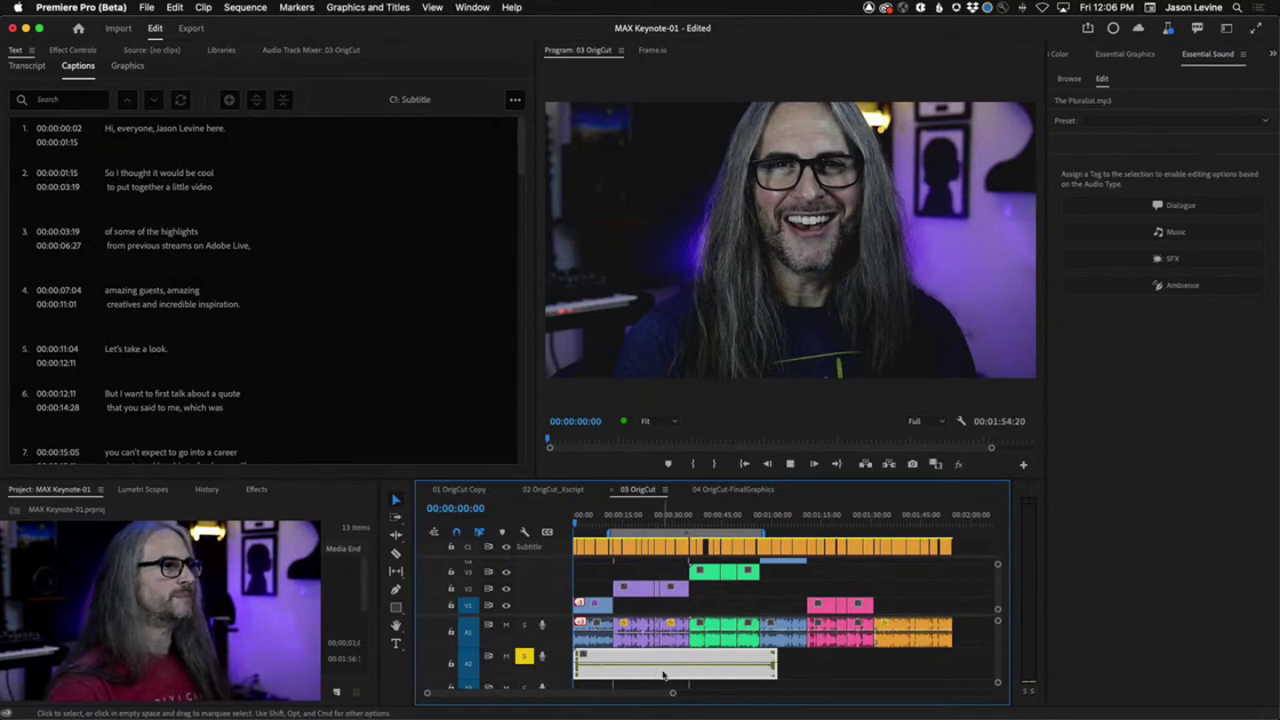
Play the opening with A2 unsoloed, stop at 00:00:09:13, and bring up the music clip's Remix commands
{"action": "key", "text": "space"}
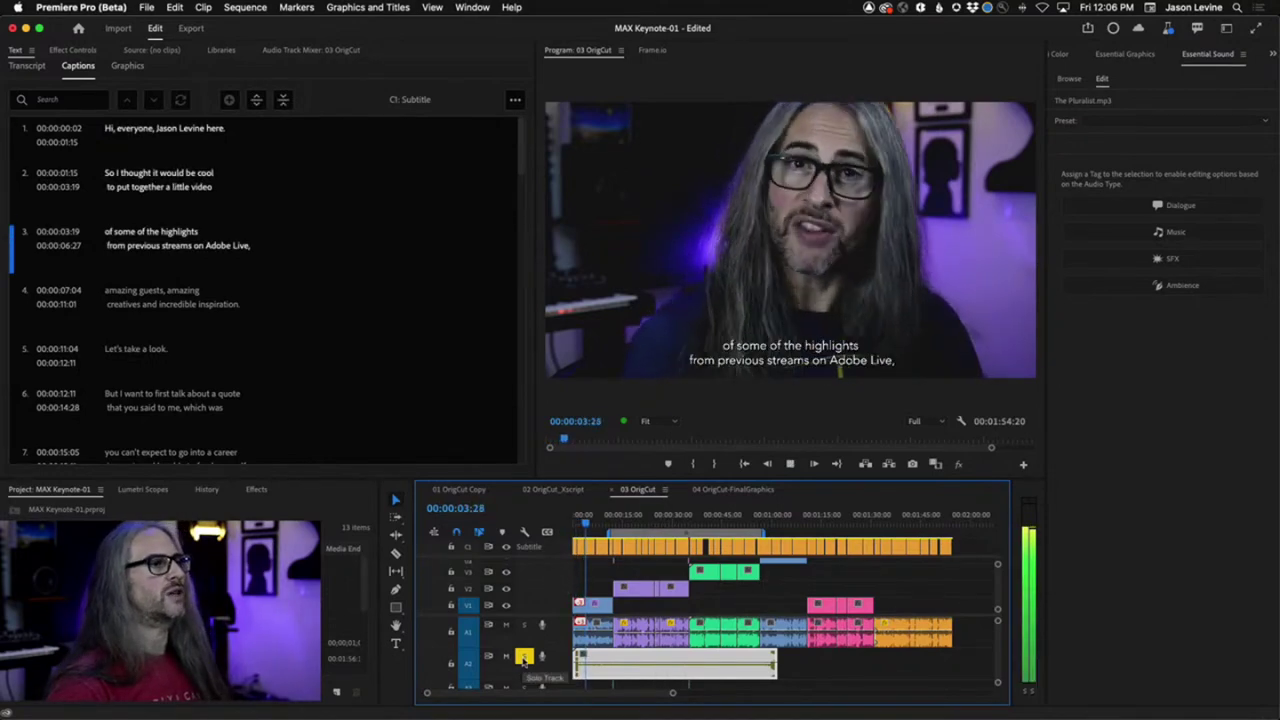
{"action": "left_click", "coordinate": [523, 657]}
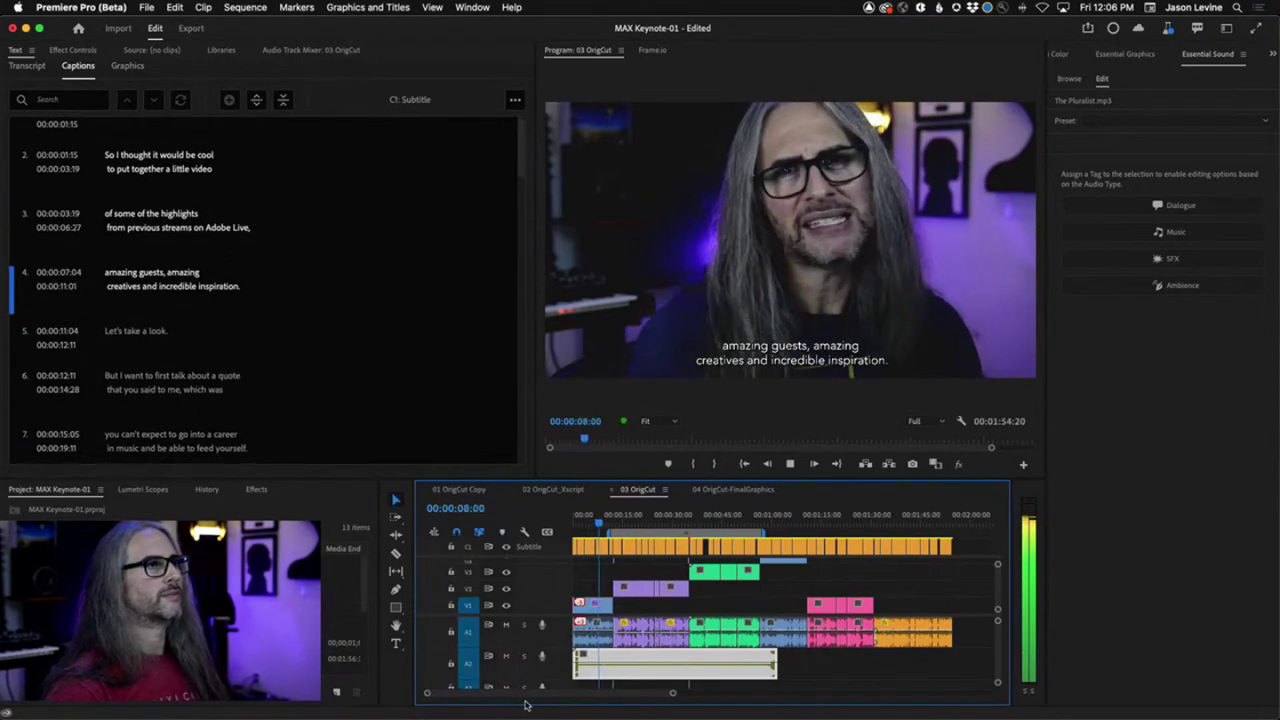
{"action": "key", "text": "space"}
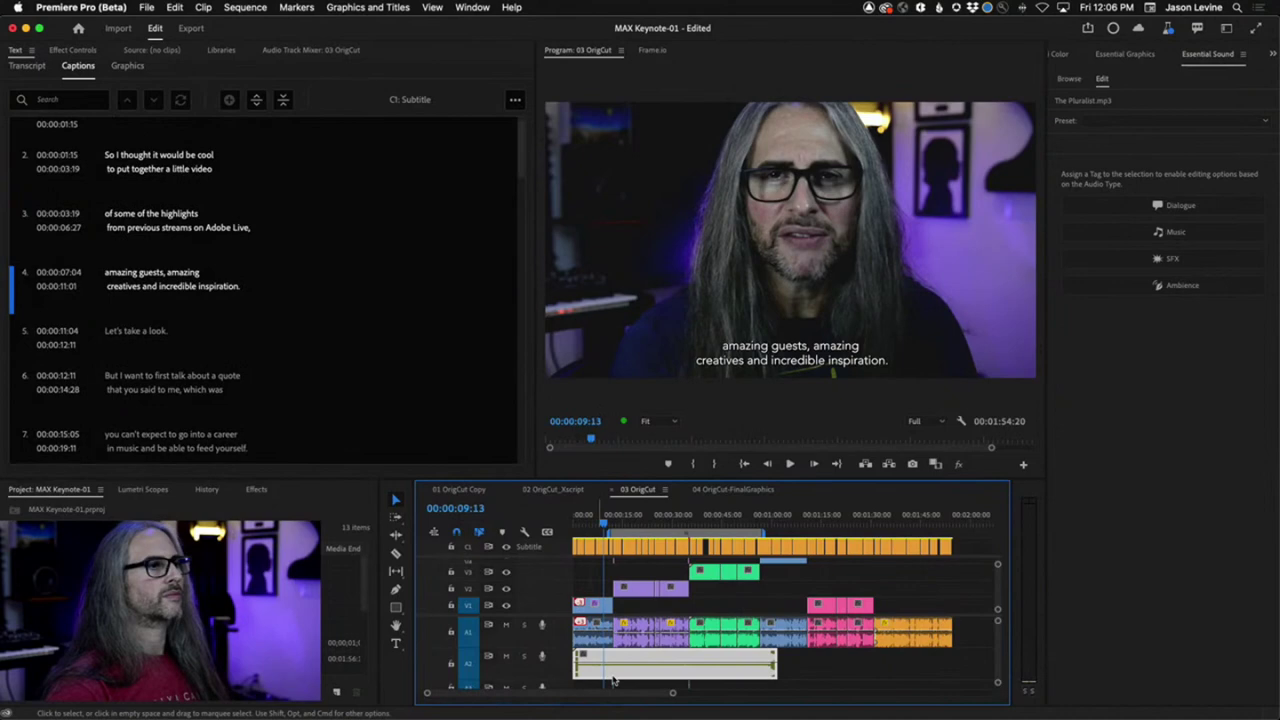
{"action": "right_click", "coordinate": [670, 660]}
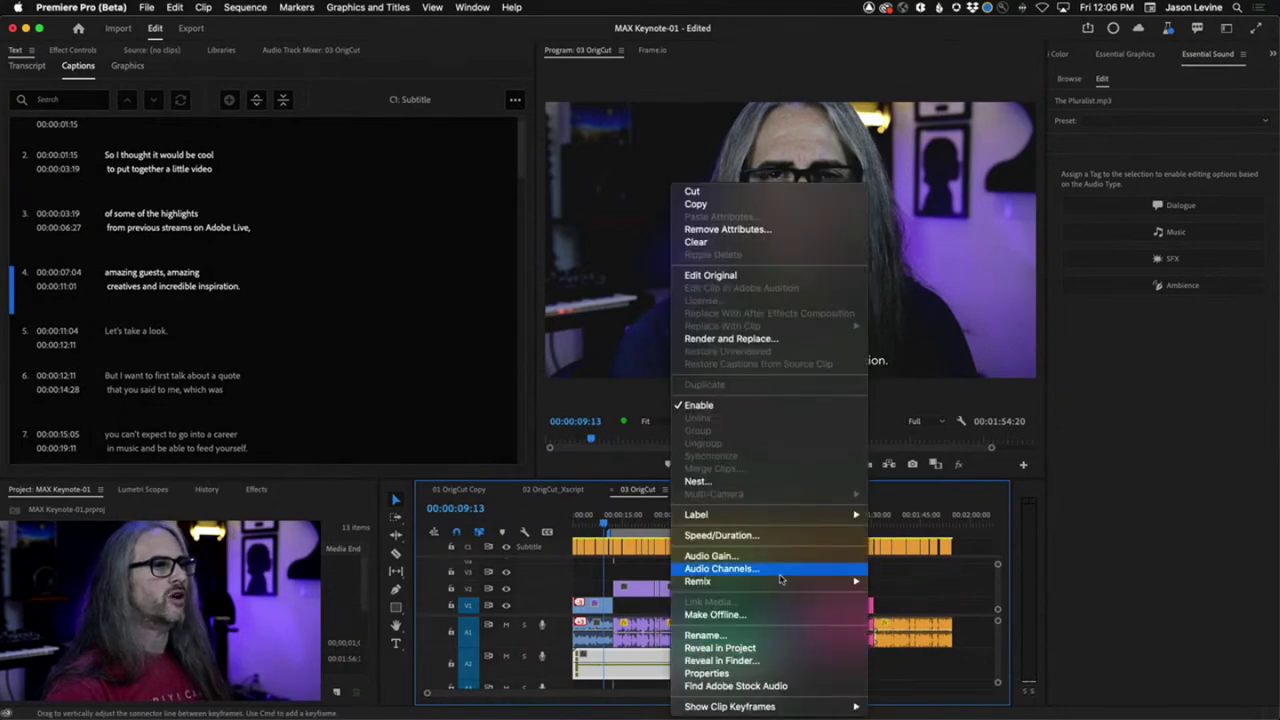
{"action": "mouse_move", "coordinate": [800, 588]}
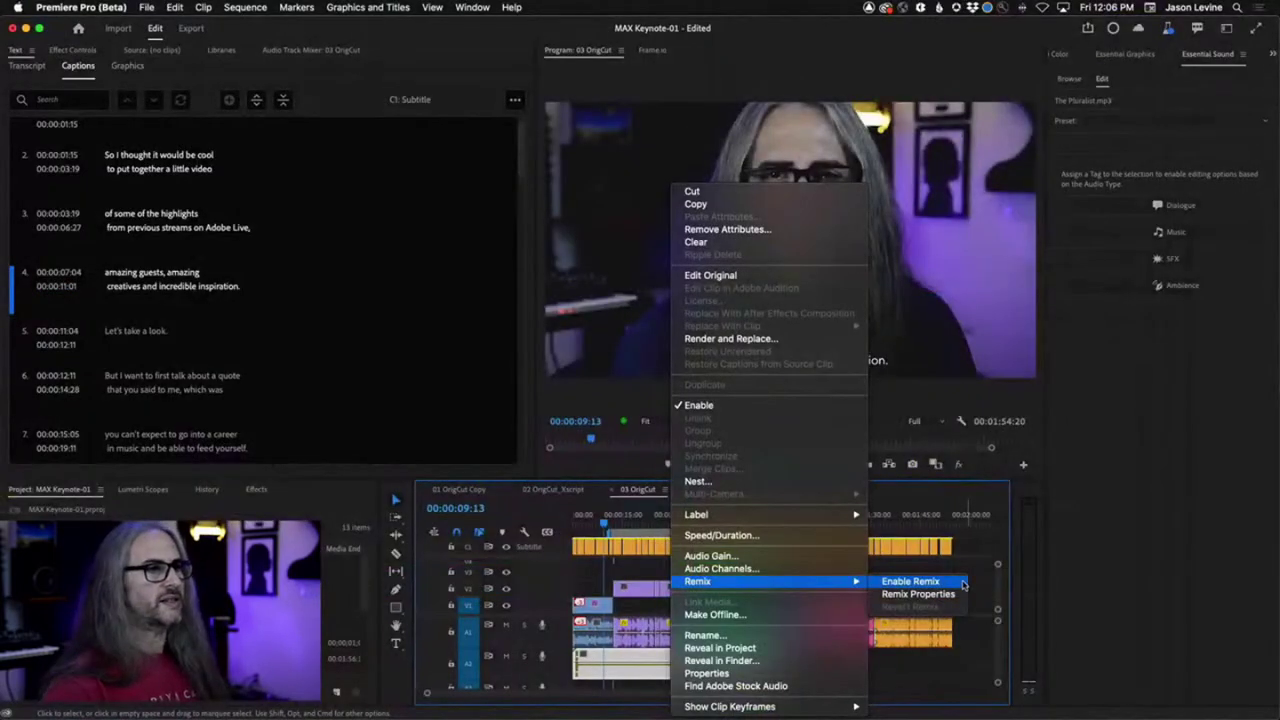
Enable Remix on The Pluralist.mp3 and expand the trimming tools group
{"action": "left_click", "coordinate": [966, 588]}
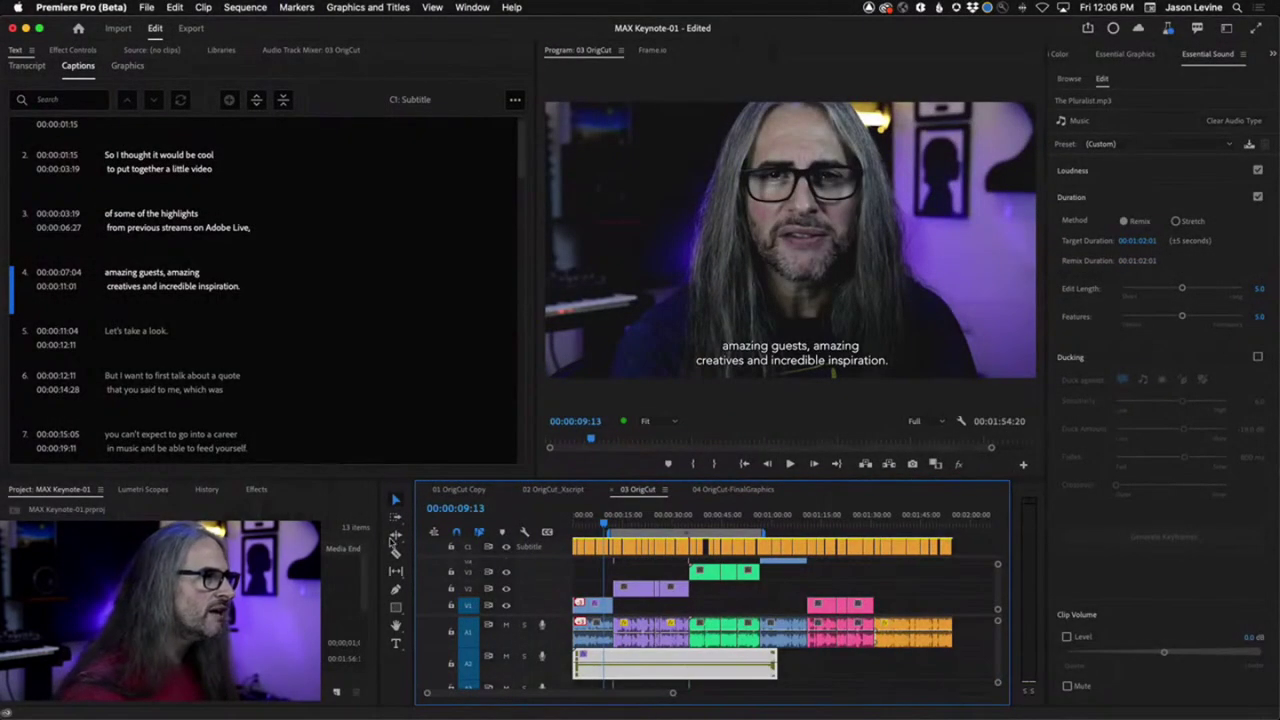
{"action": "left_click", "coordinate": [395, 537]}
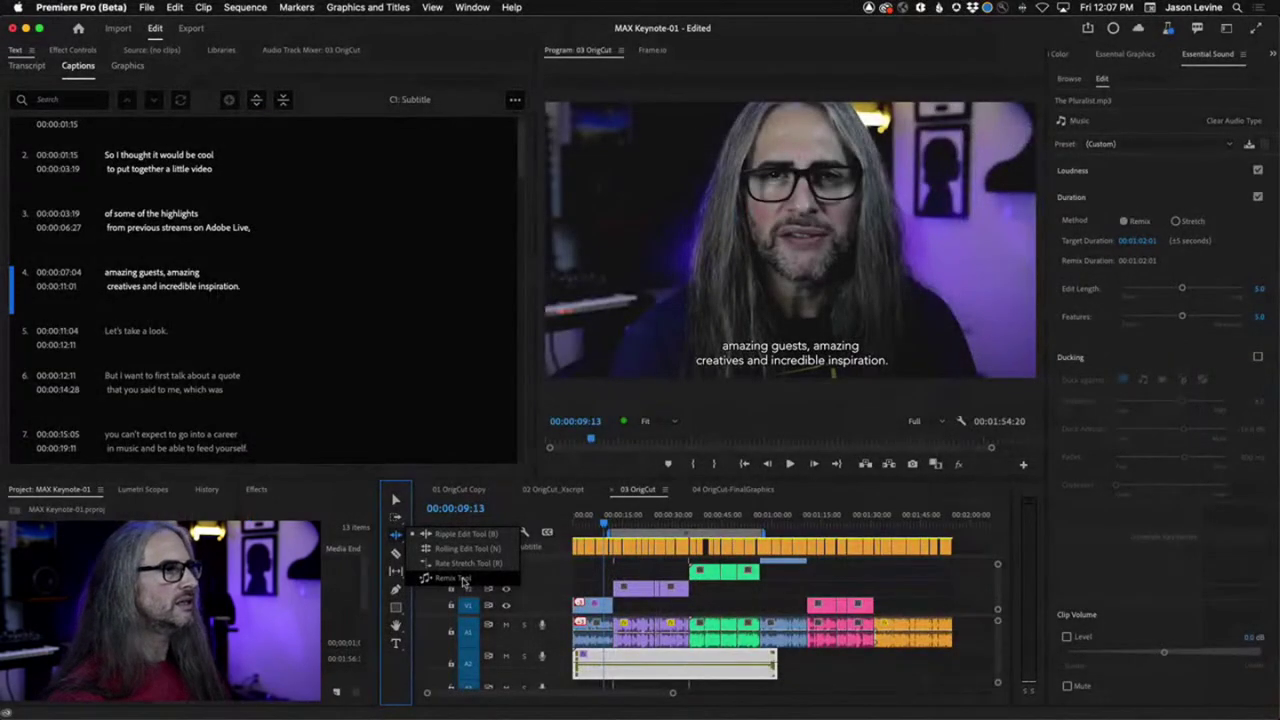
Remix The Pluralist.mp3 to the sequence end (00:01:54:18 target), then return to the Selection tool
{"action": "left_click", "coordinate": [463, 582]}
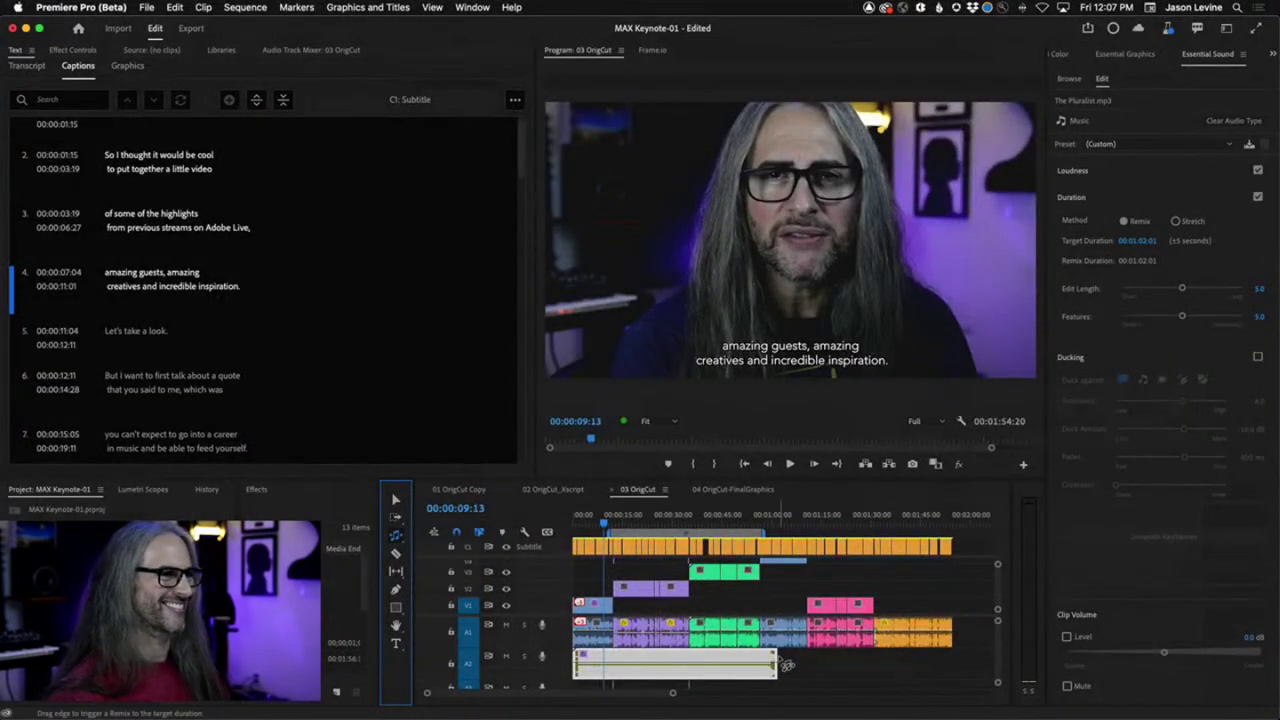
{"action": "left_click_drag", "start_coordinate": [786, 664], "coordinate": [957, 669]}
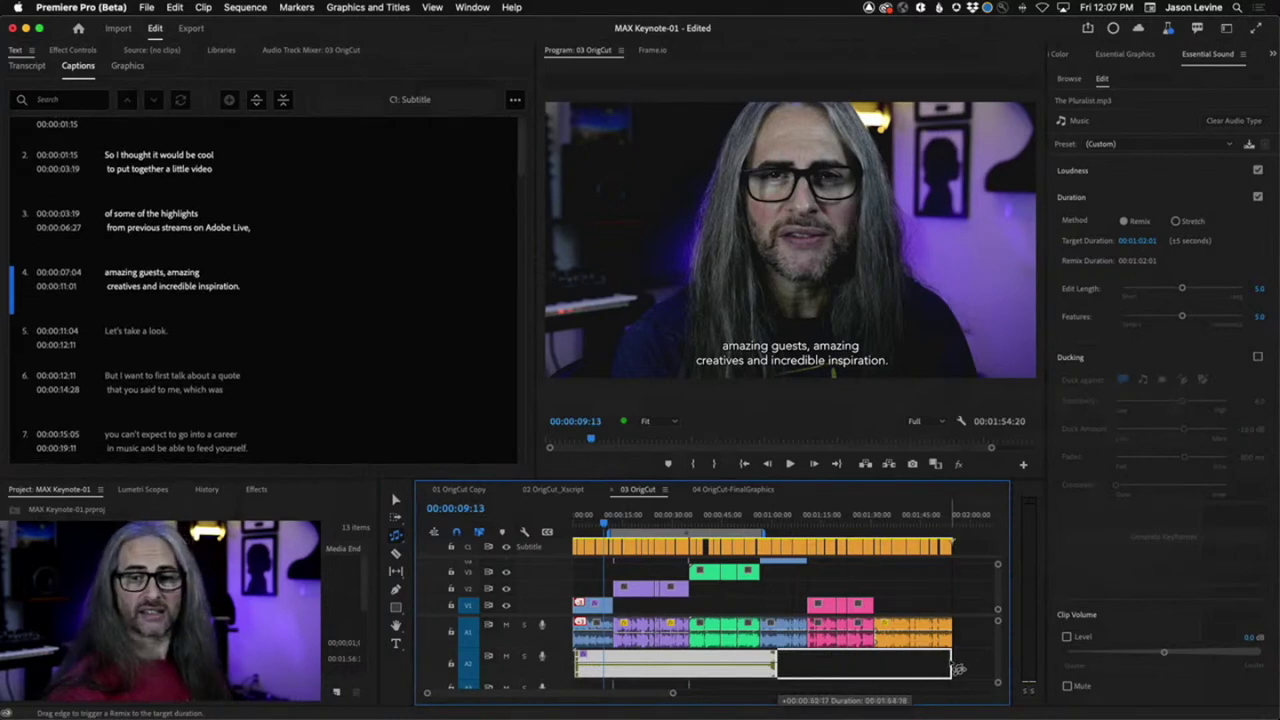
{"action": "left_click_drag", "start_coordinate": [958, 668], "coordinate": [957, 668]}
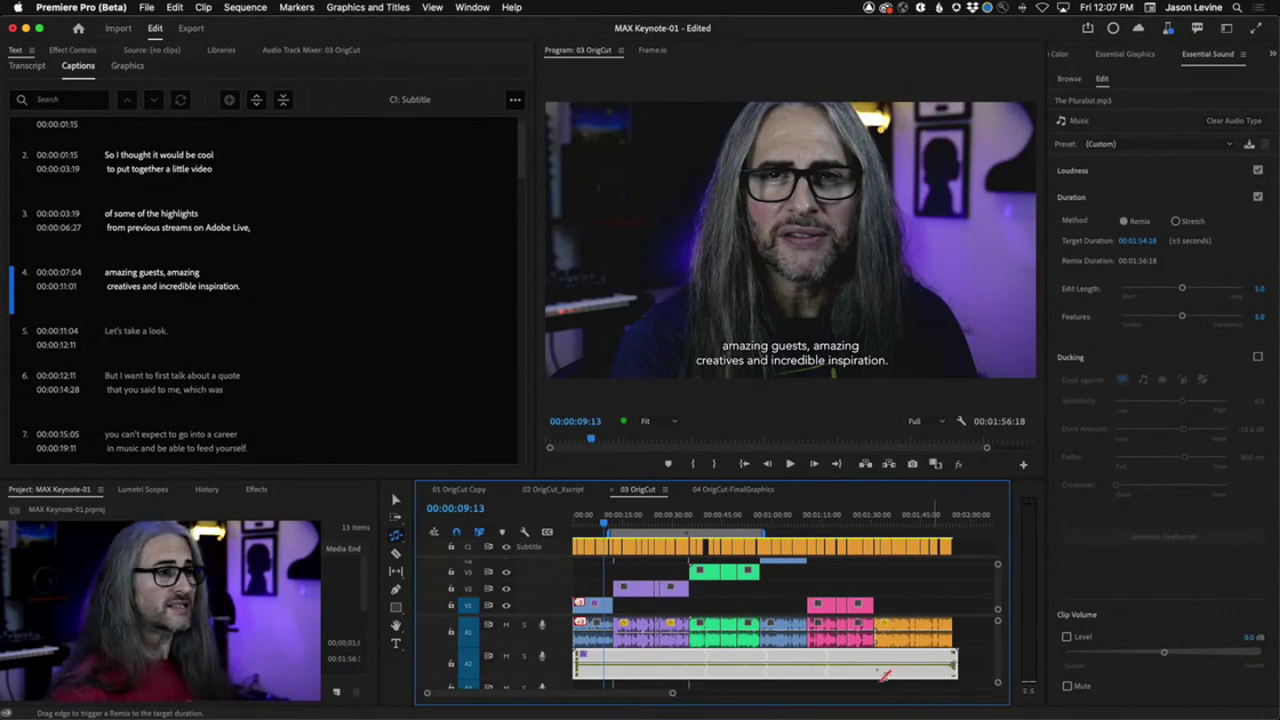
{"action": "key", "text": "v"}
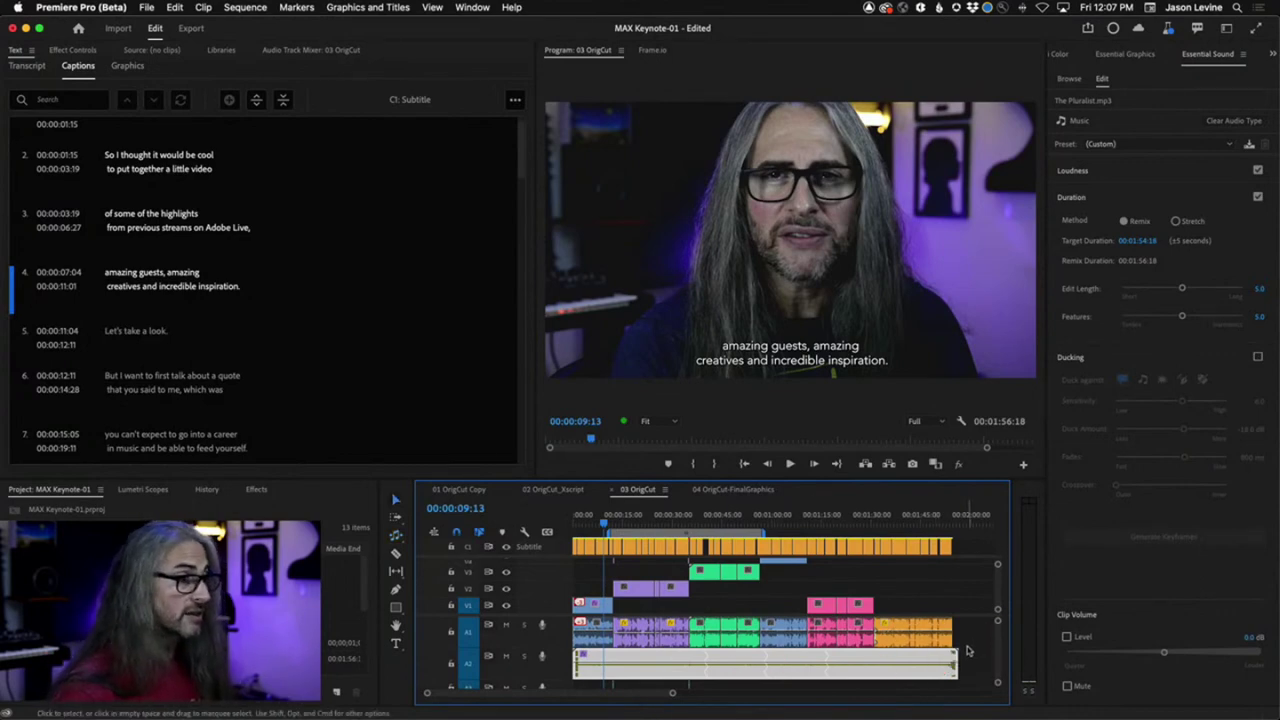
{"action": "left_click", "coordinate": [972, 662]}
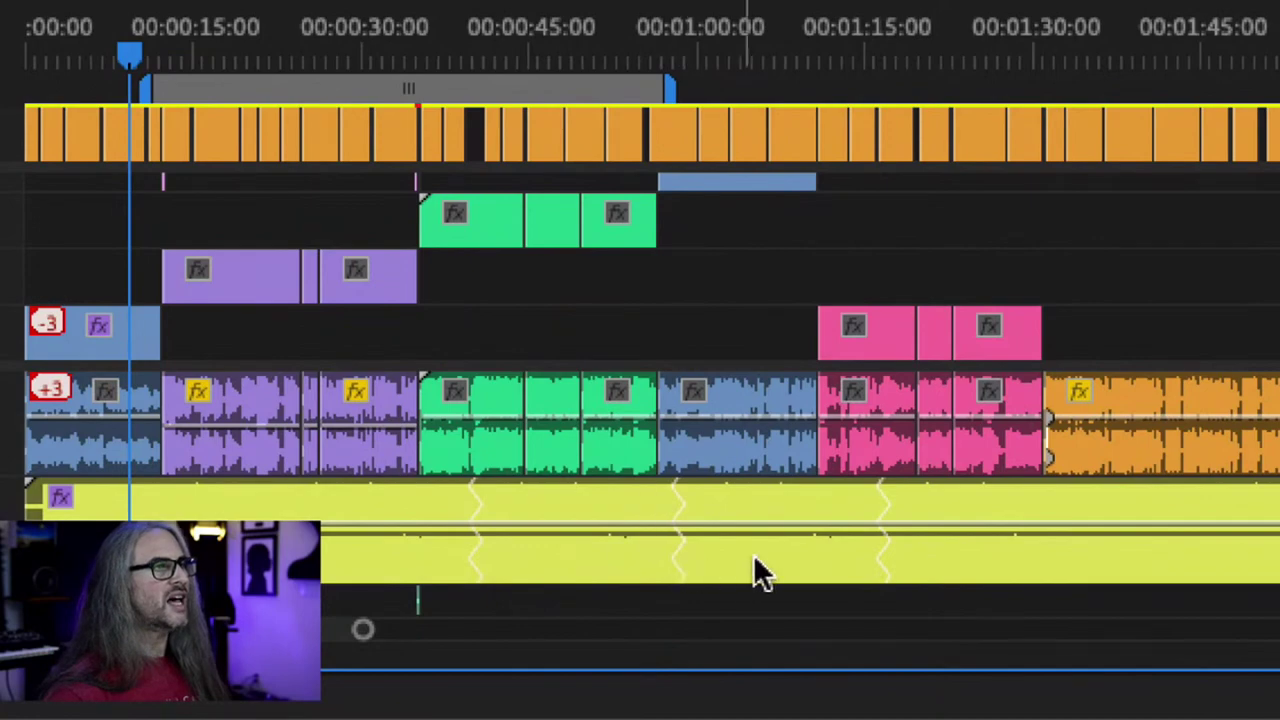
Change The Pluralist.mp3 music clip's label from yellow to green, then deselect it
{"action": "right_click", "coordinate": [777, 497]}
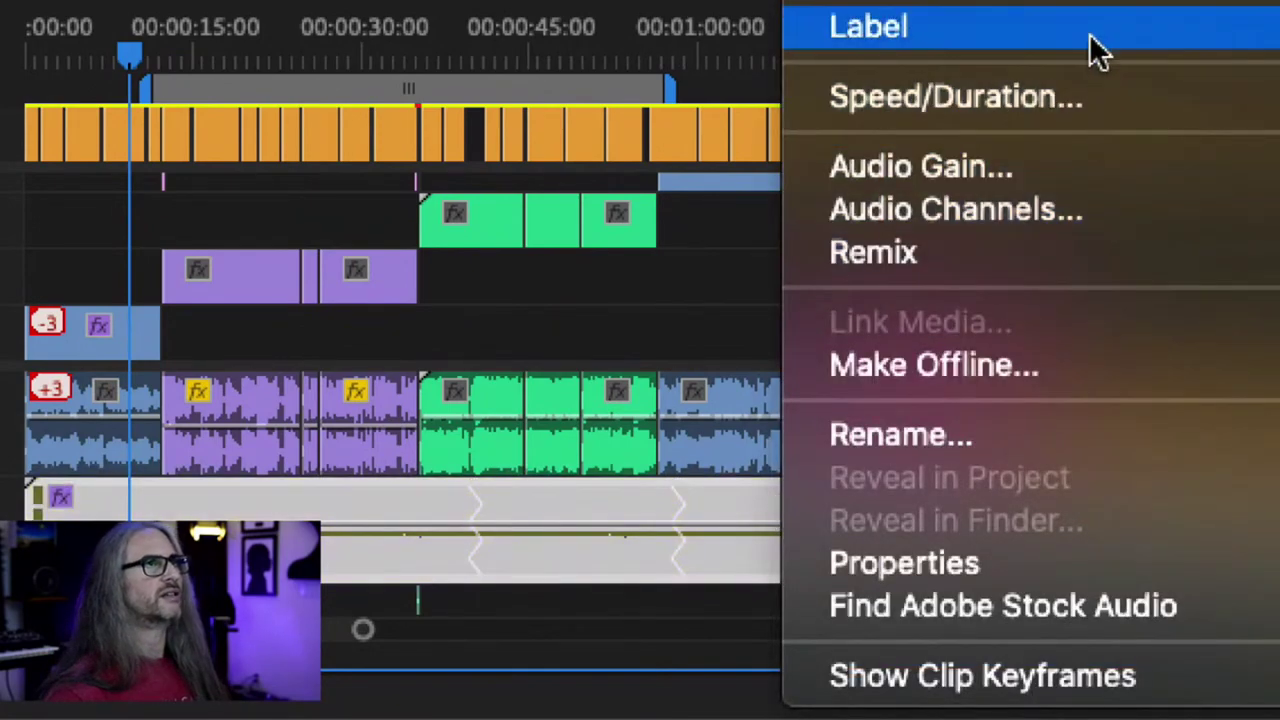
{"action": "mouse_move", "coordinate": [1092, 35]}
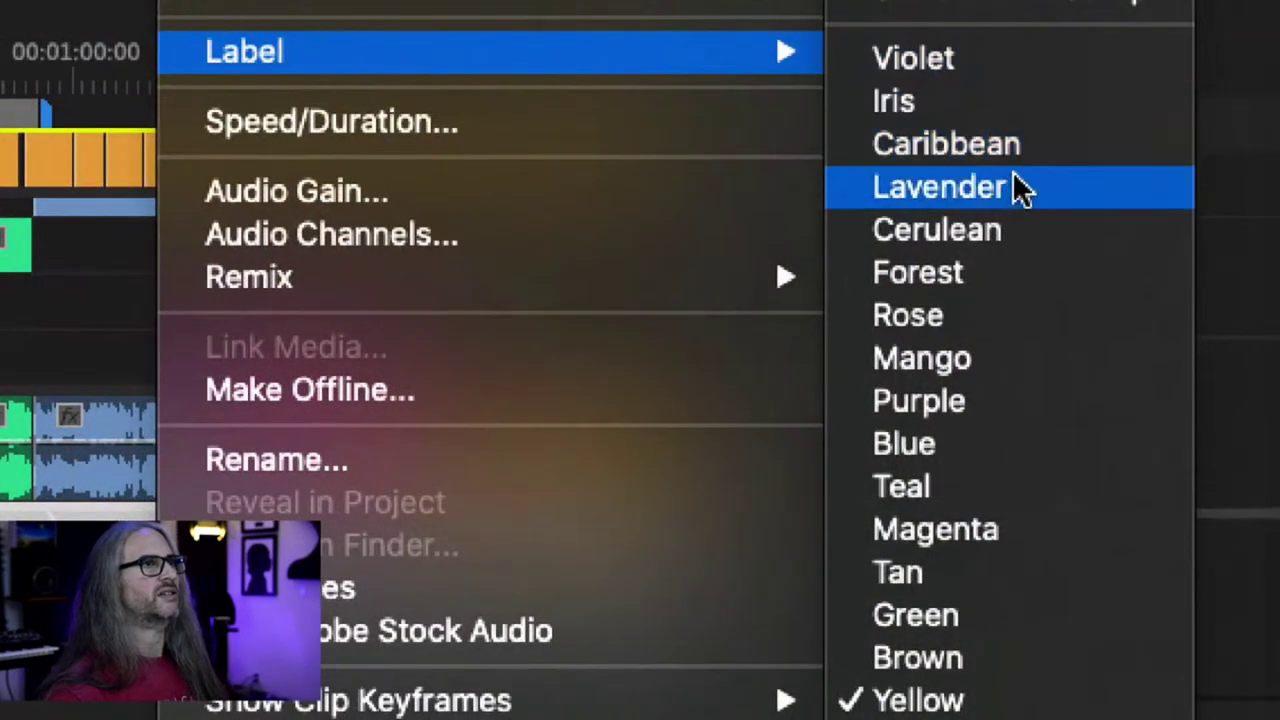
{"action": "left_click", "coordinate": [999, 150]}
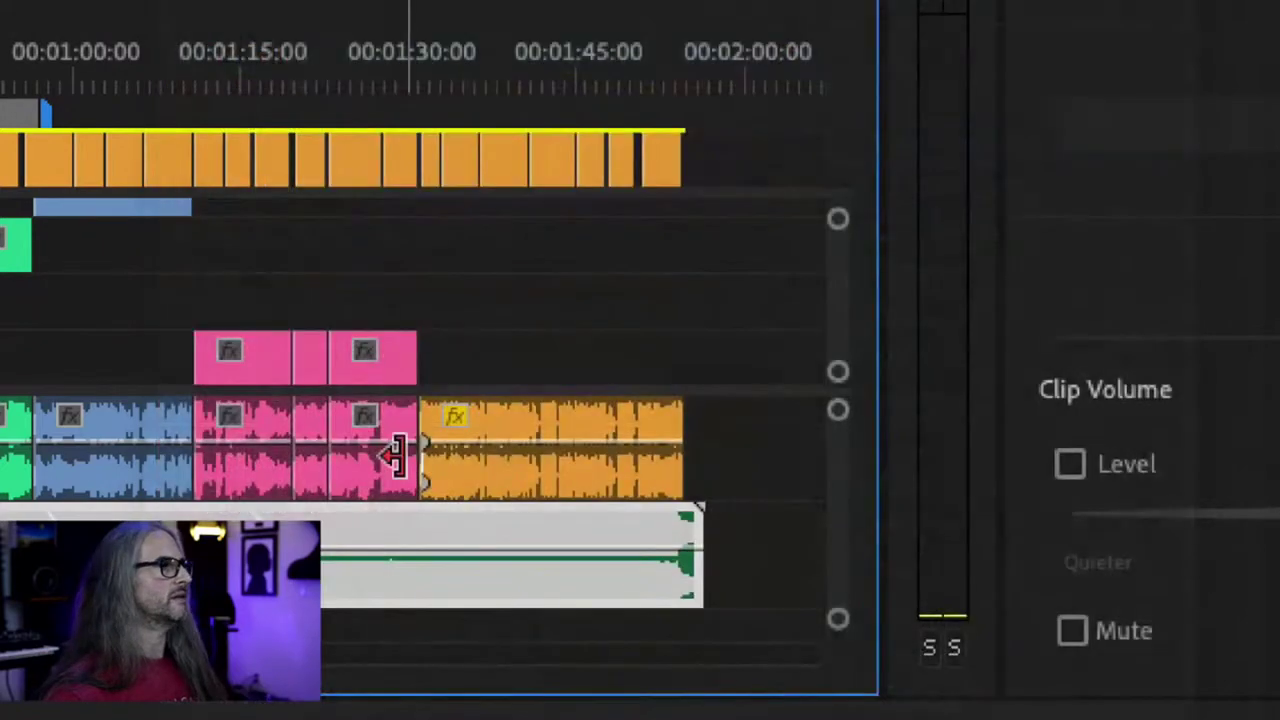
{"action": "left_click", "coordinate": [755, 552]}
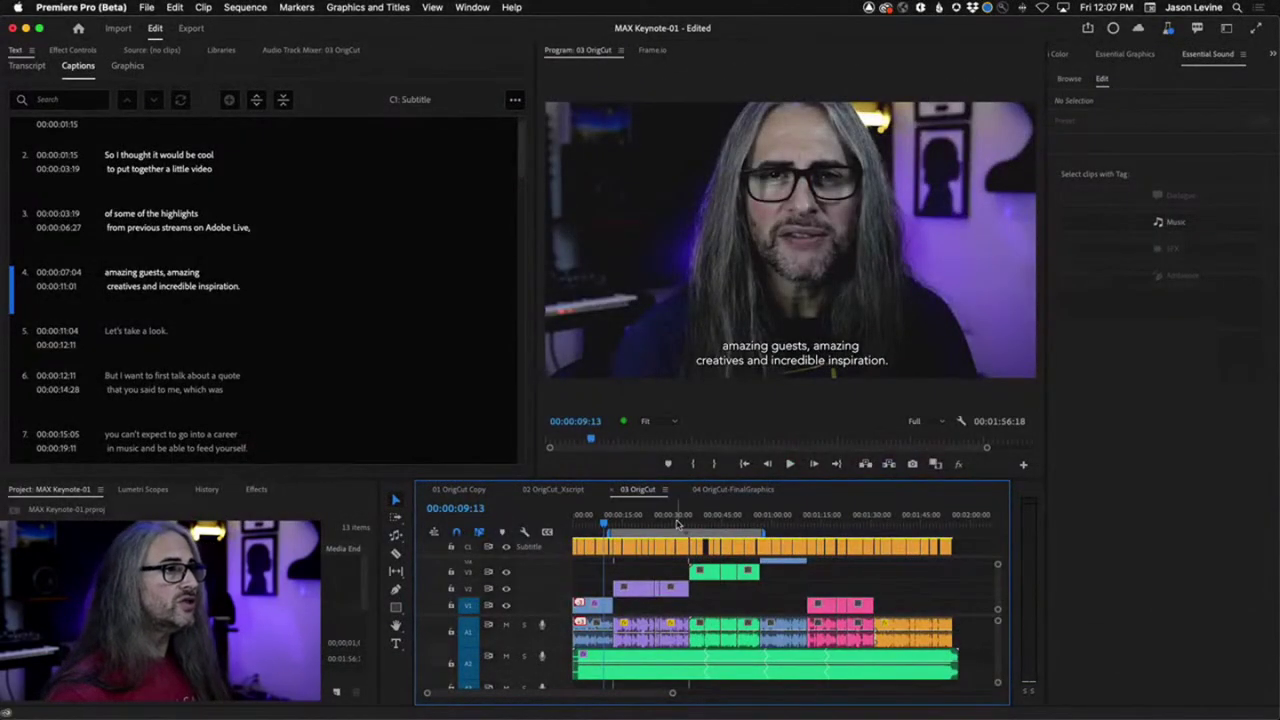
Play the remixed music from about 00:00:37 and 00:00:57, then select the A2 music clip for its Remix settings
{"action": "left_click", "coordinate": [584, 79]}
{"action": "left_click_drag", "start_coordinate": [689, 522], "coordinate": [700, 522]}
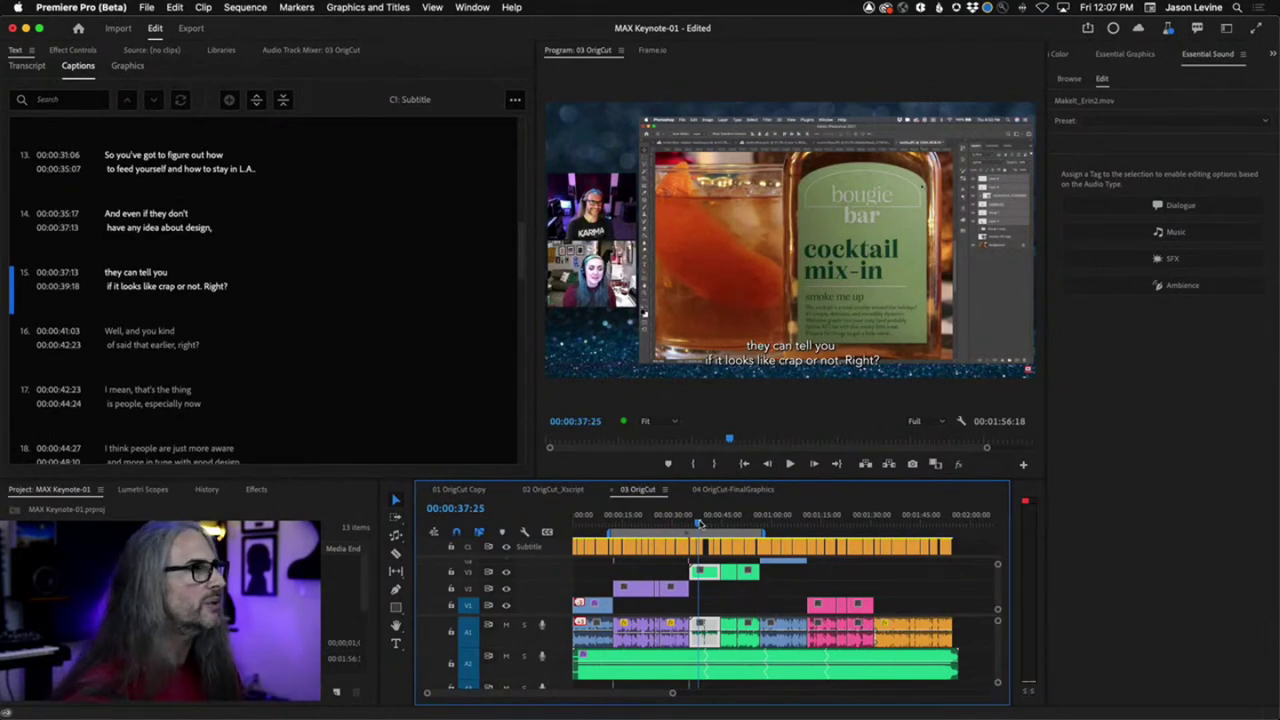
{"action": "key", "text": "space"}
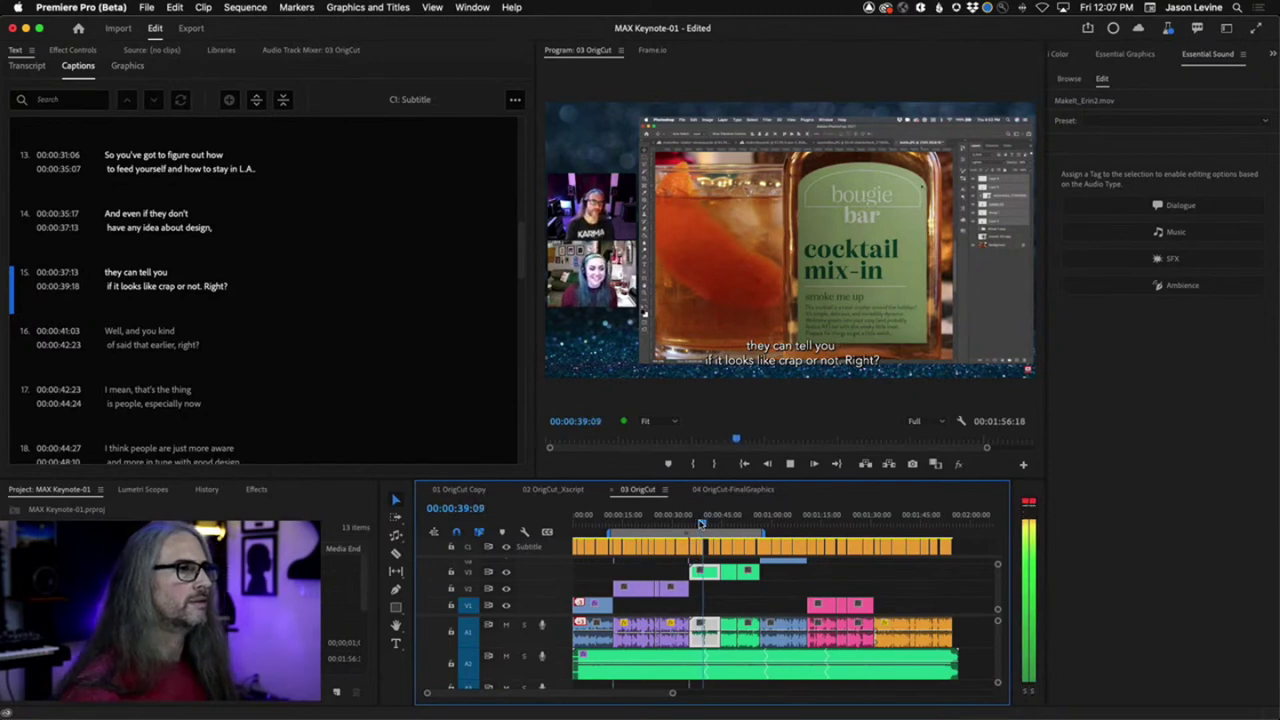
{"action": "left_click", "coordinate": [761, 524]}
{"action": "key", "text": "space"}
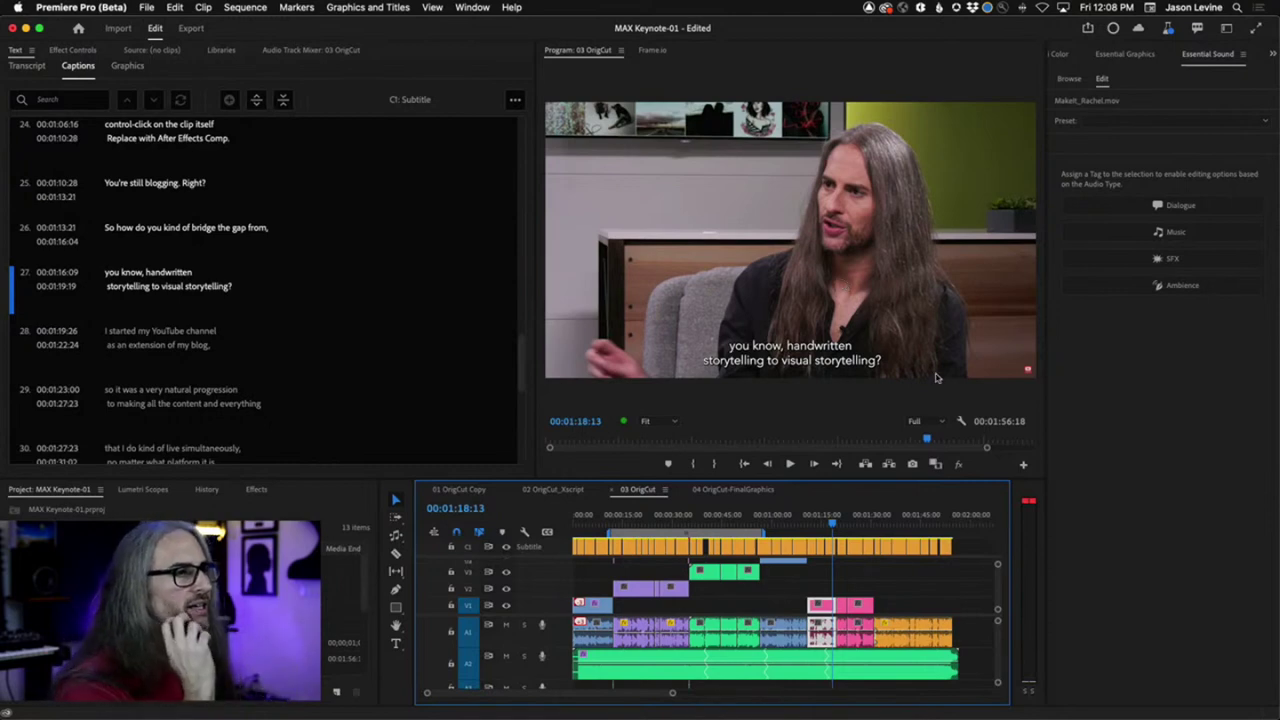
{"action": "left_click", "coordinate": [905, 660]}
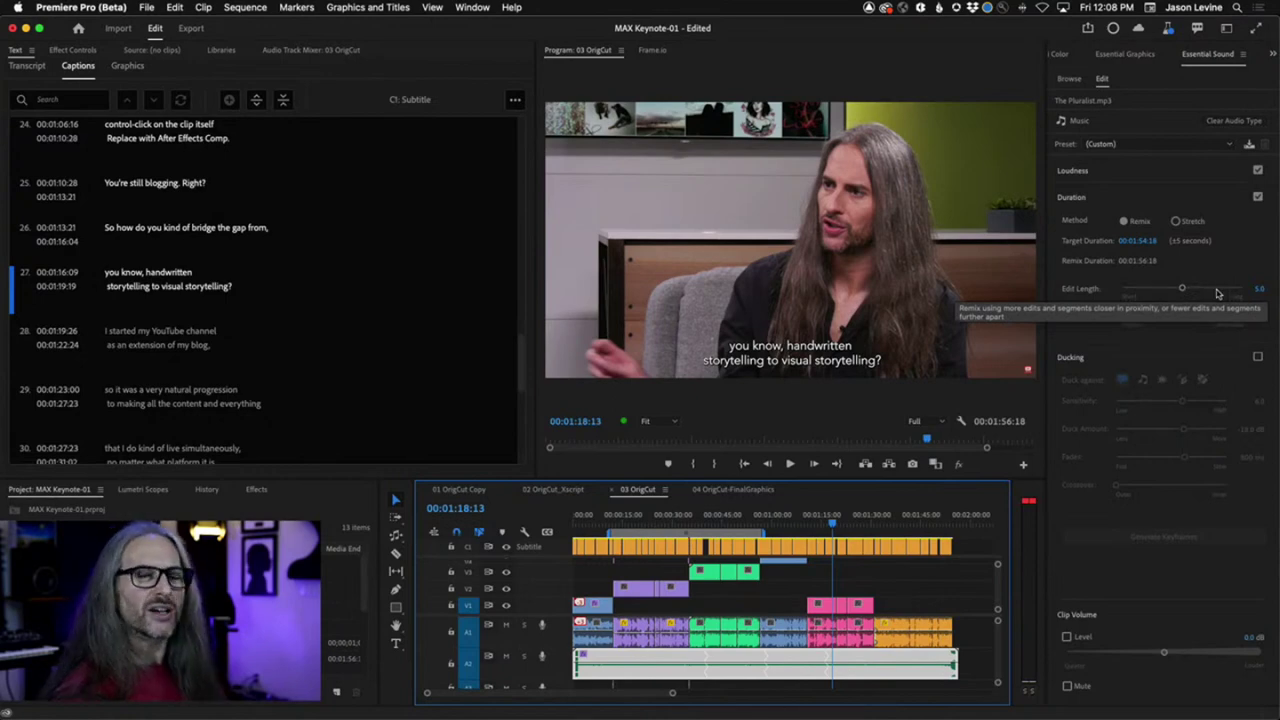
Open The Pluralist.mp3 in the Source Monitor, preview from 00:00:07:19, and set remix Edit Length to 3.1
{"action": "double_click", "coordinate": [743, 657]}
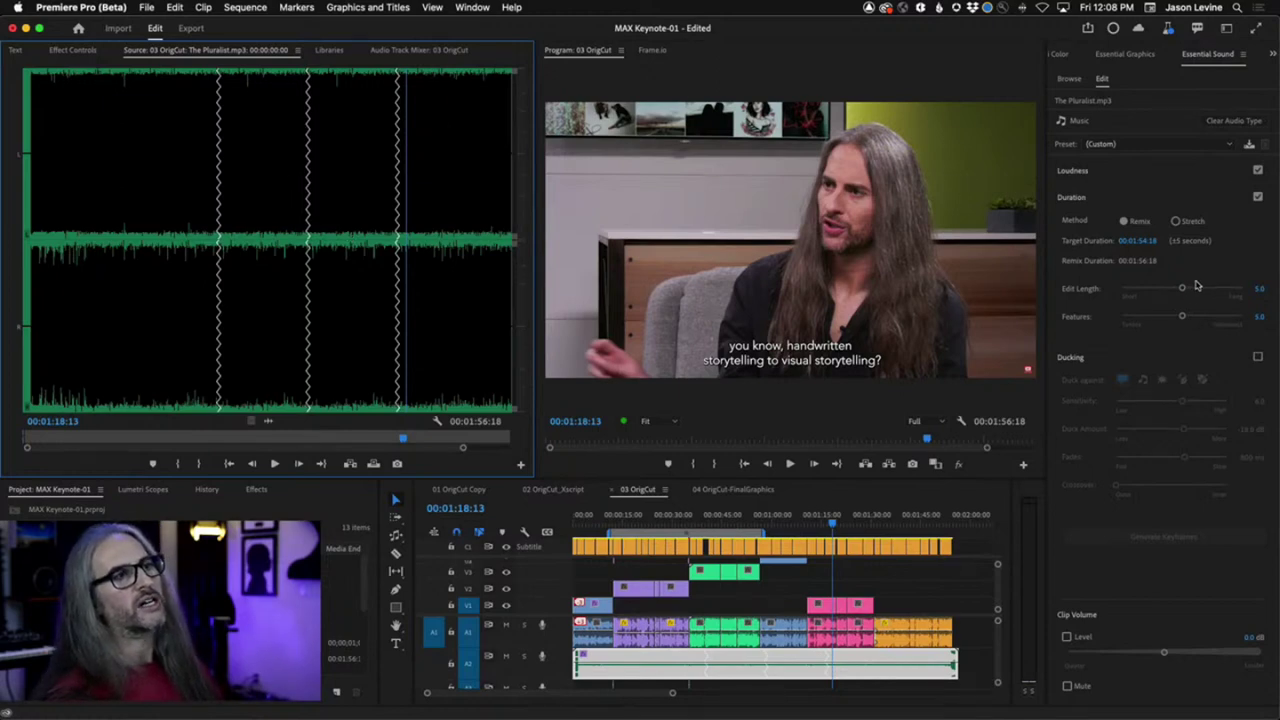
{"action": "left_click_drag", "start_coordinate": [1182, 290], "coordinate": [1151, 291]}
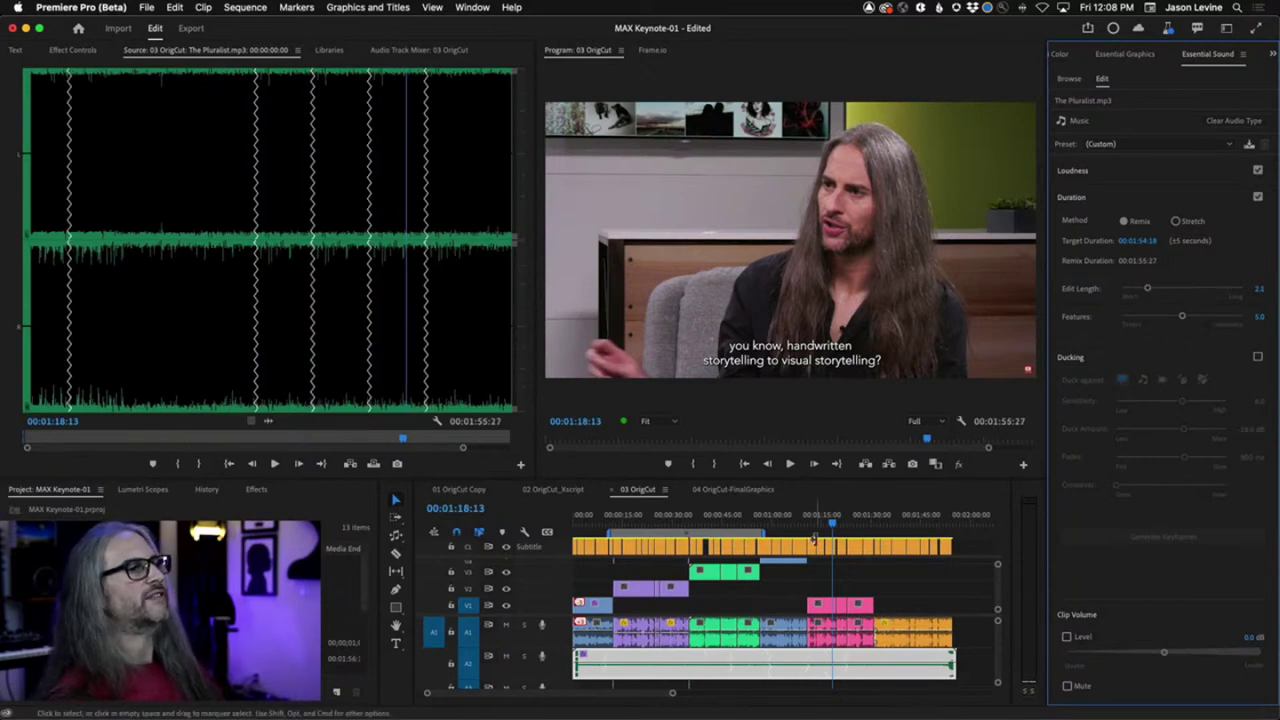
{"action": "left_click_drag", "start_coordinate": [833, 523], "coordinate": [601, 513]}
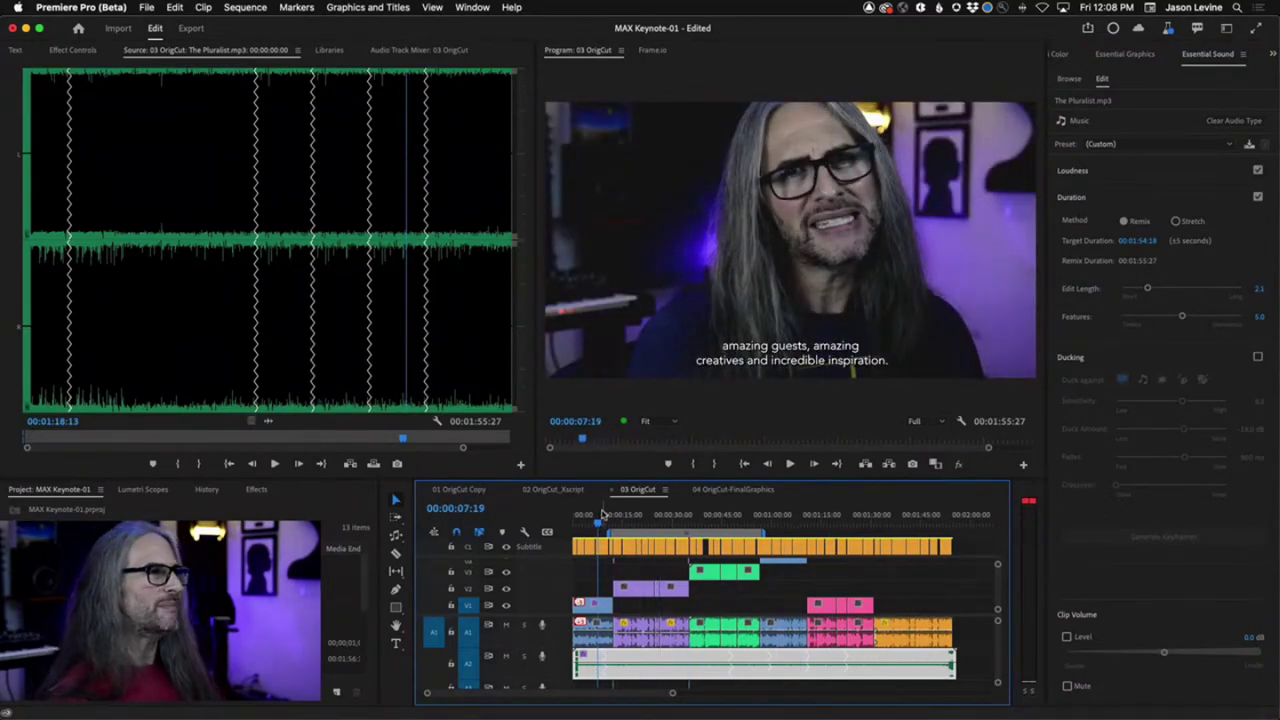
{"action": "key", "text": "space"}
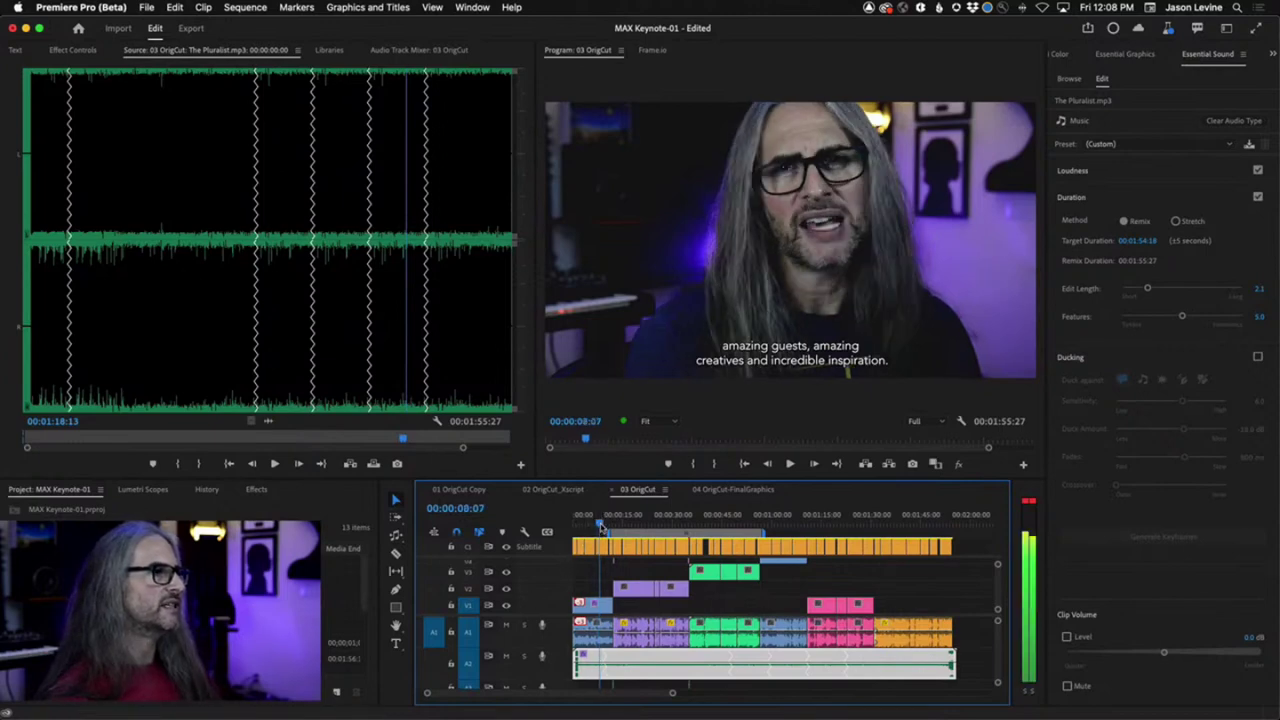
{"action": "key", "text": "space"}
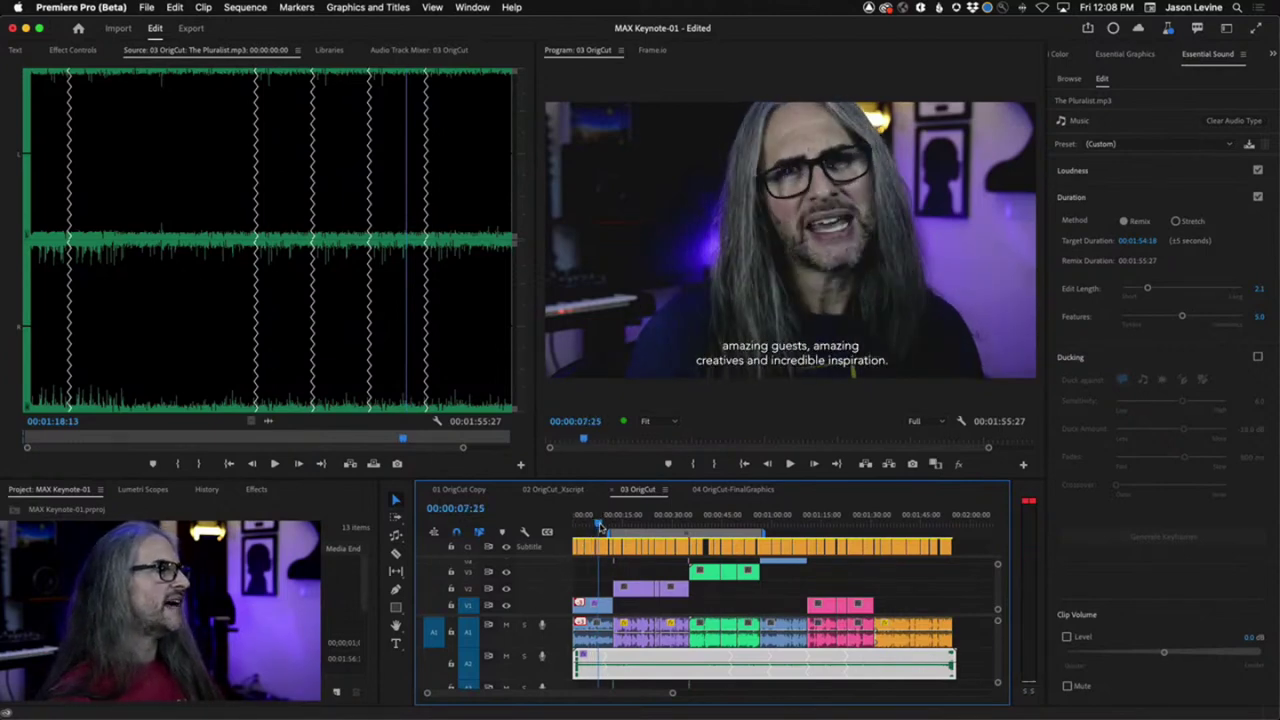
{"action": "key", "text": "space"}
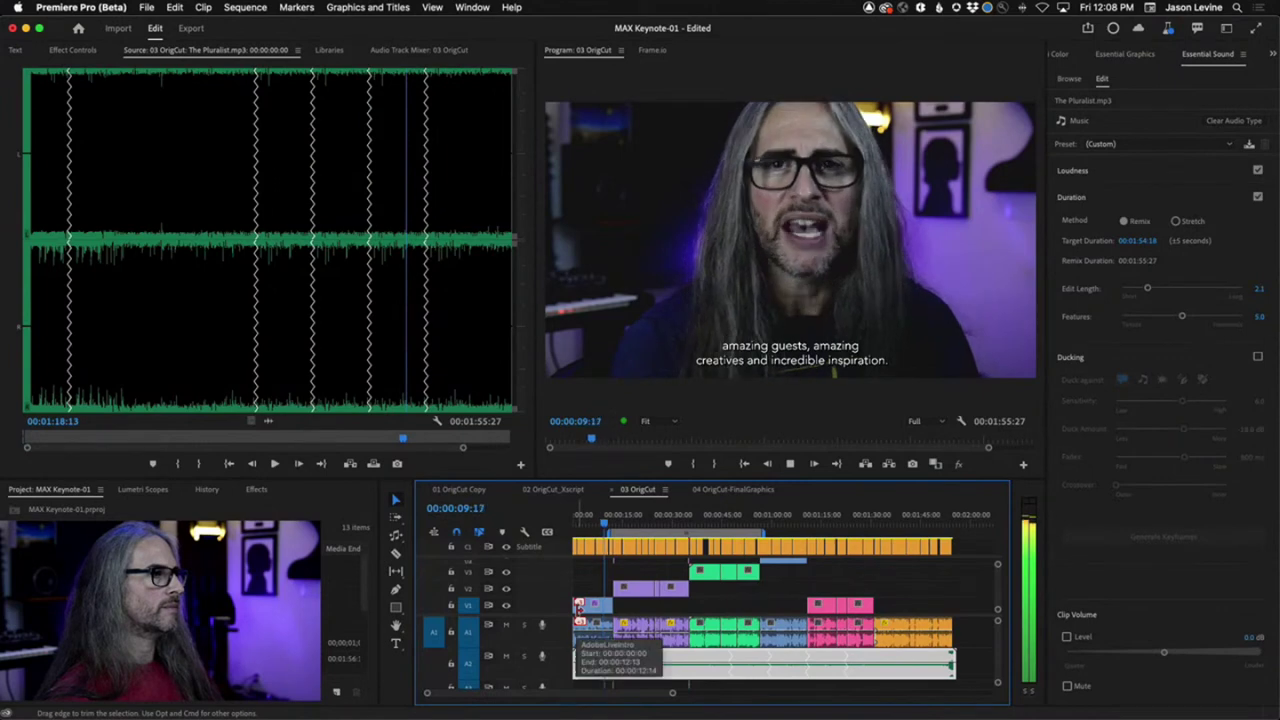
{"action": "mouse_move", "coordinate": [657, 706]}
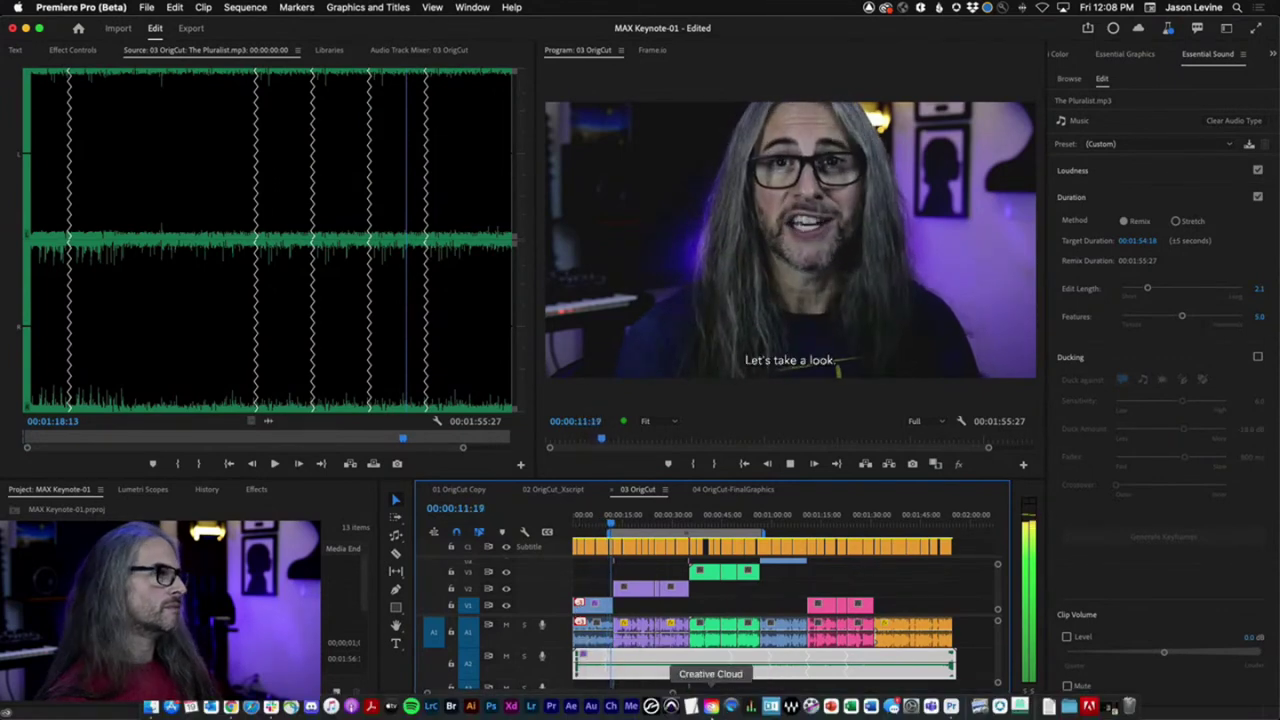
{"action": "key", "text": "space"}
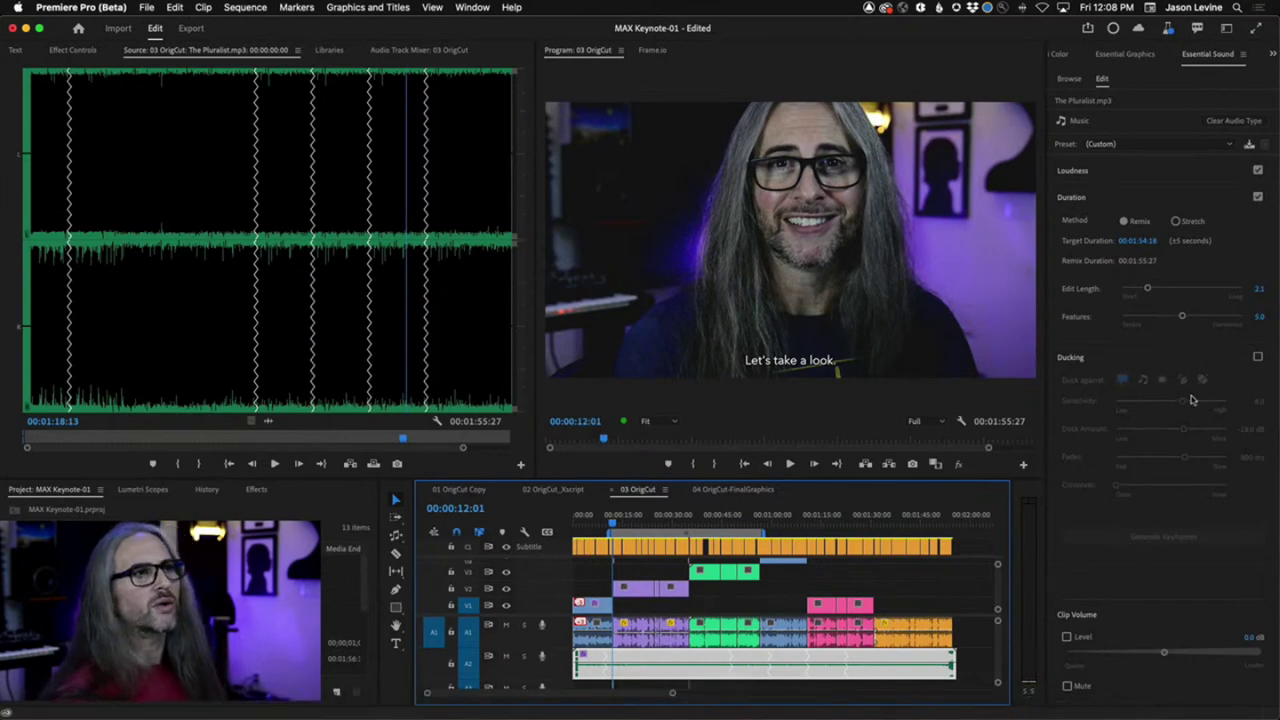
{"action": "left_click_drag", "start_coordinate": [1149, 289], "coordinate": [1222, 318]}
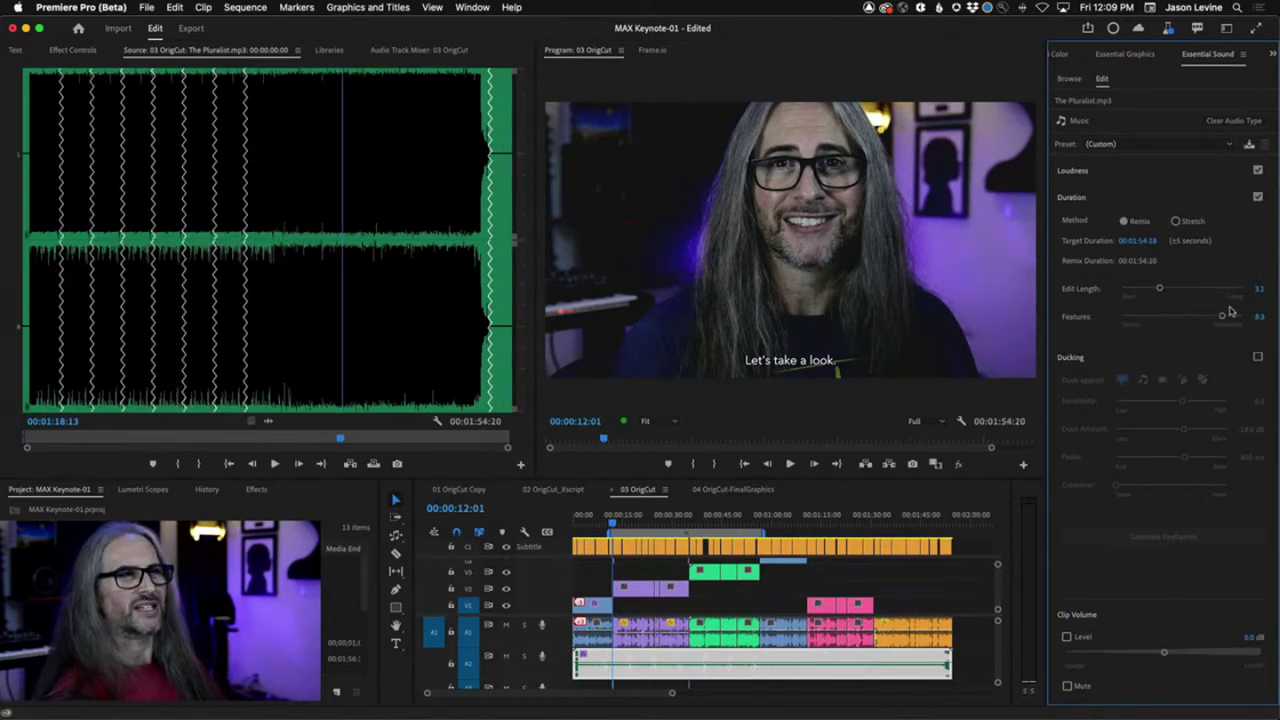
Preview the sequence from about seven seconds, then raise the remix Edit Length to 5.0
{"action": "left_click_drag", "start_coordinate": [341, 441], "coordinate": [53, 441]}
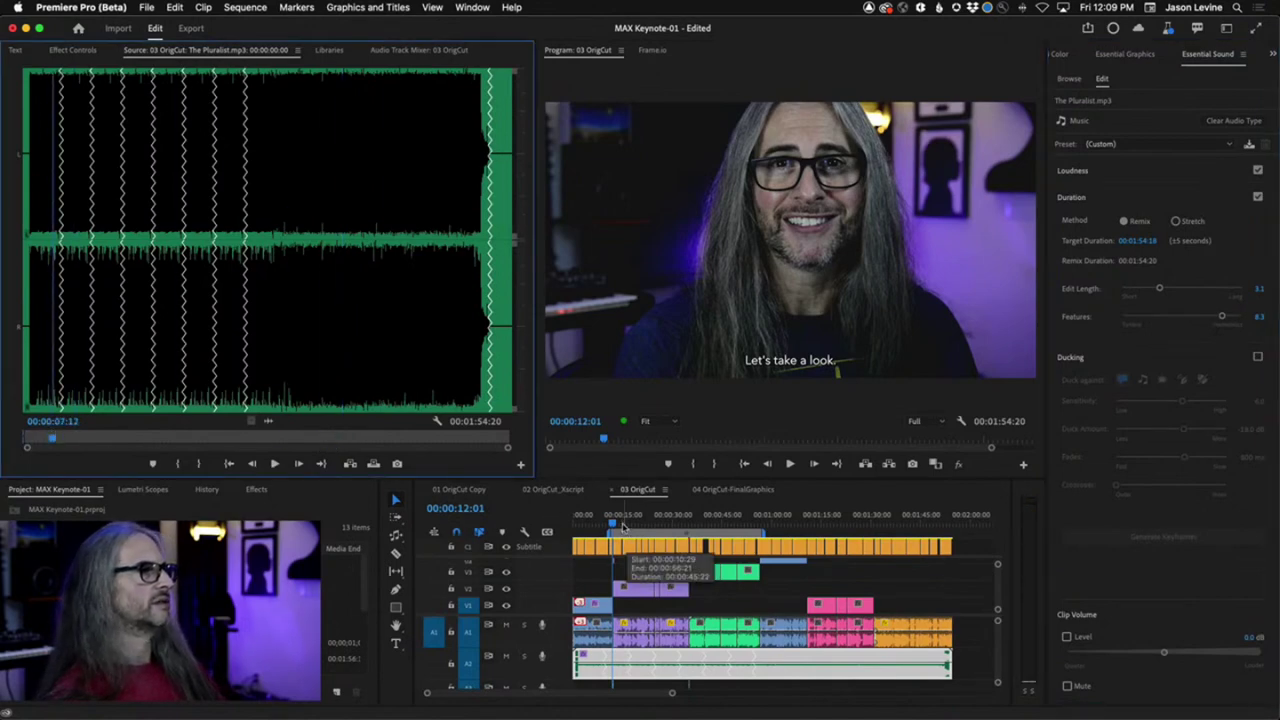
{"action": "left_click_drag", "start_coordinate": [612, 517], "coordinate": [607, 523]}
{"action": "key", "text": "space"}
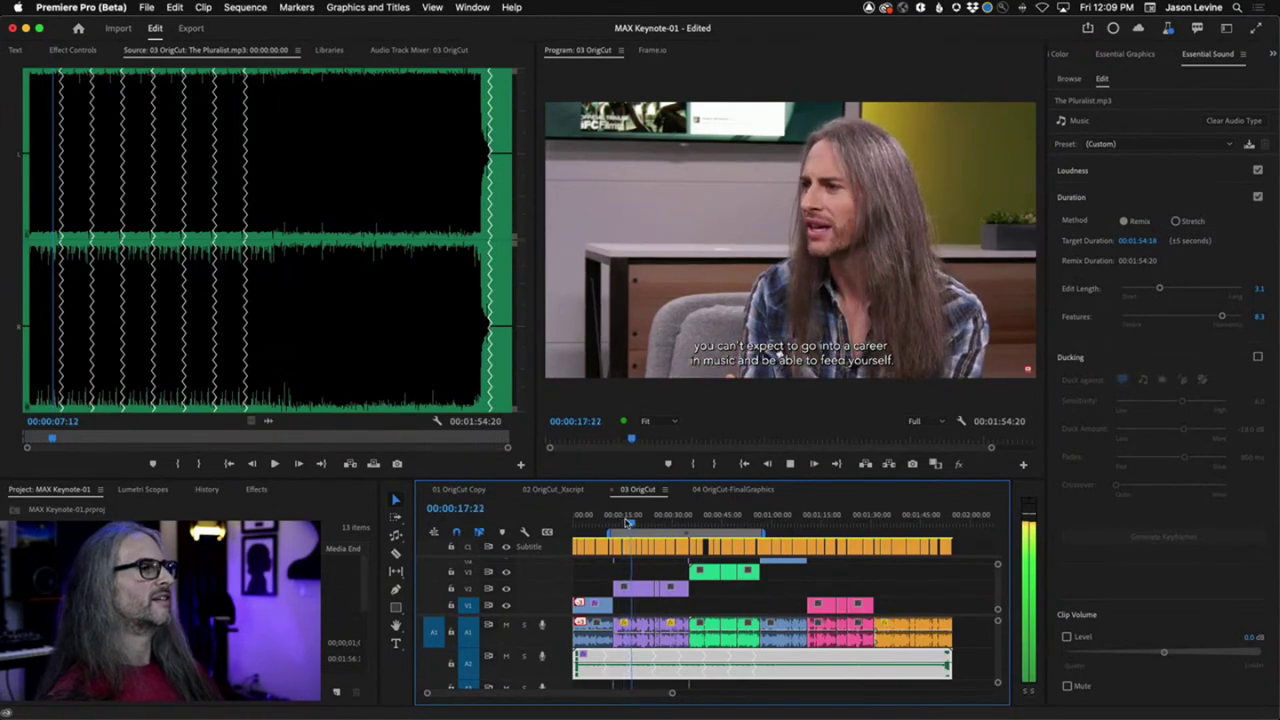
{"action": "key", "text": "space"}
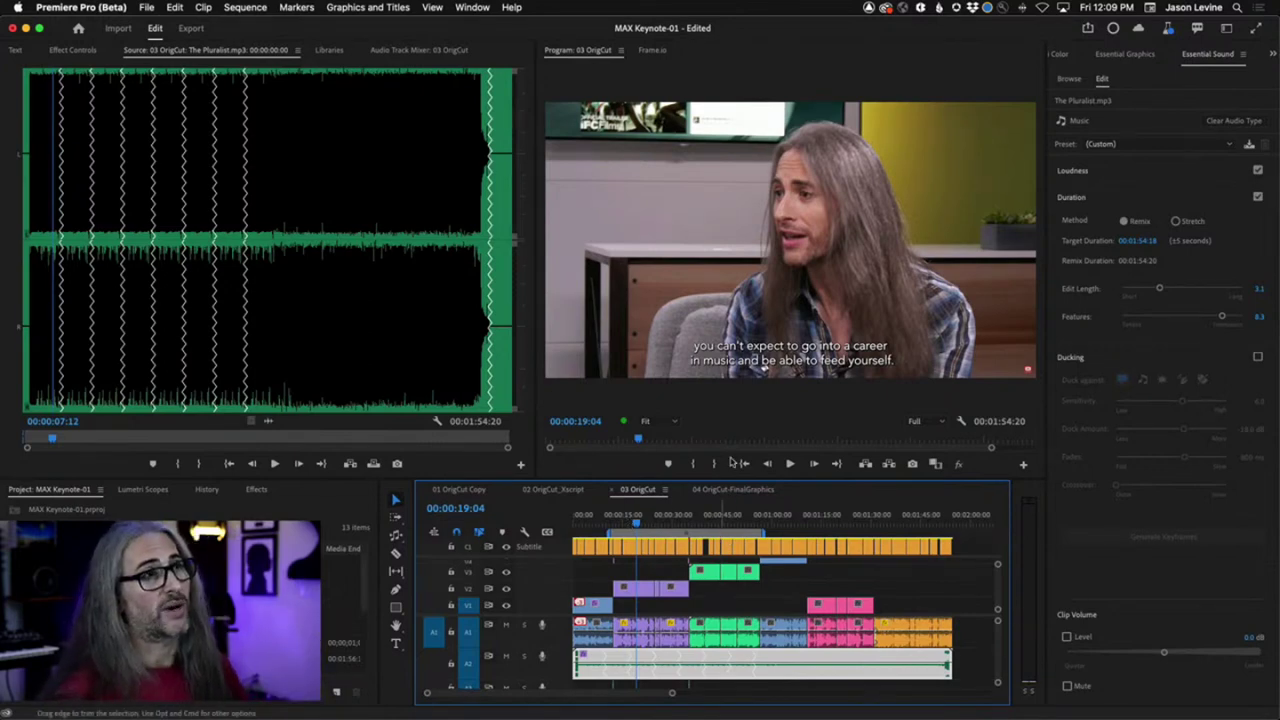
{"action": "left_click_drag", "start_coordinate": [1160, 289], "coordinate": [1182, 318]}
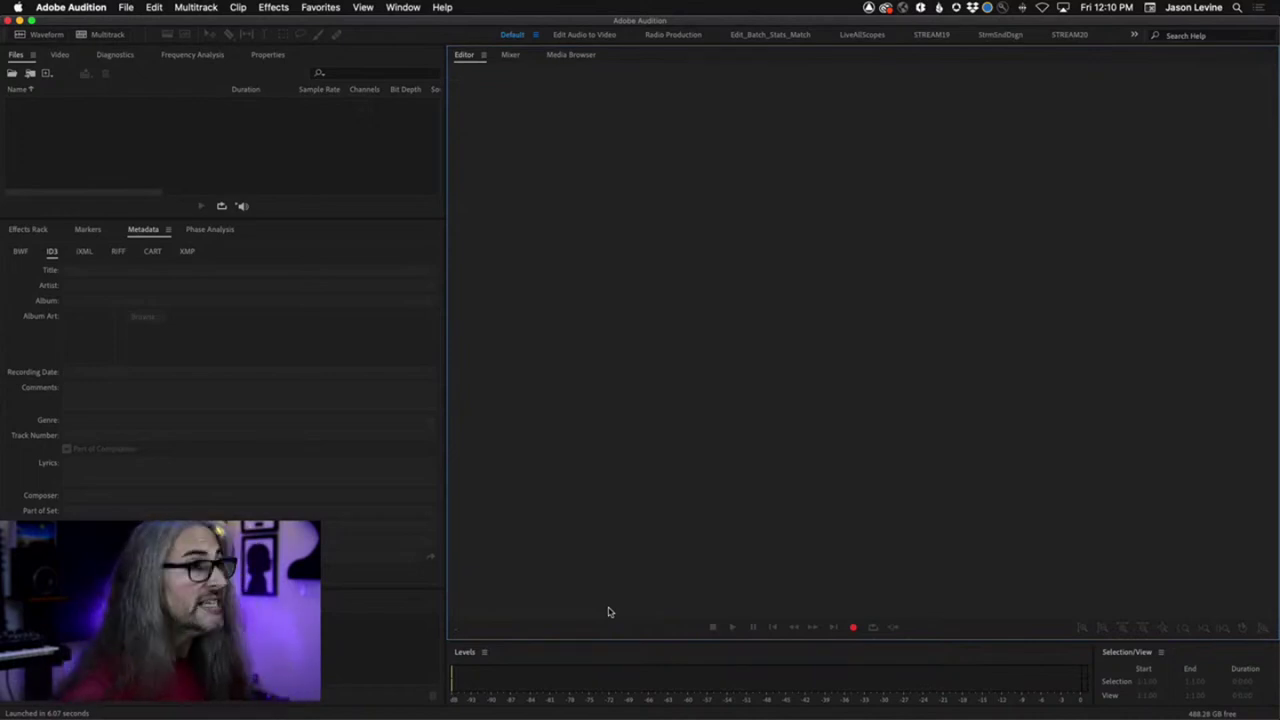
Reopen the BitterTaste-03a.sesx multitrack session from the recent-files list
{"action": "left_click", "coordinate": [115, 8]}
{"action": "mouse_move", "coordinate": [125, 7]}
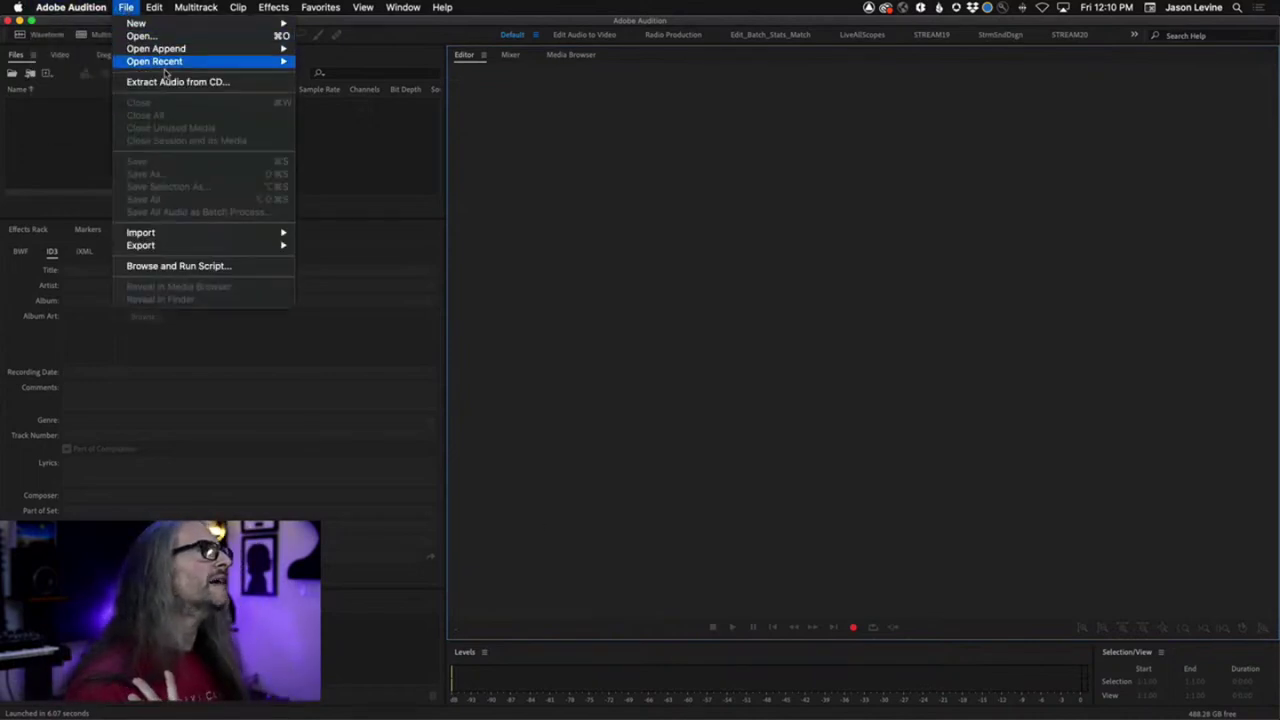
{"action": "mouse_move", "coordinate": [238, 62]}
{"action": "left_click", "coordinate": [400, 62]}
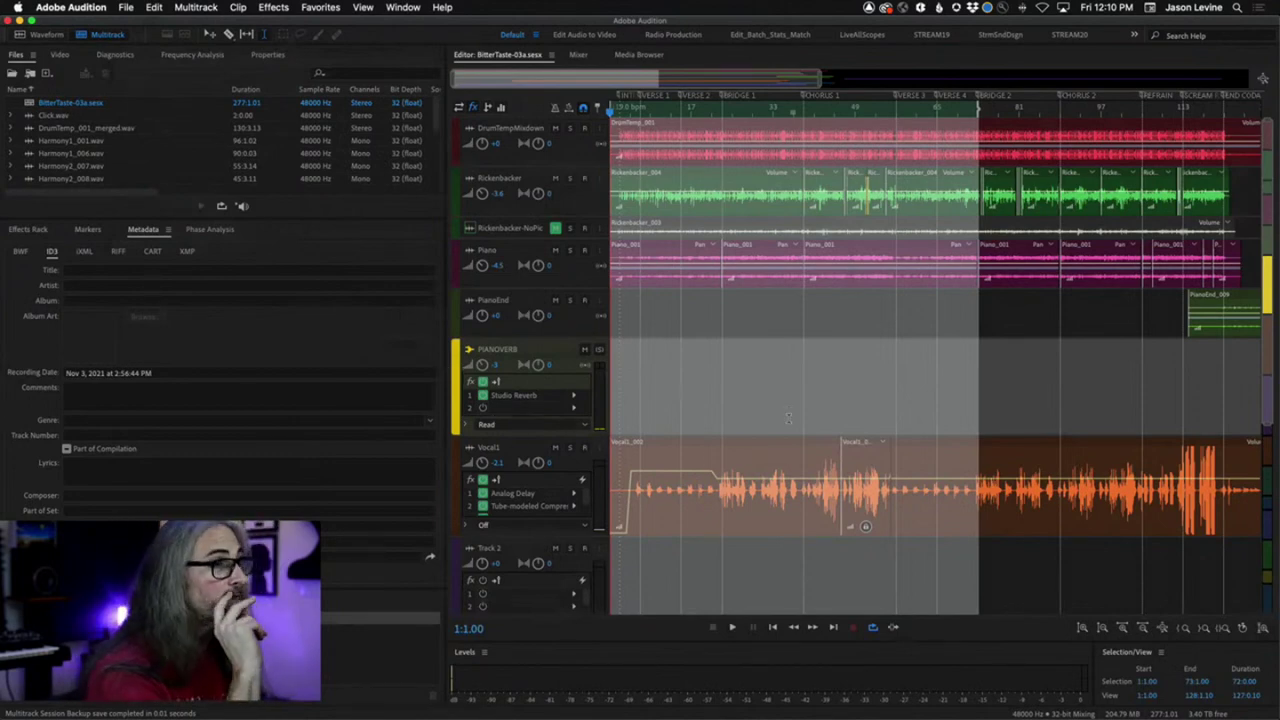
Fit all tracks in view, mute Harmony1 and Harmony2, and move the playhead back near the start
{"action": "left_click", "coordinate": [829, 385]}
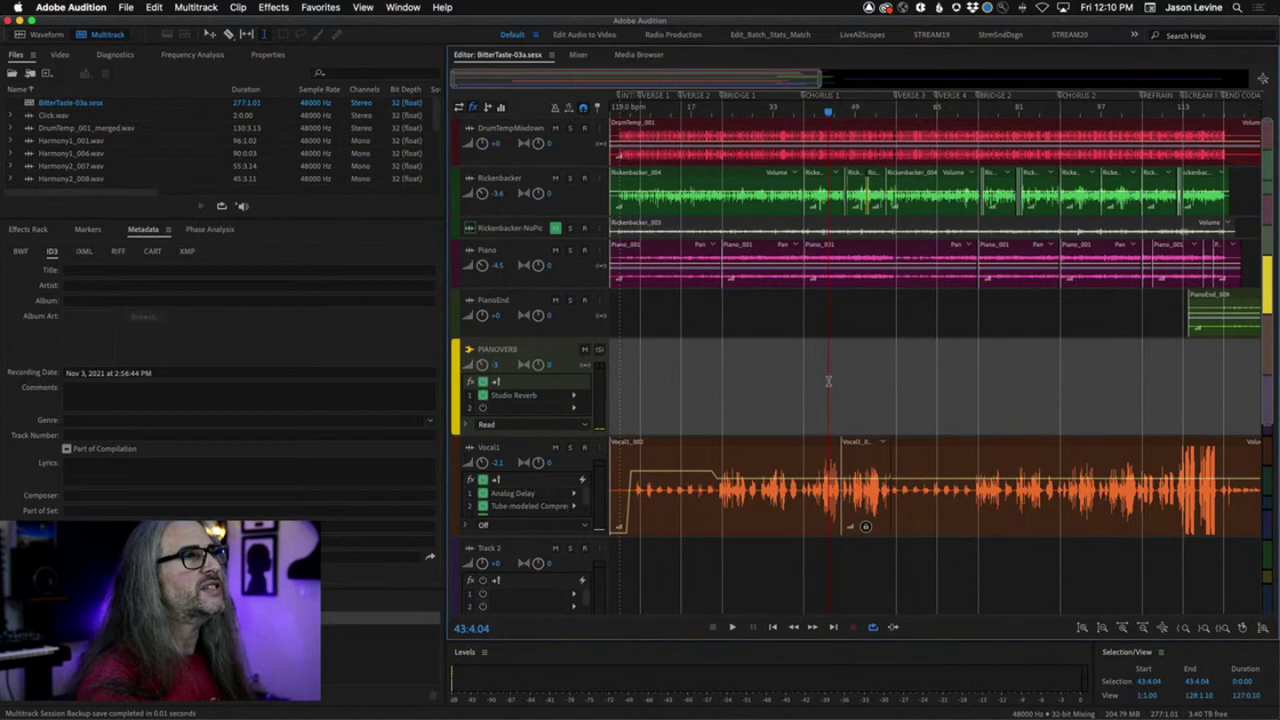
{"action": "left_click", "coordinate": [557, 453]}
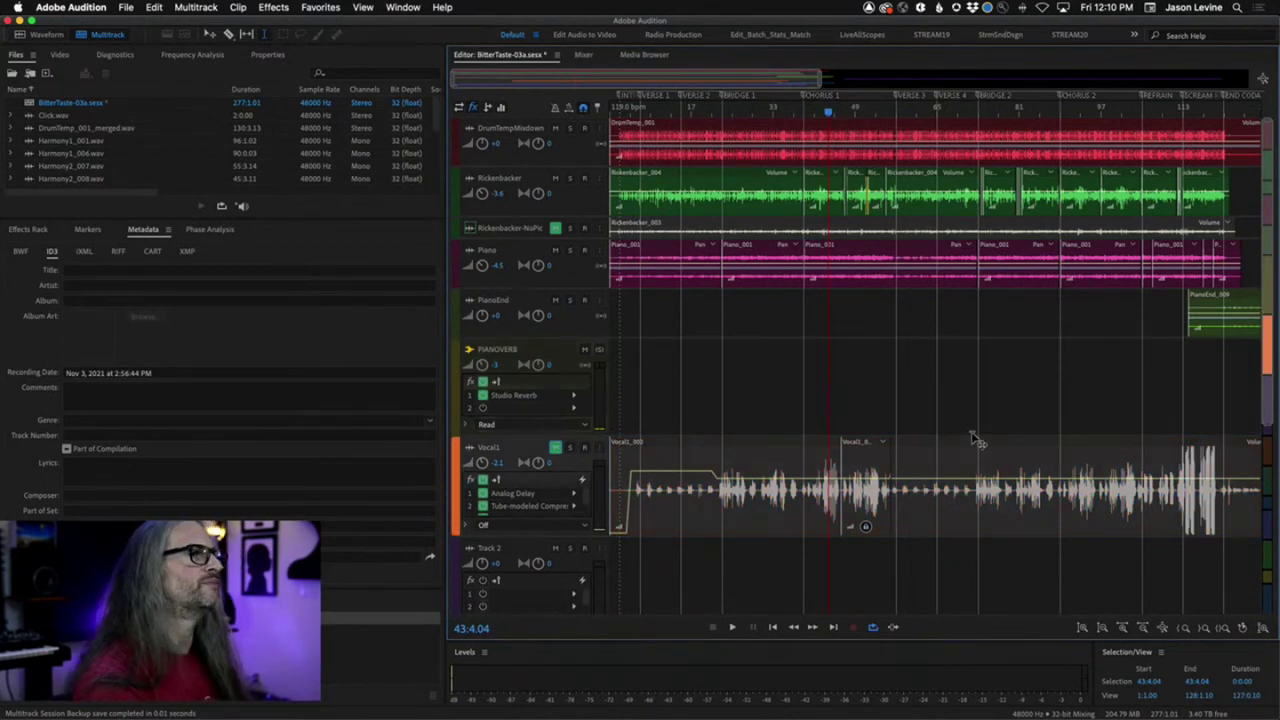
{"action": "left_click", "coordinate": [1262, 627]}
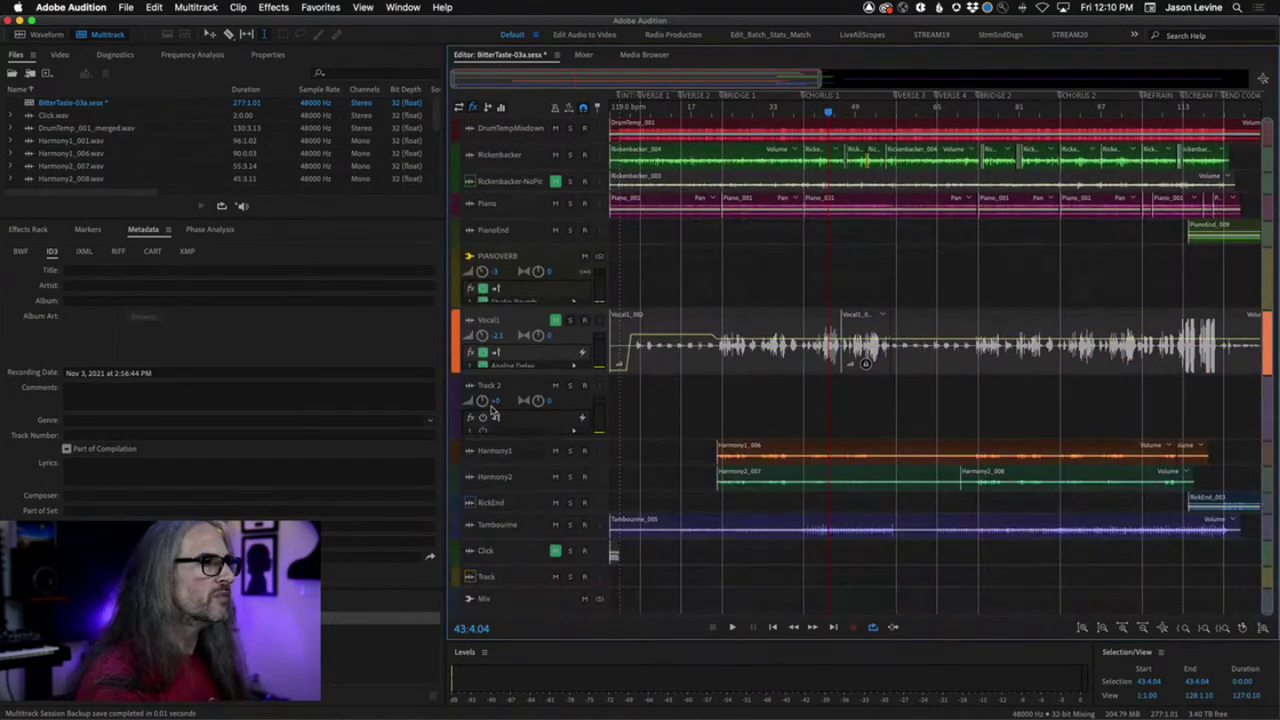
{"action": "left_click", "coordinate": [555, 451]}
{"action": "left_click", "coordinate": [556, 478]}
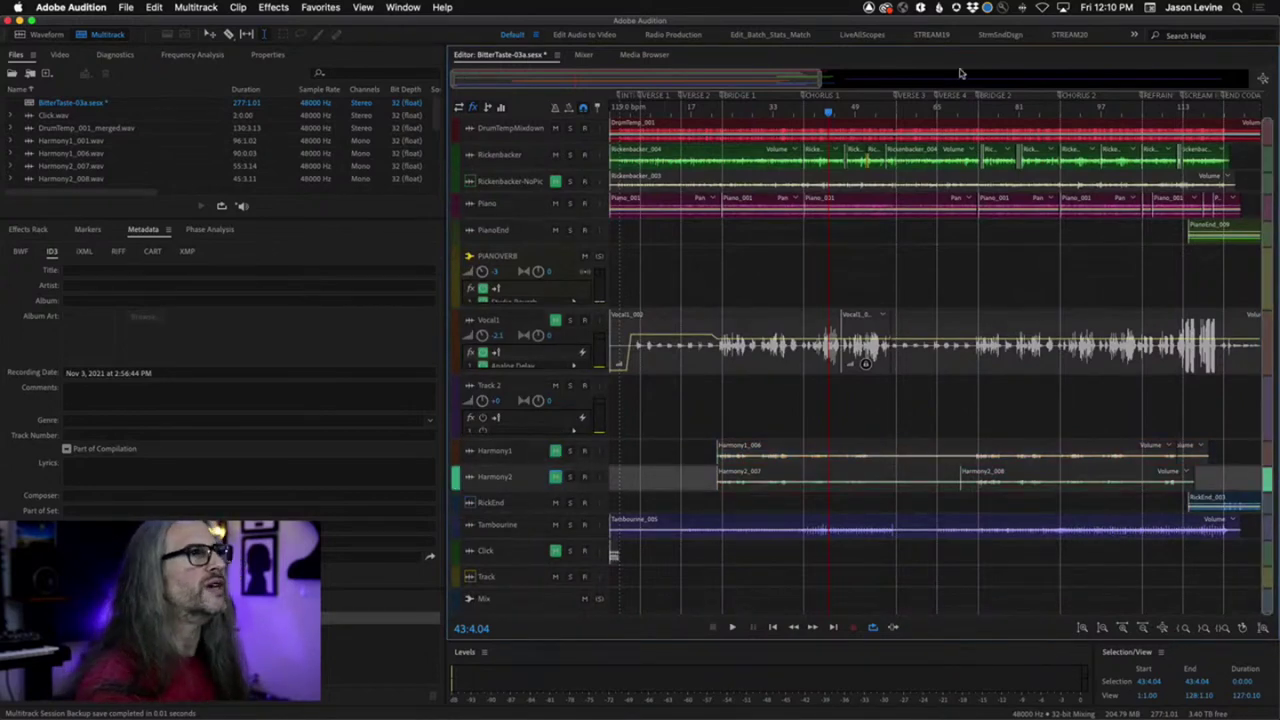
{"action": "left_click_drag", "start_coordinate": [832, 114], "coordinate": [620, 115]}
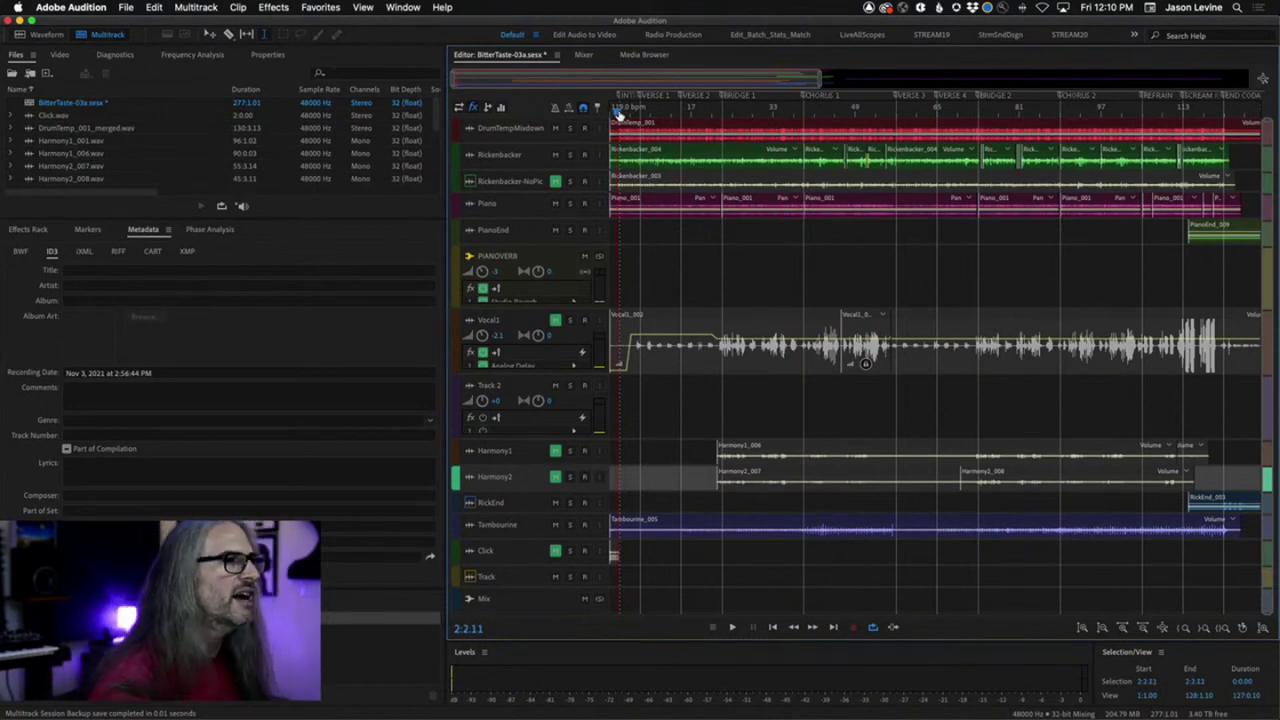
{"action": "left_click", "coordinate": [128, 6]}
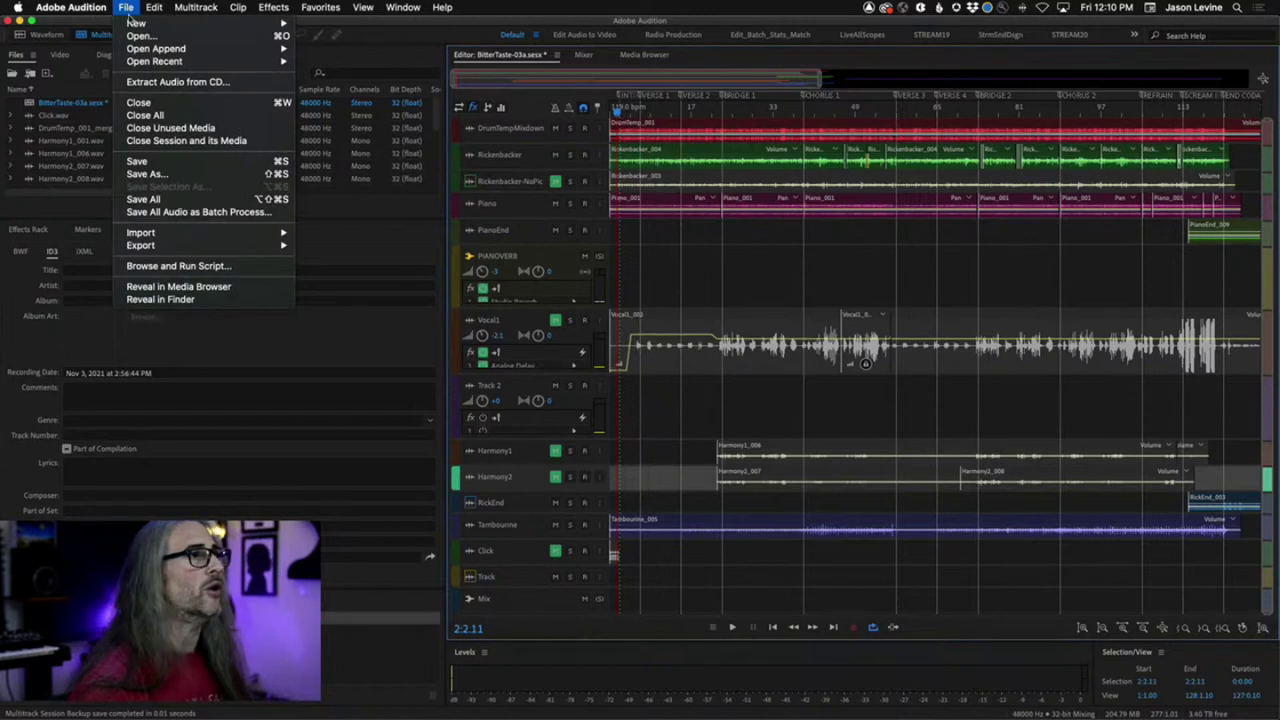
Export an Entire Session multitrack mixdown as BitterTaste-03a_mixdown.wav with the default settings
{"action": "mouse_move", "coordinate": [238, 250]}
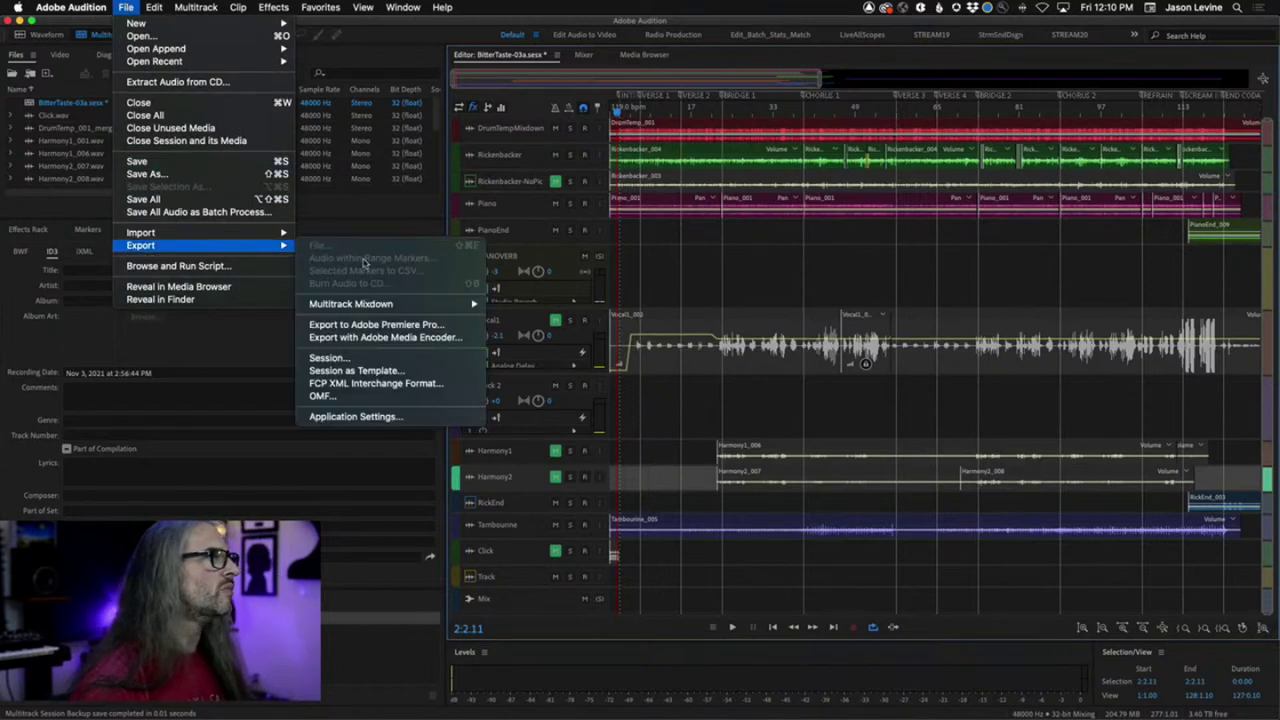
{"action": "mouse_move", "coordinate": [429, 308]}
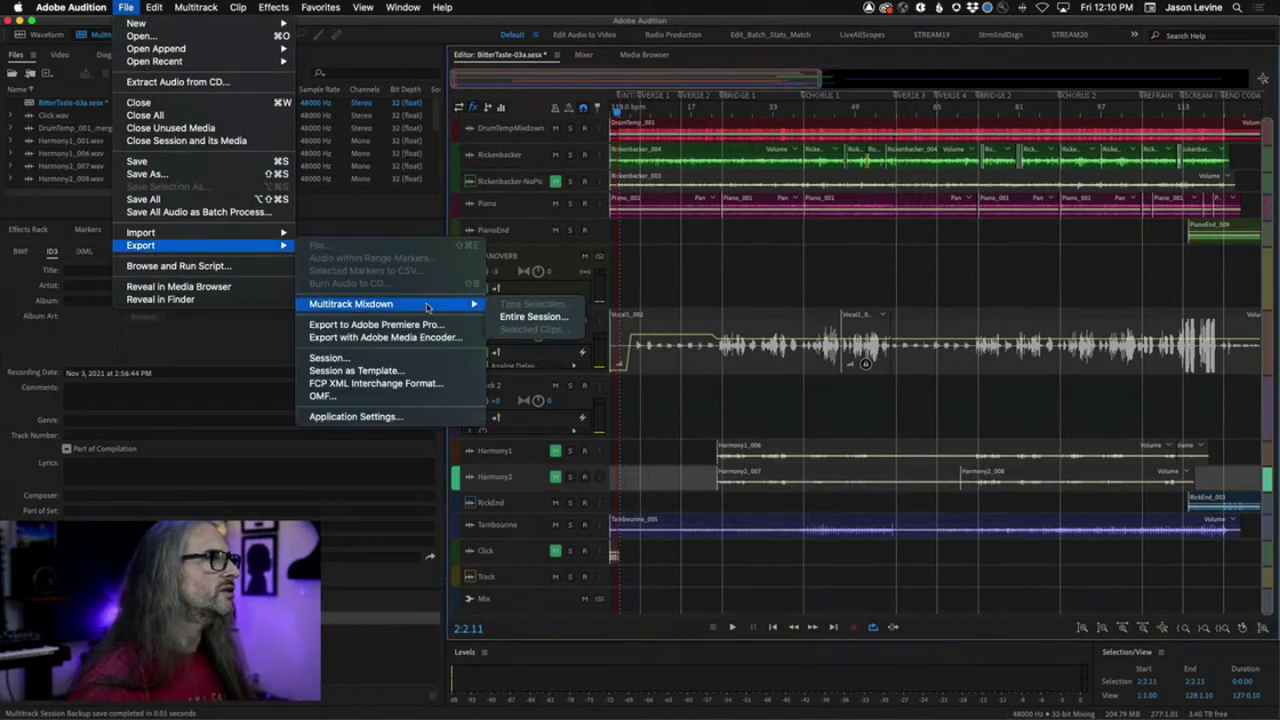
{"action": "left_click", "coordinate": [531, 317]}
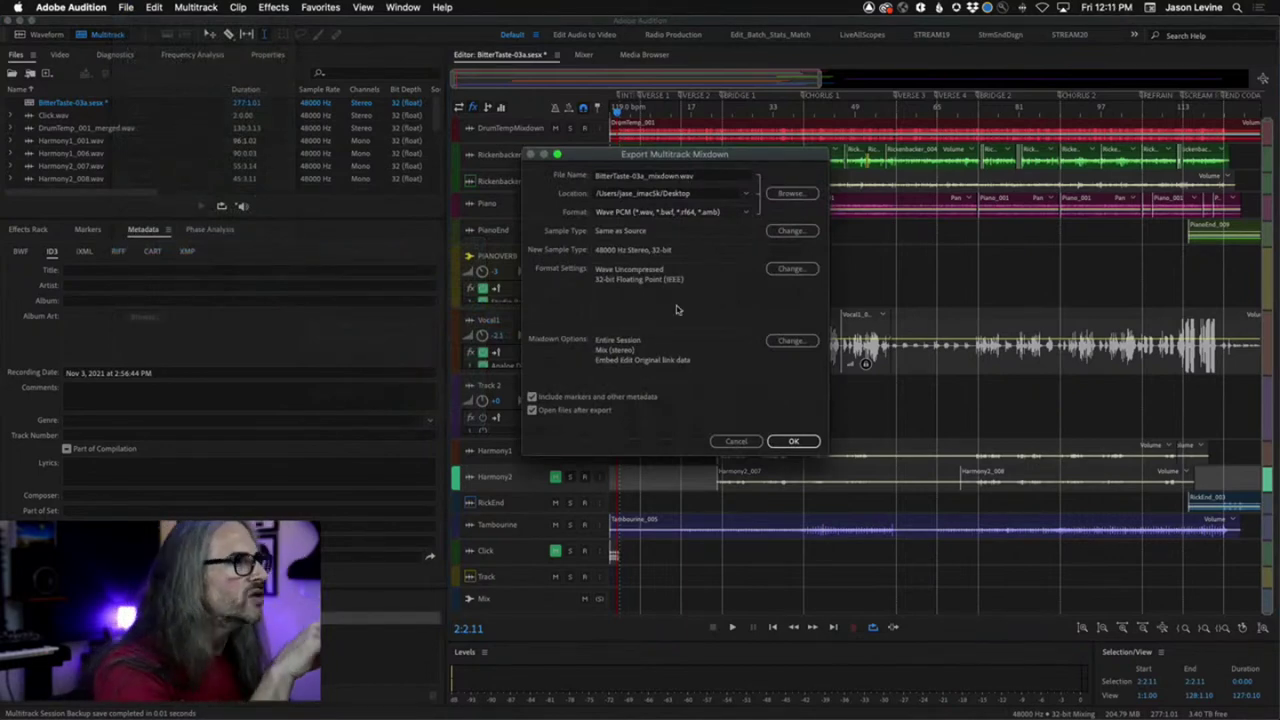
{"action": "left_click", "coordinate": [793, 442]}
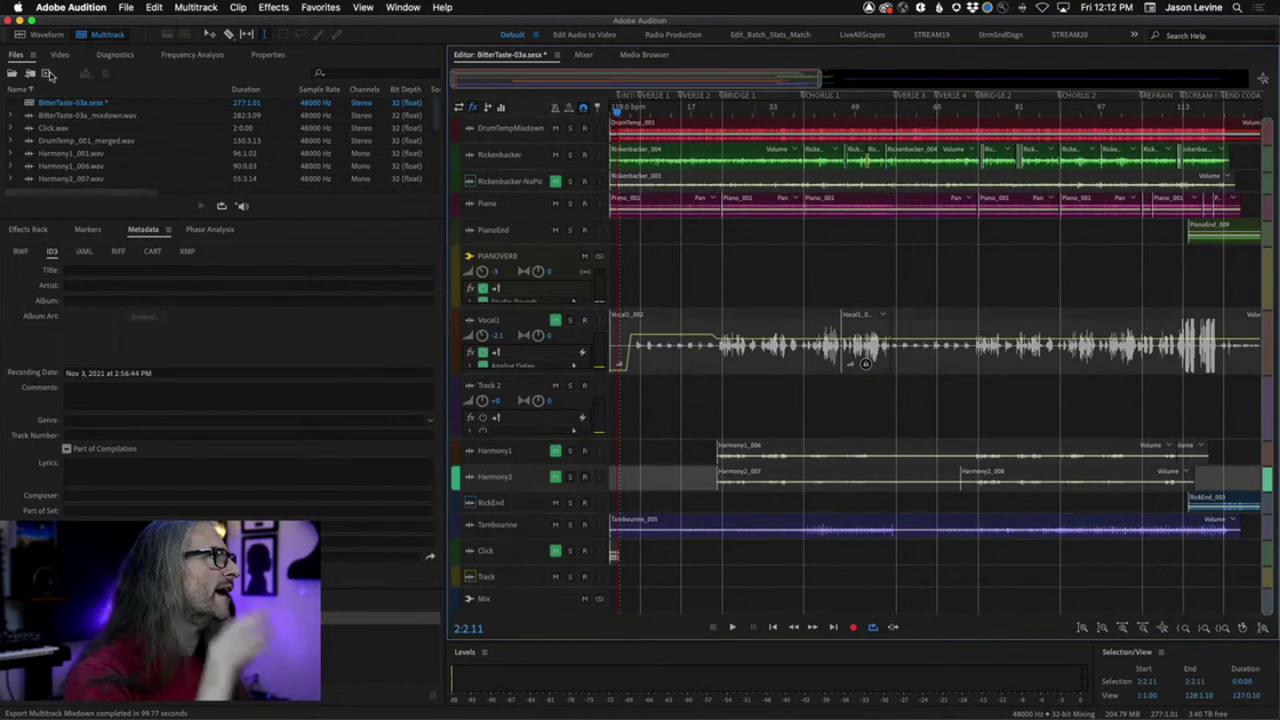
Open the mixdown and delete the silent tail after its fade-out
{"action": "double_click", "coordinate": [31, 117]}
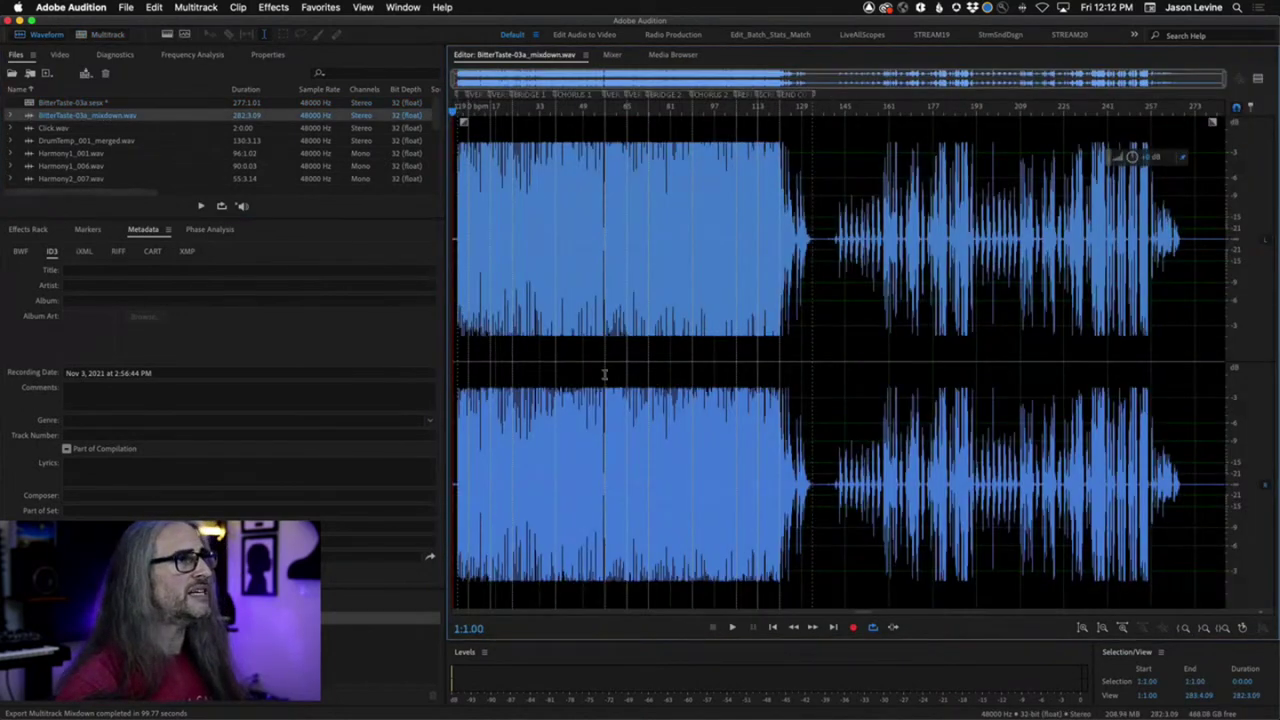
{"action": "left_click_drag", "start_coordinate": [828, 210], "coordinate": [1275, 278]}
{"action": "left_click", "coordinate": [932, 200]}
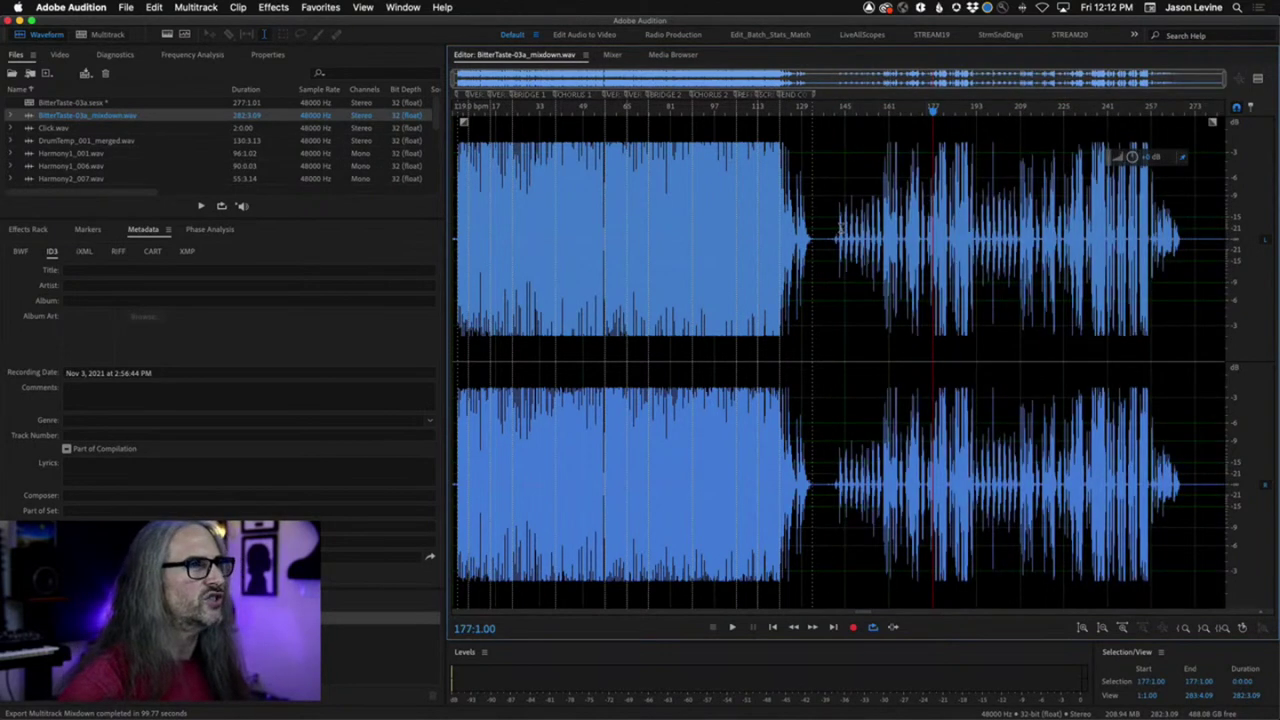
{"action": "left_click", "coordinate": [860, 250]}
{"action": "key", "text": "space"}
{"action": "key", "text": "space"}
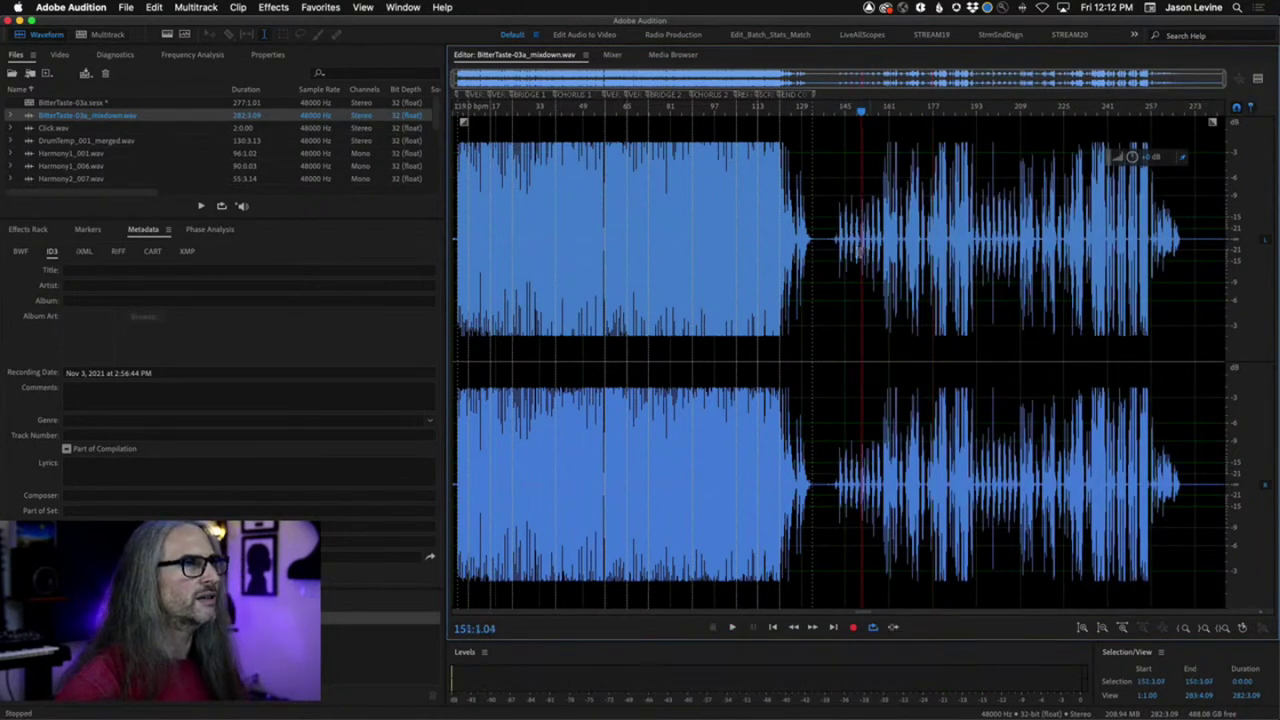
{"action": "left_click_drag", "start_coordinate": [818, 222], "coordinate": [1276, 307]}
{"action": "key", "text": "Delete"}
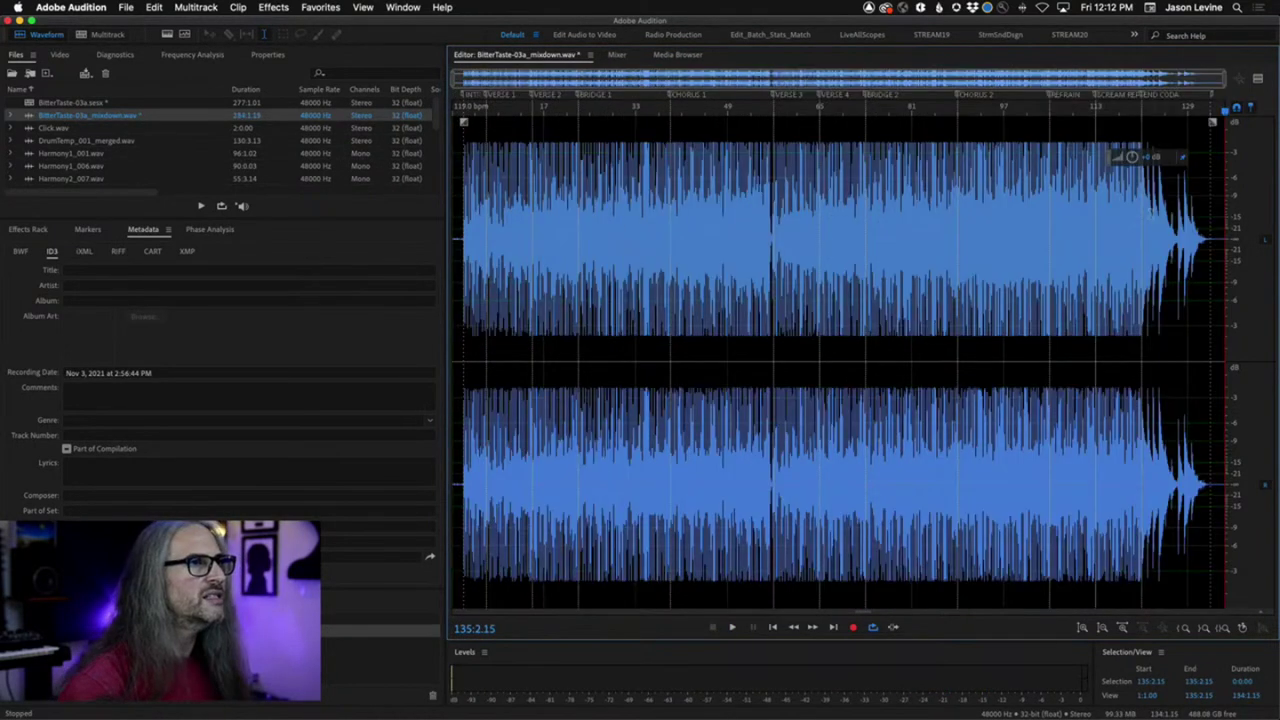
{"action": "left_click_drag", "start_coordinate": [1208, 225], "coordinate": [1272, 234]}
{"action": "key", "text": "Delete"}
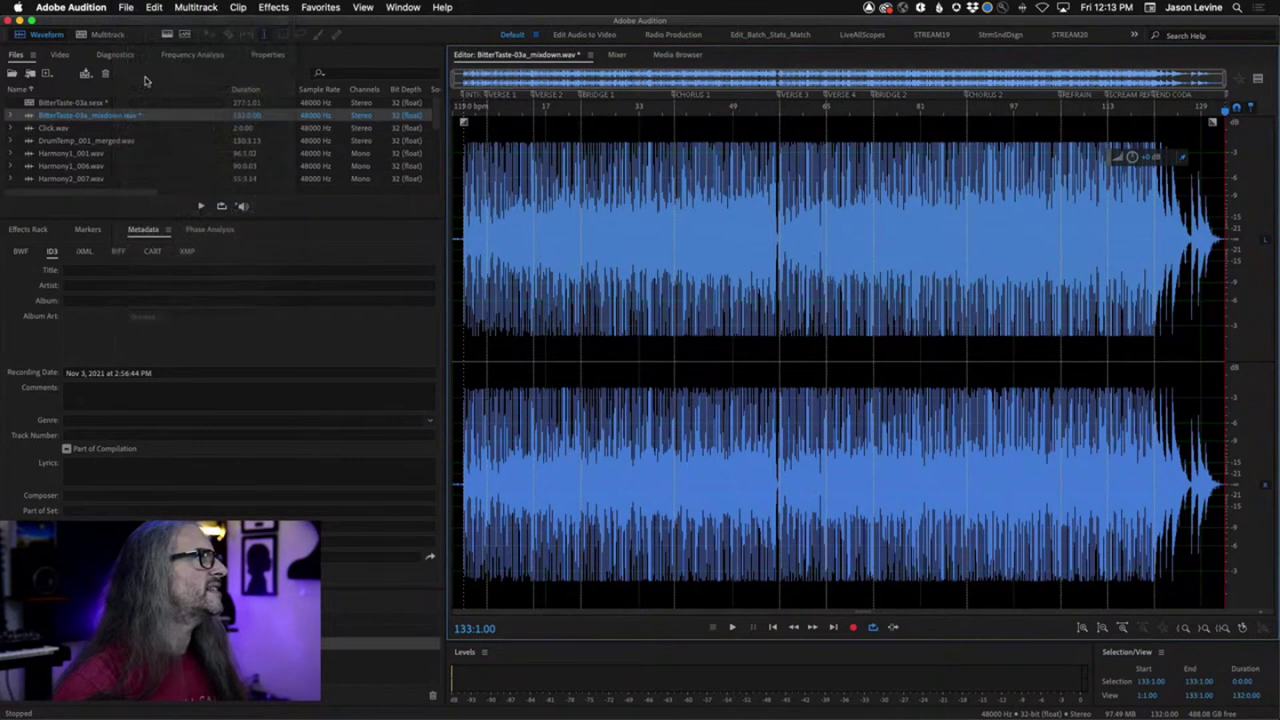
Save the trimmed mixdown, return to the Multitrack view, and switch back to Premiere Pro
{"action": "left_click", "coordinate": [128, 7]}
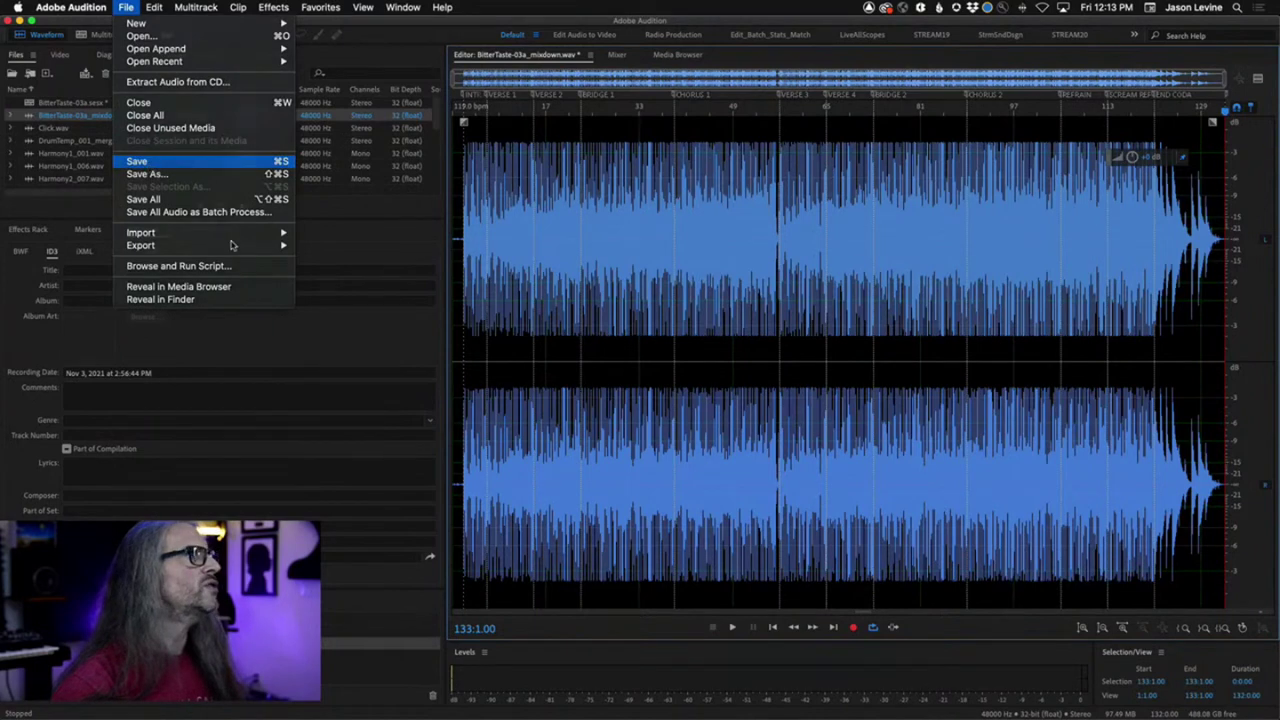
{"action": "left_click", "coordinate": [140, 162]}
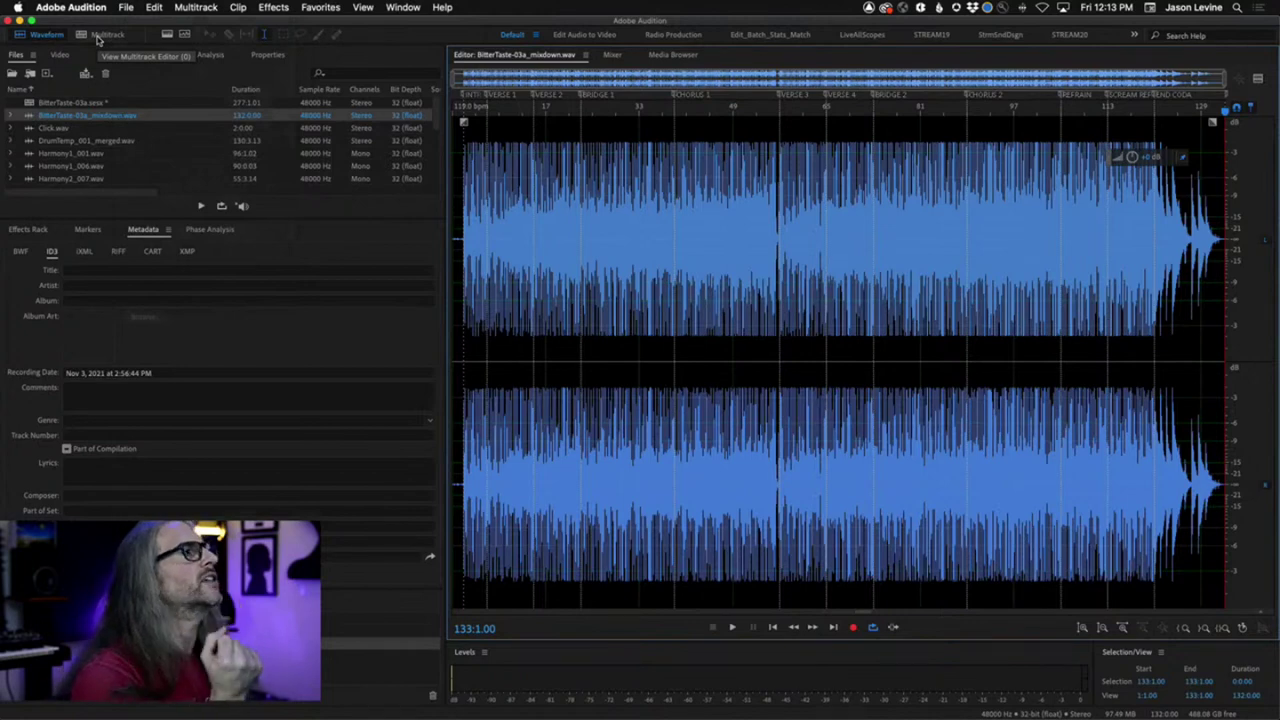
{"action": "left_click", "coordinate": [104, 35]}
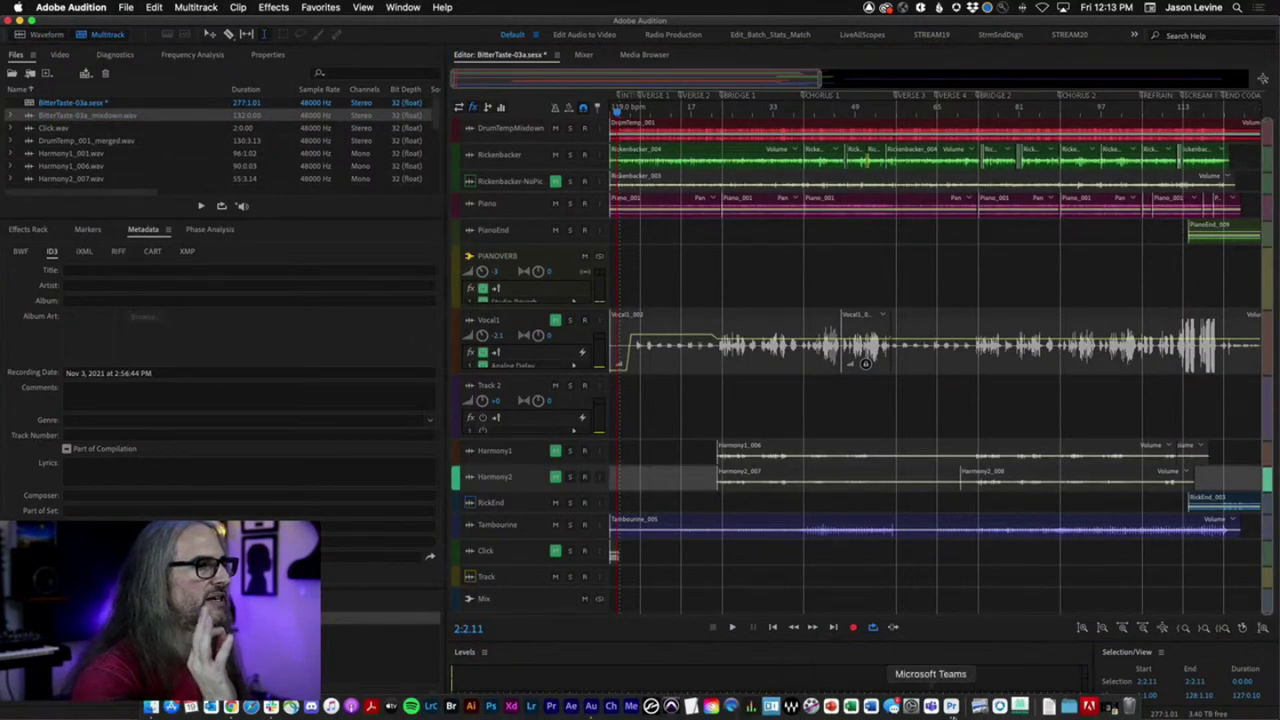
{"action": "left_click", "coordinate": [953, 706]}
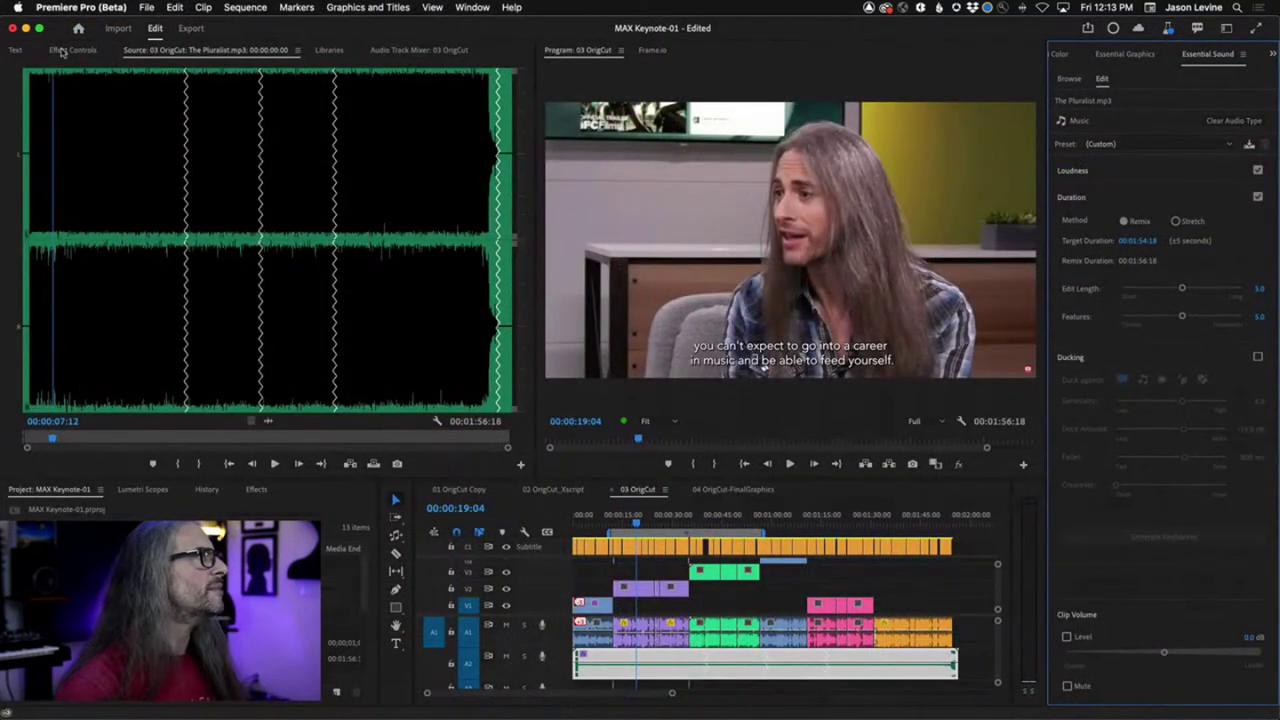
Browse the Desktop folder's media in the Media Browser
{"action": "left_click", "coordinate": [116, 30]}
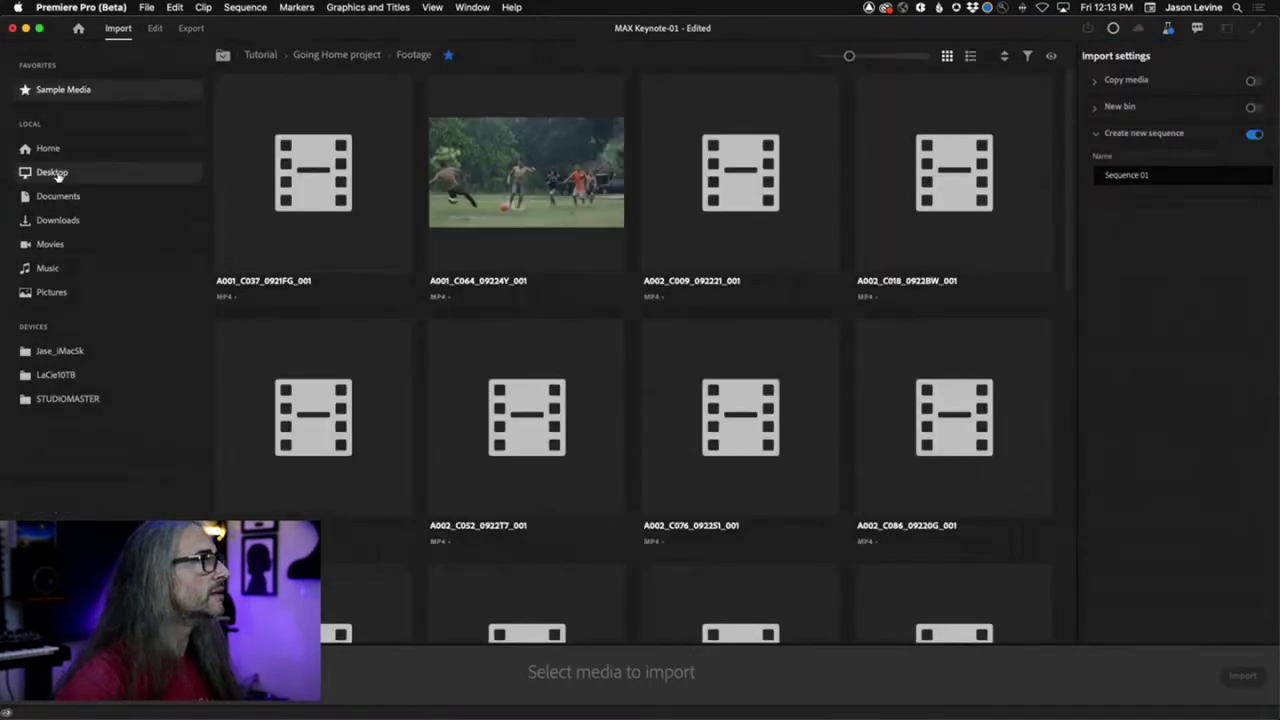
{"action": "left_click", "coordinate": [57, 174]}
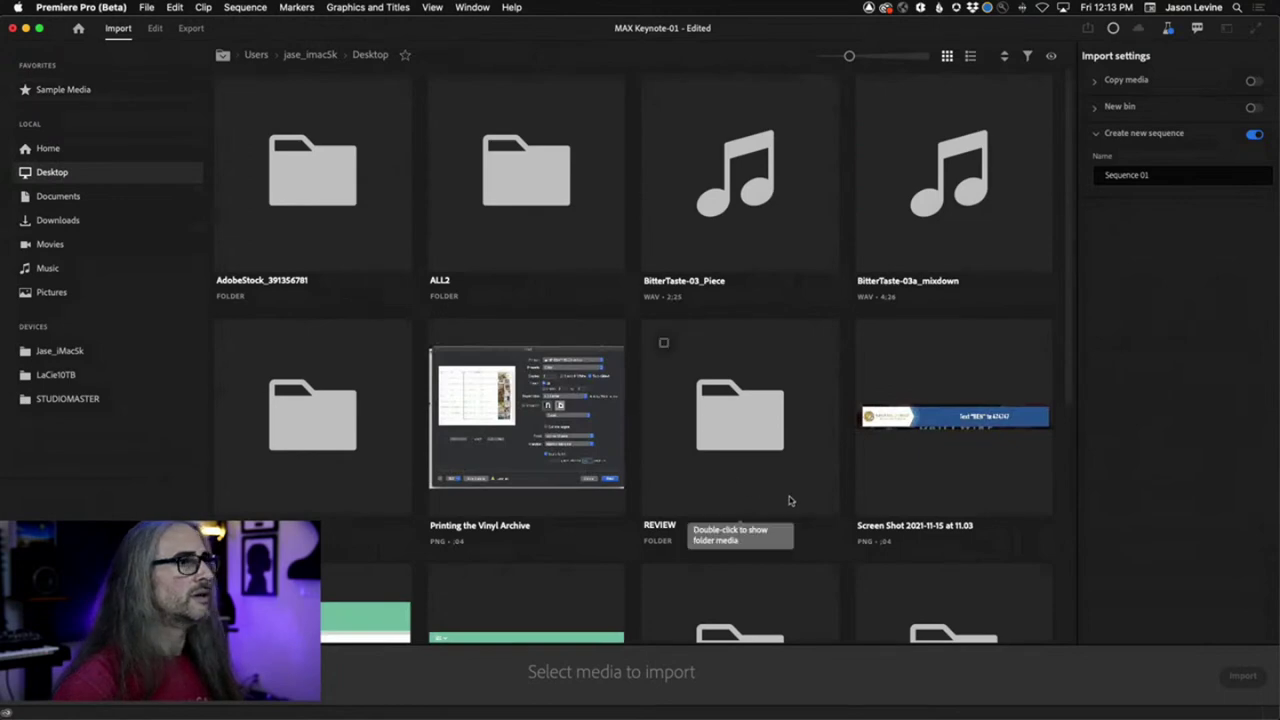
{"action": "scroll", "coordinate": [789, 500], "scroll_direction": "down", "scroll_amount": 5}
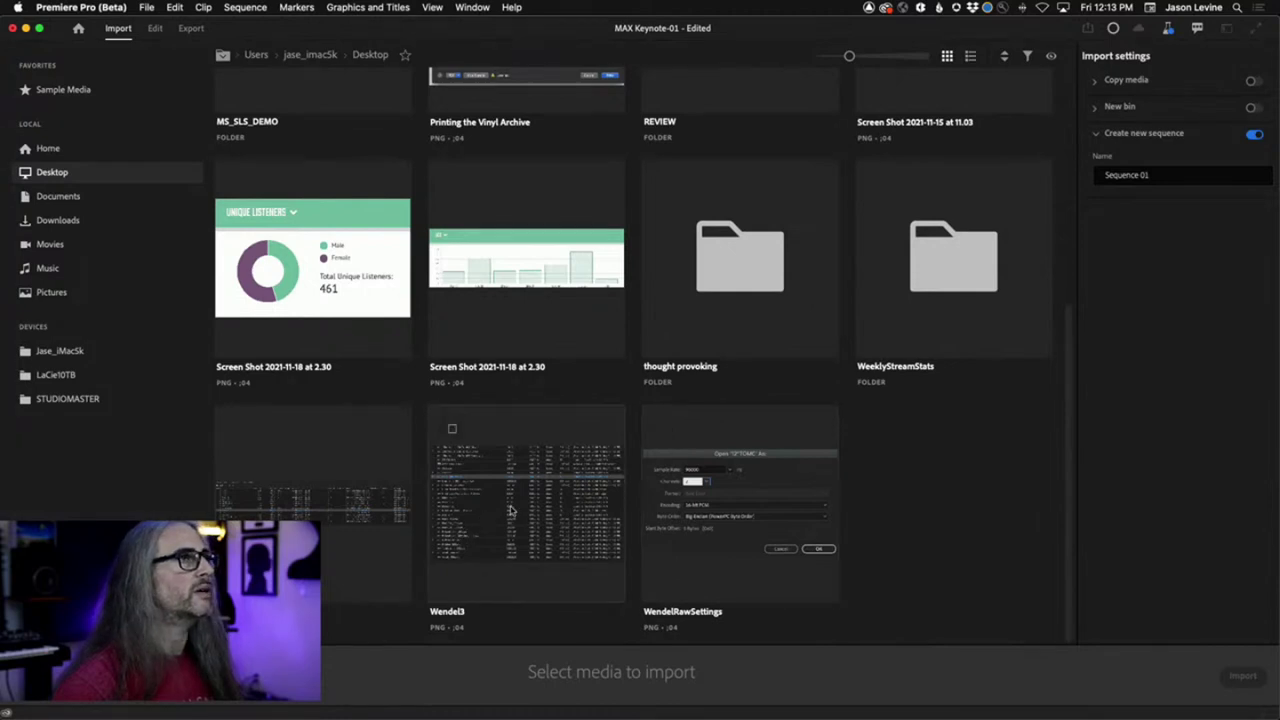
In the Edit workspace, import BitterTaste-03a_mixdown.wav from the Desktop, then delete The Pluralist.mp3 from A2
{"action": "left_click", "coordinate": [157, 29]}
{"action": "left_click", "coordinate": [156, 7]}
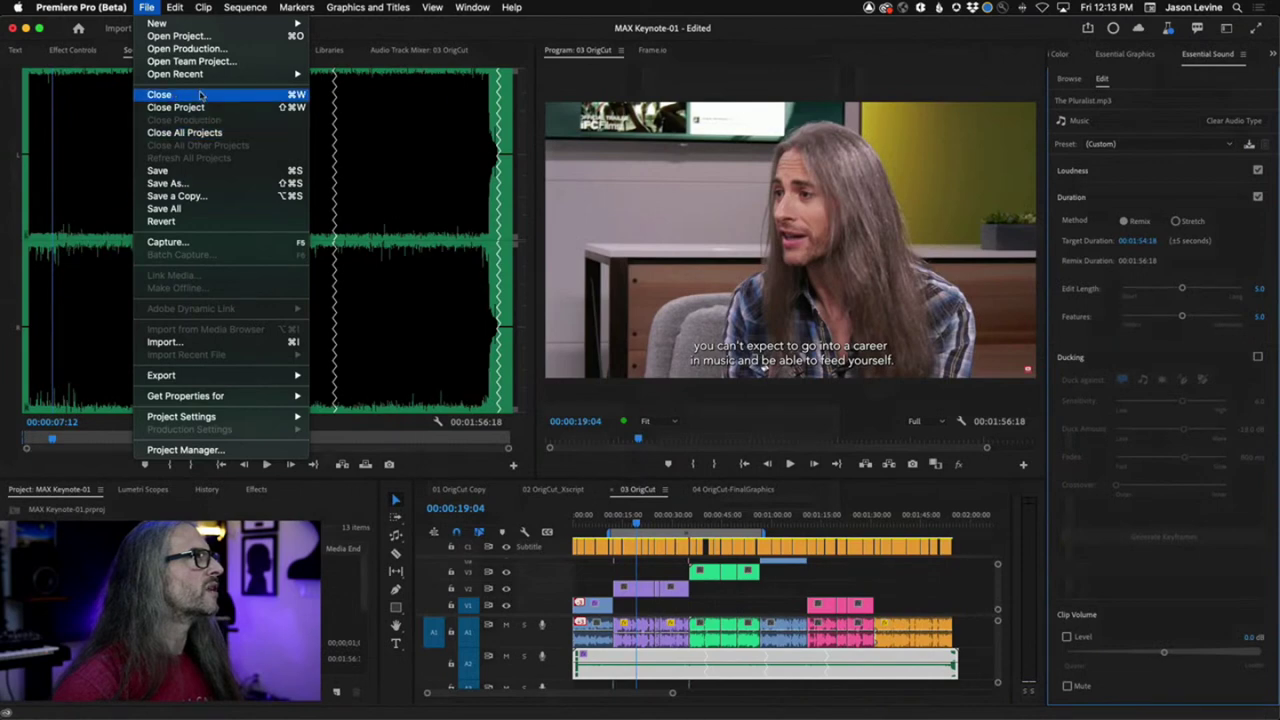
{"action": "left_click", "coordinate": [215, 342]}
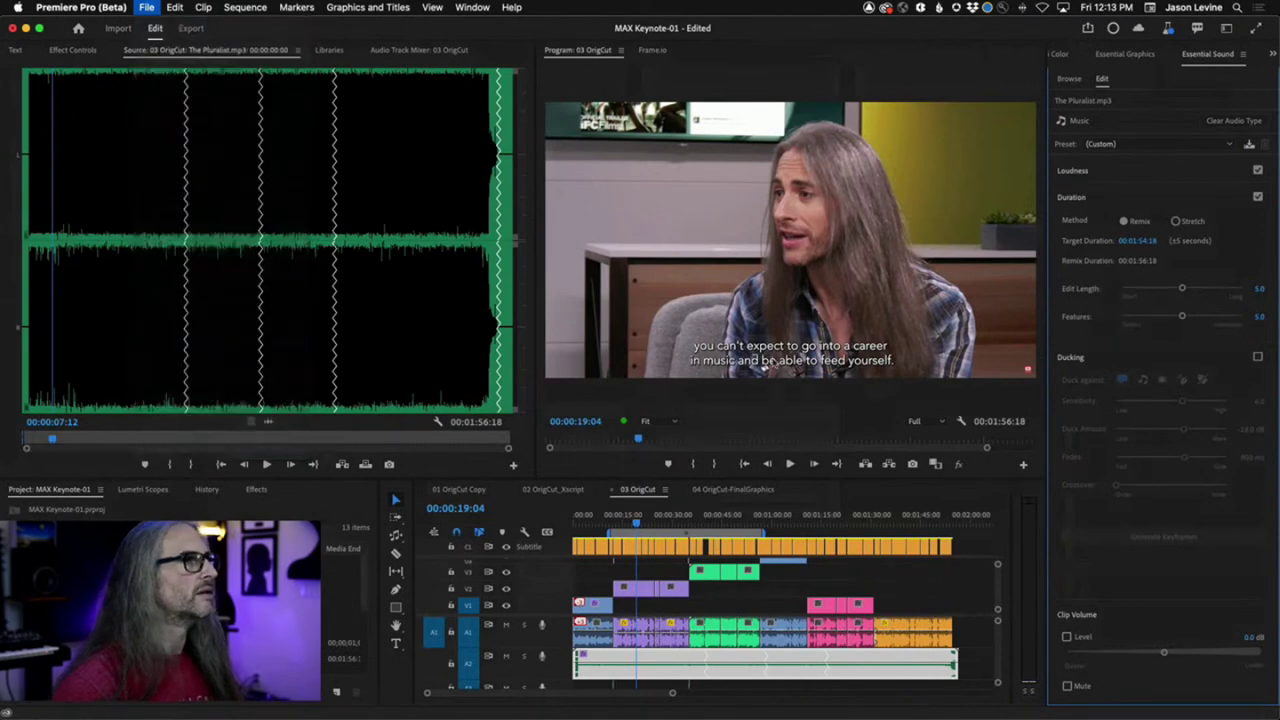
{"action": "left_click", "coordinate": [408, 222]}
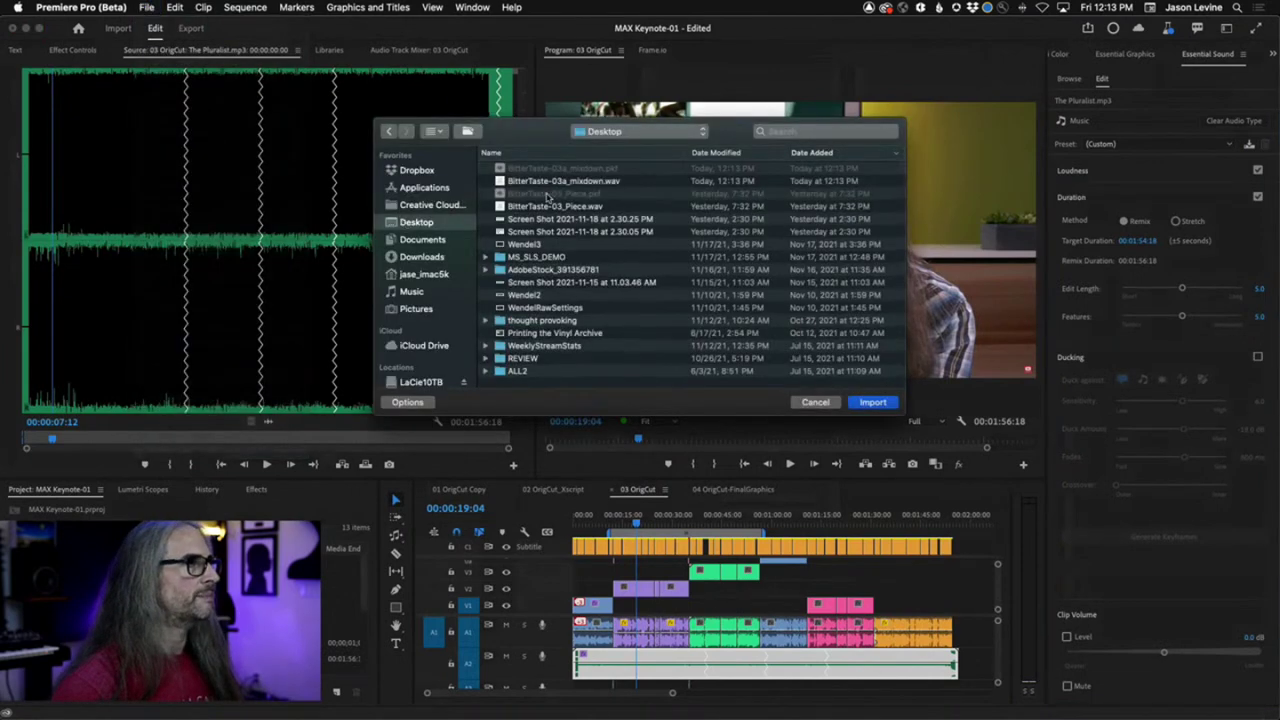
{"action": "left_click", "coordinate": [566, 181]}
{"action": "left_click", "coordinate": [870, 401]}
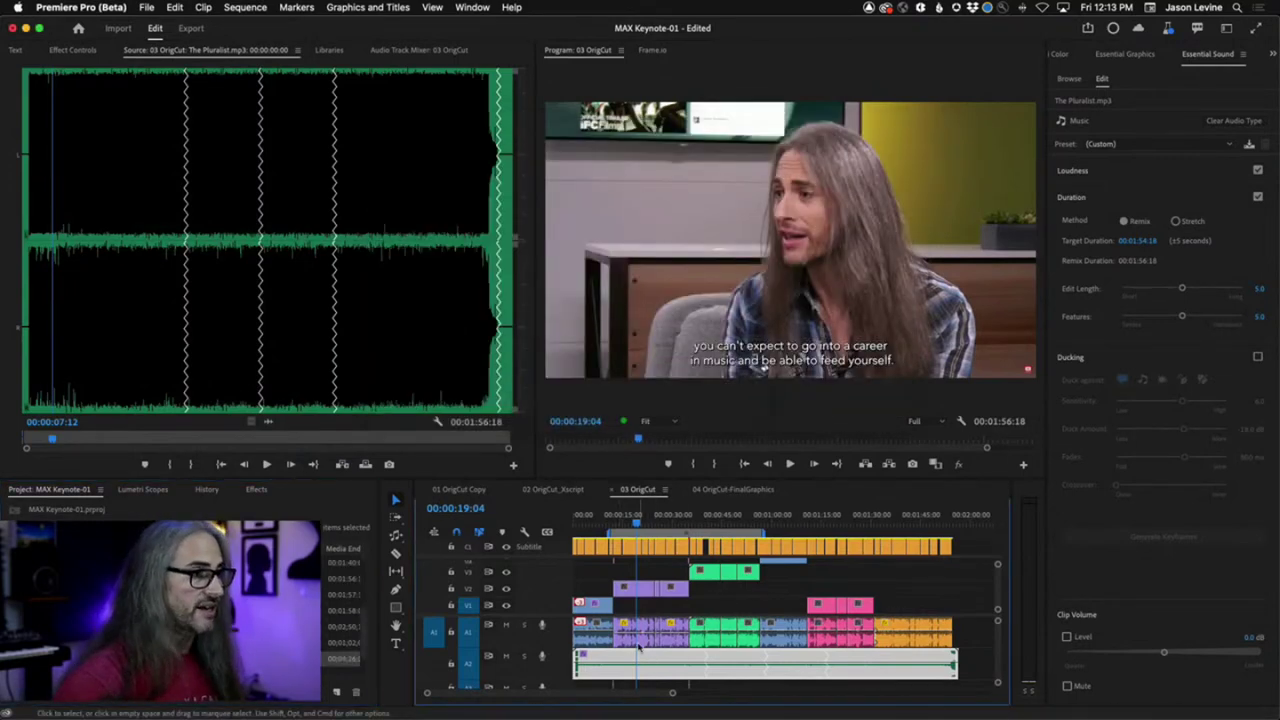
{"action": "key", "text": "Delete"}
{"action": "key", "text": "ctrl+z"}
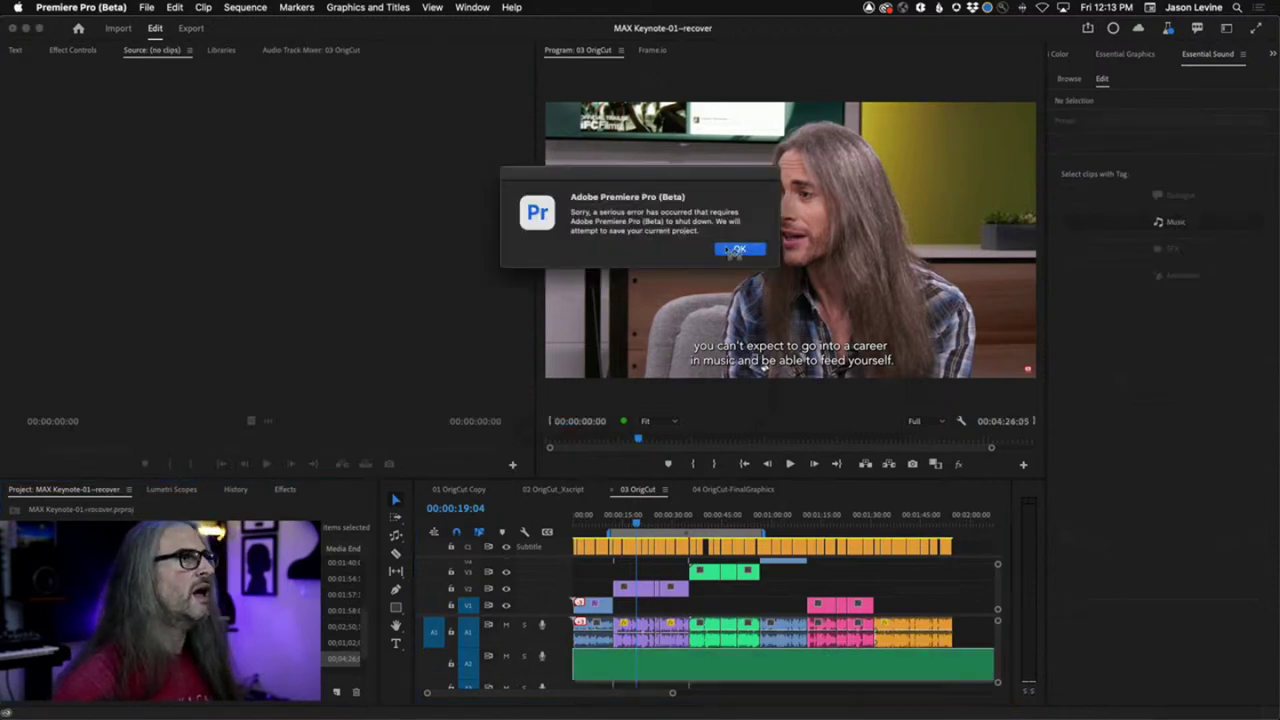
Dismiss the crash alert, reopen the recovered project and save it as Copy of MAX Keynote-01
{"action": "left_click", "coordinate": [739, 249]}
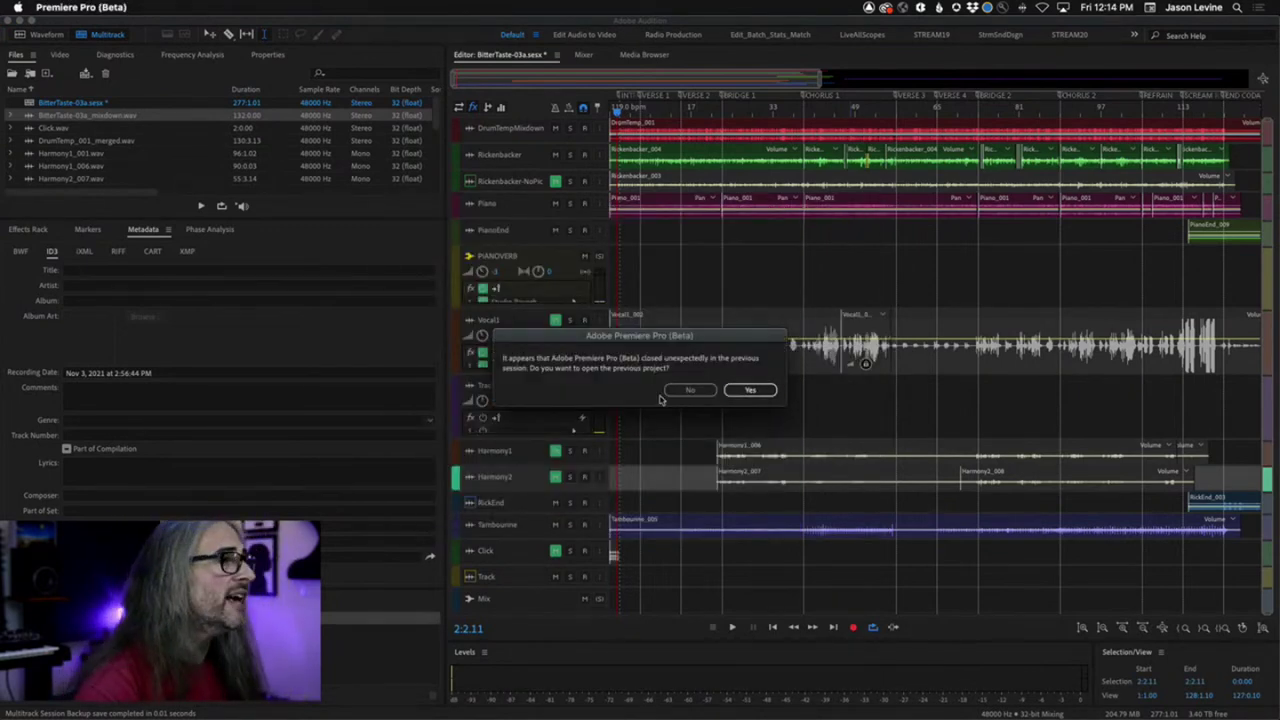
{"action": "left_click", "coordinate": [745, 390]}
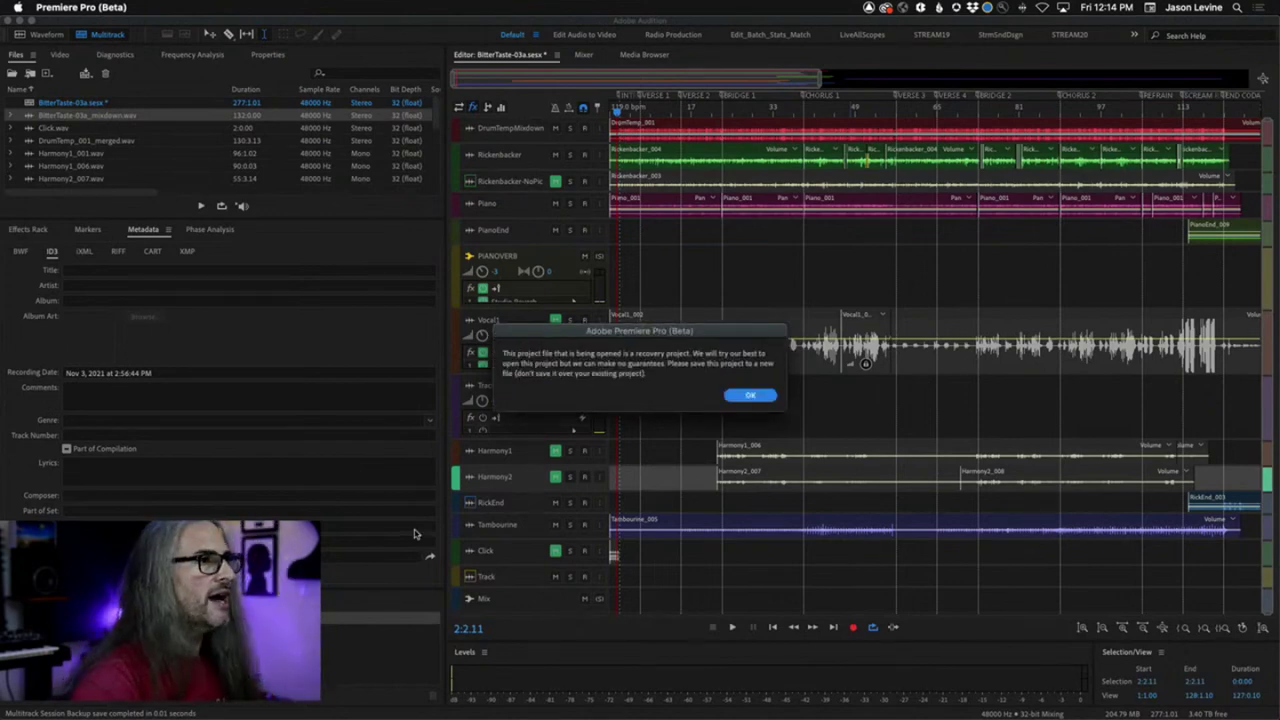
{"action": "key", "text": "Return"}
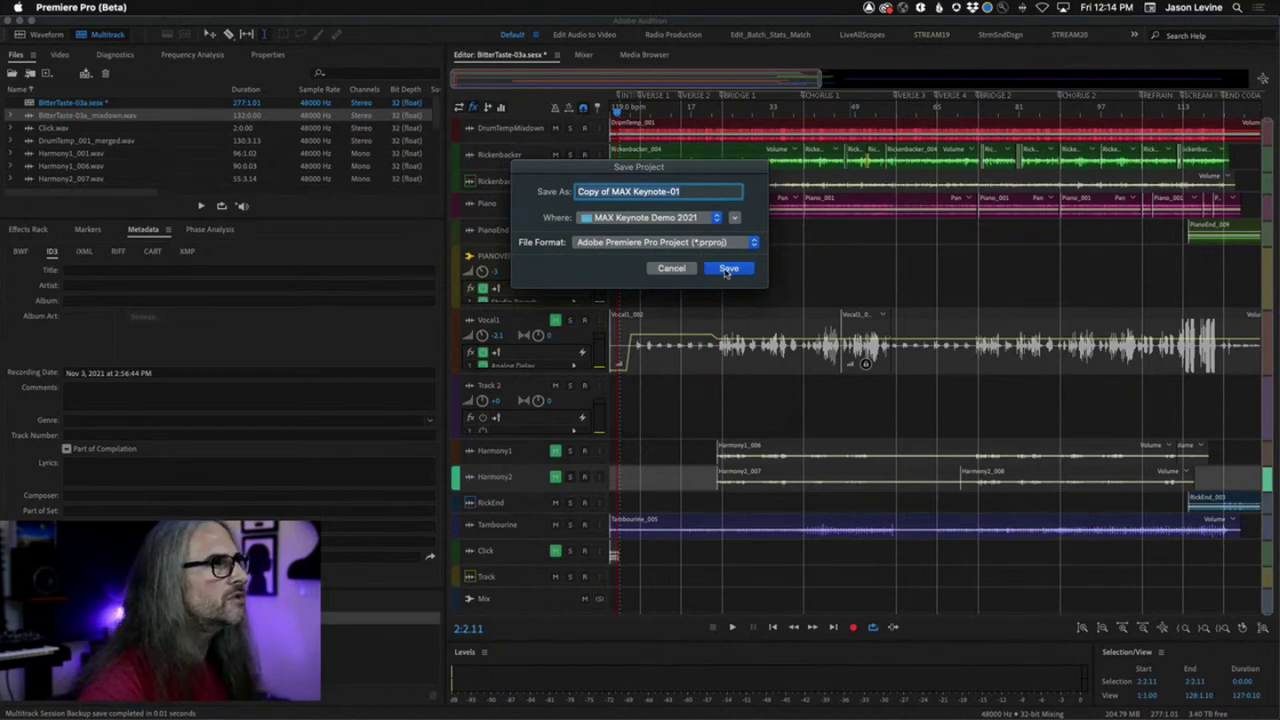
{"action": "left_click", "coordinate": [728, 269]}
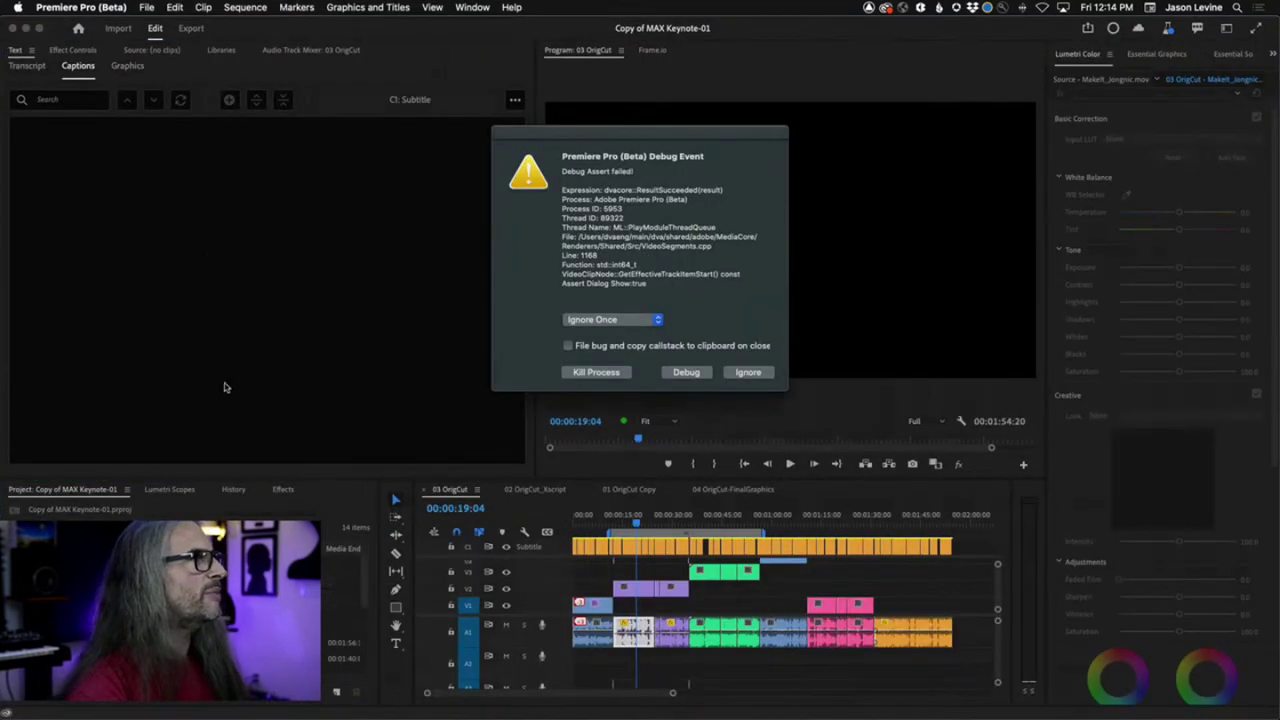
Choose Disable Asserts so debug errors stop interrupting
{"action": "left_click", "coordinate": [638, 320]}
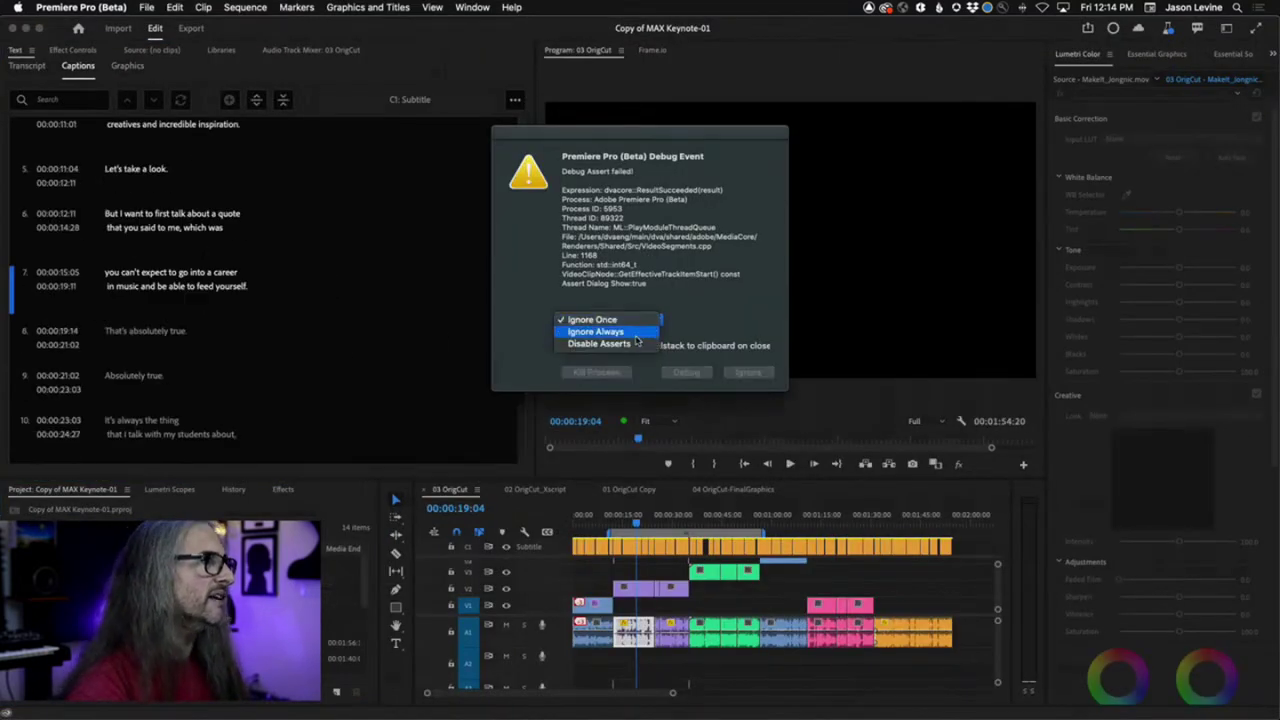
{"action": "left_click", "coordinate": [636, 343]}
{"action": "key", "text": "Return"}
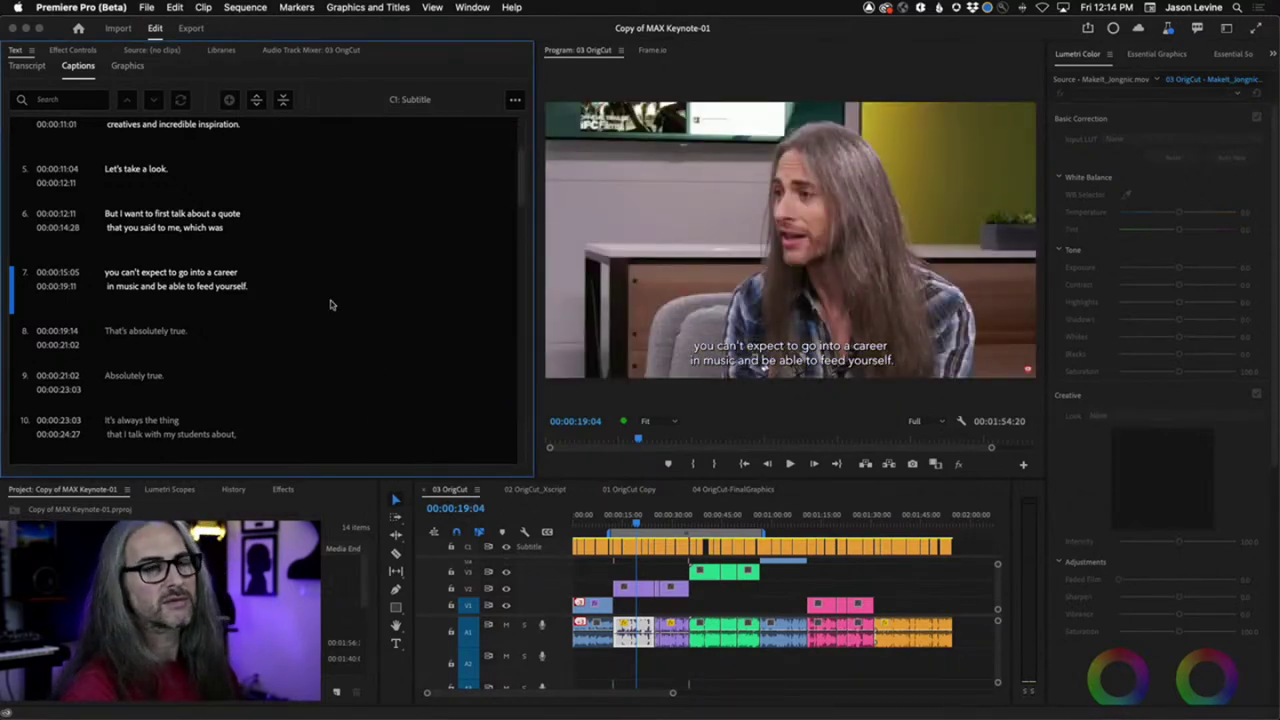
Import BitterTaste-03a_mixdown.wav from the Desktop, lay it on track A2, and zoom to fit
{"action": "left_click", "coordinate": [147, 7]}
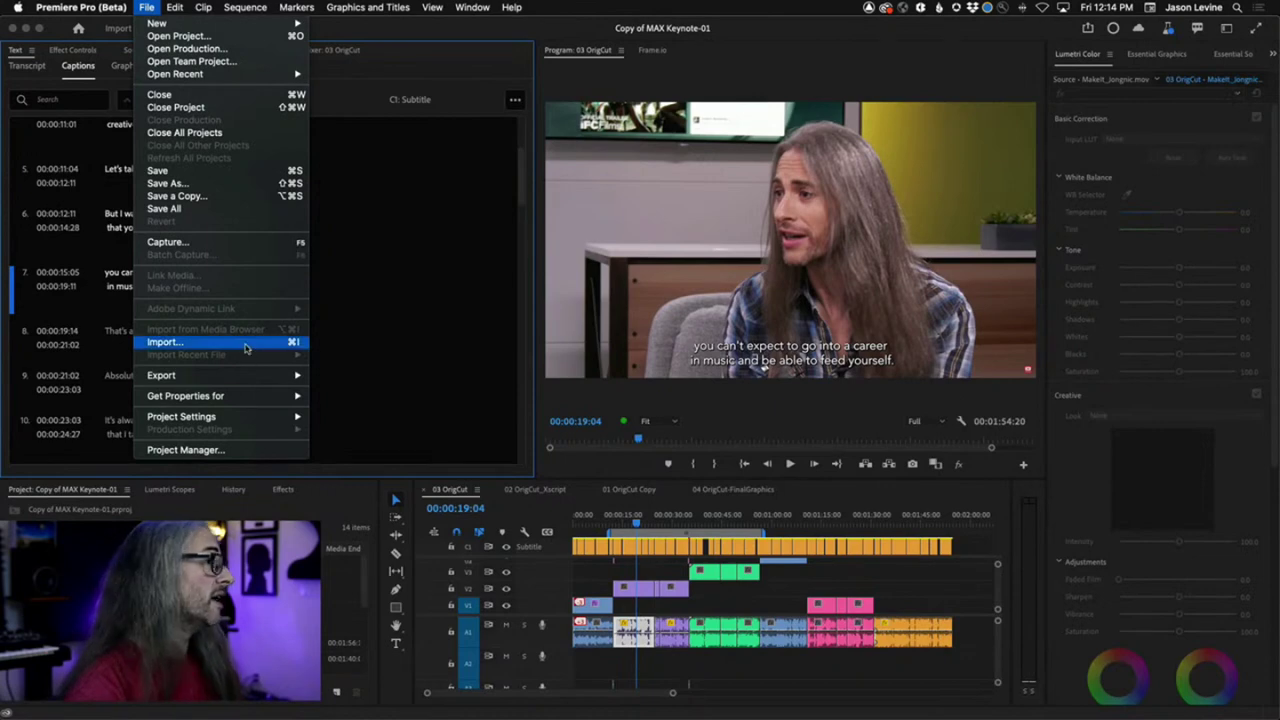
{"action": "left_click", "coordinate": [246, 343]}
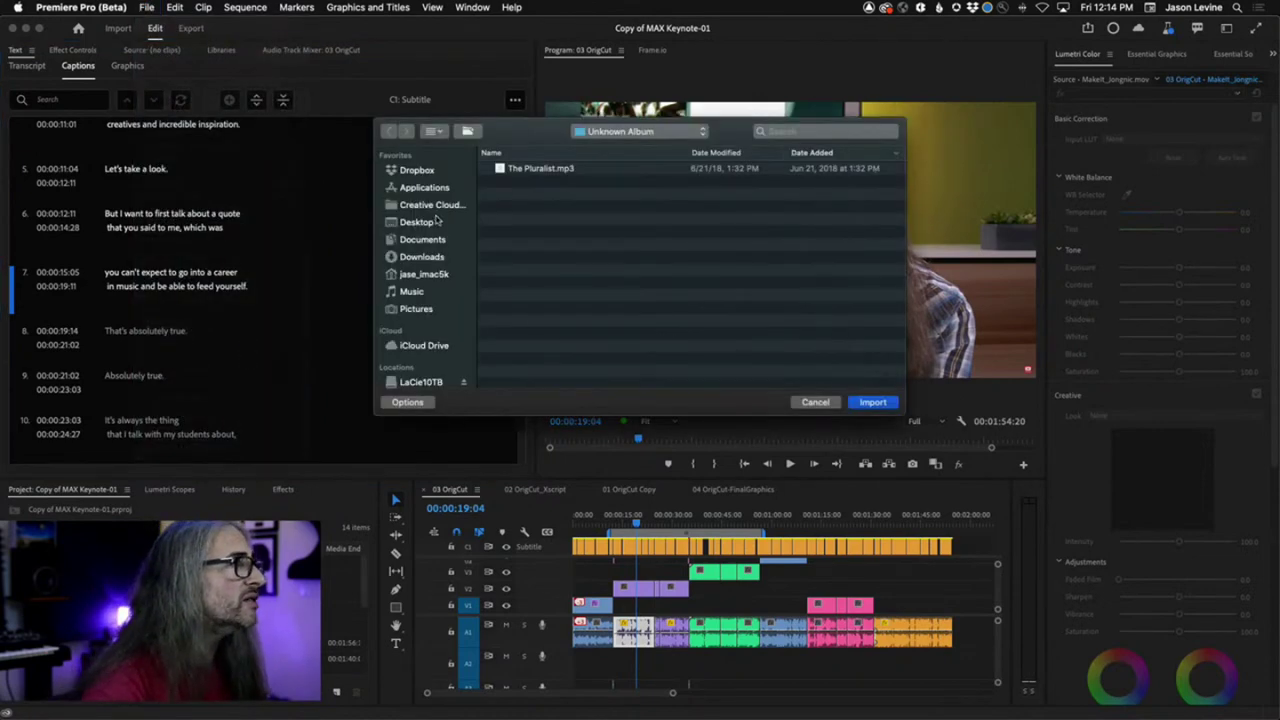
{"action": "left_click", "coordinate": [433, 222]}
{"action": "left_click", "coordinate": [560, 183]}
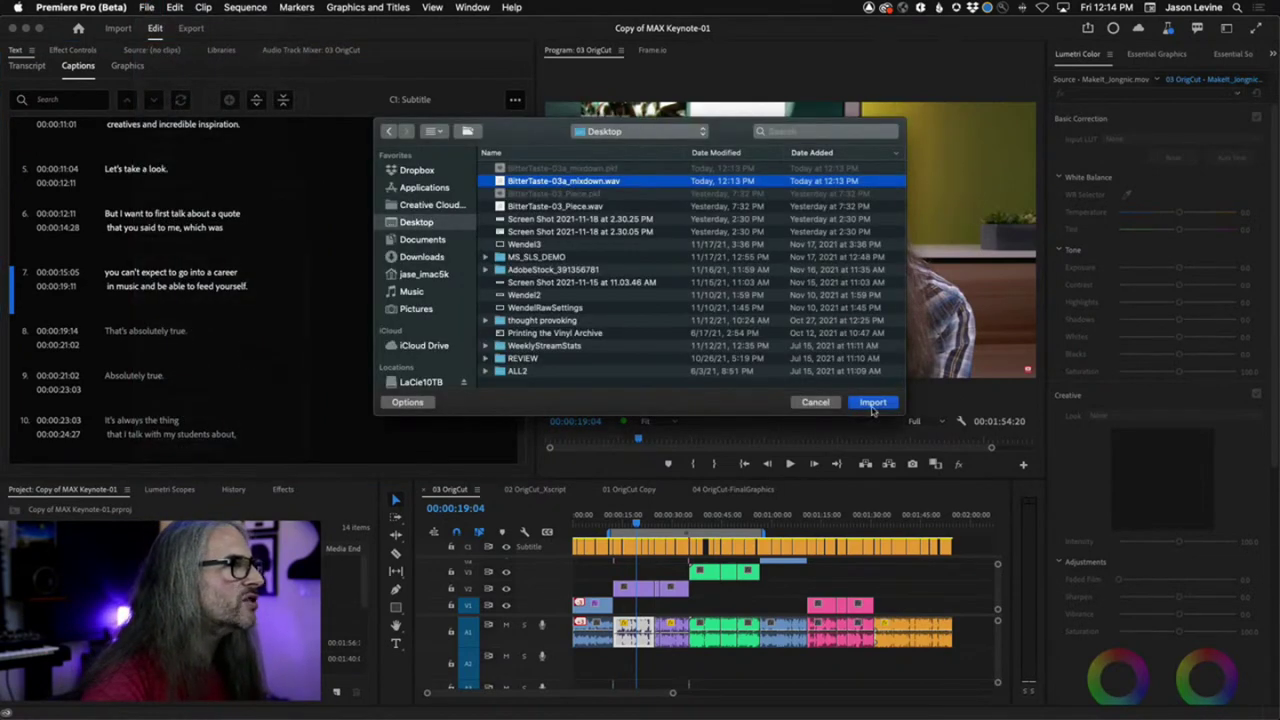
{"action": "left_click", "coordinate": [873, 402]}
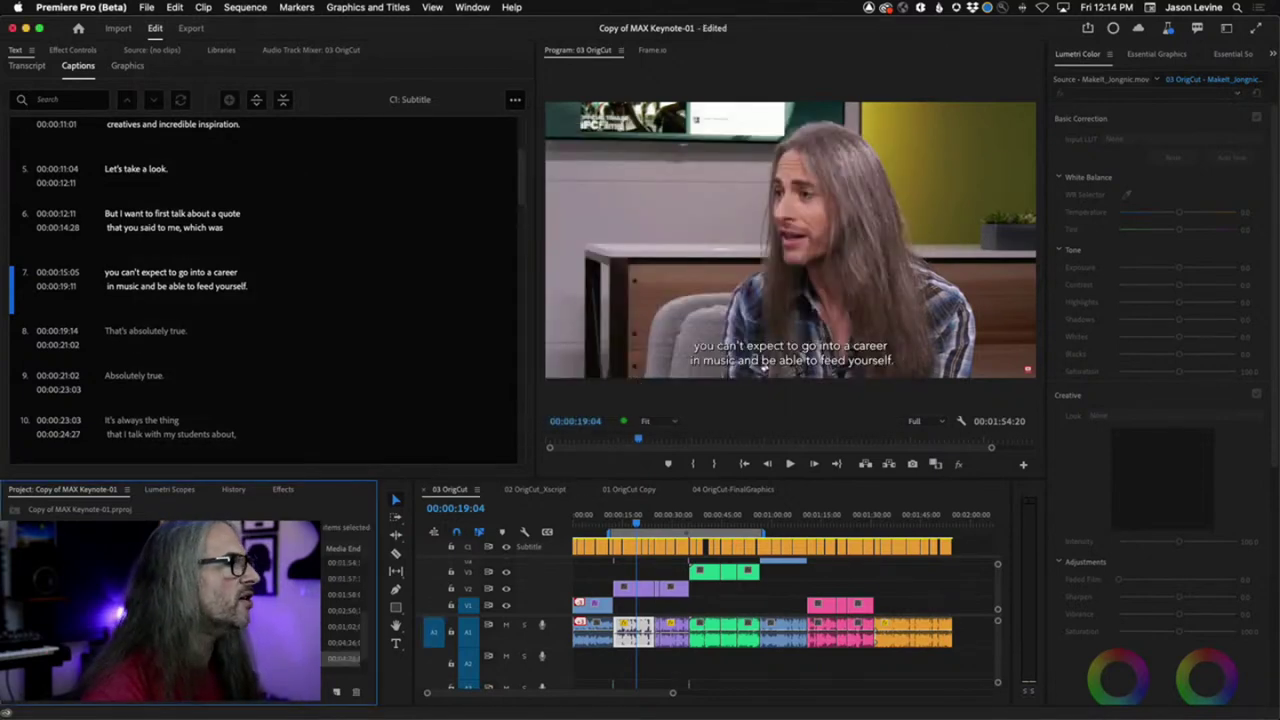
{"action": "left_click_drag", "start_coordinate": [345, 658], "coordinate": [552, 672]}
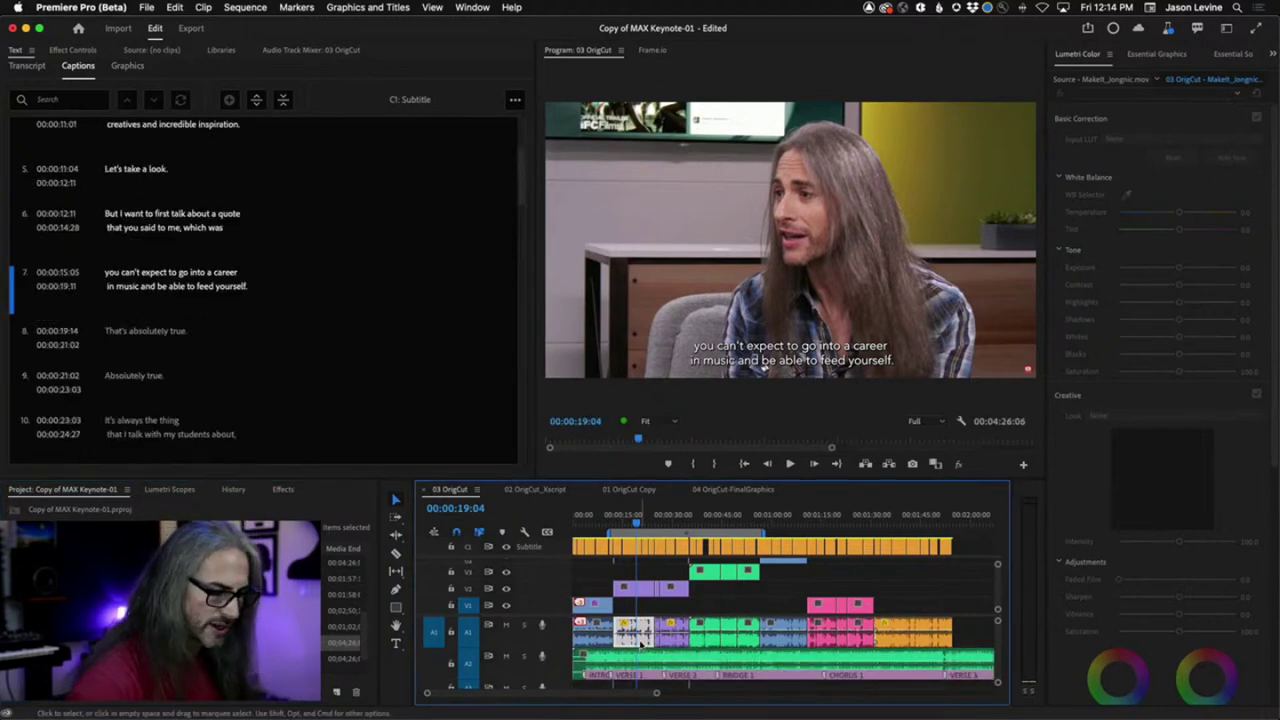
{"action": "key", "text": "backslash"}
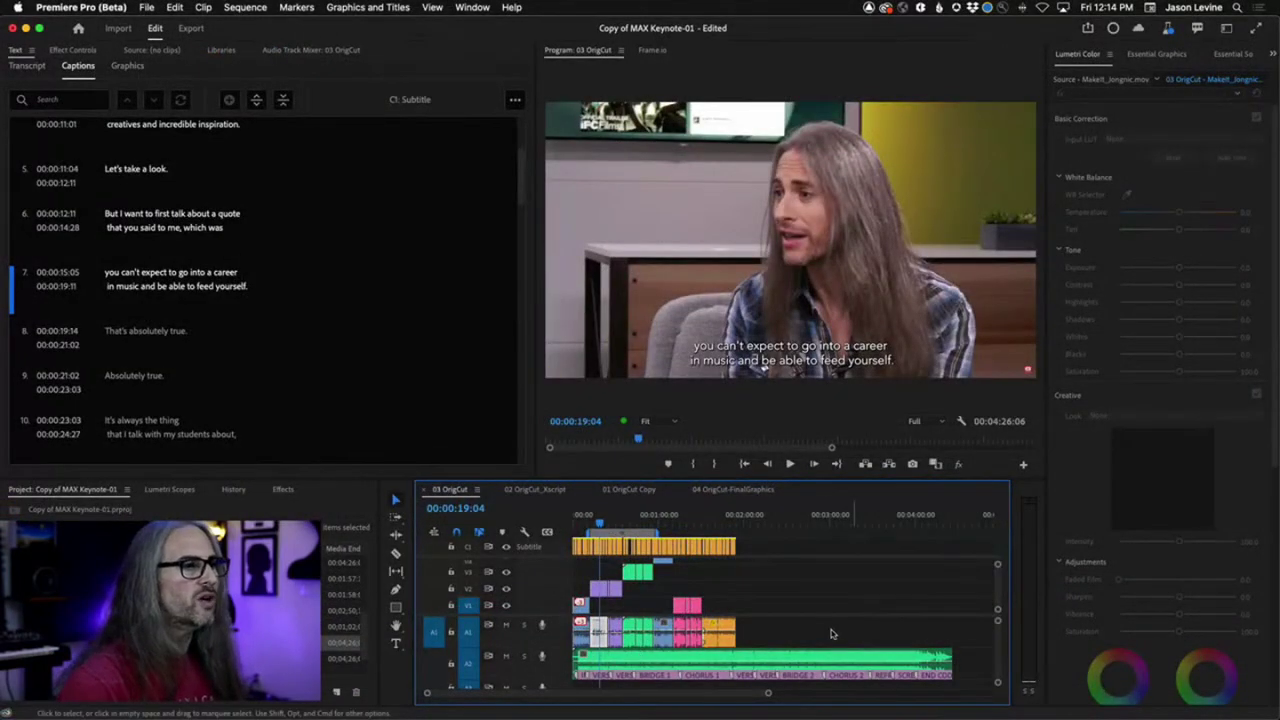
Enable Remix on the BitterTaste mixdown clip on track A2
{"action": "right_click", "coordinate": [805, 657]}
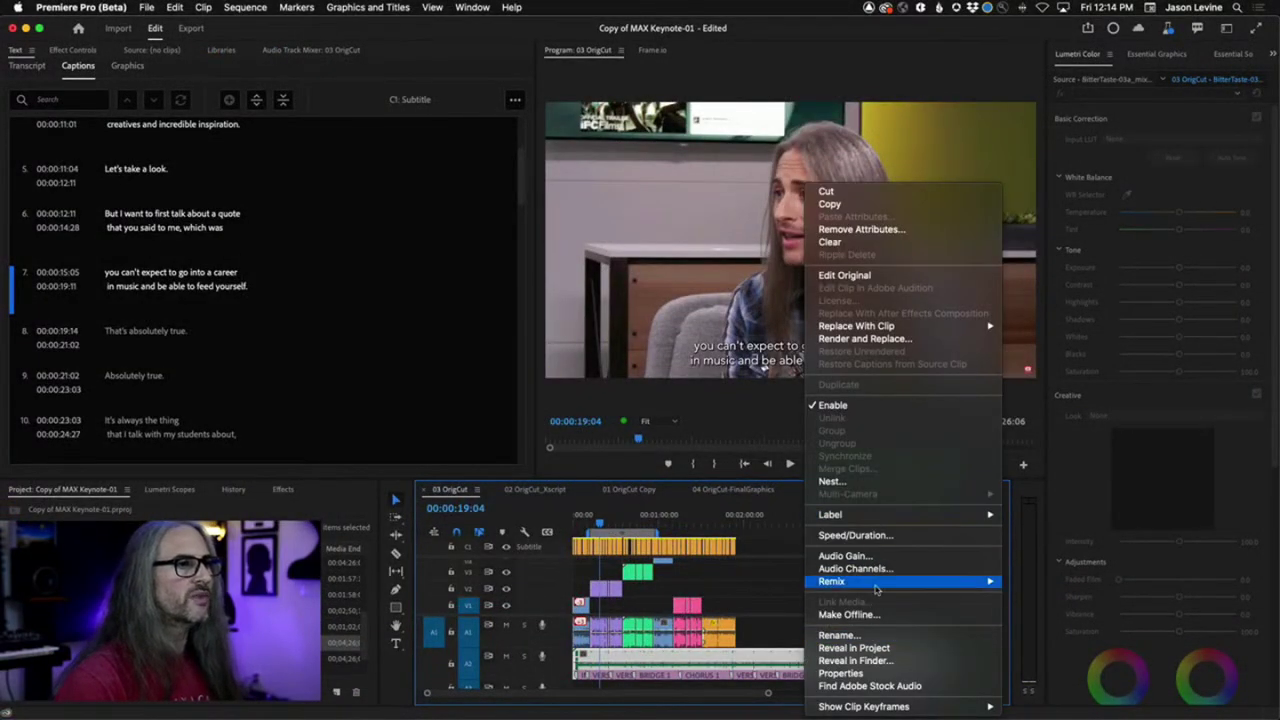
{"action": "mouse_move", "coordinate": [880, 582]}
{"action": "left_click", "coordinate": [1060, 582]}
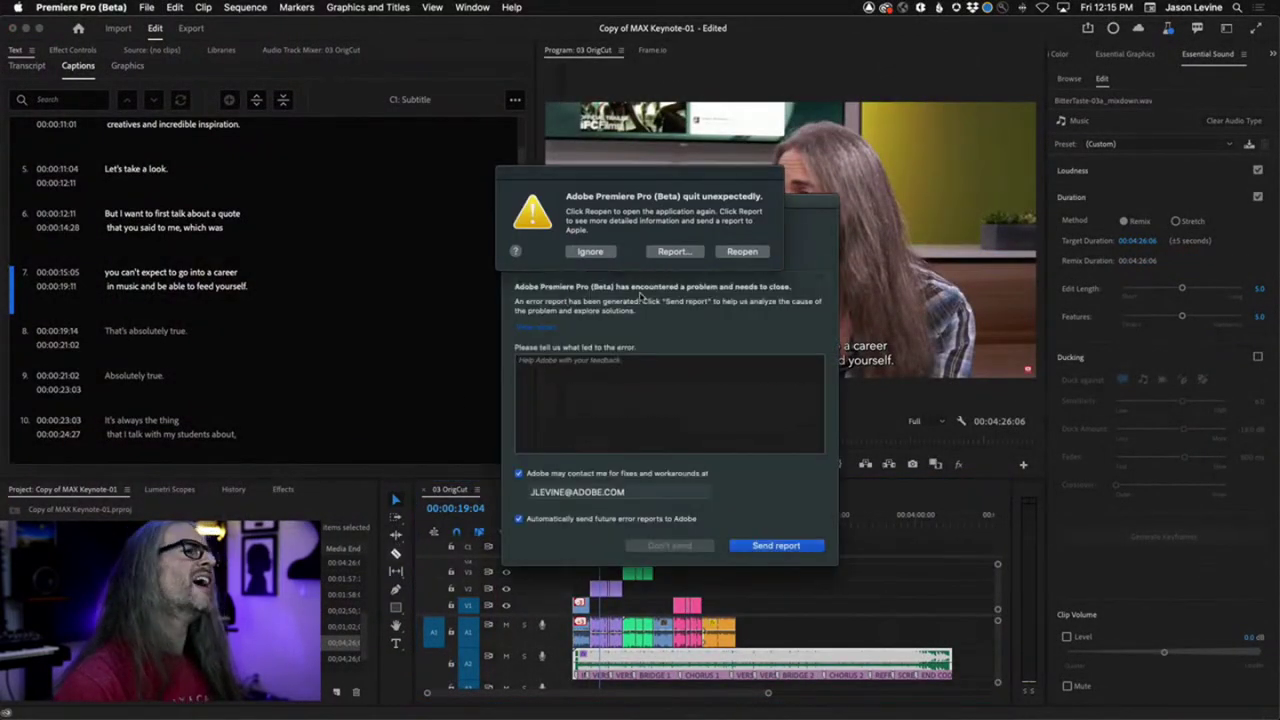
Dismiss the unexpected-quit alert and close the error report without sending it
{"action": "left_click", "coordinate": [591, 252]}
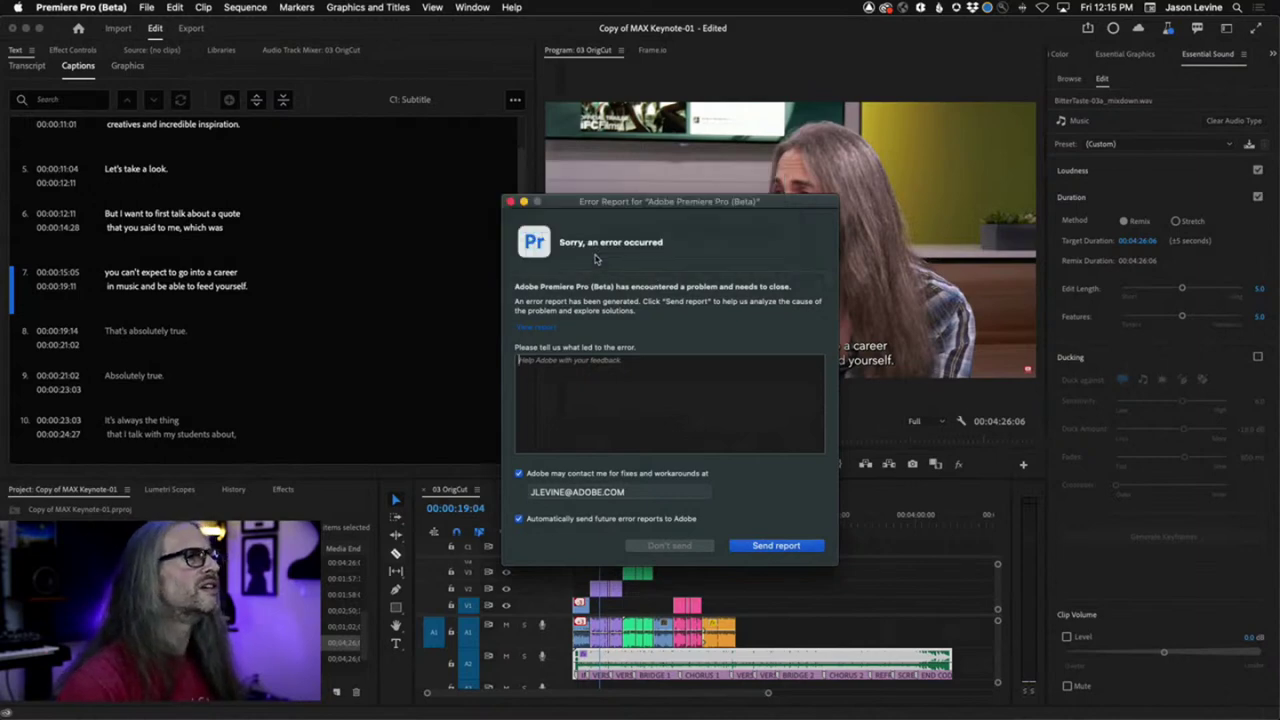
{"action": "left_click", "coordinate": [509, 203]}
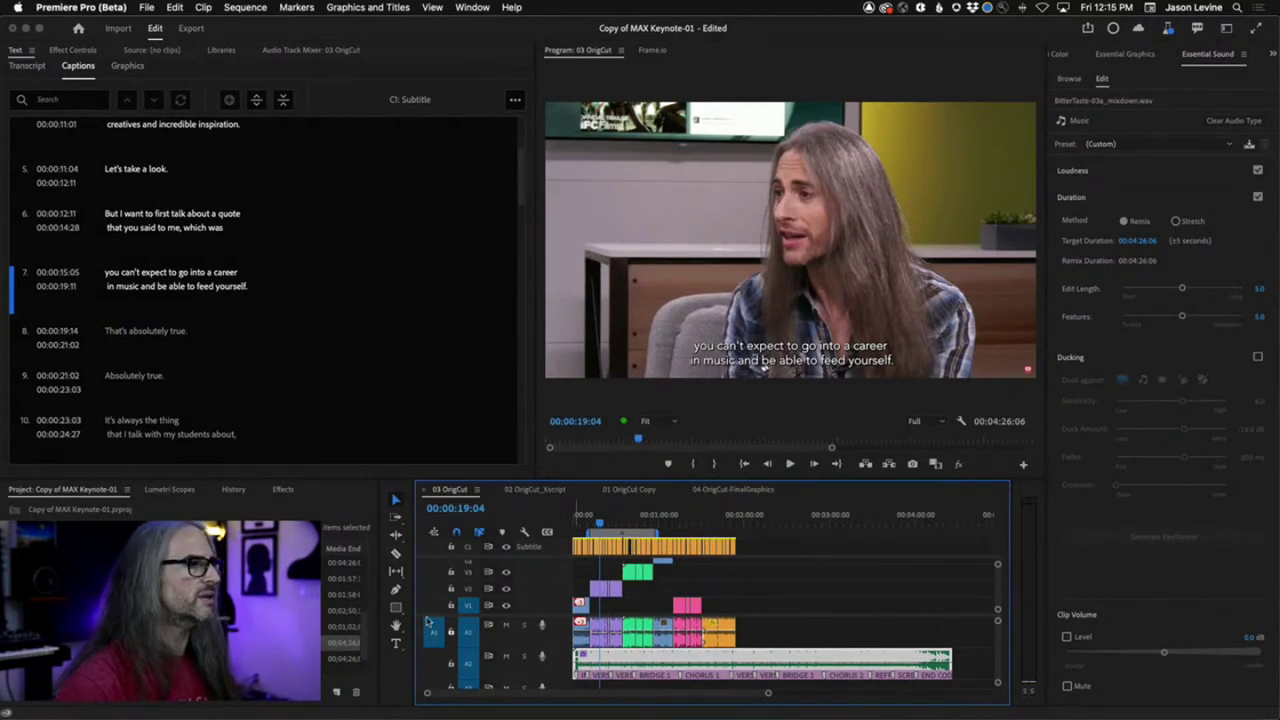
{"action": "left_click", "coordinate": [396, 534]}
Remix the A2 music clip down to 00:02:02:01 so it ends with the sequence
{"action": "left_click", "coordinate": [458, 580]}
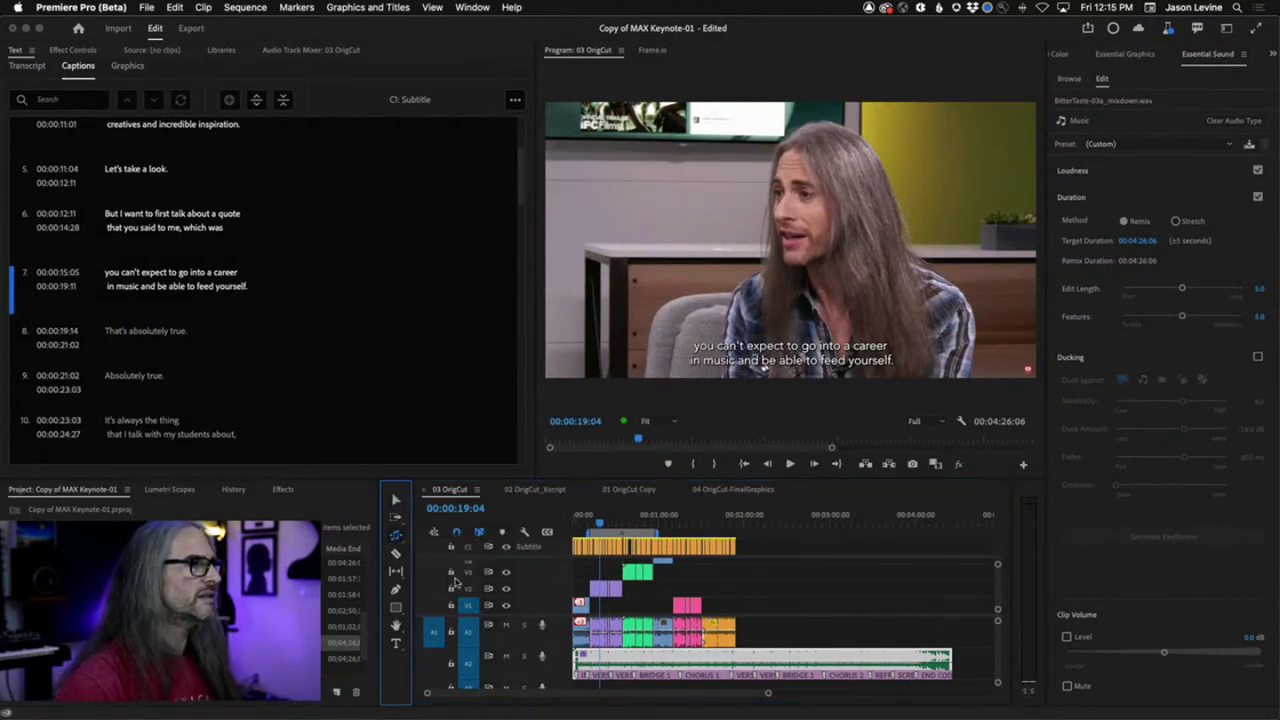
{"action": "left_click", "coordinate": [935, 661]}
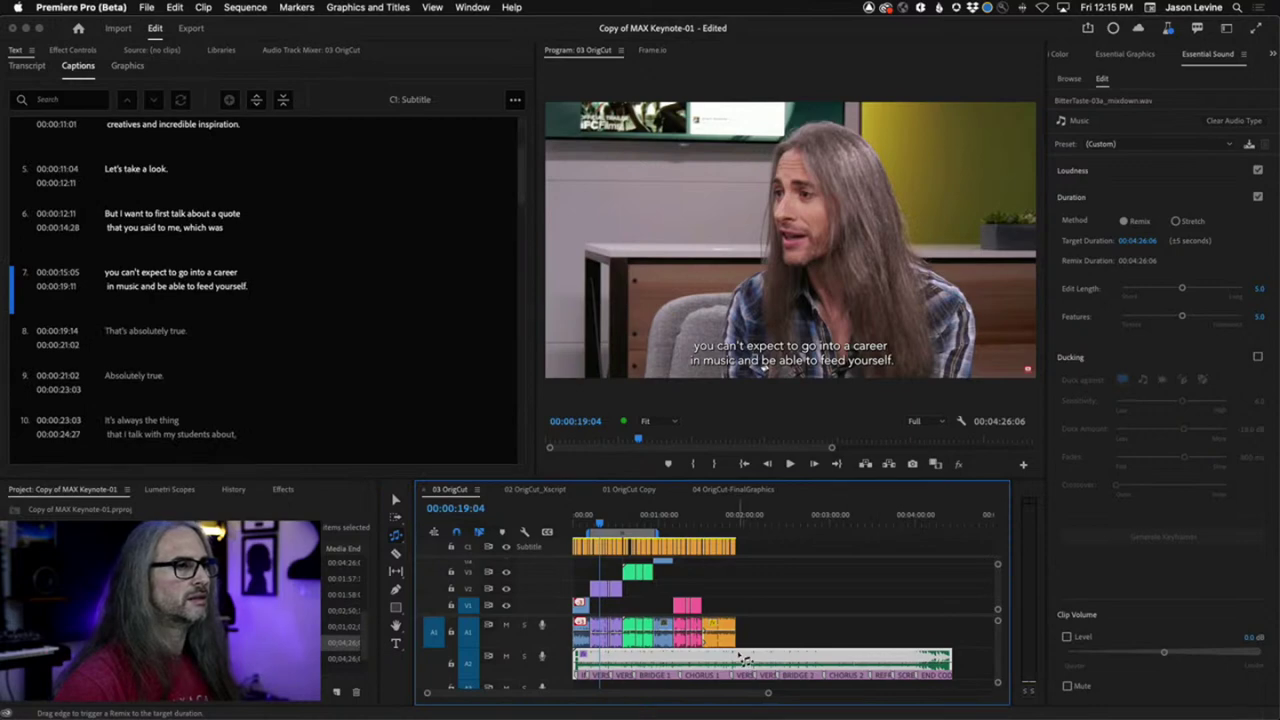
{"action": "left_click_drag", "start_coordinate": [958, 662], "coordinate": [742, 668]}
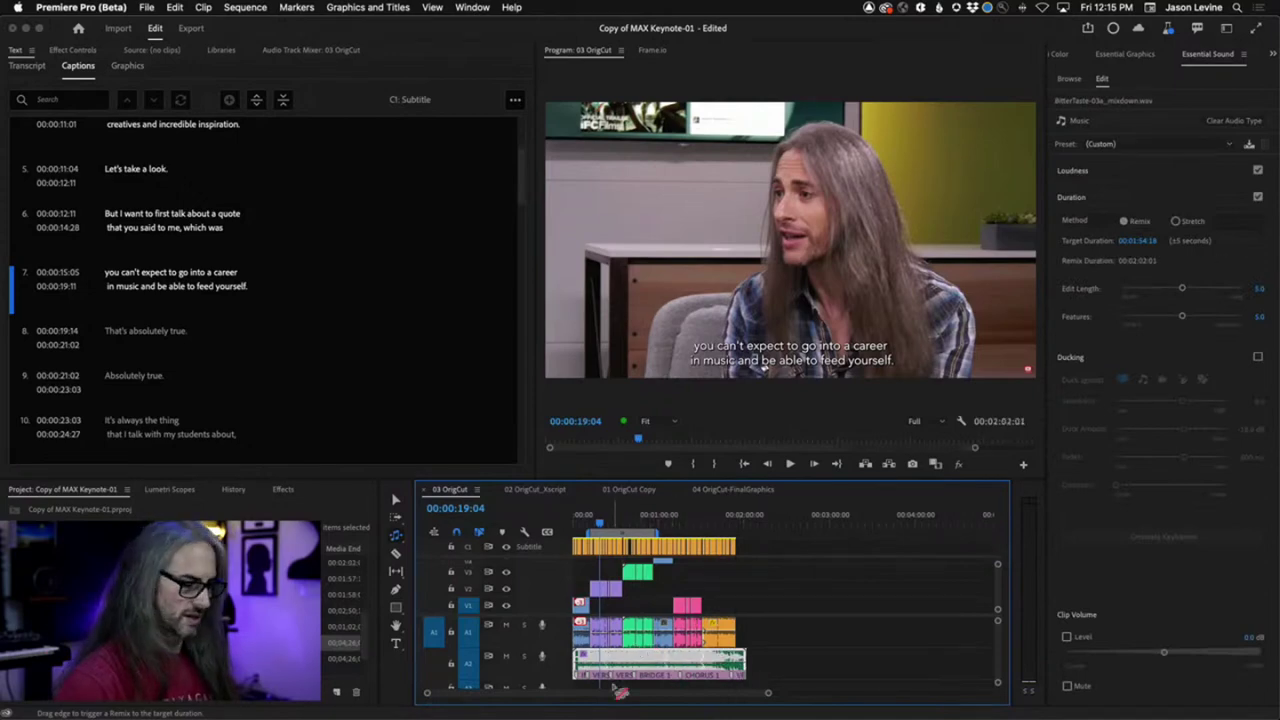
{"action": "key", "text": "backslash"}
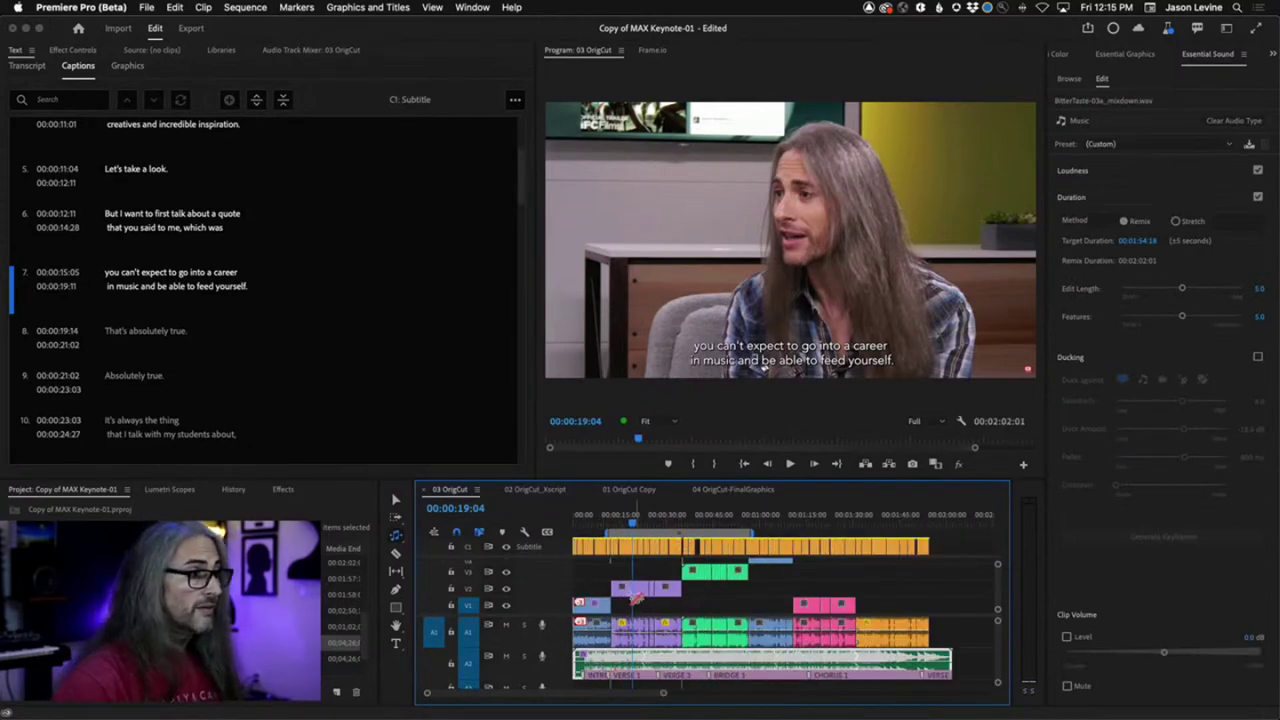
{"action": "key", "text": "v"}
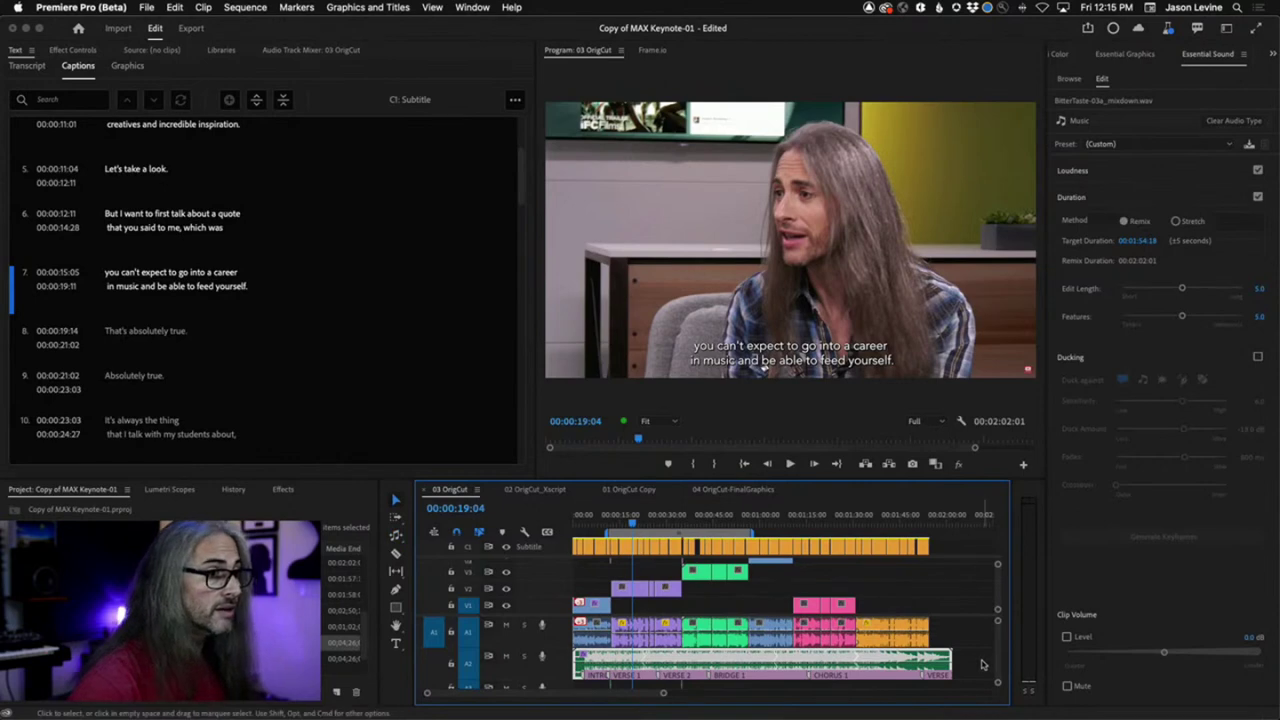
Show the Audio Track Mixer and nudge the MUSIC track's level up slightly
{"action": "left_click", "coordinate": [982, 664]}
{"action": "left_click", "coordinate": [265, 50]}
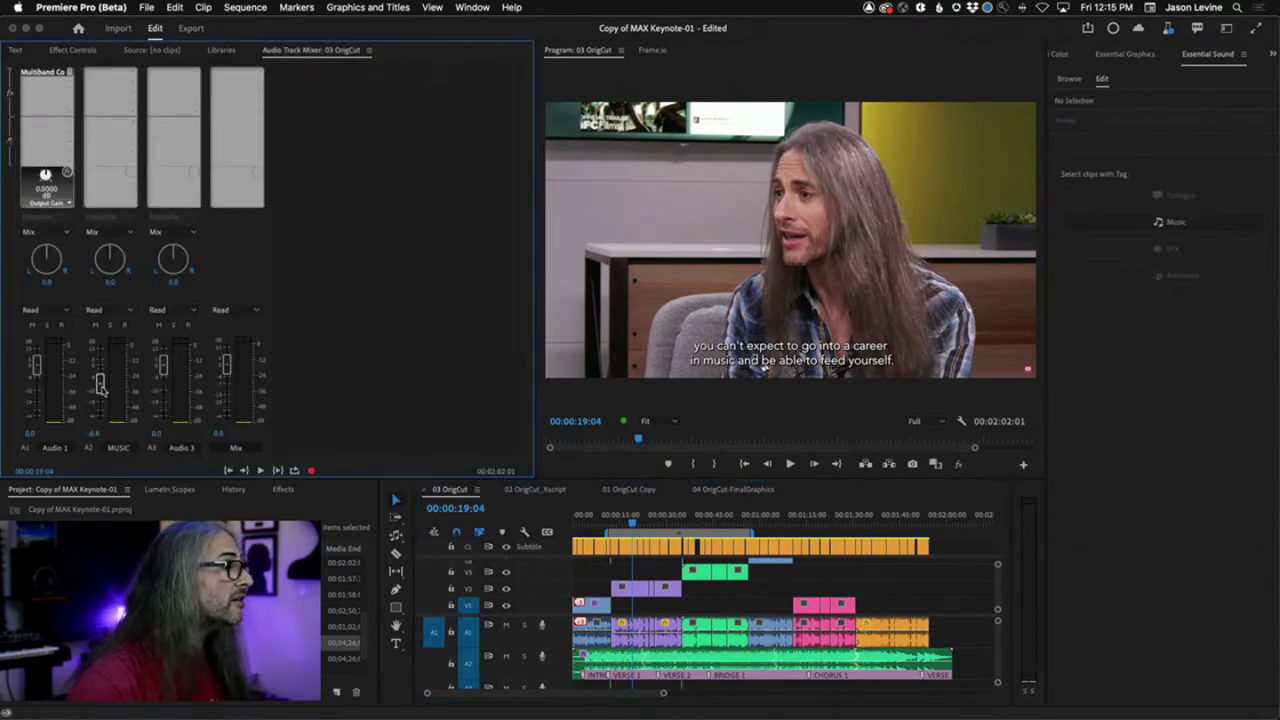
{"action": "left_click_drag", "start_coordinate": [101, 396], "coordinate": [101, 393]}
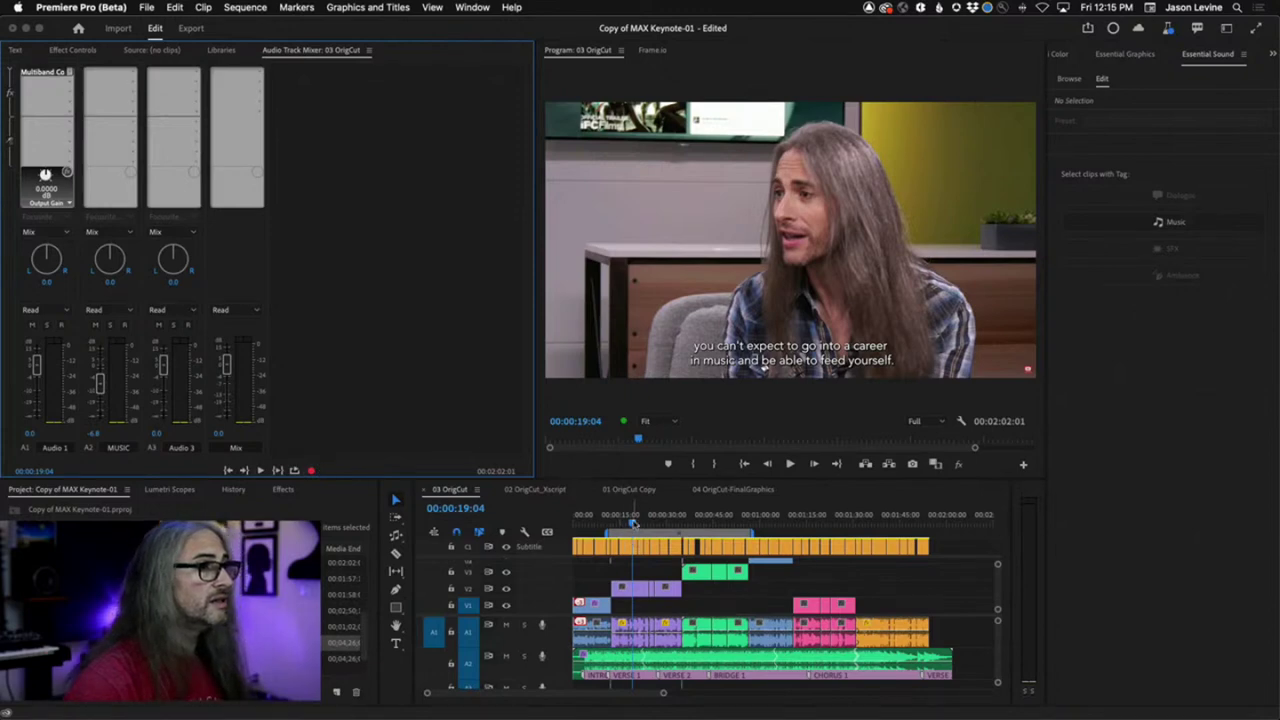
Play the OrigCut sequence and mute the Audio 1 track
{"action": "left_click", "coordinate": [632, 522]}
{"action": "key", "text": "space"}
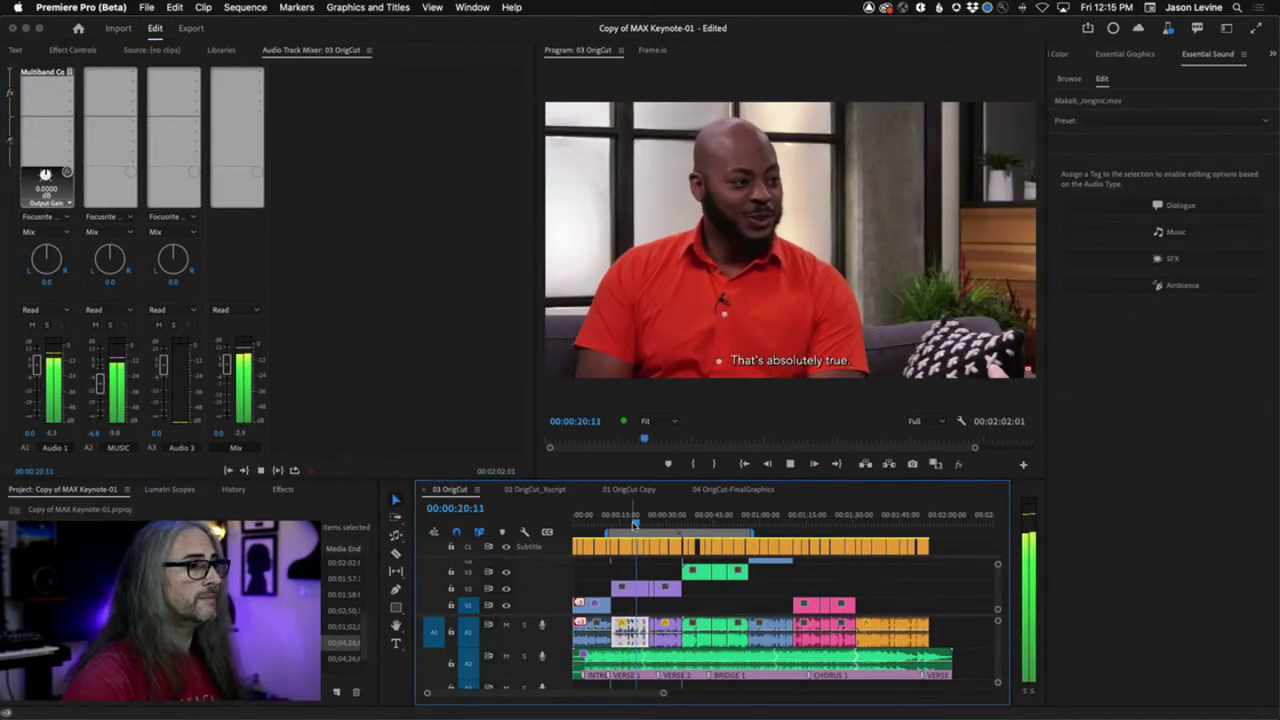
{"action": "left_click", "coordinate": [32, 326]}
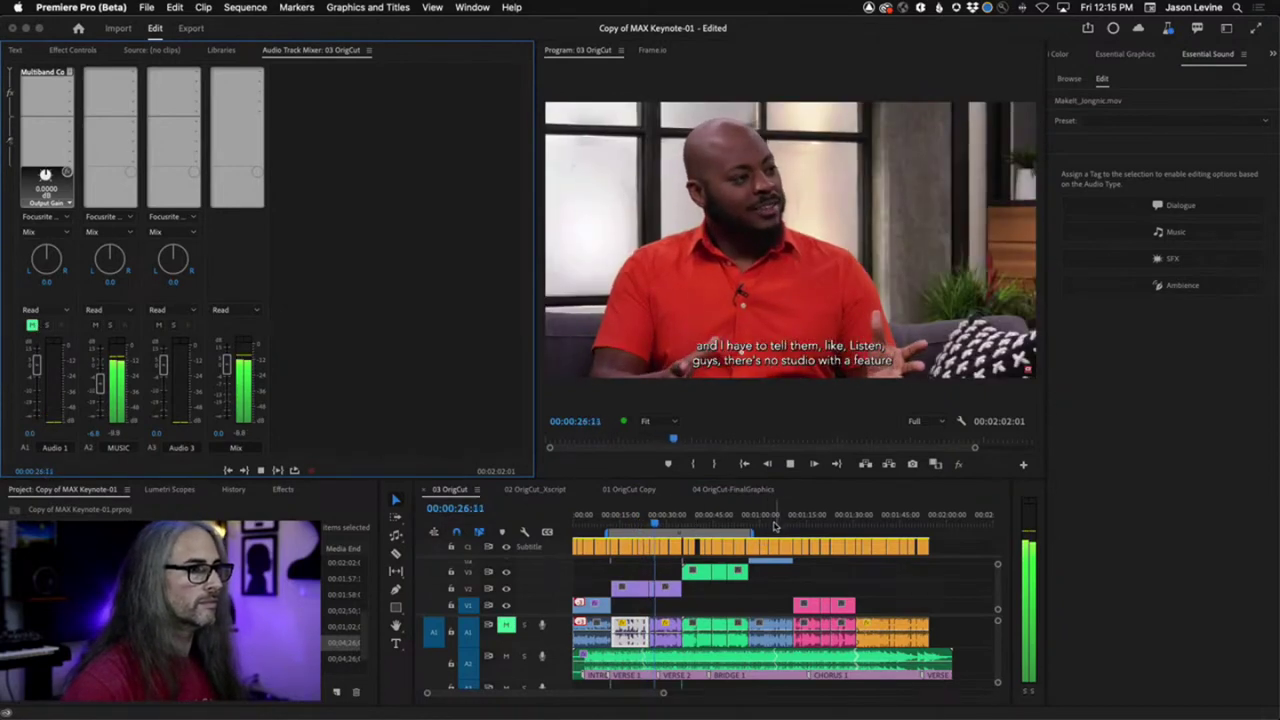
Play from 01:02:29 and from about 01:29:15 to hear the music on its own
{"action": "left_click_drag", "start_coordinate": [772, 524], "coordinate": [769, 524]}
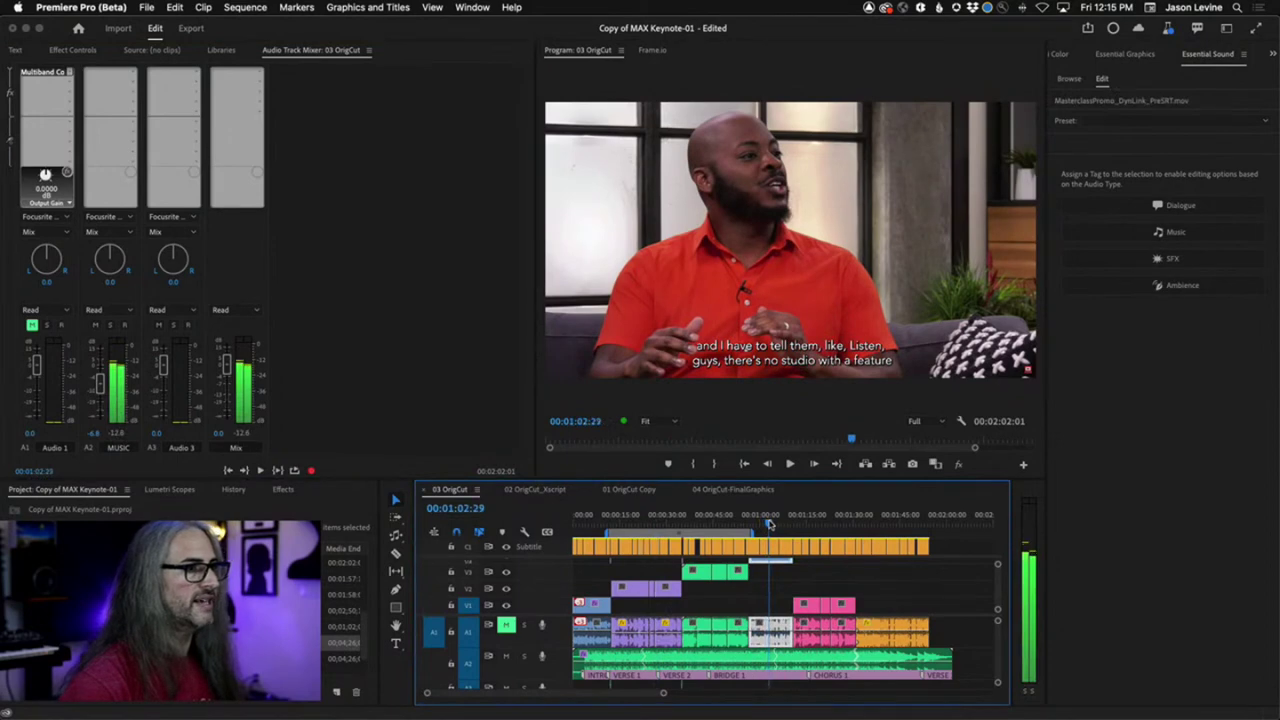
{"action": "key", "text": "space"}
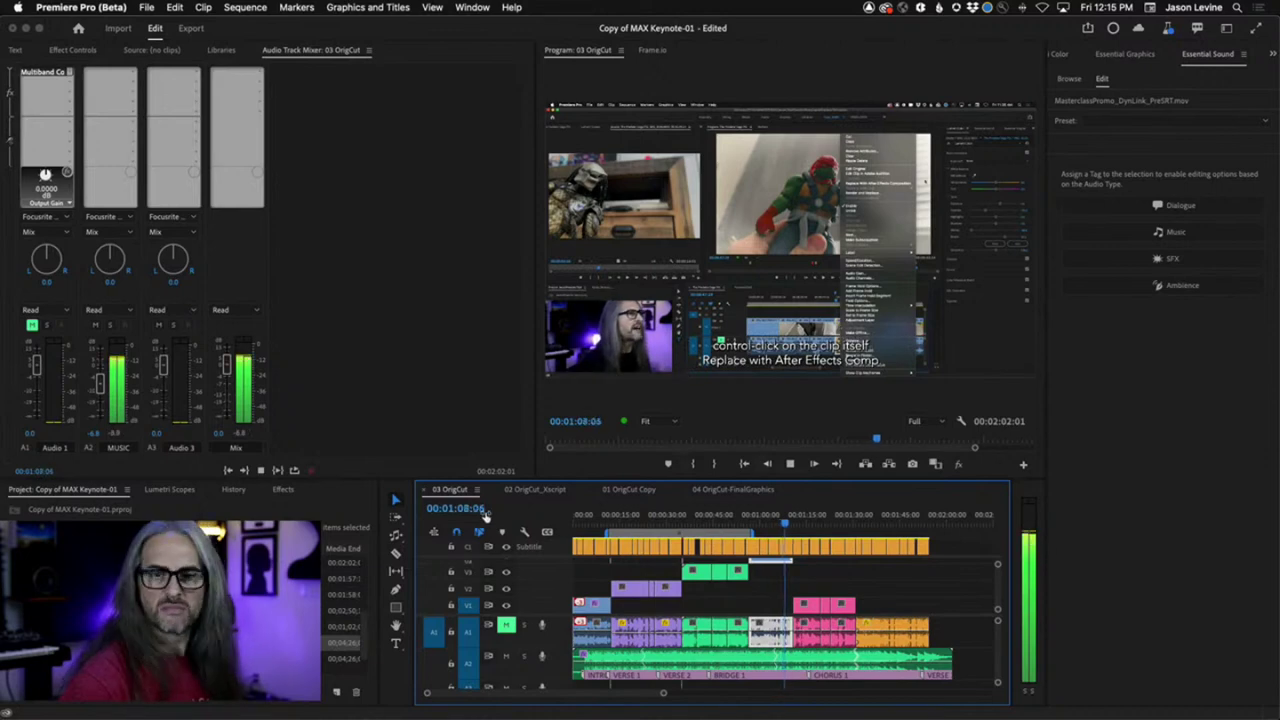
{"action": "left_click", "coordinate": [847, 521]}
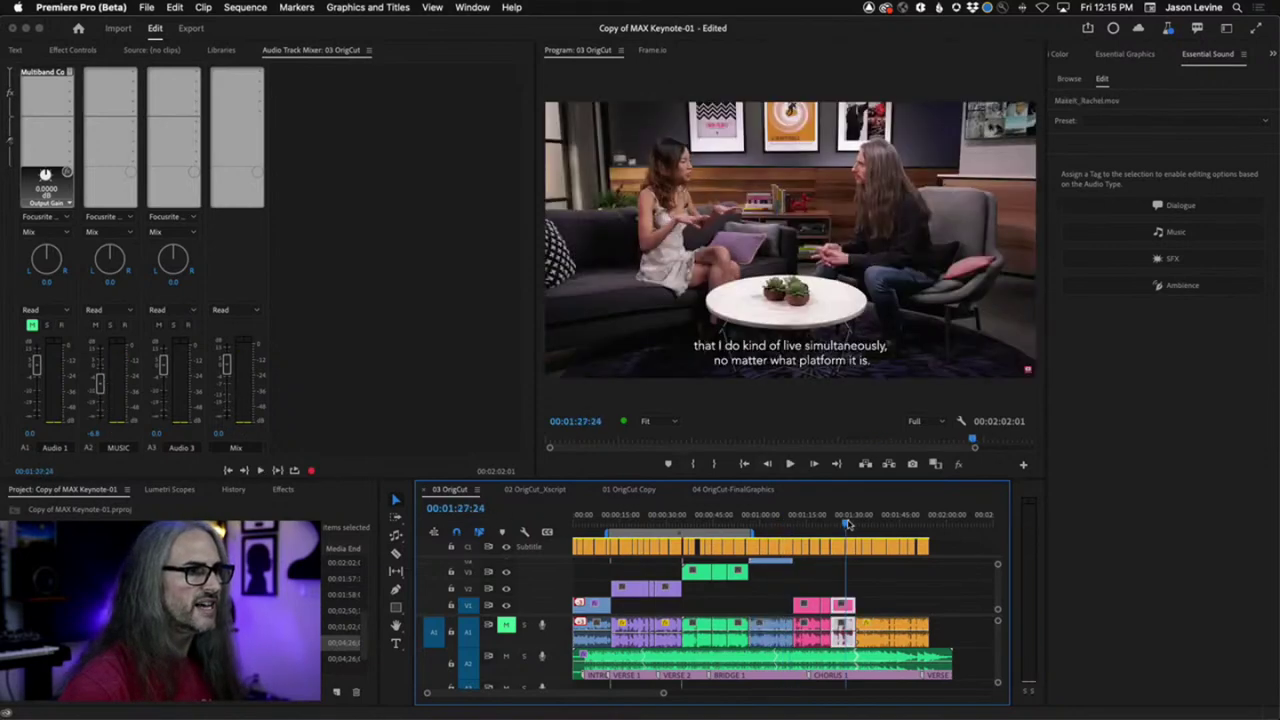
{"action": "left_click_drag", "start_coordinate": [847, 522], "coordinate": [850, 521]}
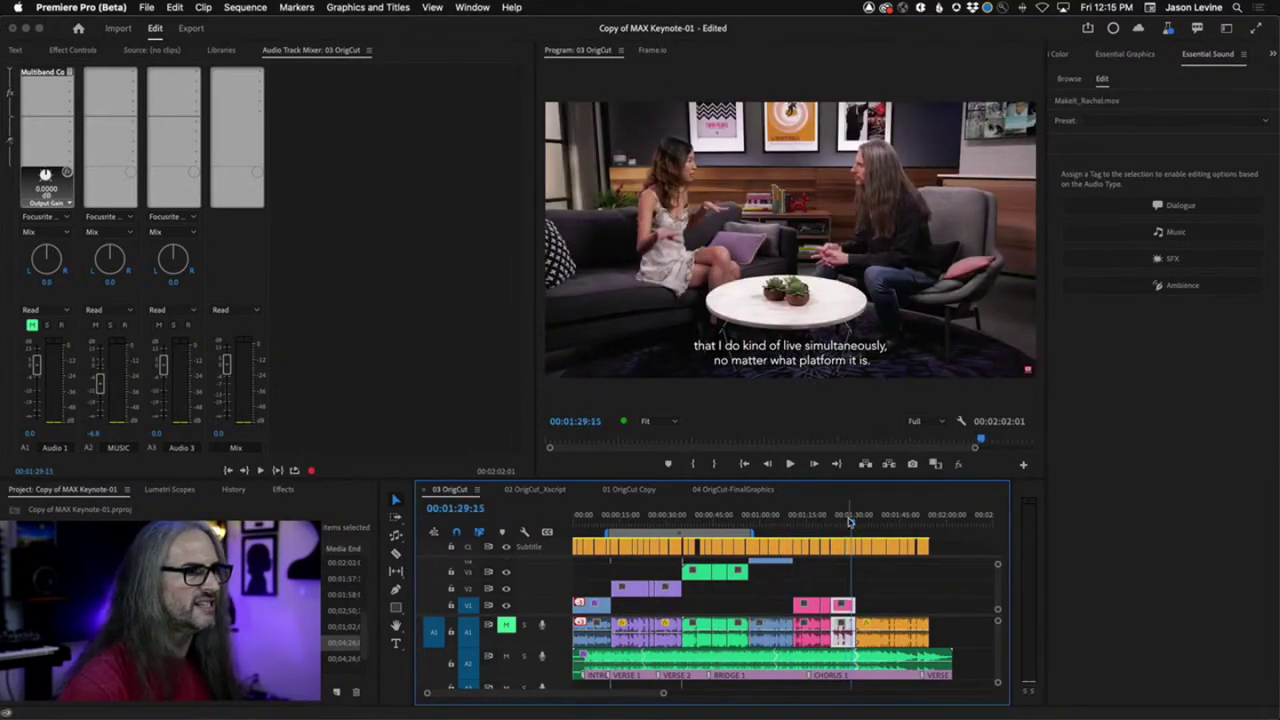
{"action": "key", "text": "space"}
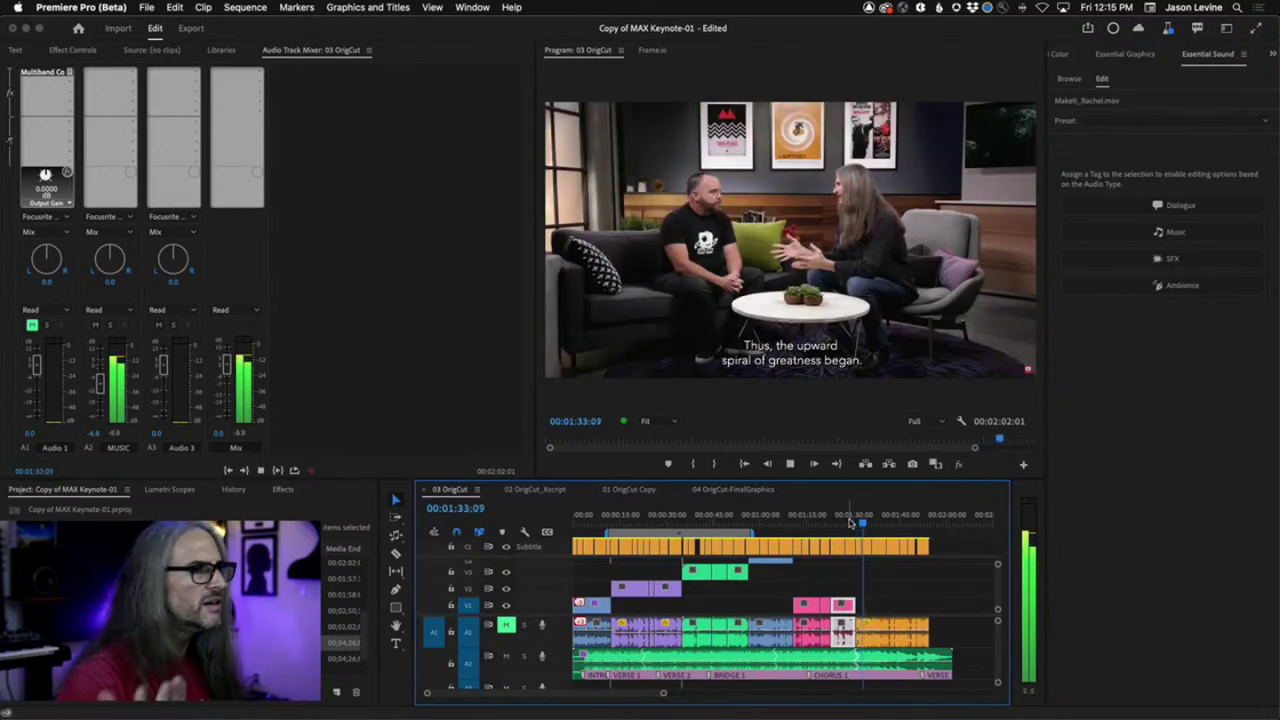
{"action": "key", "text": "space"}
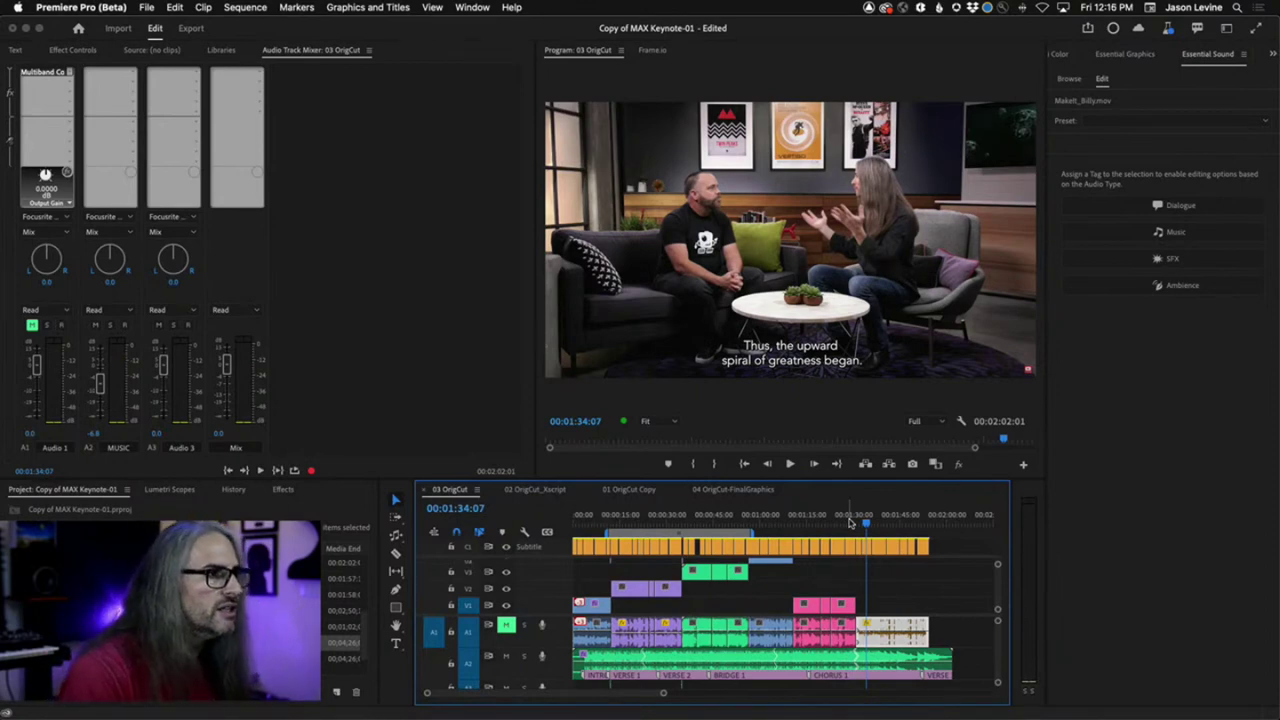
Set the music remix Edit Length to 8.4 (00:02:01:29), then preview from 00:53:03 and 01:13:07
{"action": "double_click", "coordinate": [850, 662]}
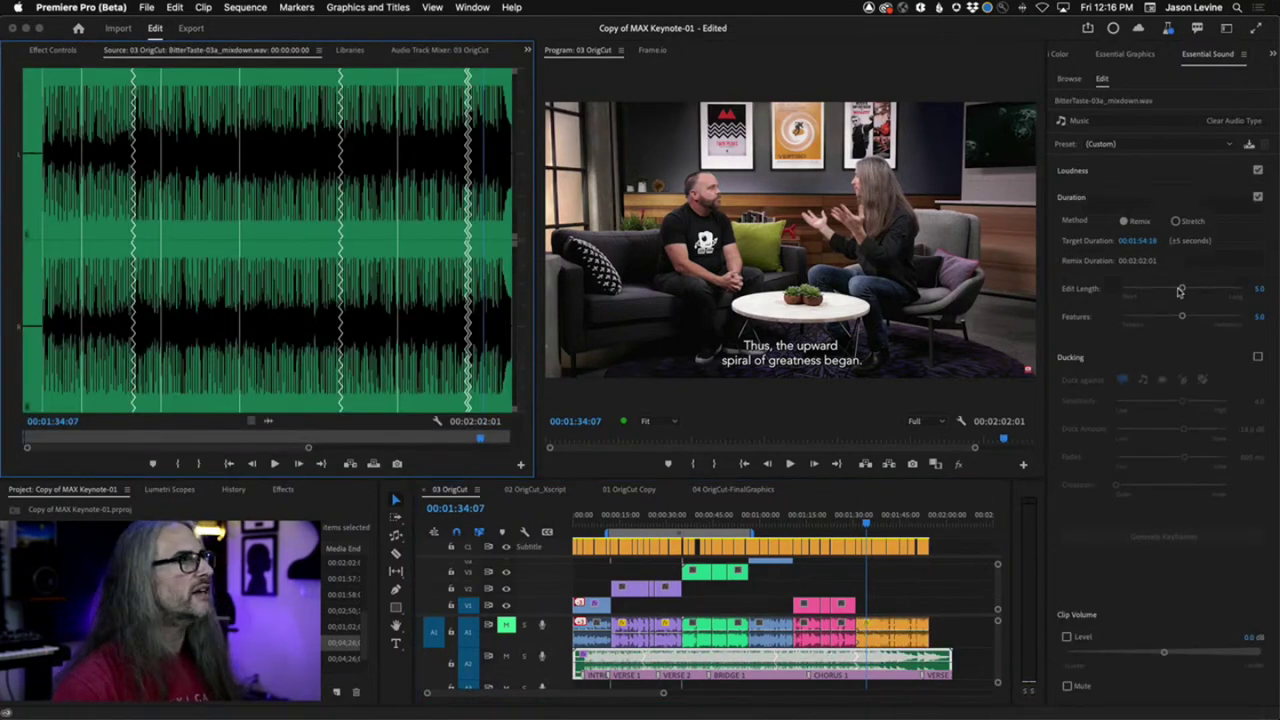
{"action": "left_click_drag", "start_coordinate": [1180, 291], "coordinate": [1178, 291]}
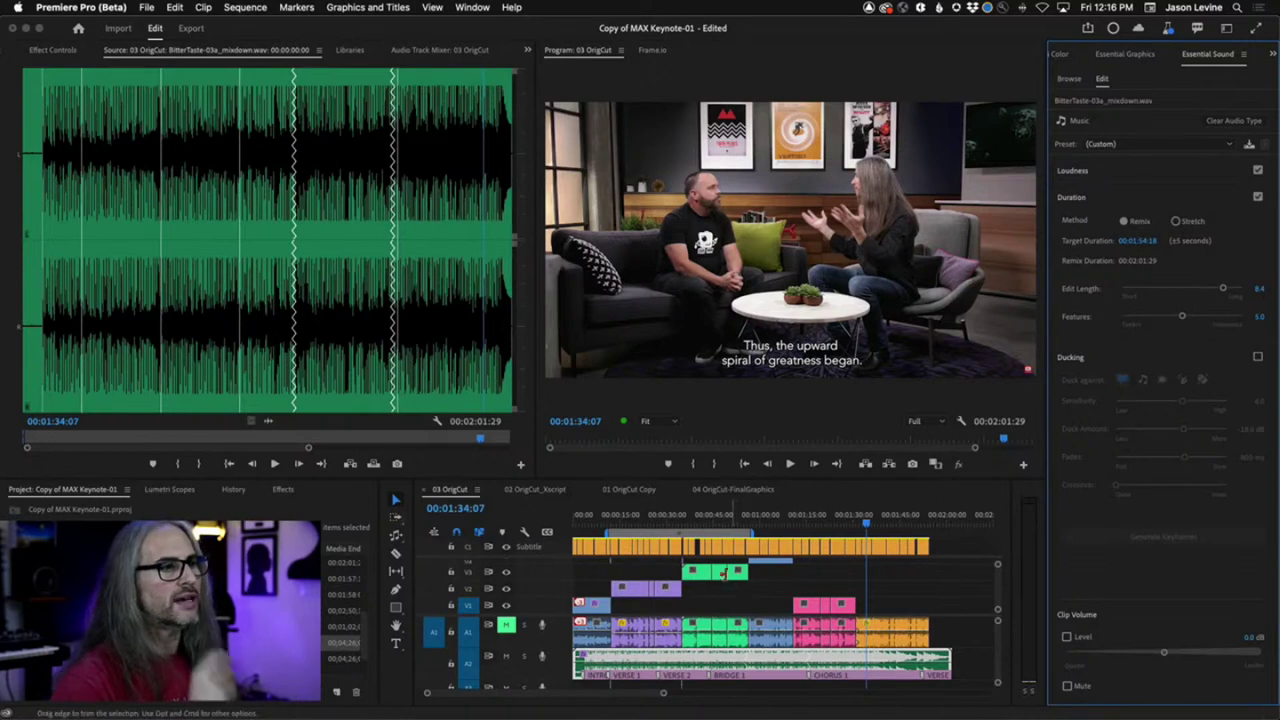
{"action": "left_click", "coordinate": [733, 520]}
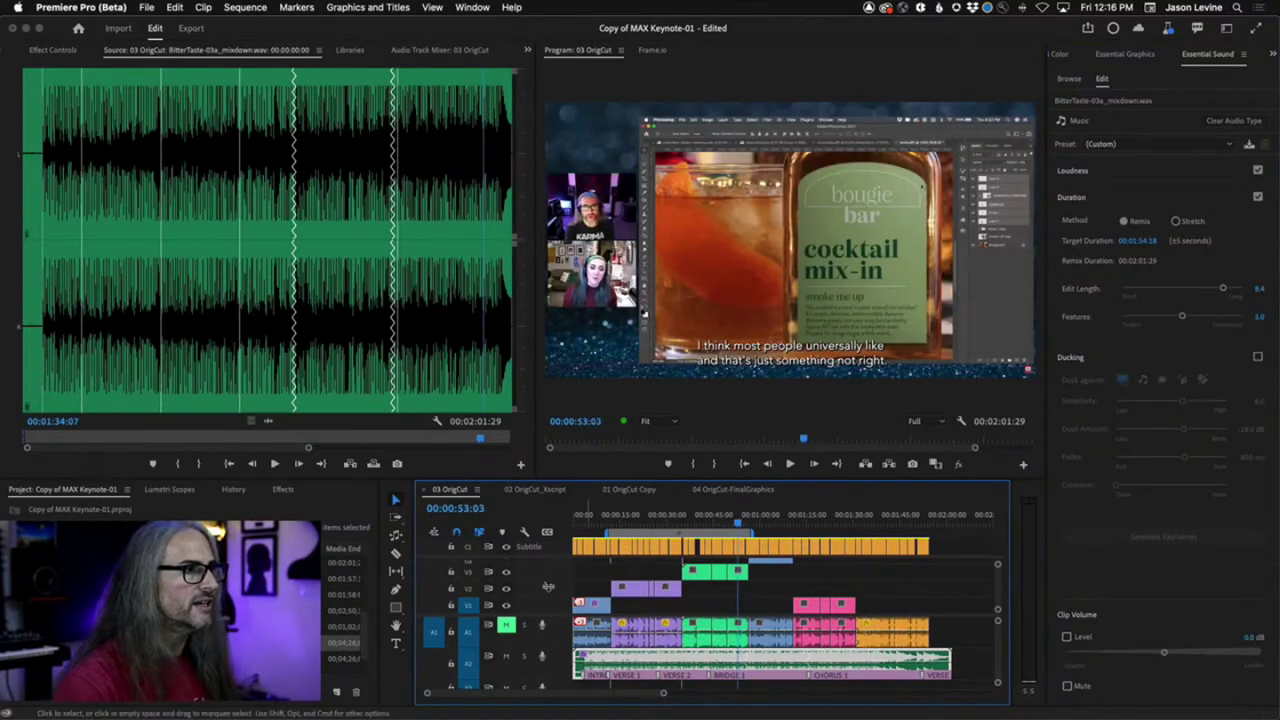
{"action": "key", "text": "space"}
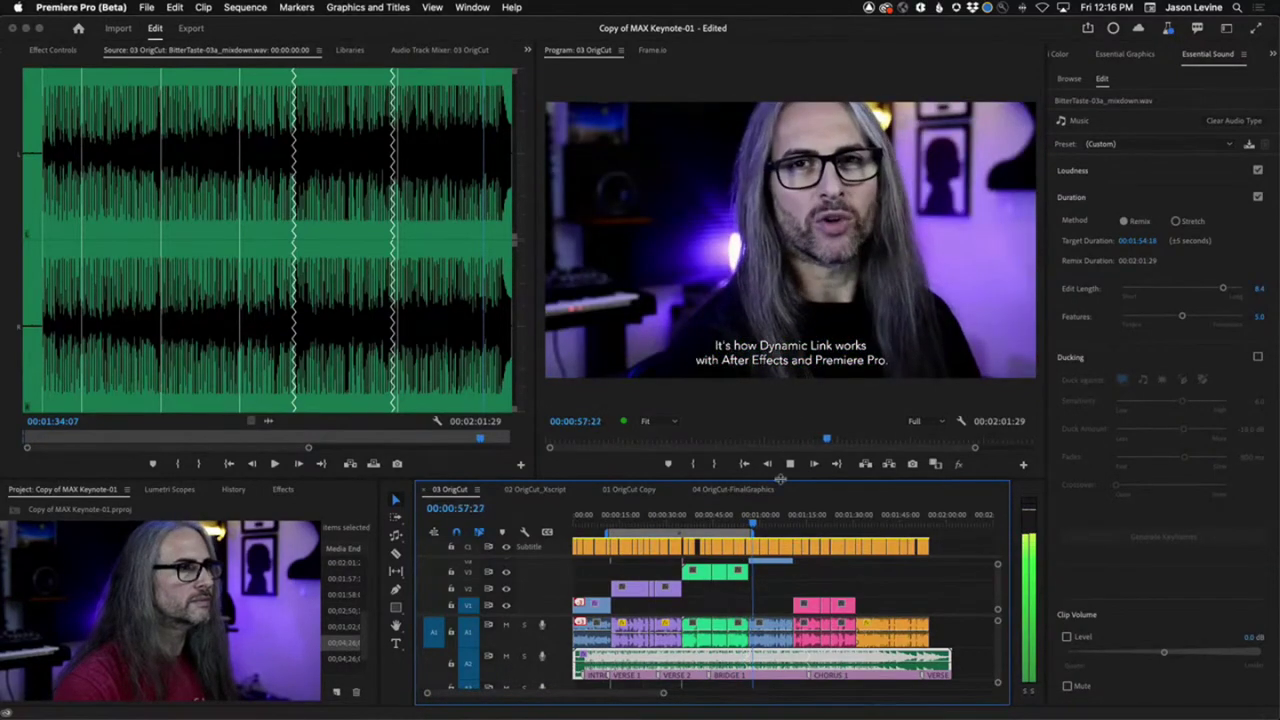
{"action": "left_click", "coordinate": [800, 520]}
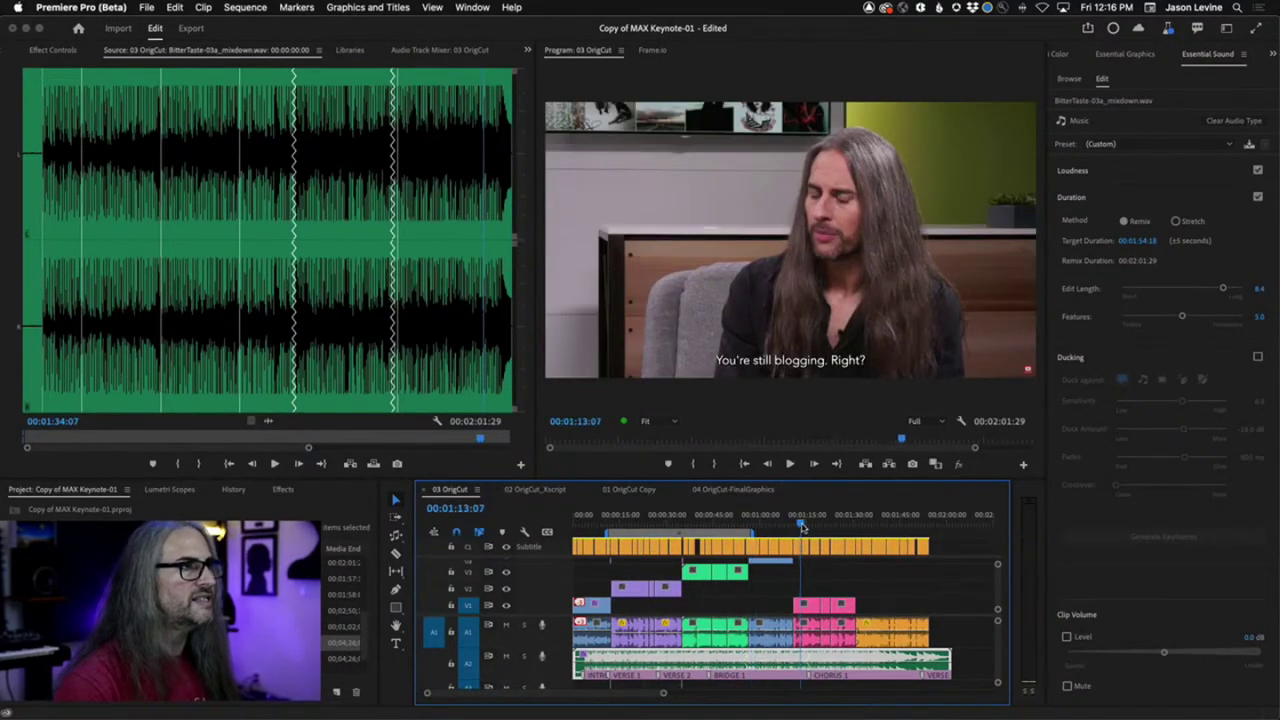
{"action": "key", "text": "space"}
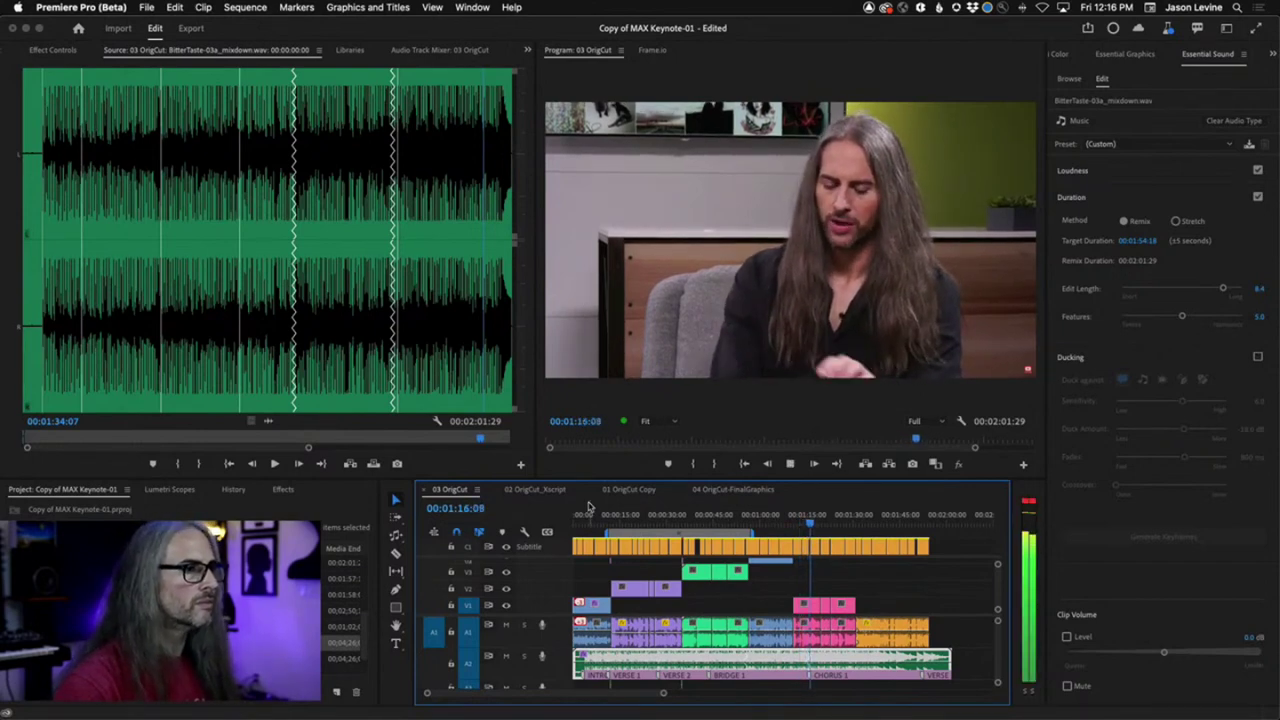
{"action": "key", "text": "space"}
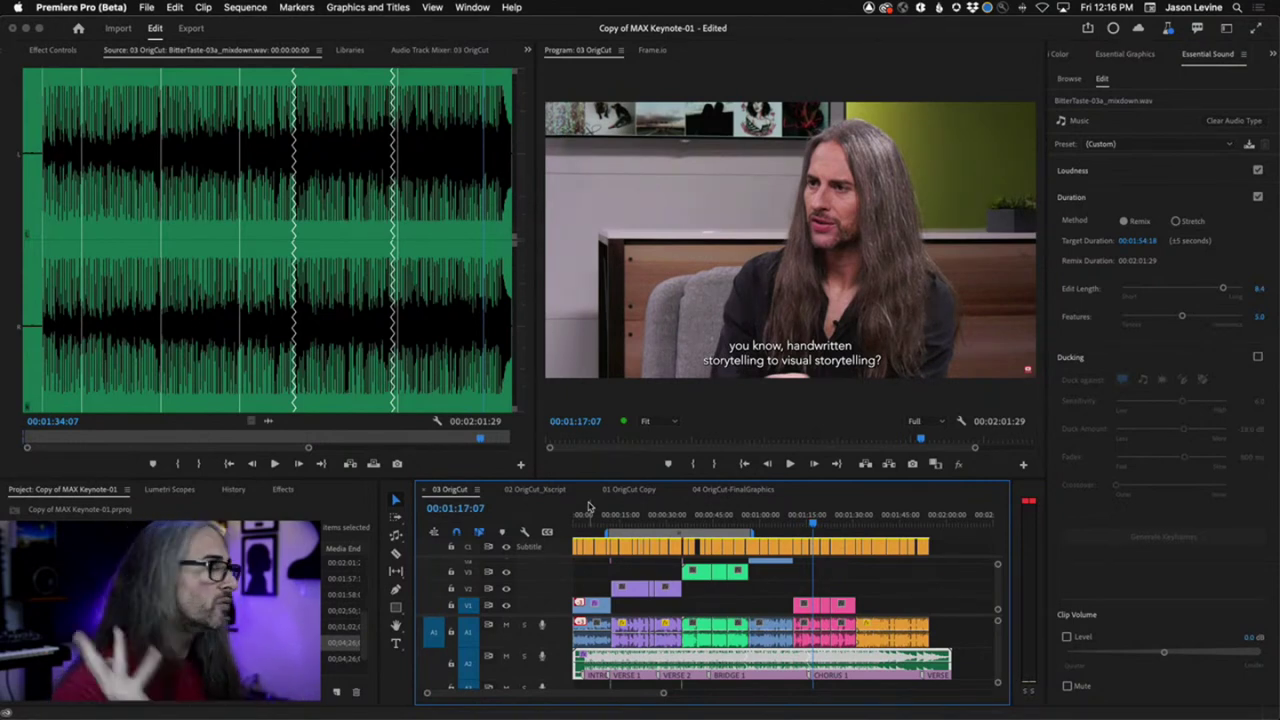
{"action": "left_click", "coordinate": [1033, 503]}
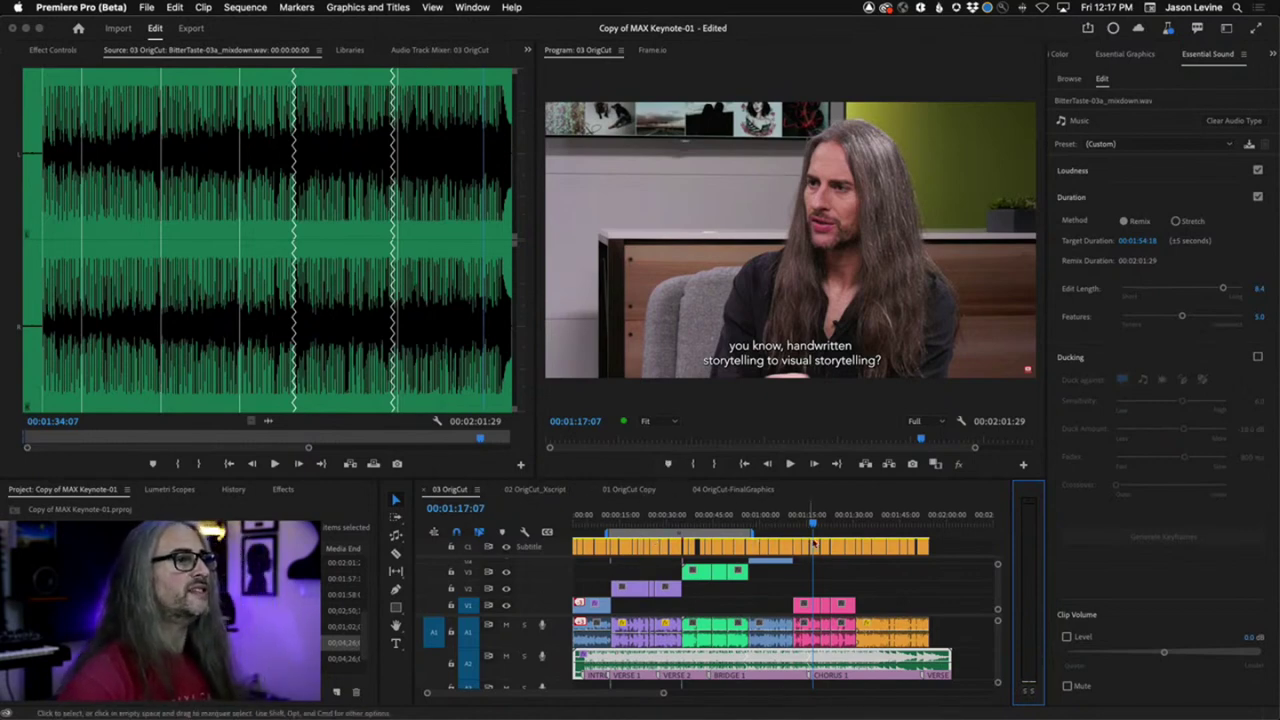
{"action": "left_click_drag", "start_coordinate": [812, 520], "coordinate": [877, 530]}
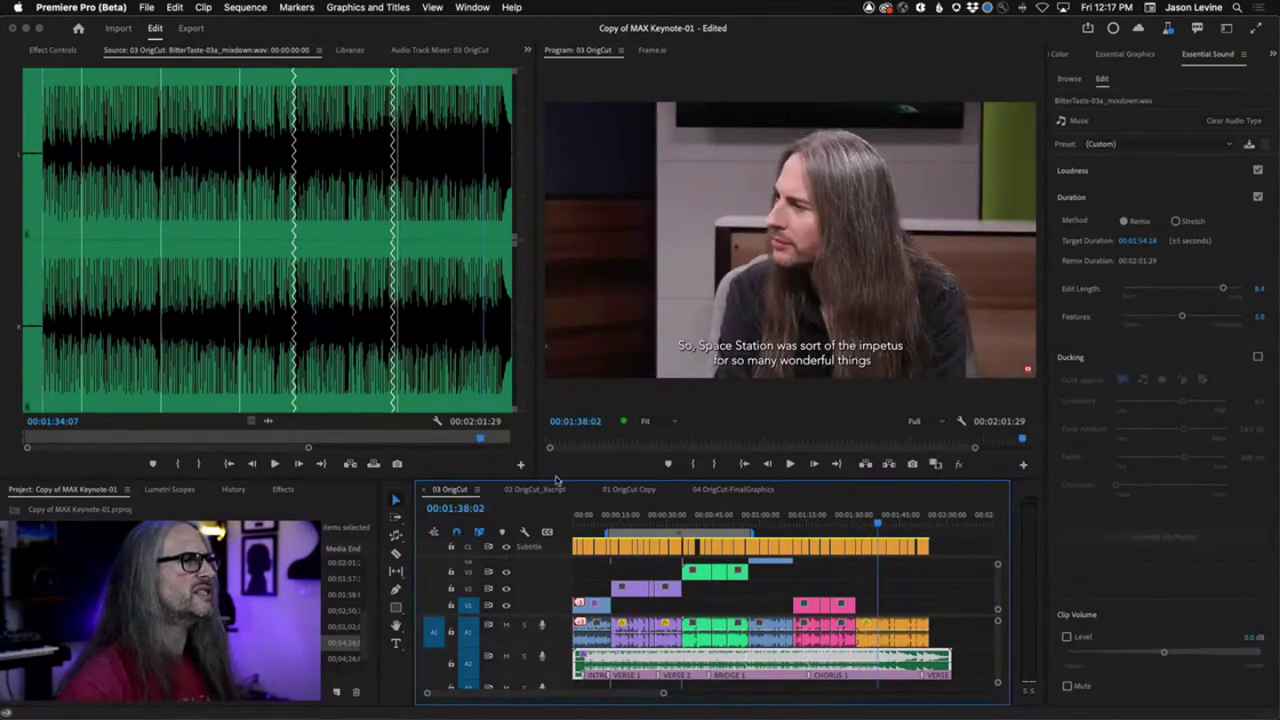
Import the A002_C086_09220G_001 football clip from the sample footage into a new Sequence 01
{"action": "left_click", "coordinate": [116, 29]}
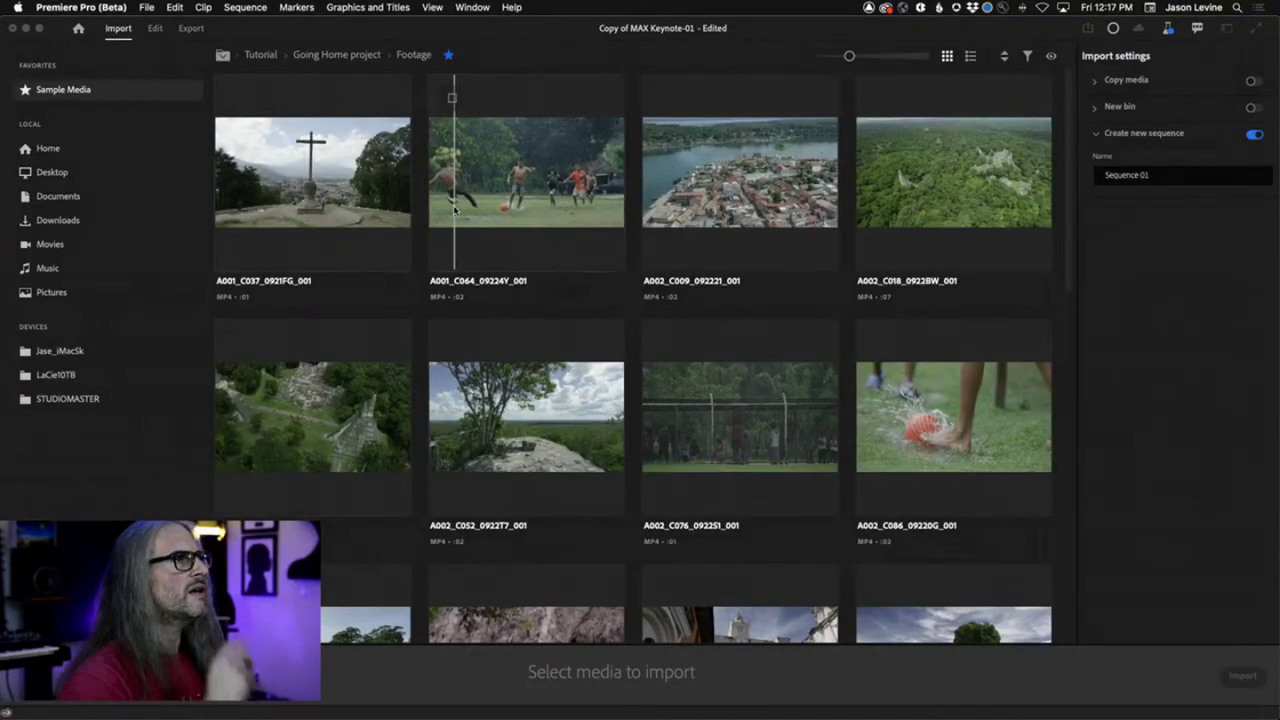
{"action": "scroll", "coordinate": [531, 454], "scroll_direction": "down", "scroll_amount": 10}
{"action": "scroll", "coordinate": [531, 454], "scroll_direction": "up", "scroll_amount": 10}
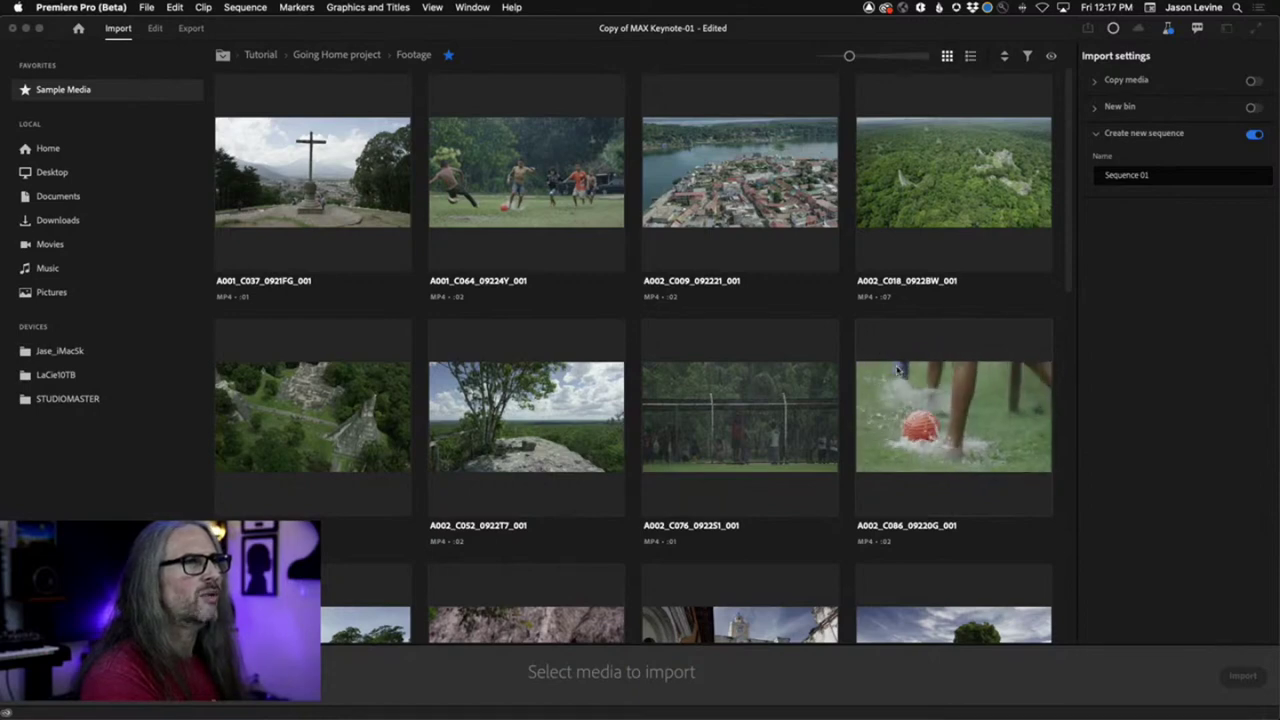
{"action": "left_click", "coordinate": [966, 410]}
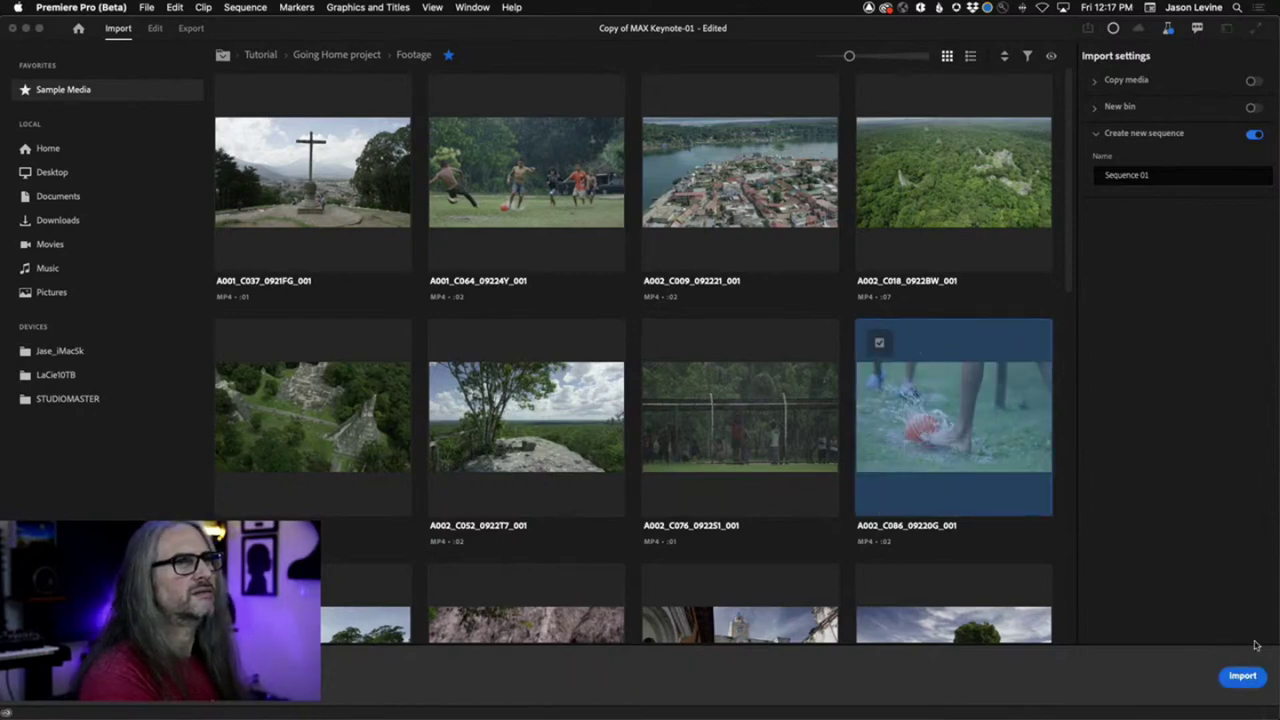
{"action": "left_click", "coordinate": [1242, 677]}
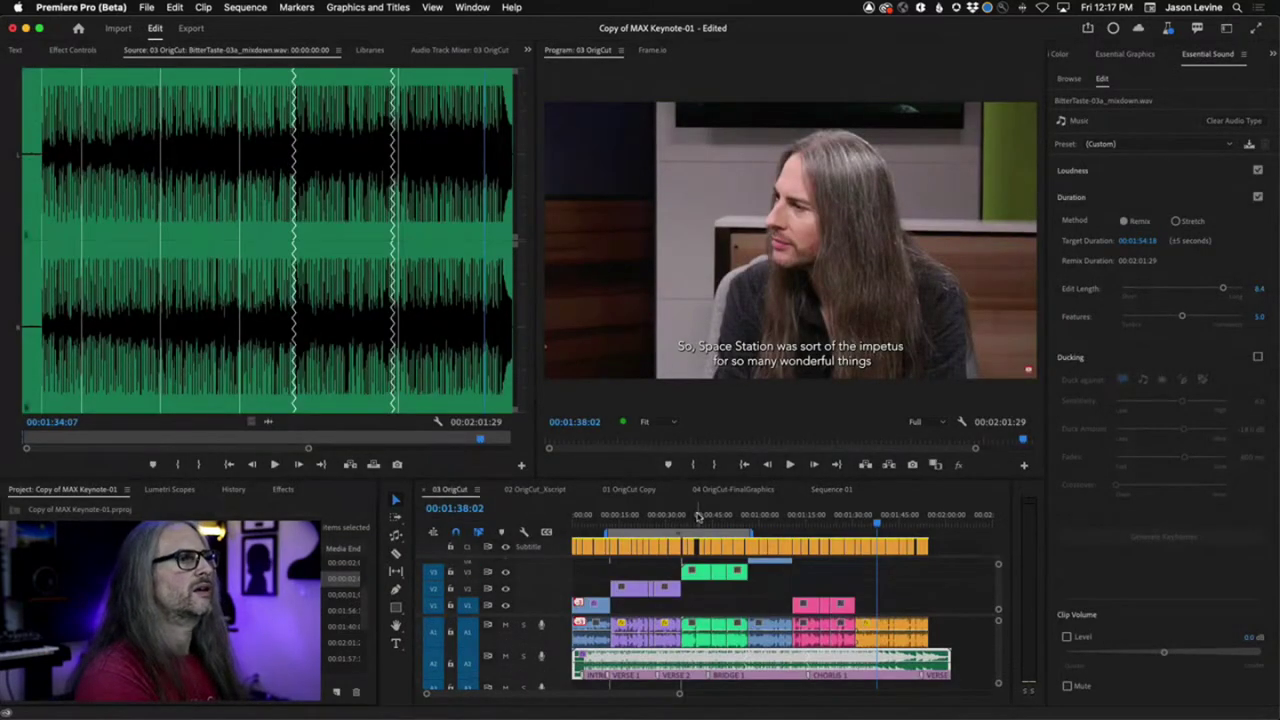
Open Sequence 01 with the football clip and bring up Lumetri Color's Basic Correction controls
{"action": "left_click", "coordinate": [818, 492]}
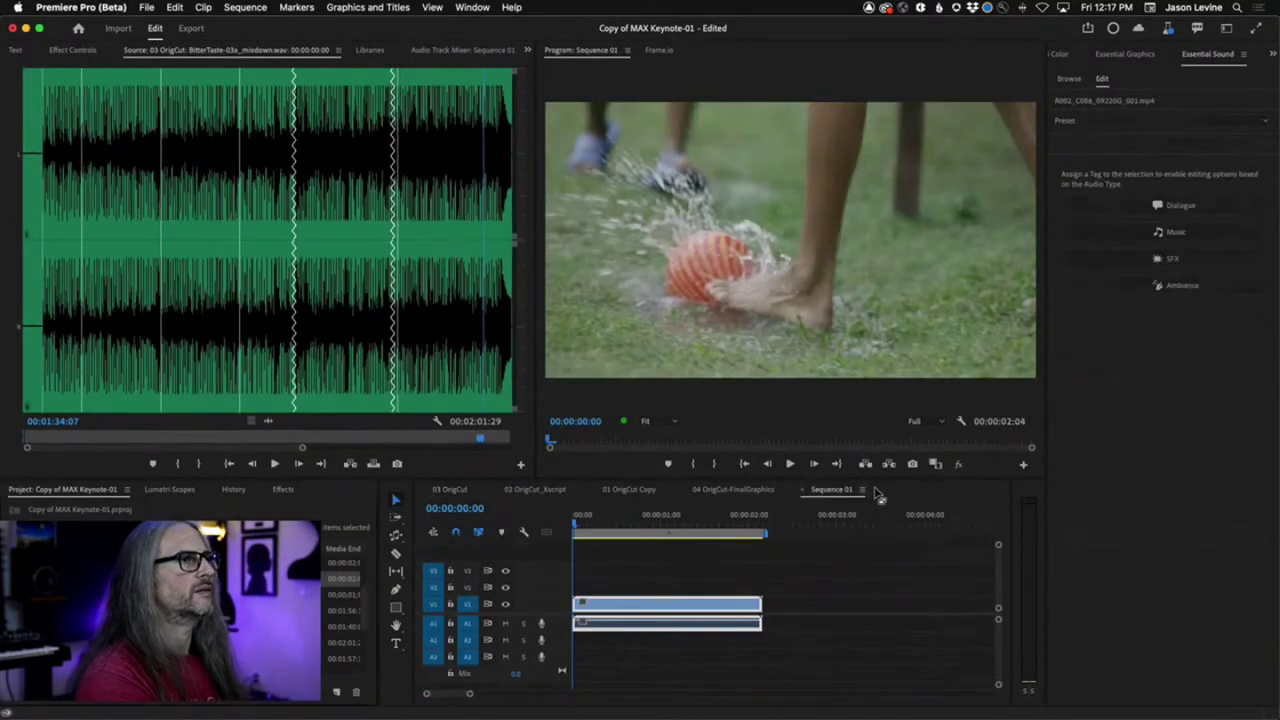
{"action": "left_click", "coordinate": [1076, 54]}
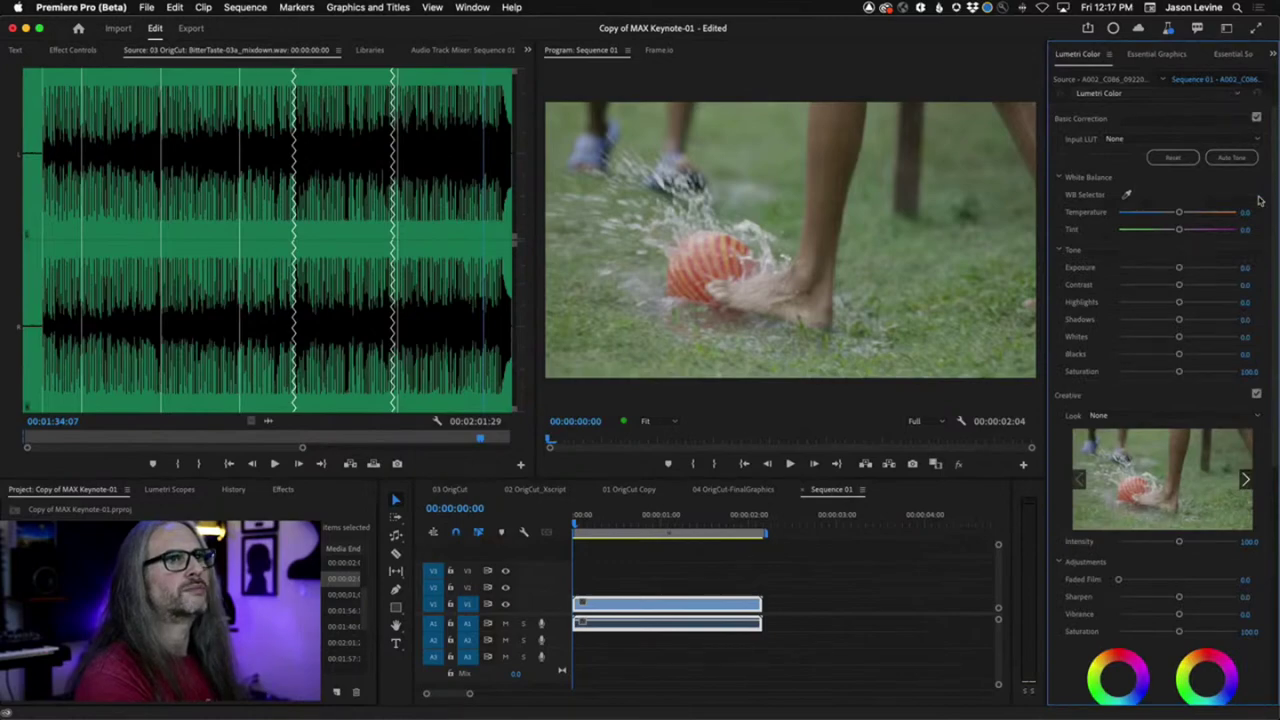
{"action": "left_click", "coordinate": [1254, 162]}
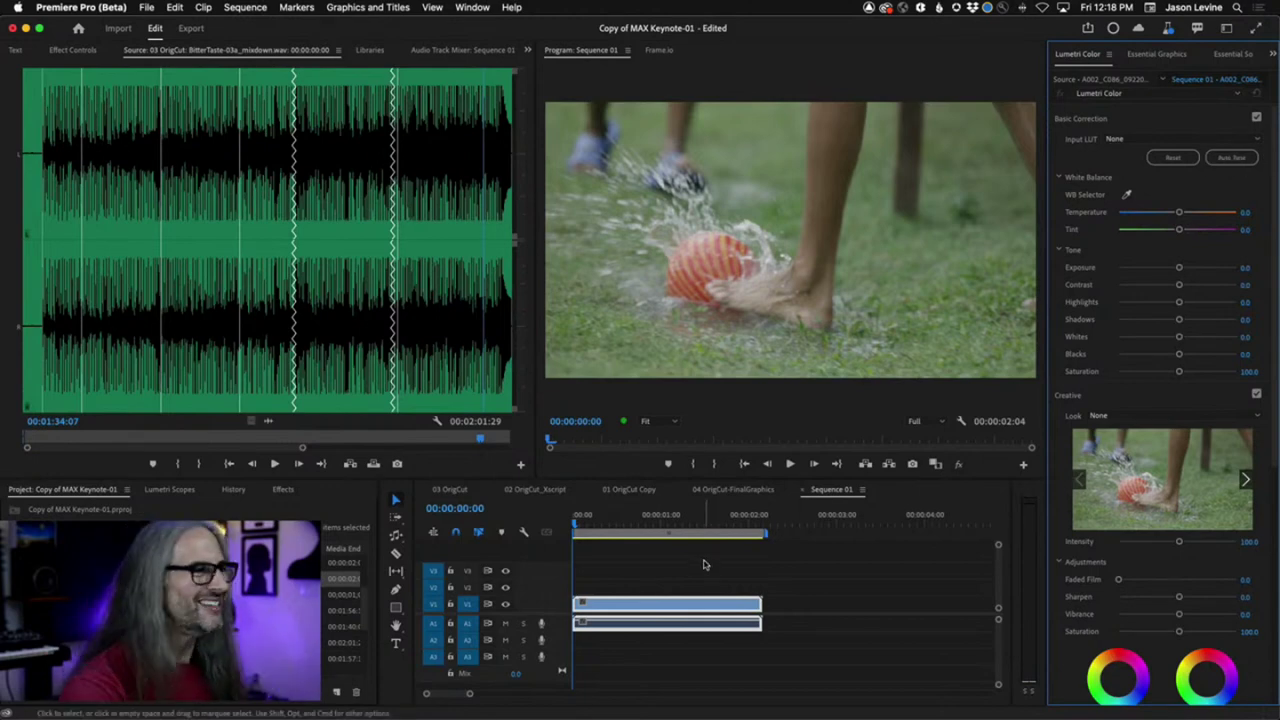
Auto Tone the football clip (Contrast 14.8, Shadows -57.8, Blacks -61.5) and play it back
{"action": "key", "text": "space"}
{"action": "key", "text": "space"}
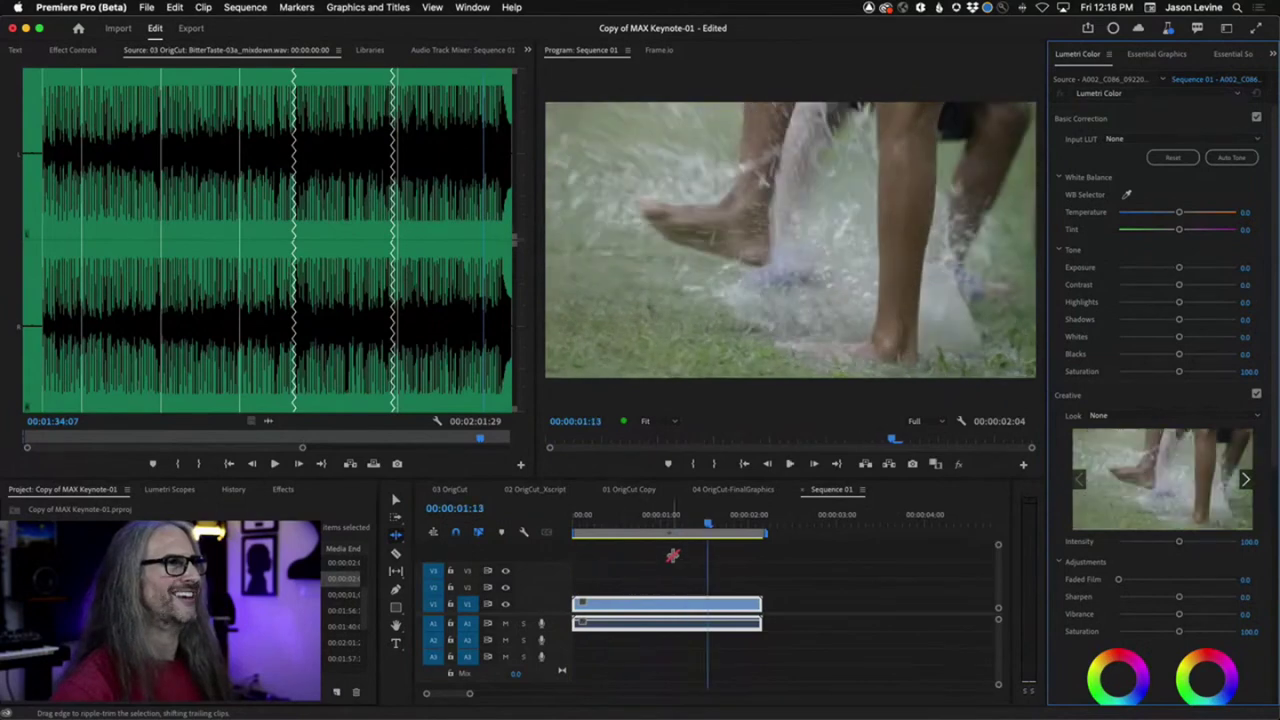
{"action": "left_click", "coordinate": [693, 527]}
{"action": "left_click_drag", "start_coordinate": [693, 530], "coordinate": [620, 530]}
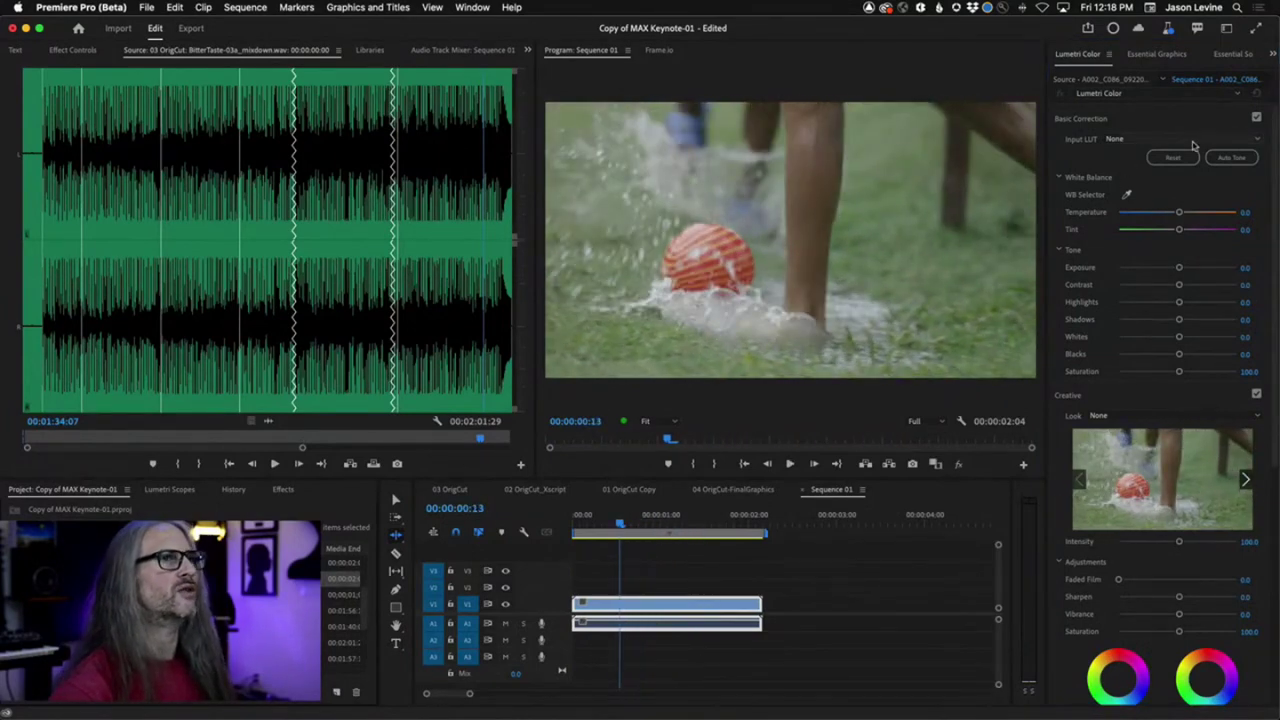
{"action": "left_click", "coordinate": [1153, 271]}
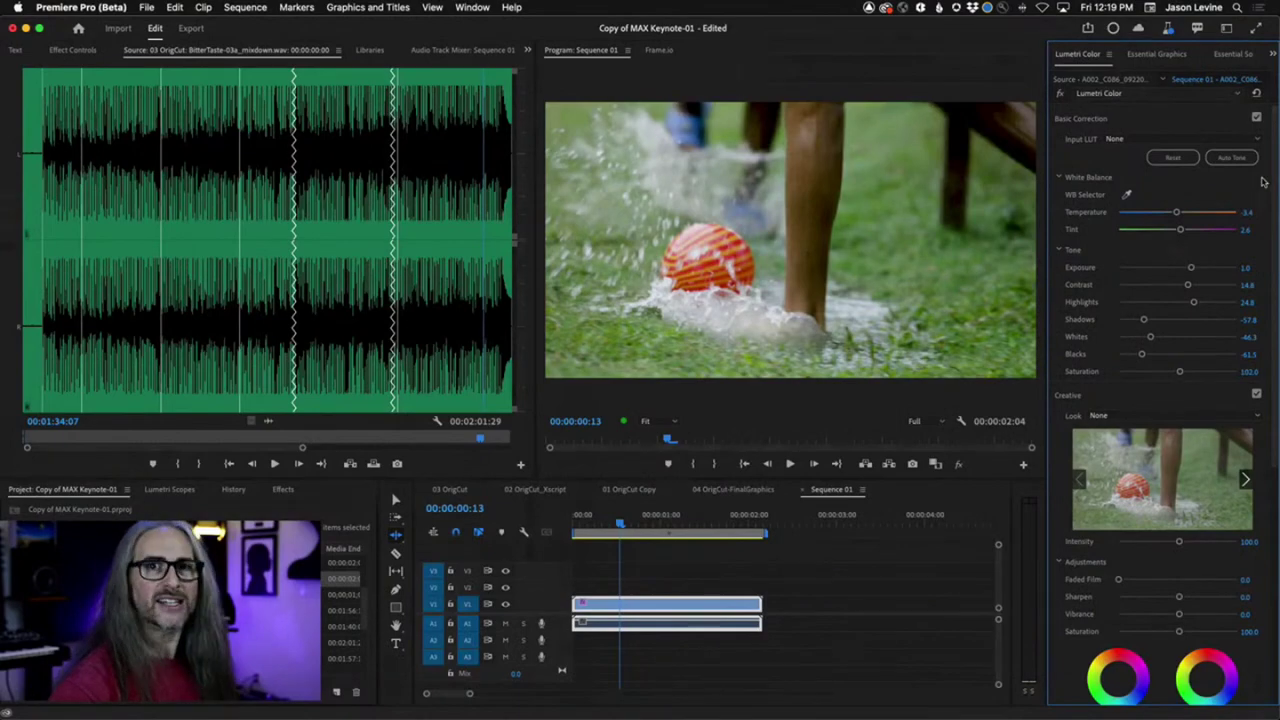
{"action": "key", "text": "space"}
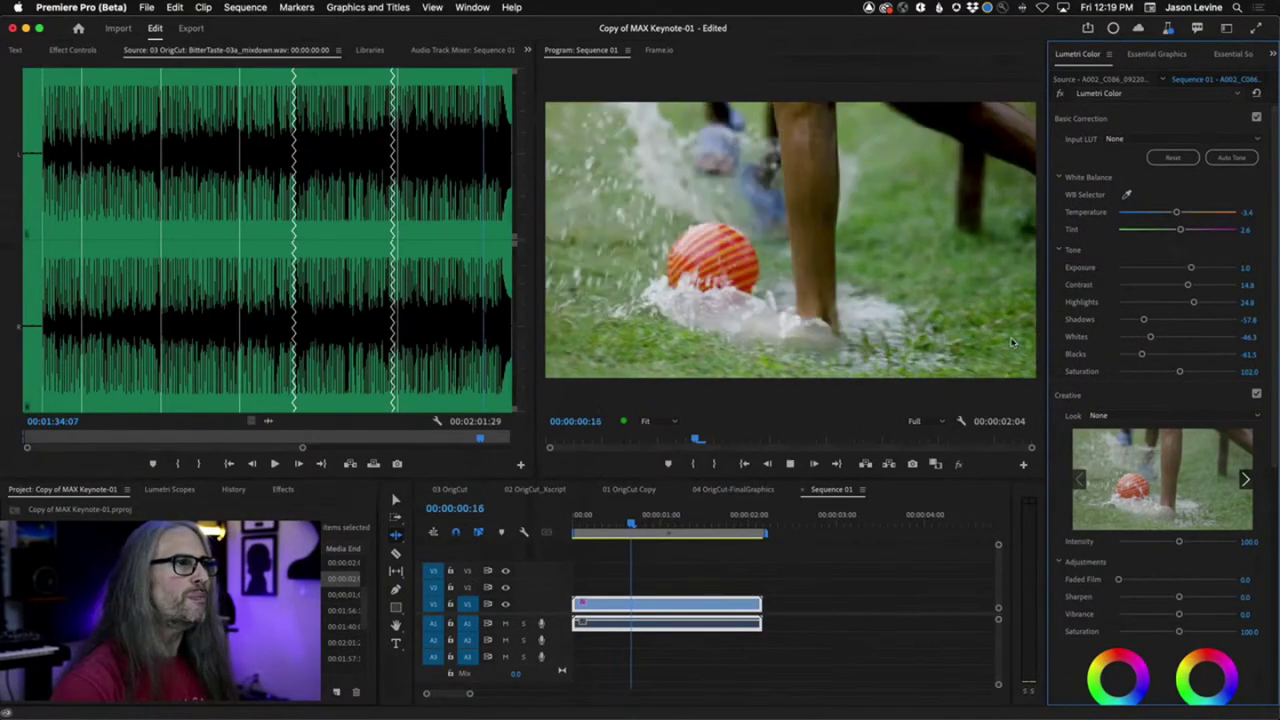
{"action": "key", "text": "Home"}
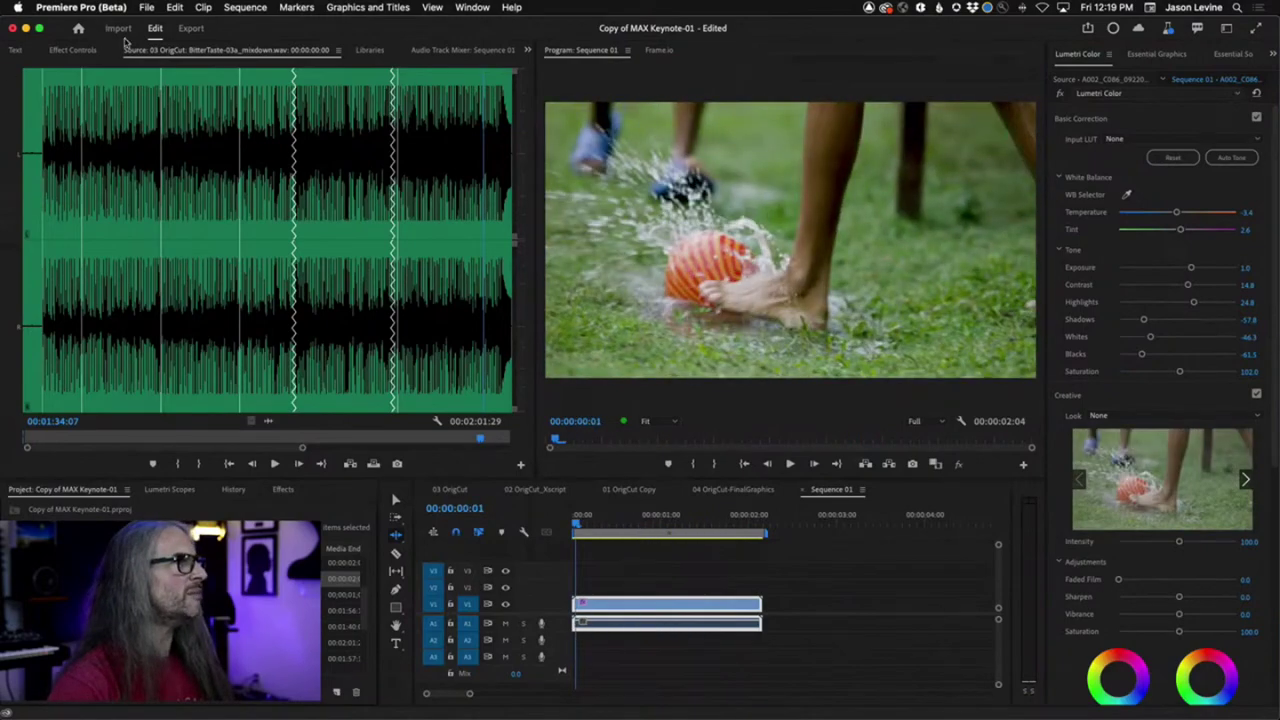
Import the A005_C052_0925BL_001 pier clip with Create new sequence switched off
{"action": "left_click", "coordinate": [115, 29]}
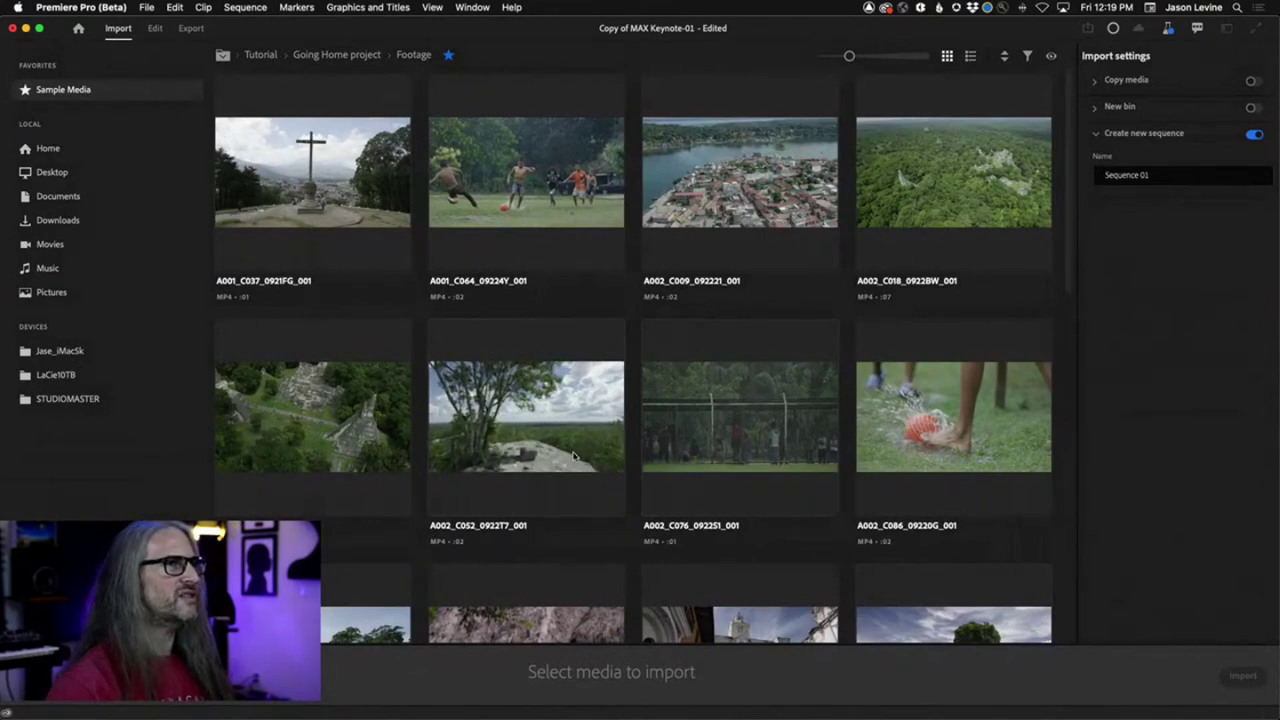
{"action": "scroll", "coordinate": [560, 430], "scroll_direction": "down", "scroll_amount": 5}
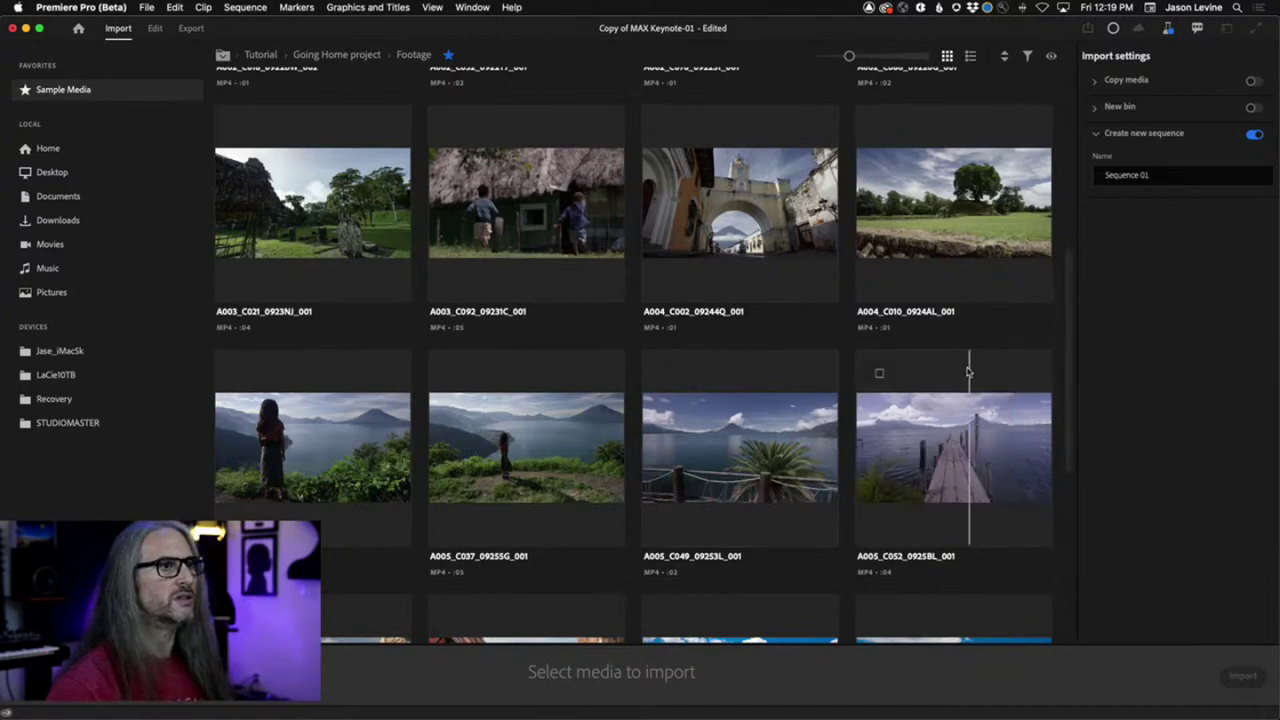
{"action": "left_click", "coordinate": [940, 400]}
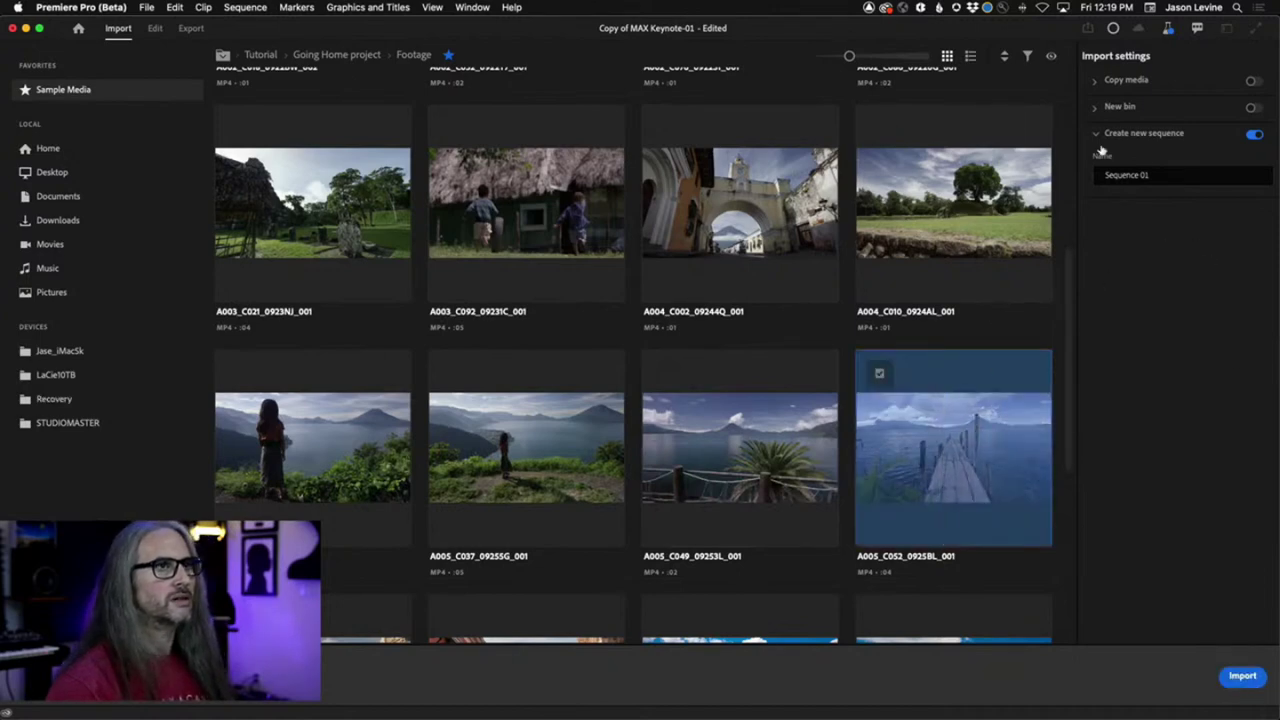
{"action": "left_click", "coordinate": [1249, 137]}
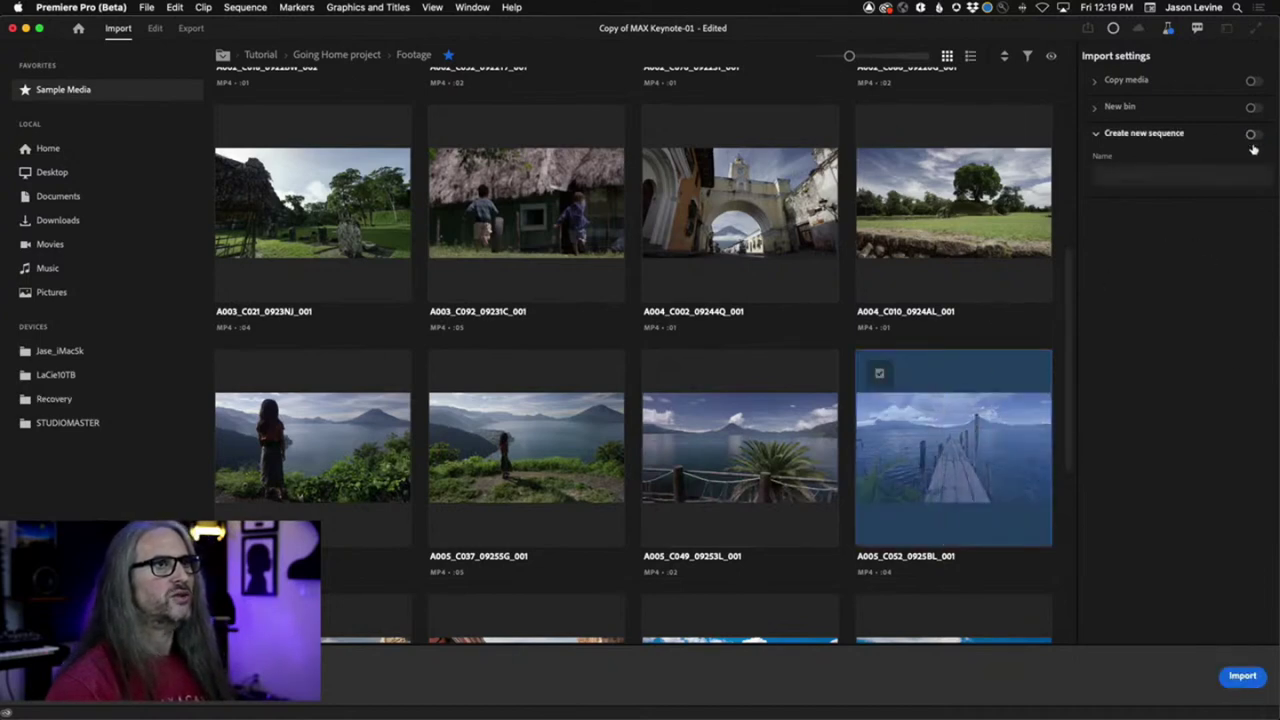
{"action": "left_click", "coordinate": [1242, 678]}
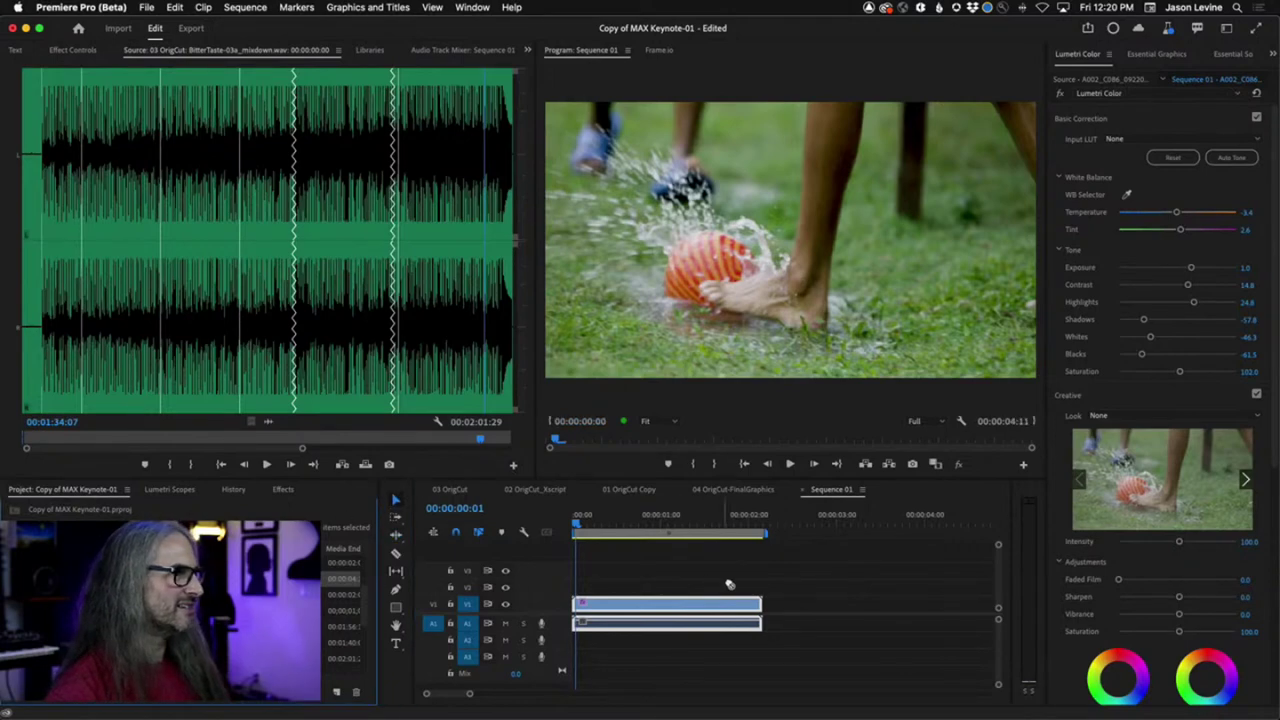
View the 04 OrigCut-FinalGraphics sequence zoomed to fit, then return to Sequence 01
{"action": "left_click", "coordinate": [340, 562]}
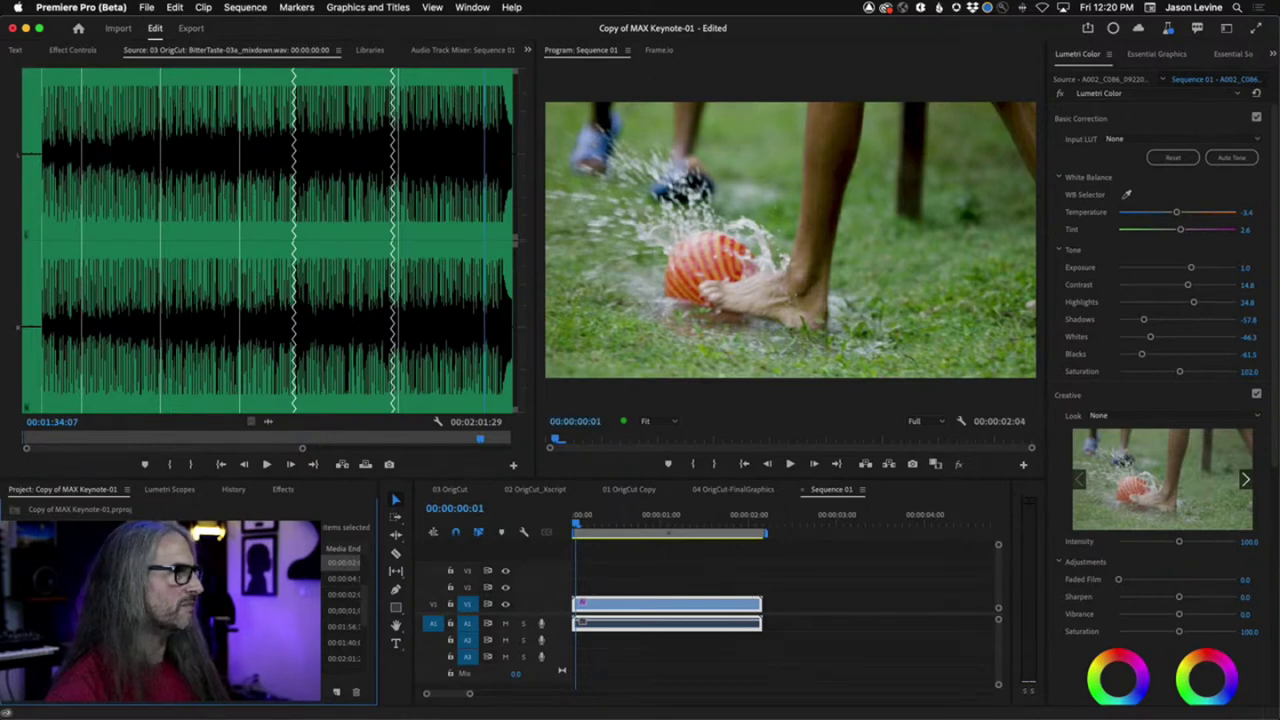
{"action": "left_click", "coordinate": [395, 553]}
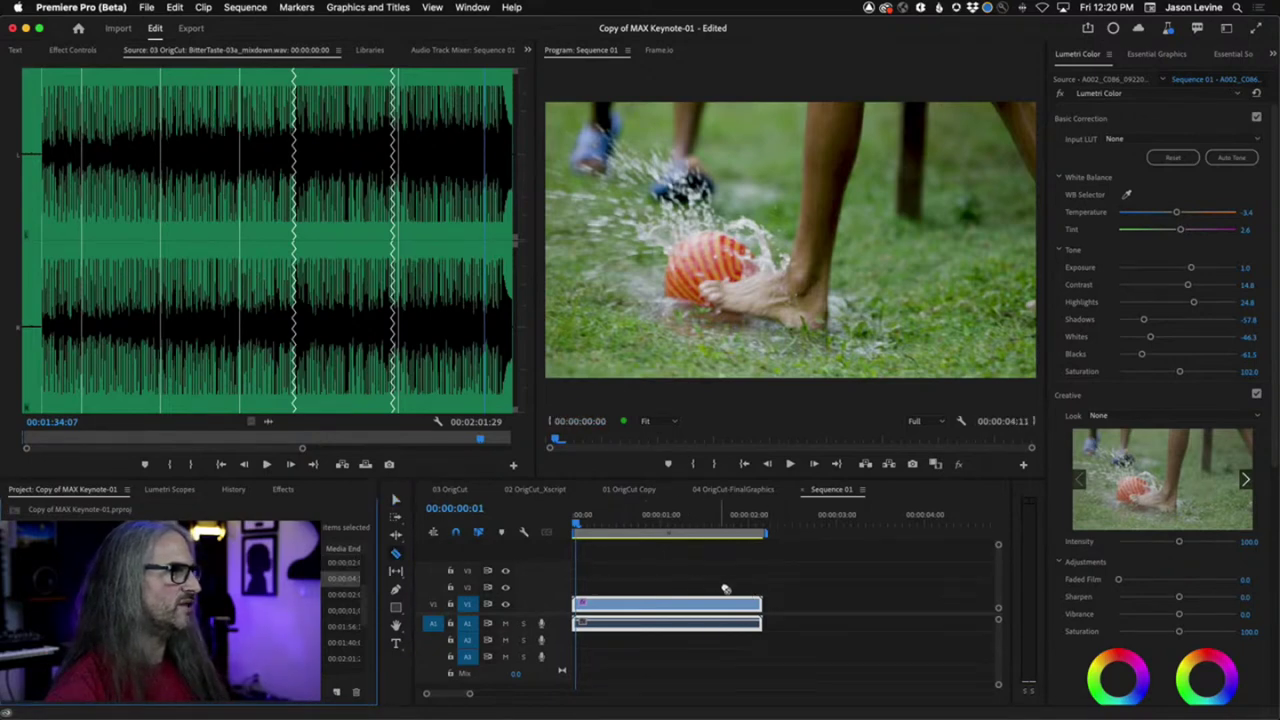
{"action": "left_click", "coordinate": [758, 490]}
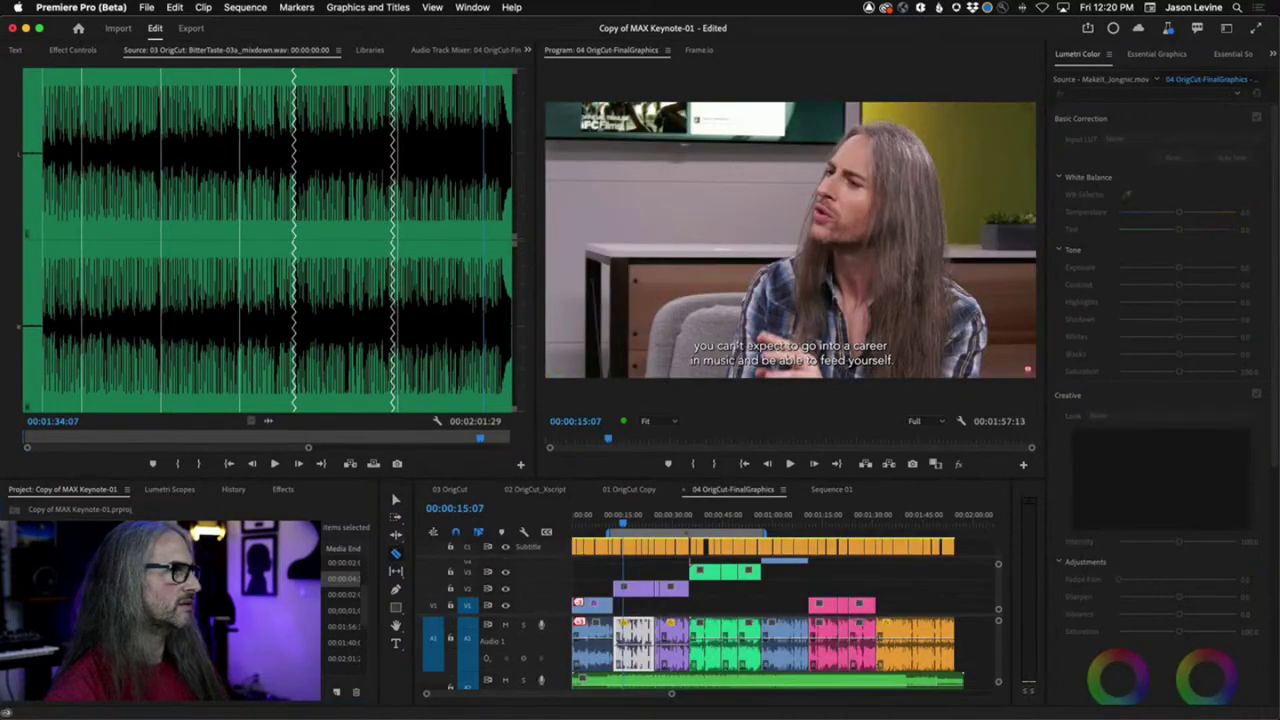
{"action": "key", "text": "backslash"}
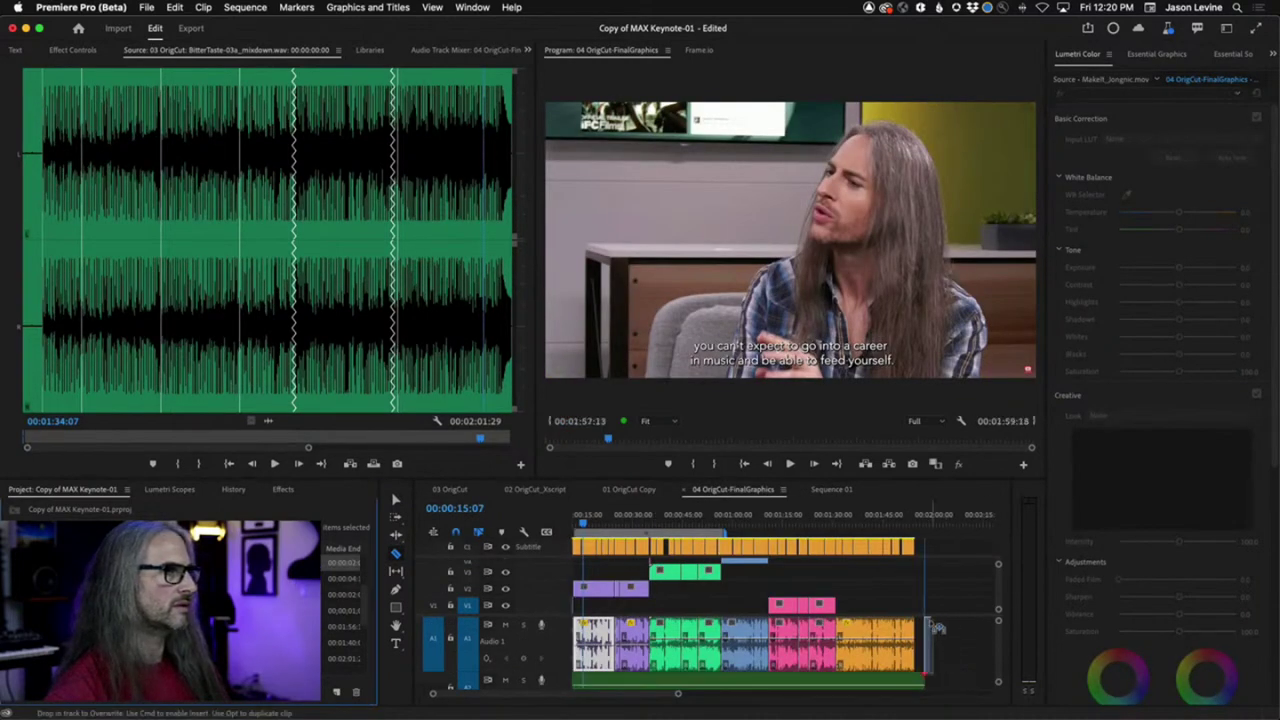
{"action": "left_click", "coordinate": [824, 490]}
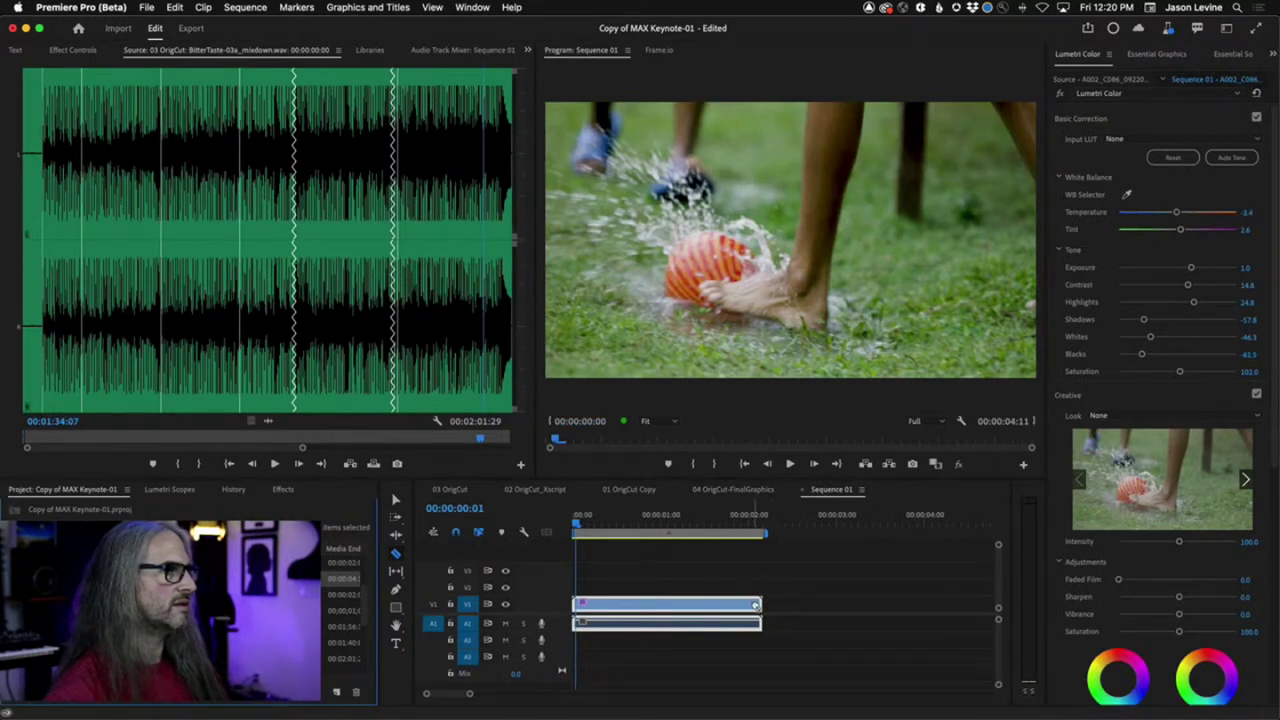
Load the A005_C052_0925BL_001 pier clip from the Project panel into the source viewer
{"action": "key", "text": "Up"}
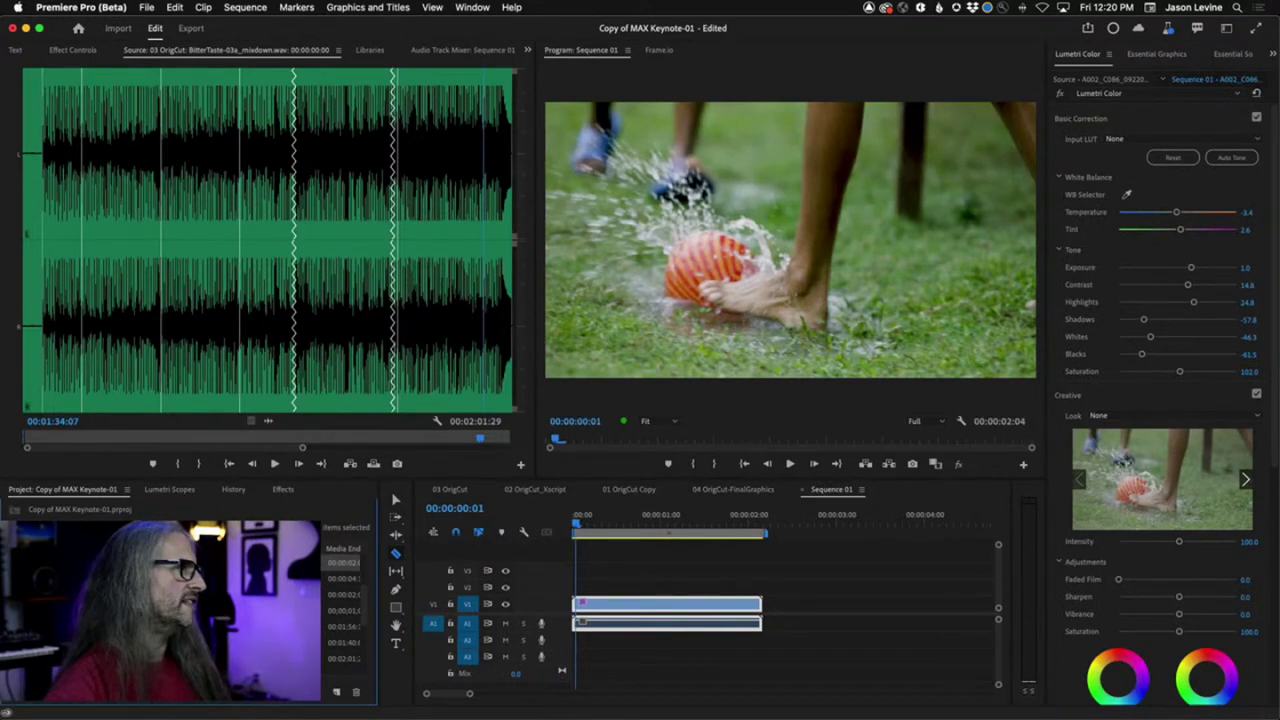
{"action": "key", "text": "Return"}
{"action": "key", "text": "shift+1"}
{"action": "key", "text": "Down"}
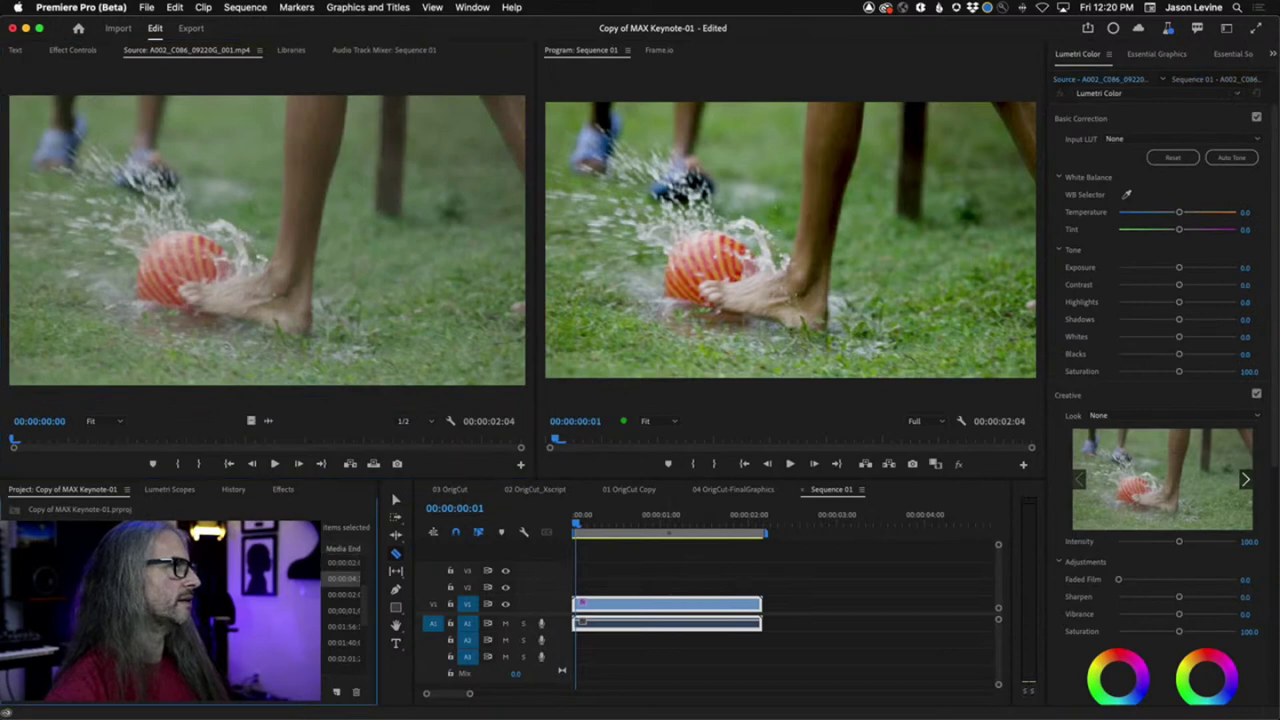
{"action": "key", "text": "Return"}
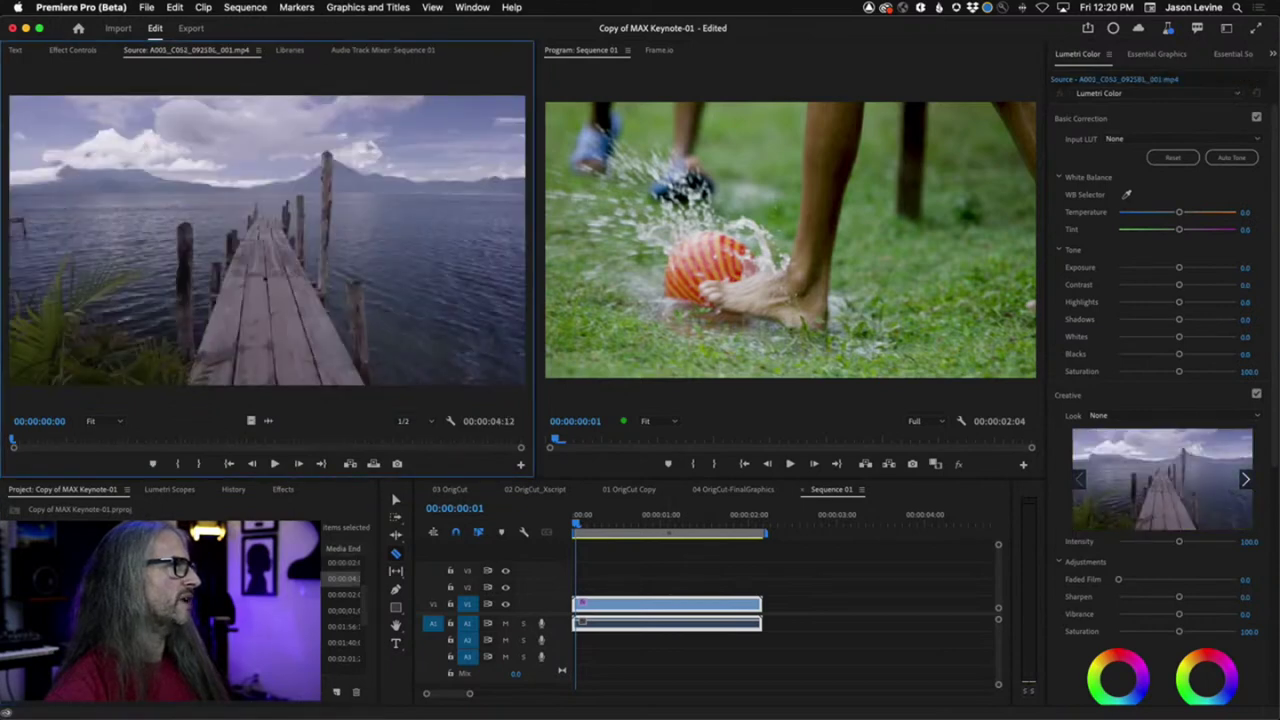
Make a new sequence from the pier clip and apply Lumetri Auto Tone to it
{"action": "right_click", "coordinate": [52, 508]}
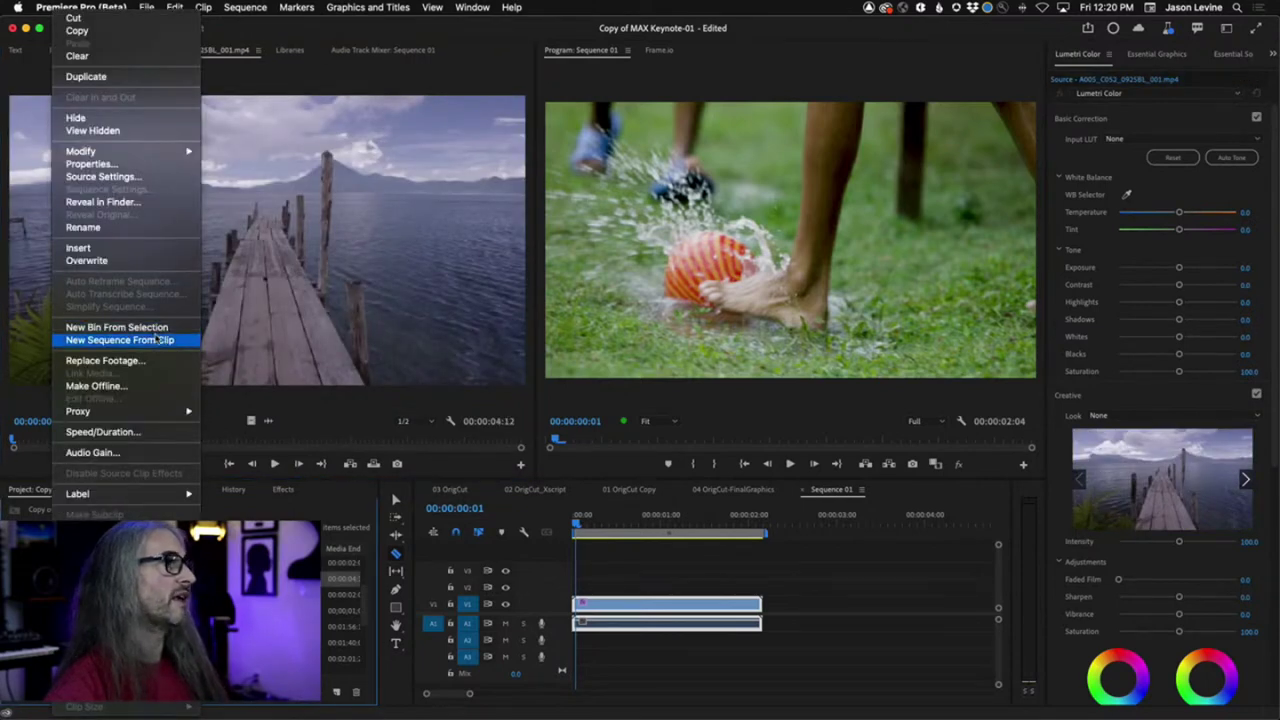
{"action": "left_click", "coordinate": [312, 488]}
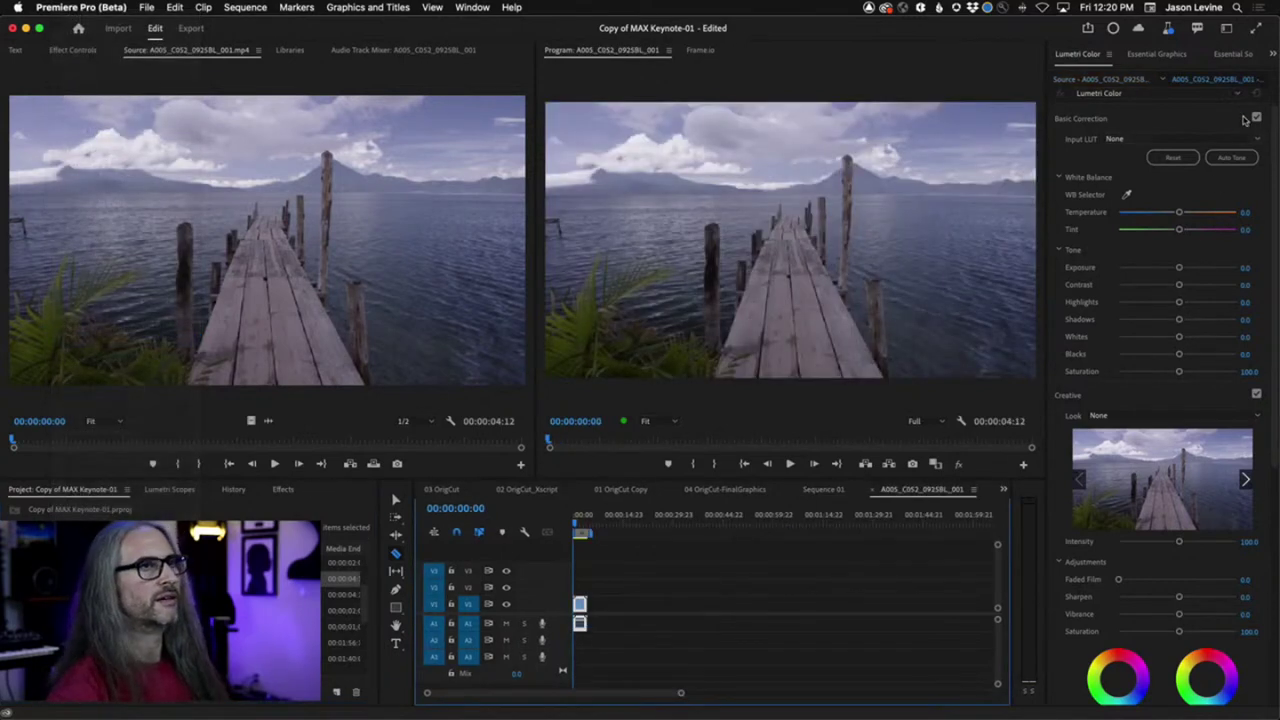
{"action": "left_click", "coordinate": [1231, 157]}
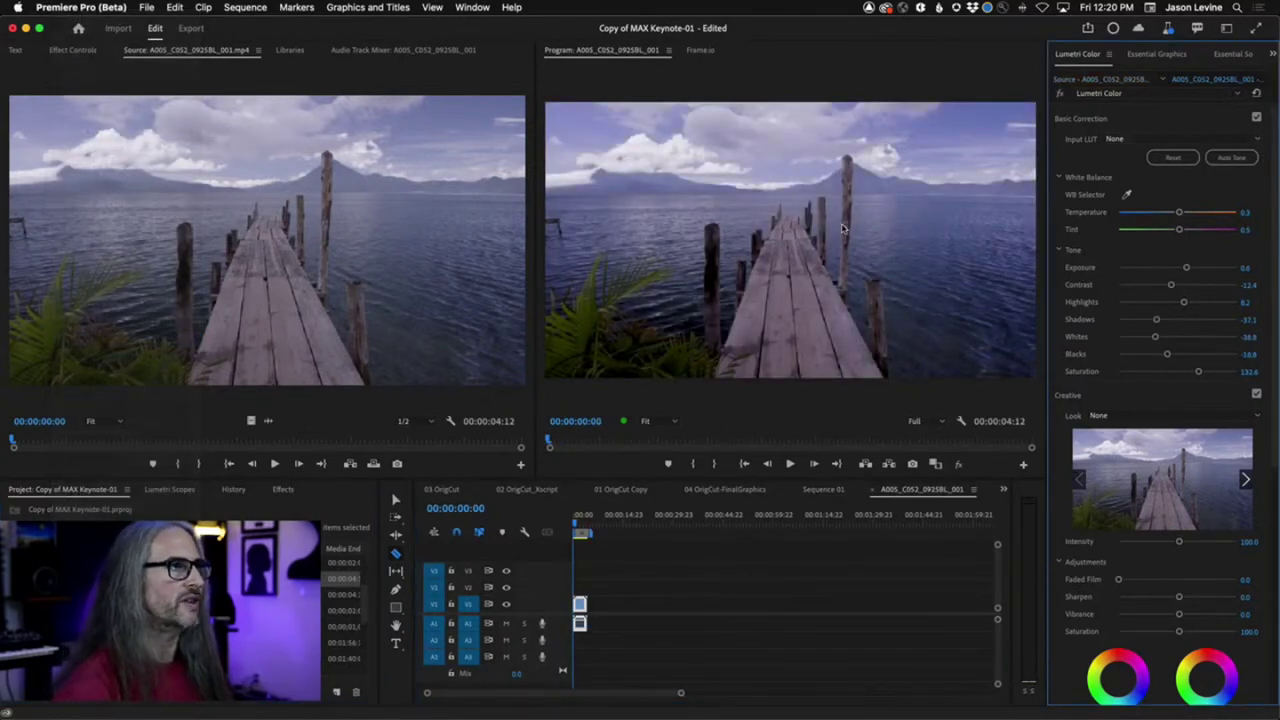
Play back the pier sequence fitted to the timeline, then open the Button Editor
{"action": "key", "text": "space"}
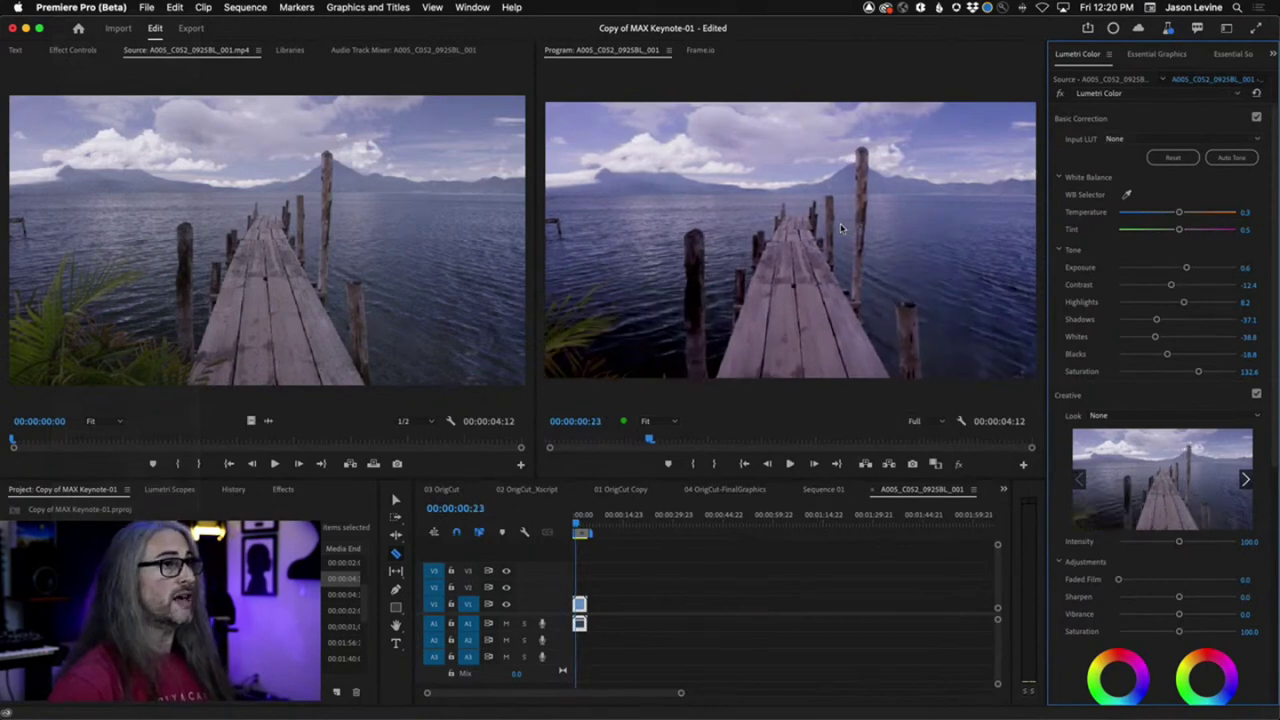
{"action": "key", "text": "backslash"}
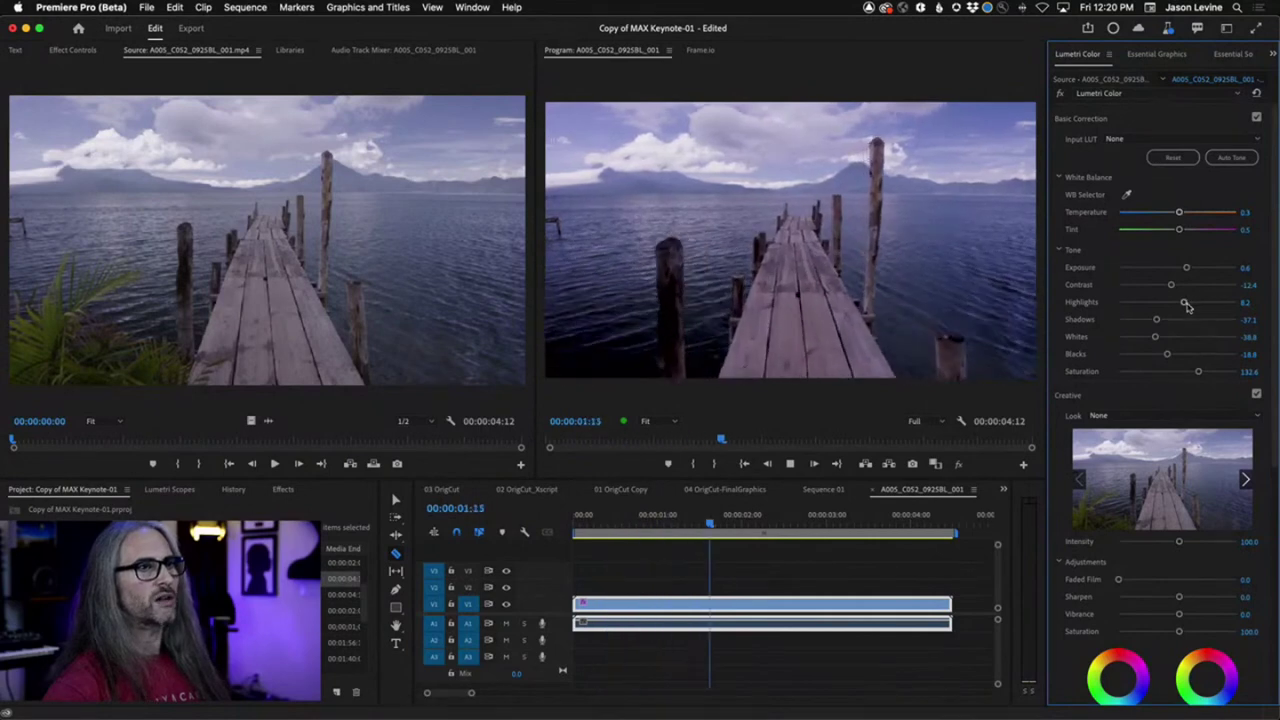
{"action": "key", "text": "space"}
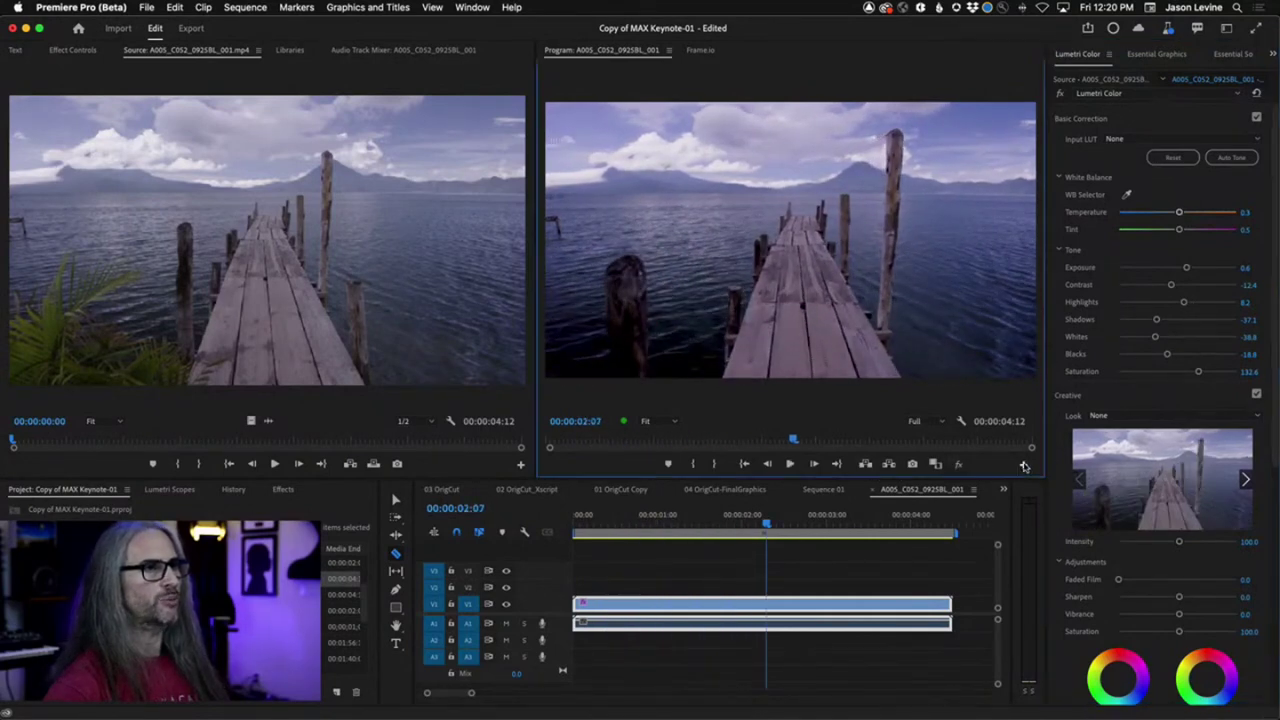
{"action": "left_click", "coordinate": [1023, 464]}
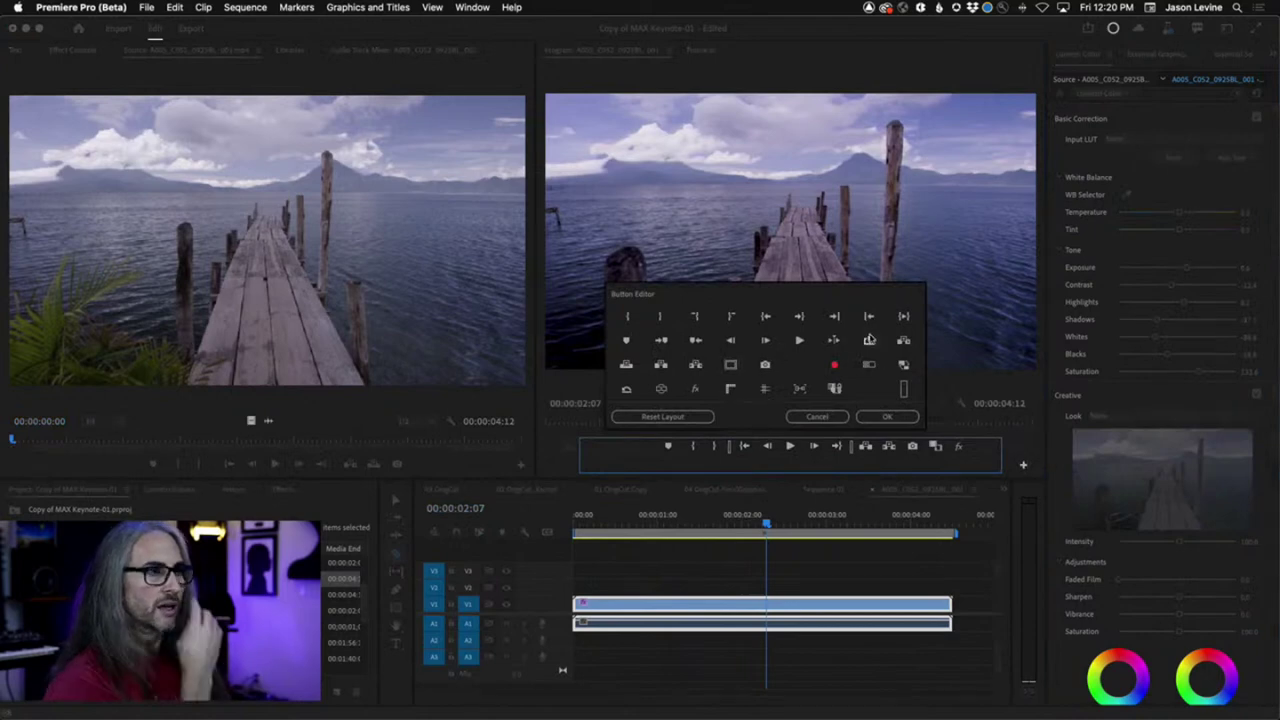
Add a Loop button to the Program monitor, loop playback, and raise Temperature from 0.3 to 27.3
{"action": "left_click_drag", "start_coordinate": [868, 341], "coordinate": [958, 447]}
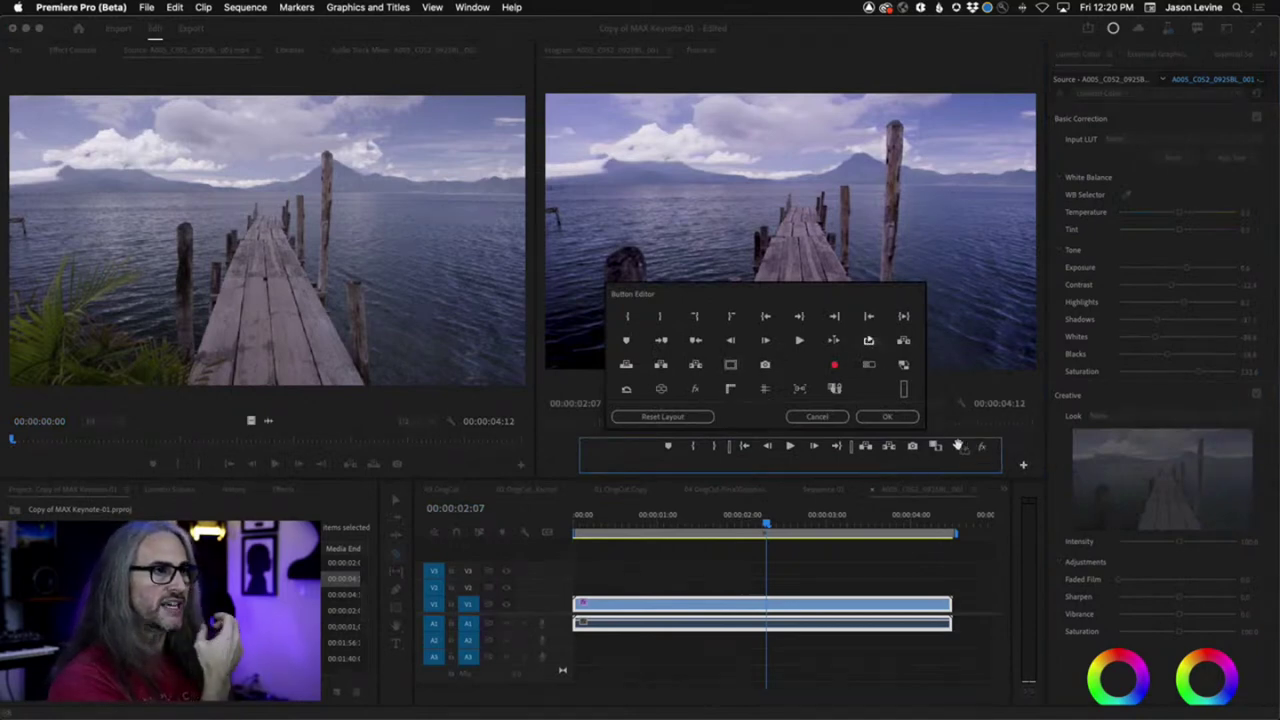
{"action": "left_click", "coordinate": [886, 417]}
{"action": "left_click", "coordinate": [957, 465]}
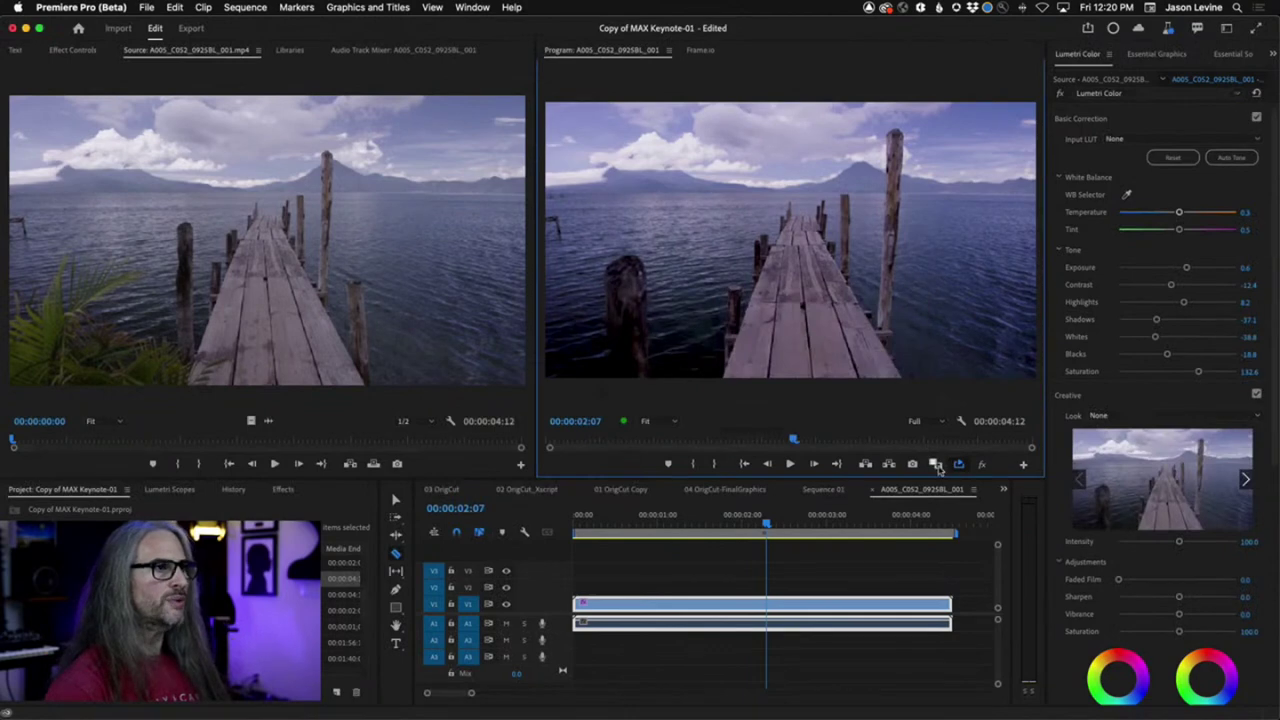
{"action": "left_click_drag", "start_coordinate": [1181, 216], "coordinate": [1193, 214]}
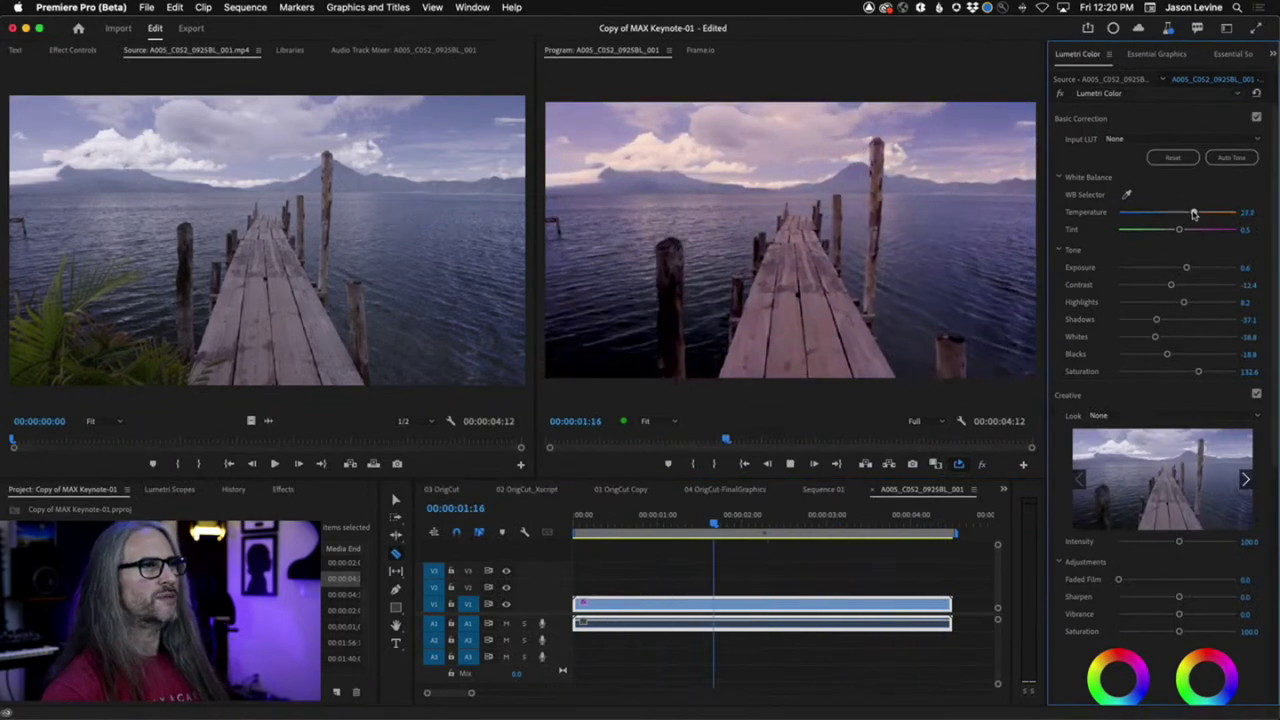
Send Premiere Pro's crash report, decline reopening the previous project, and return to Premiere Pro
{"action": "left_click", "coordinate": [740, 249]}
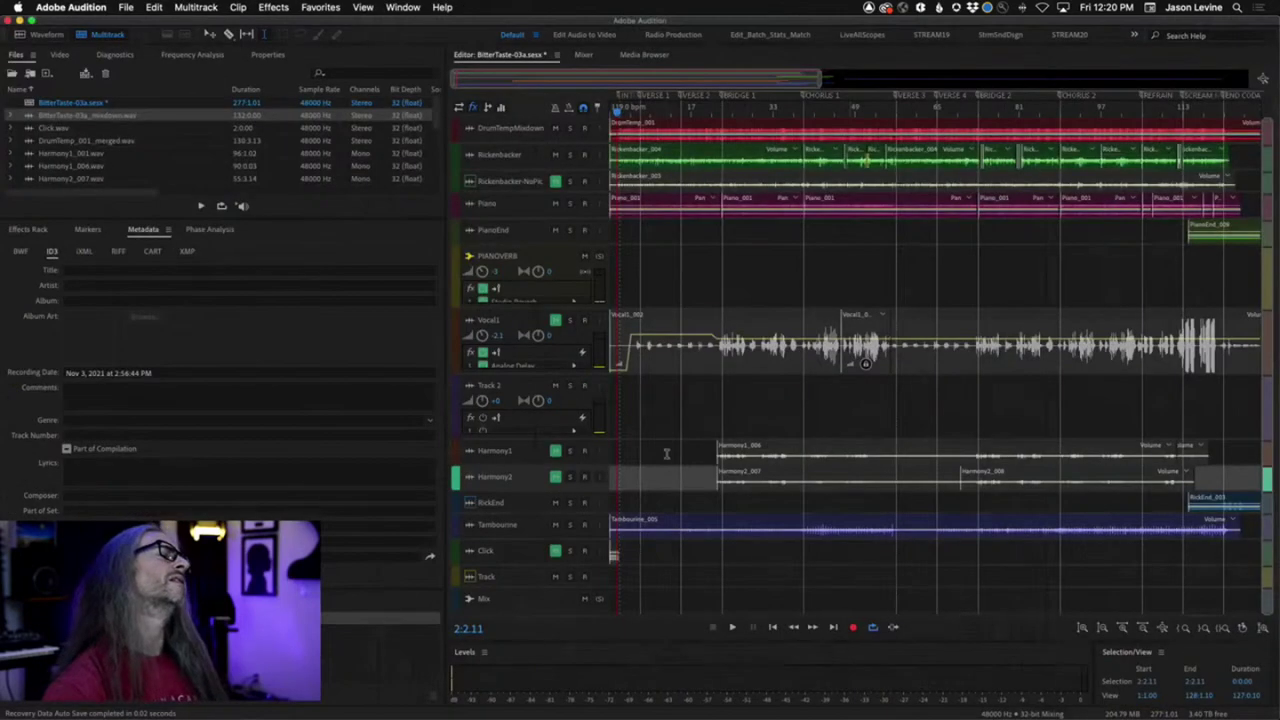
{"action": "mouse_move", "coordinate": [571, 705]}
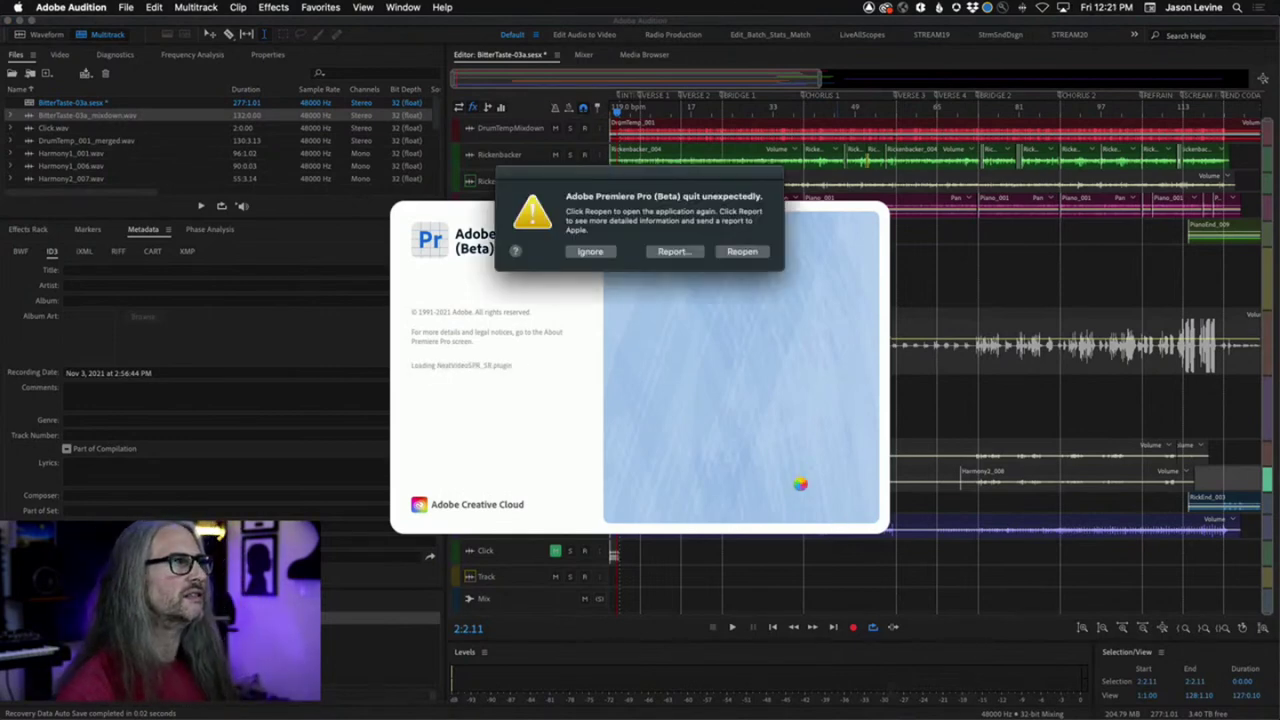
{"action": "left_click", "coordinate": [656, 249]}
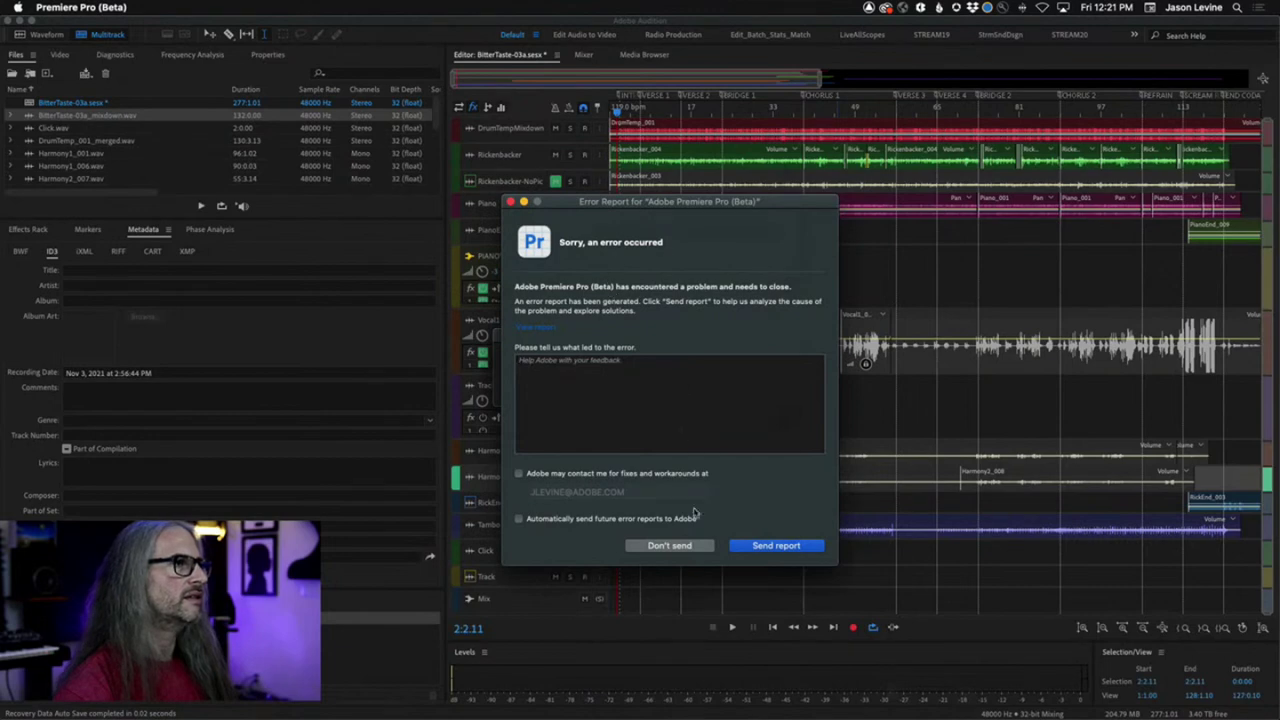
{"action": "left_click", "coordinate": [746, 549]}
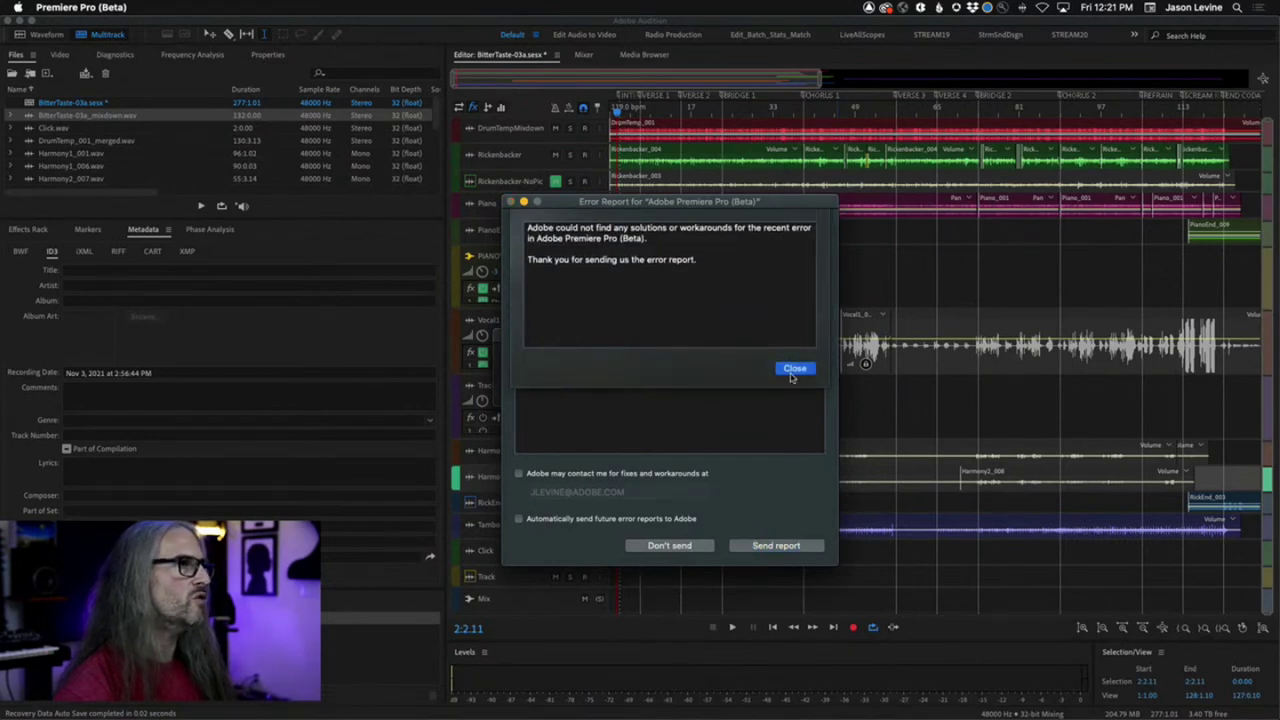
{"action": "left_click", "coordinate": [790, 370]}
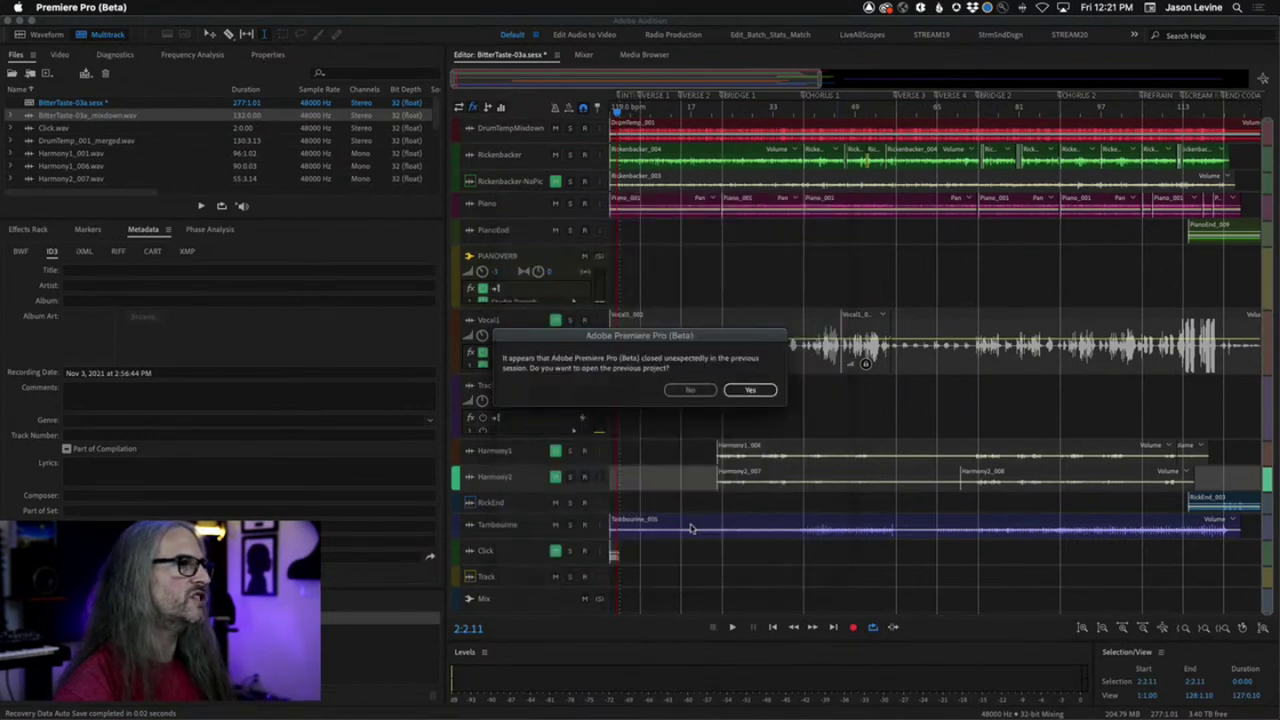
{"action": "left_click", "coordinate": [698, 391]}
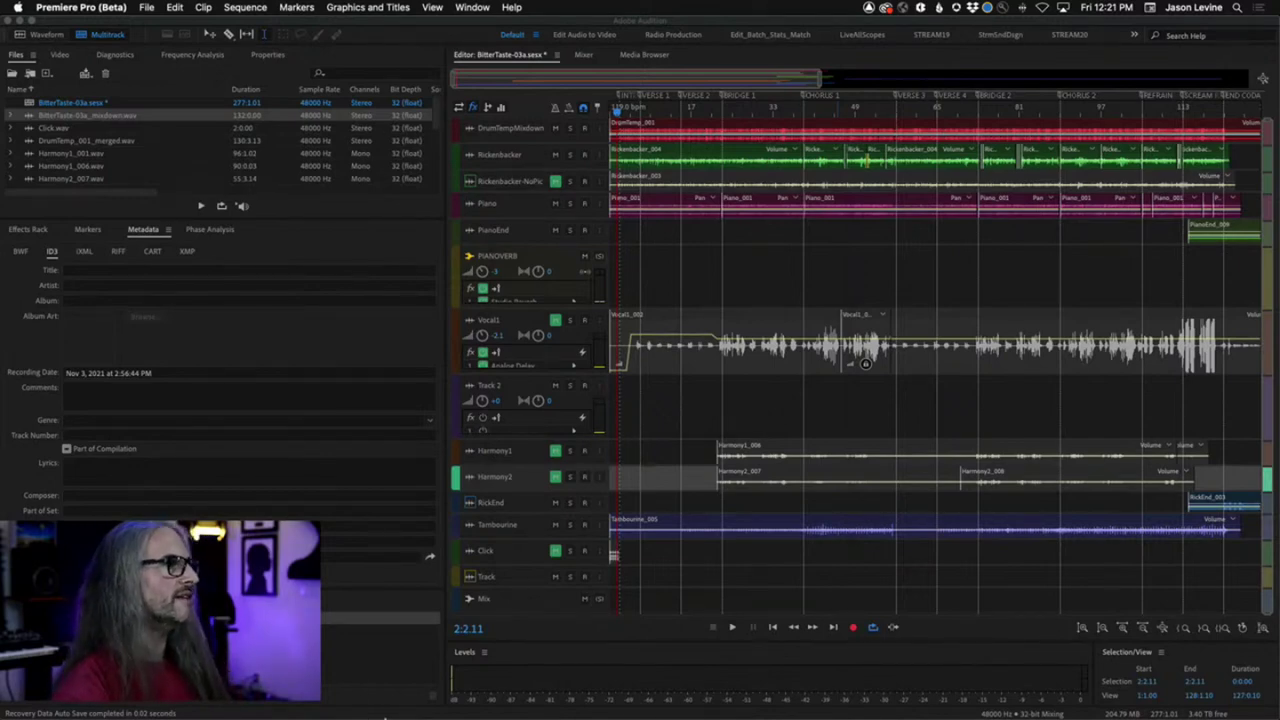
{"action": "mouse_move", "coordinate": [385, 717]}
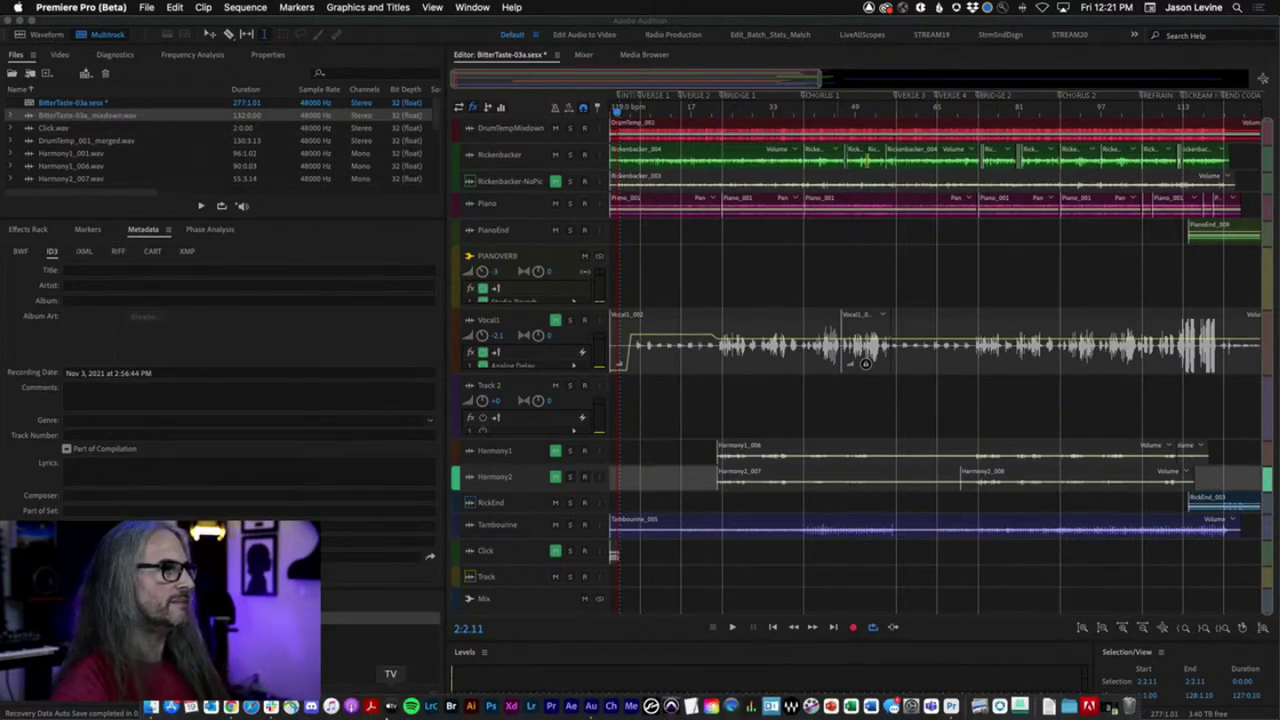
{"action": "left_click", "coordinate": [950, 707]}
Reopen MAX Keynote-01, Auto Tone the webcam clip, and compare with effects muted
{"action": "left_click", "coordinate": [305, 510]}
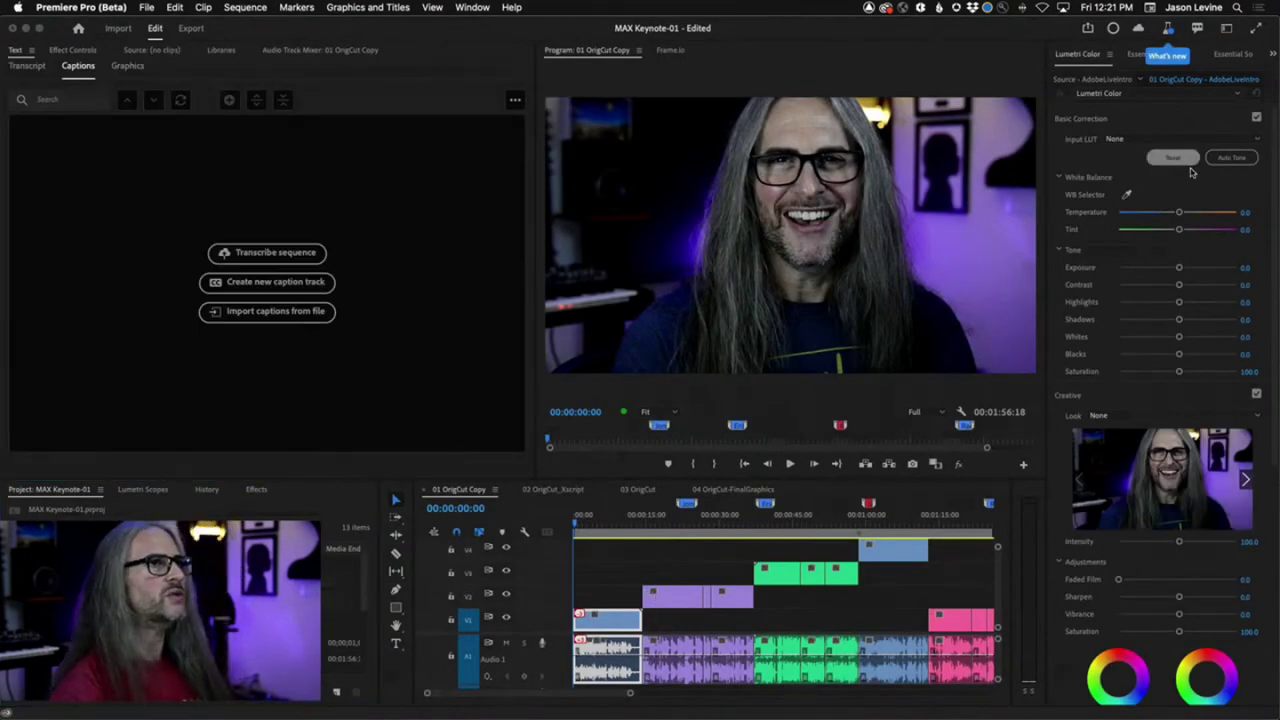
{"action": "left_click", "coordinate": [1231, 157]}
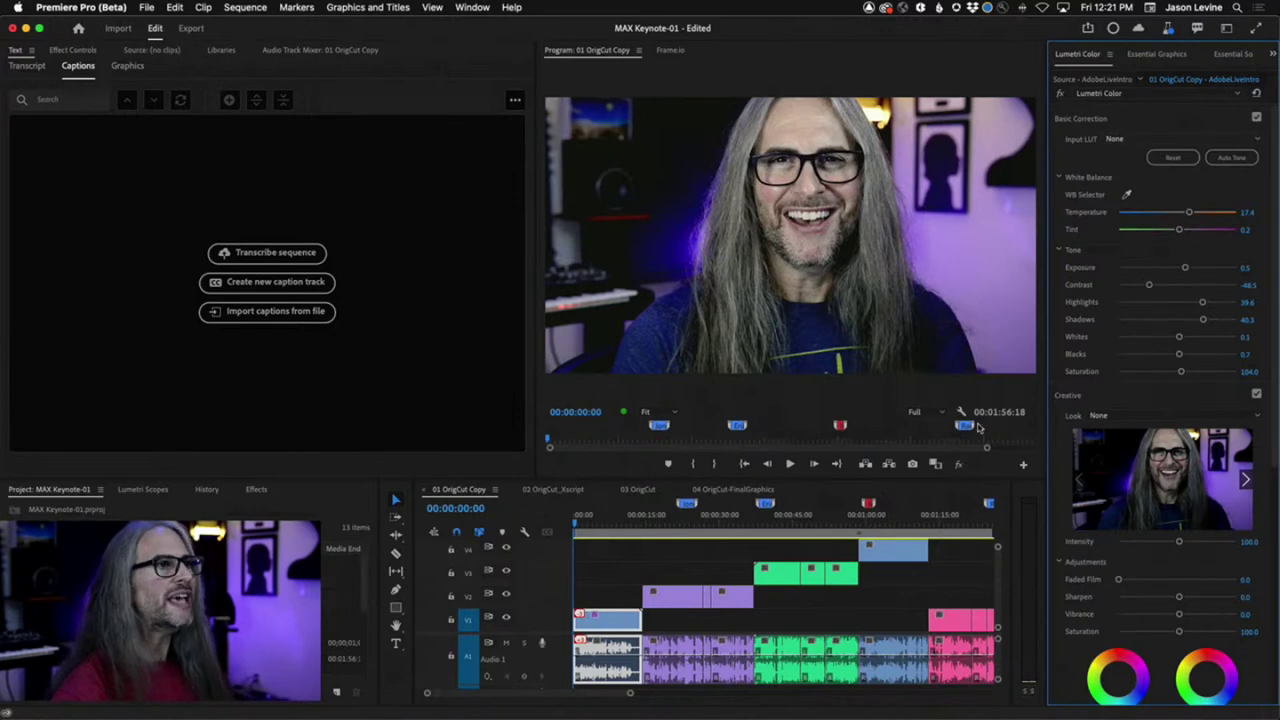
{"action": "left_click", "coordinate": [958, 465]}
{"action": "left_click", "coordinate": [958, 465]}
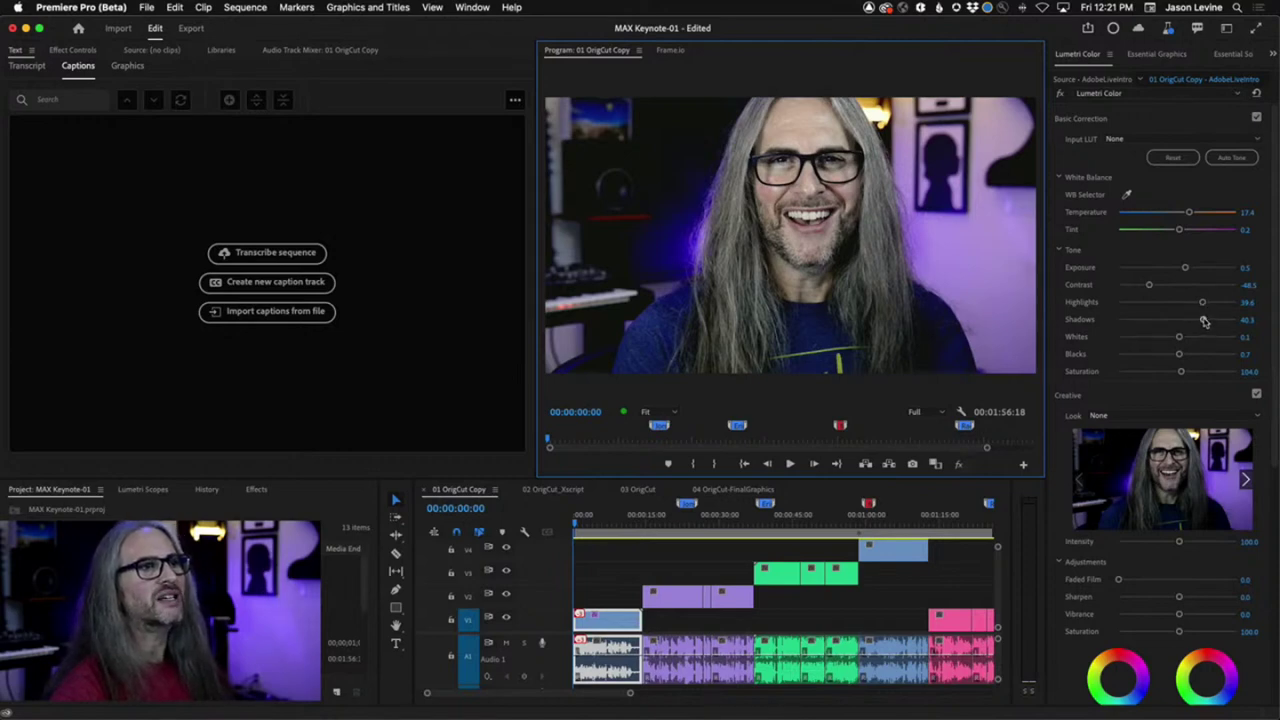
Lower the clip's Shadows, compare with the Lumetri grade bypassed, then select the left purple V2 clip
{"action": "left_click_drag", "start_coordinate": [1203, 320], "coordinate": [1195, 320]}
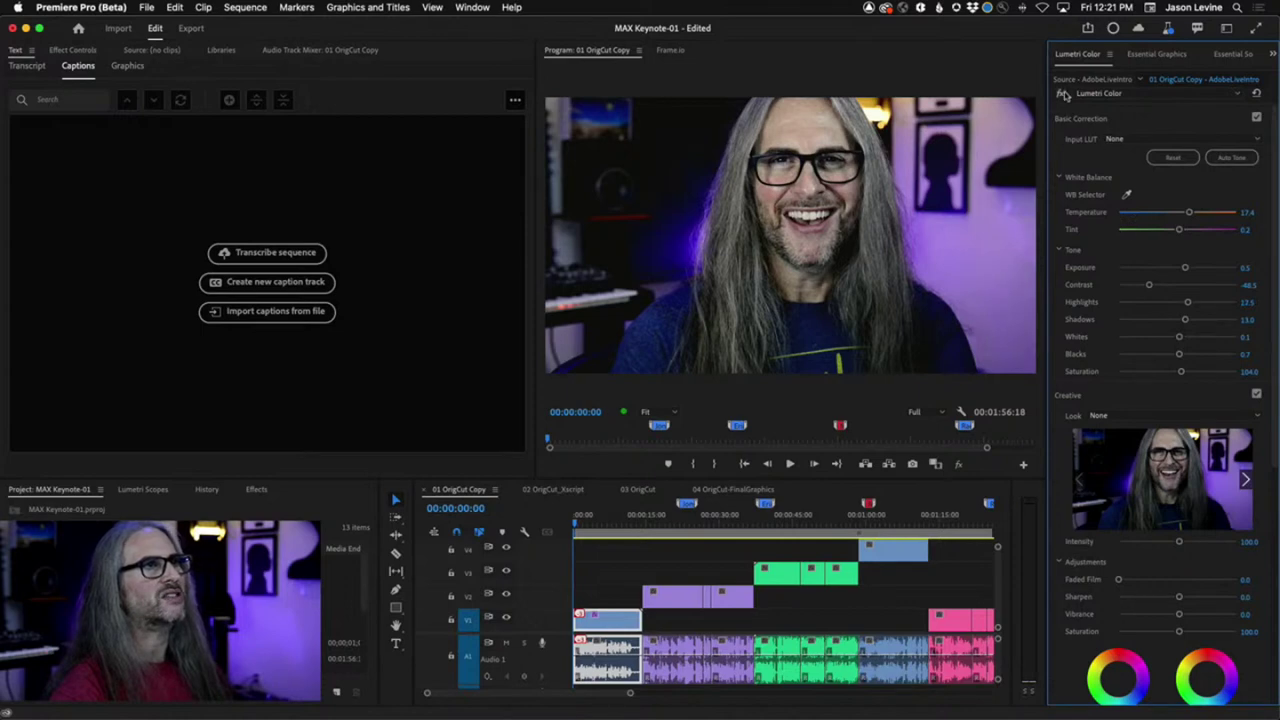
{"action": "left_click", "coordinate": [1062, 93]}
{"action": "left_click", "coordinate": [1062, 93]}
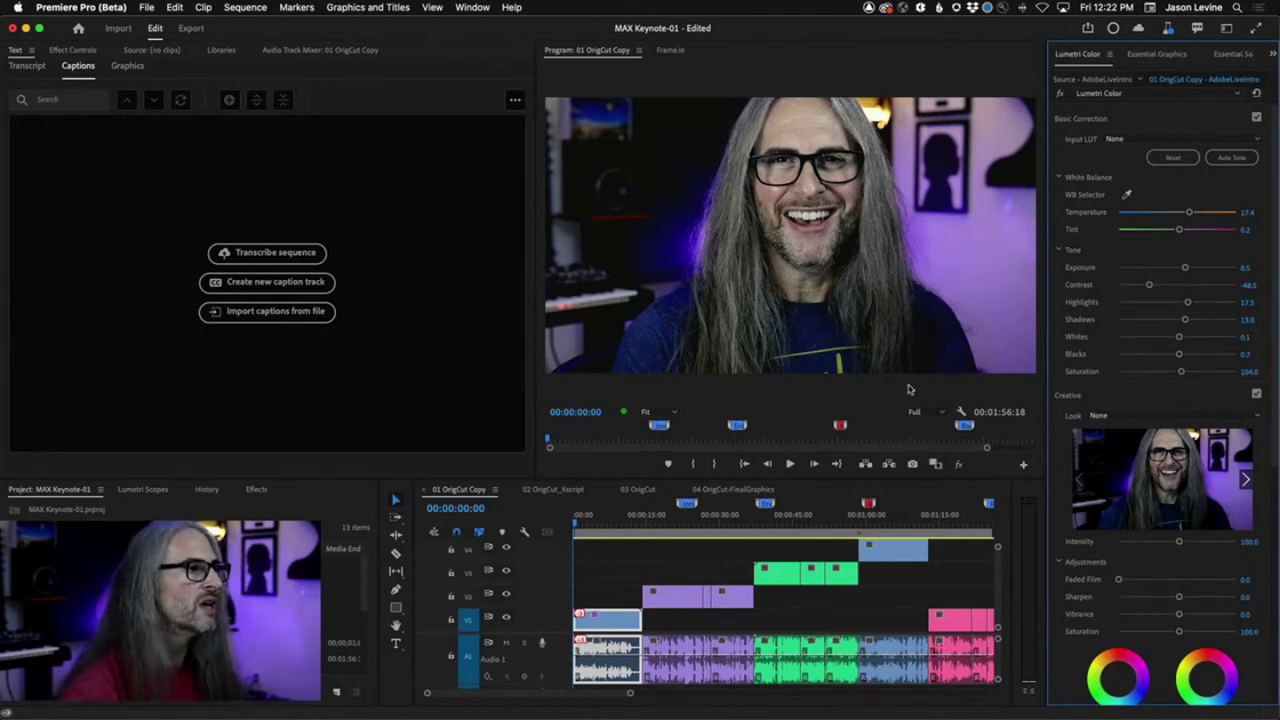
{"action": "left_click", "coordinate": [656, 598]}
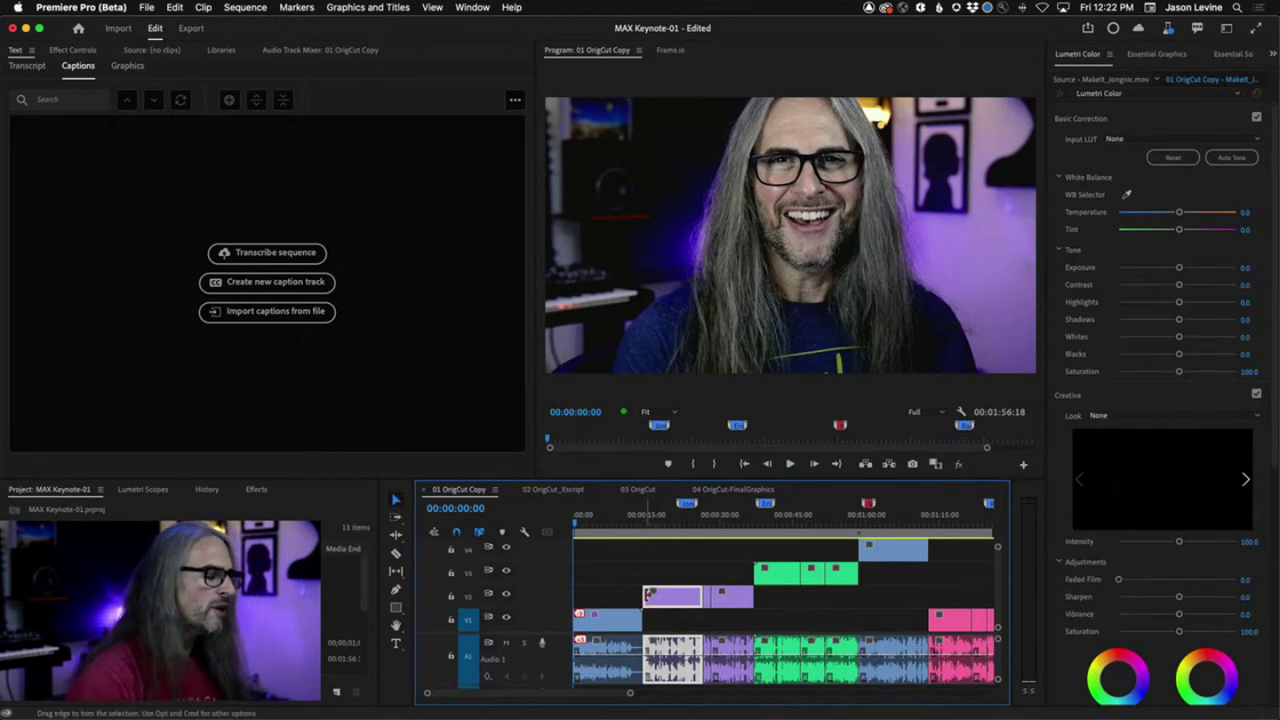
Trim two purple V2 and two green V3 edit points together in one drag
{"action": "left_click", "coordinate": [648, 596]}
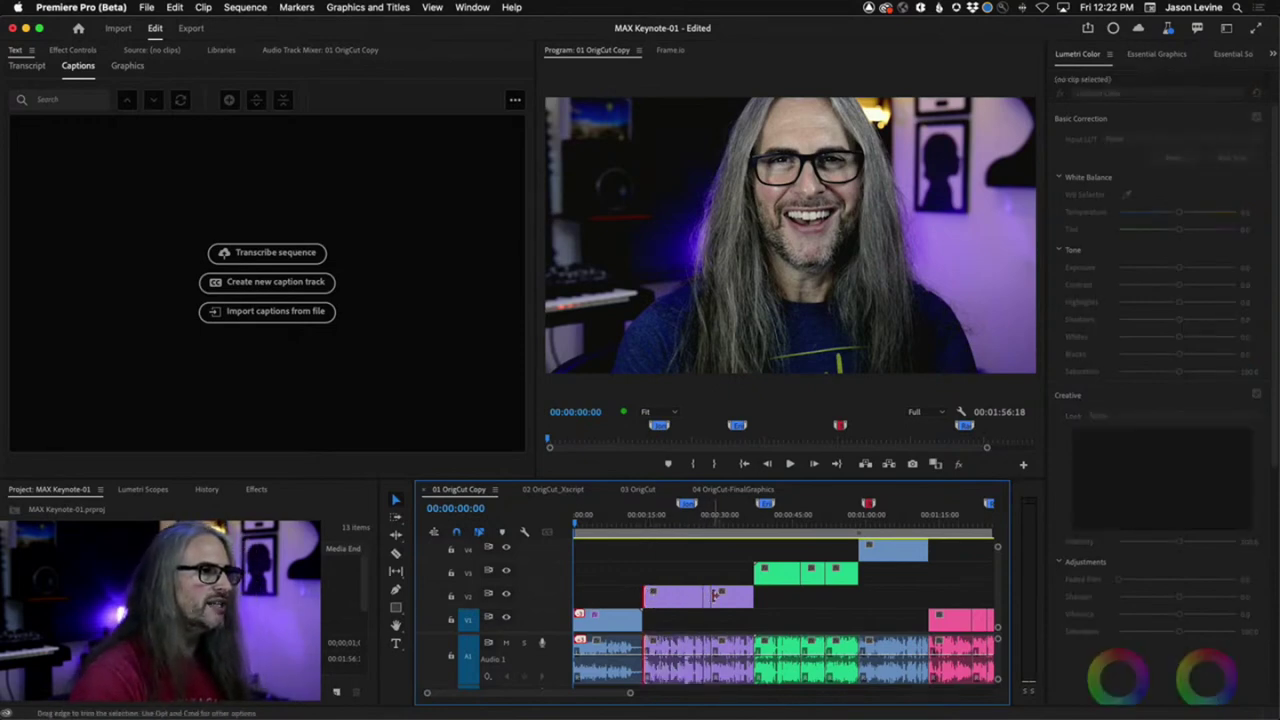
{"action": "left_click", "coordinate": [714, 596], "text": "shift"}
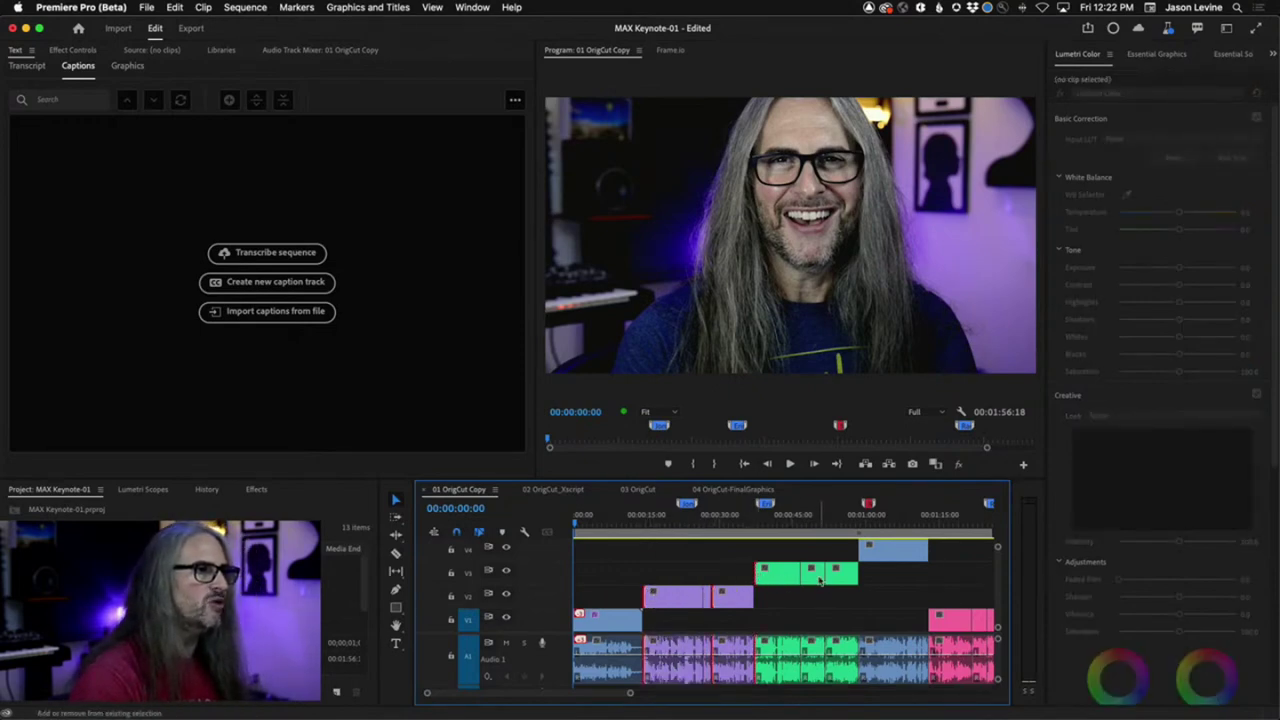
{"action": "left_click", "coordinate": [802, 578], "text": "shift"}
{"action": "left_click", "coordinate": [827, 578], "text": "shift"}
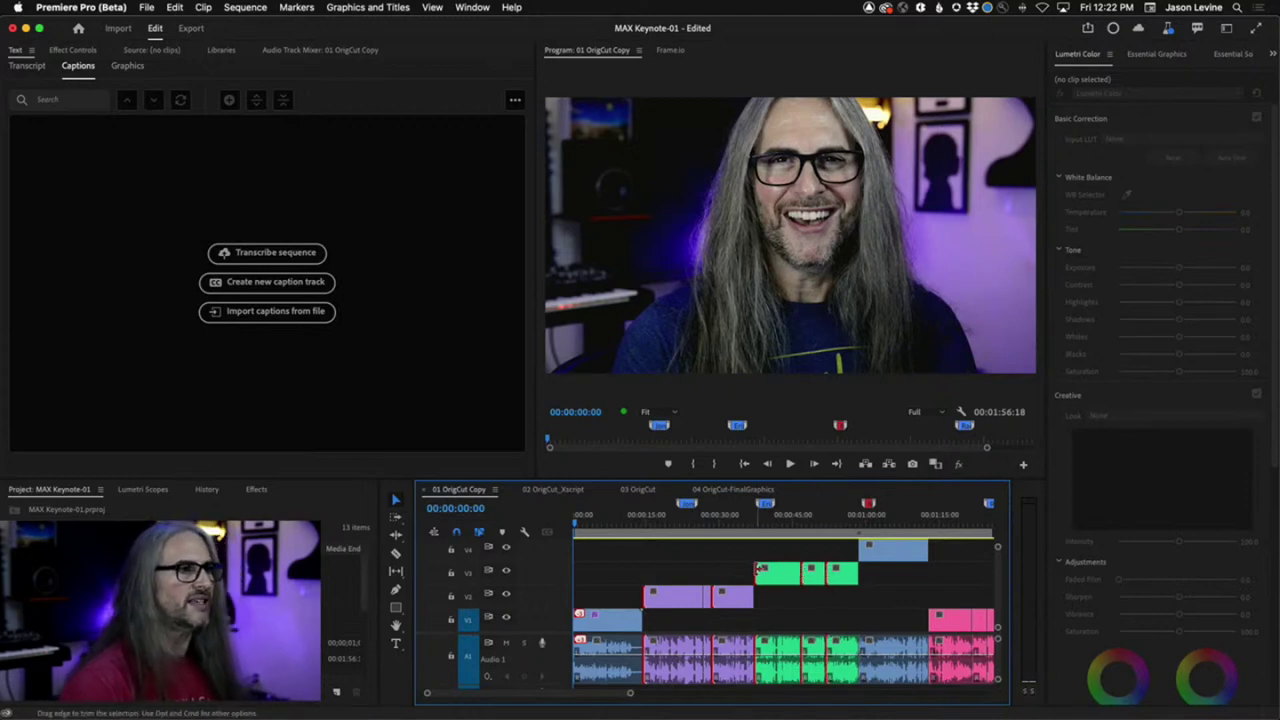
{"action": "mouse_move", "coordinate": [759, 570]}
{"action": "left_mouse_down"}
{"action": "mouse_move", "coordinate": [778, 570]}
{"action": "mouse_move", "coordinate": [758, 568]}
{"action": "left_mouse_up"}
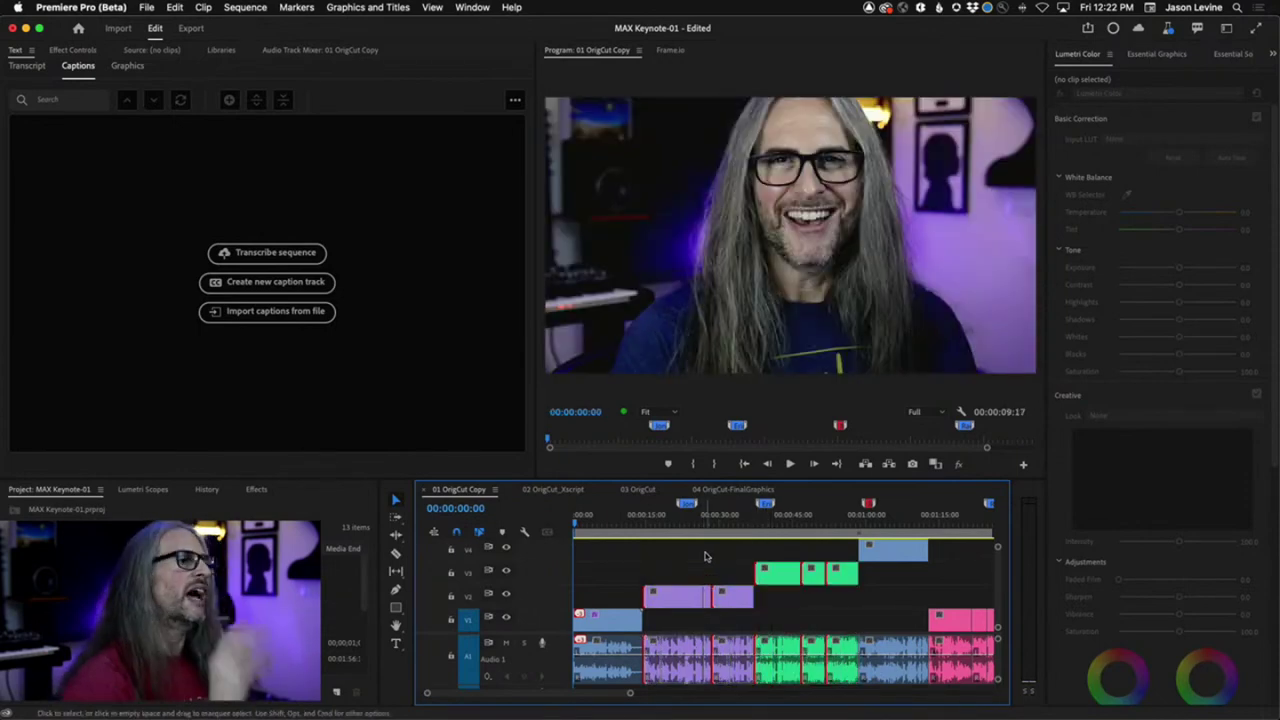
{"action": "left_click", "coordinate": [705, 557]}
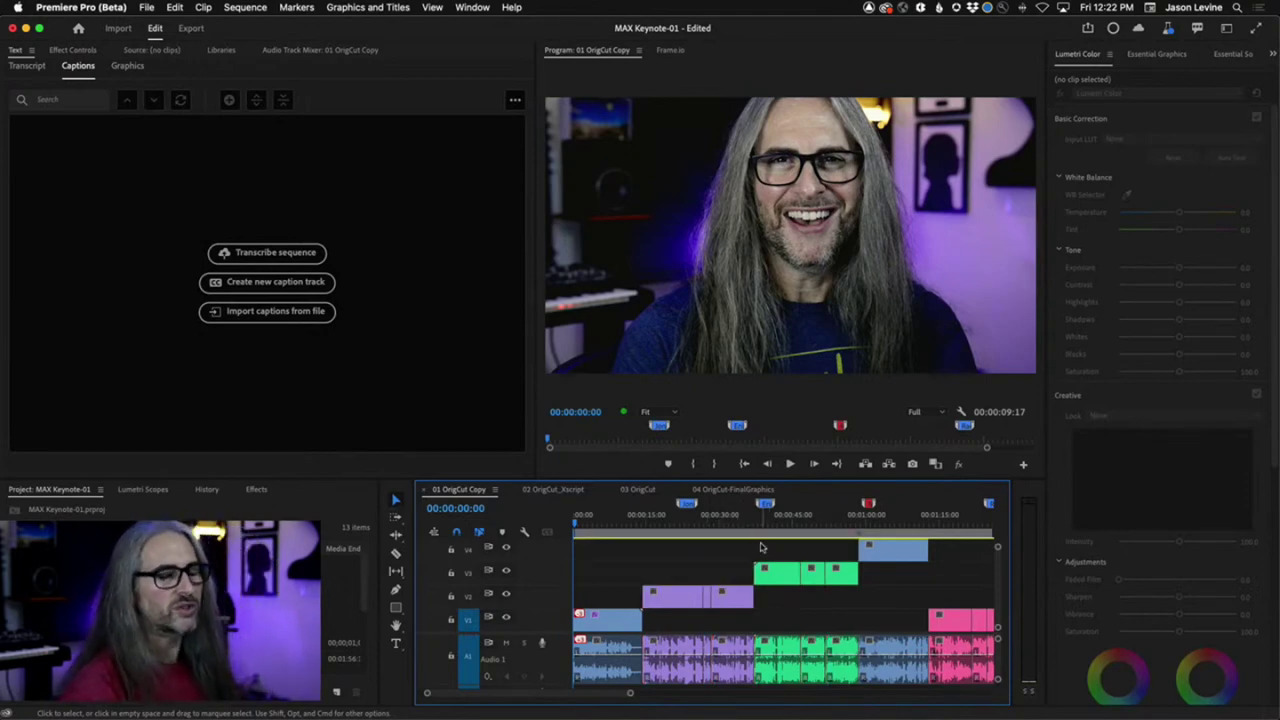
Assign Option+T as the keyboard shortcut for Restore Trim Selection
{"action": "left_click", "coordinate": [96, 7]}
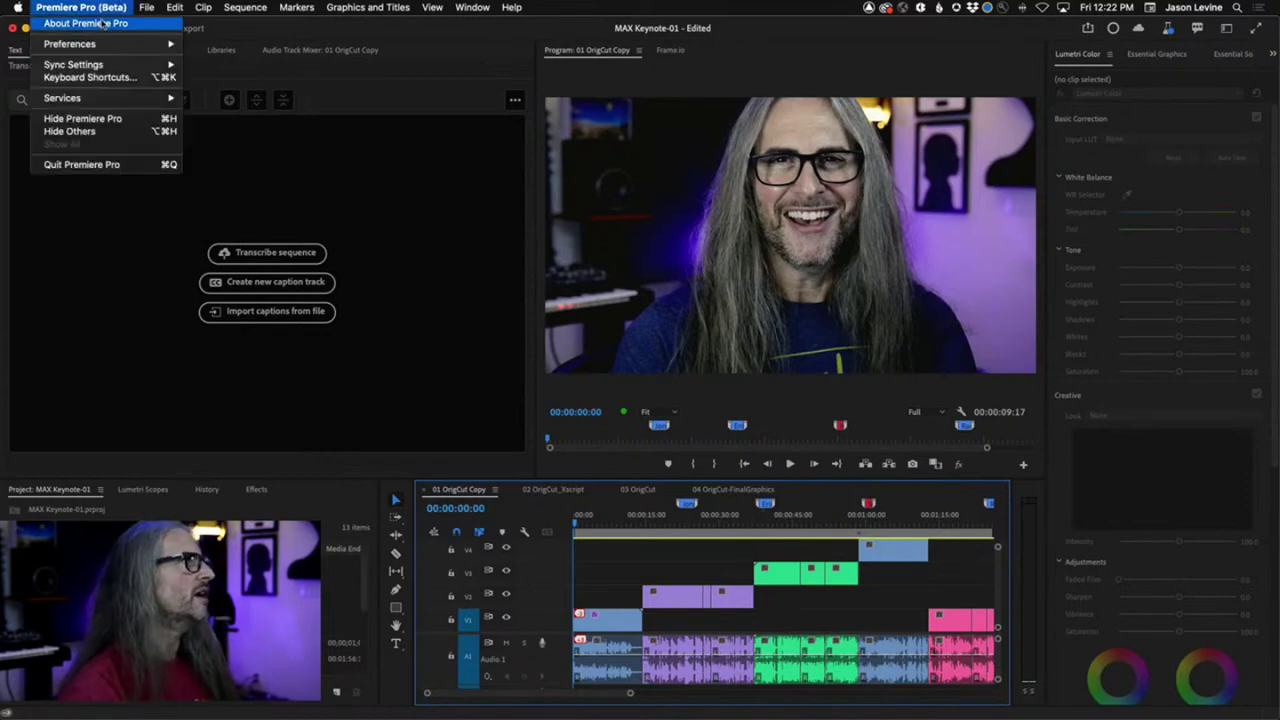
{"action": "left_click", "coordinate": [90, 77]}
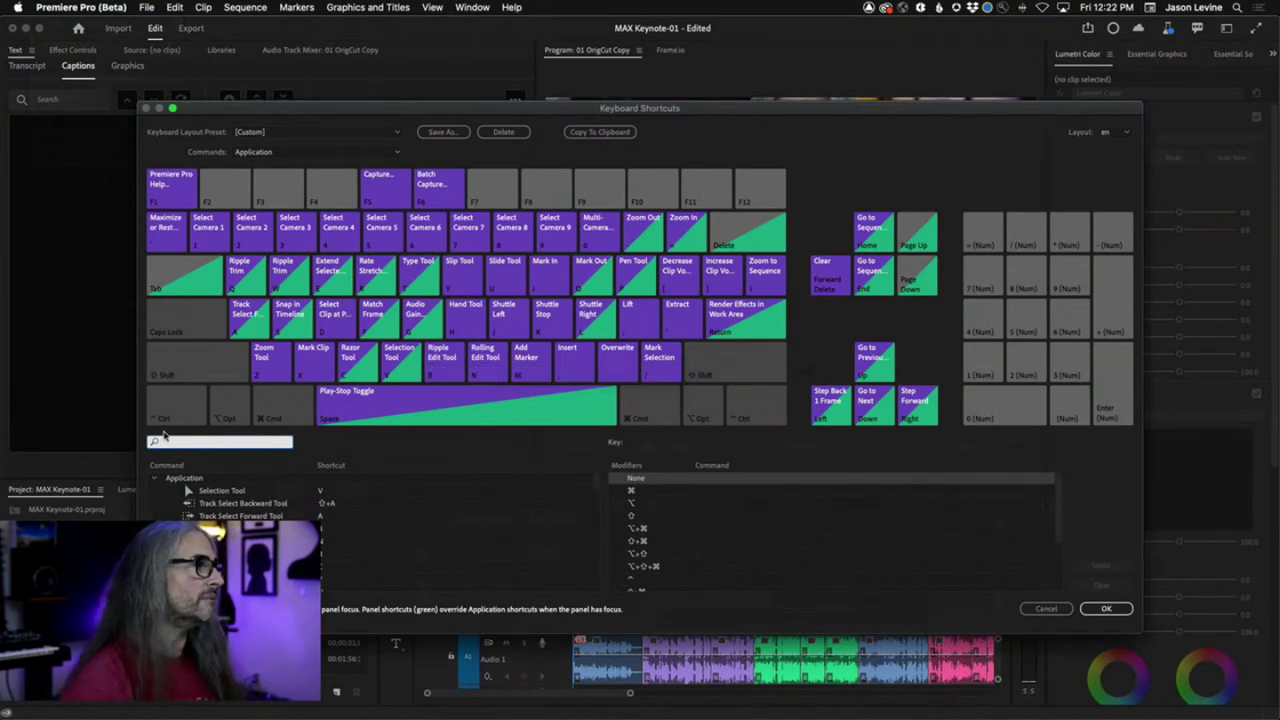
{"action": "type", "text": "restore"}
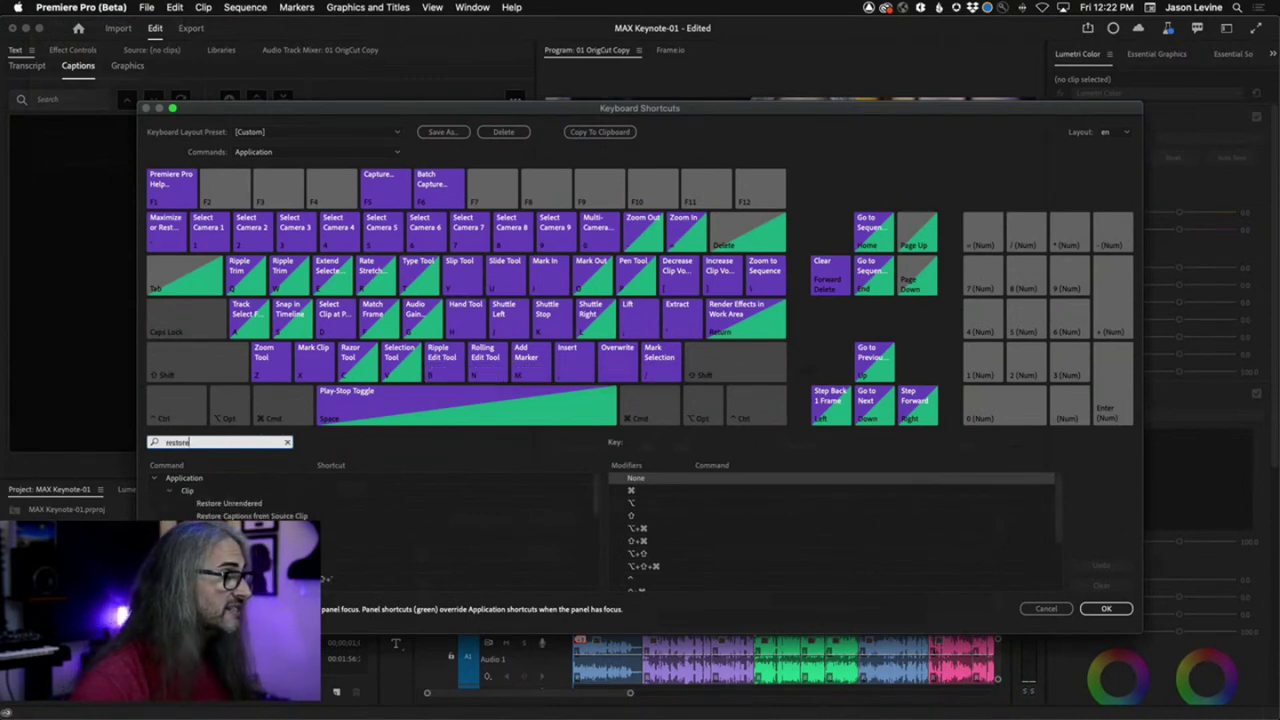
{"action": "type", "text": " trim"}
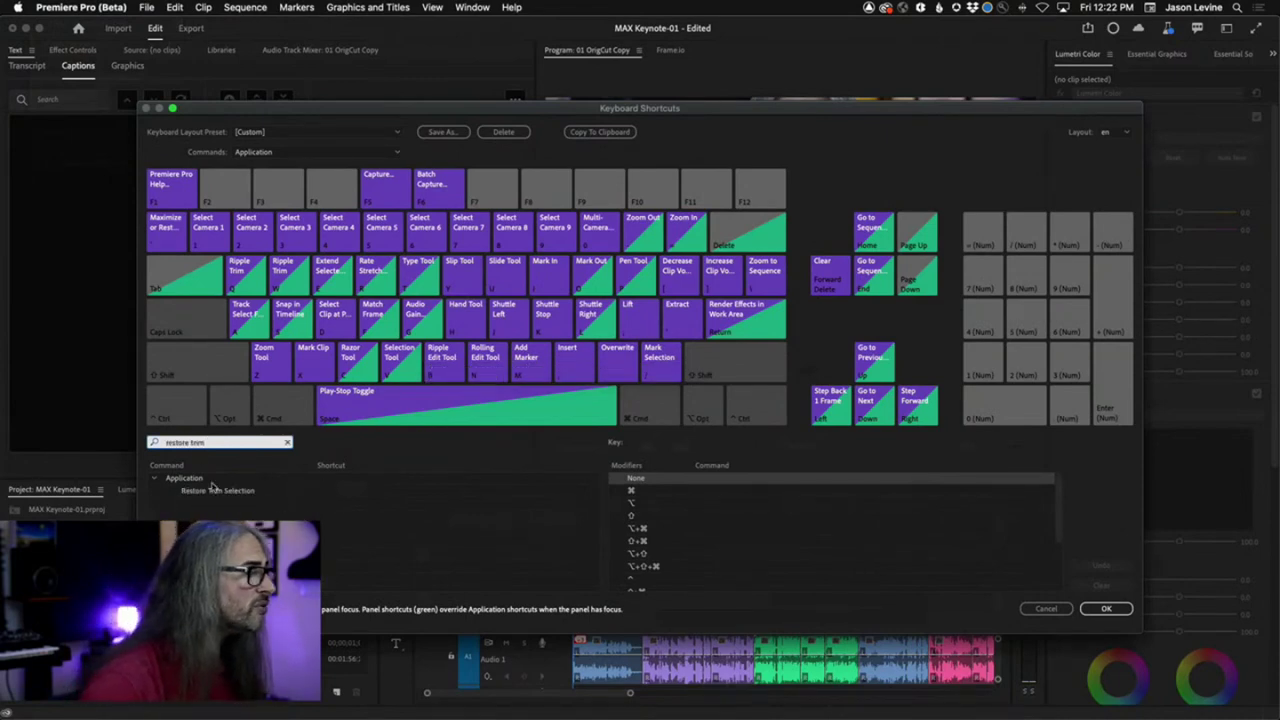
{"action": "left_click", "coordinate": [215, 490]}
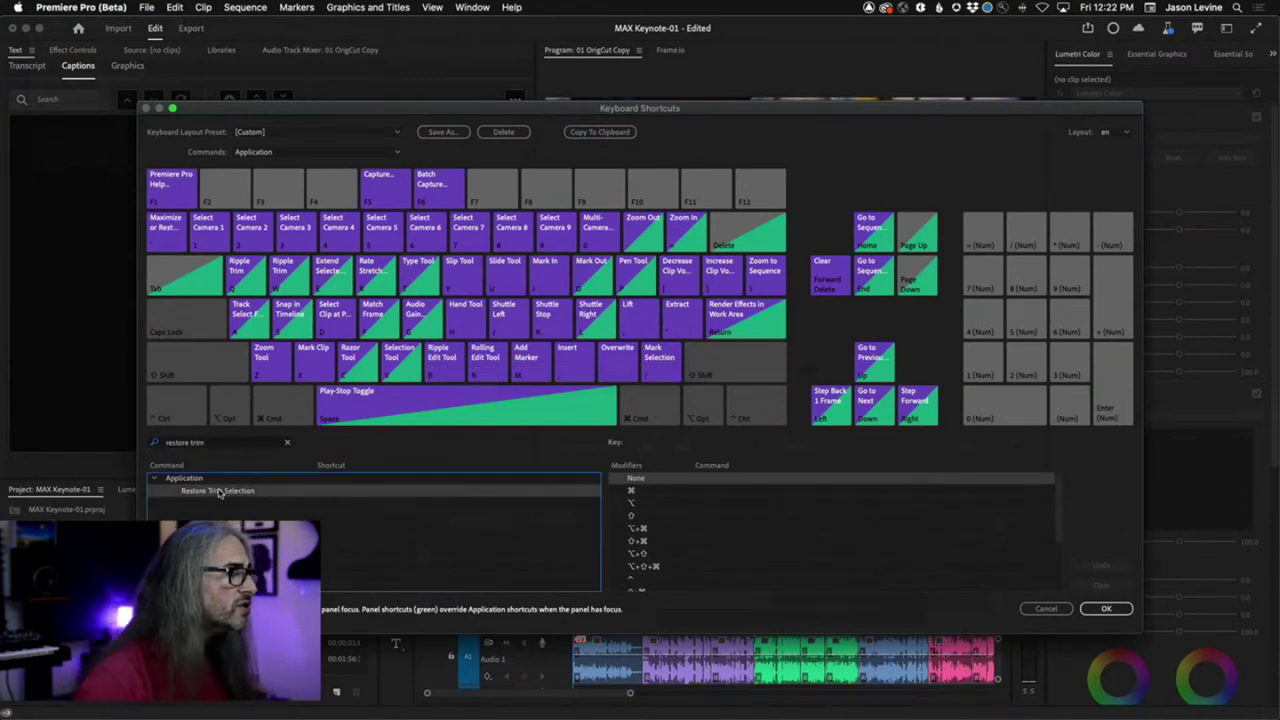
{"action": "left_click", "coordinate": [331, 493]}
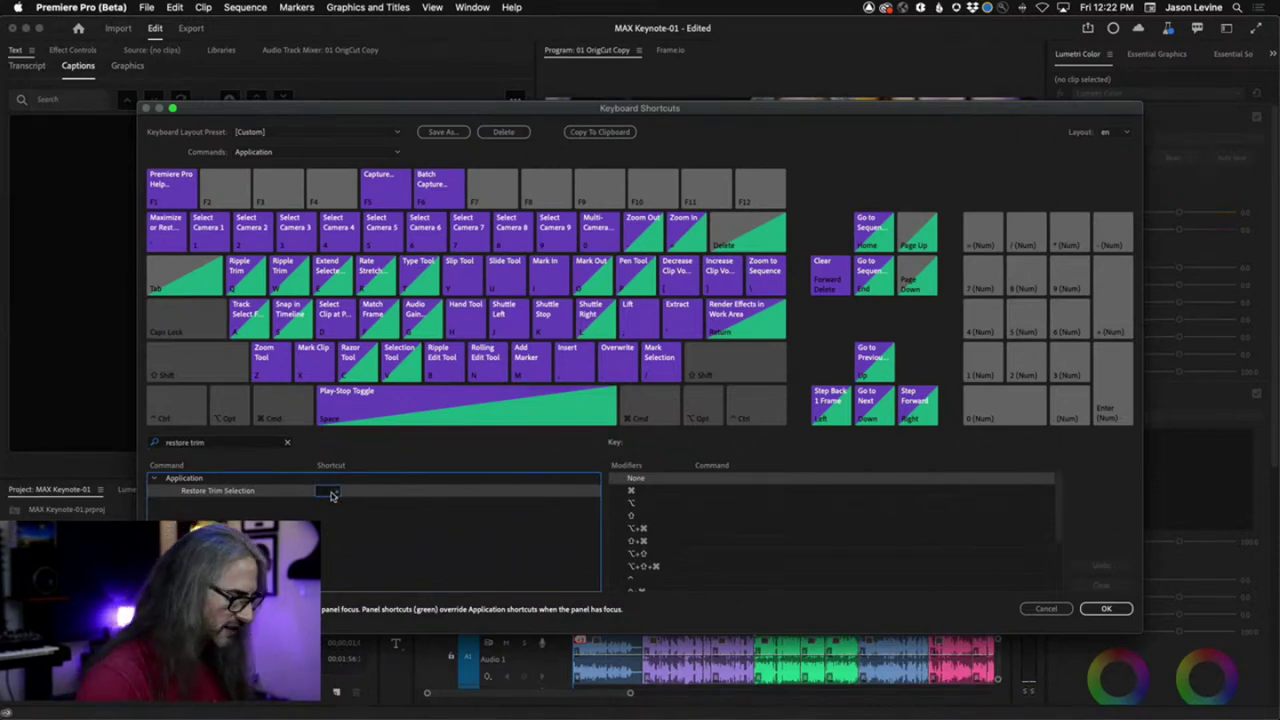
{"action": "key", "text": "alt"}
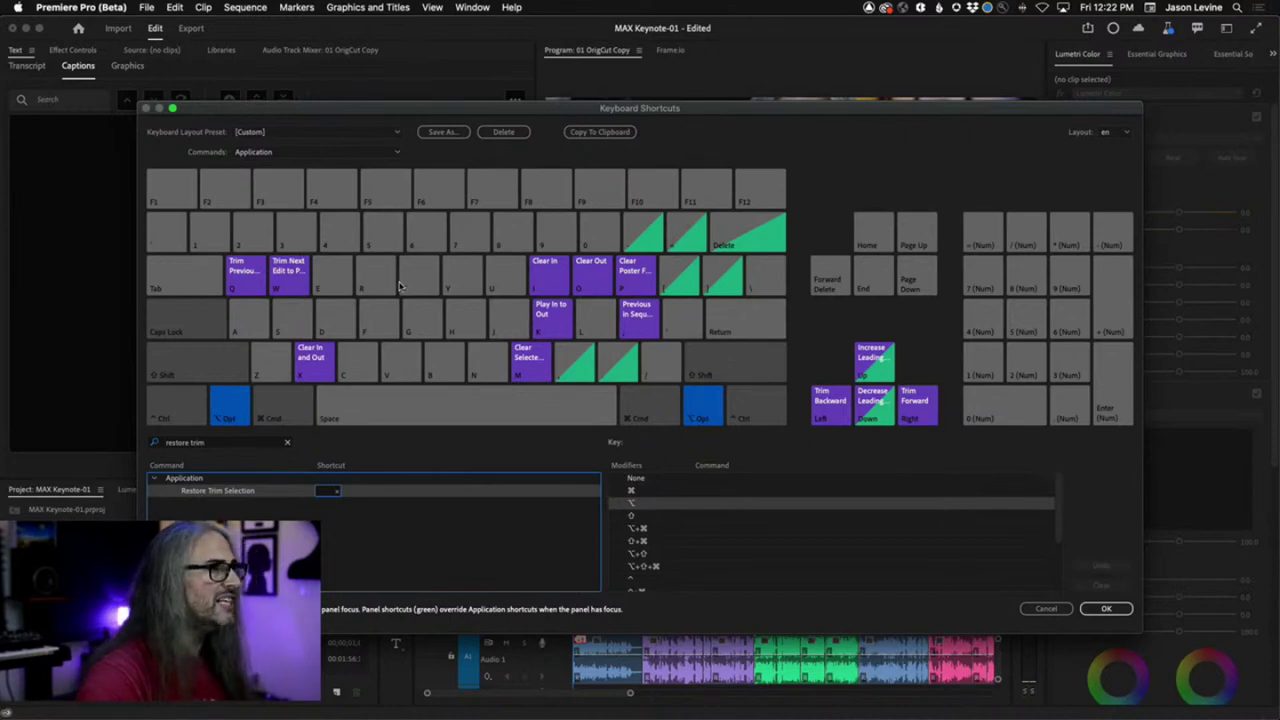
{"action": "key", "text": "alt"}
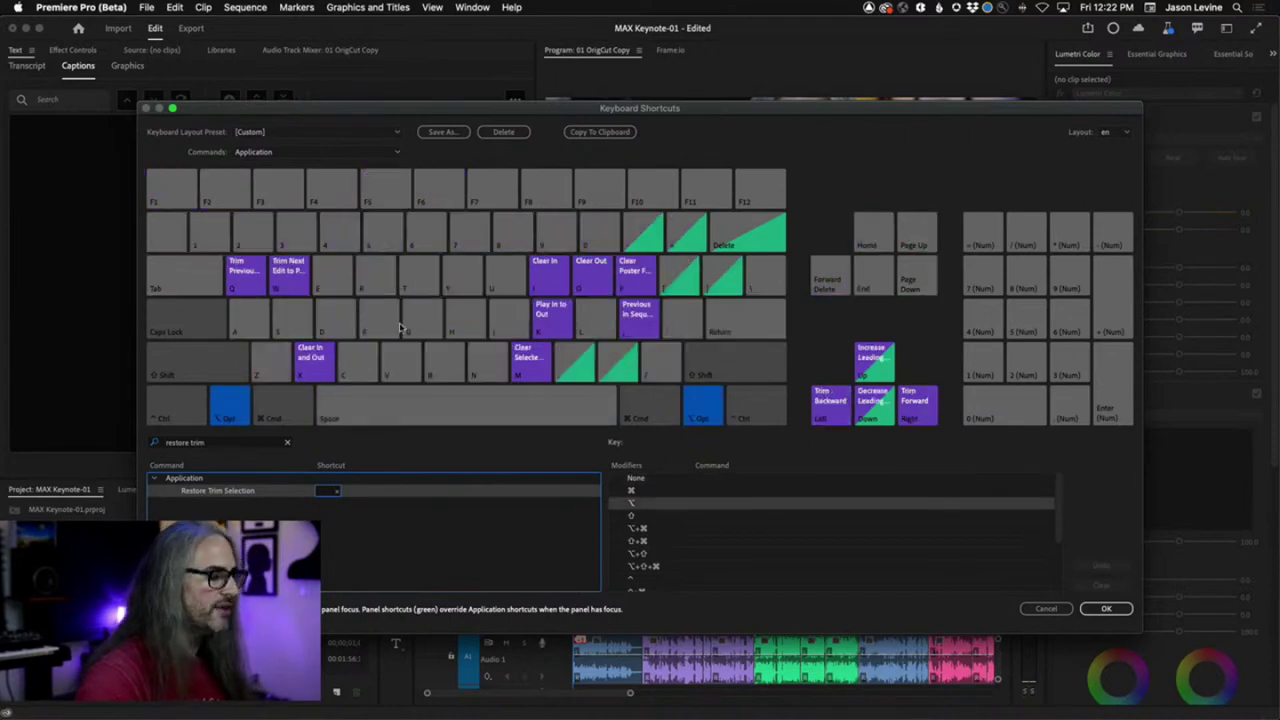
{"action": "key", "text": "alt+t"}
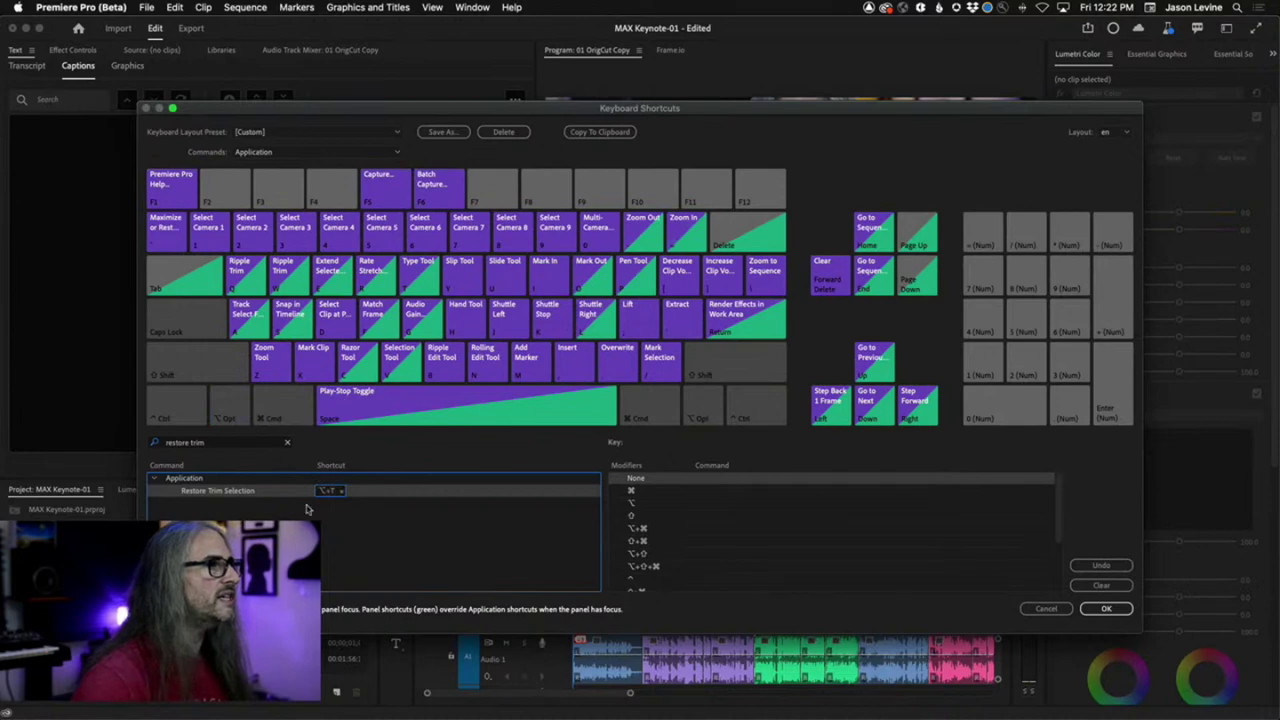
{"action": "key", "text": "alt"}
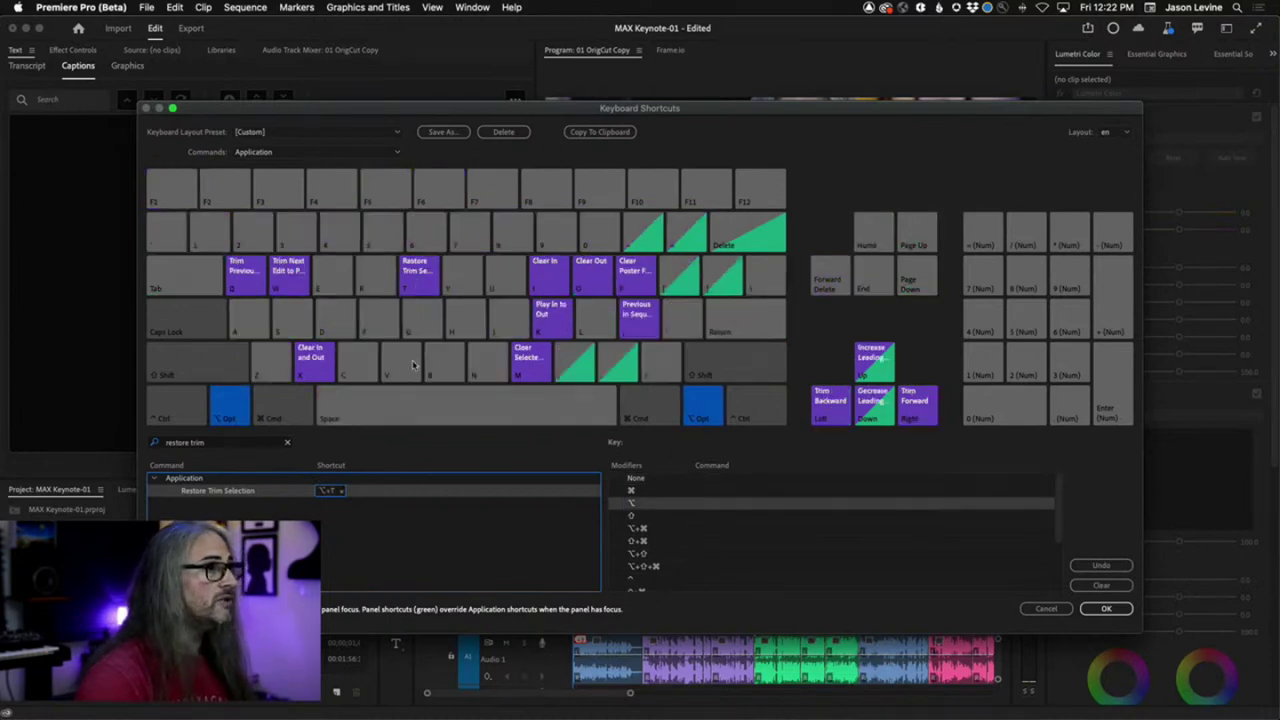
Save the shortcut and reselect edit points on the purple V2 and green V3 clips
{"action": "left_click", "coordinate": [1108, 607]}
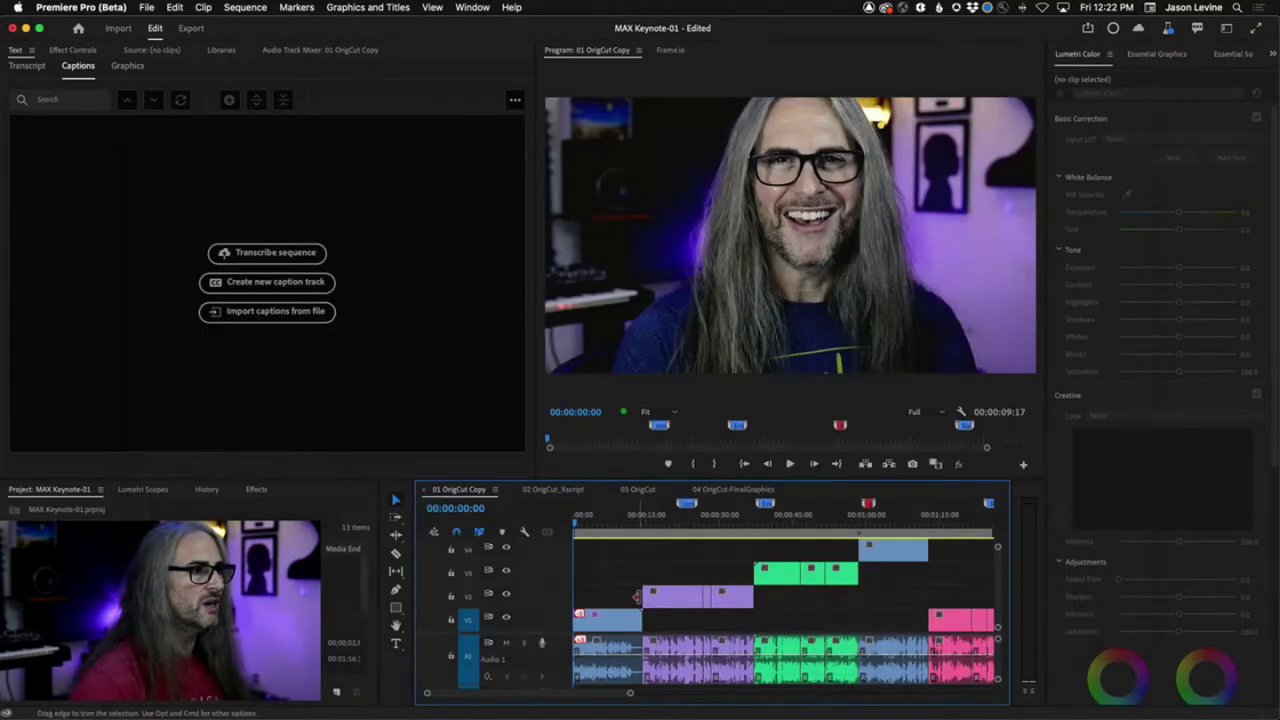
{"action": "left_click", "coordinate": [637, 597]}
{"action": "left_click", "coordinate": [705, 597], "text": "shift"}
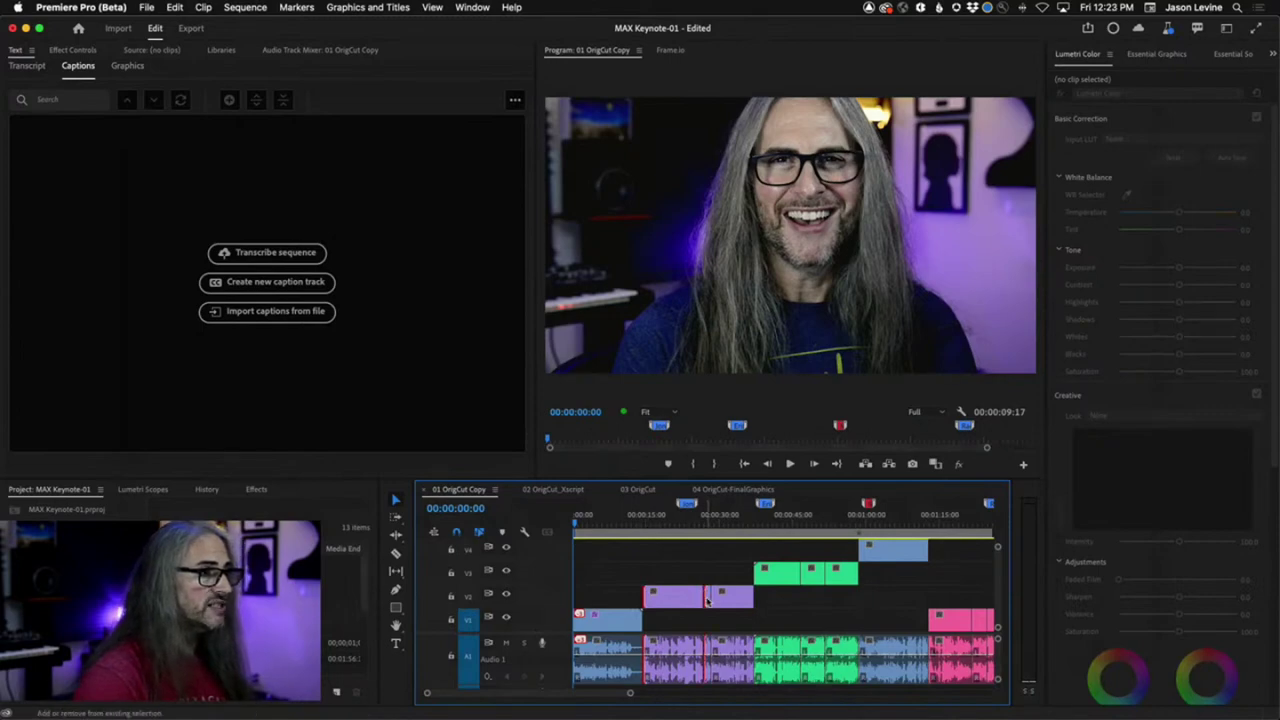
{"action": "left_click", "coordinate": [757, 575], "text": "shift"}
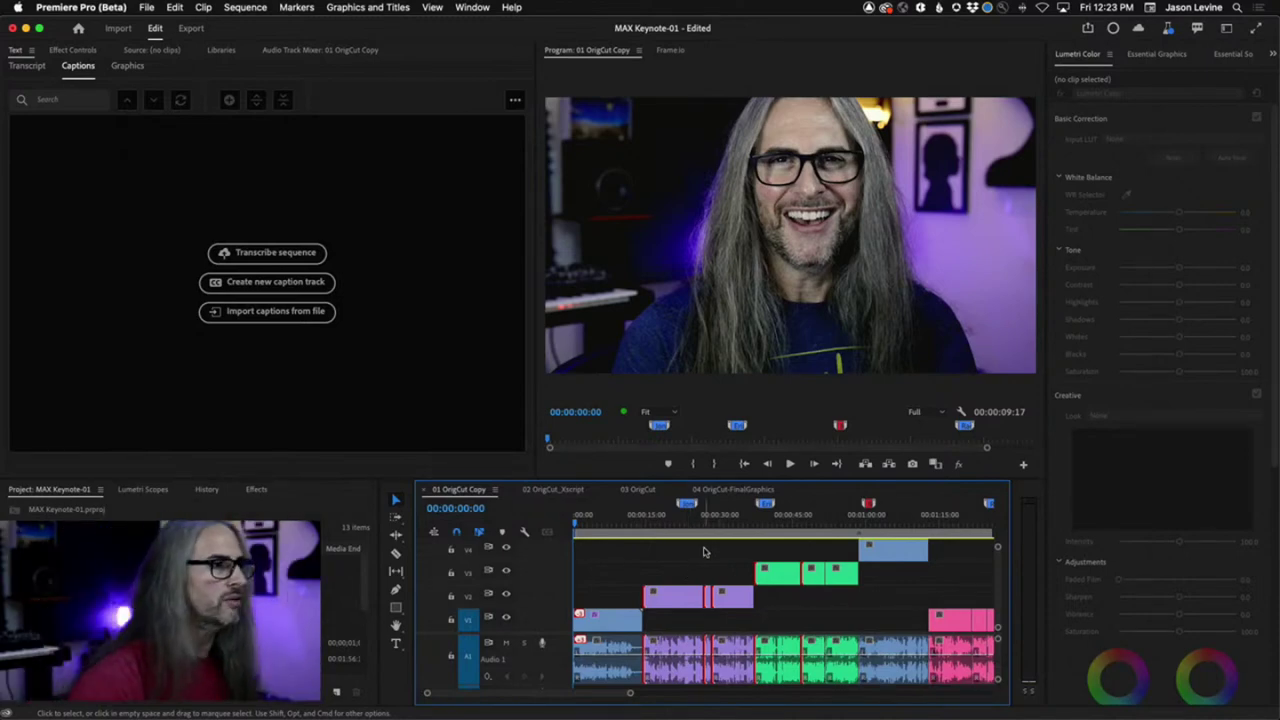
Select the empty V4 gap, clear it, then select the gap before the green V3 clip
{"action": "left_click", "coordinate": [704, 552]}
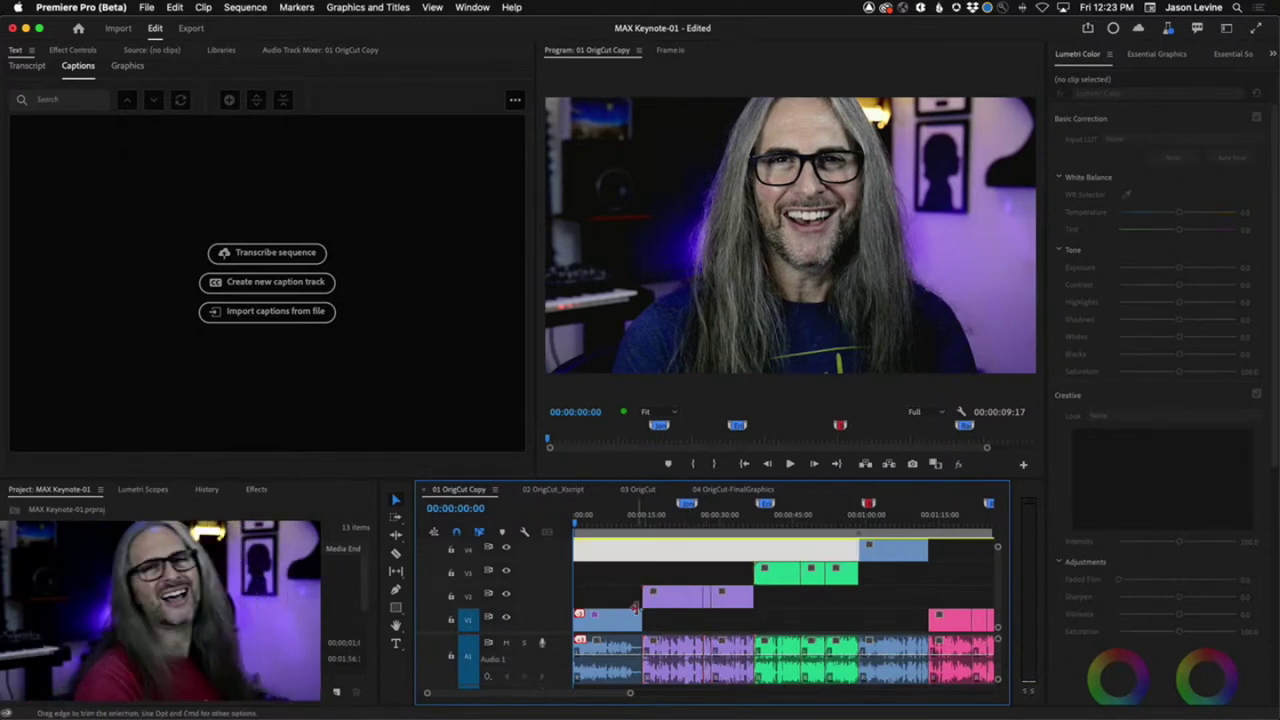
{"action": "left_click", "coordinate": [586, 587]}
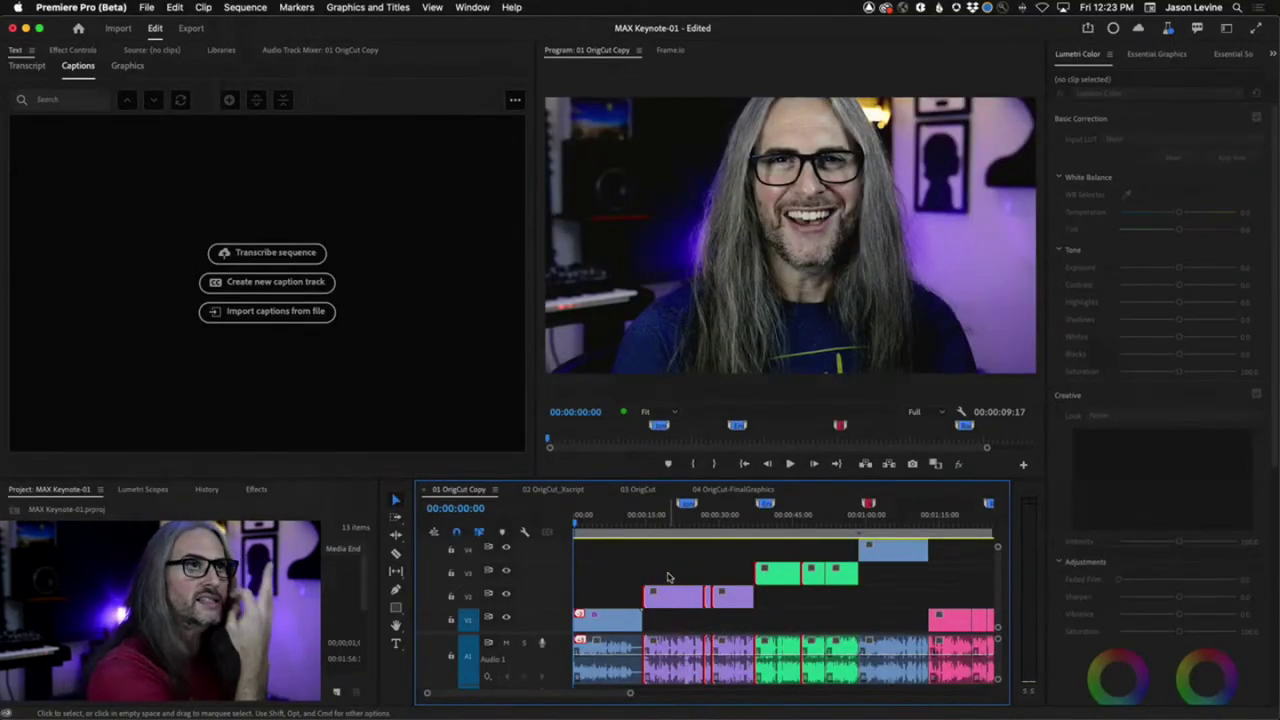
{"action": "left_click", "coordinate": [616, 450]}
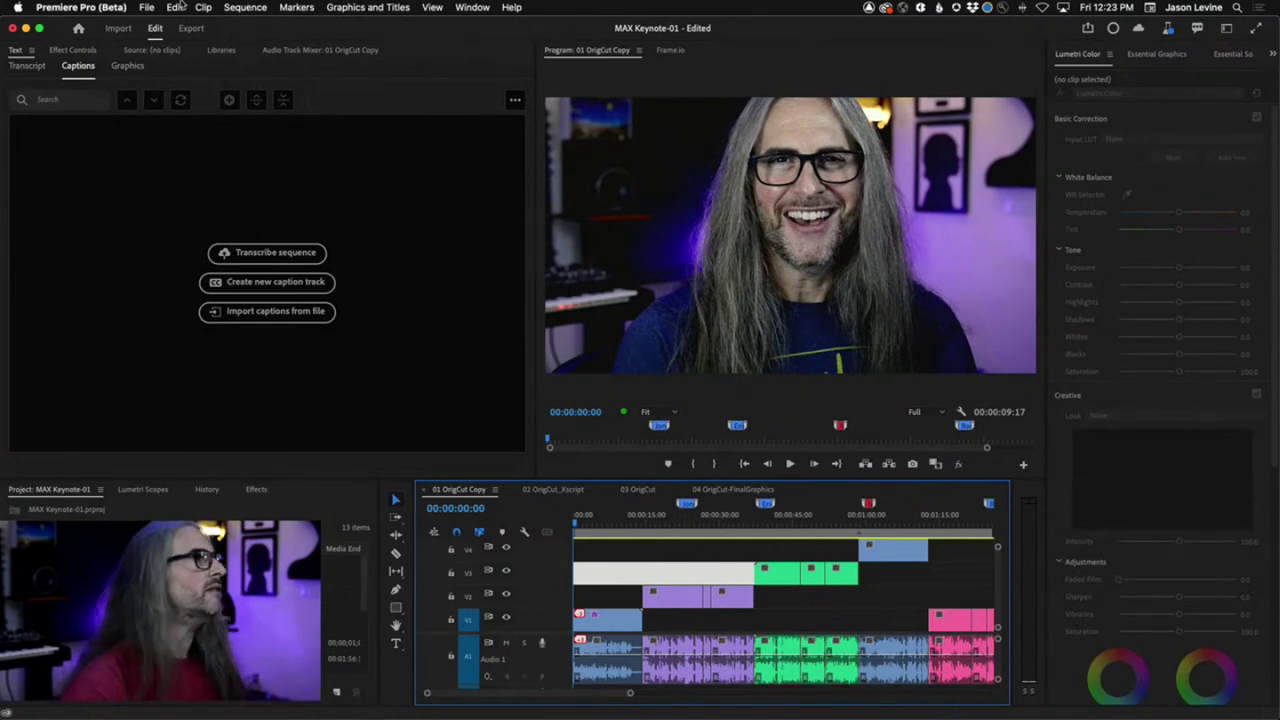
{"action": "left_click", "coordinate": [146, 7]}
Create a Rec. 709 bars-and-tone clip with the Automatic preset and make a sequence from it
{"action": "mouse_move", "coordinate": [160, 23]}
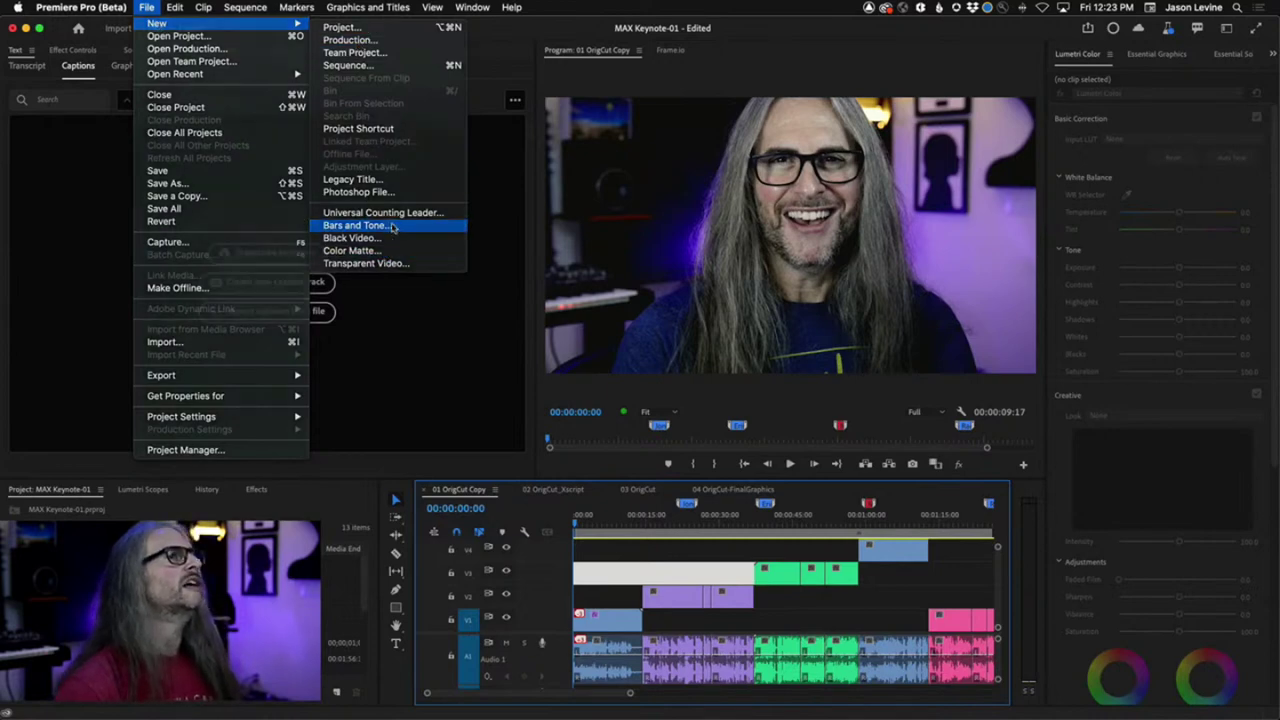
{"action": "left_click", "coordinate": [391, 226]}
{"action": "left_click_drag", "start_coordinate": [621, 252], "coordinate": [659, 153]}
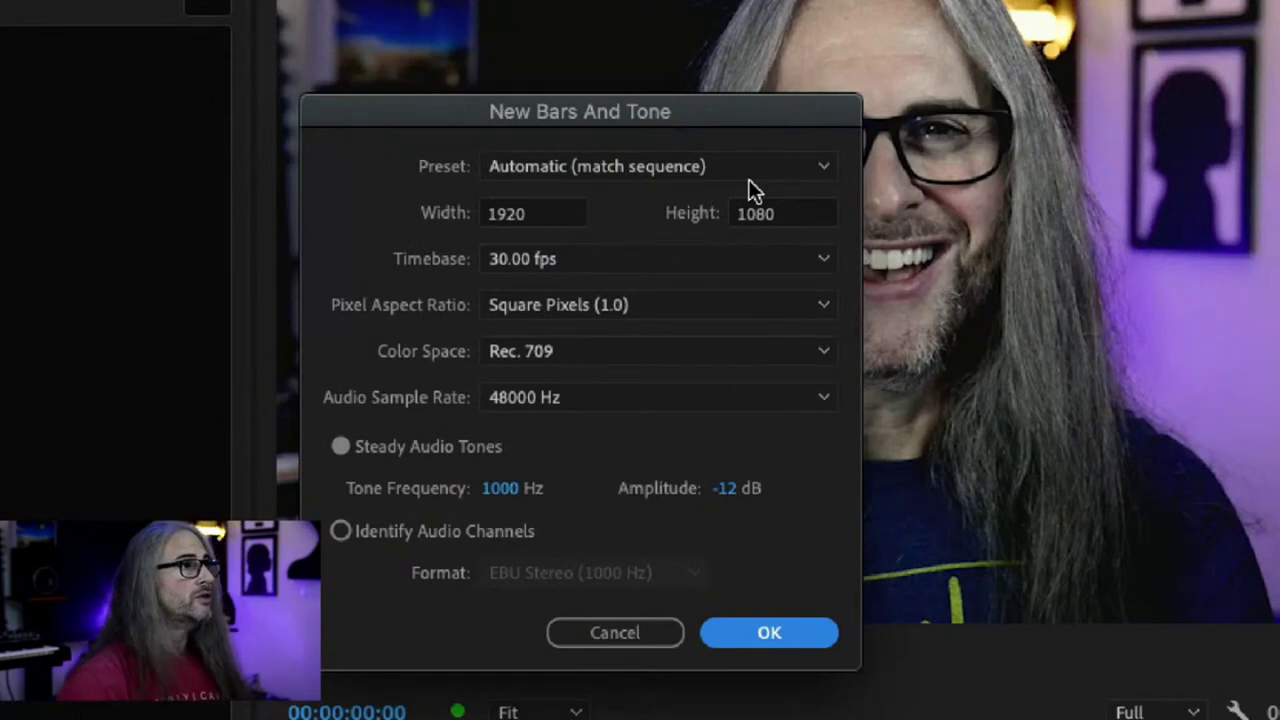
{"action": "left_click", "coordinate": [726, 349]}
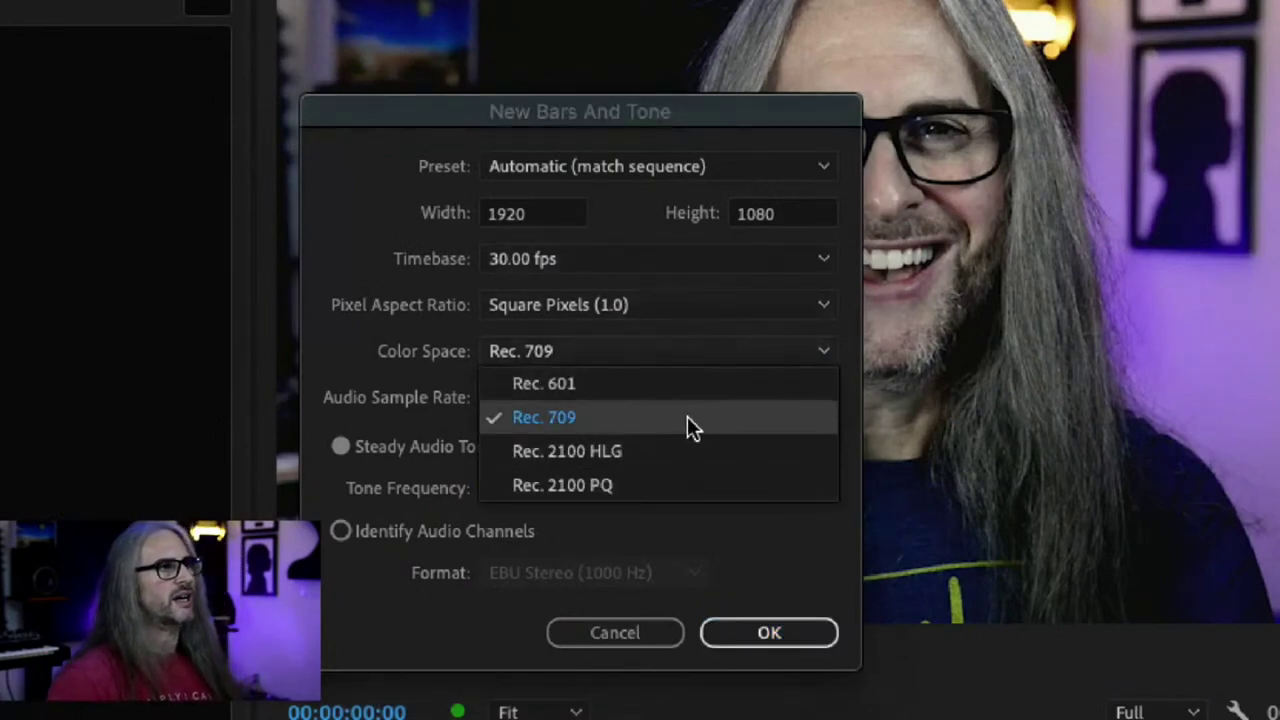
{"action": "left_click", "coordinate": [333, 352]}
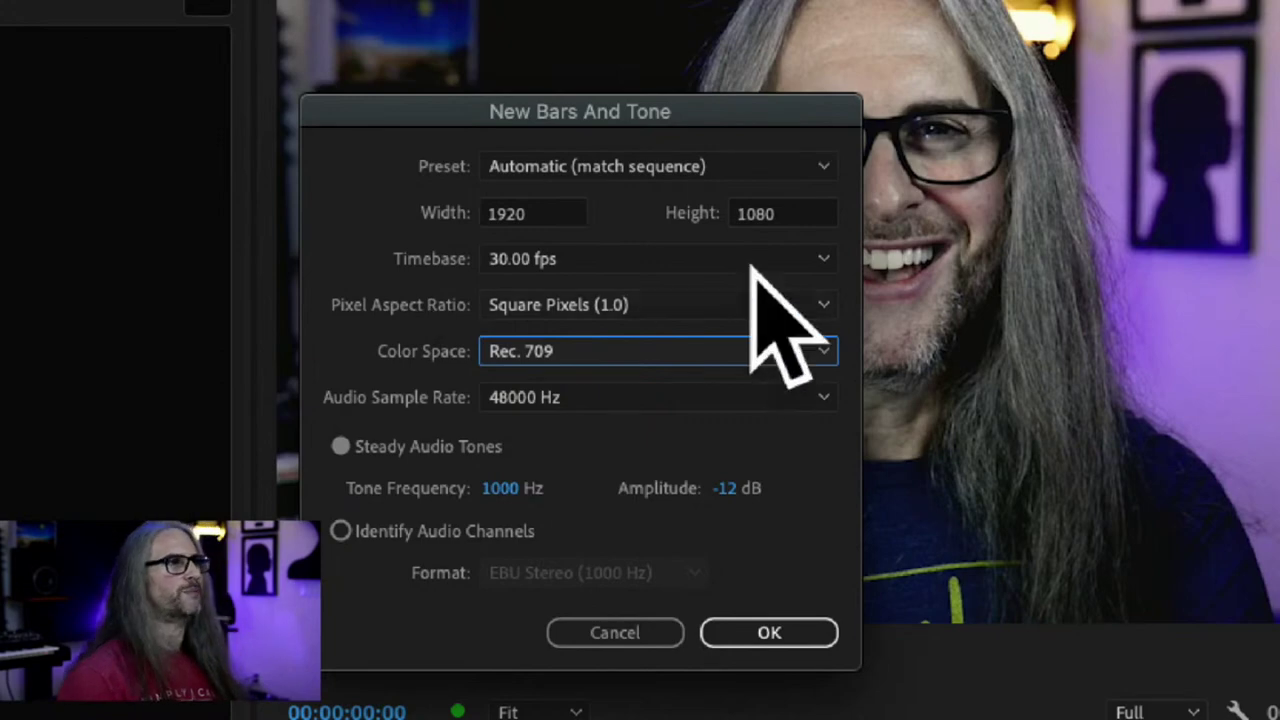
{"action": "left_click", "coordinate": [652, 173]}
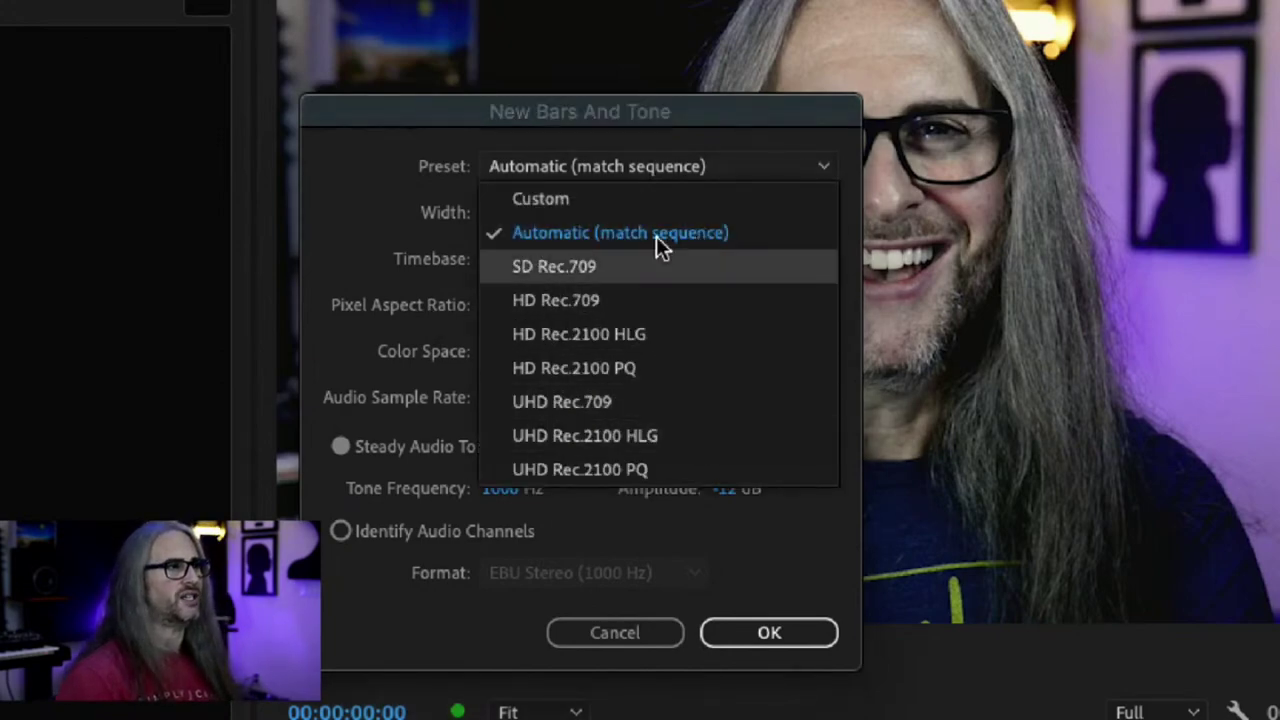
{"action": "left_click", "coordinate": [384, 150]}
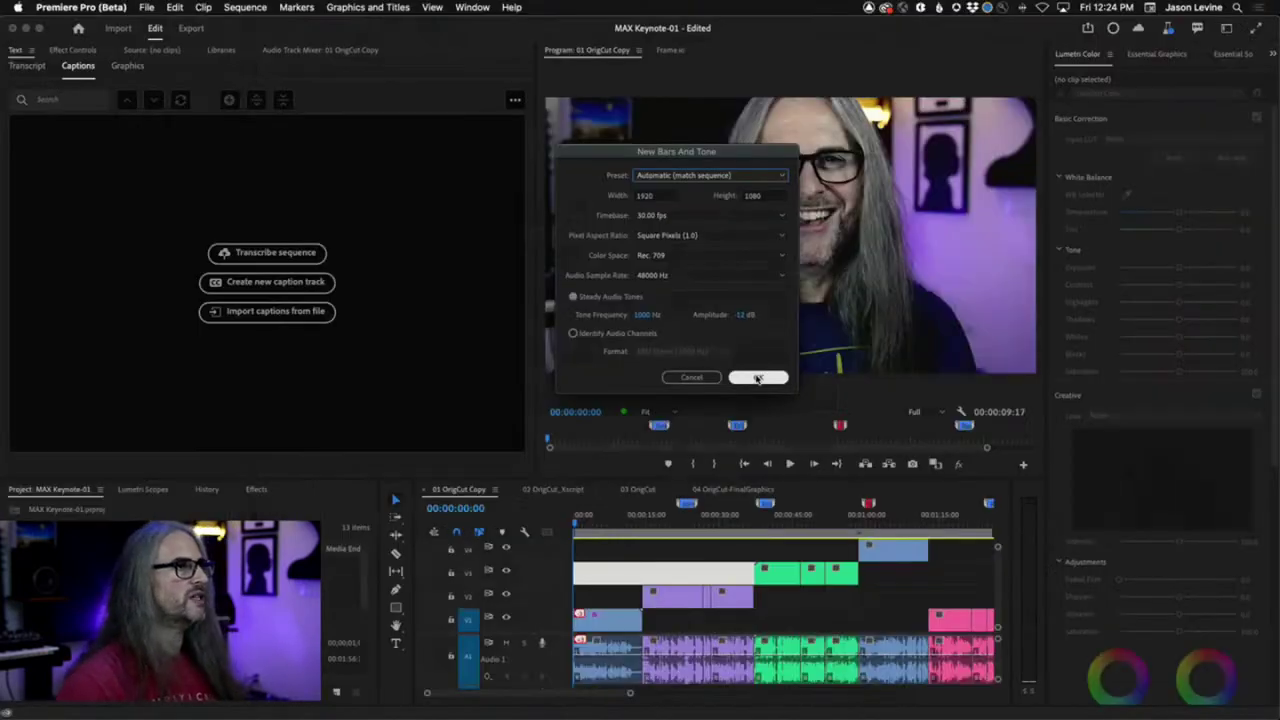
{"action": "left_click", "coordinate": [757, 378]}
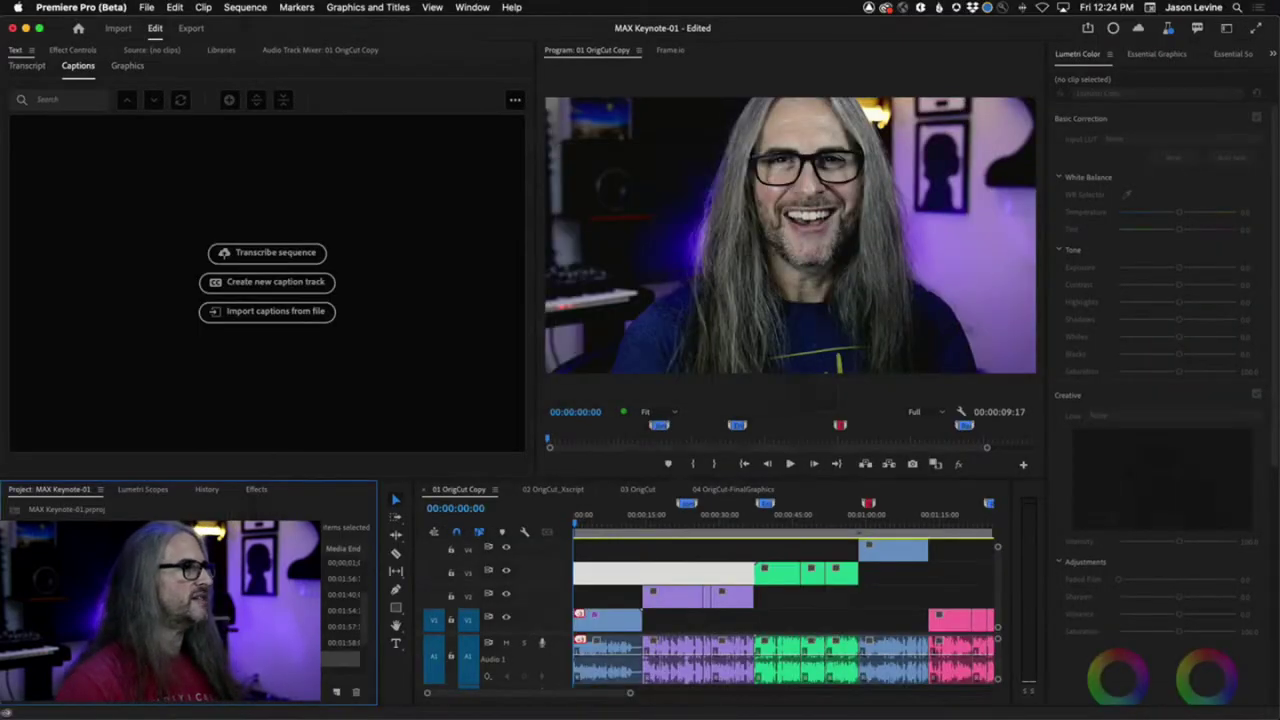
{"action": "right_click", "coordinate": [52, 515]}
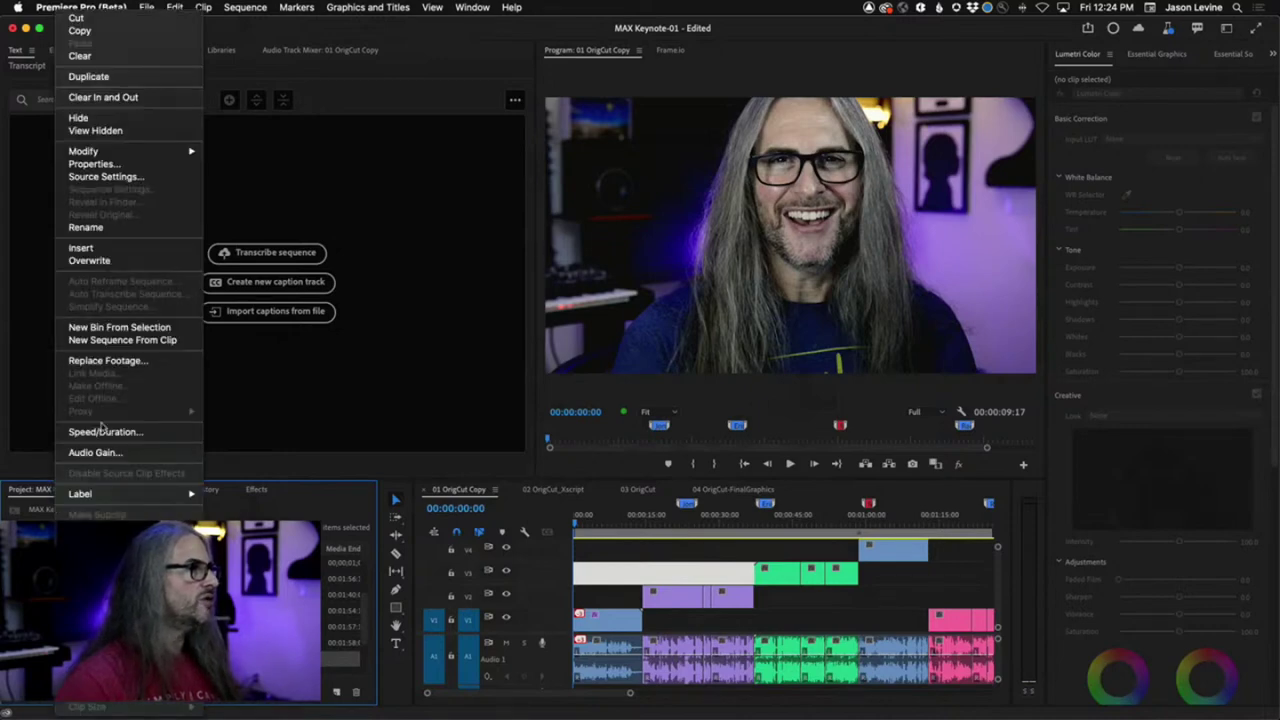
{"action": "left_click", "coordinate": [110, 342]}
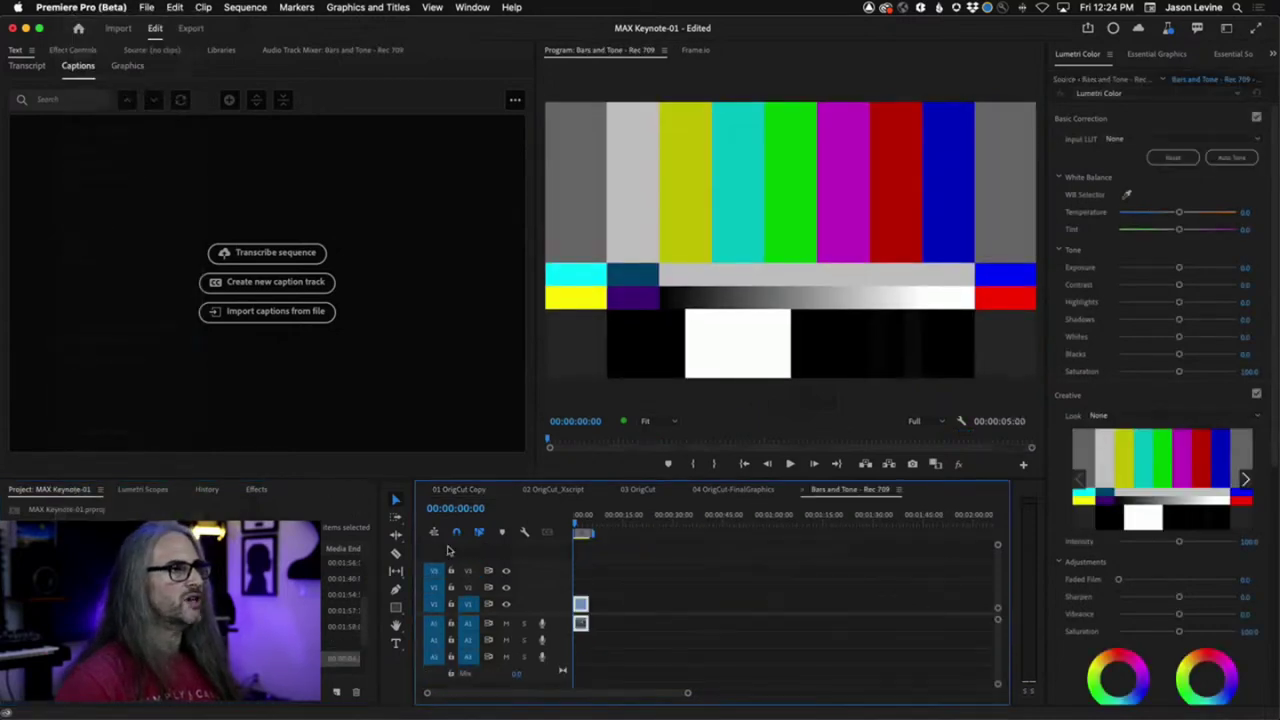
Play the bars and tone briefly, then switch to the 04 OrigCut-FinalGraphics sequence
{"action": "key", "text": "space"}
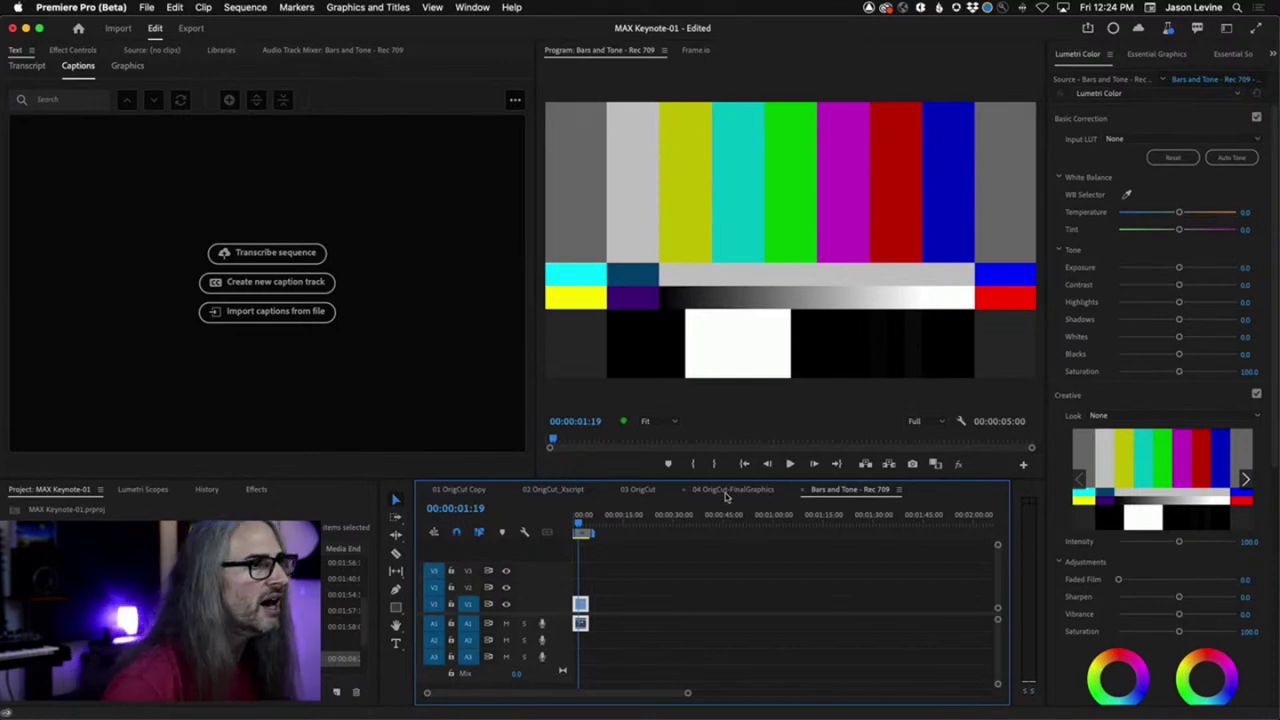
{"action": "left_click", "coordinate": [727, 490]}
Disable debug asserts to dismiss the alert and bring the higher video tracks into view
{"action": "left_click", "coordinate": [612, 319]}
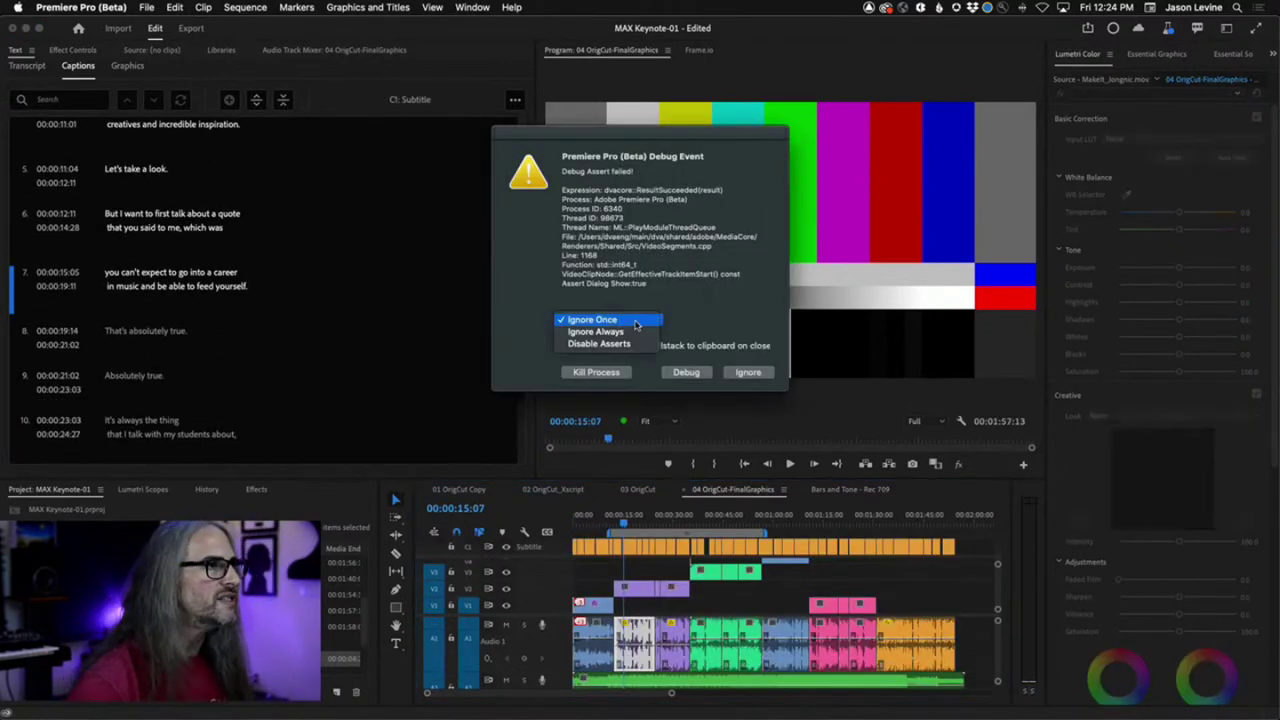
{"action": "key", "text": "Return"}
{"action": "key", "text": "Return"}
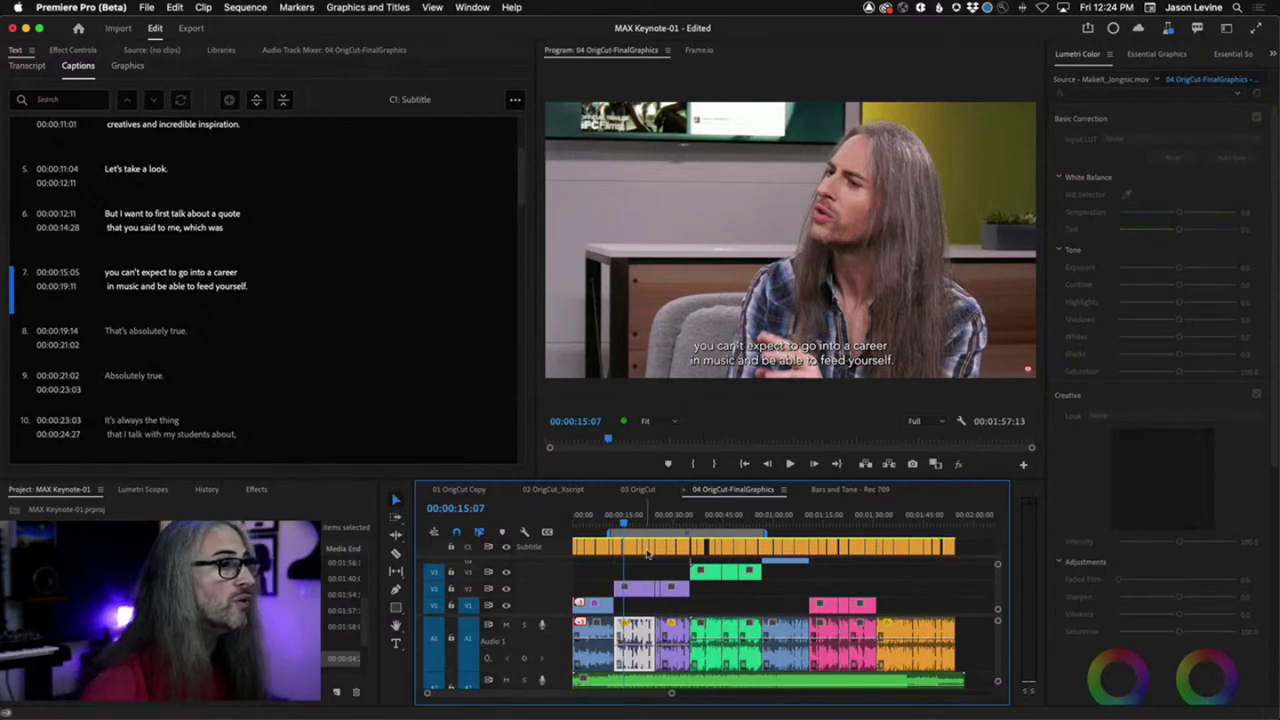
{"action": "key", "text": "super+z"}
{"action": "key", "text": "super+z"}
{"action": "key", "text": "super+z"}
{"action": "key", "text": "super+z"}
{"action": "key", "text": "super+z"}
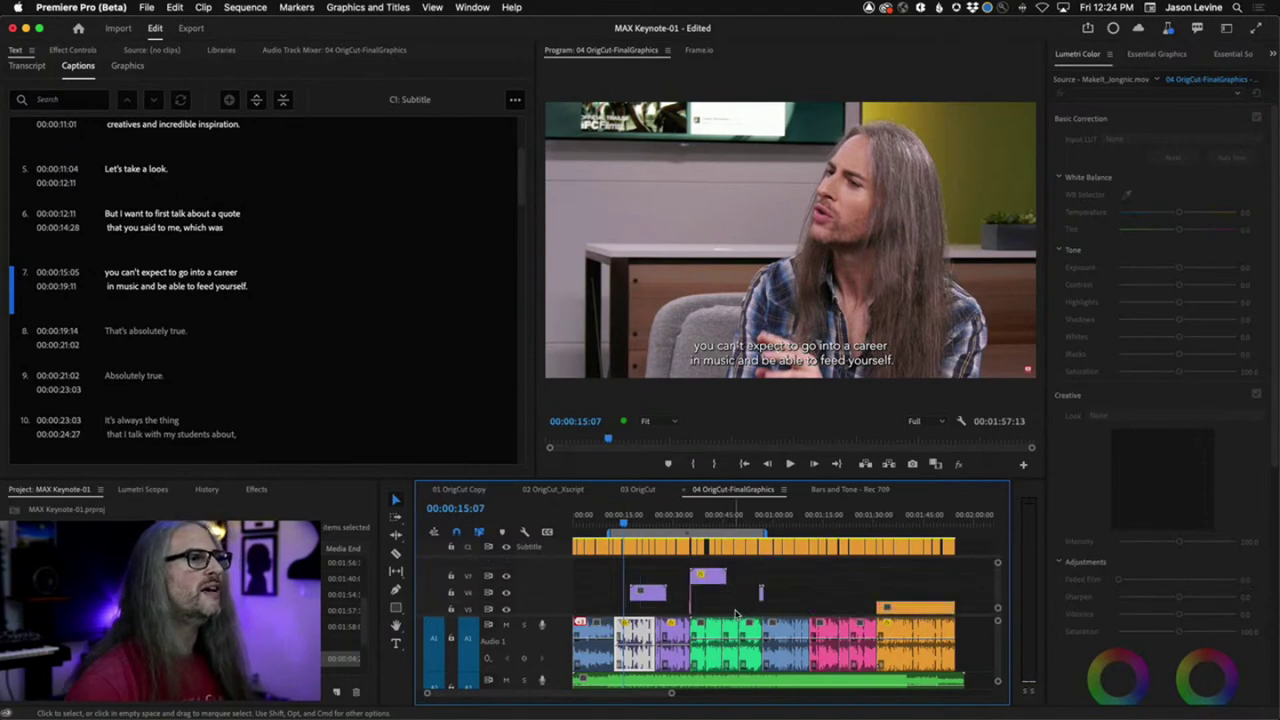
Maximize the timeline, zoom to fit the whole sequence, restore it, and scroll through the tracks
{"action": "key", "text": "grave"}
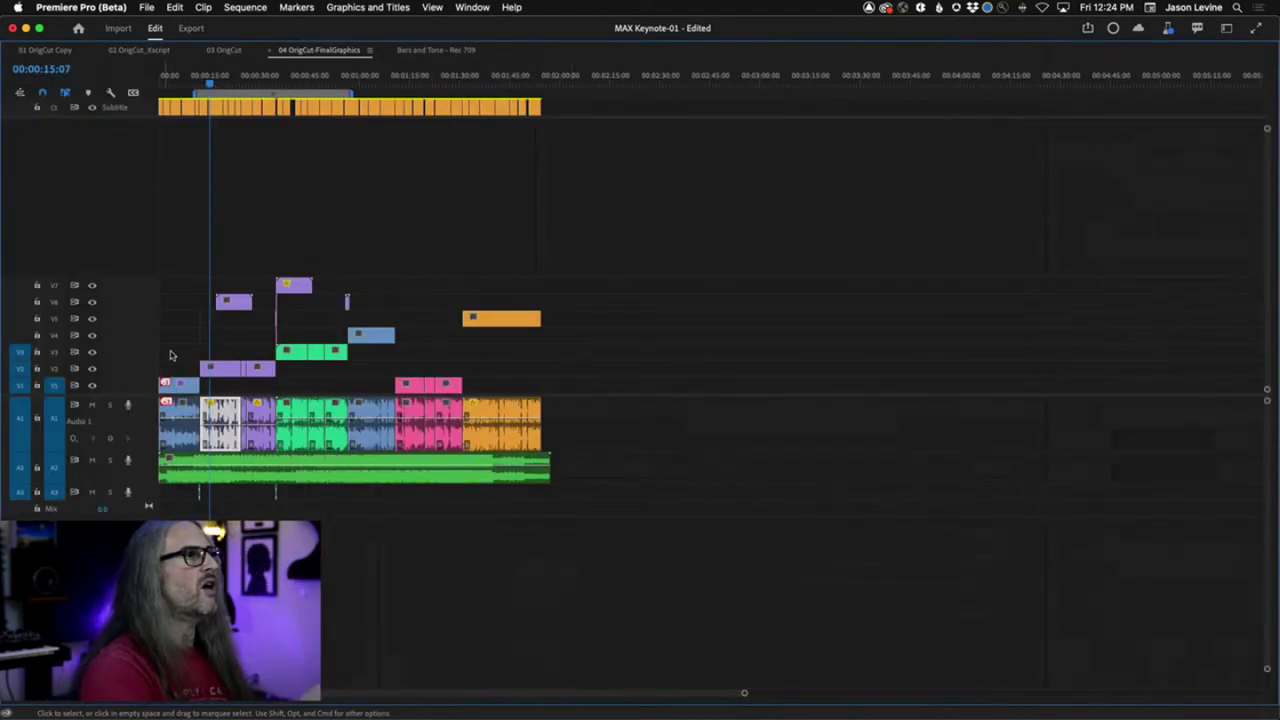
{"action": "key", "text": "backslash"}
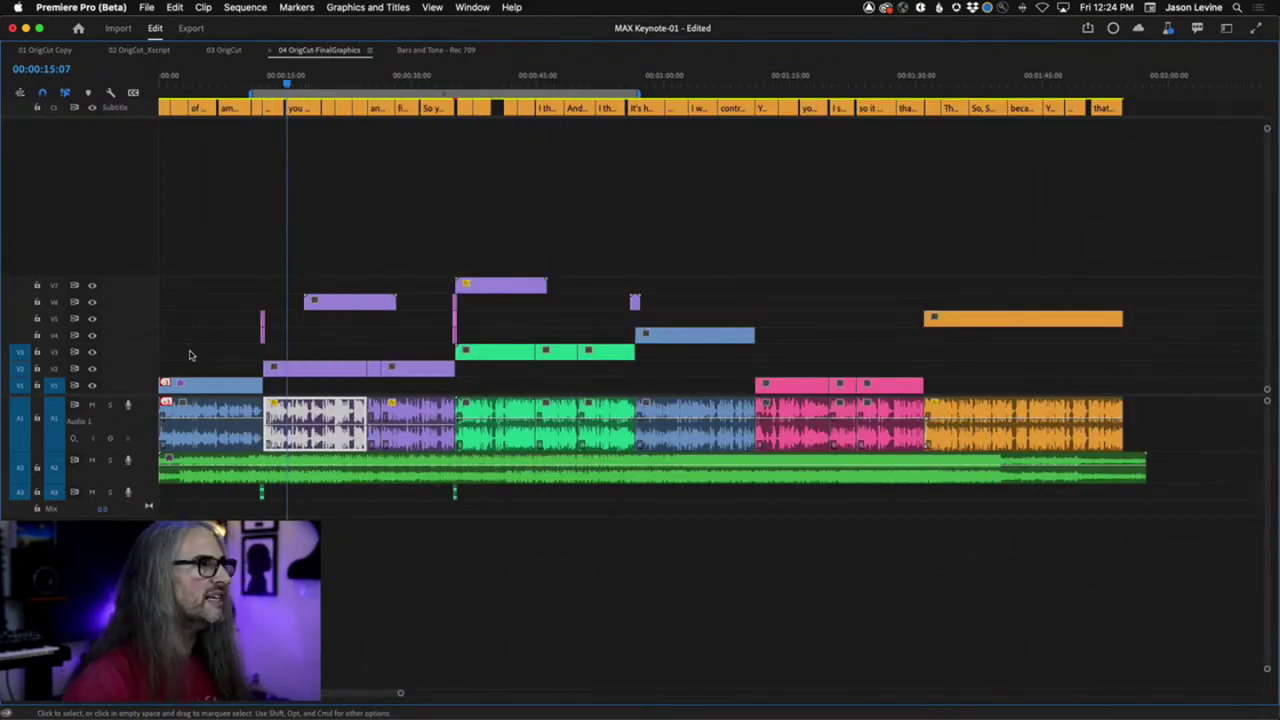
{"action": "key", "text": "grave"}
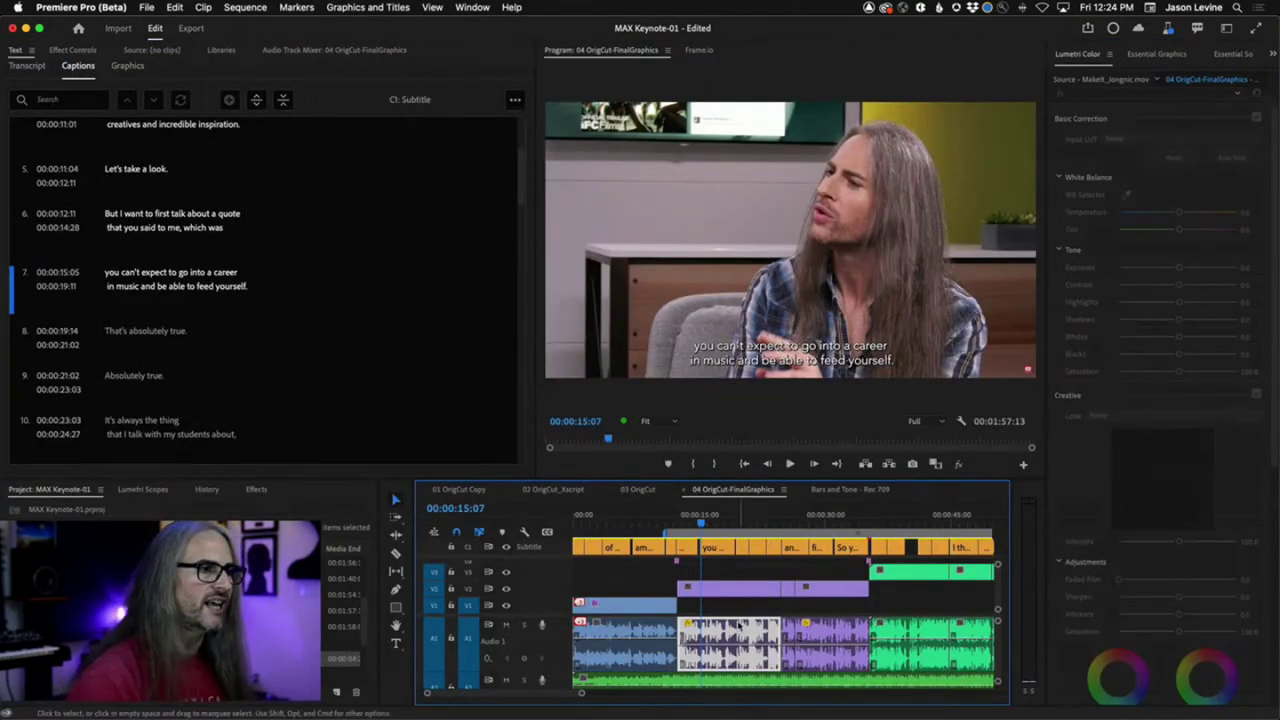
{"action": "scroll", "coordinate": [822, 640], "scroll_direction": "down", "scroll_amount": 2}
{"action": "scroll", "coordinate": [822, 605], "scroll_direction": "right", "scroll_amount": 5}
{"action": "scroll", "coordinate": [823, 605], "scroll_direction": "left", "scroll_amount": 5}
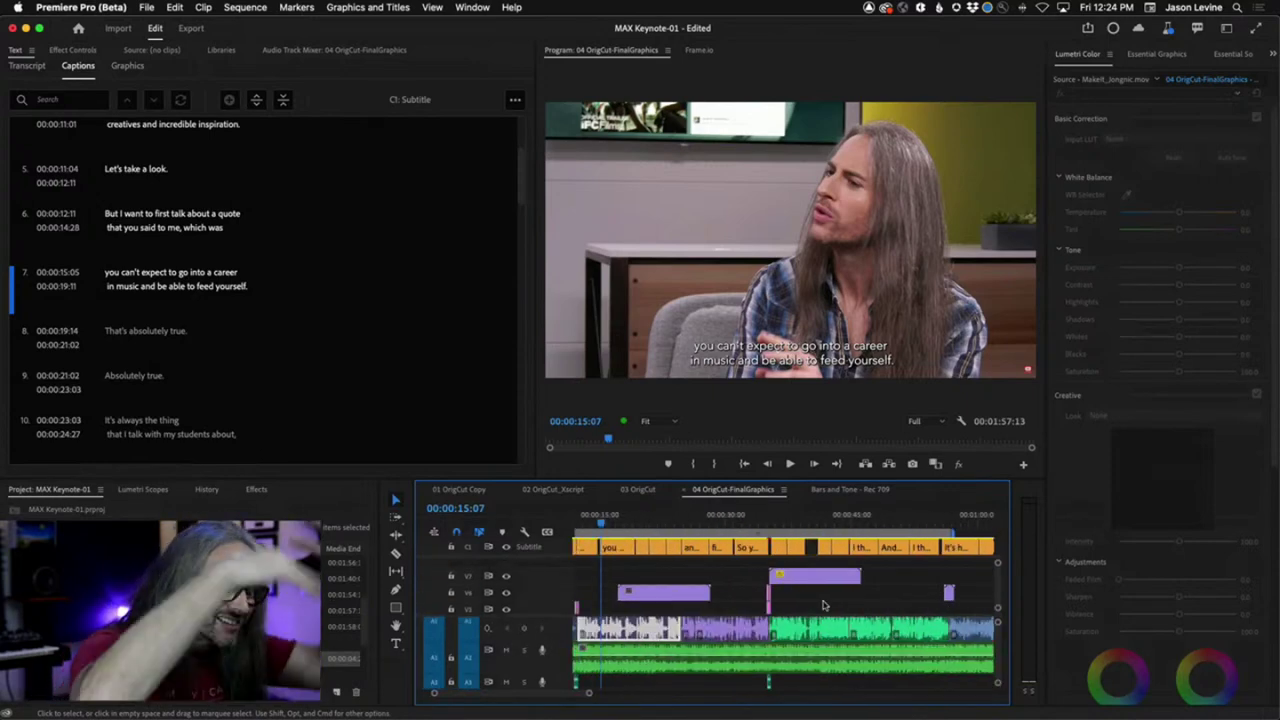
Simplify 04 OrigCut-FinalGraphics with Empty tracks removed, then close the resulting Simplified sequence
{"action": "left_click", "coordinate": [244, 7]}
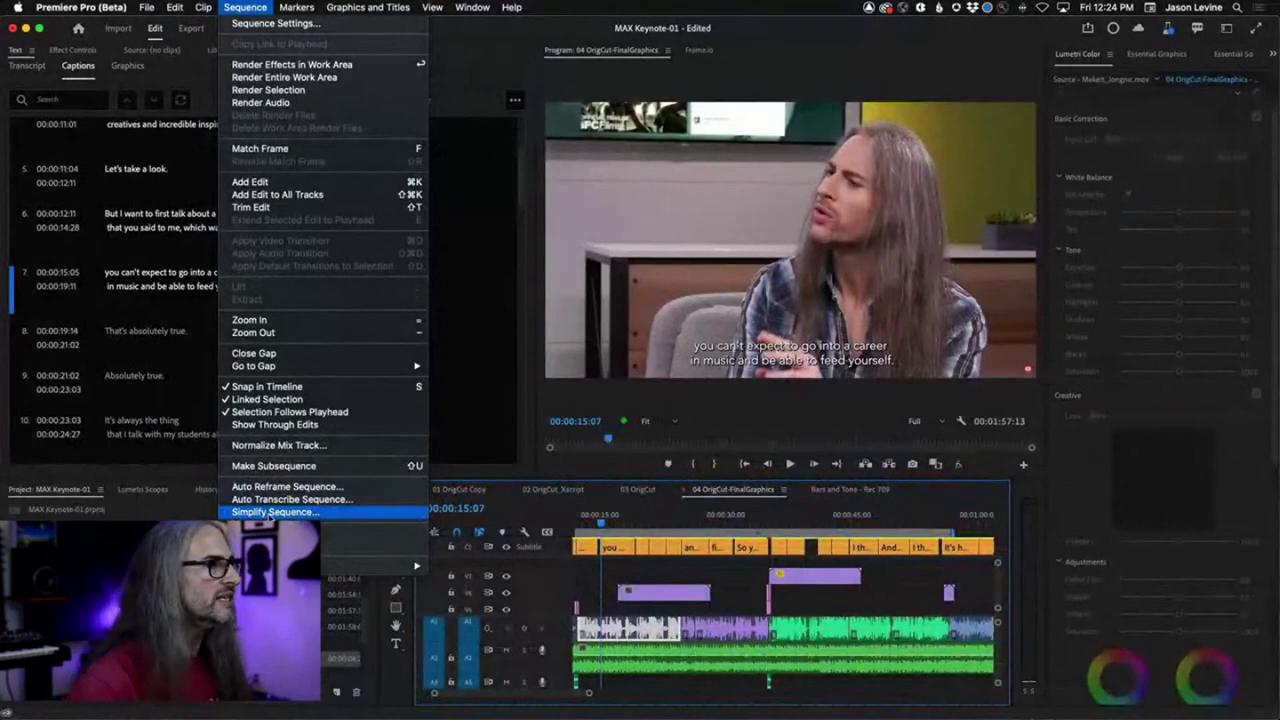
{"action": "left_click", "coordinate": [270, 512]}
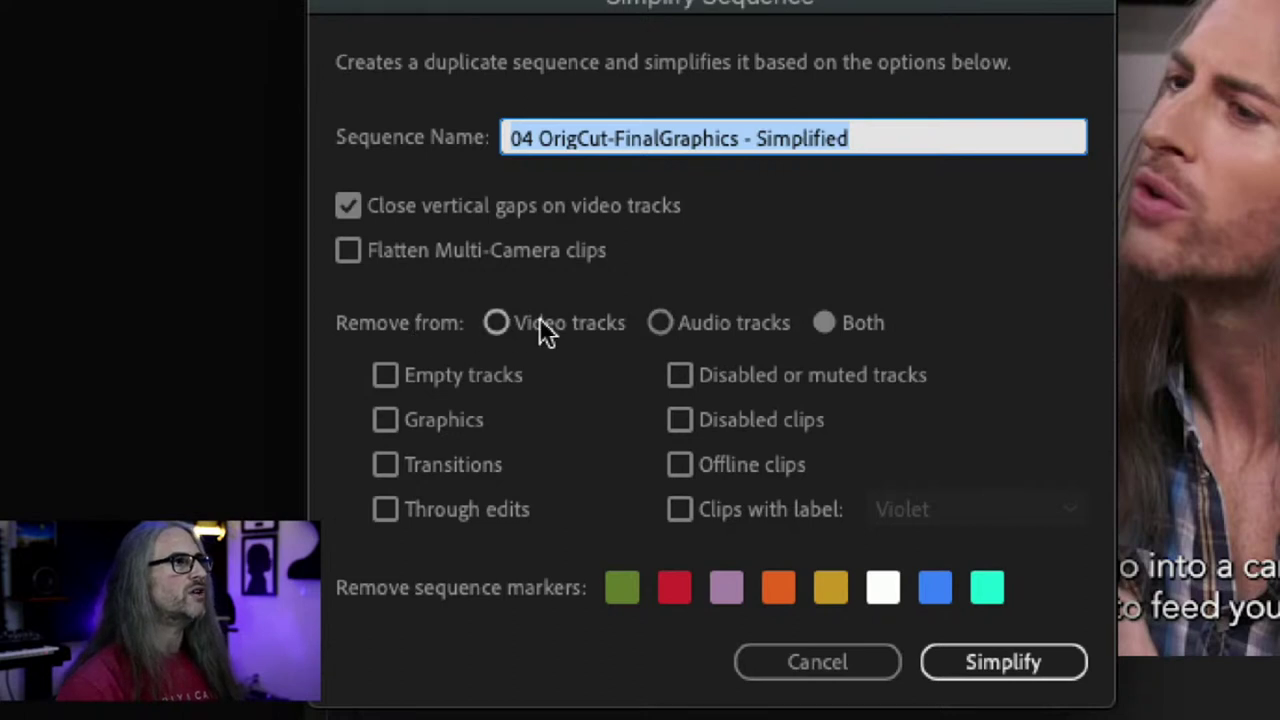
{"action": "left_click", "coordinate": [385, 375]}
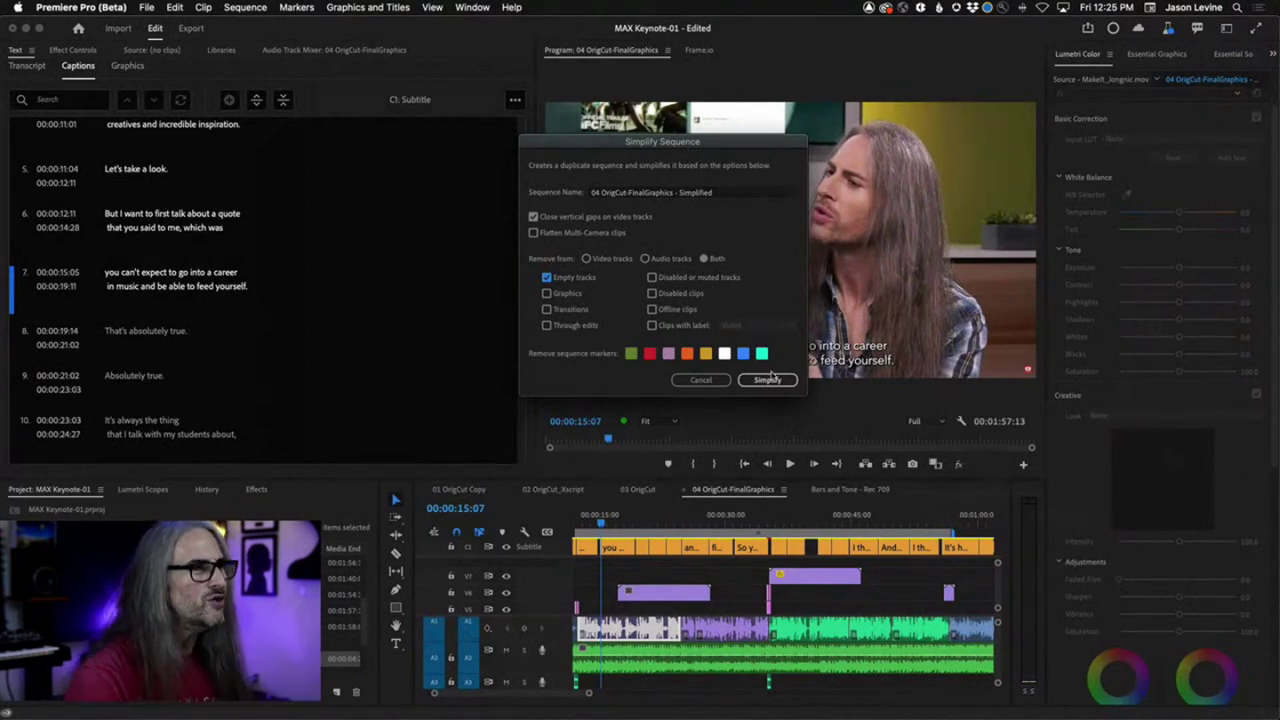
{"action": "left_click", "coordinate": [784, 384]}
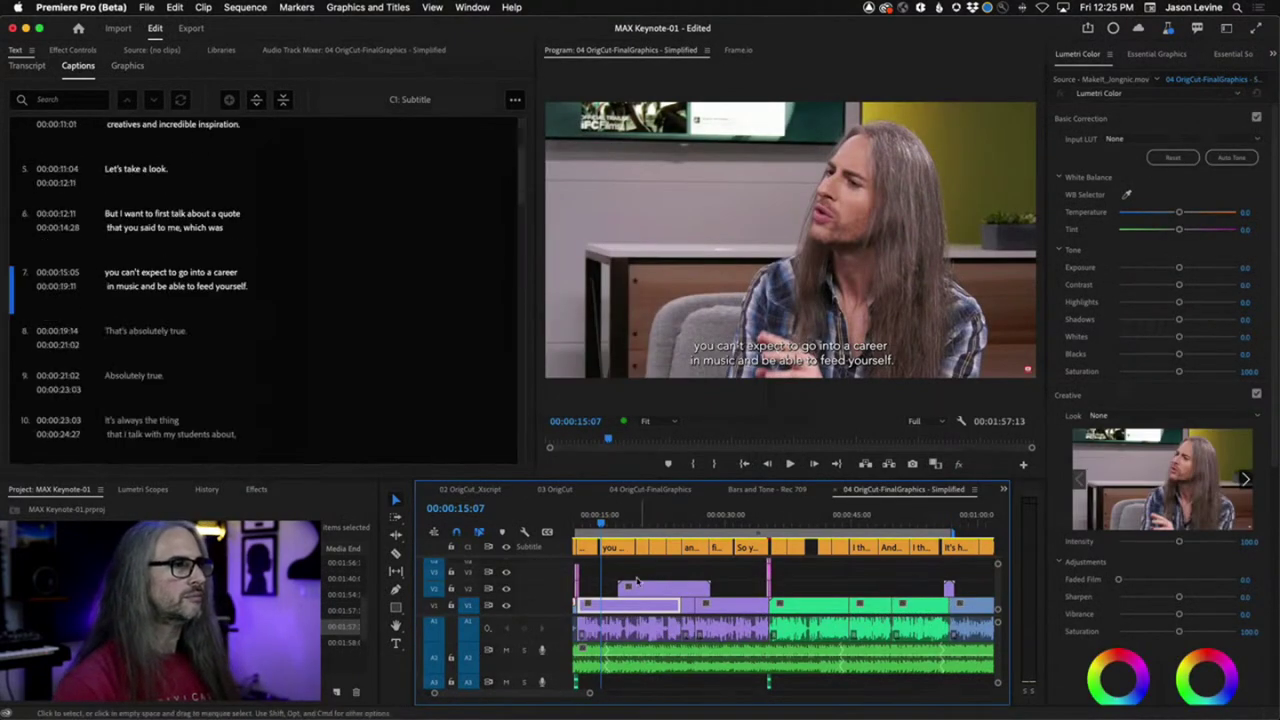
{"action": "key", "text": "grave"}
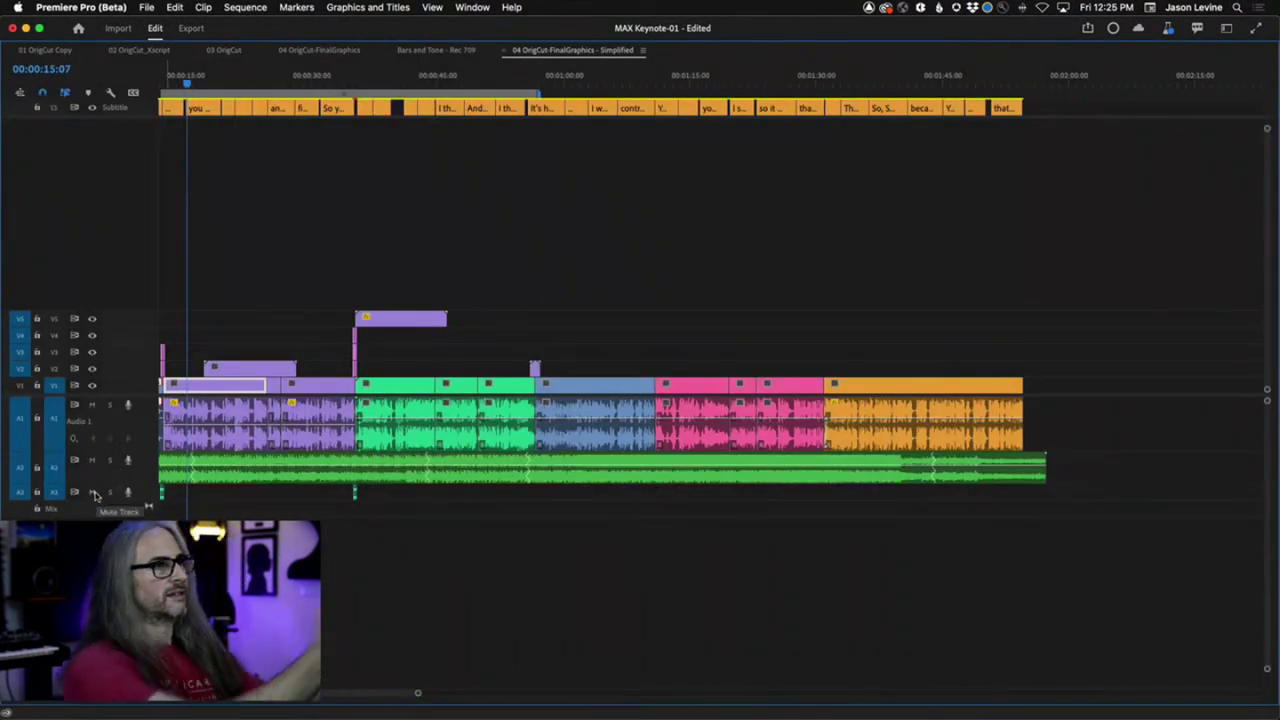
{"action": "key", "text": "super+w"}
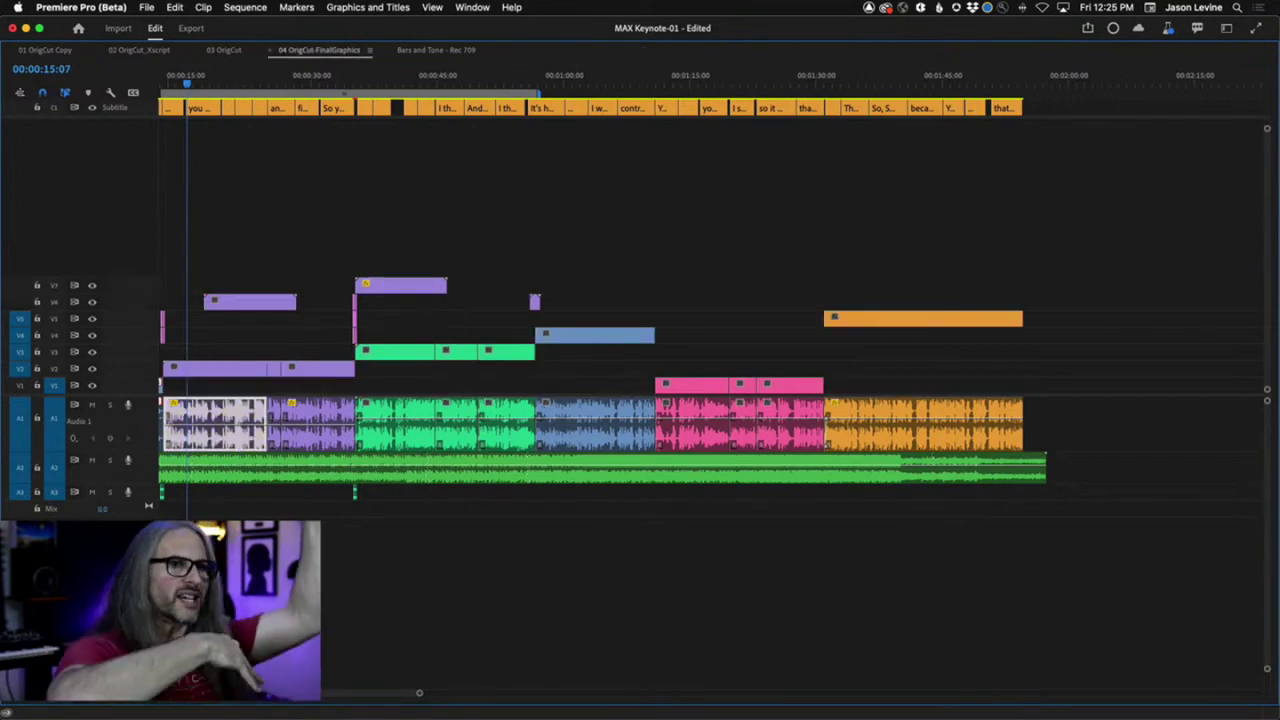
Simplify the sequence again with default options and restore the timeline to normal size
{"action": "left_click", "coordinate": [145, 7]}
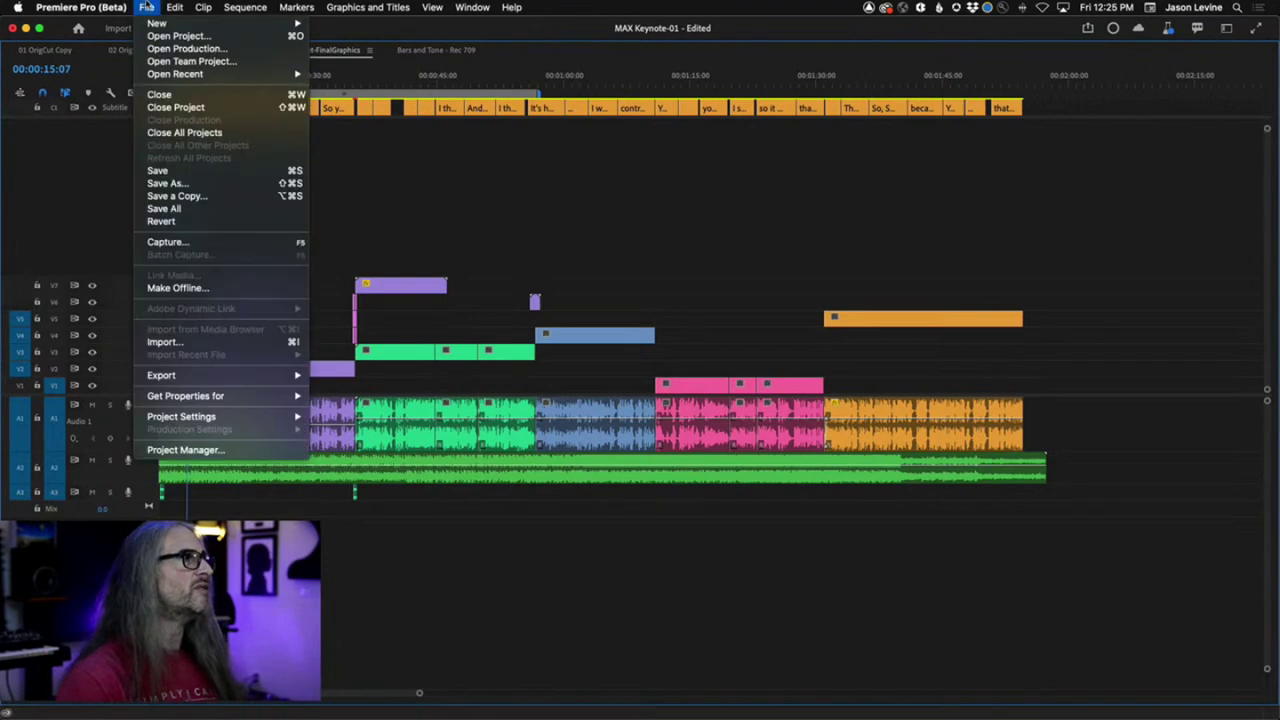
{"action": "left_click", "coordinate": [191, 38]}
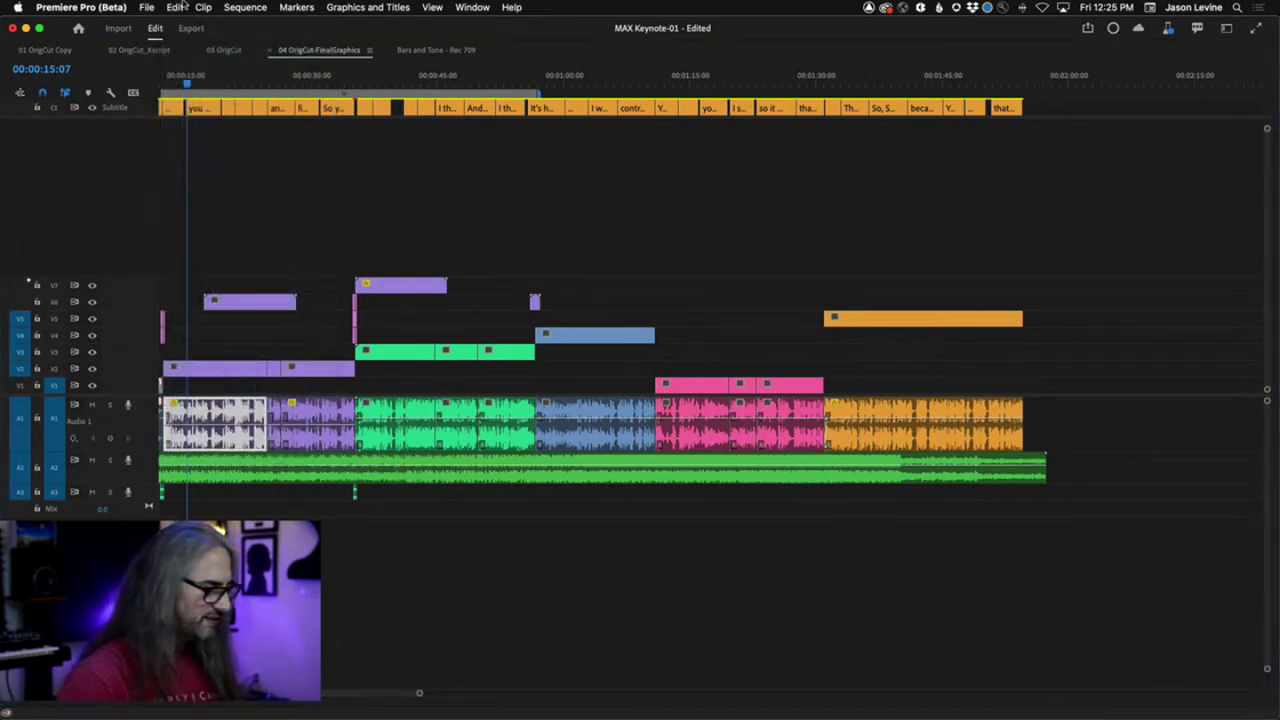
{"action": "left_click", "coordinate": [229, 7]}
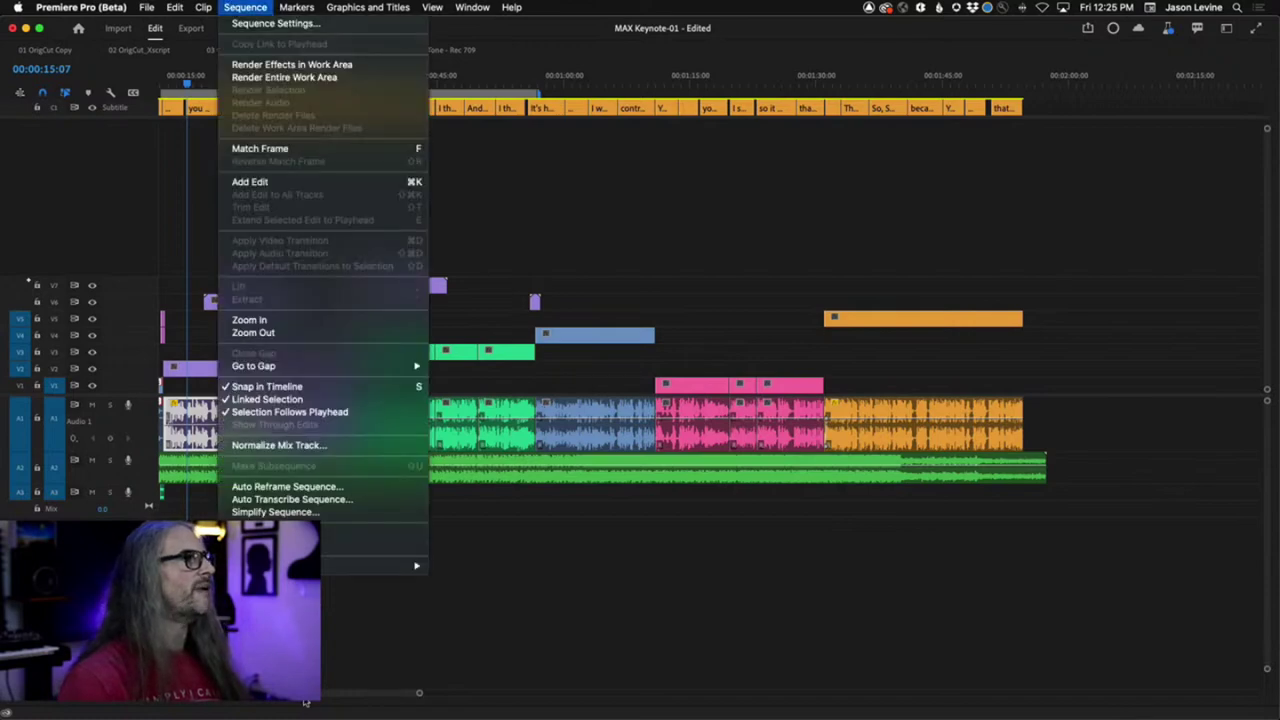
{"action": "left_click", "coordinate": [316, 509]}
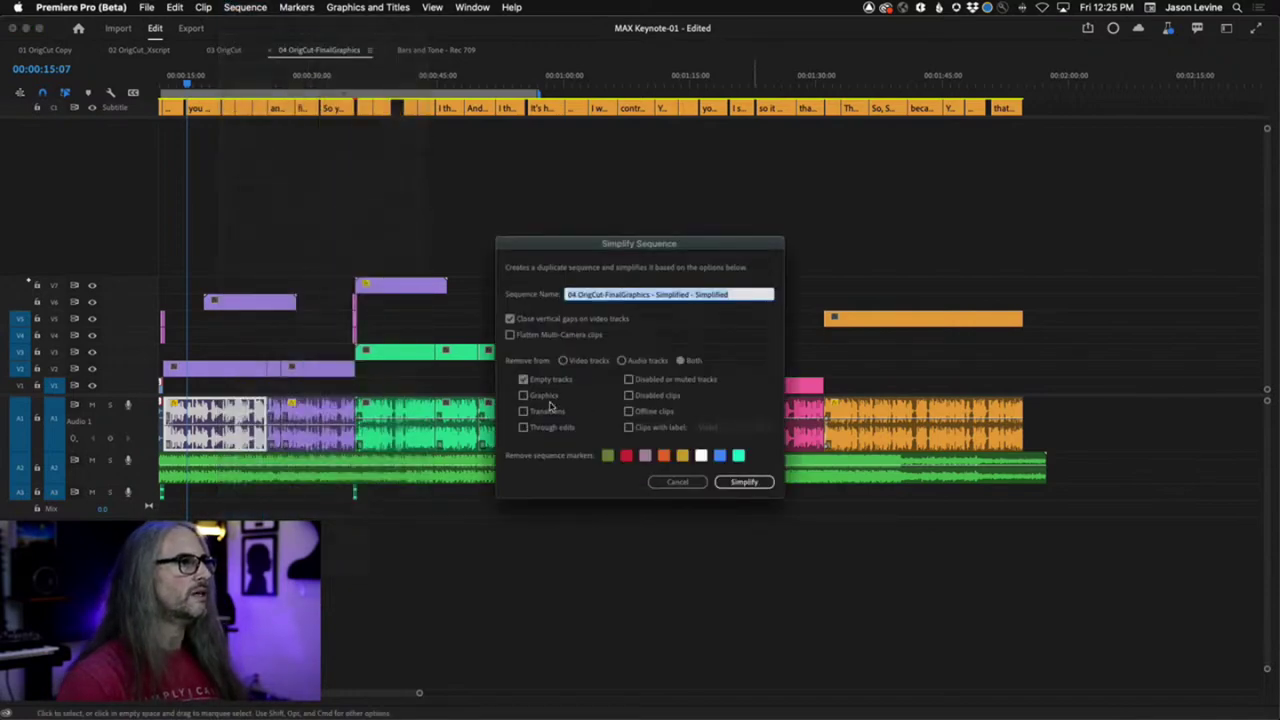
{"action": "left_click", "coordinate": [740, 483]}
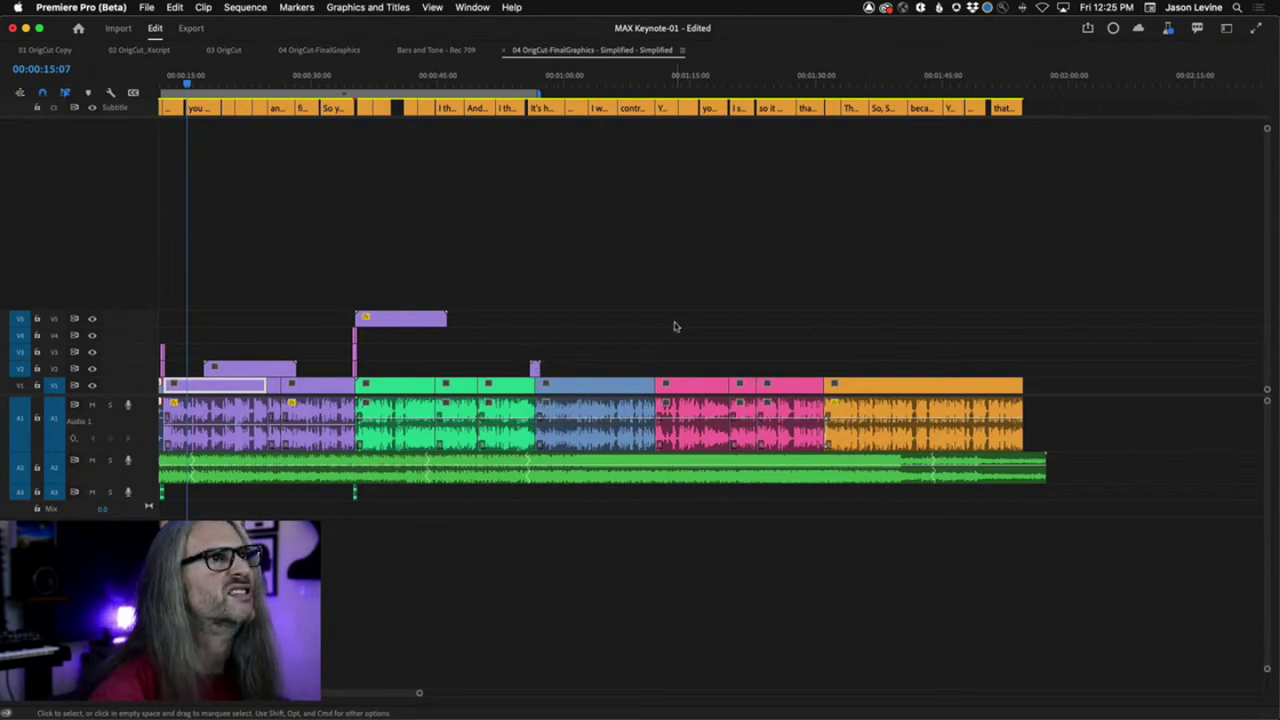
{"action": "key", "text": "grave"}
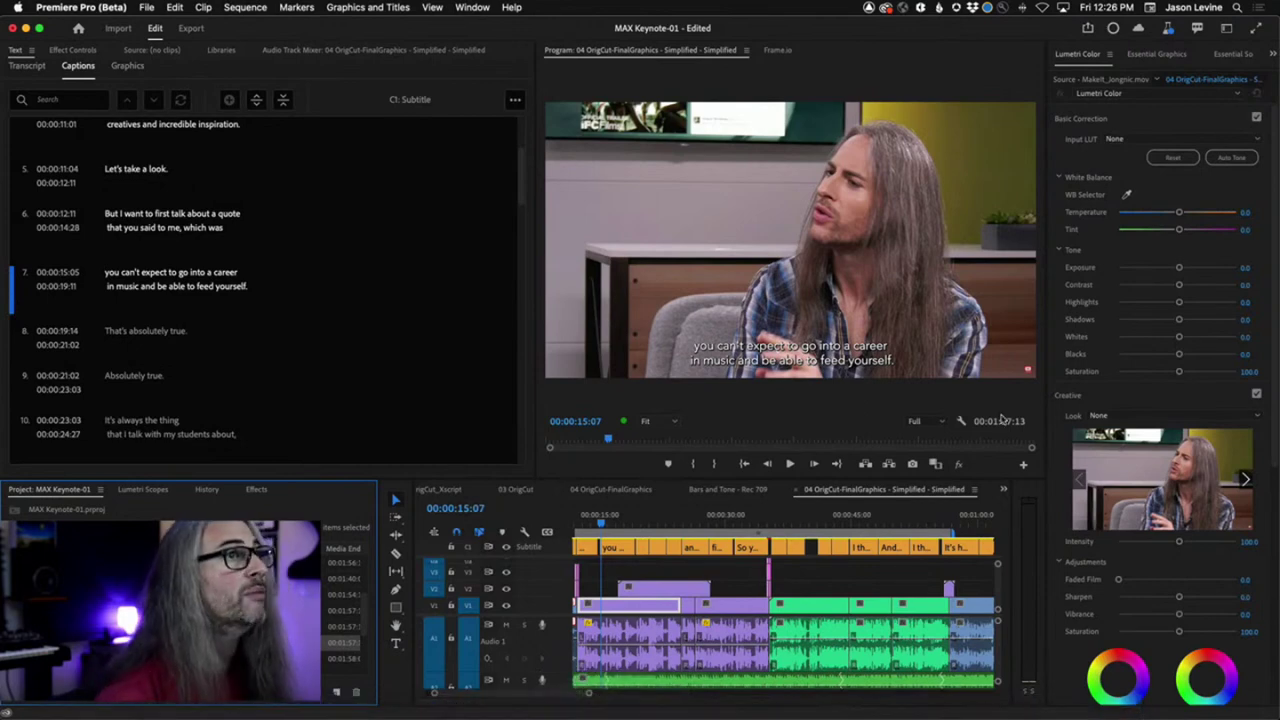
Browse Adobe Stock music in the Essential Sound panel and expand its filters
{"action": "left_click", "coordinate": [1234, 56]}
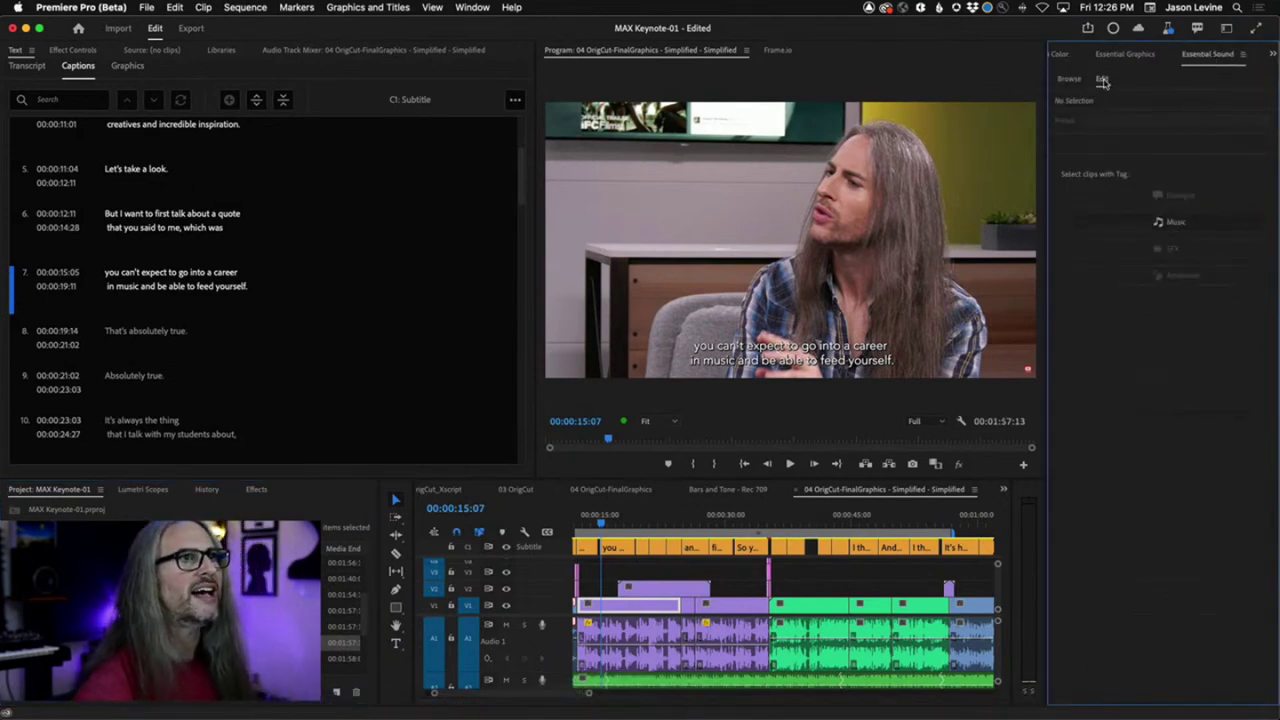
{"action": "left_click", "coordinate": [1066, 80]}
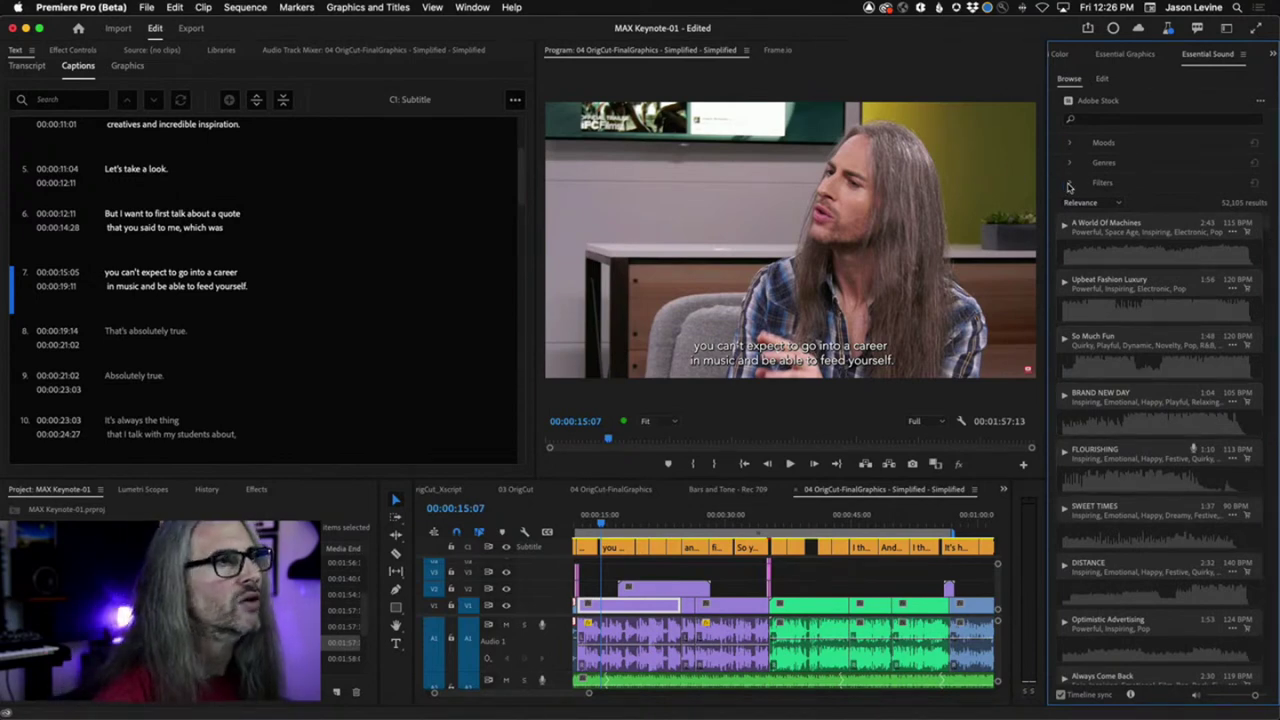
{"action": "left_click", "coordinate": [1069, 184]}
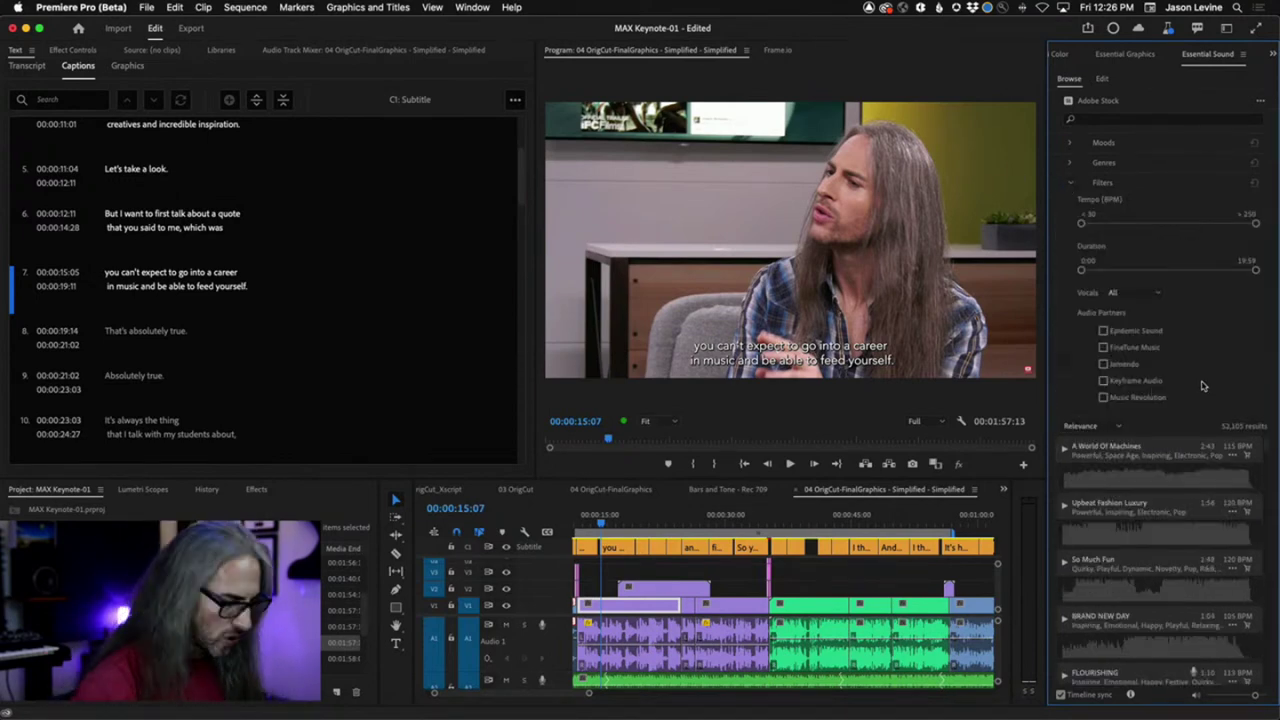